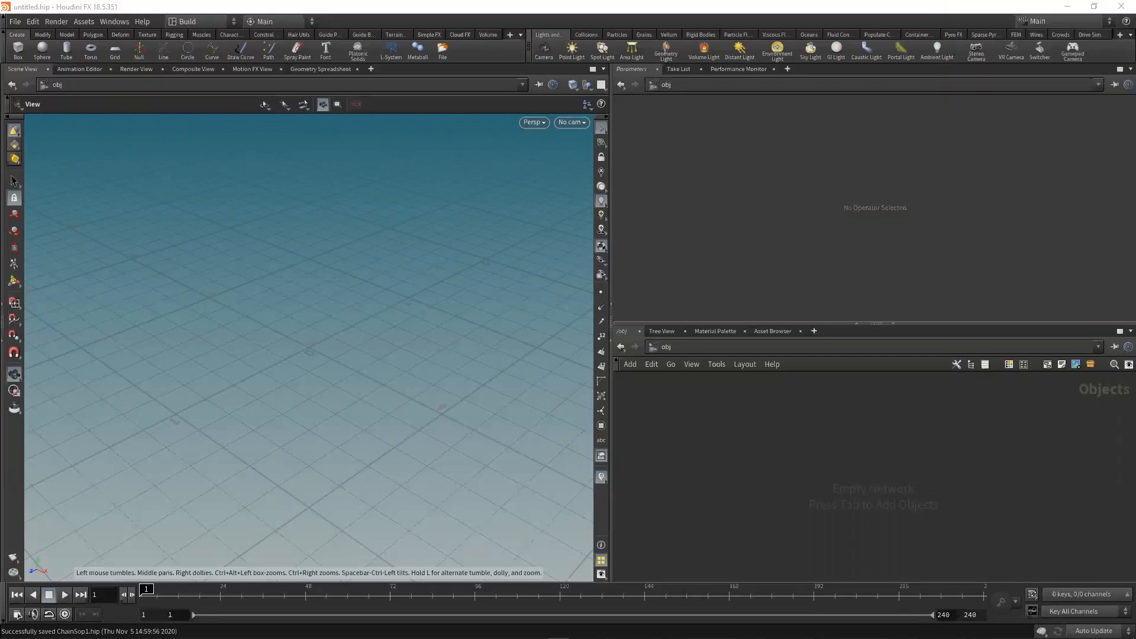
Collapse the parameter pane so the network editor gets its full height, adjust the viewport split, and show the Sparse Pyro FX shelf
middle_drag(297, 338, 391, 311)
drag(611, 246, 642, 245)
middle_drag(430, 266, 487, 257)
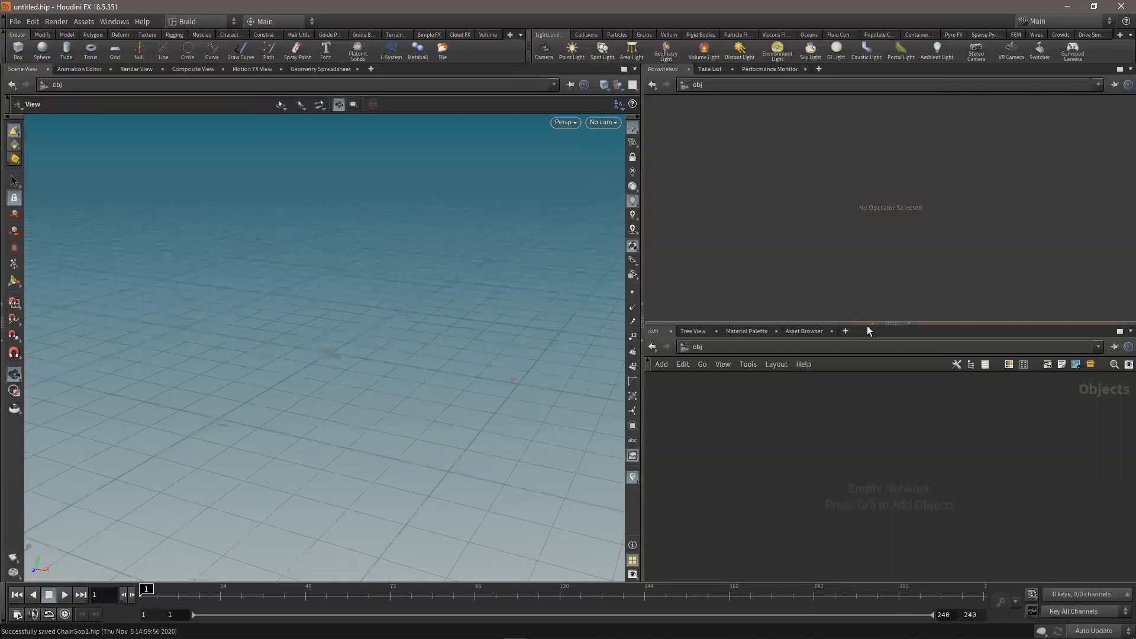
click(872, 323)
drag(643, 396, 594, 396)
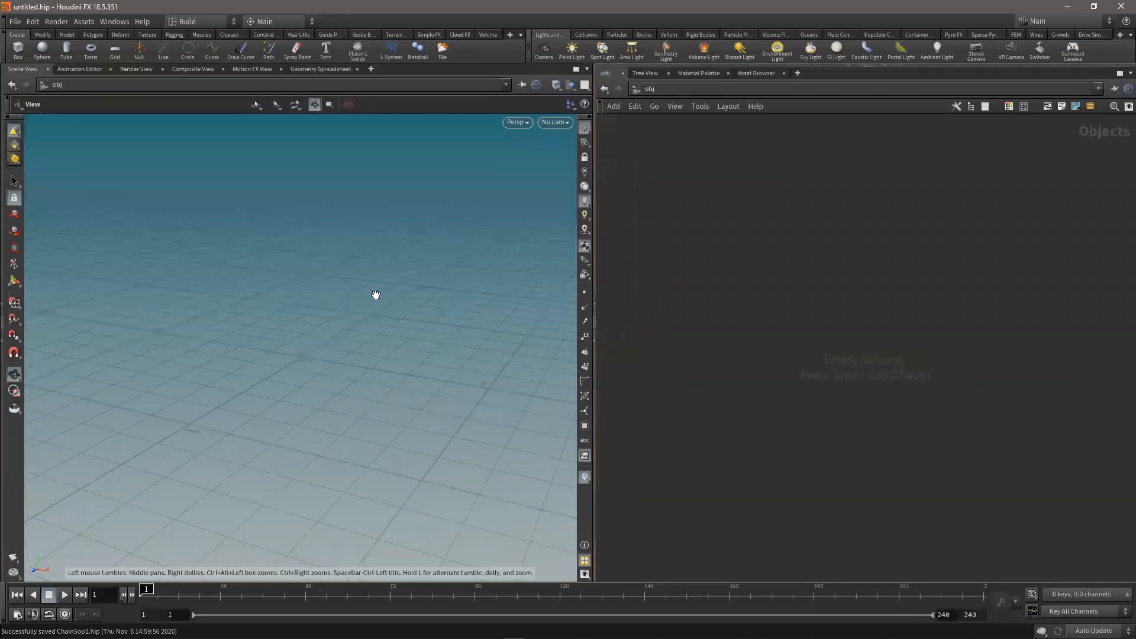
drag(597, 370, 581, 370)
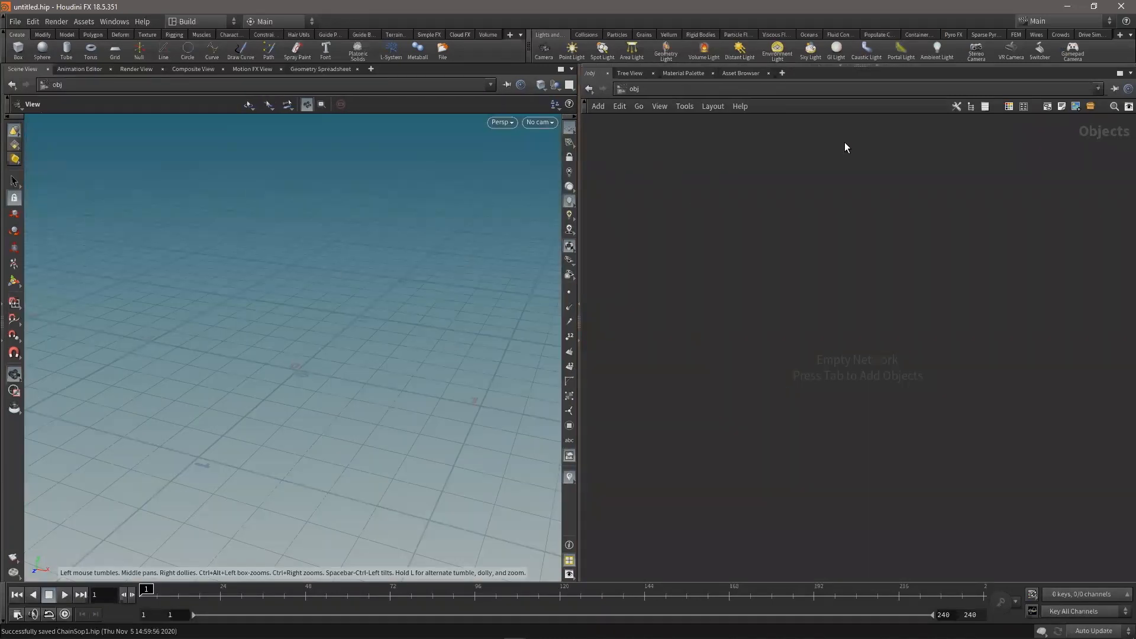
click(982, 34)
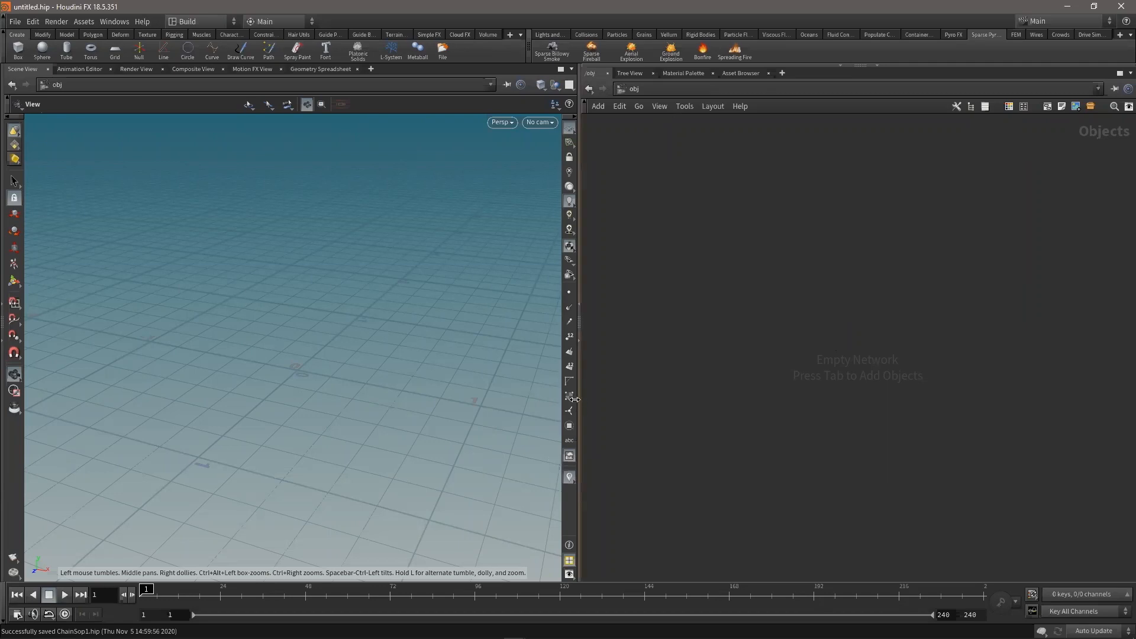
drag(575, 400, 570, 399)
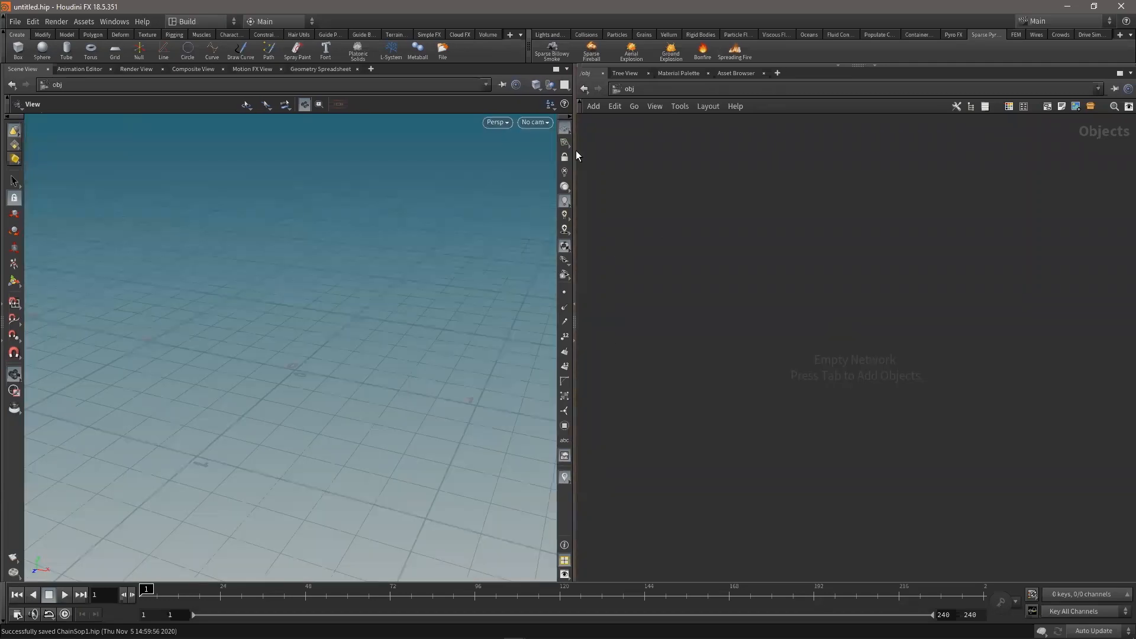
Add a Geometry object to the scene network and go inside it
key(Tab)
mouse_move(817, 341)
click(876, 330)
click(715, 287)
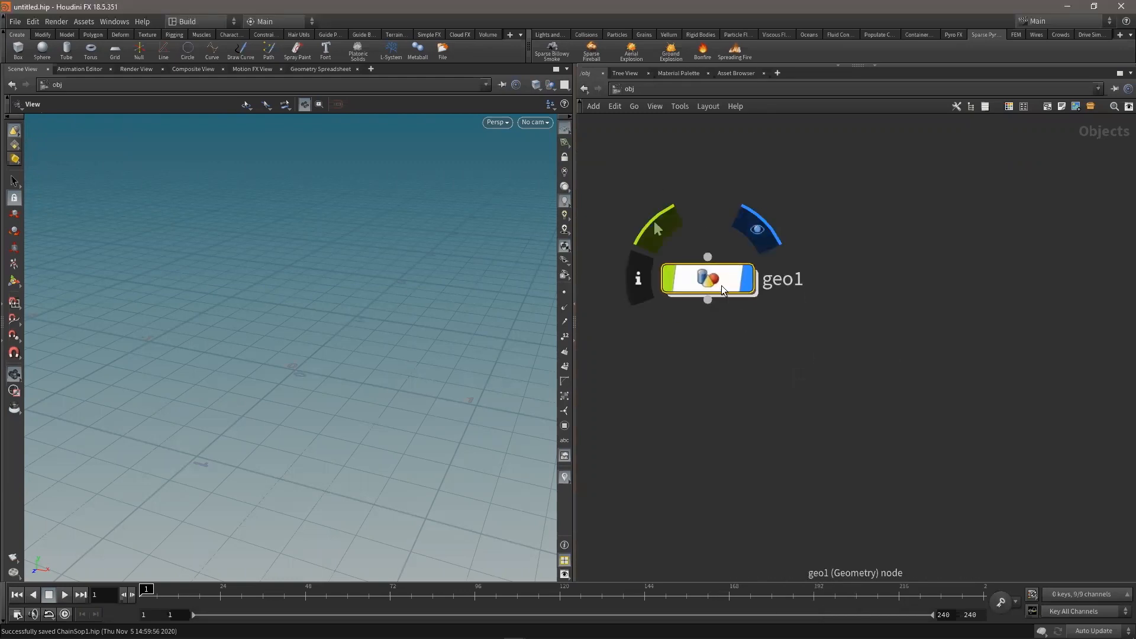
double_click(712, 281)
Add a Circle node and show its parameters as a widened overlay in the network editor
key(Tab)
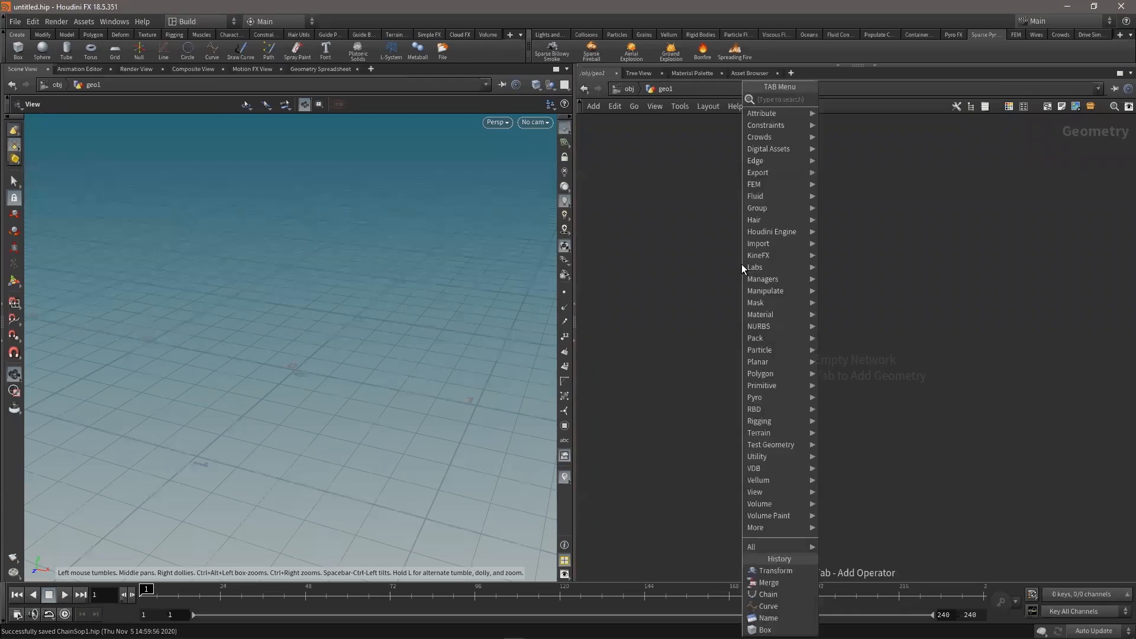
text(cir)
click(847, 101)
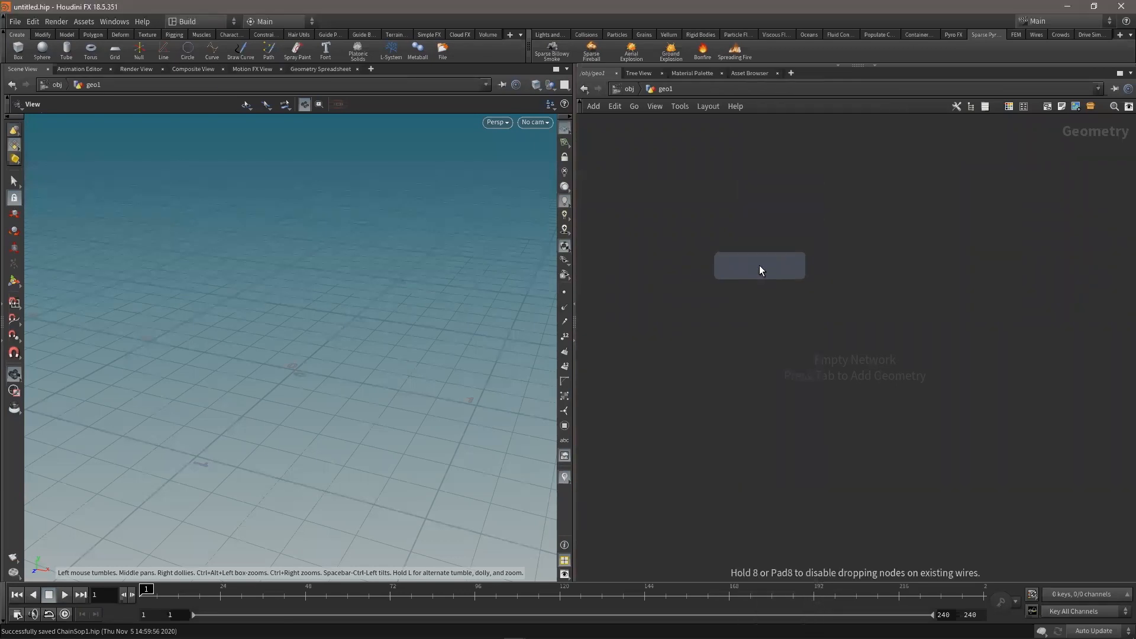
click(759, 265)
key(p)
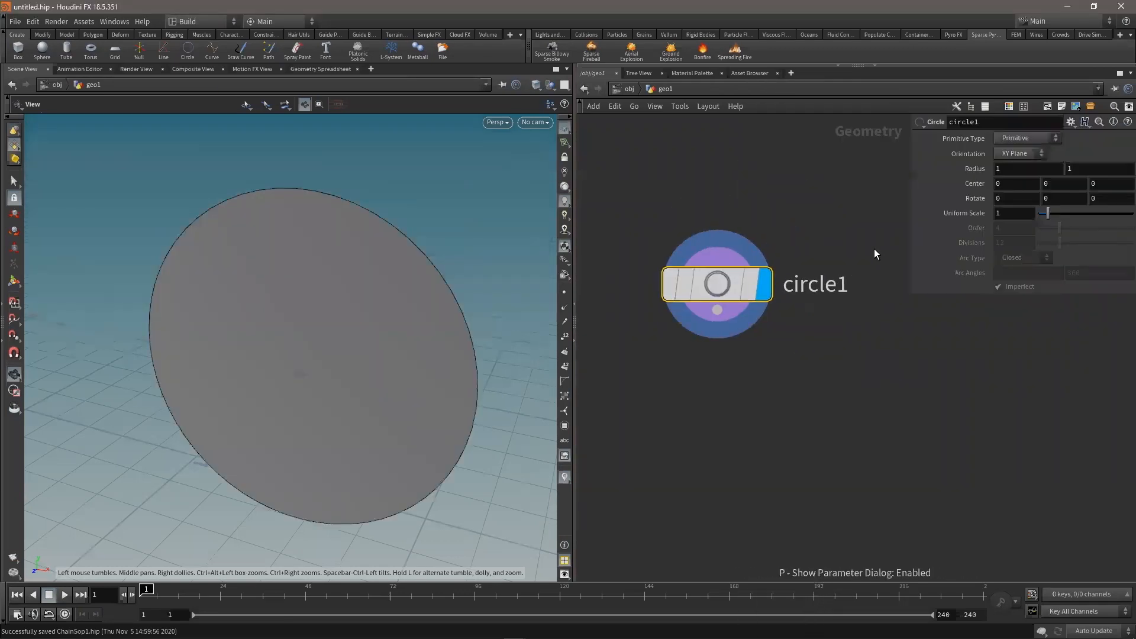
drag(914, 295, 868, 327)
Set the circle's primitive type to Polygon and its orientation to ZX Plane
click(981, 140)
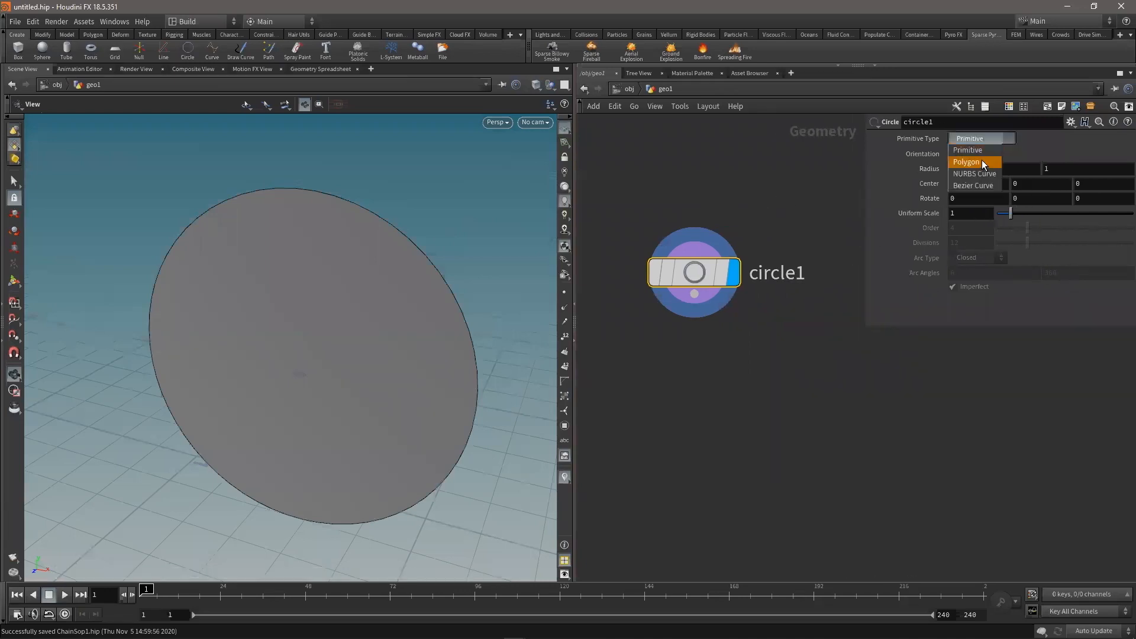
click(982, 160)
click(974, 154)
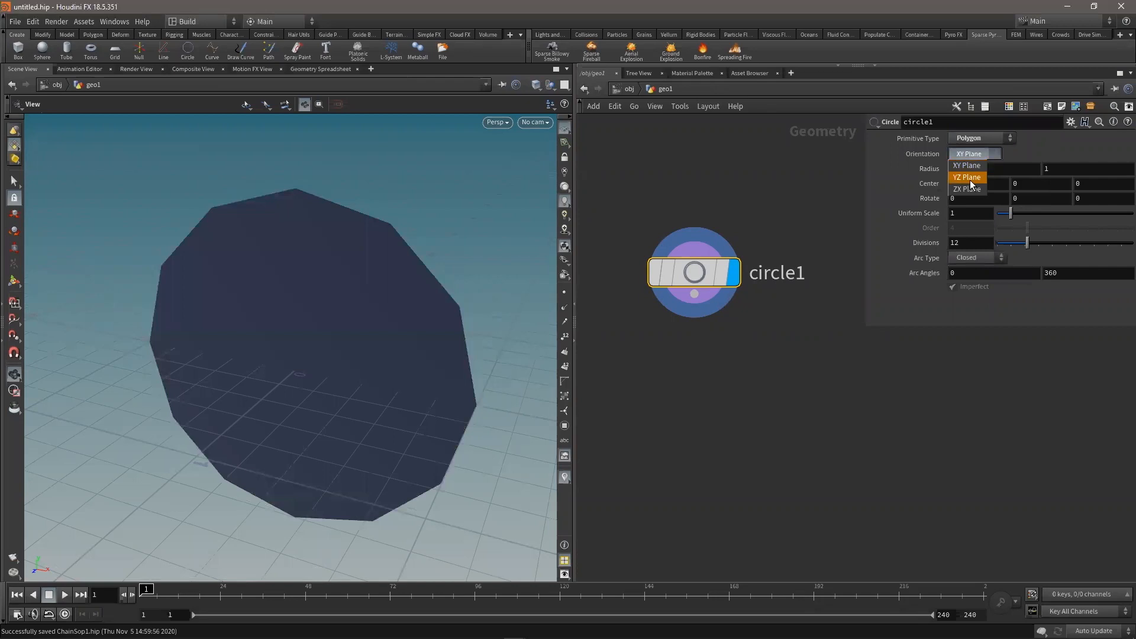
click(971, 188)
scroll(409, 309, down, 3)
drag(381, 307, 355, 312)
middle_drag(355, 311, 342, 303)
drag(347, 316, 468, 275)
drag(399, 302, 414, 285)
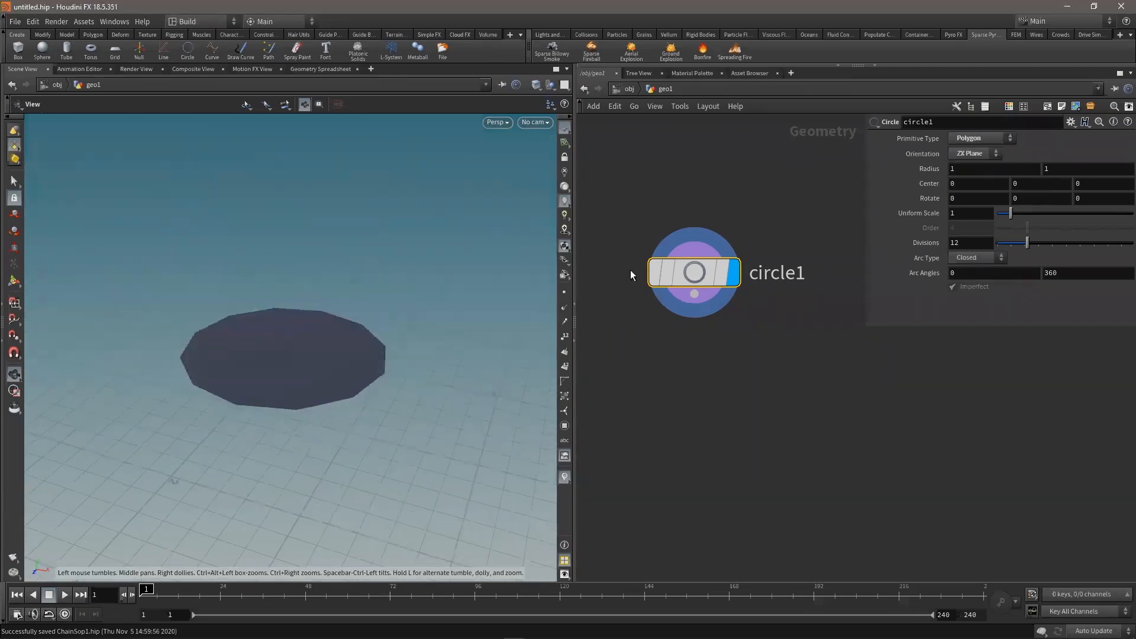
Increase the circle's uniform scale to about 1.97
drag(1011, 214, 1020, 216)
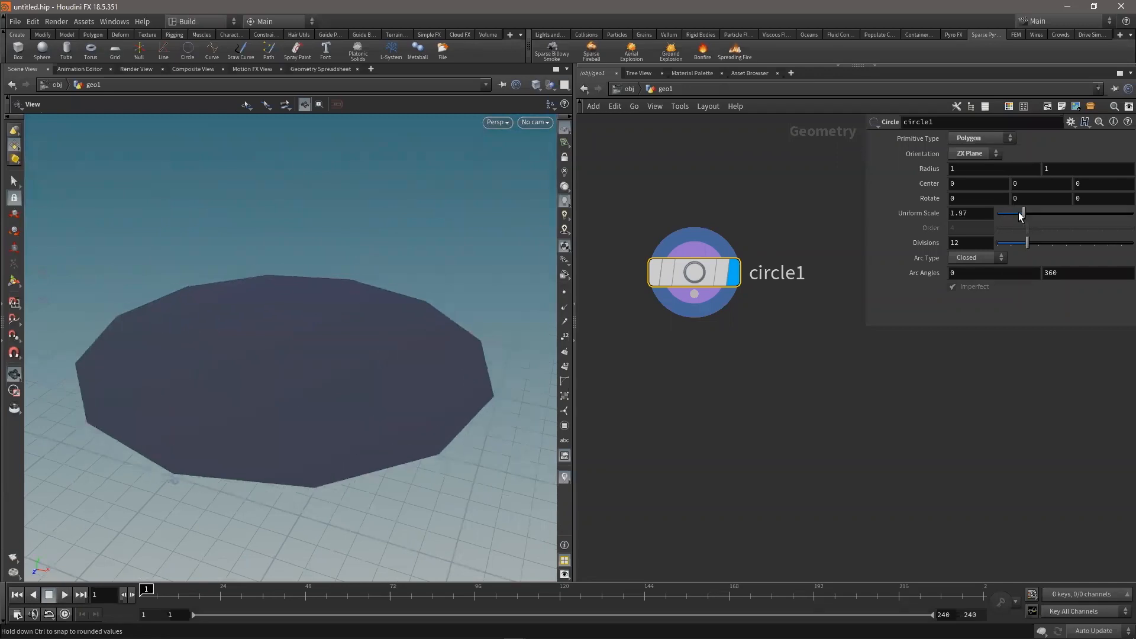
drag(228, 338, 269, 332)
drag(309, 293, 301, 330)
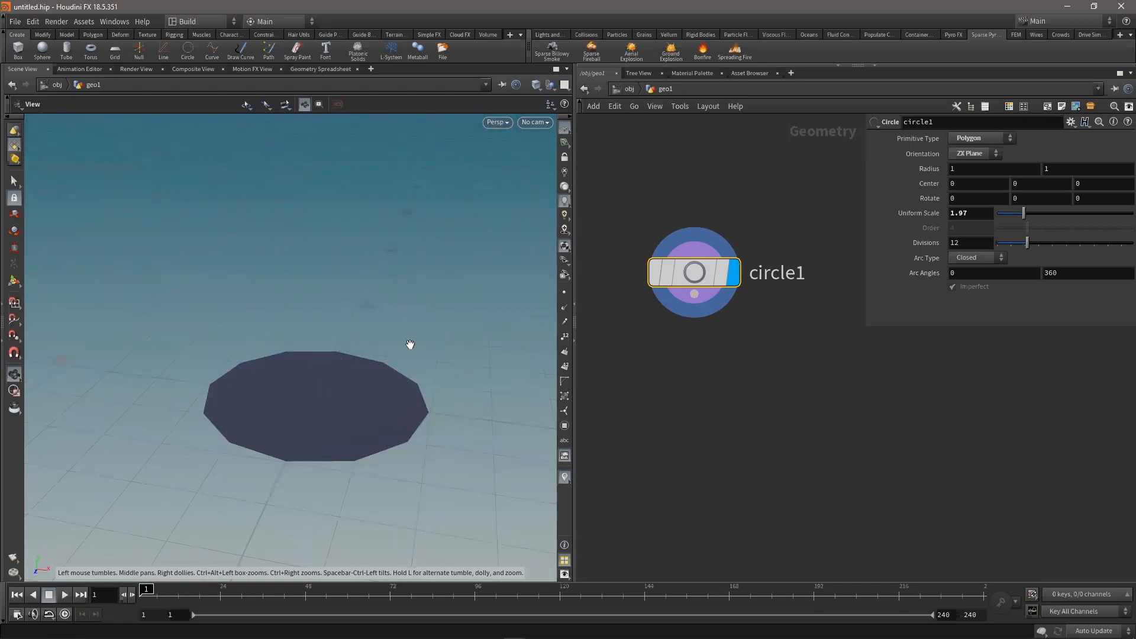
drag(410, 344, 438, 355)
scroll(665, 369, down, 3)
scroll(665, 368, up, 2)
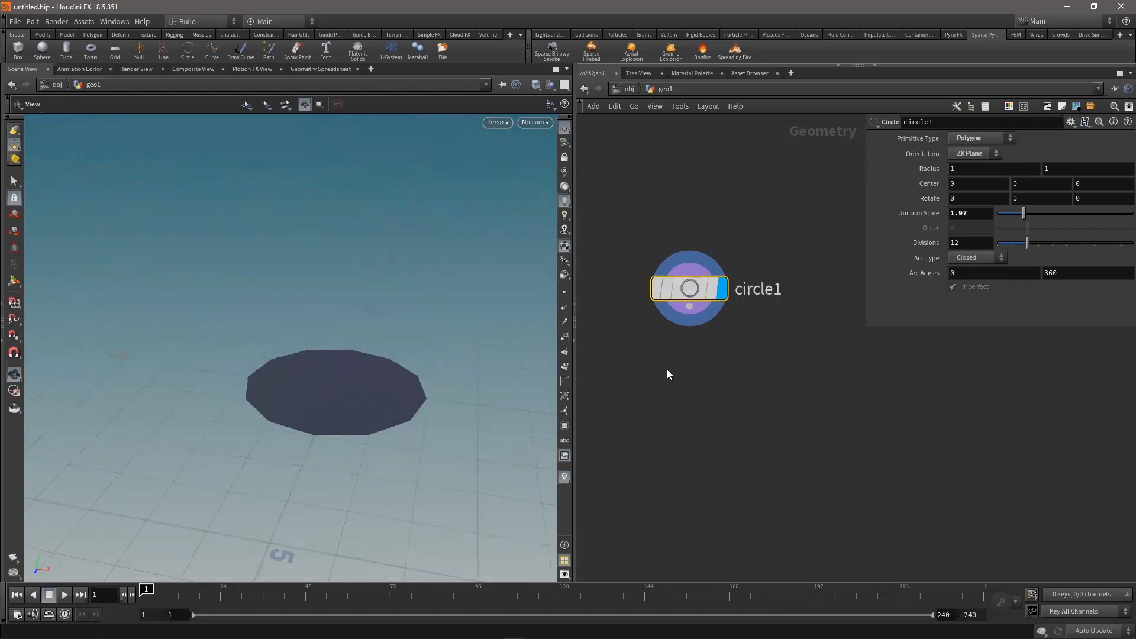
Add a Pyro Burst Source node below the circle, wire the circle into it, and display its result
scroll(675, 373, up, 3)
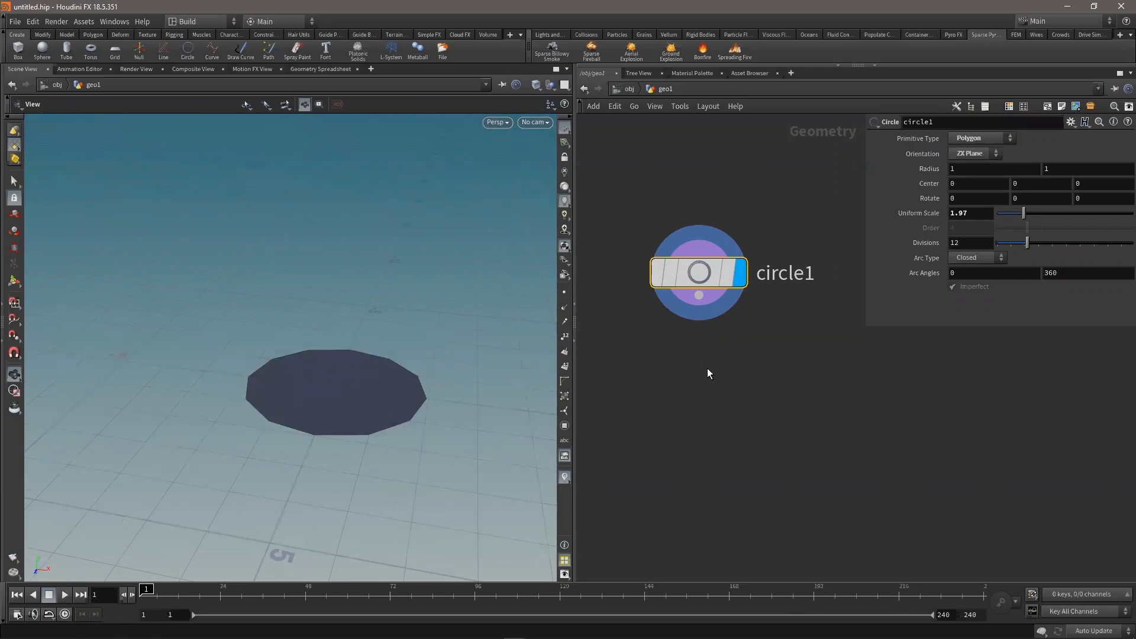
middle_drag(714, 365, 708, 371)
drag(863, 328, 915, 348)
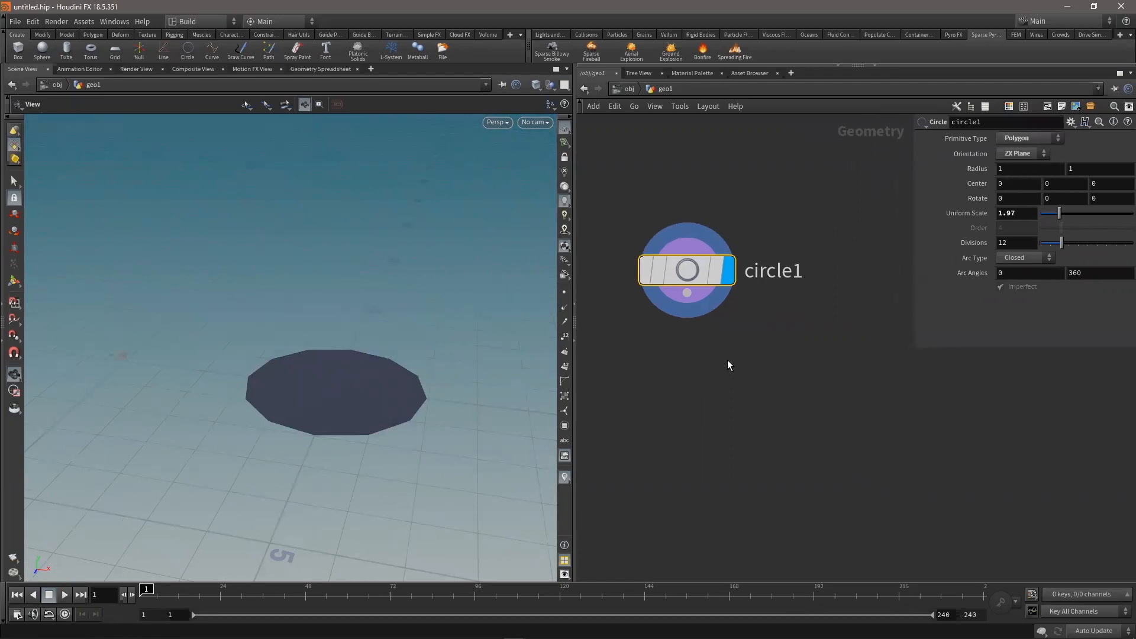
key(Tab)
mouse_move(754, 400)
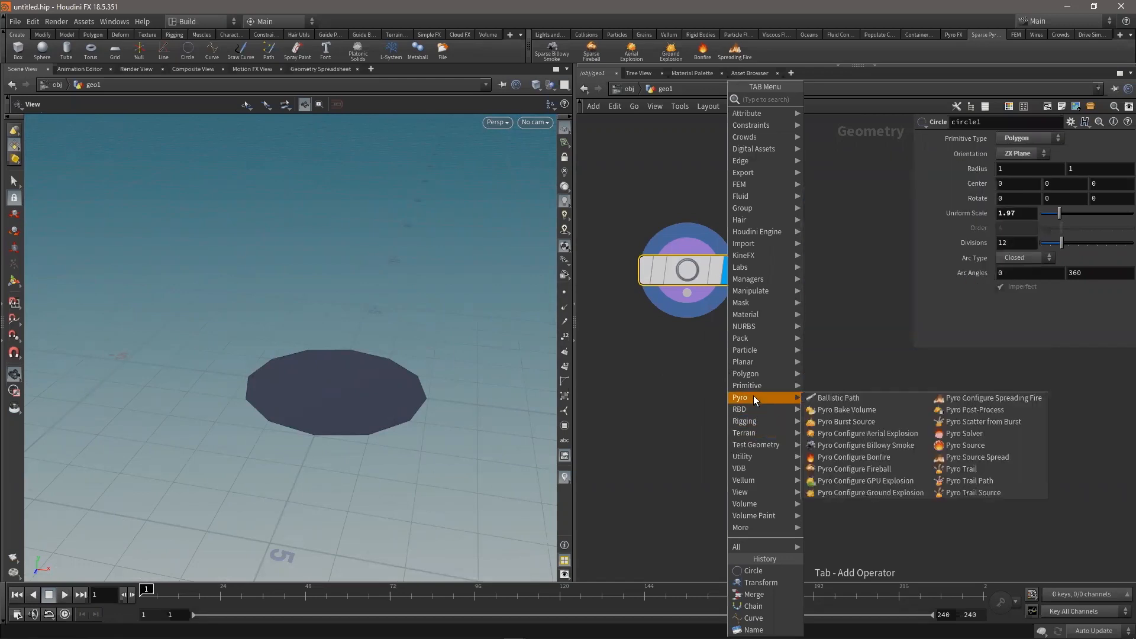
click(838, 422)
click(701, 439)
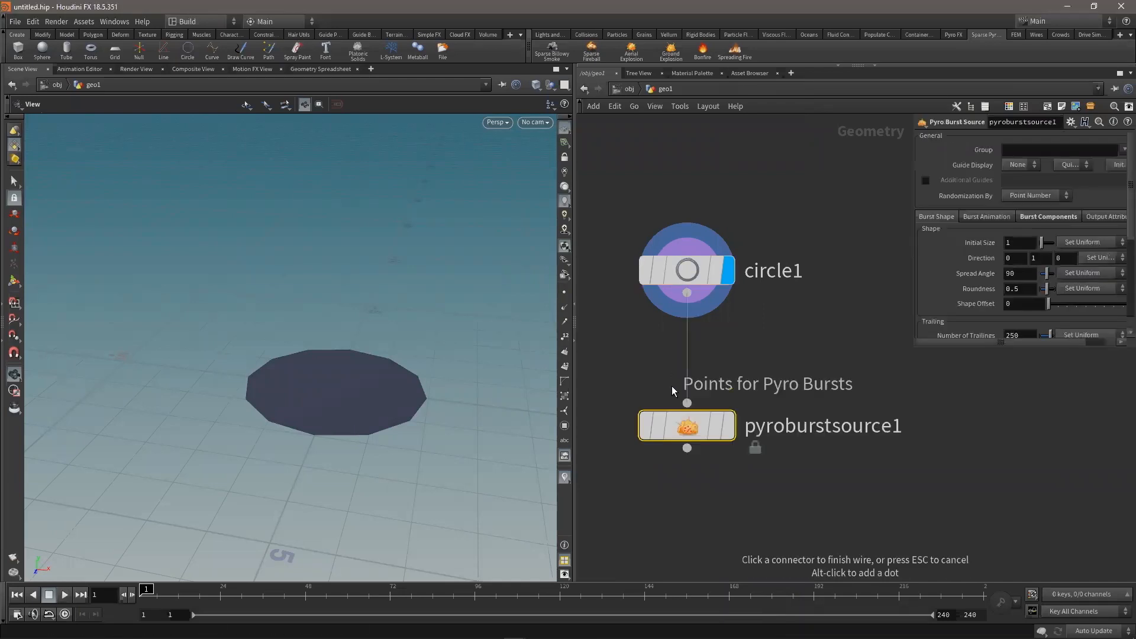
mouse_move(727, 433)
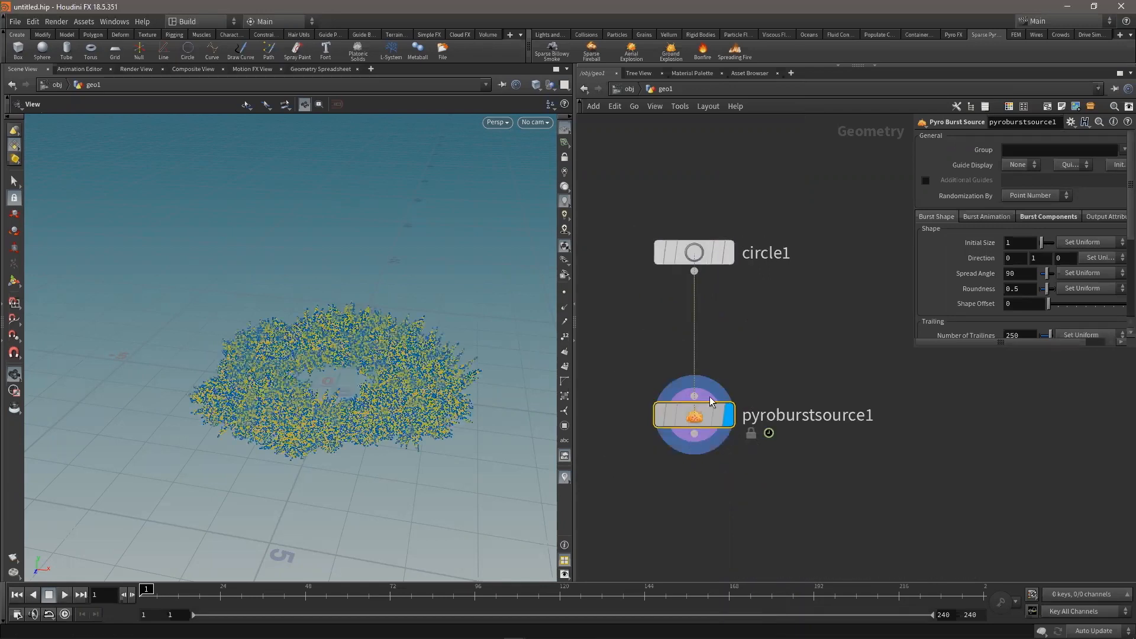
Insert a Scatter node between the circle and the Pyro Burst Source, and display its result
key(Tab)
text(sca)
key(Return)
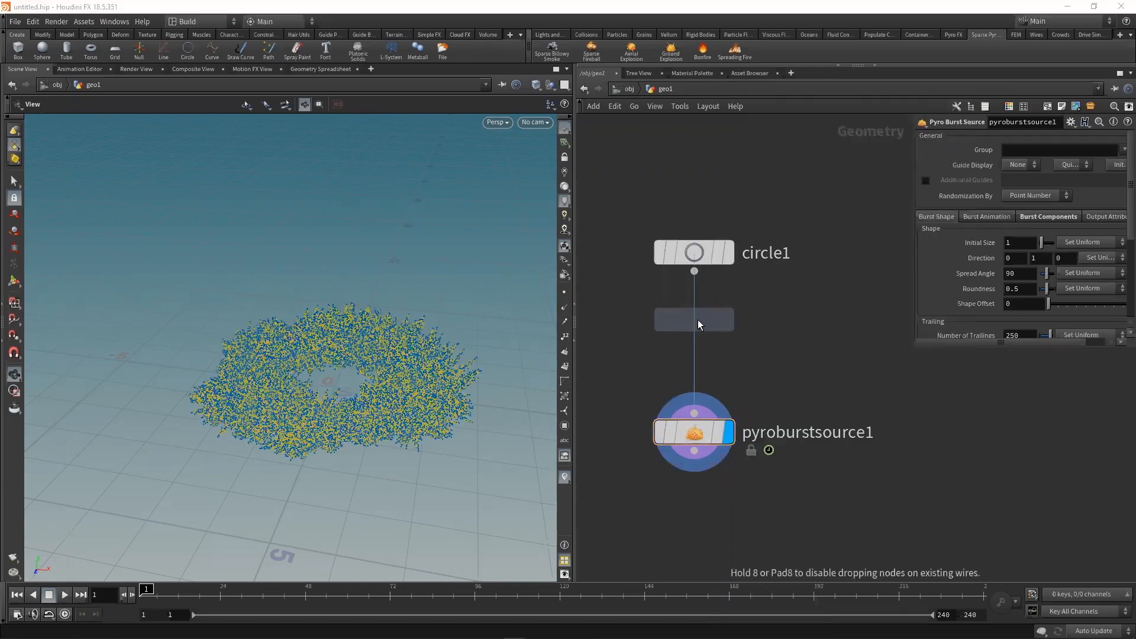
click(684, 325)
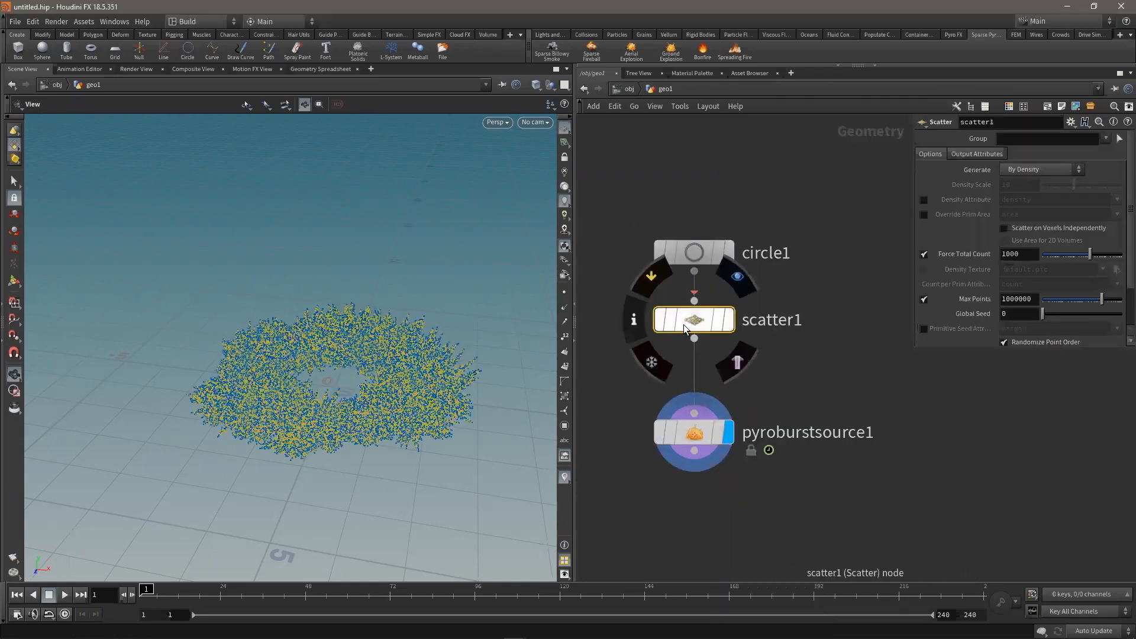
click(713, 337)
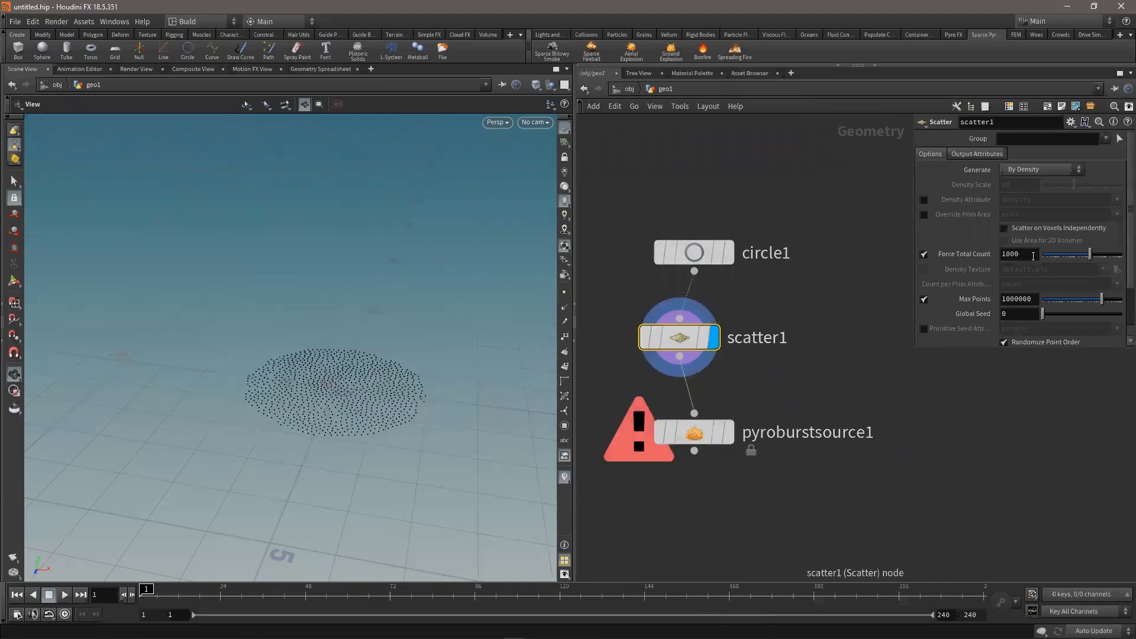
Turn on the template flag of the Scatter node
drag(1028, 254, 974, 262)
mouse_move(687, 345)
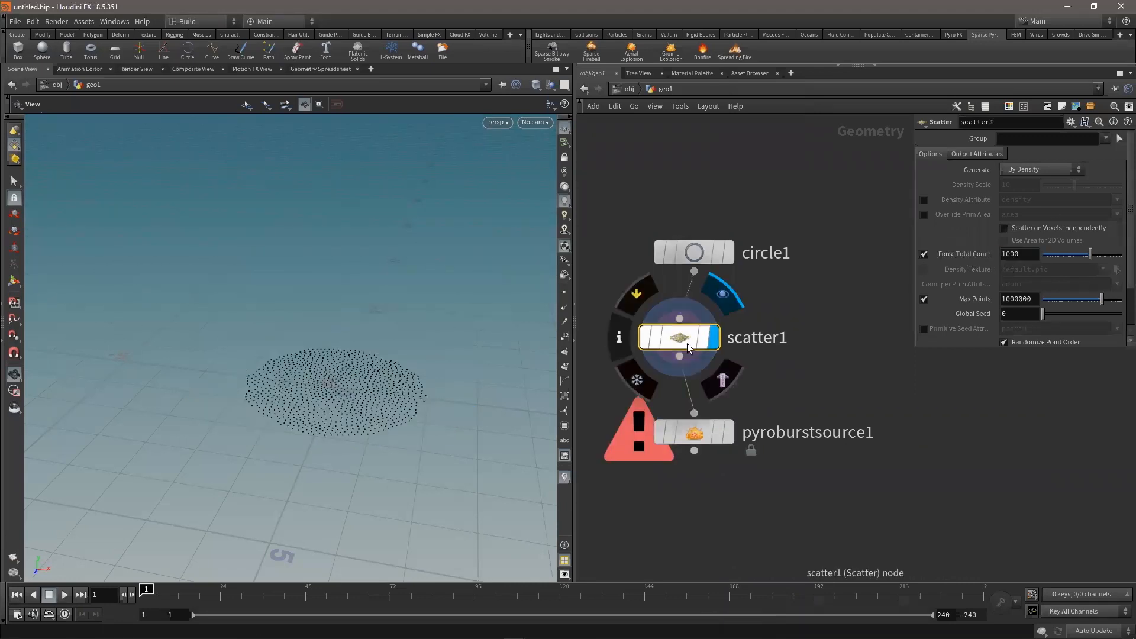
click(723, 380)
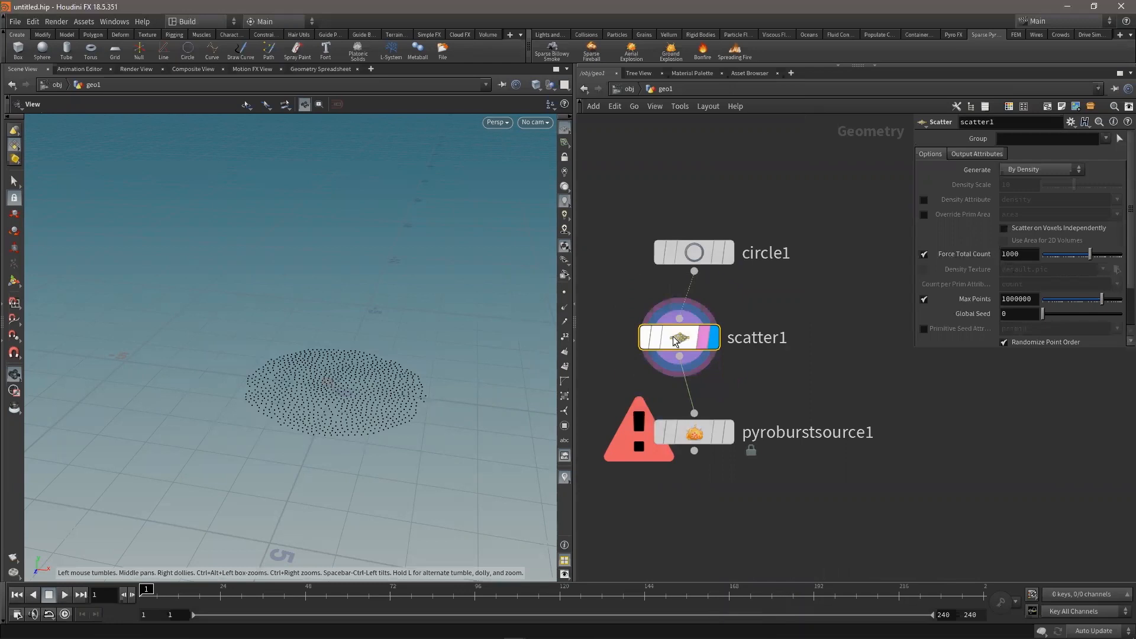
click(644, 298)
click(644, 298)
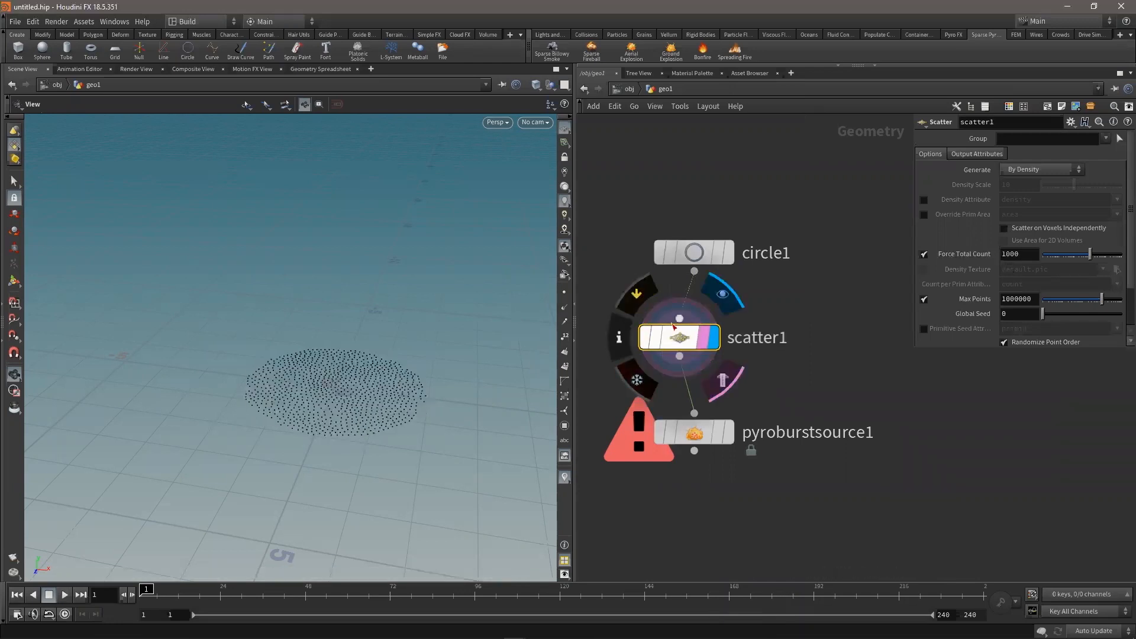
Open an additional Scene View pane tab and frame the scattered points closer in it
click(371, 69)
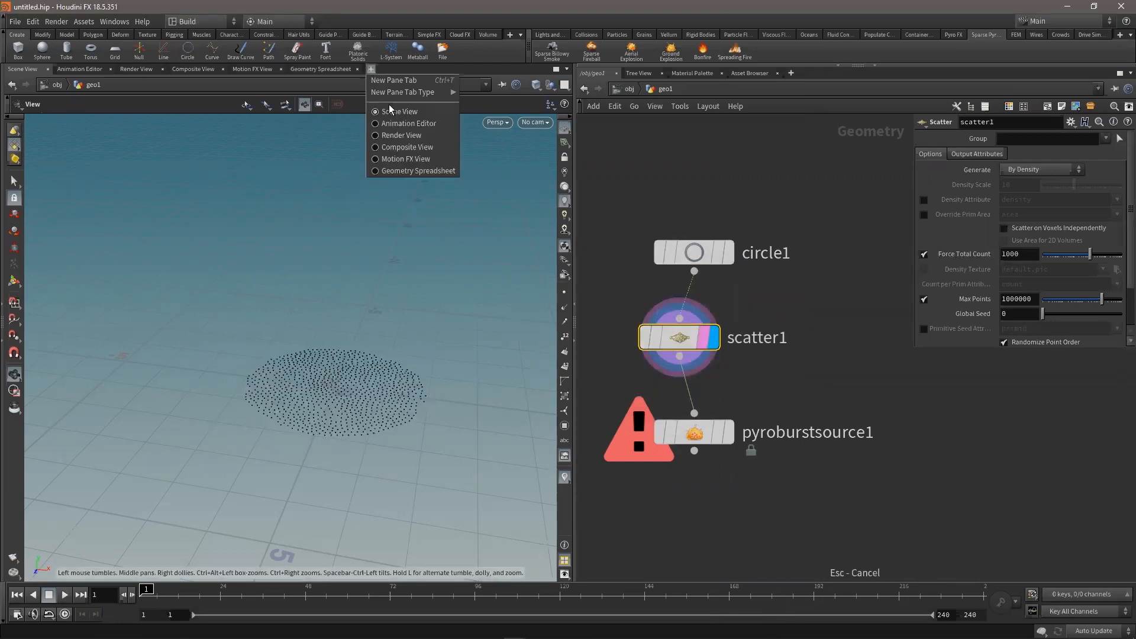
mouse_move(401, 93)
mouse_move(496, 211)
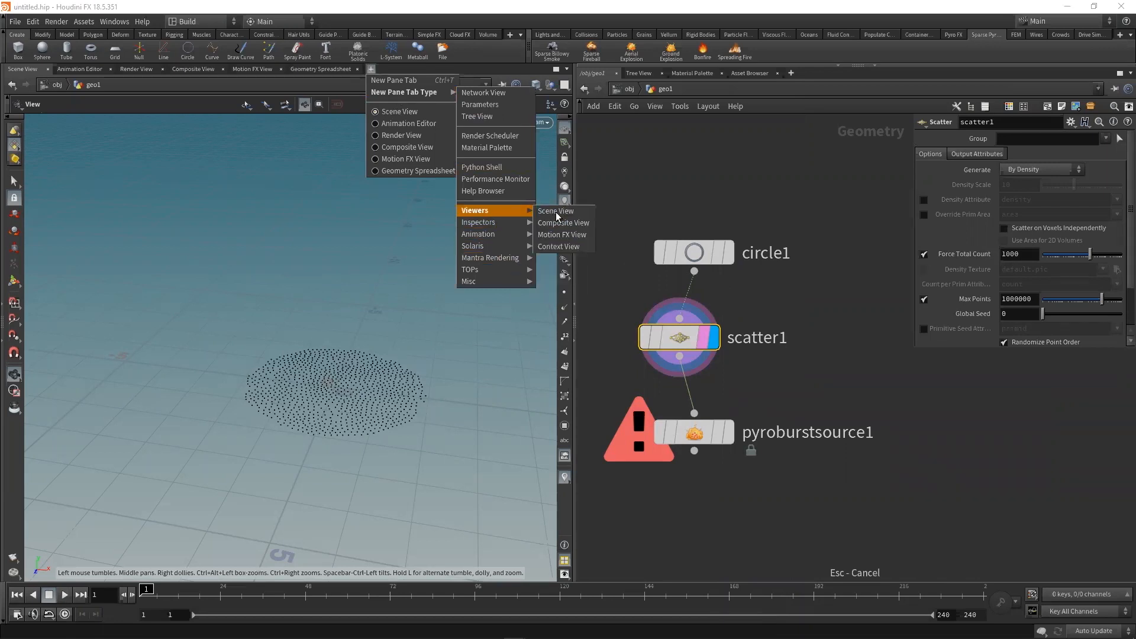
click(560, 212)
right_drag(372, 328, 313, 338)
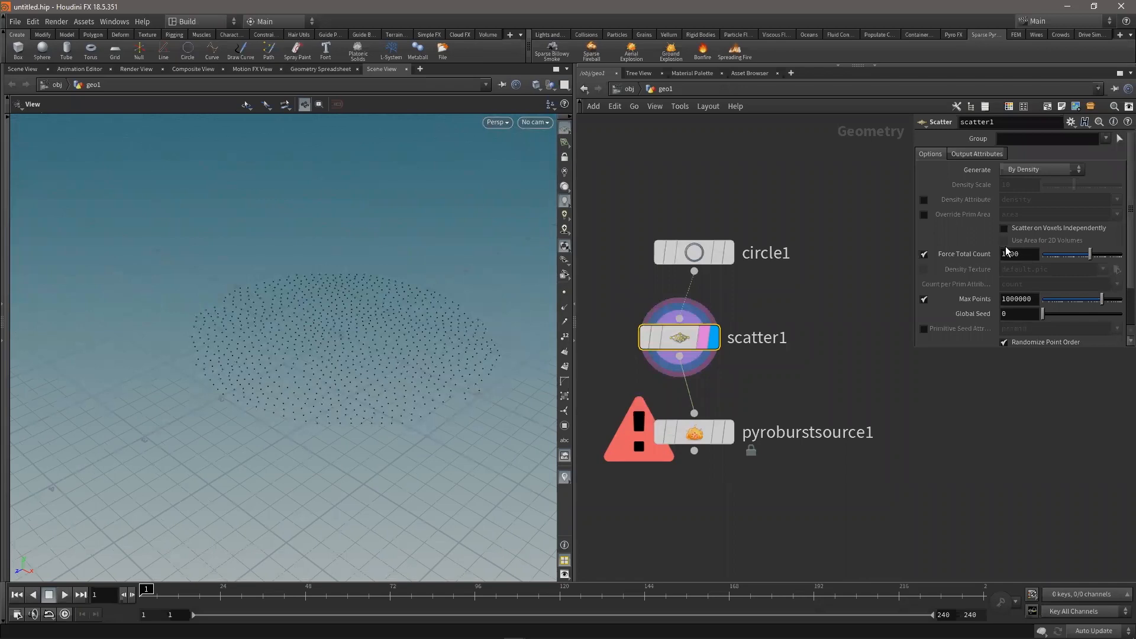
Set the Scatter node's Force Total Count to 1
key(BackSpace)
key(BackSpace)
key(BackSpace)
key(Return)
In the original scene view, template the circle as a reference outline and turn on point display
right_drag(359, 335, 375, 333)
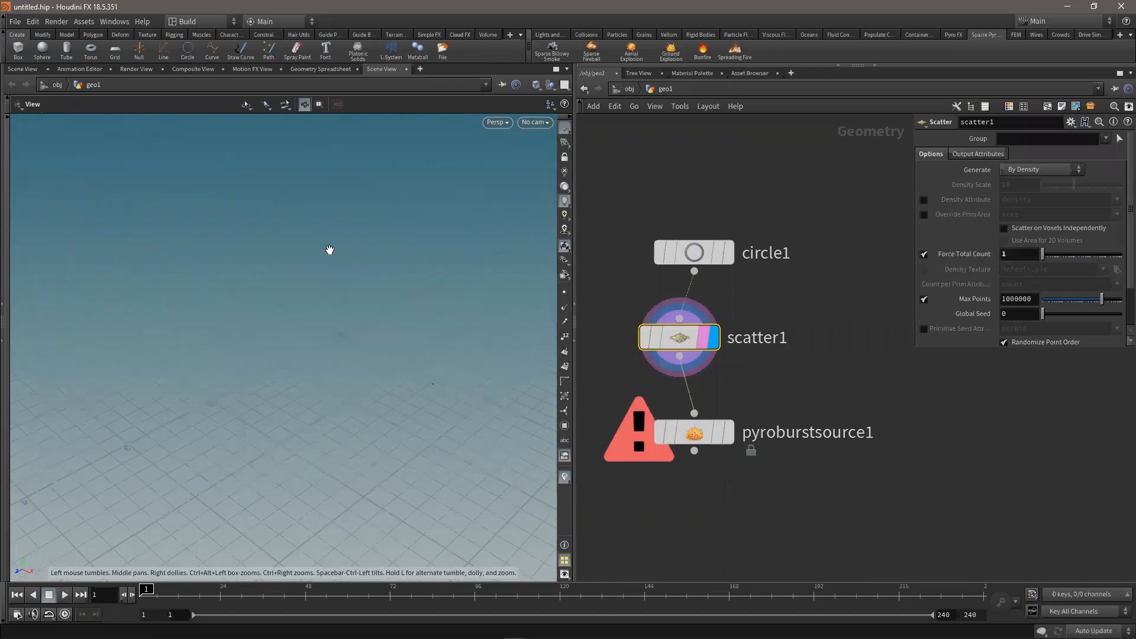
click(29, 69)
click(720, 255)
click(564, 293)
drag(383, 373, 392, 391)
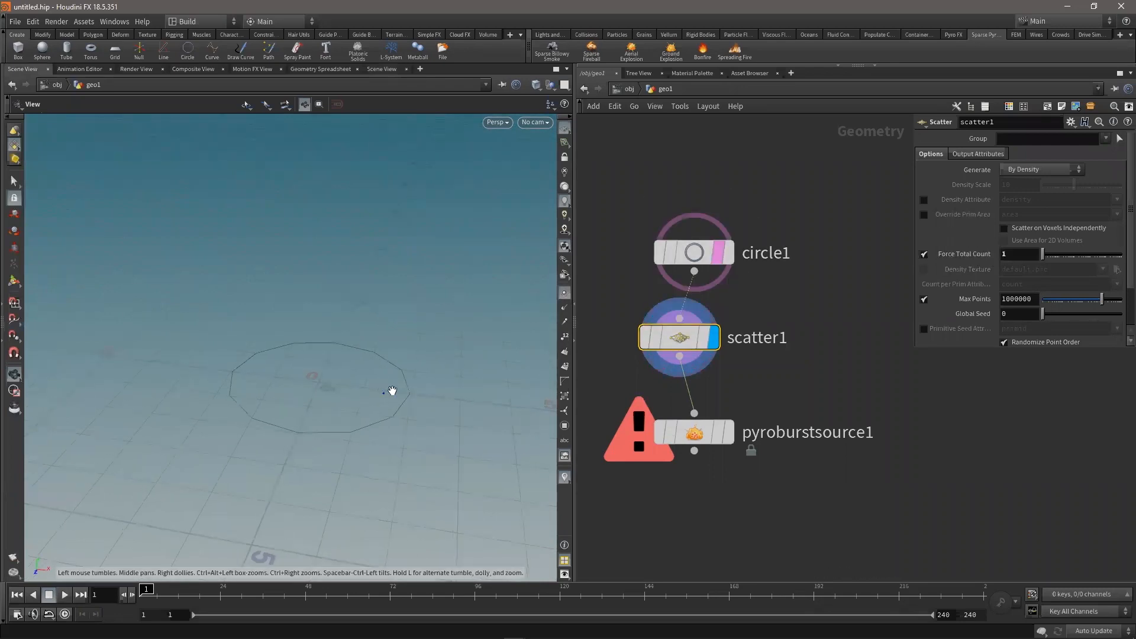
Display the Pyro Burst Source result and turn point display off in the viewport
click(698, 436)
key(r)
middle_drag(744, 496, 717, 476)
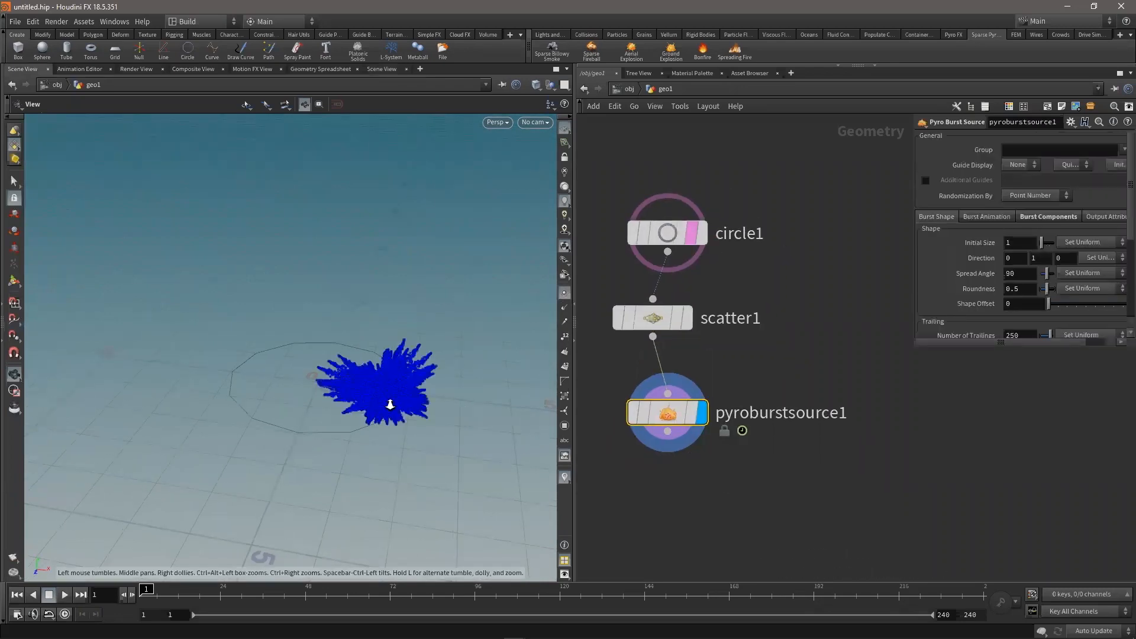
right_drag(388, 406, 411, 399)
click(564, 293)
drag(392, 318, 407, 348)
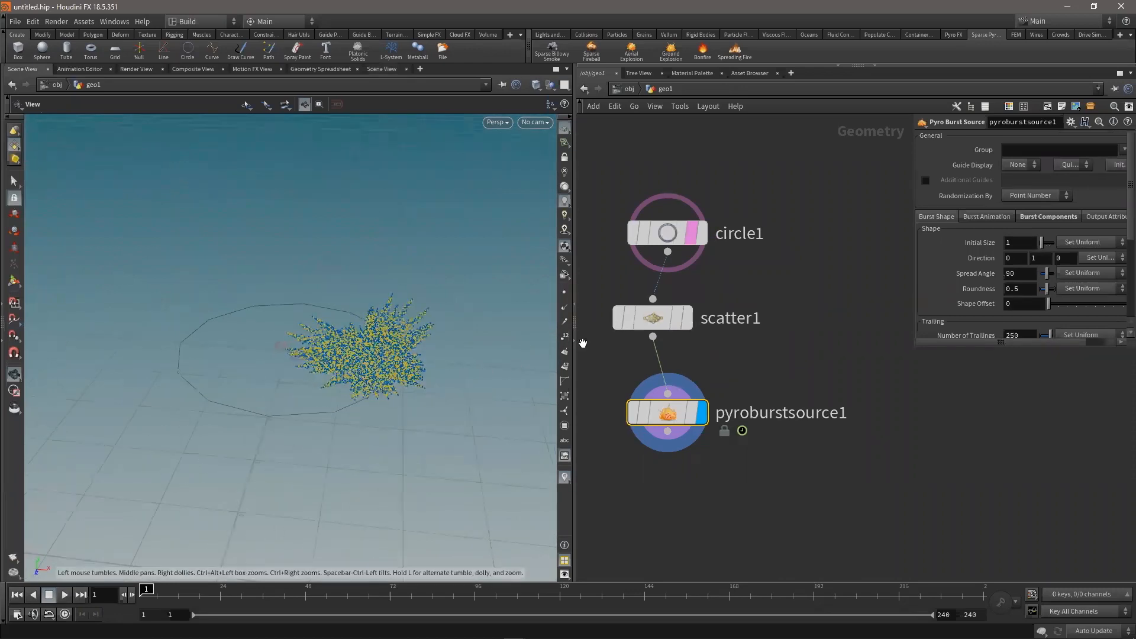
Compare the single scattered point with the burst source, and scrub the first frames of the timeline to examine the burst
click(687, 320)
click(667, 323)
click(701, 417)
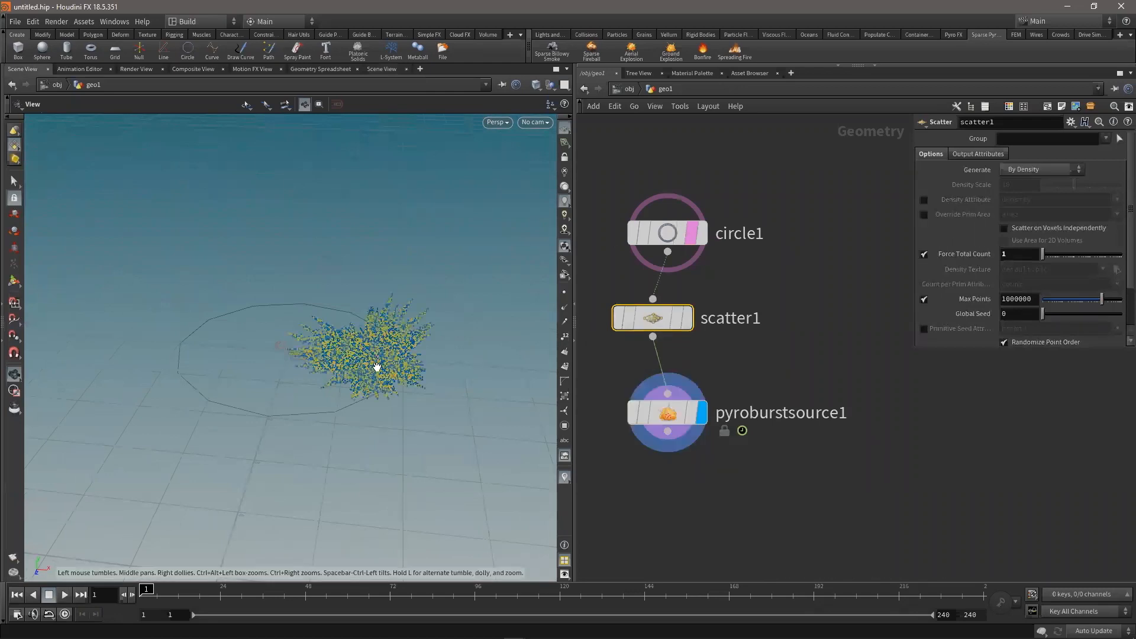
drag(370, 360, 429, 330)
mouse_move(158, 595)
mouse_down()
mouse_move(171, 594)
mouse_move(142, 592)
mouse_up()
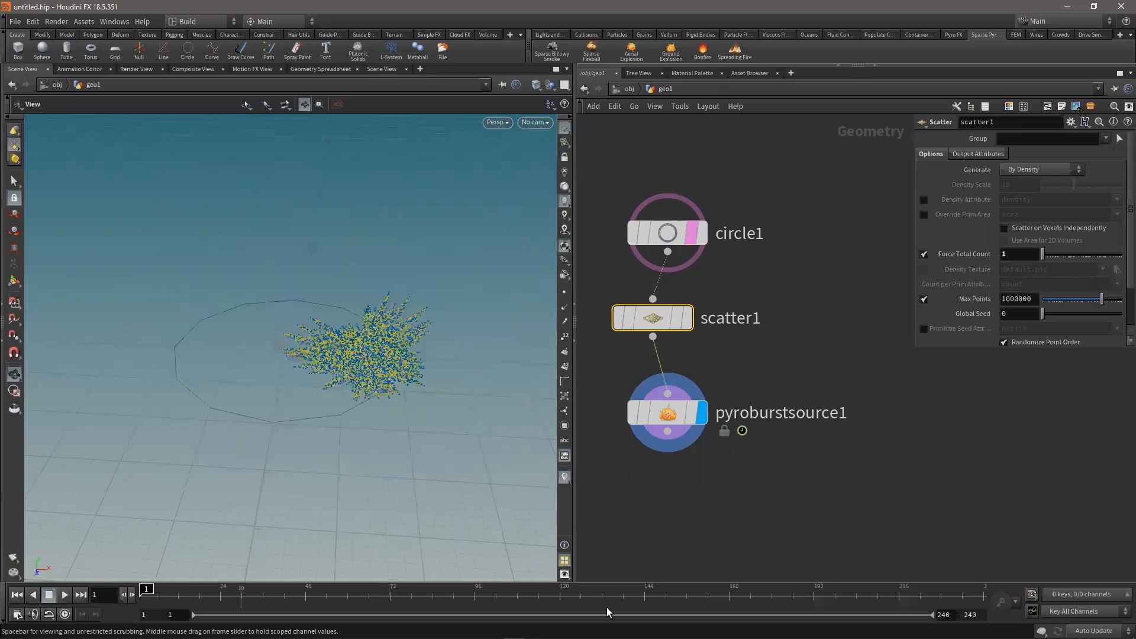
Set the timeline's end frame to 70
text(70)
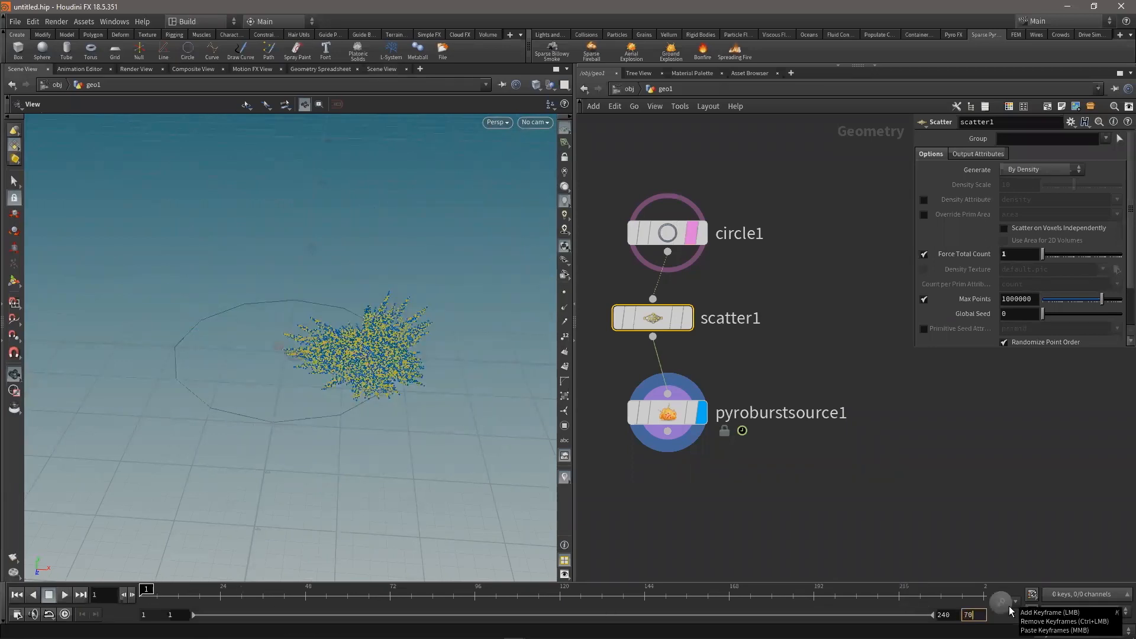
key(Return)
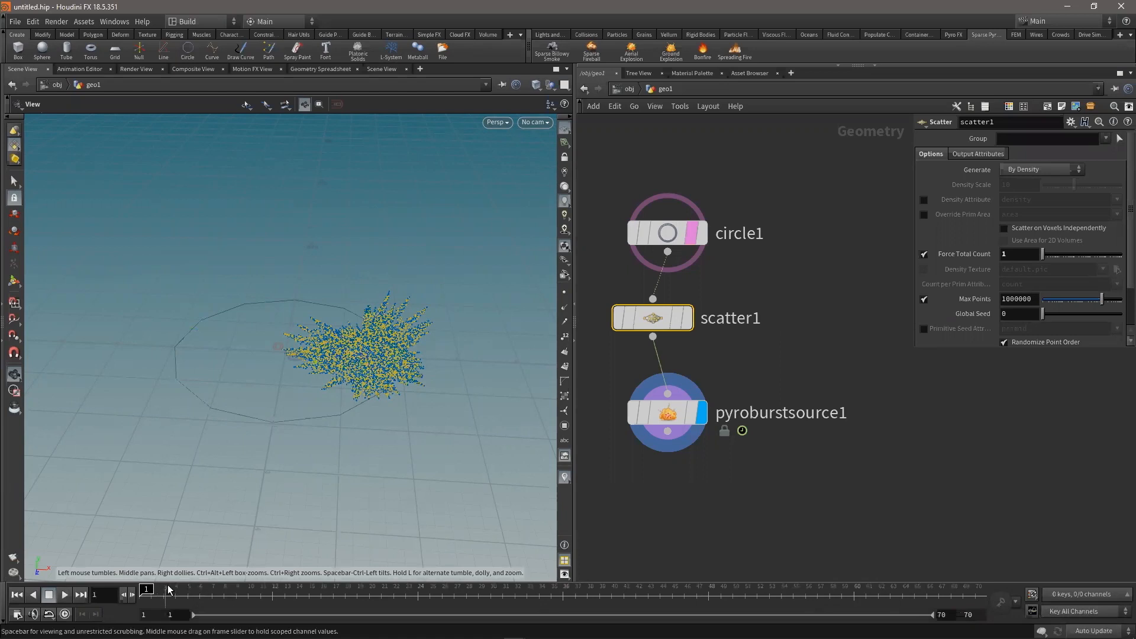
Step back and forth through the opening frames to examine how the burst expands and when it ends
drag(284, 453, 309, 374)
key(Right)
key(Right)
key(Right)
key(Right)
key(Right)
key(Left)
key(Left)
key(Left)
key(Left)
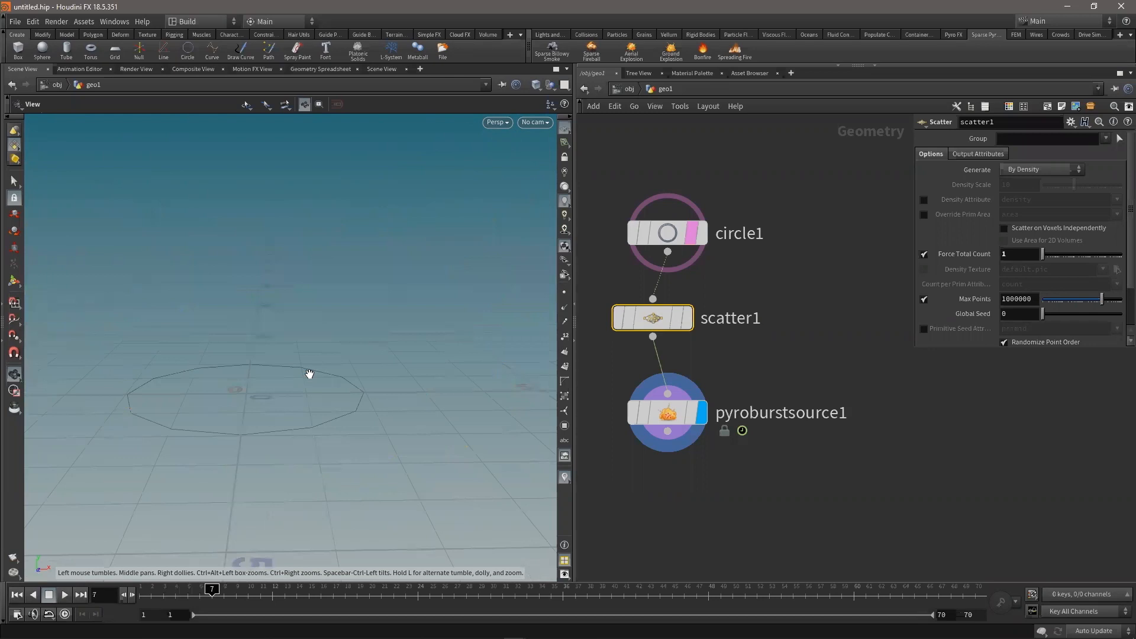
key(Right)
key(Right)
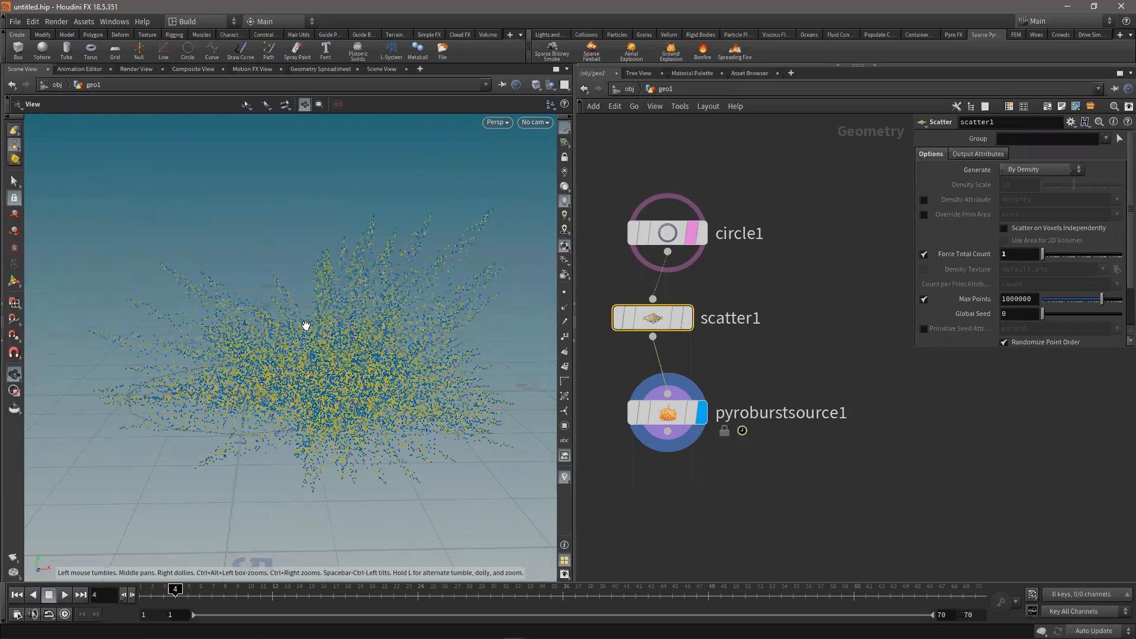
Inspect the Pyro Burst Source node's info and the burst's shape, and return to frame 1
middle_click(669, 412)
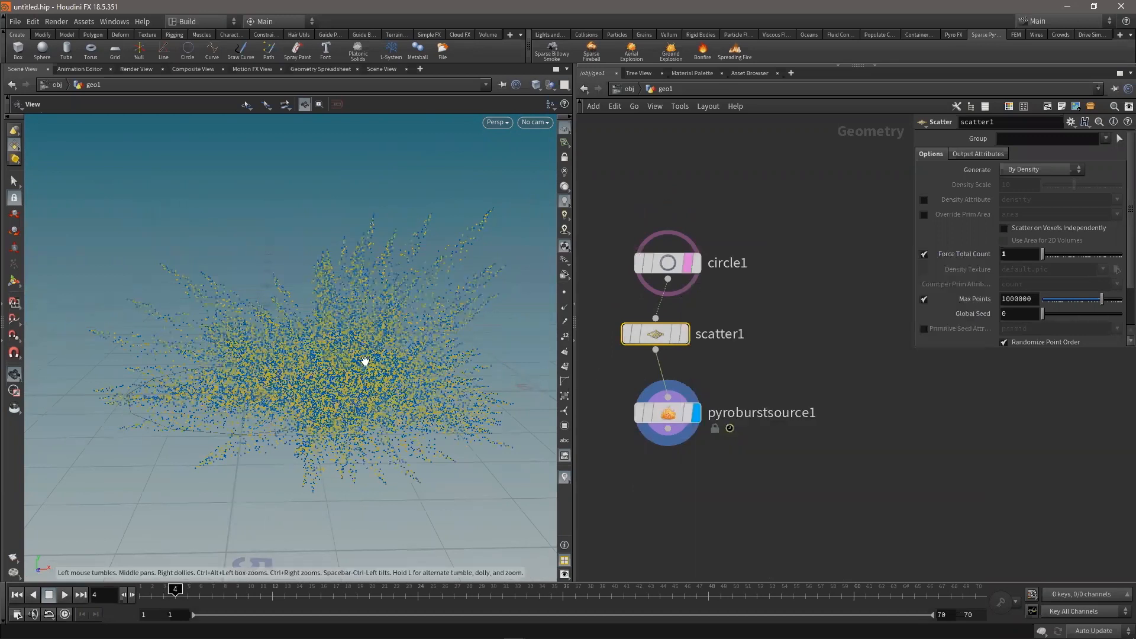
middle_click(697, 415)
right_drag(399, 346, 329, 343)
drag(329, 343, 377, 319)
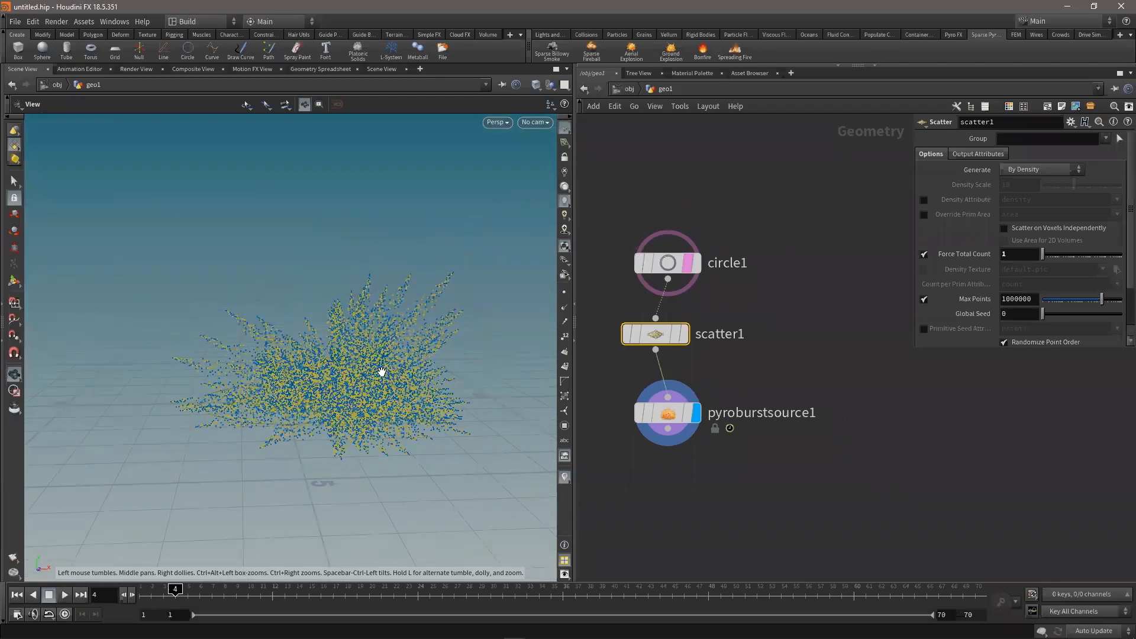
drag(131, 597, 121, 597)
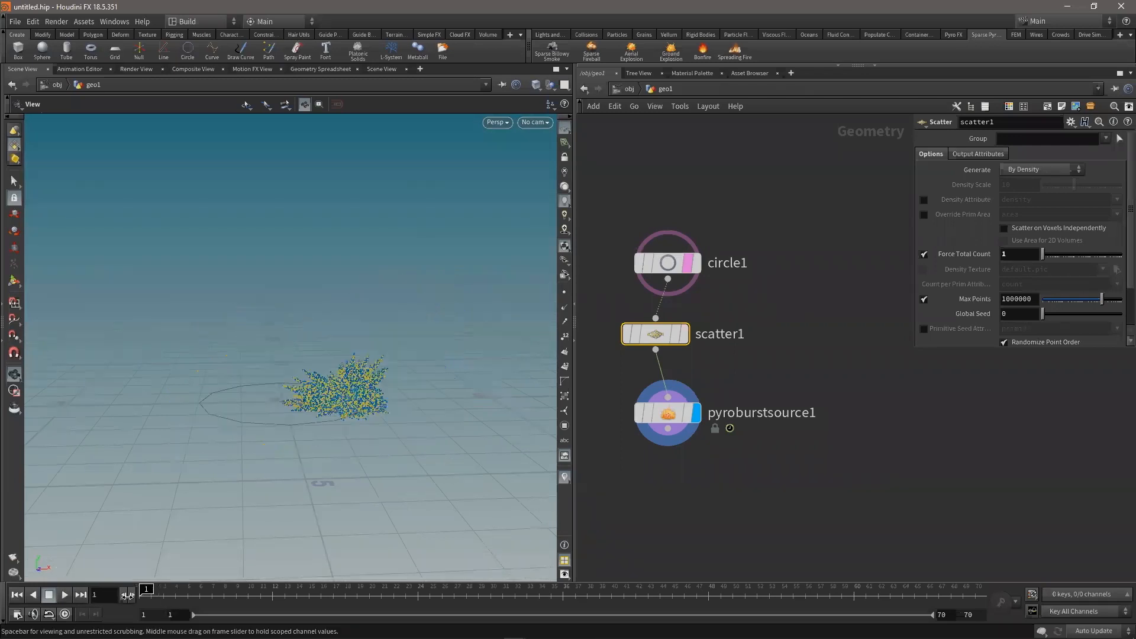
Auto-arrange the nodes in the network and select the Pyro Burst Source node to show its parameters
right_drag(648, 483, 710, 465)
middle_drag(709, 465, 697, 451)
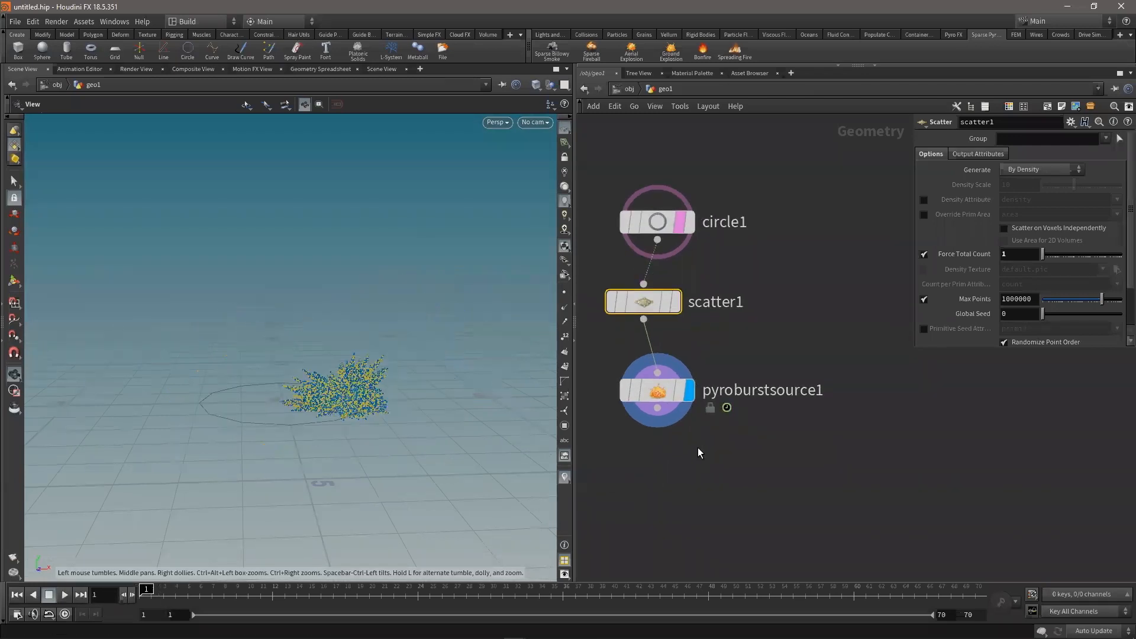
key(l)
click(657, 368)
Enlarge the parameter overlay and widen the network pane so the burst source settings are fully readable
drag(912, 363, 757, 431)
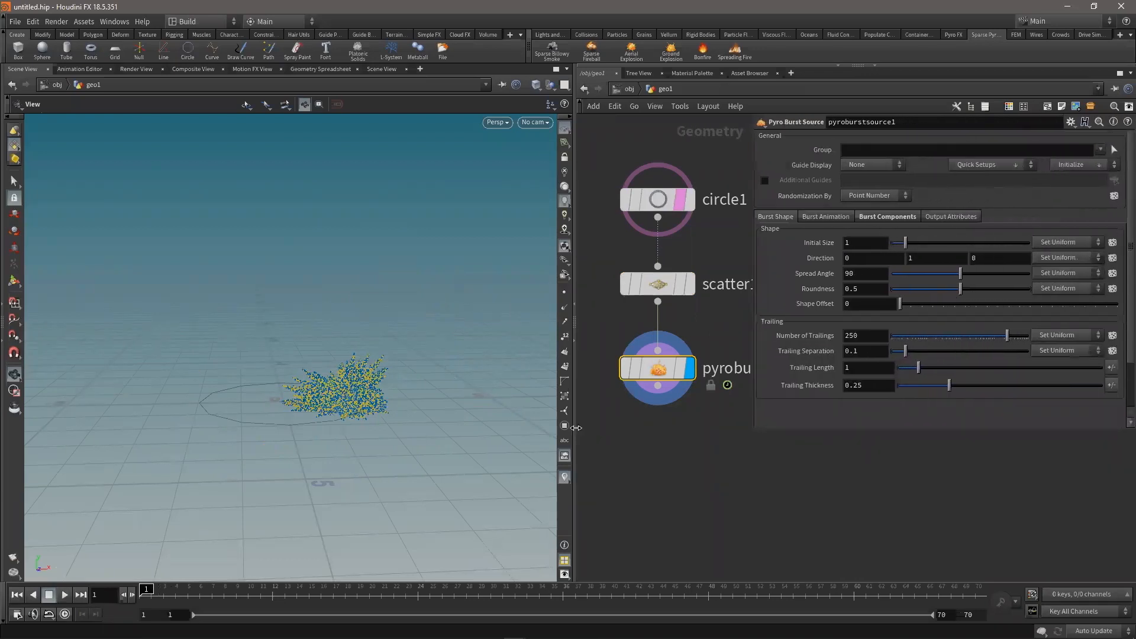
drag(577, 432, 482, 432)
scroll(645, 423, up, 1)
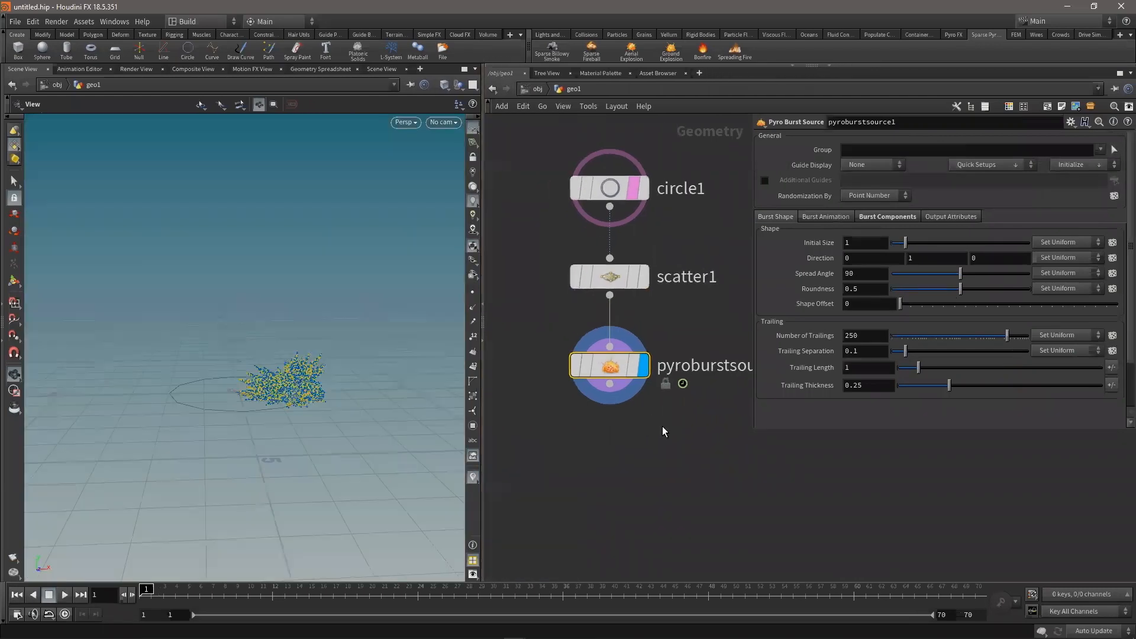
middle_drag(663, 427, 653, 431)
scroll(654, 431, up, 1)
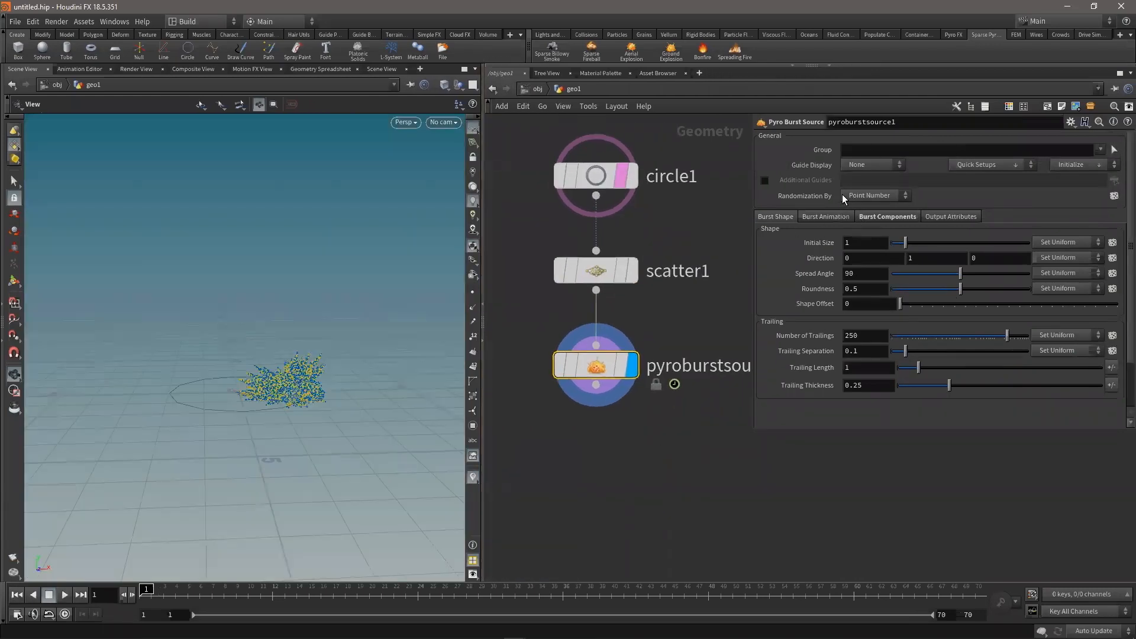
Set the burst source's Guide Display to Proxy Shape and examine the proxy guide at different frames
click(882, 163)
click(865, 196)
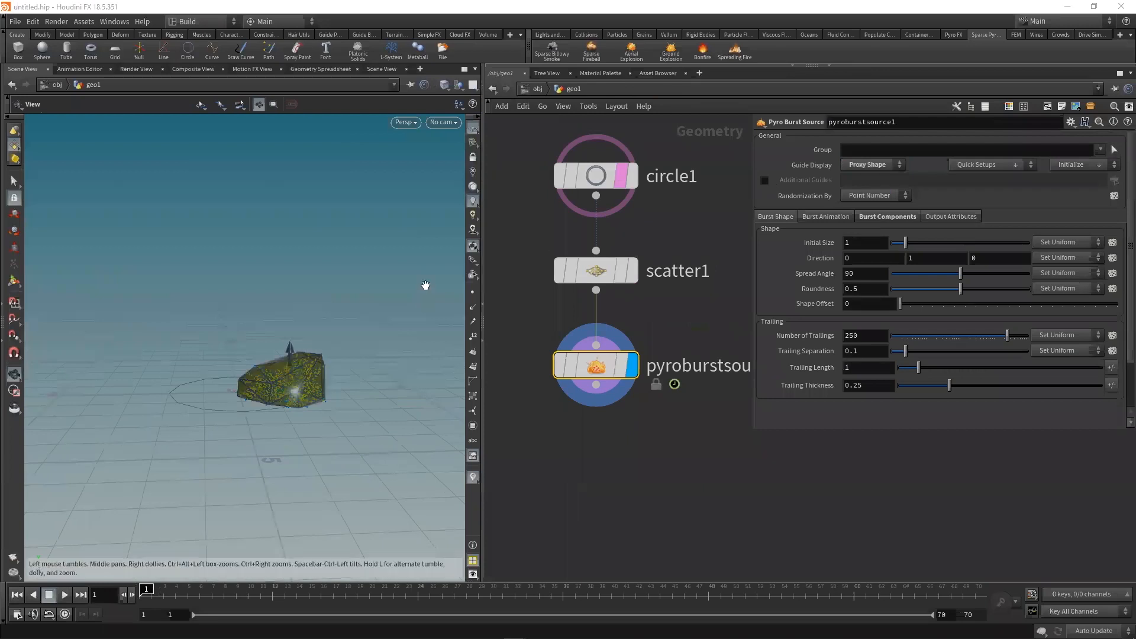
scroll(343, 397, up, 2)
scroll(343, 397, up, 1)
key(Up)
key(Up)
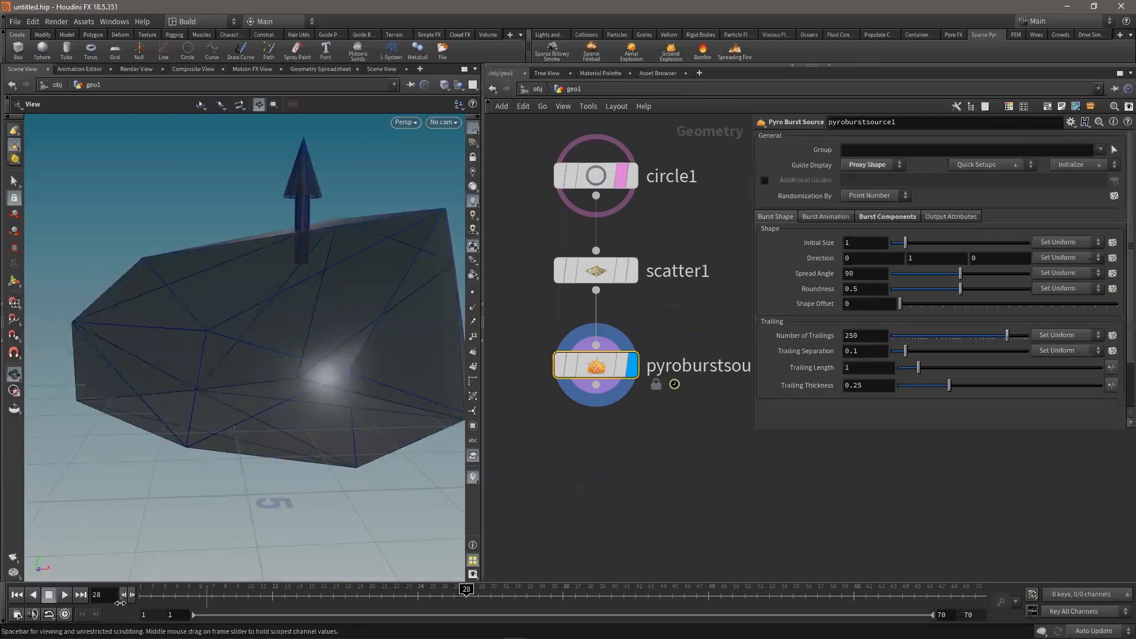
key(ctrl+Up)
Set the Guide Display back to None and view the burst points up close
click(853, 167)
click(857, 182)
scroll(313, 307, up, 1)
scroll(313, 307, up, 4)
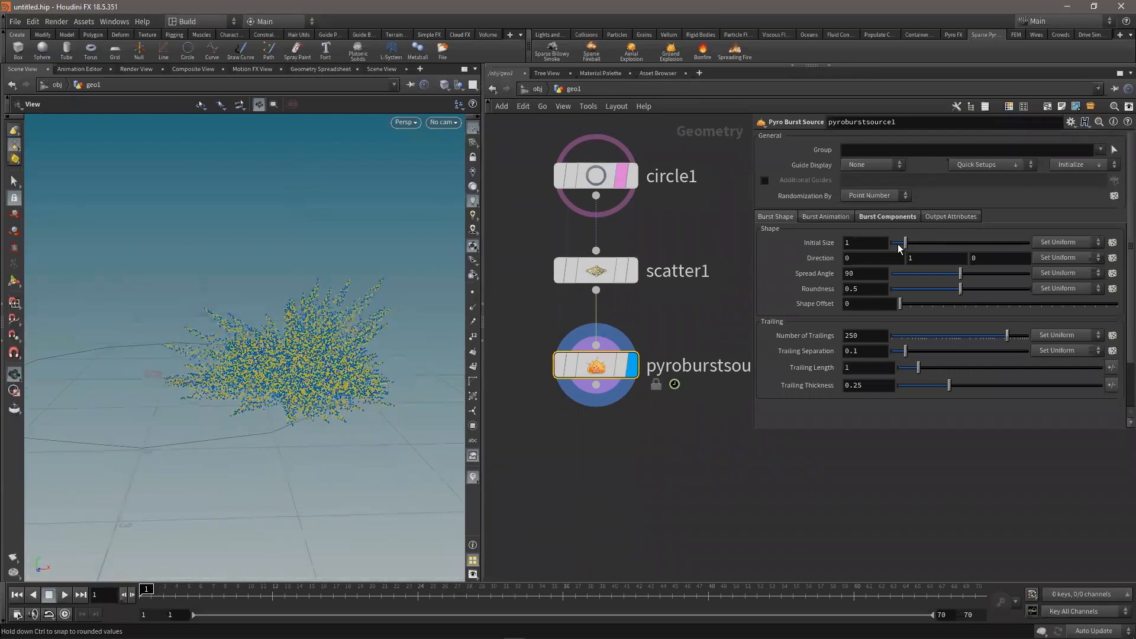
Try a larger Initial Size for the burst and reset the parameter to its default
mouse_move(905, 242)
mouse_down()
mouse_move(927, 246)
mouse_move(912, 246)
mouse_up()
ctrl+middle_click(822, 244)
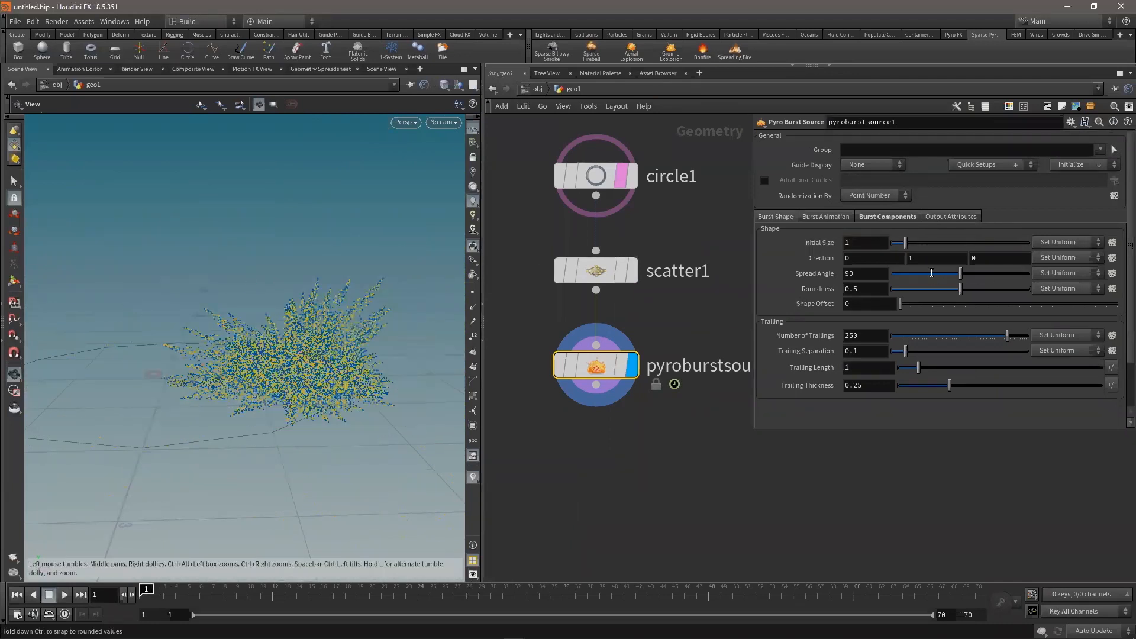
Set the burst's Direction to 1, 0, 0
text(1)
key(Tab)
text(0)
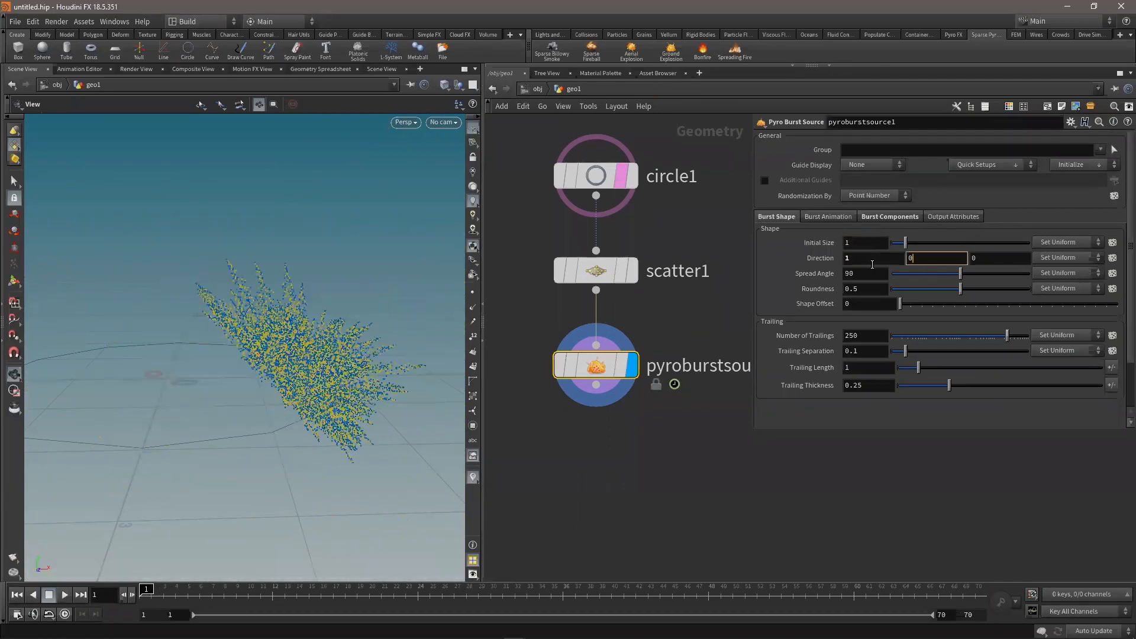
key(Return)
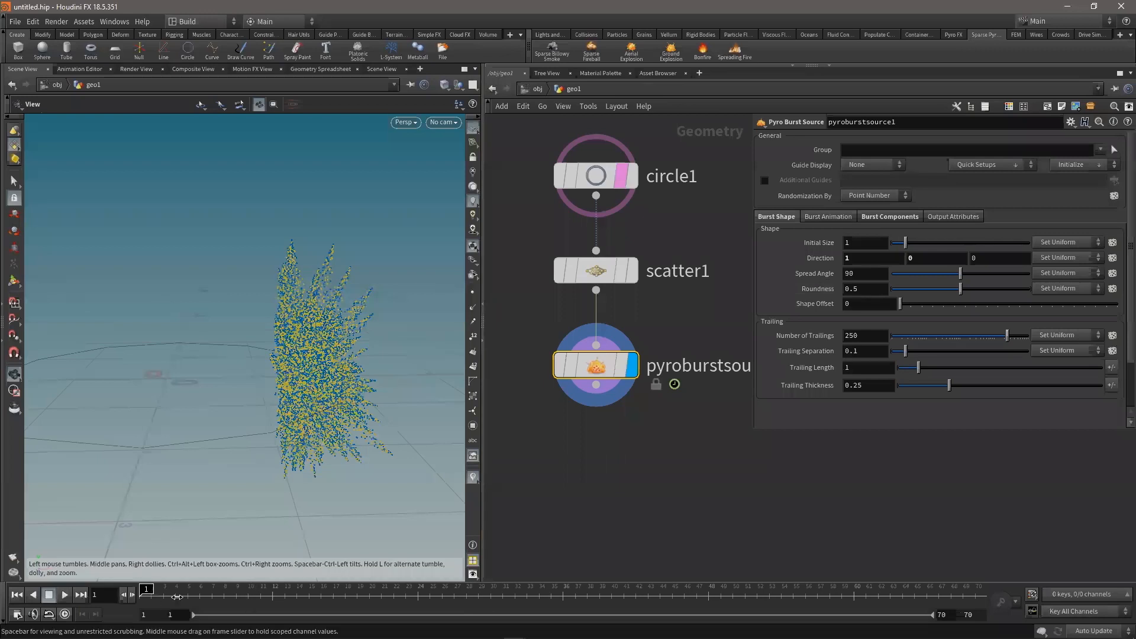
Set the burst's Direction back to 0, 1, 0
double_click(852, 256)
text(0)
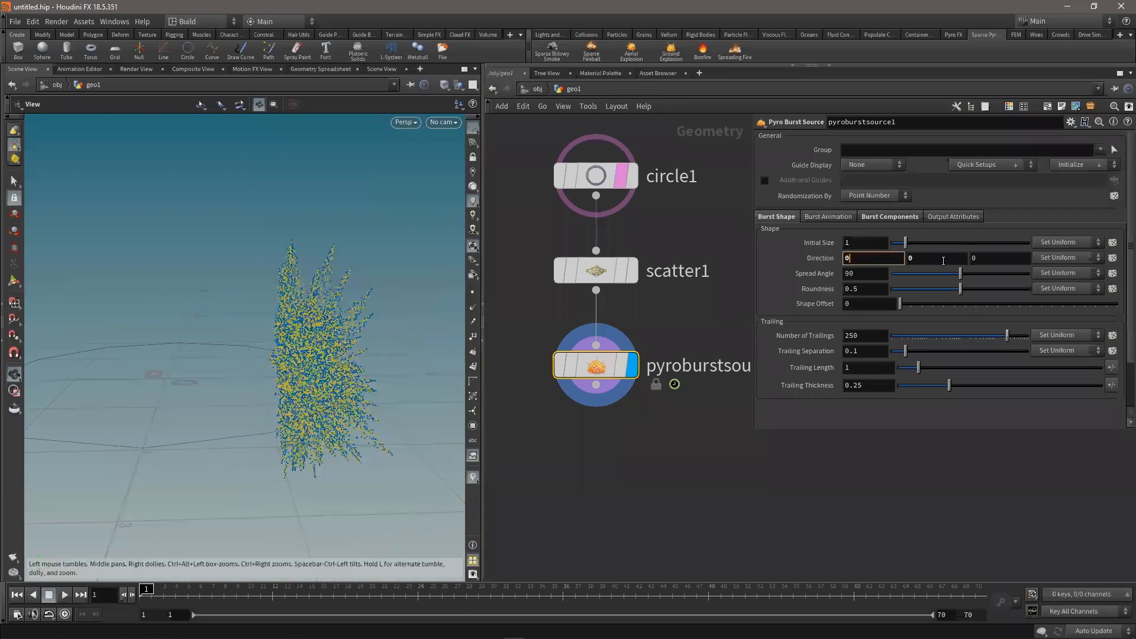
key(Tab)
text(1)
key(Return)
Try different Spread Angle values on the burst and set the angle back to 90
mouse_move(961, 276)
mouse_down()
mouse_move(893, 278)
mouse_move(955, 285)
mouse_up()
text(90)
key(Return)
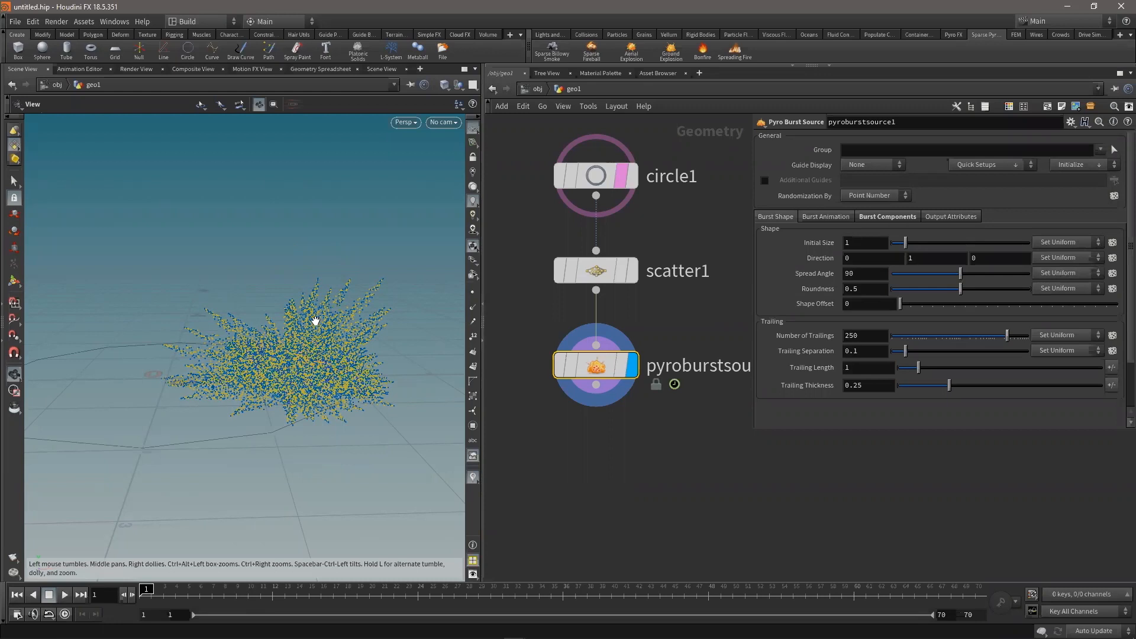
Try raising the Number of Trailings up to 1000 and set it back to 250
drag(1007, 336, 1047, 327)
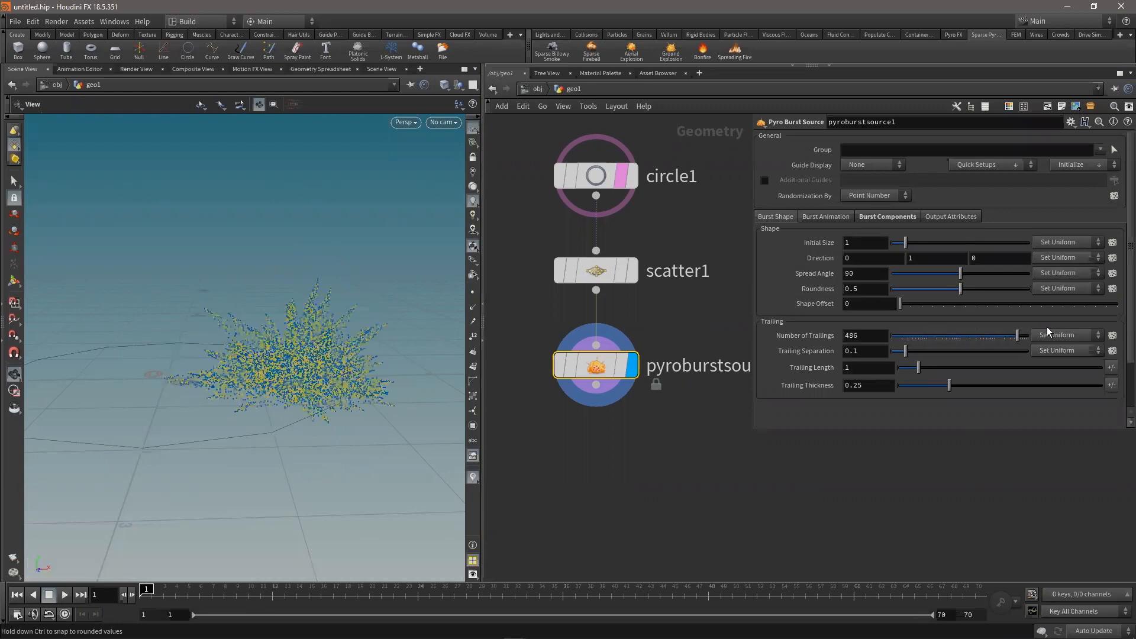
click(866, 339)
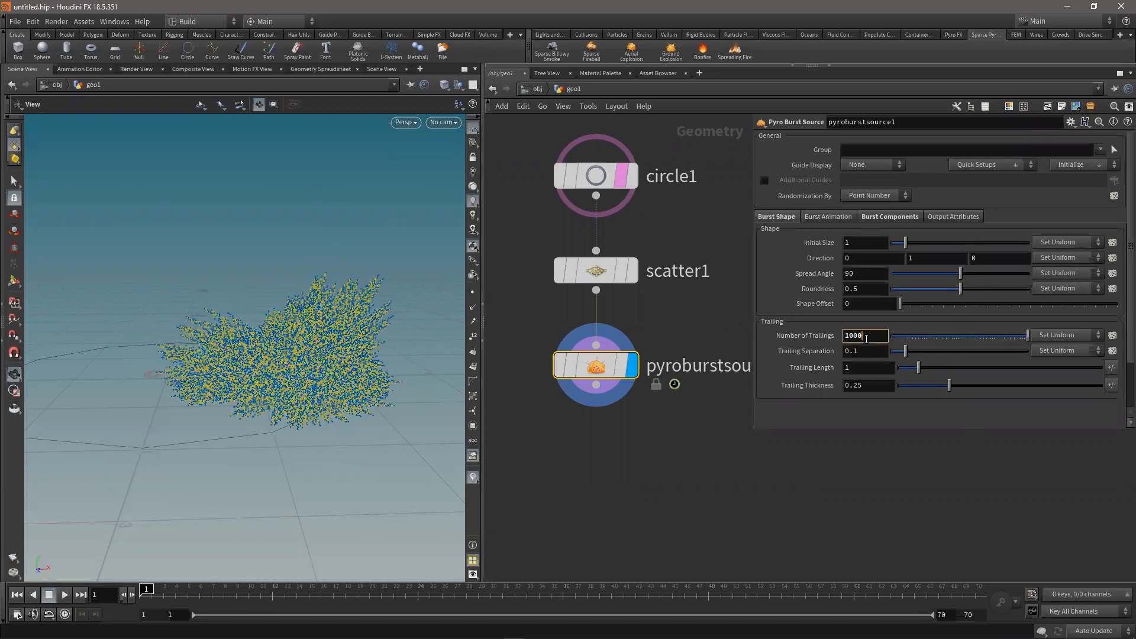
text(25)
double_click(866, 338)
text(25)
key(Return)
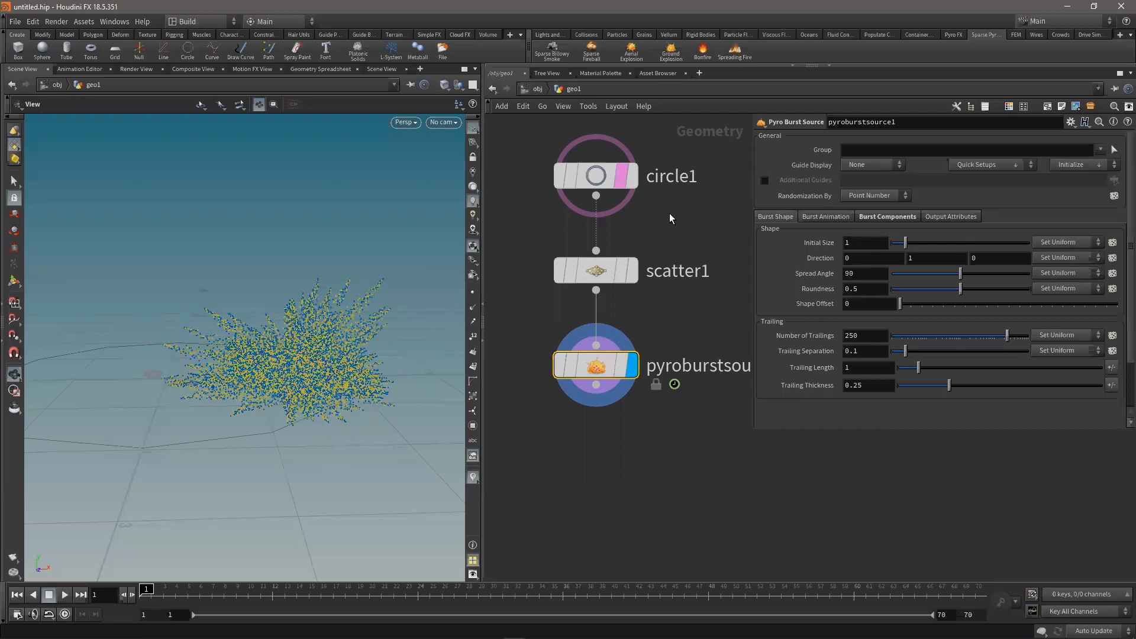
Set the Scatter node's Force Total Count to 3 to produce three bursts
click(674, 184)
click(658, 276)
double_click(864, 253)
text(3)
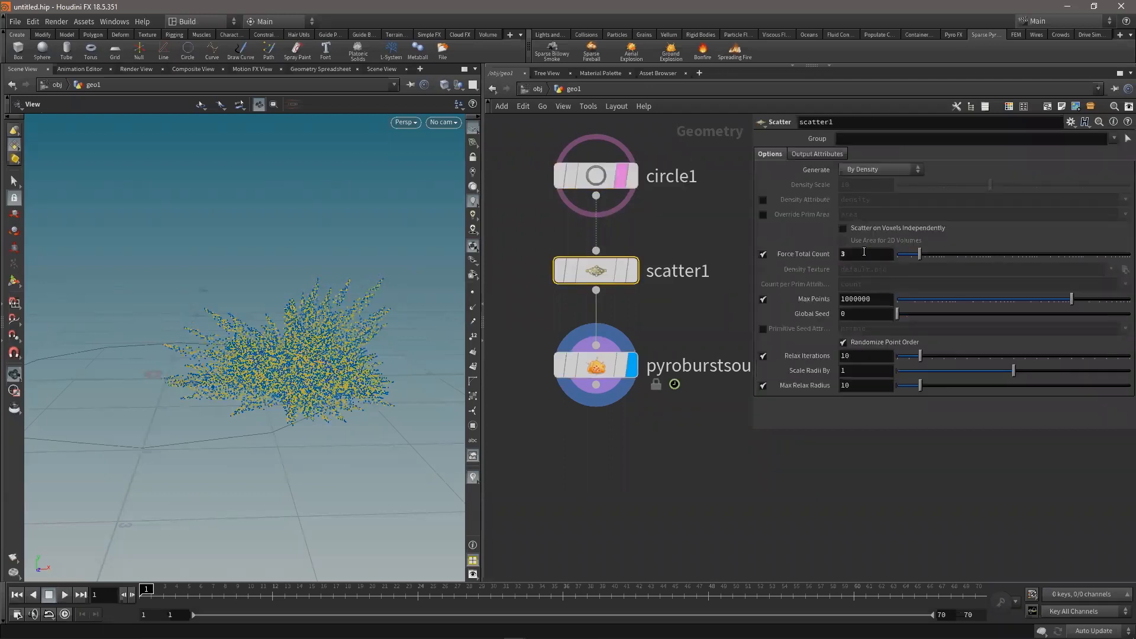
key(Return)
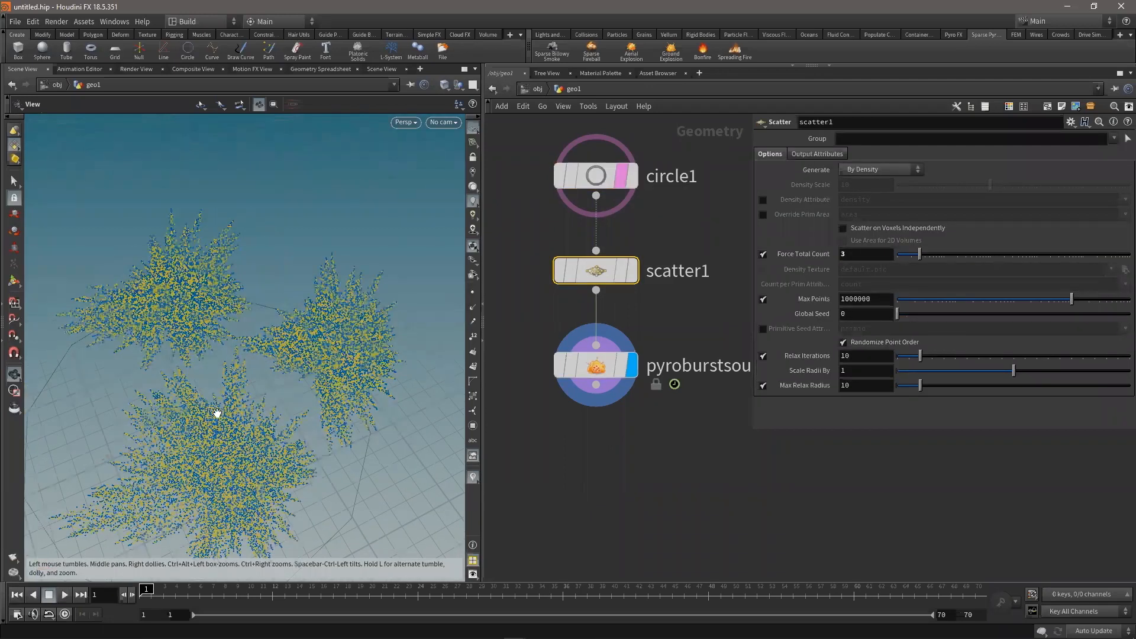
Switch the burst source's Direction to Set Varying to compare the bursts, and return it to Set Uniform
click(596, 365)
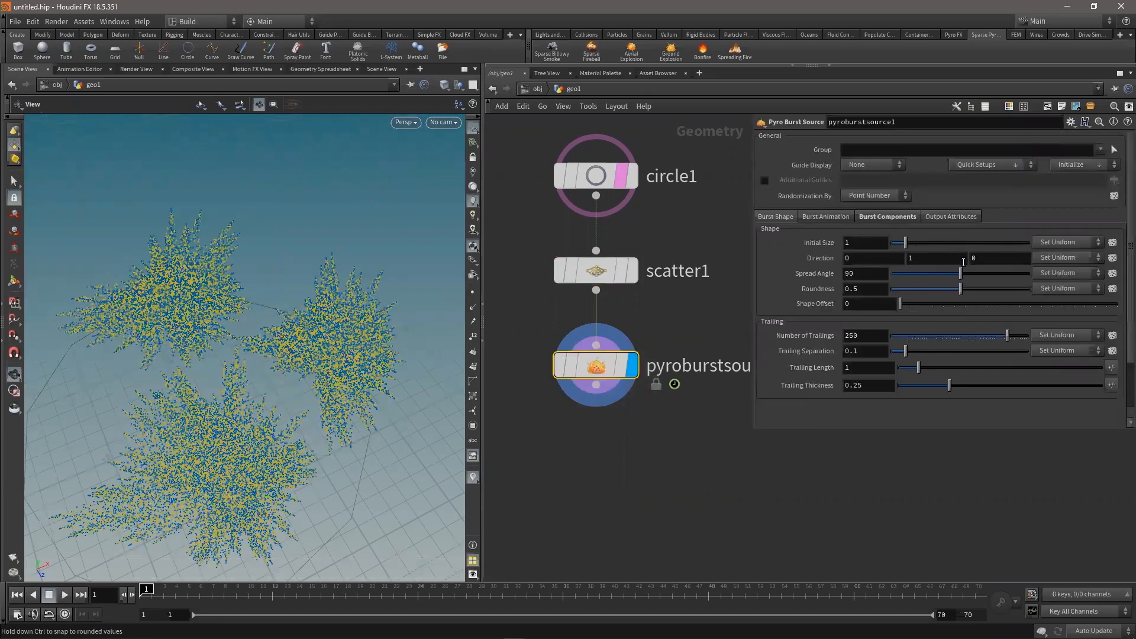
click(1059, 259)
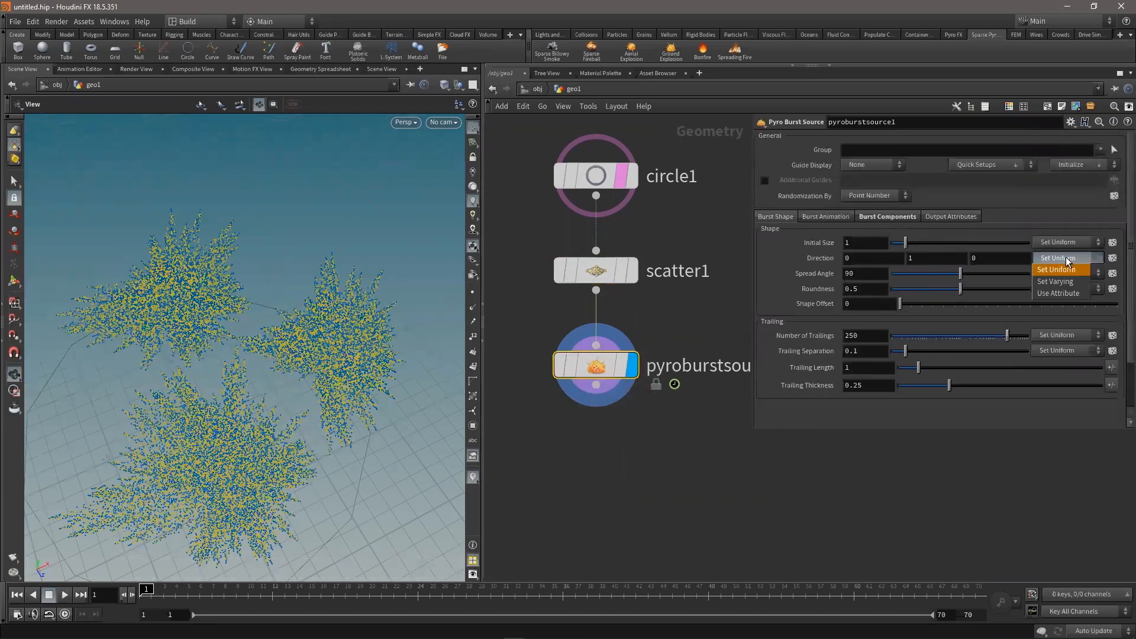
click(1067, 257)
click(1049, 272)
click(1059, 257)
click(1068, 281)
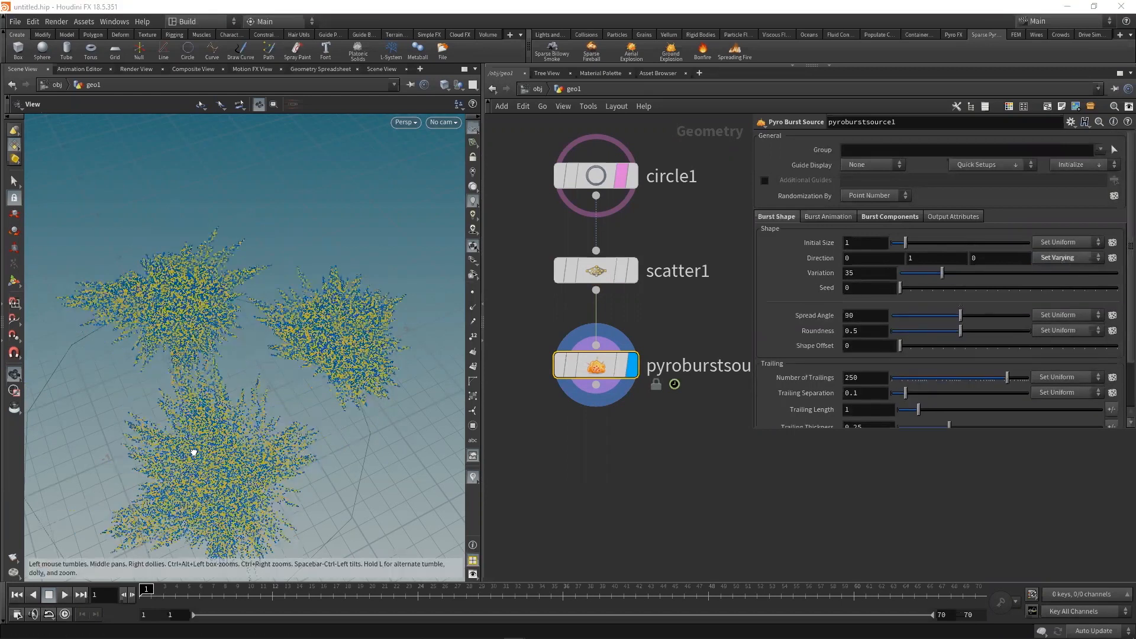
click(1074, 272)
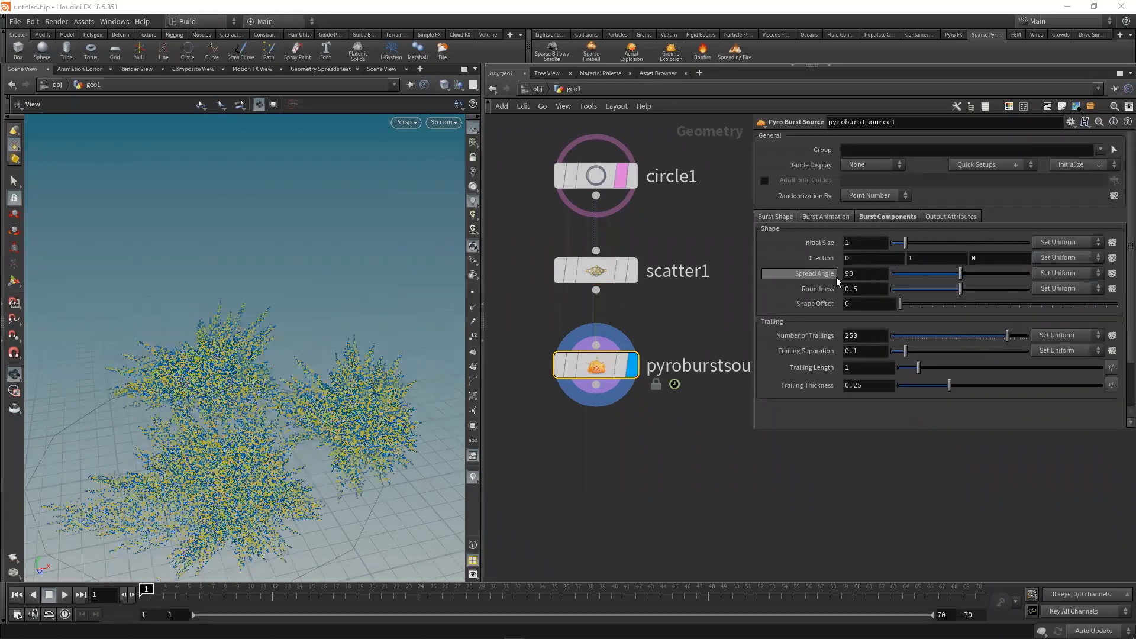
Switch the Spread Angle to Set Varying, set its Variation to 0, and compare the three bursts
click(1095, 274)
click(1059, 290)
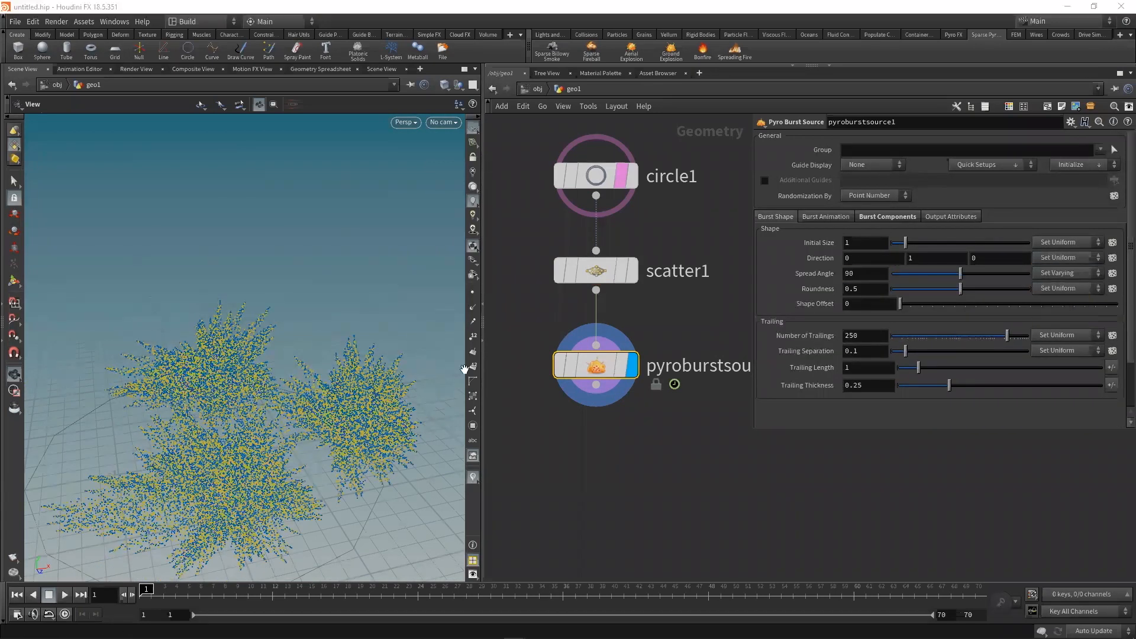
drag(288, 392, 396, 388)
click(884, 291)
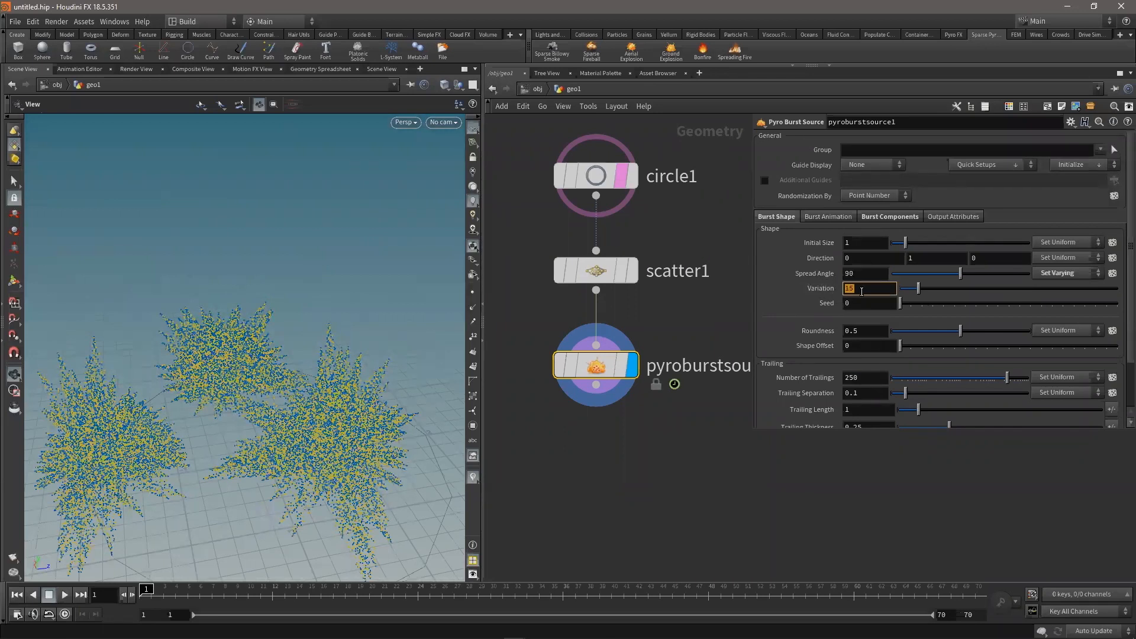
text(0)
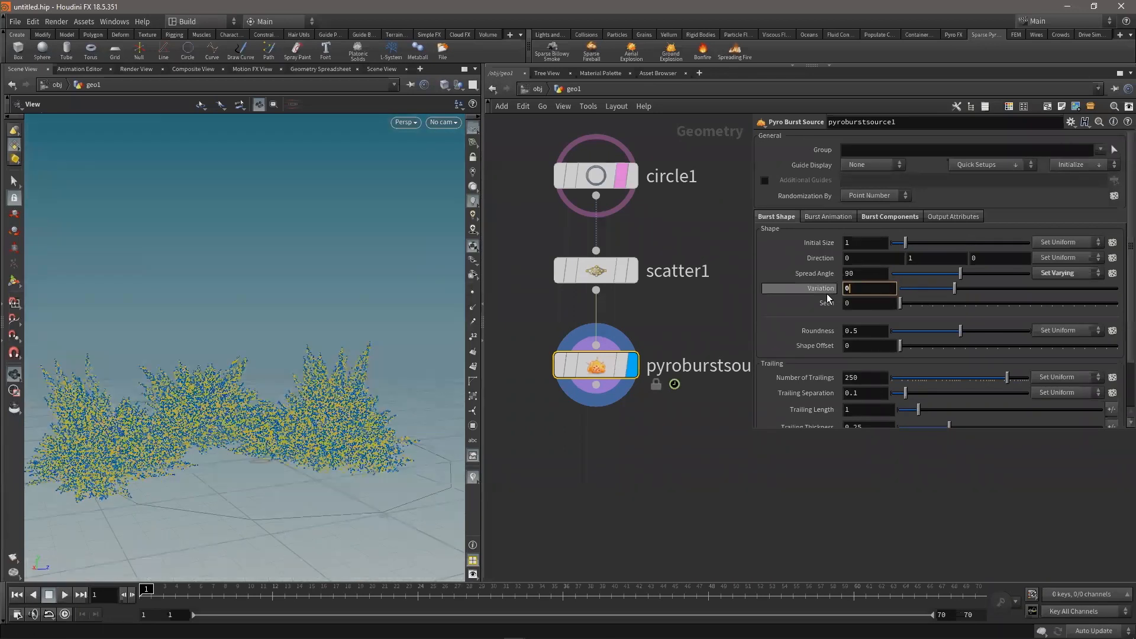
key(Return)
drag(221, 468, 289, 496)
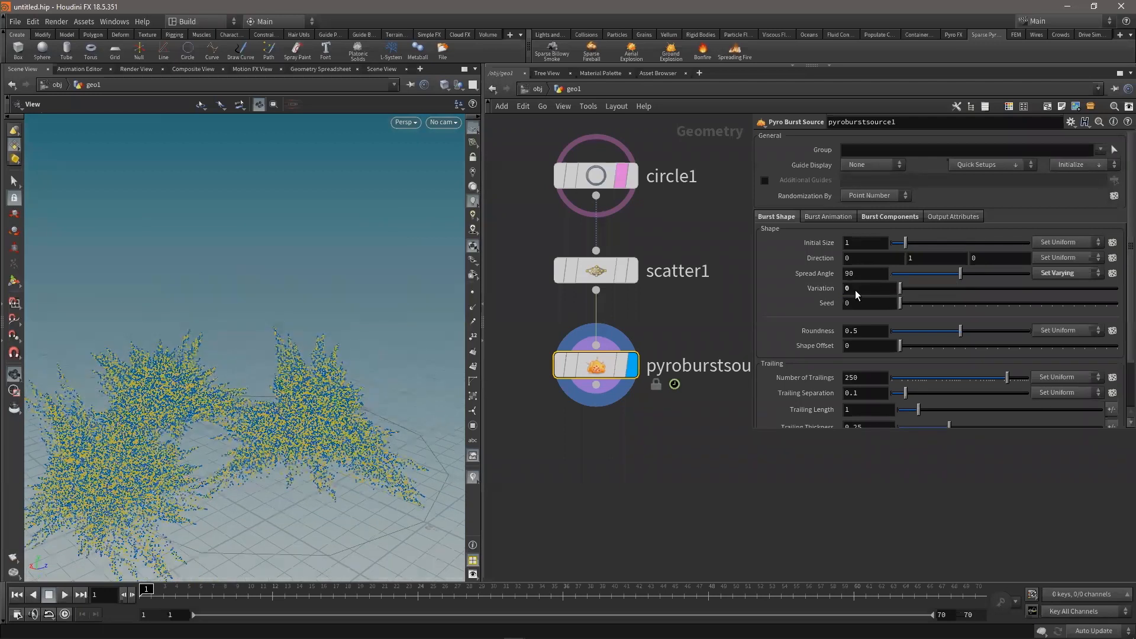
drag(157, 461, 204, 453)
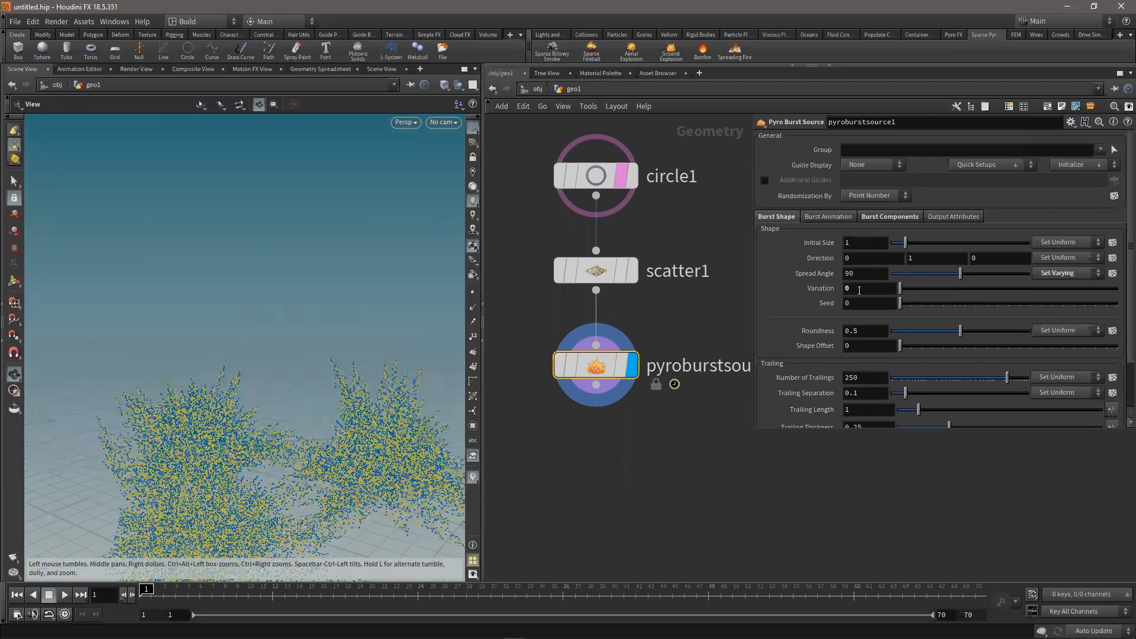
Try a Spread Angle Variation of 90 and return the Spread Angle to Set Uniform
drag(860, 290, 836, 287)
text(90)
key(Return)
drag(346, 464, 367, 415)
click(1052, 273)
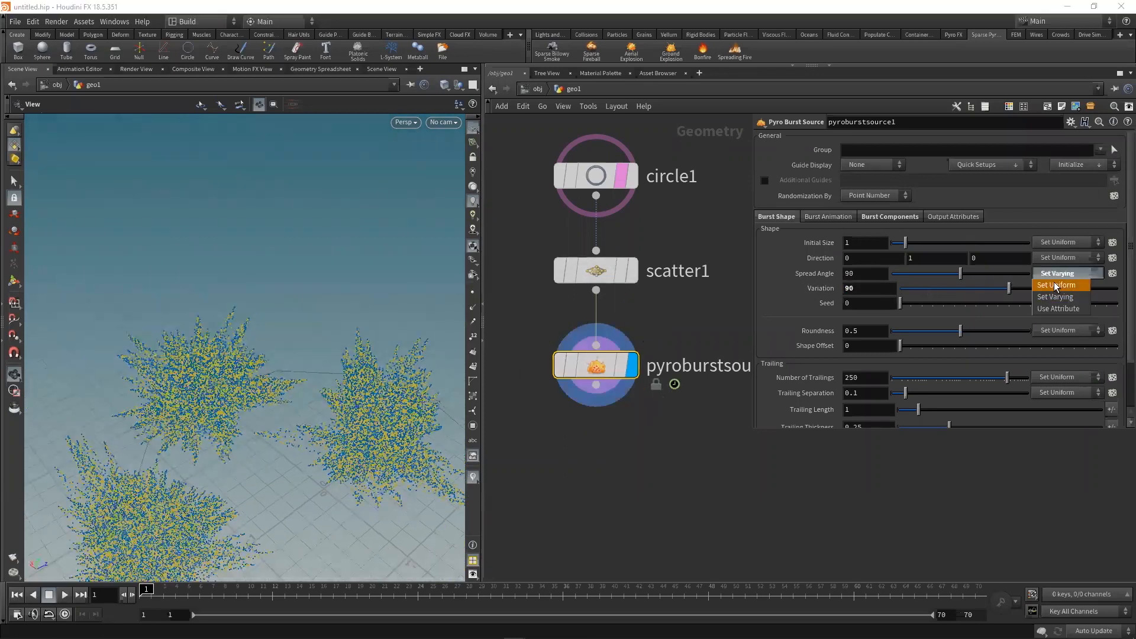
click(1055, 285)
Switch the burst source's Initial Size to Set Varying and try Variation values of 0.1 and 0
click(1059, 239)
click(1064, 271)
double_click(871, 258)
text(.1)
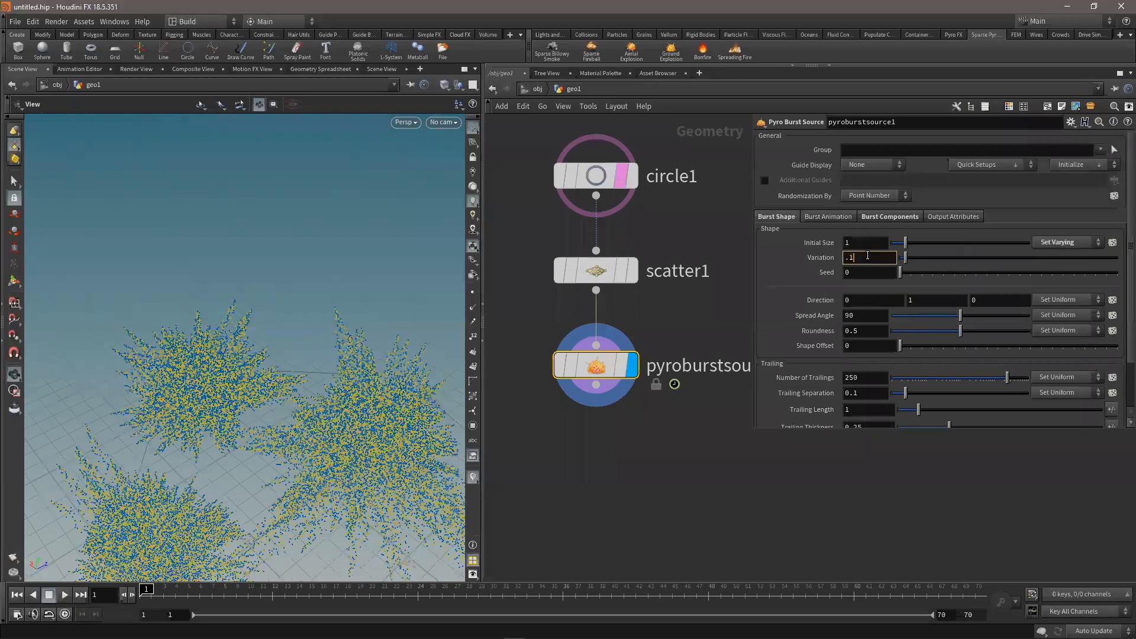
key(Return)
drag(861, 259, 764, 265)
text(0)
key(Return)
Try an Initial Size Variation of 1 and compare the sizes of the three bursts
drag(368, 398, 418, 414)
double_click(870, 257)
key(Return)
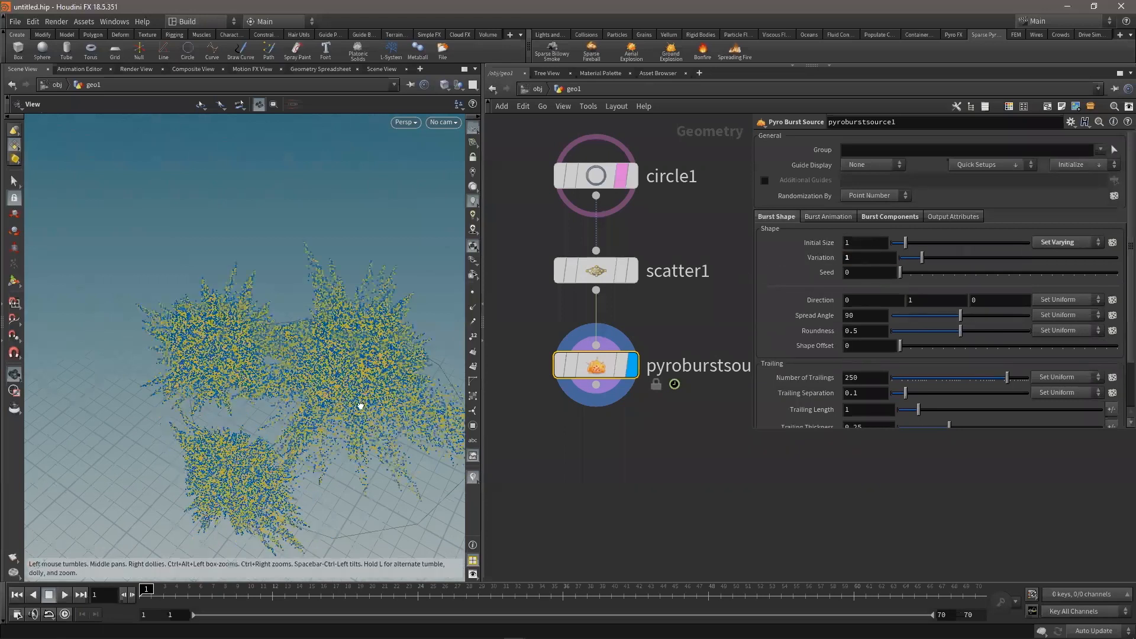
key(Tab)
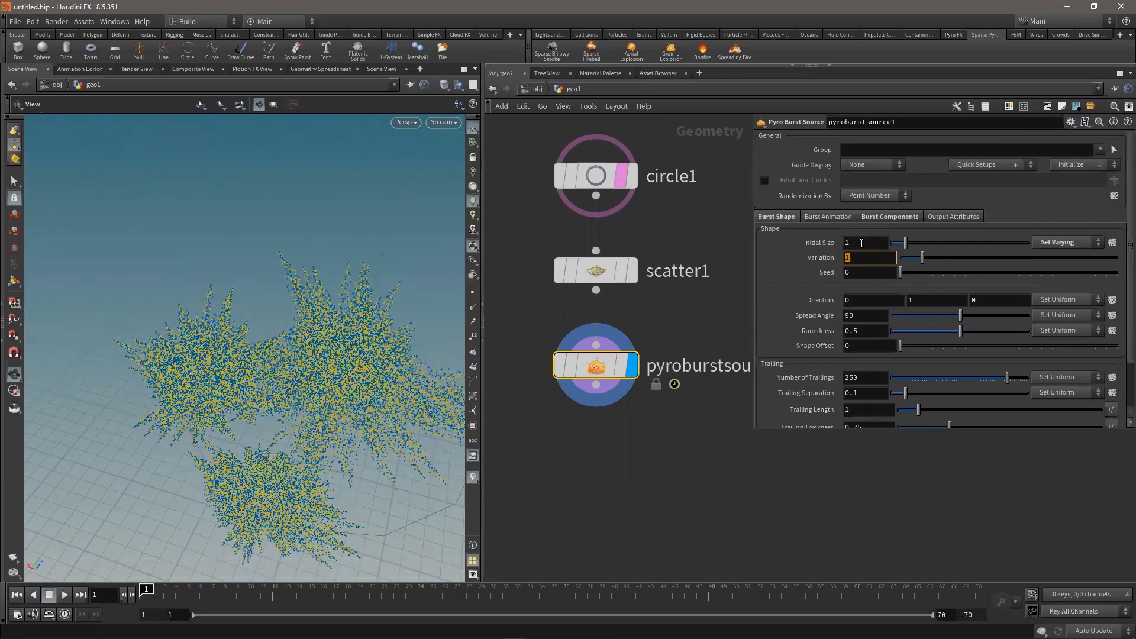
drag(309, 405, 332, 439)
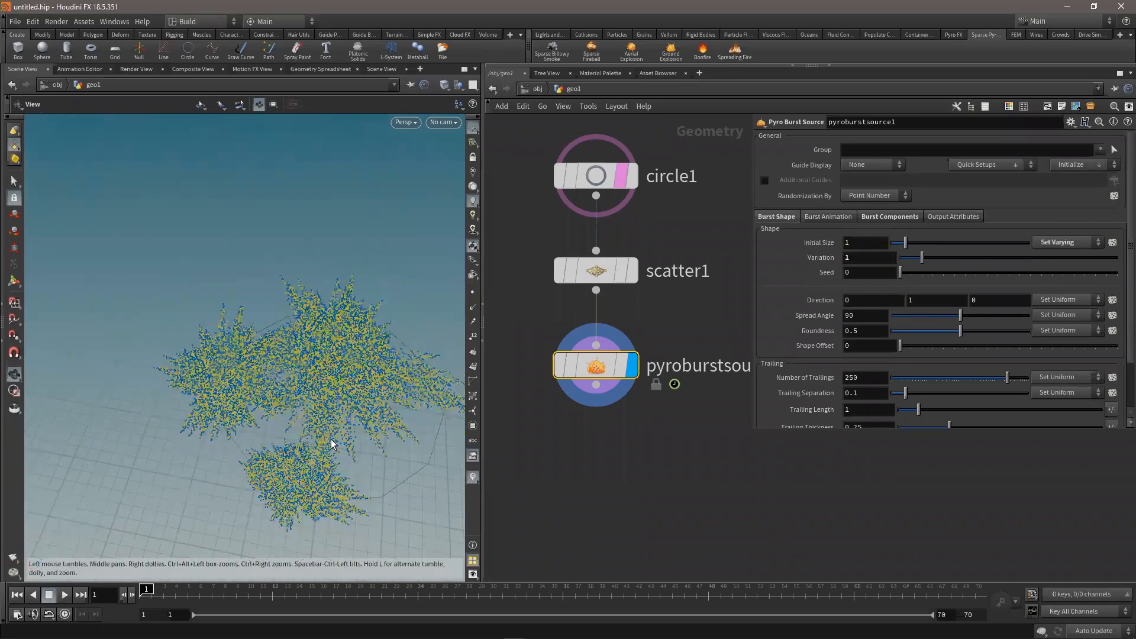
Try an Initial Size of 2 with a Variation of 2, and return both values to 1
double_click(863, 245)
text(2)
key(Tab)
text(2)
key(Return)
drag(860, 243, 829, 242)
text(1)
key(Tab)
text(1)
key(Return)
mouse_move(295, 417)
mouse_down()
mouse_move(276, 429)
mouse_move(308, 421)
mouse_up()
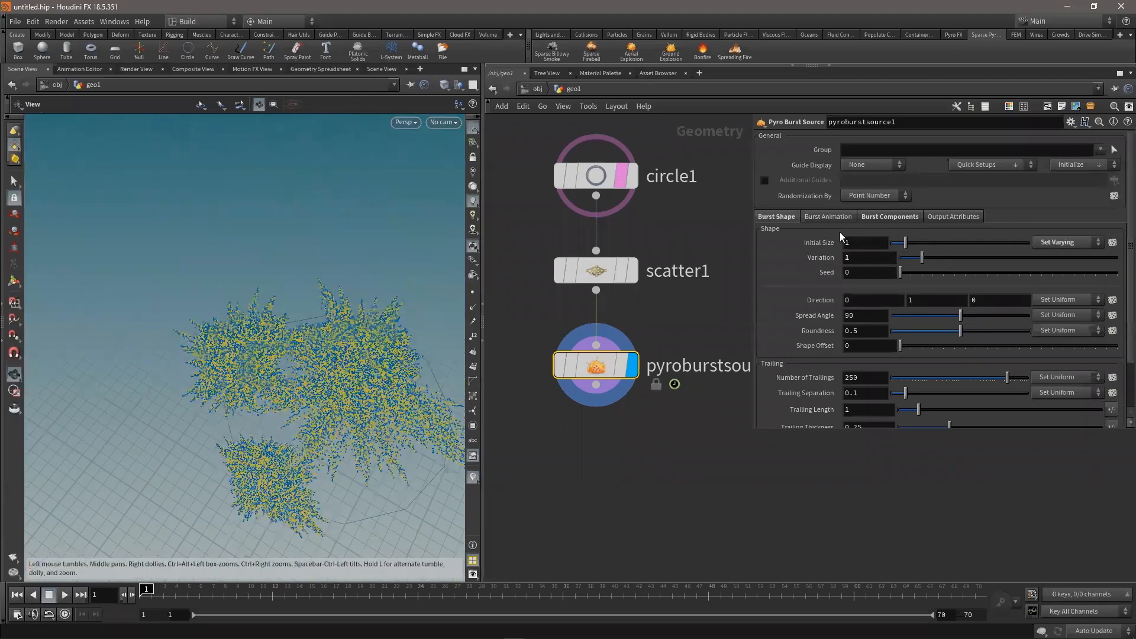
Return the burst source's Initial Size to Set Uniform
click(1039, 240)
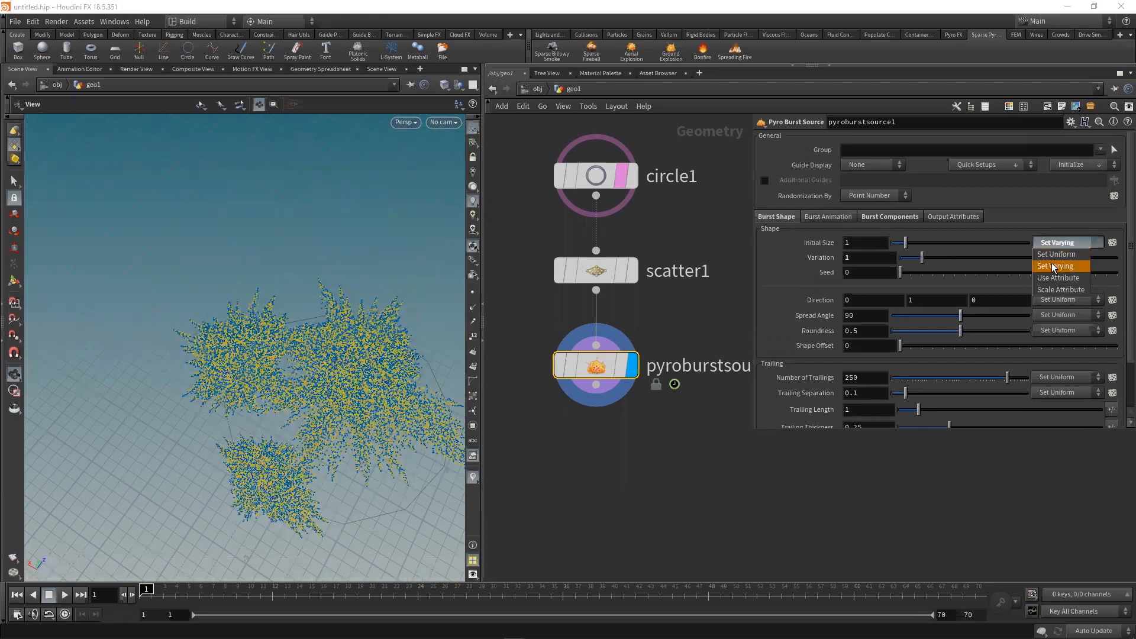
click(1054, 267)
click(1059, 243)
click(1068, 252)
drag(360, 350, 355, 339)
click(631, 266)
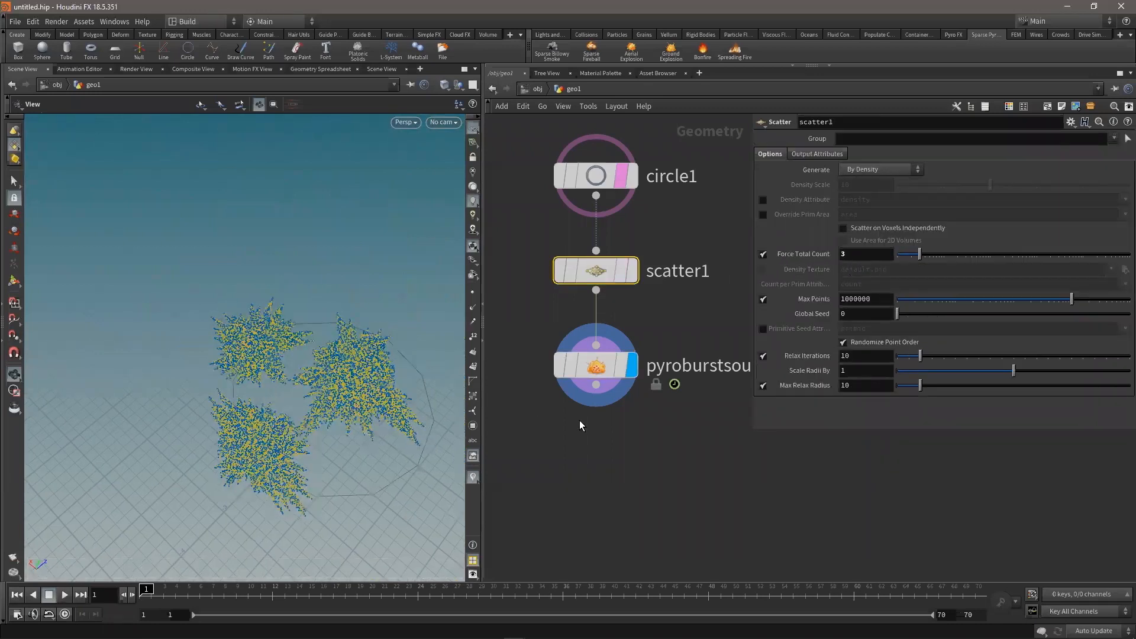
click(622, 373)
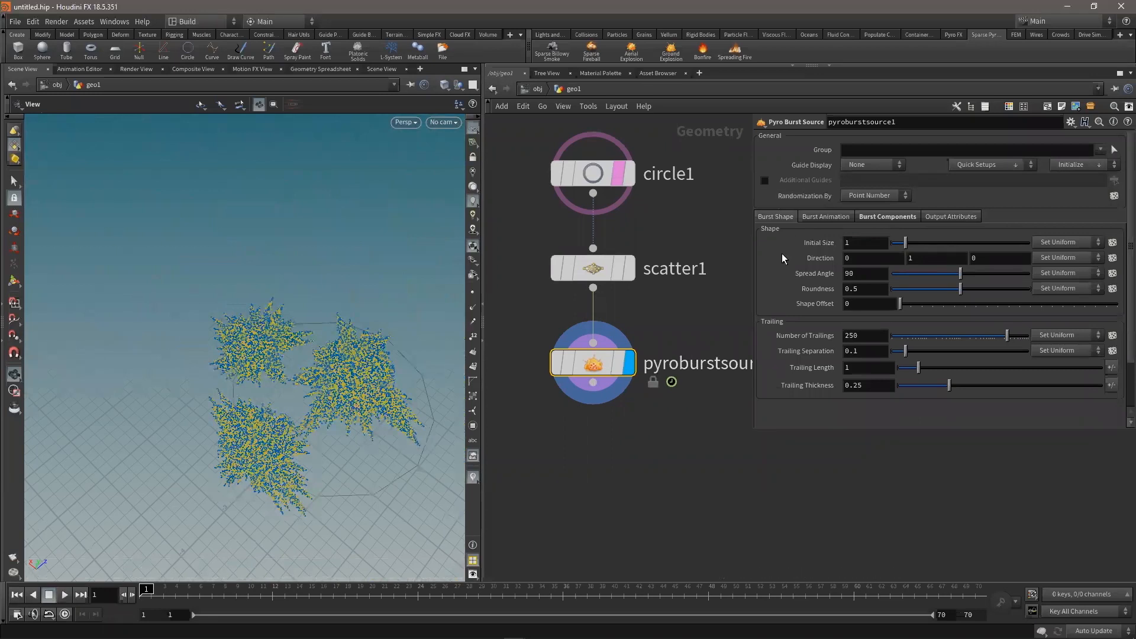
drag(310, 434, 367, 430)
scroll(368, 430, up, 3)
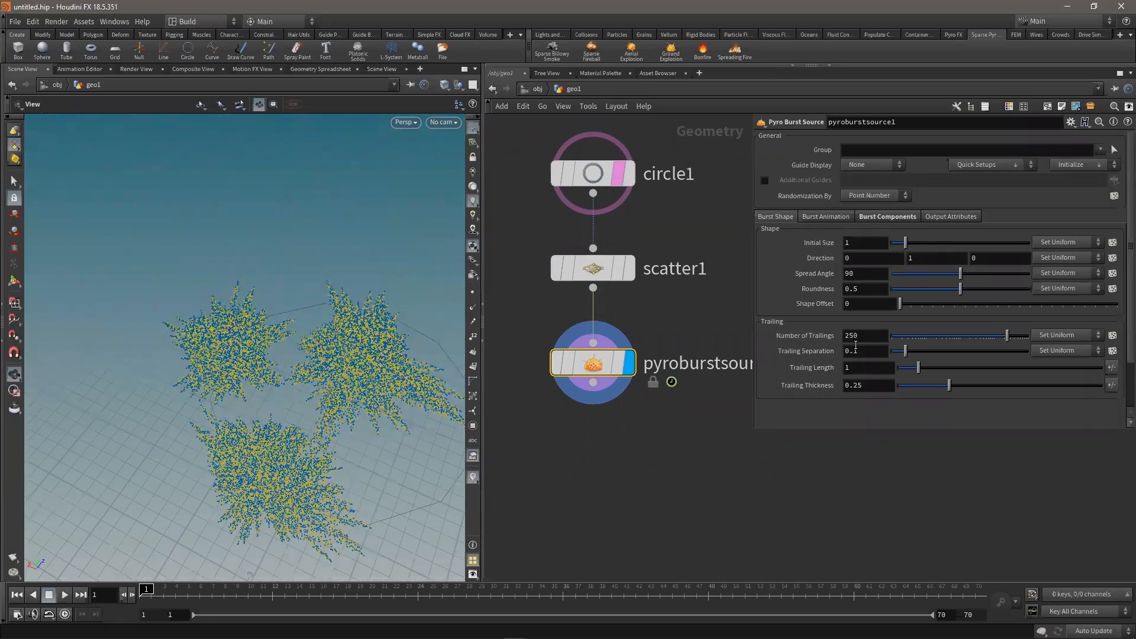
Reduce the burst source's Number of Trailings to 0, and set it to 1 to isolate a single trail
drag(987, 338, 894, 342)
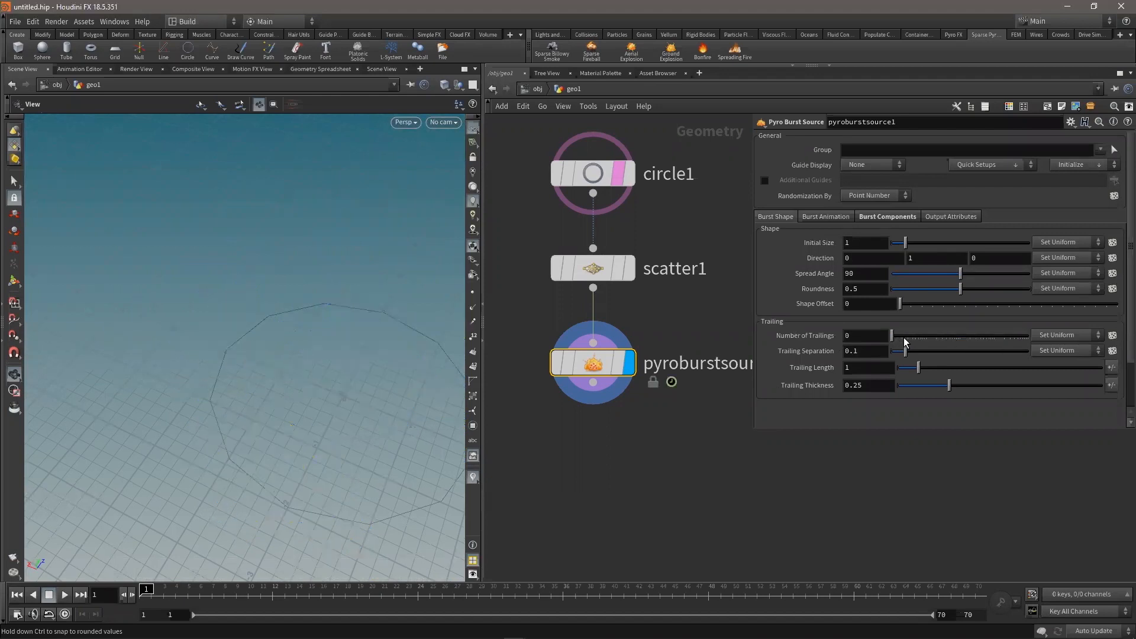
double_click(865, 335)
text(1)
key(Return)
drag(308, 340, 150, 328)
drag(248, 382, 327, 375)
Try a Trailing Separation of 0.01 on the single trail and return it to 0.1
drag(852, 351, 864, 352)
text(01)
key(Return)
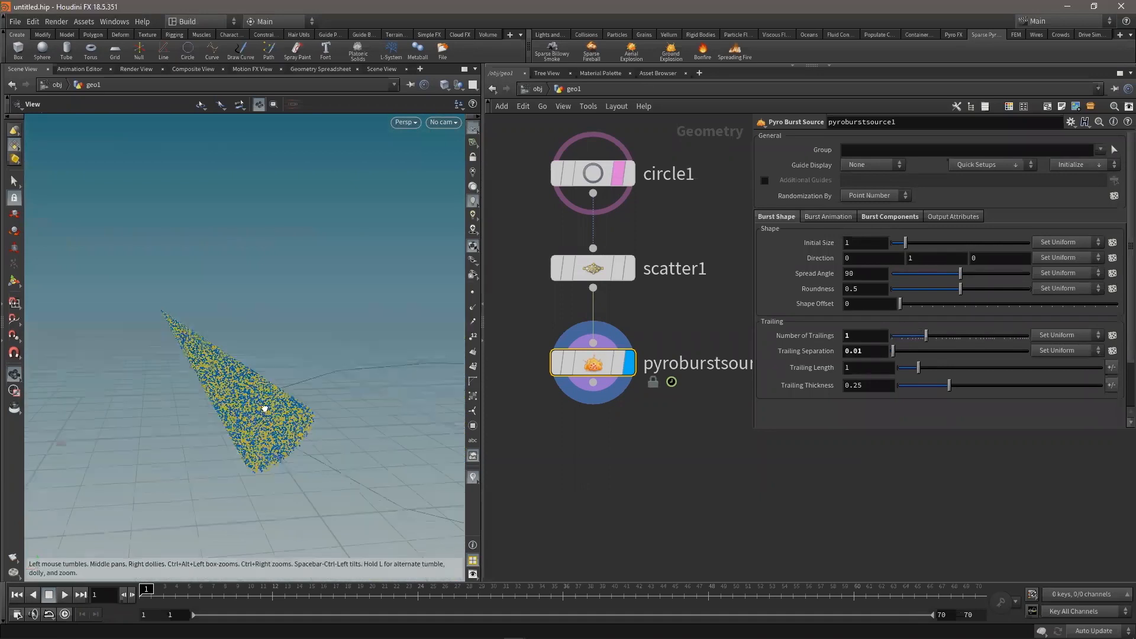
drag(853, 352, 873, 351)
text(1)
key(Return)
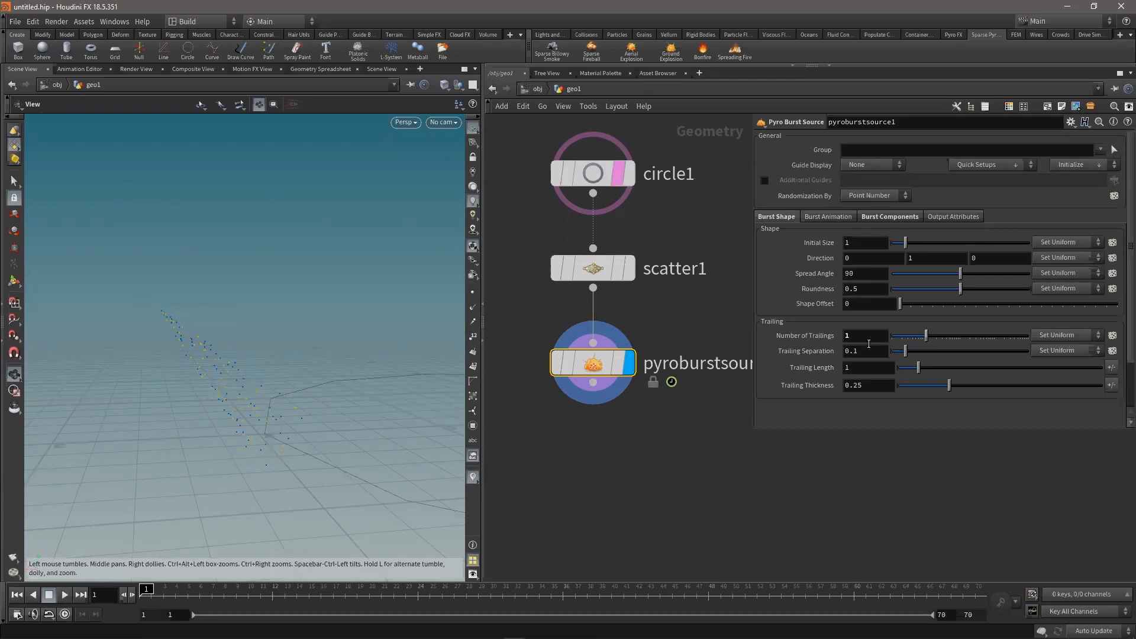
drag(260, 370, 279, 342)
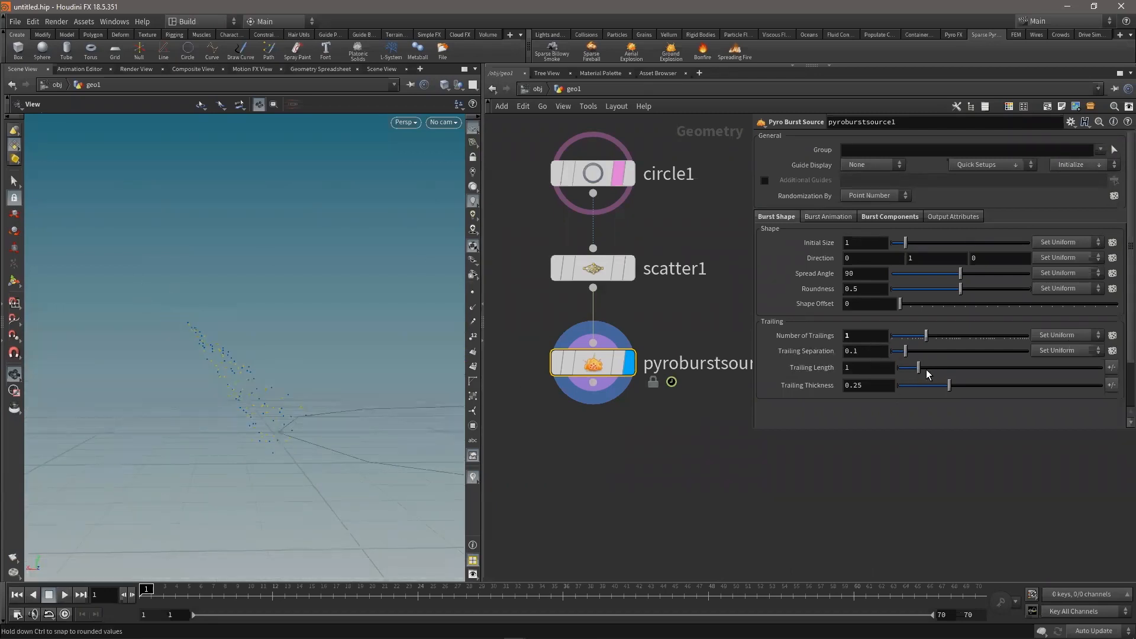
Try different Trailing Length and Trailing Thickness values on the single trail, and restore them to 1 and 0.25
mouse_move(912, 369)
mouse_down()
mouse_move(902, 368)
mouse_move(919, 370)
mouse_up()
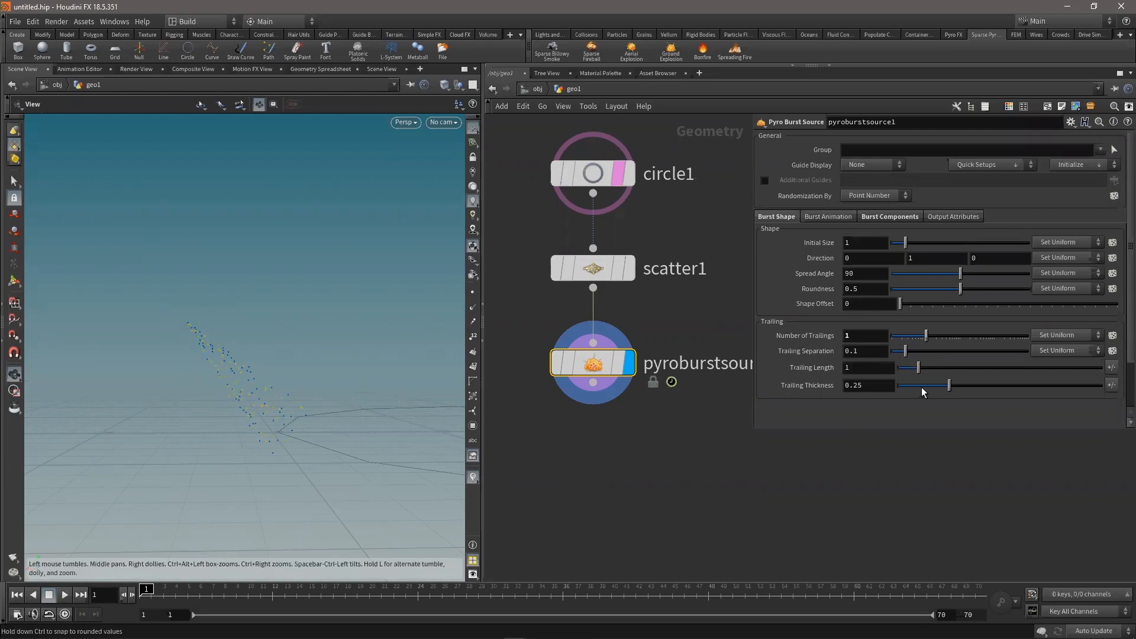
drag(946, 387, 978, 389)
key(ctrl+z)
Set the Number of Trailings back to 250 and view the full bursts
click(867, 337)
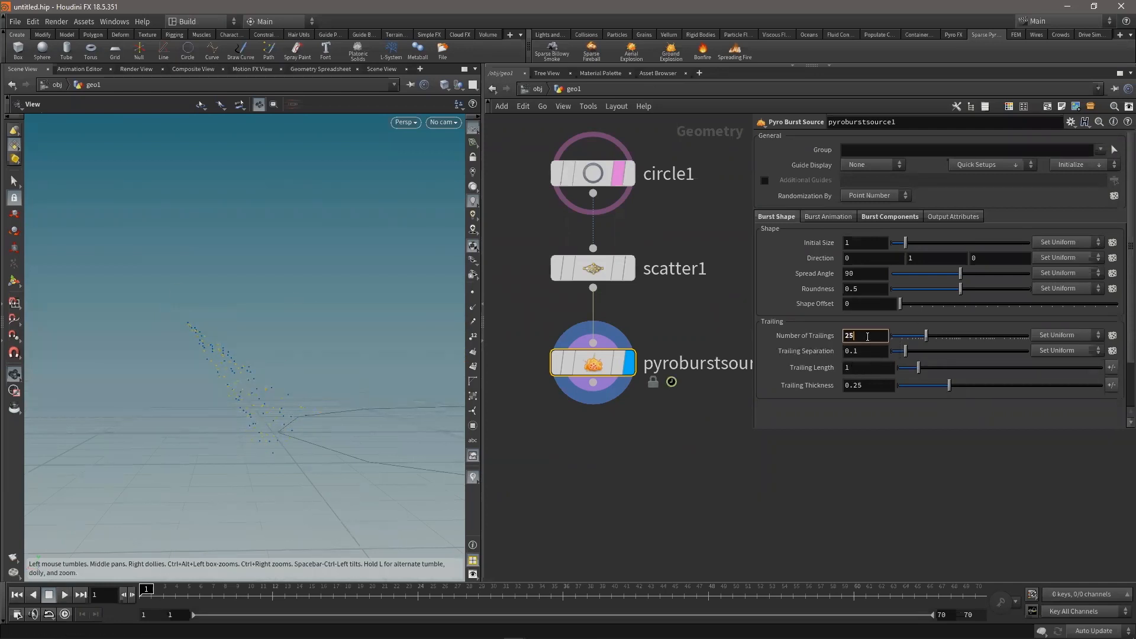
key(Return)
drag(310, 399, 249, 474)
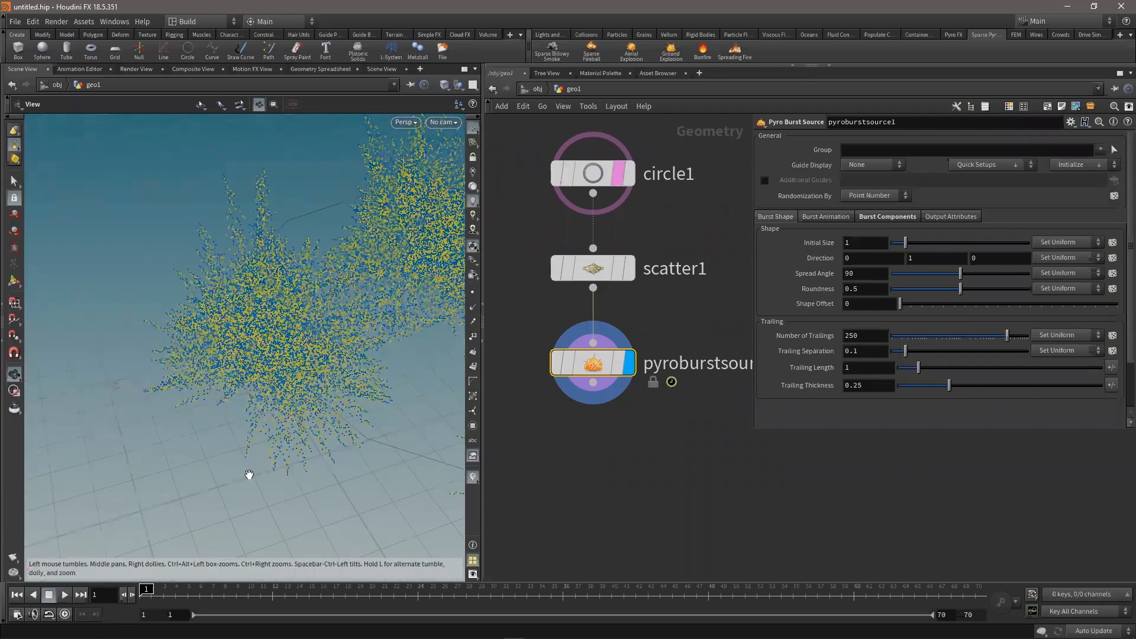
middle_drag(222, 302, 156, 396)
drag(156, 396, 167, 388)
middle_drag(168, 388, 88, 359)
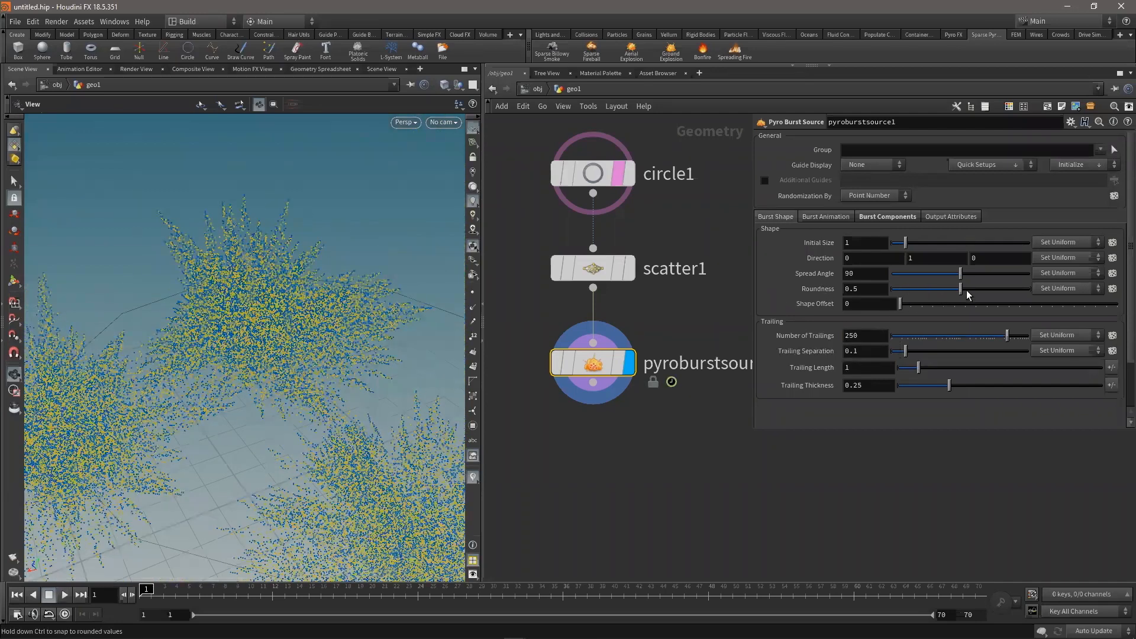
Try Roundness values of 0 and 1 on the bursts, and return the Roundness to 0.5
drag(960, 290, 892, 289)
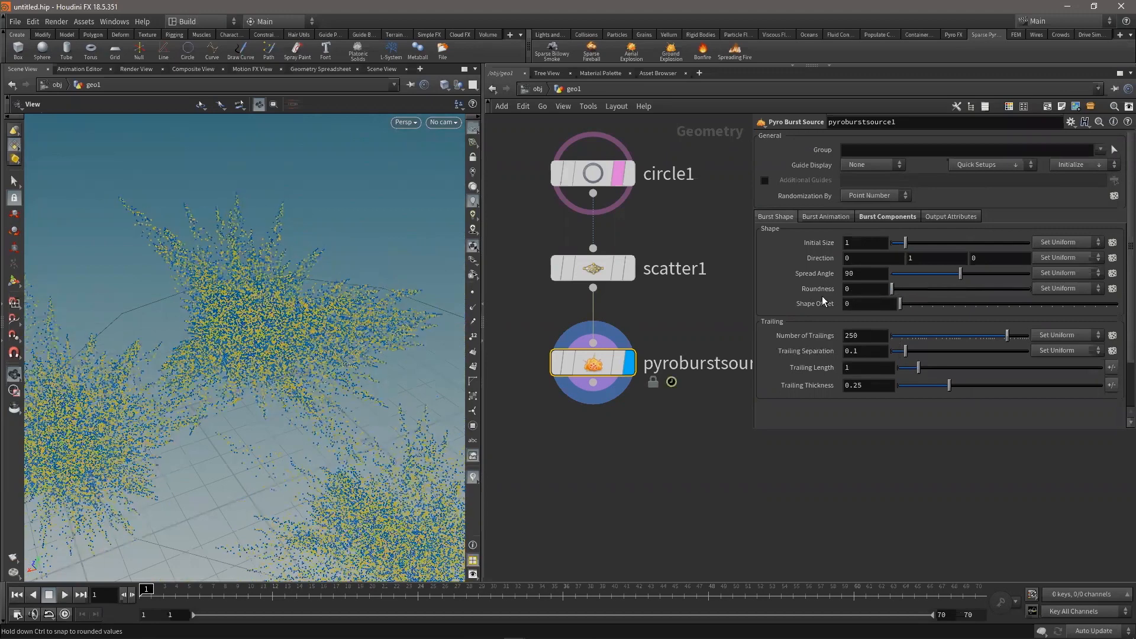
drag(151, 311, 438, 320)
drag(1011, 291, 1099, 286)
drag(132, 352, 204, 312)
click(871, 292)
text(.)
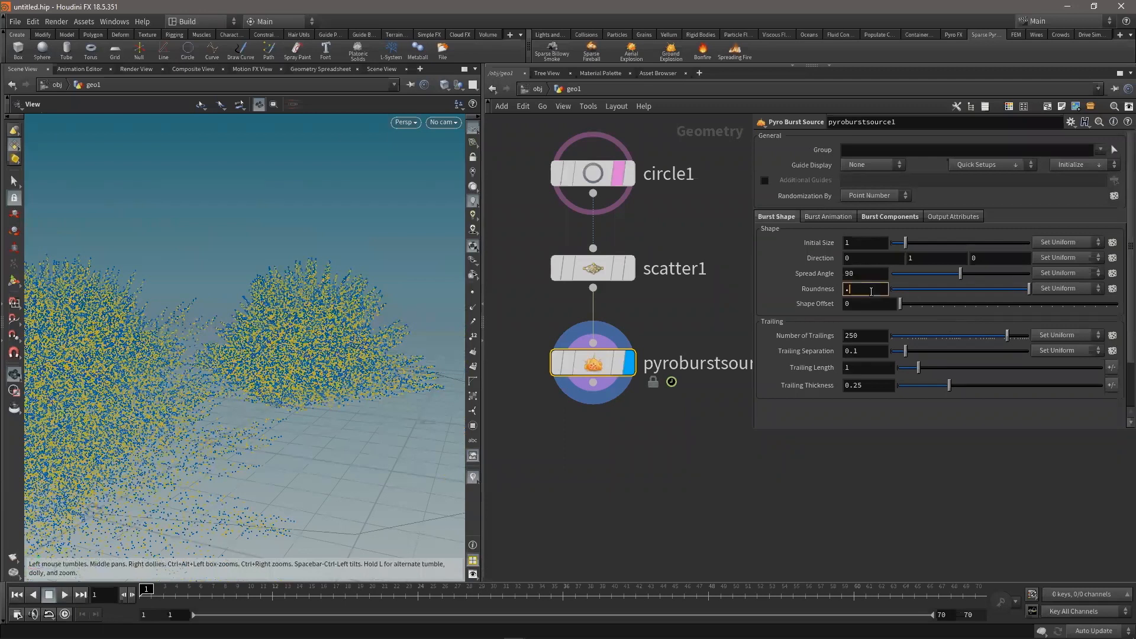
text(5)
key(Return)
mouse_move(292, 373)
mouse_down()
mouse_move(277, 381)
mouse_move(283, 391)
mouse_up()
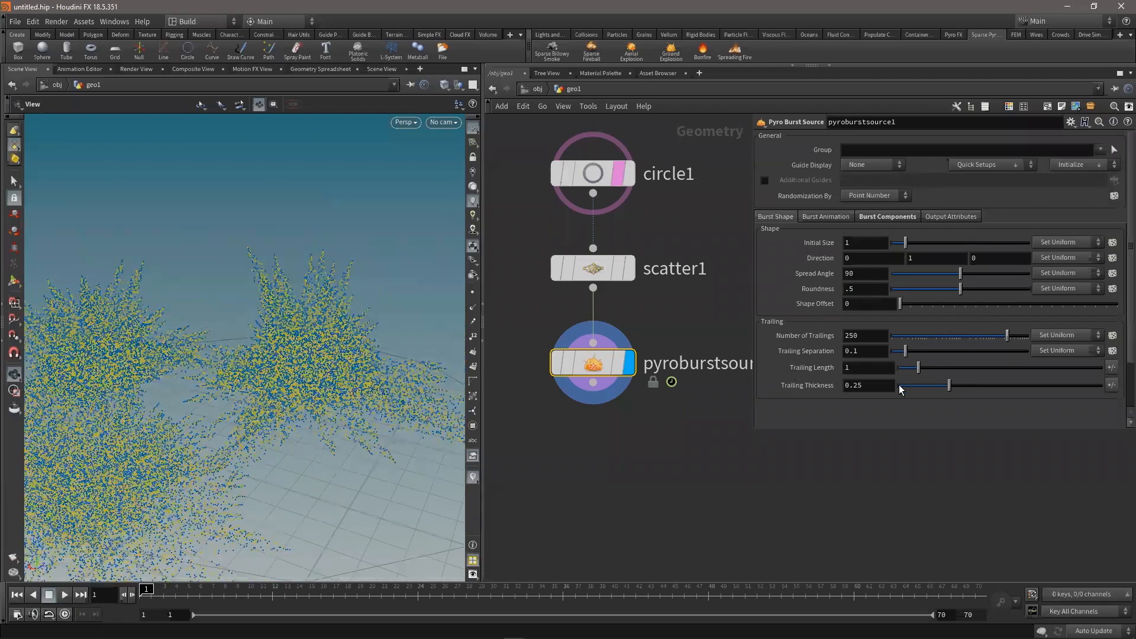
Try different Trailing Thickness values on the full bursts and undo the last changes
mouse_move(939, 386)
mouse_down()
mouse_move(922, 388)
mouse_move(953, 389)
mouse_up()
key(ctrl+z)
key(ctrl+z)
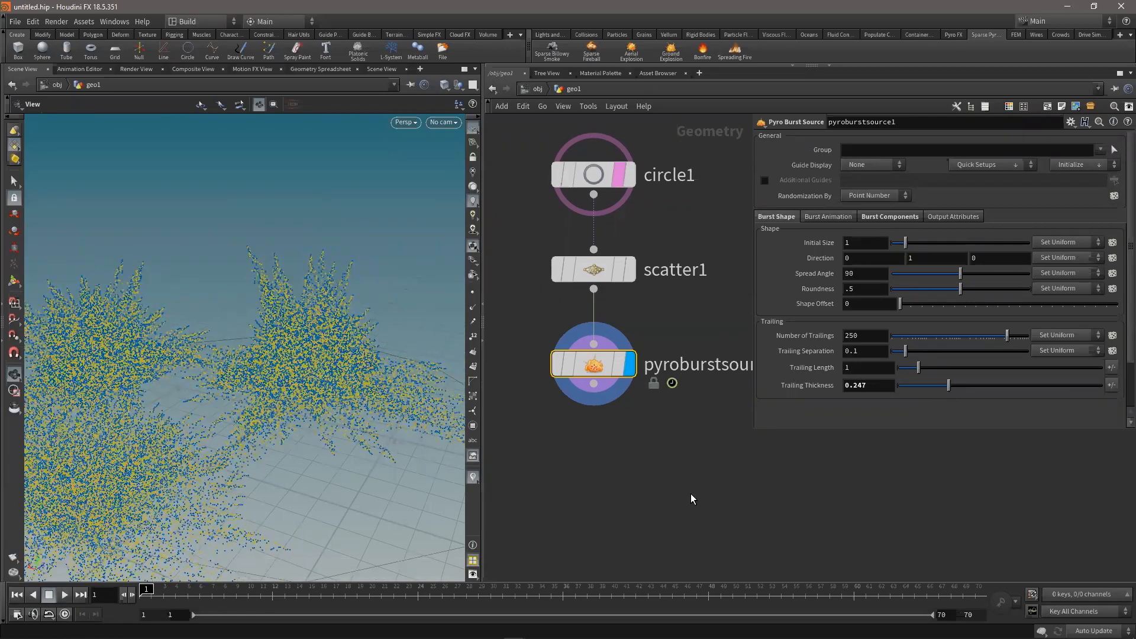
Set the Start Frame of the burst animation to 3
click(830, 218)
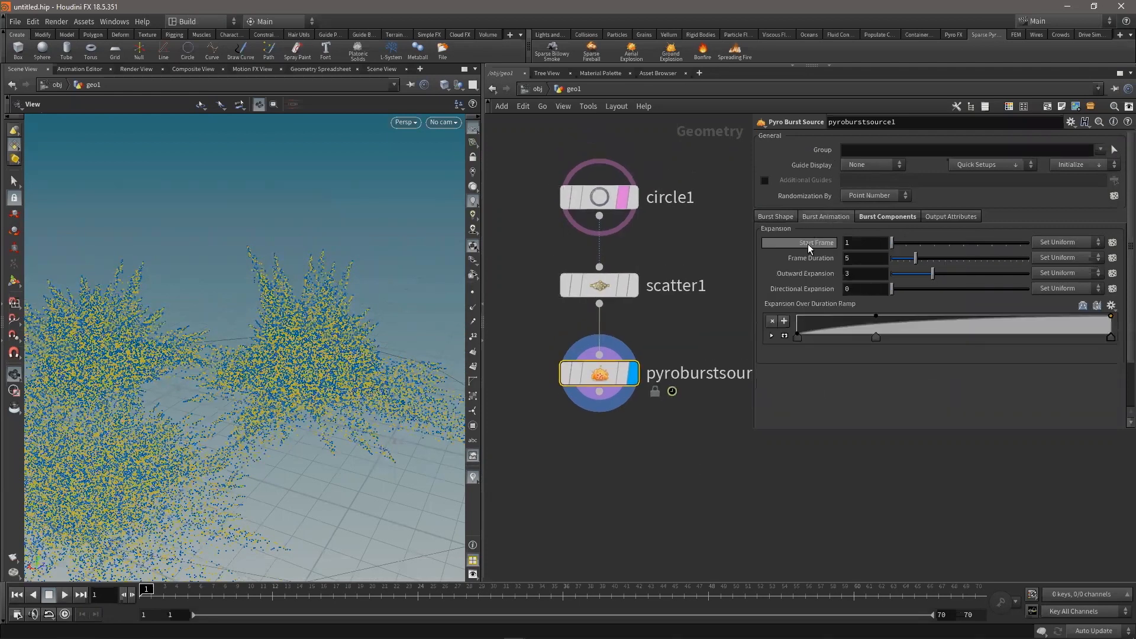
click(881, 242)
text(3)
key(Return)
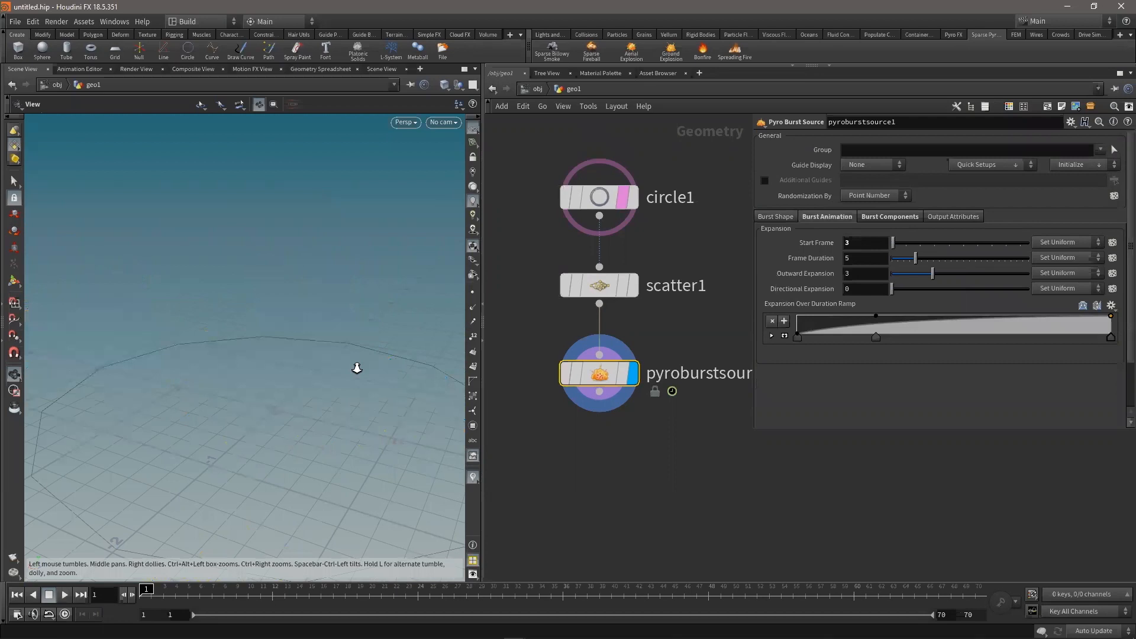
Advance through the timeline frame by frame to examine when the bursts start and expand, and scrub back to frame 1
key(Right)
key(Right)
key(Right)
key(Right)
key(Right)
key(Right)
key(Right)
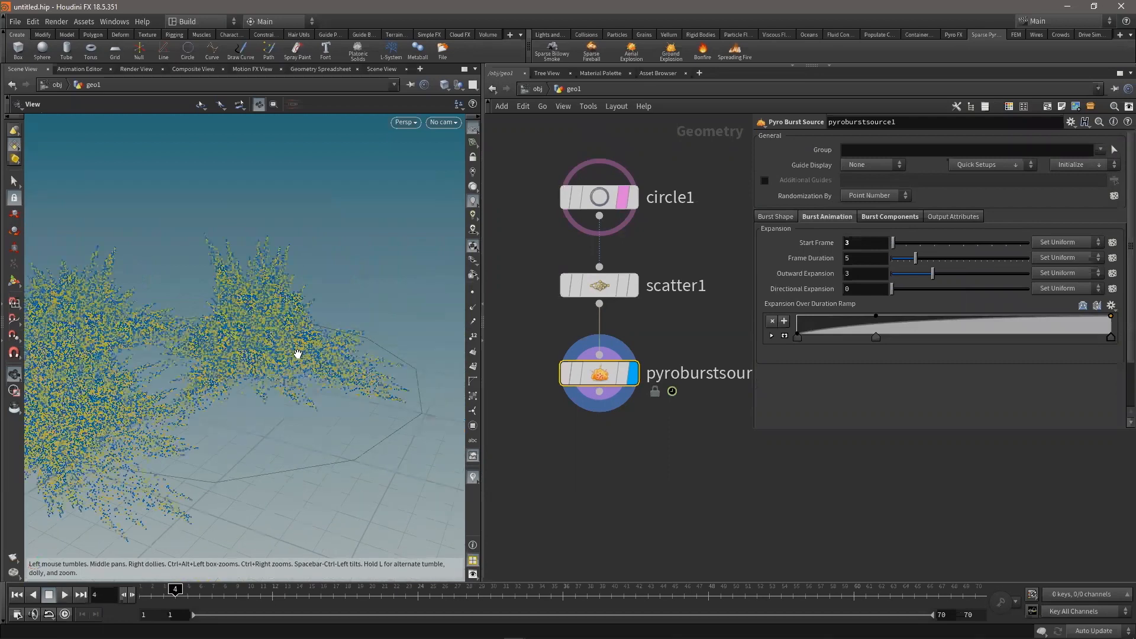
drag(224, 592, 146, 594)
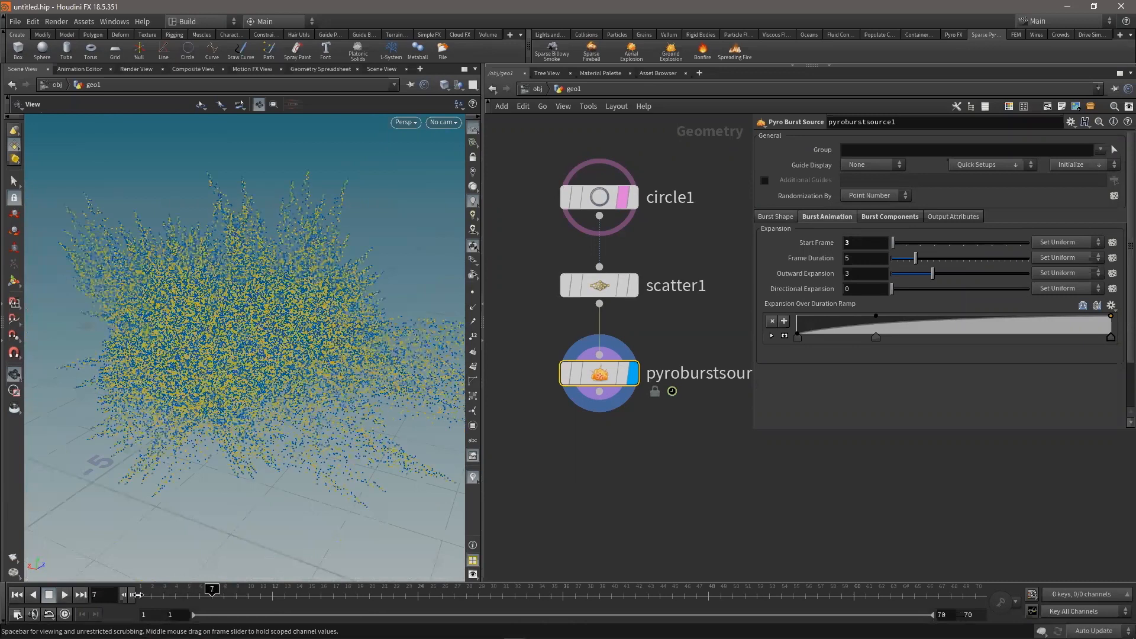
Set the Frame Duration of the burst expansion to 3
drag(856, 258, 834, 260)
text(3)
key(Return)
right_drag(381, 358, 409, 396)
Play back the shortened burst expansion and return the timeline to frame 1
key(Up)
key(ctrl+Up)
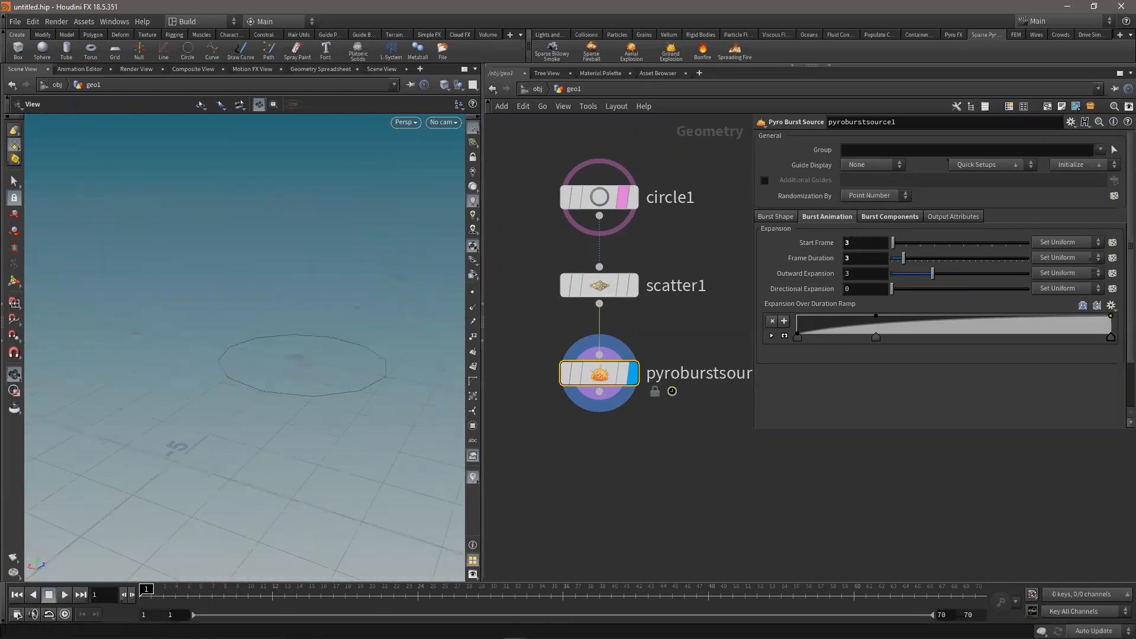
key(ctrl)
key(ctrl)
key(ctrl)
key(Up)
key(Up)
mouse_move(140, 598)
mouse_down()
mouse_move(208, 598)
mouse_move(141, 597)
mouse_up()
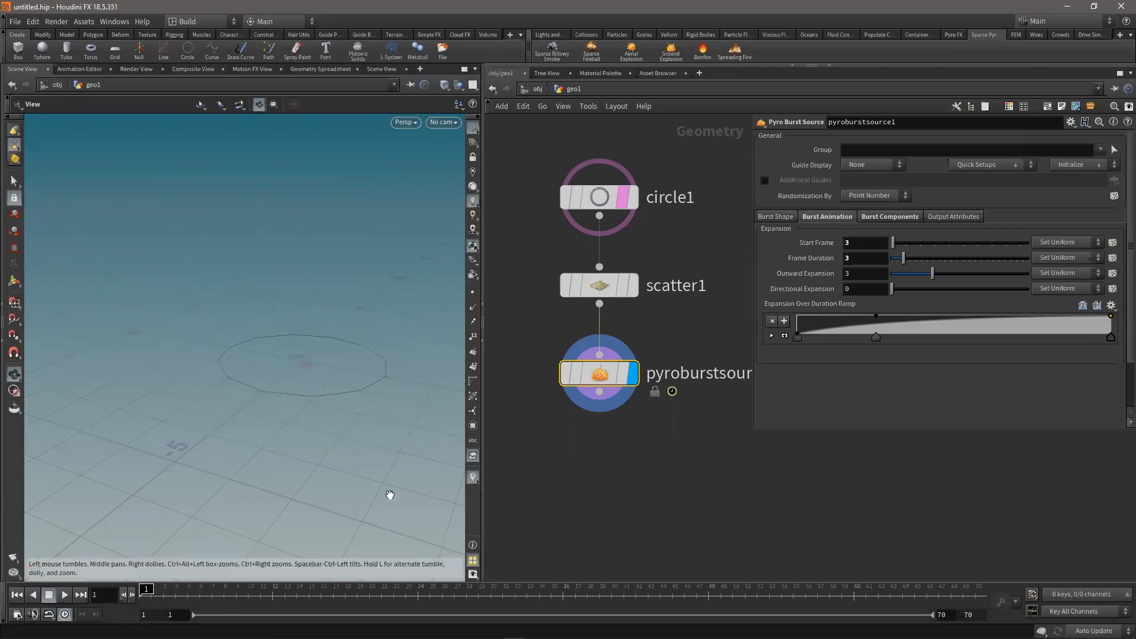
Enable Draw Time (FPS) in the viewport's guide display options
key(d)
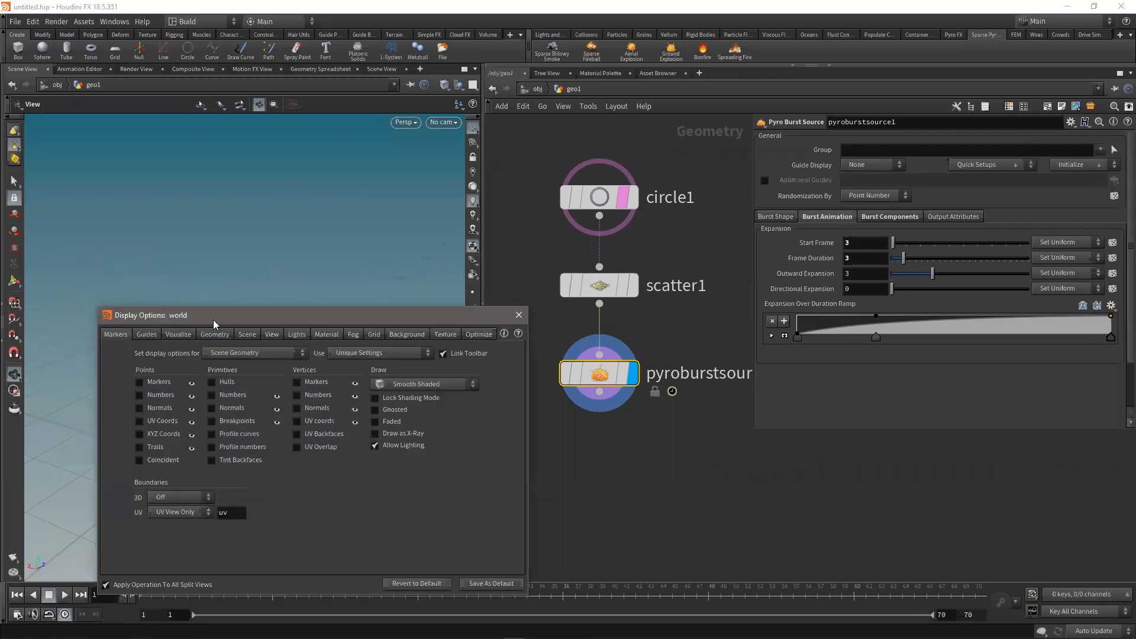
drag(213, 320, 261, 201)
click(237, 211)
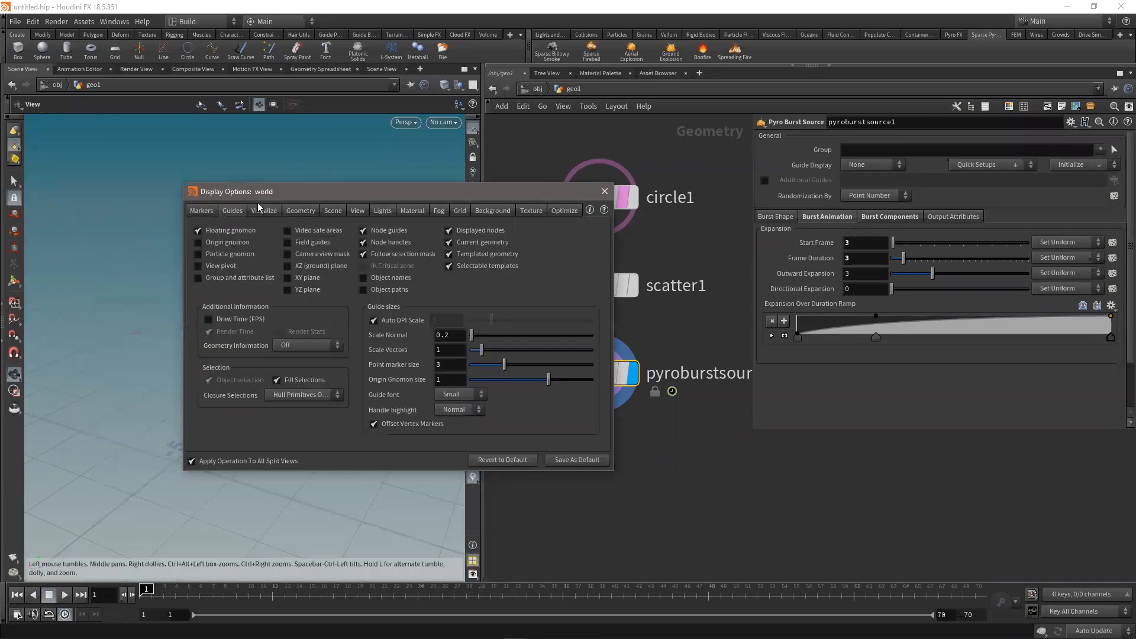
click(228, 319)
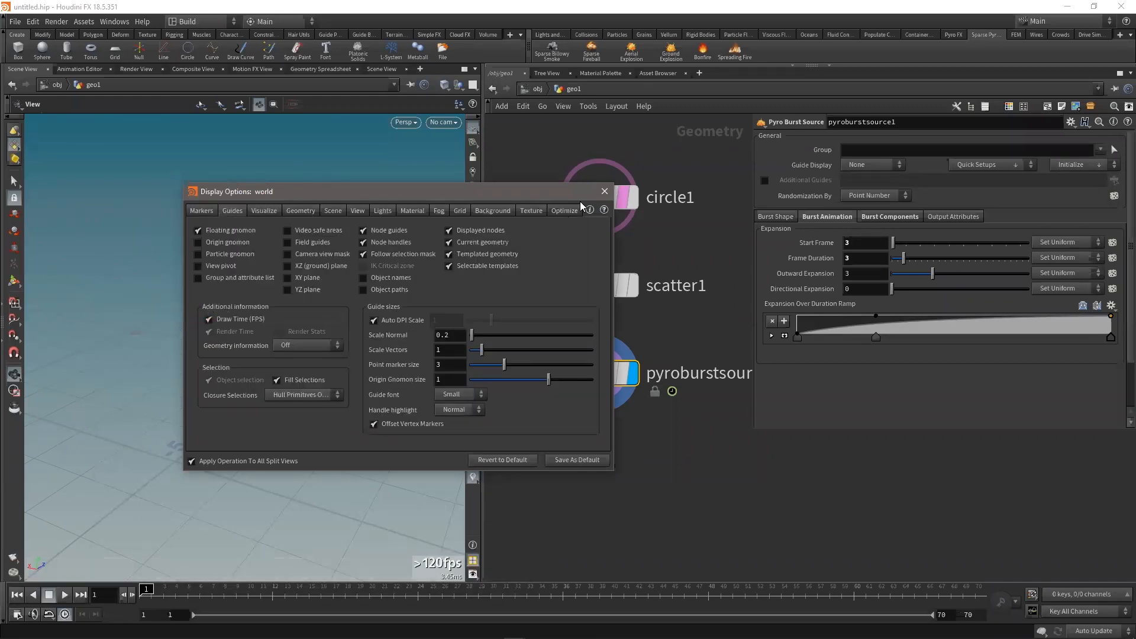
click(604, 191)
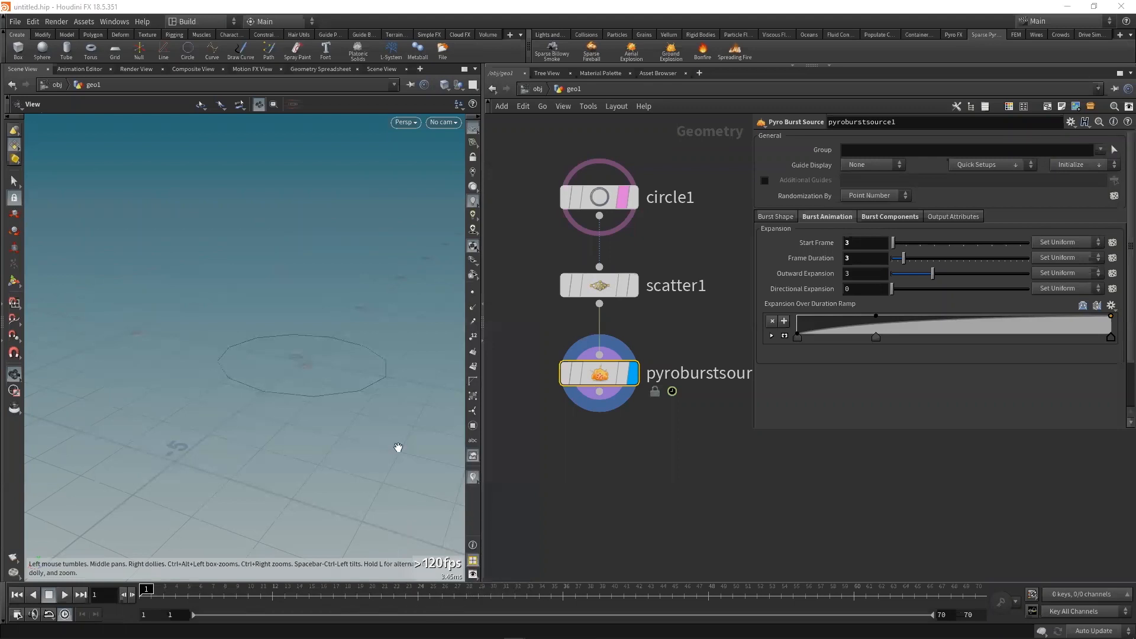
Play the burst animation to check its playback frame rate, and return to frame 1
click(387, 408)
key(Up)
key(Up)
drag(203, 602, 142, 596)
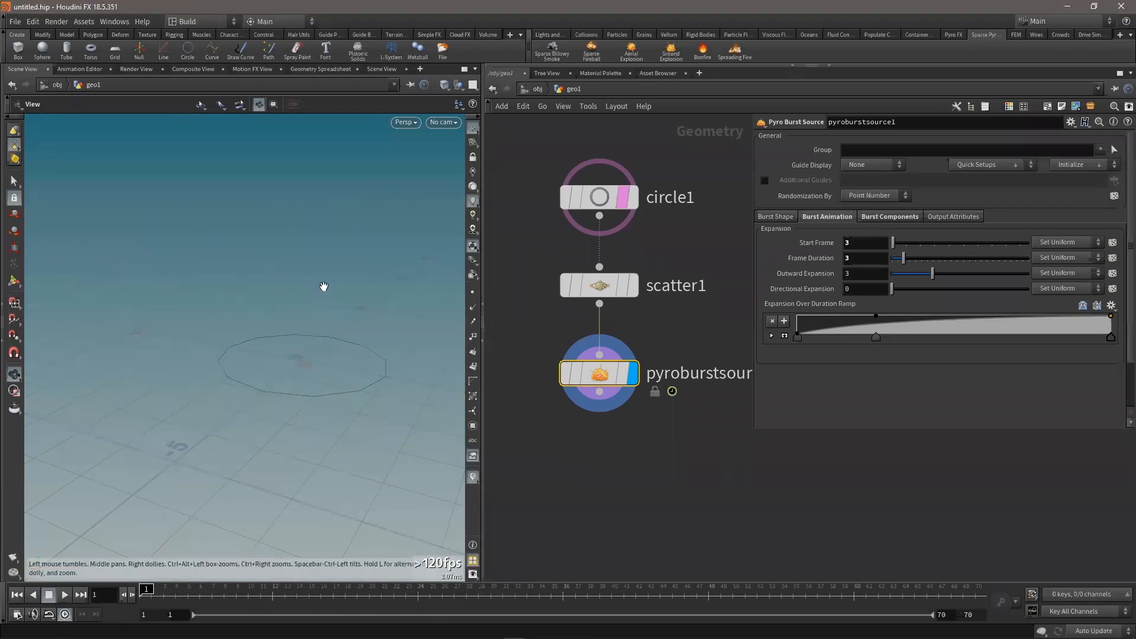
Examine the available modes for the Start Frame without changing the current one
drag(301, 382, 355, 375)
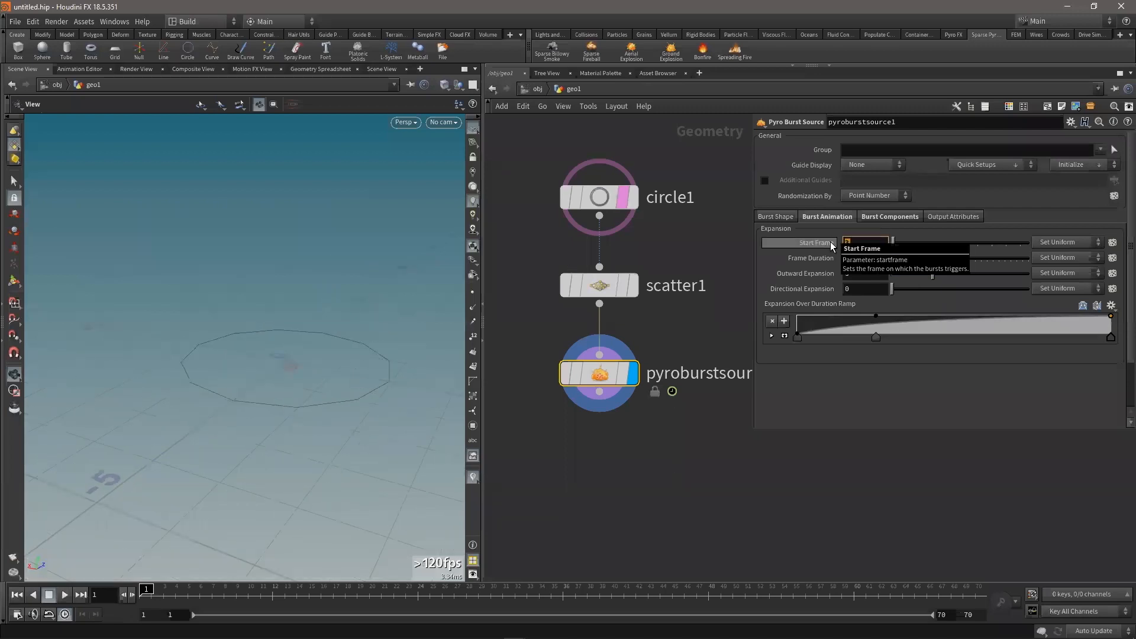
click(1066, 243)
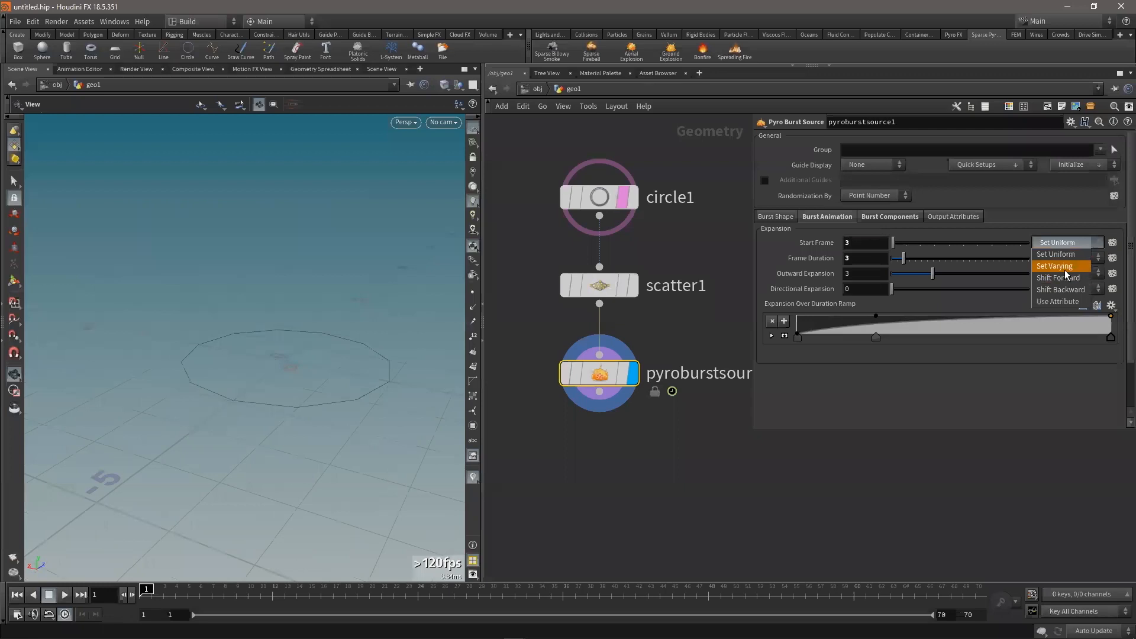
click(901, 430)
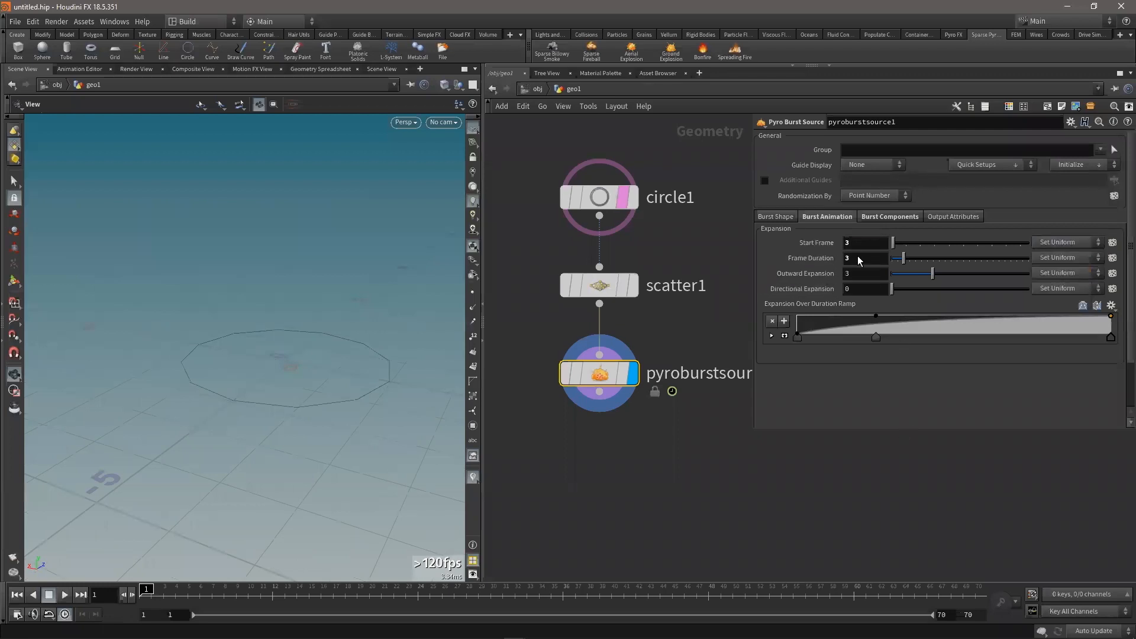
Drive the burst's Start Frame from a point attribute and generate the attribute adjustment node that randomizes it
click(1064, 243)
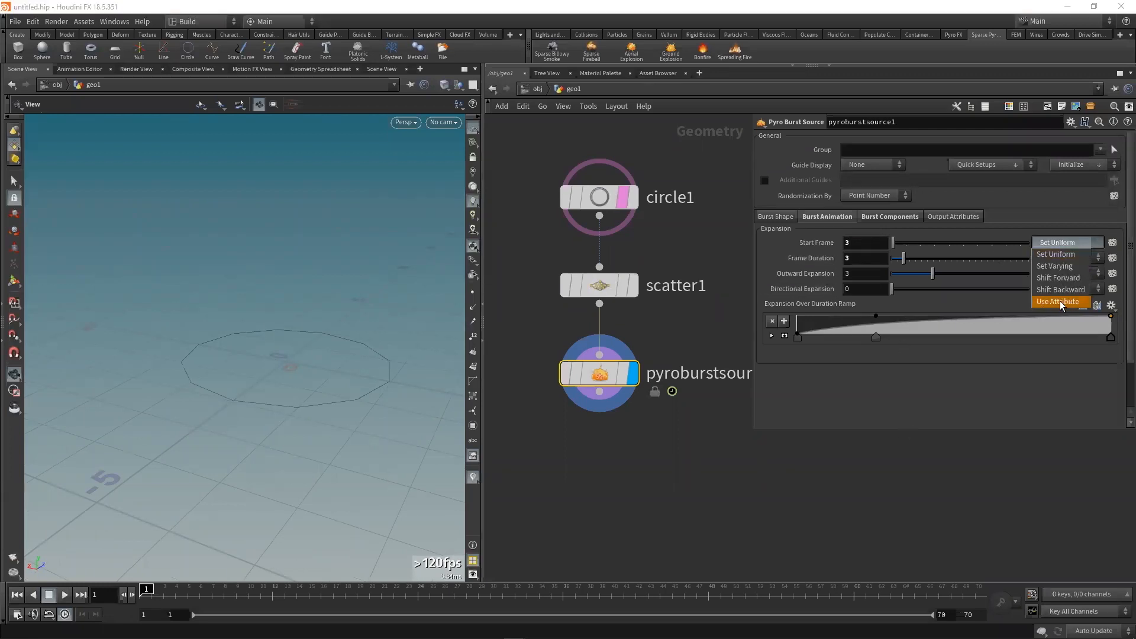
click(1060, 301)
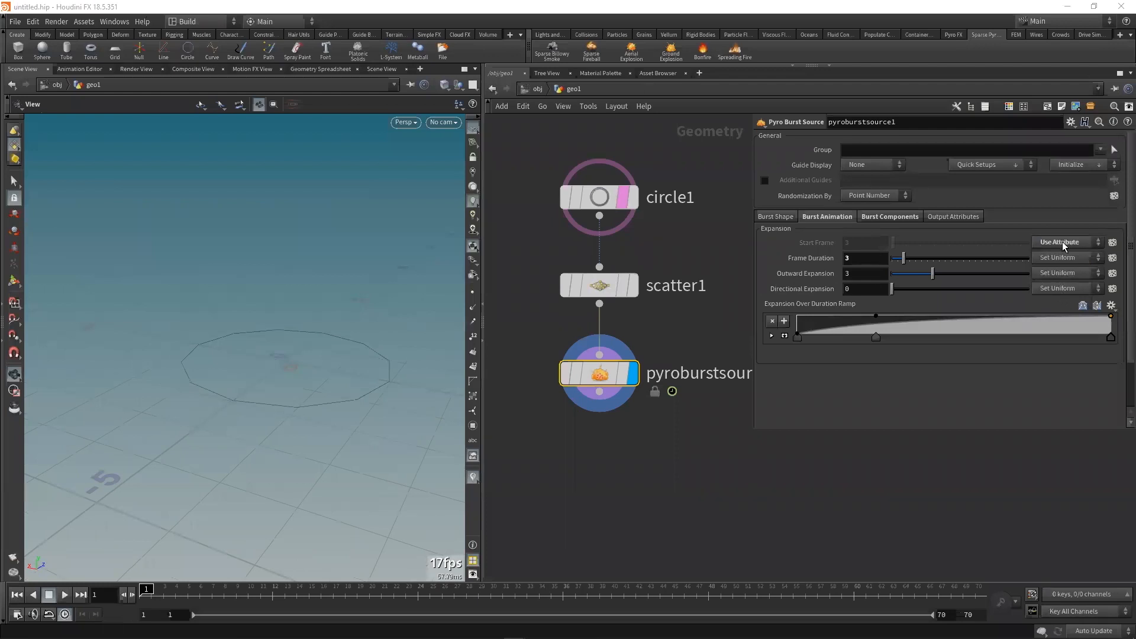
click(1113, 243)
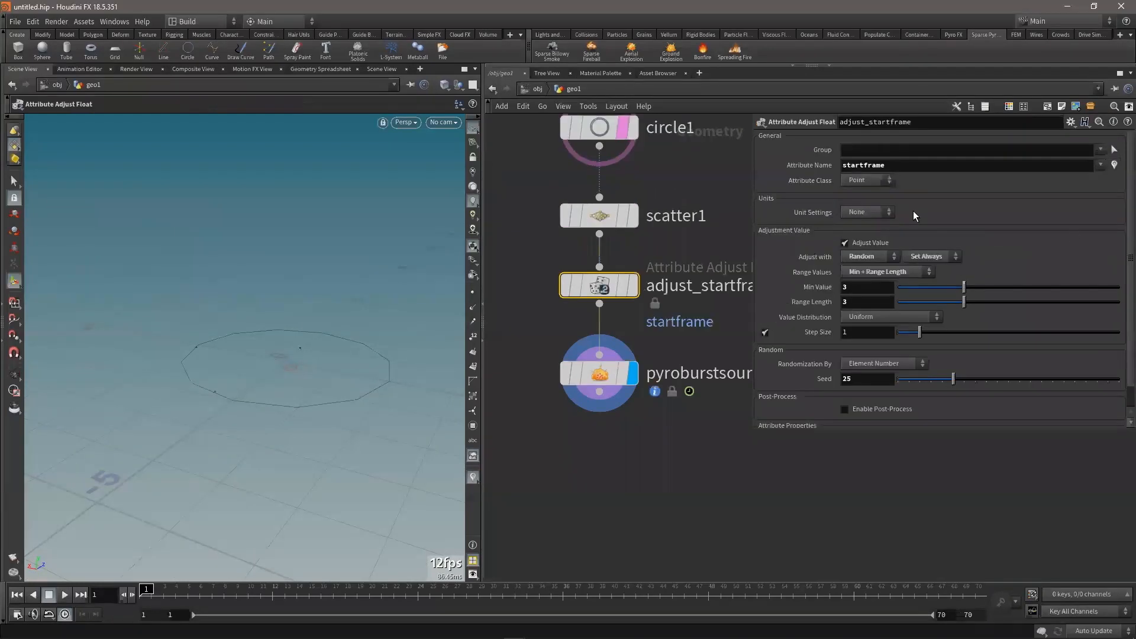
middle_drag(553, 336, 513, 339)
drag(518, 342, 582, 285)
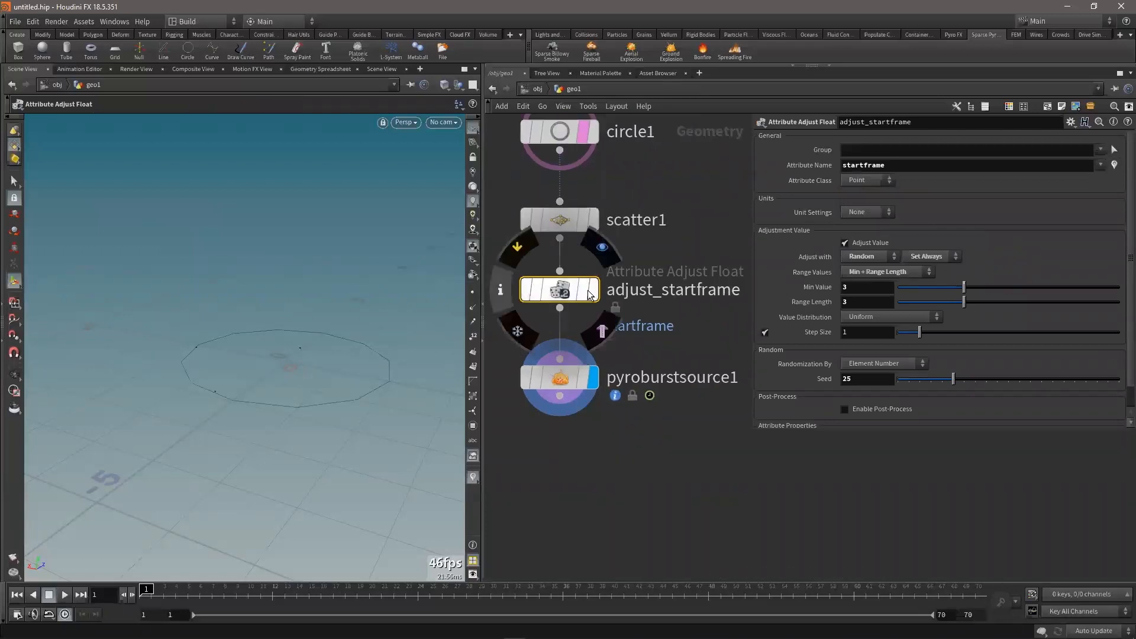
Check the attribute name against the burst source's Start Frame parameter and inspect each point's startframe in the adjustment node's geometry spreadsheet
click(910, 166)
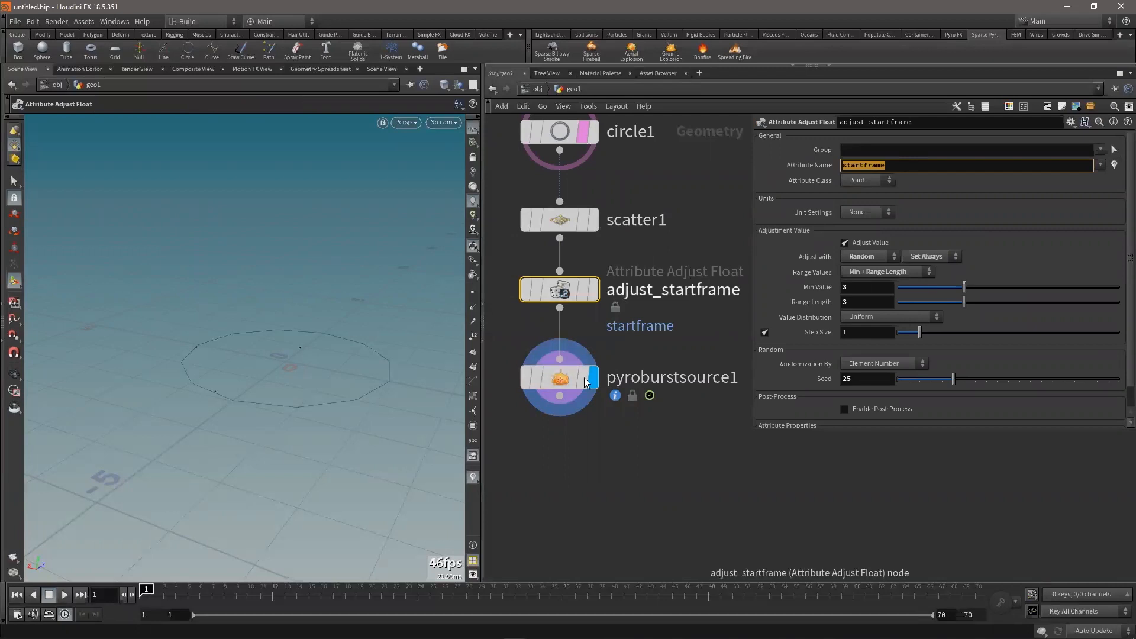
click(561, 381)
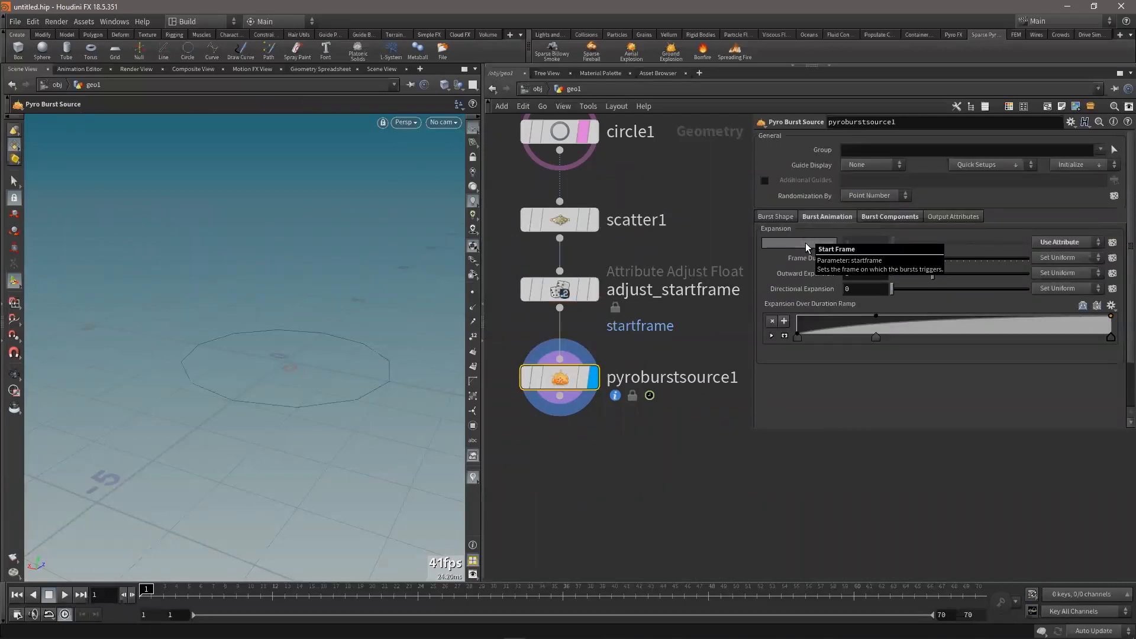
click(559, 289)
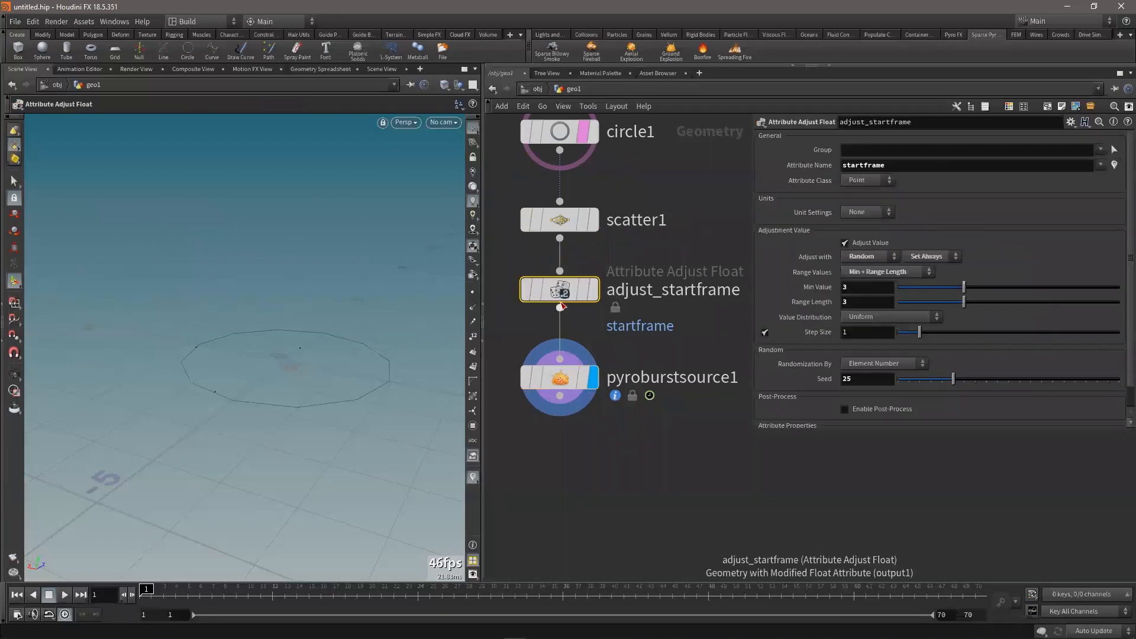
right_click(561, 290)
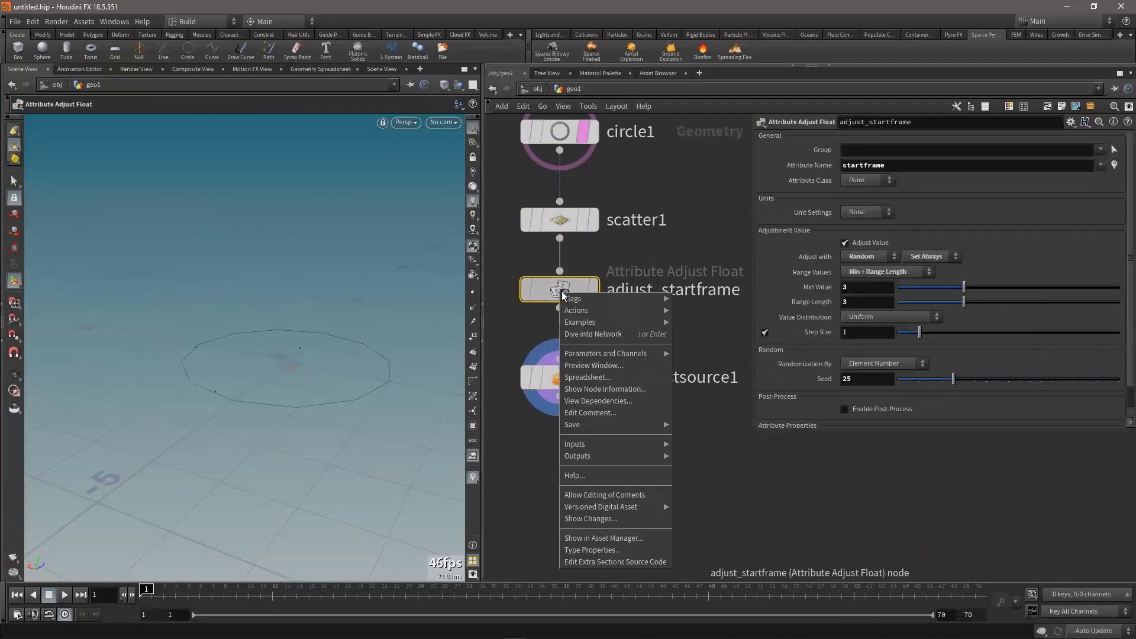
click(595, 386)
drag(602, 275, 394, 254)
key(super)
click(665, 493)
click(450, 394)
click(310, 542)
key(super)
Set the start frame randomization seed to 22 and look over the available Range Values modes
drag(953, 382, 947, 380)
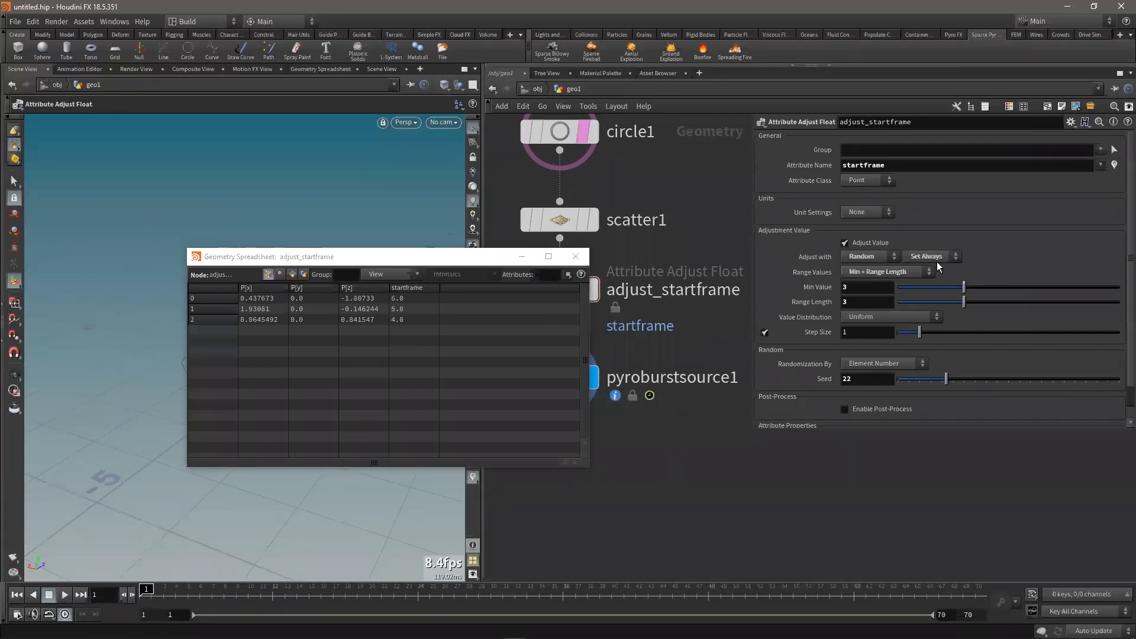
click(882, 271)
click(883, 270)
click(882, 270)
click(867, 271)
Try a Range Length of 7 for the random start frames
click(854, 288)
click(853, 303)
text(7)
key(Return)
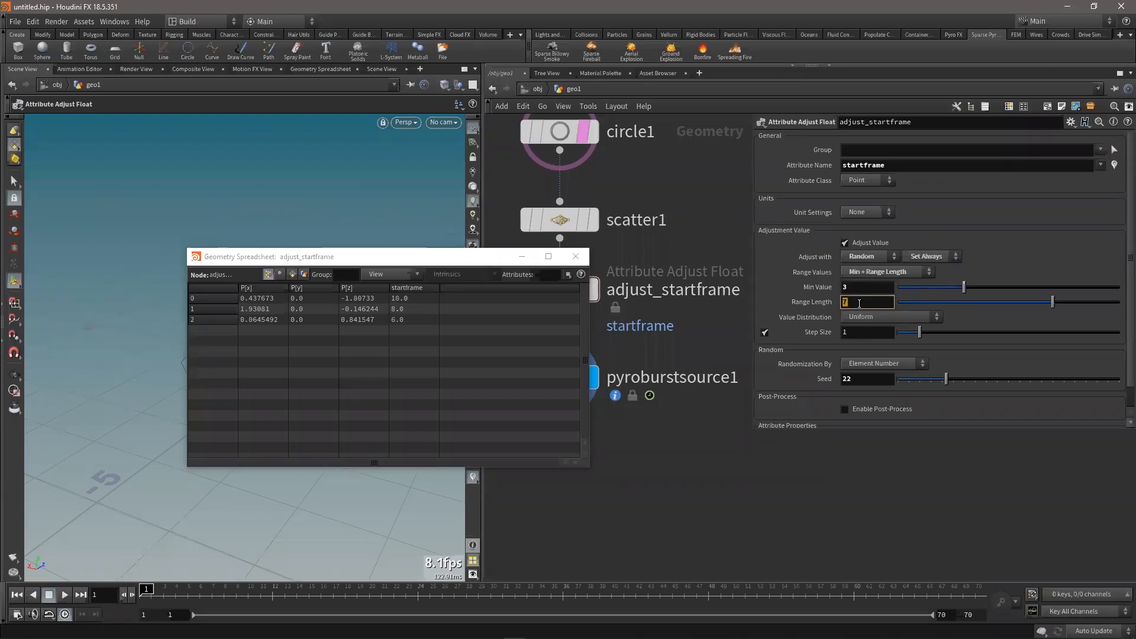
Set the Range Length of the random start frames to 4 and close the geometry spreadsheet
text(4)
key(Return)
click(843, 302)
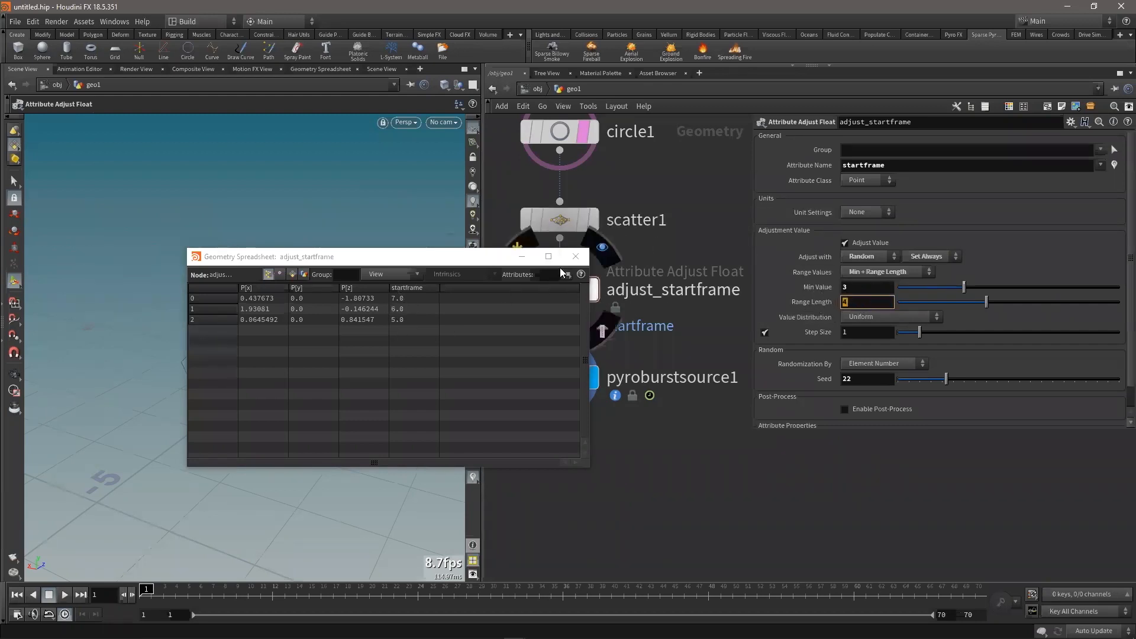
click(576, 256)
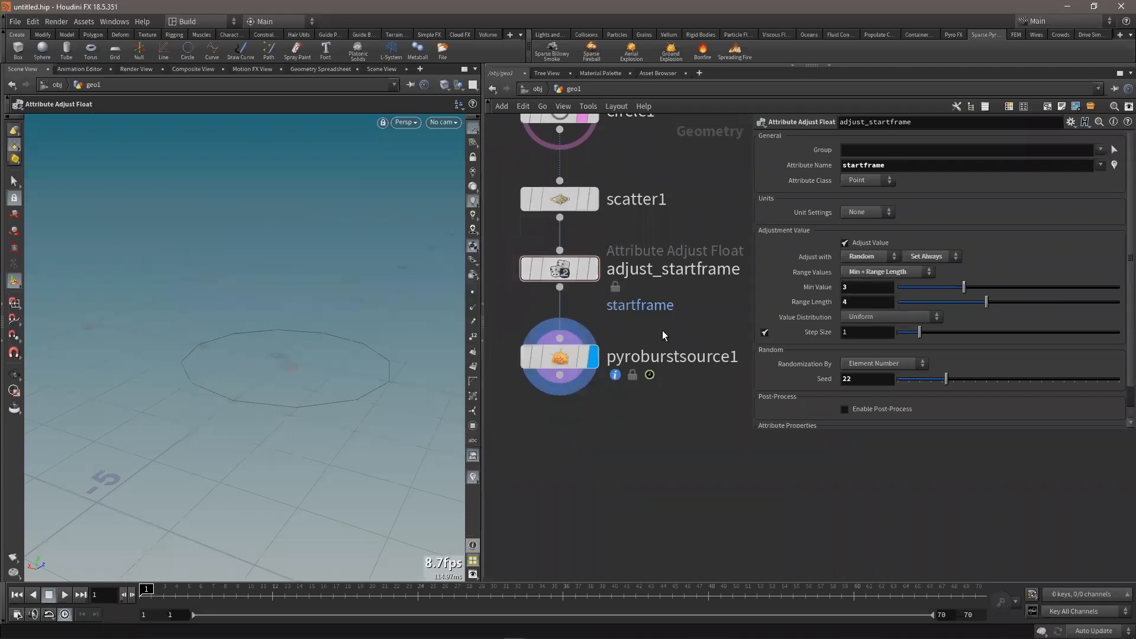
Select the Pyro Burst Source and step through the first frames to examine the staggered bursts
click(559, 357)
key(Right)
key(Right)
key(Right)
key(Right)
key(Right)
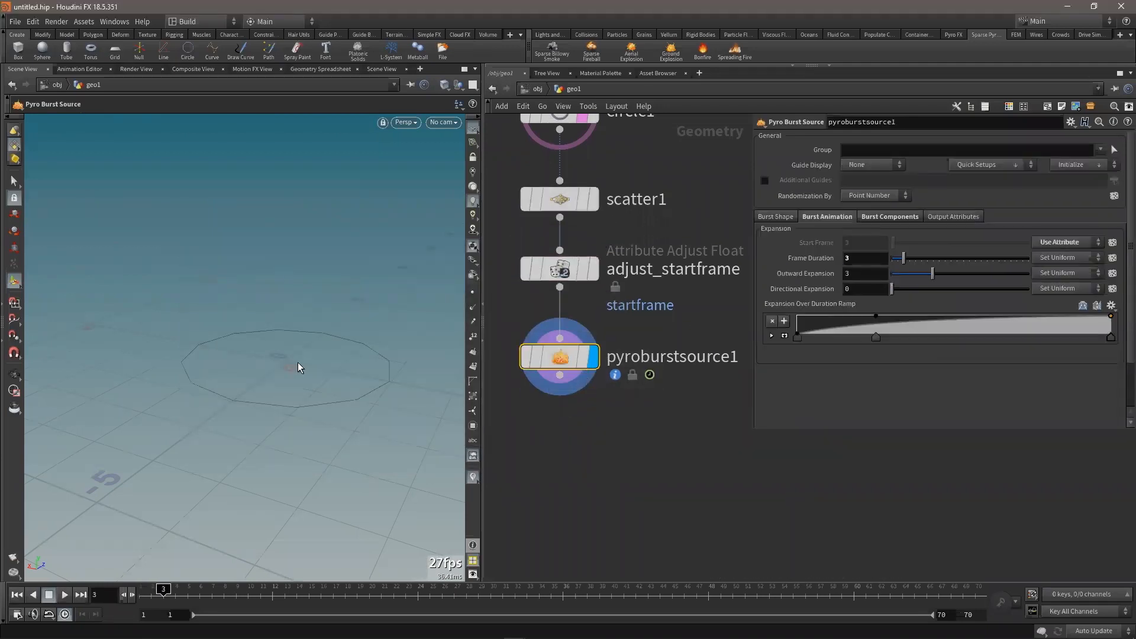
click(15, 375)
drag(353, 343, 347, 385)
key(Left)
key(Left)
key(Right)
key(Right)
key(Right)
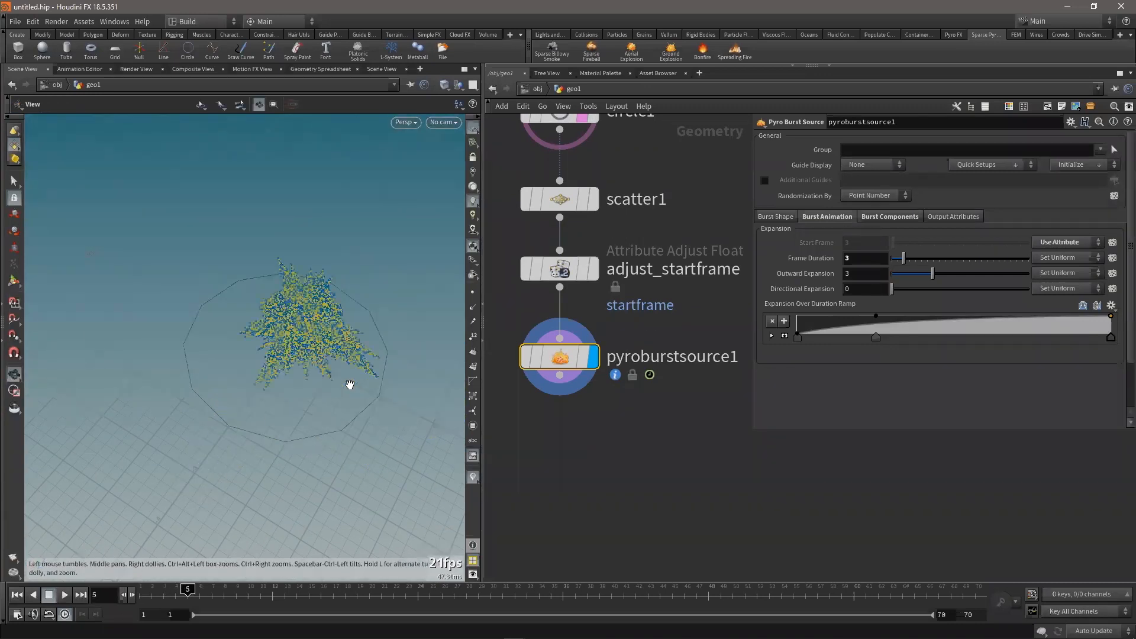
drag(294, 421, 314, 424)
key(Right)
key(Right)
key(Right)
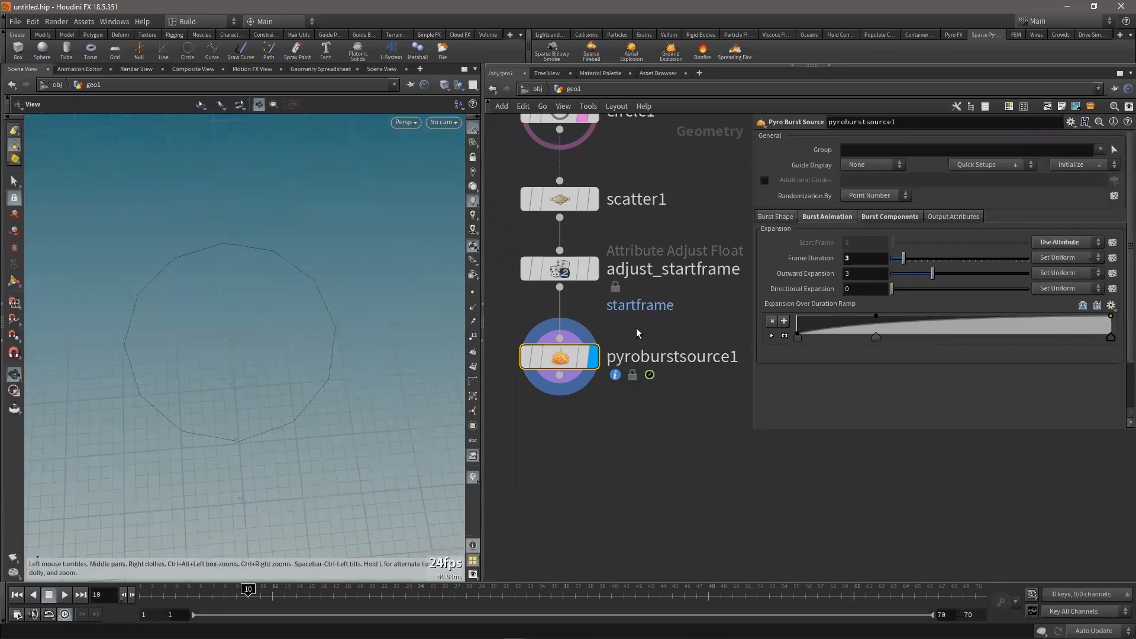
key(Left)
Show the Burst Shape parameters, scrub through the staggered bursts from several angles and return to frame 1
click(776, 217)
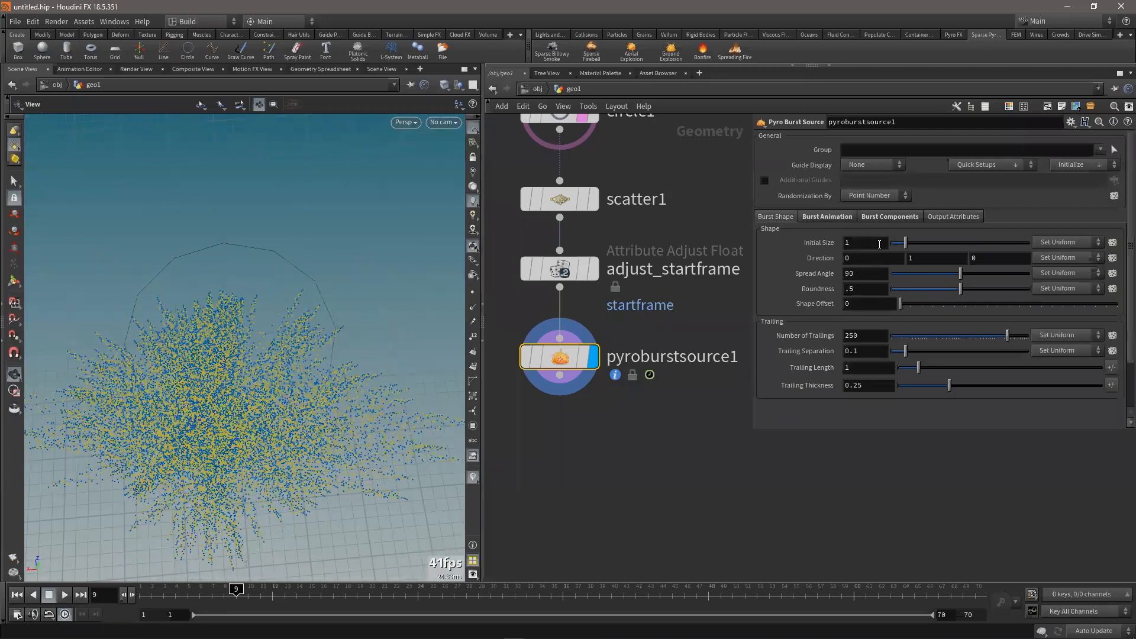
drag(249, 377, 224, 386)
drag(161, 597, 199, 597)
drag(246, 393, 252, 414)
key(Left)
key(Left)
key(Right)
key(Right)
key(Right)
key(Right)
key(Right)
key(Right)
key(Right)
mouse_move(163, 600)
mouse_down()
mouse_move(235, 605)
mouse_move(142, 595)
mouse_up()
key(h)
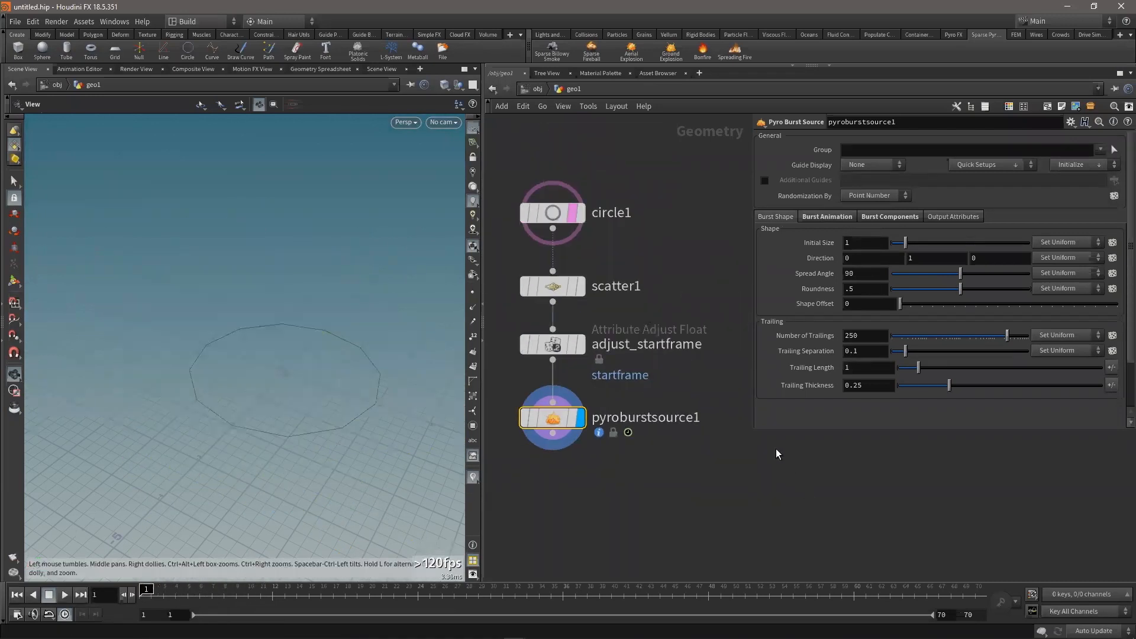
Narrow the parameter area, add a Line node beside the circle network and show it as a template
drag(752, 430, 834, 420)
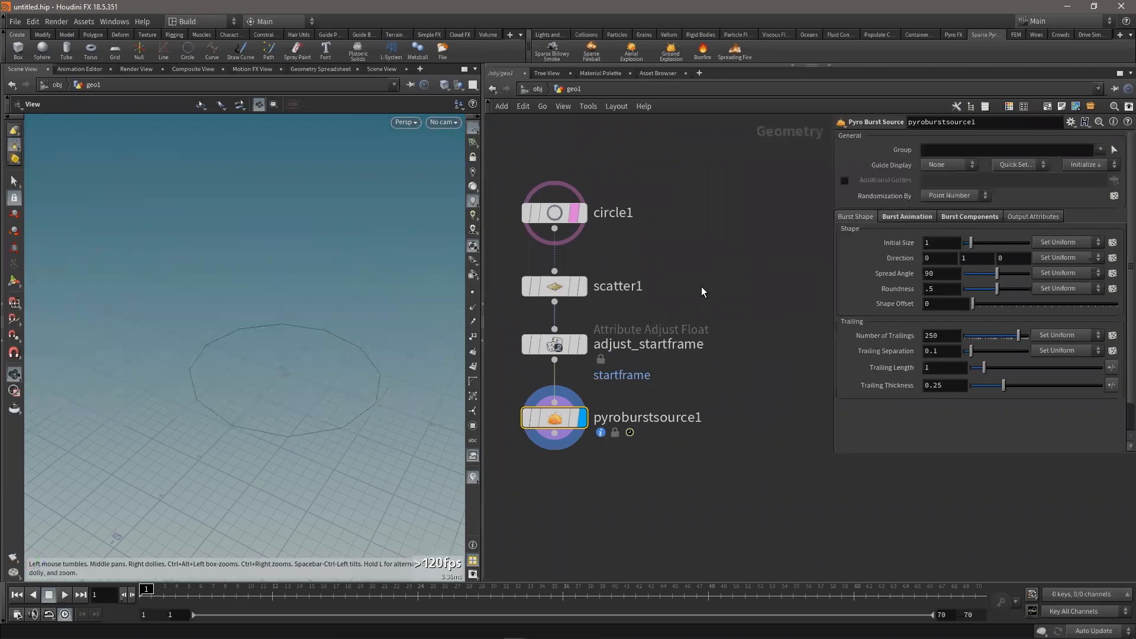
key(Tab)
text(line)
click(801, 102)
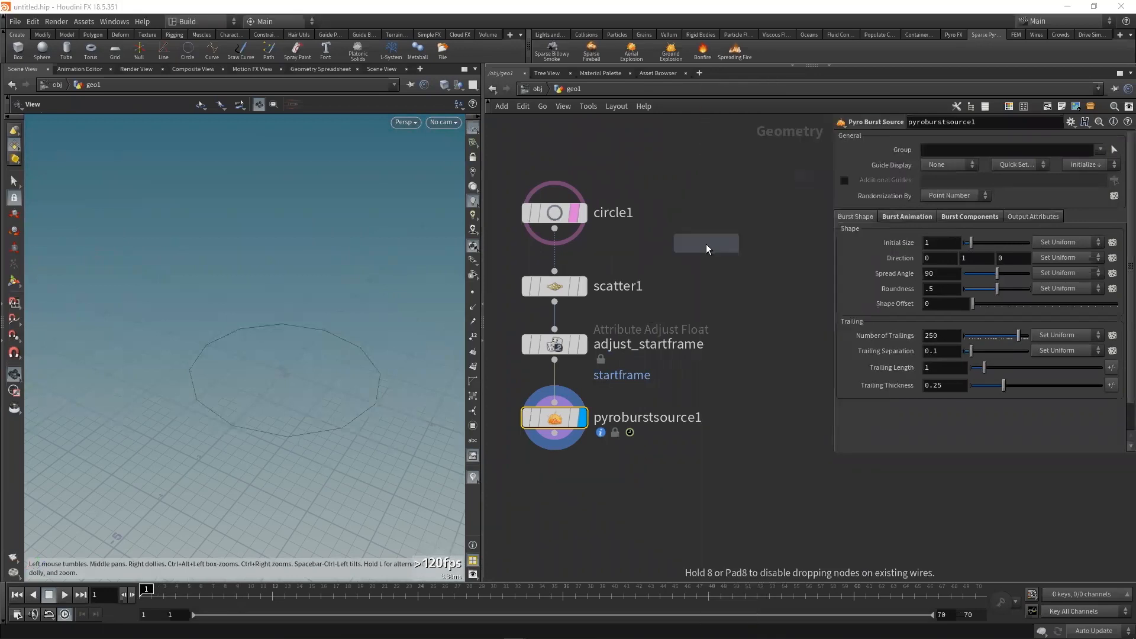
click(706, 244)
click(727, 247)
drag(335, 332, 273, 301)
Set the line's length to 5 and its direction to 1, 0, 0
double_click(932, 183)
text(5)
key(Return)
double_click(1025, 168)
text(0)
key(Return)
drag(292, 350, 319, 360)
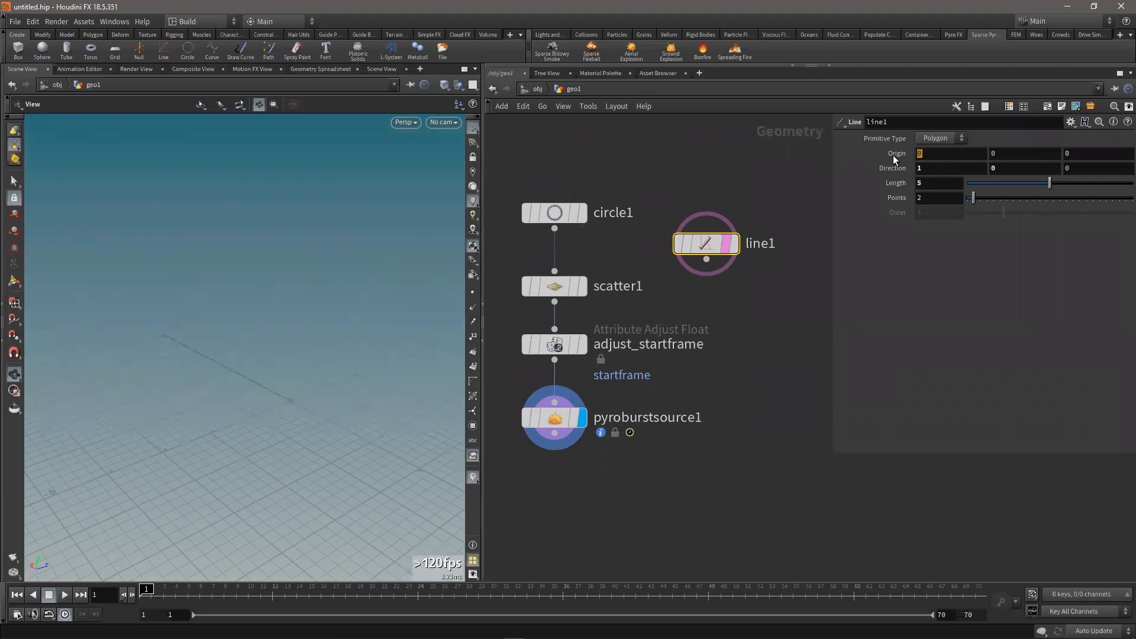
Set the line's X origin to -2.5, display the line and give it 6 points
click(925, 155)
text(-2.5)
key(Return)
drag(367, 355, 446, 353)
middle_drag(207, 417, 217, 390)
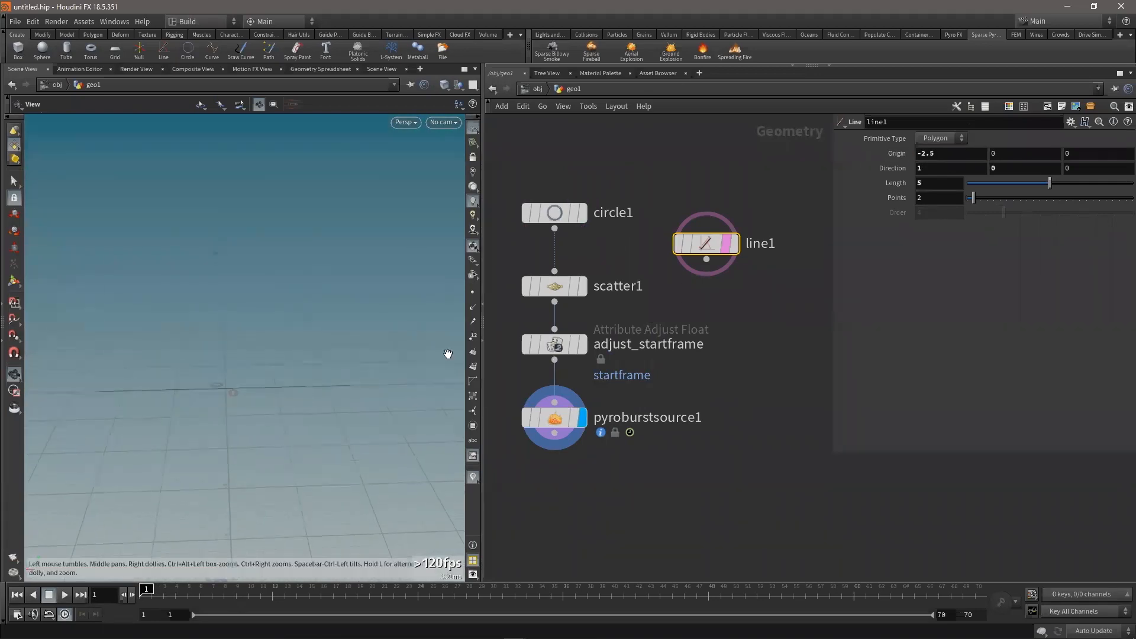
click(737, 247)
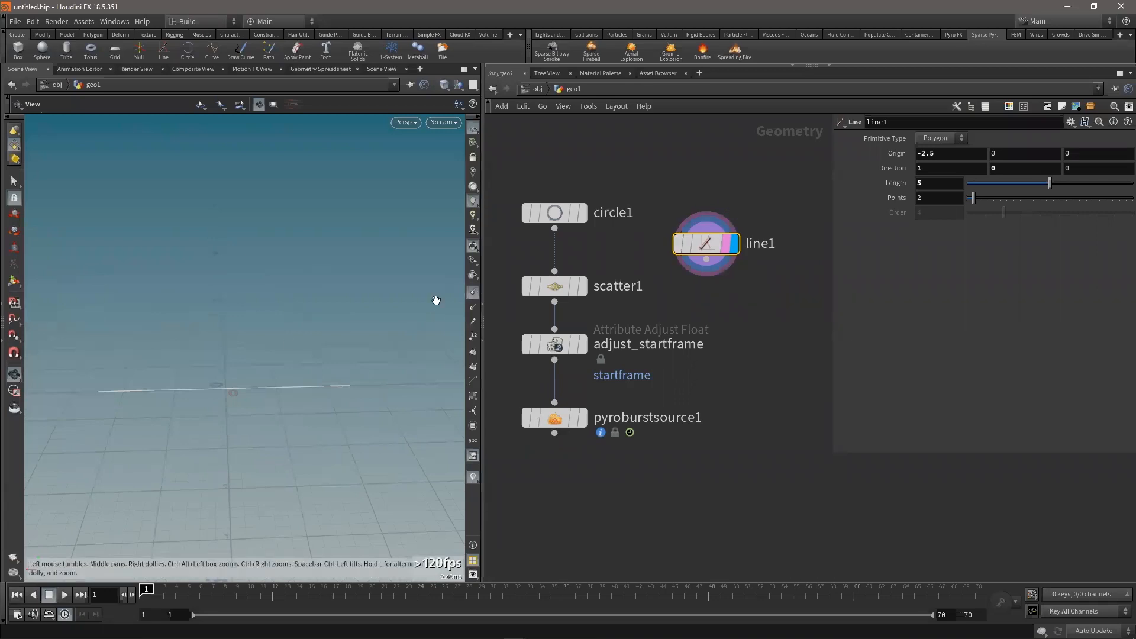
text(6)
key(Return)
Add an Attribute Wrangle running over points, connect it below the line and display it
key(Tab)
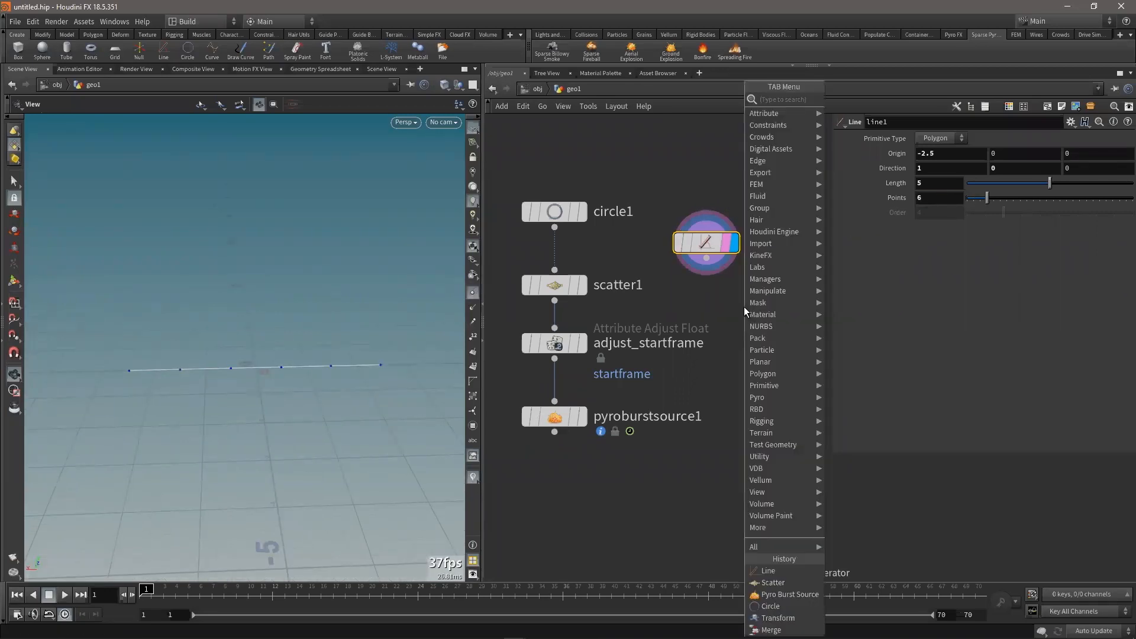
text(wra)
click(876, 134)
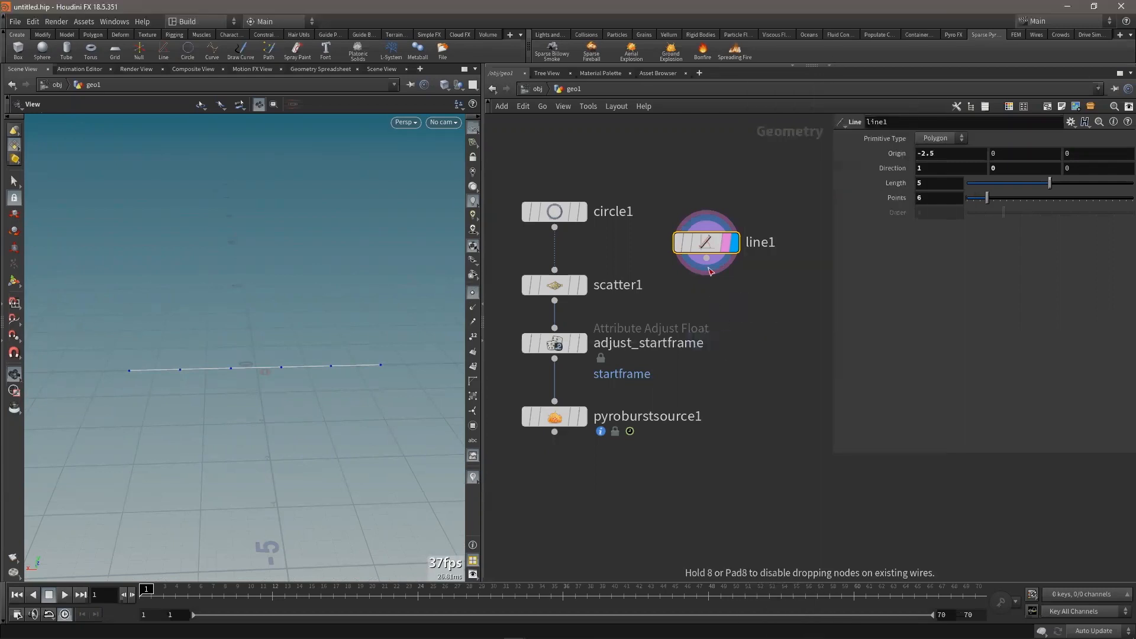
click(728, 342)
click(755, 354)
click(880, 232)
text(i@)
key(Escape)
text(startfra)
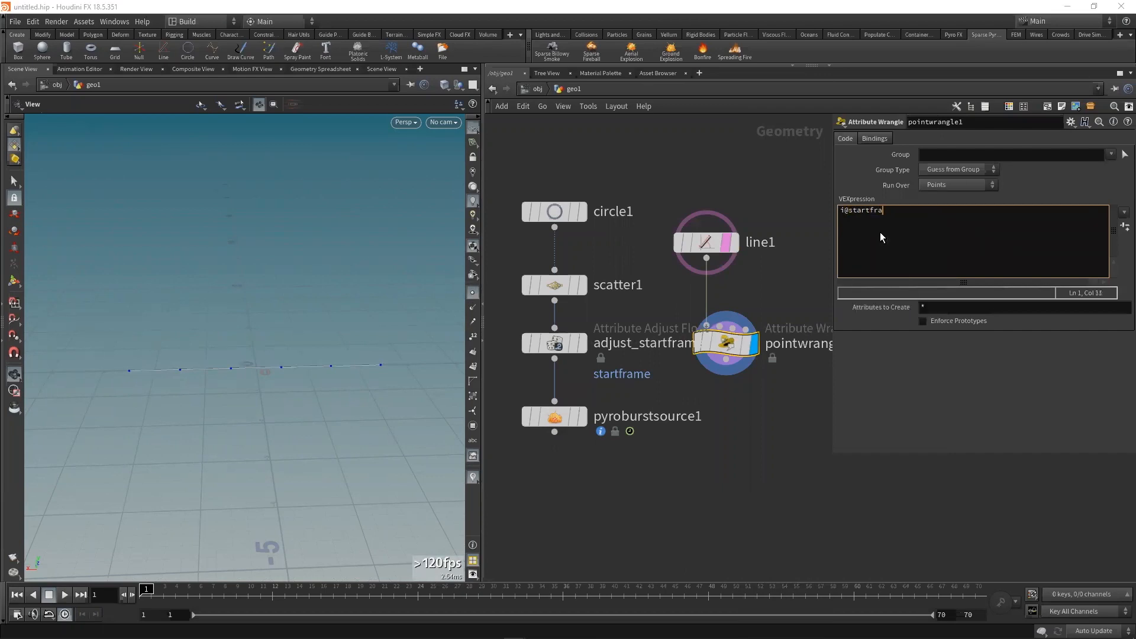
text(me = @ptnum + 3;)
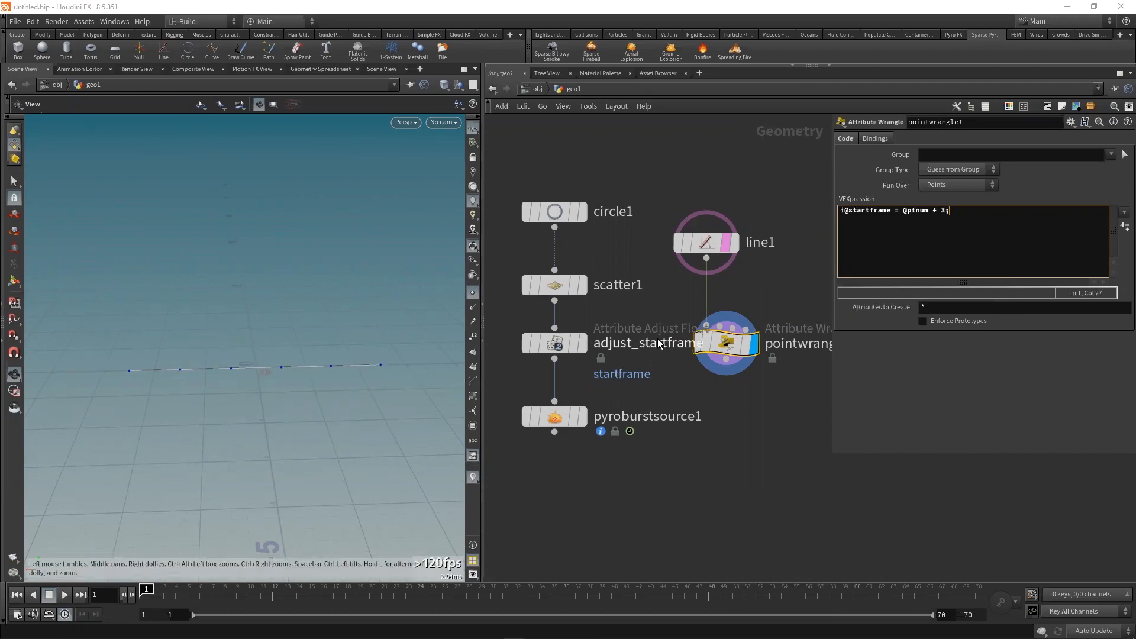
Inspect the startframe values of the line's points in the wrangle's geometry spreadsheet, and close the spreadsheet
right_click(727, 345)
click(760, 430)
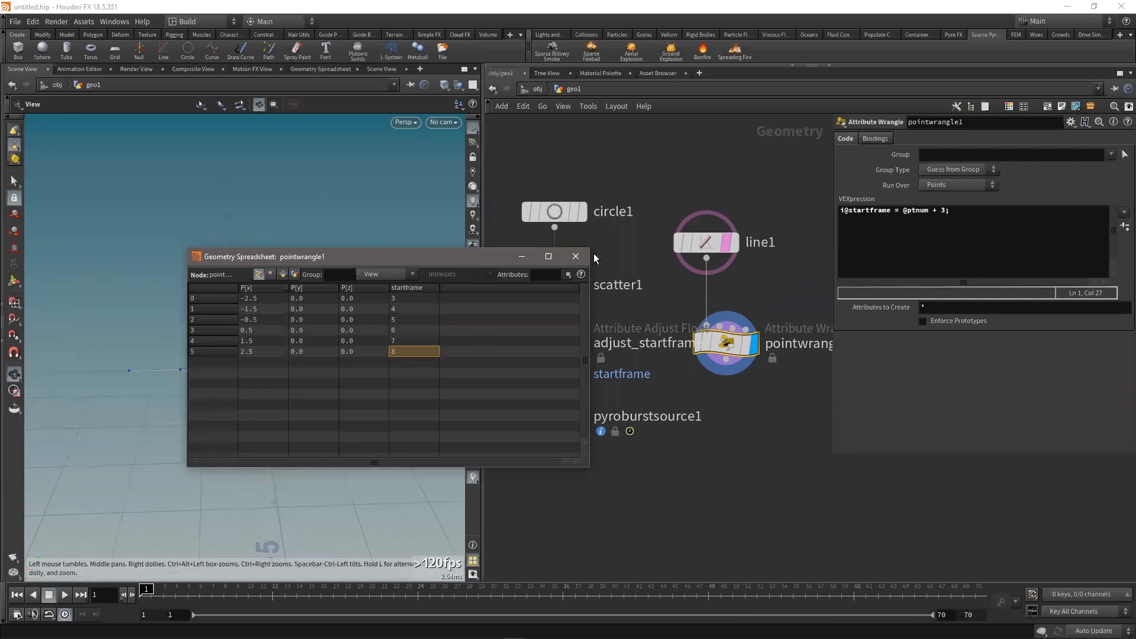
click(575, 259)
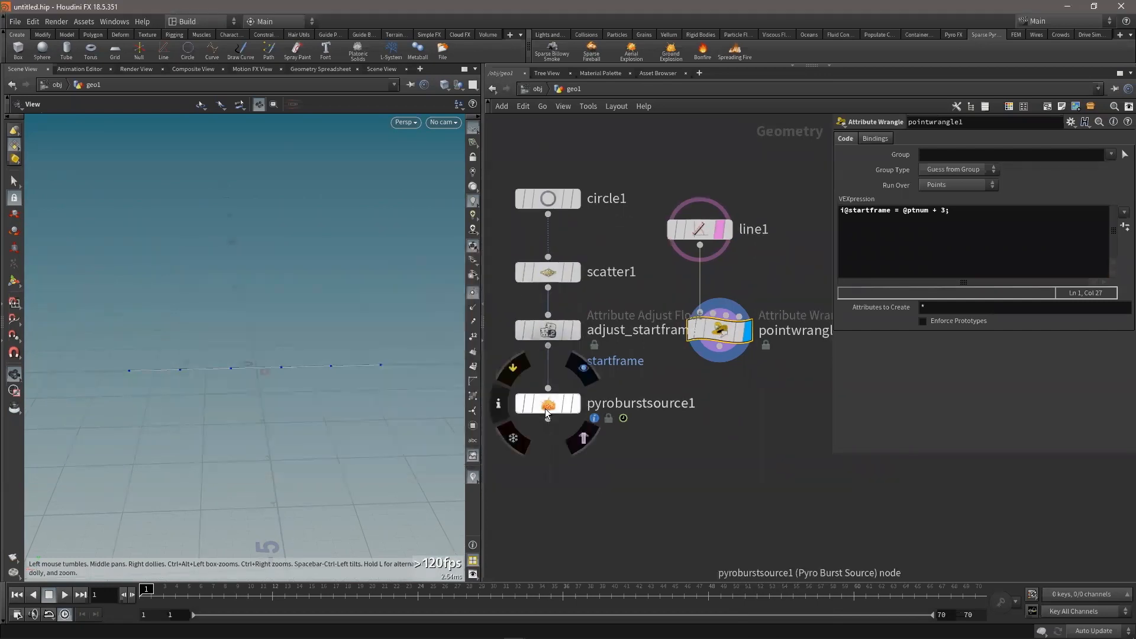
Feed the point wrangle into the Pyro Burst Source, display and play the sequential bursts, return to frame 1, and hide the point markers
drag(720, 347, 549, 446)
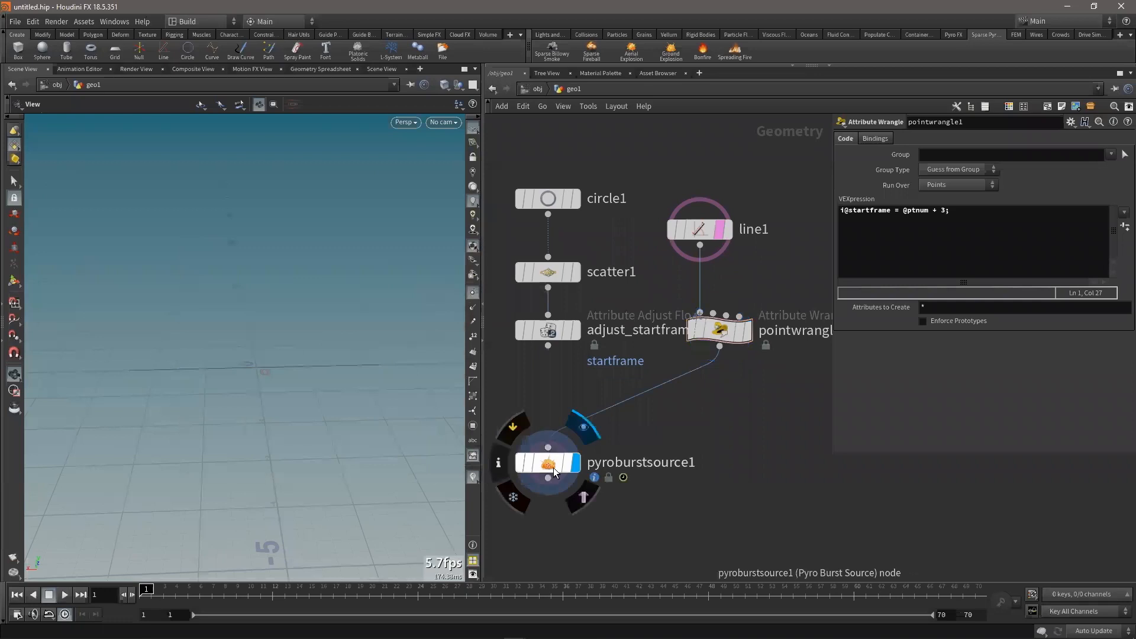
click(574, 463)
click(66, 598)
click(51, 597)
mouse_move(155, 597)
mouse_down()
mouse_move(276, 602)
mouse_move(144, 593)
mouse_up()
click(476, 294)
right_drag(328, 347, 269, 346)
Try a line length of 8 to space the bursts farther apart
click(701, 229)
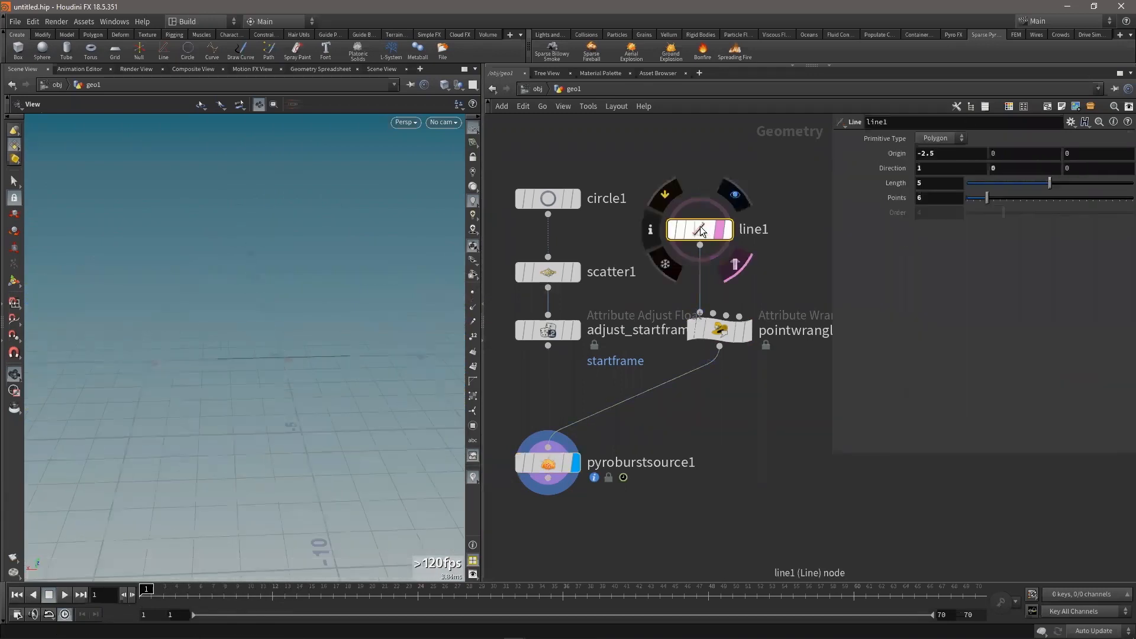
double_click(934, 183)
text(8)
key(Return)
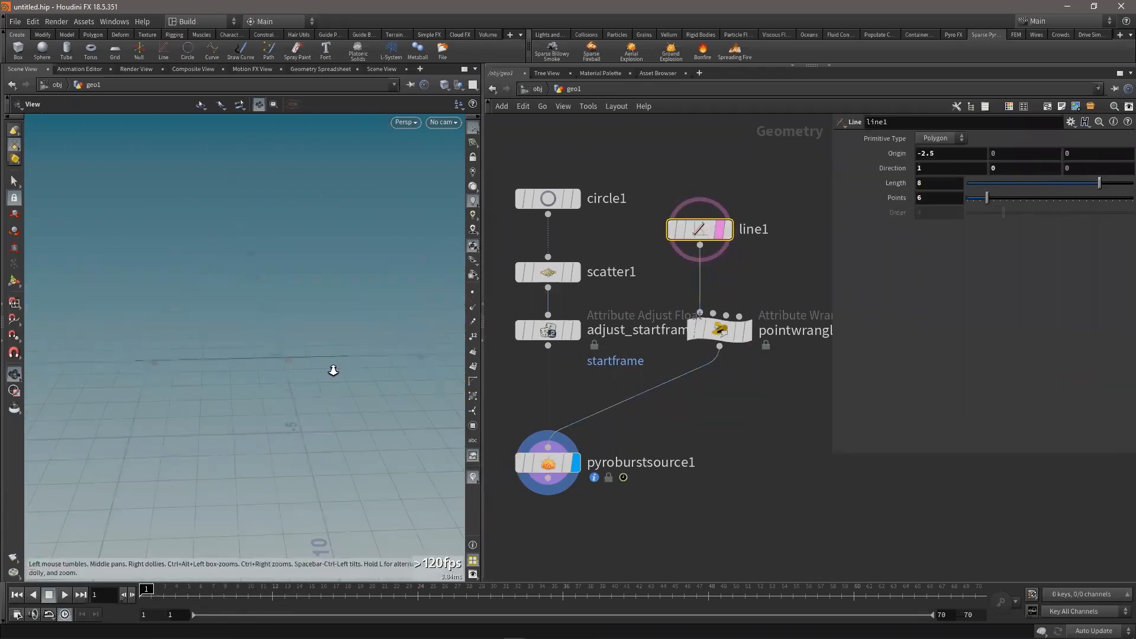
Set the line's length to 10 and scrub the timeline to check the bursts moving along it
right_drag(333, 371, 241, 378)
key(Up)
key(Up)
double_click(934, 182)
text(10)
key(Return)
click(149, 596)
drag(170, 596, 254, 604)
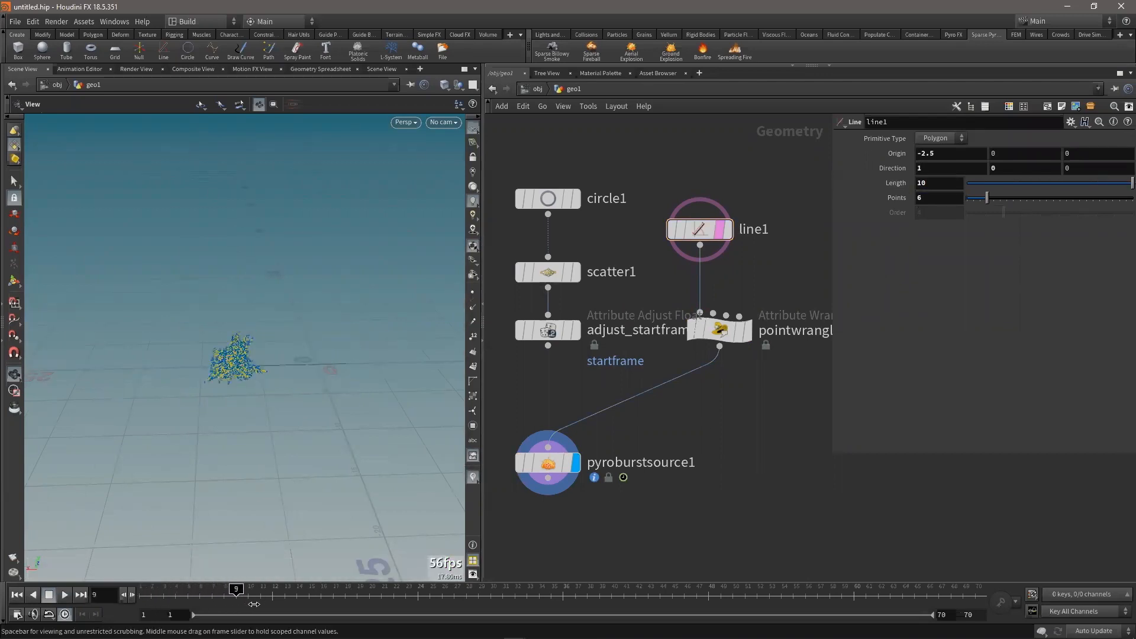
Move the line node aside and connect the circle to the point wrangle in its place
scroll(740, 433, down, 3)
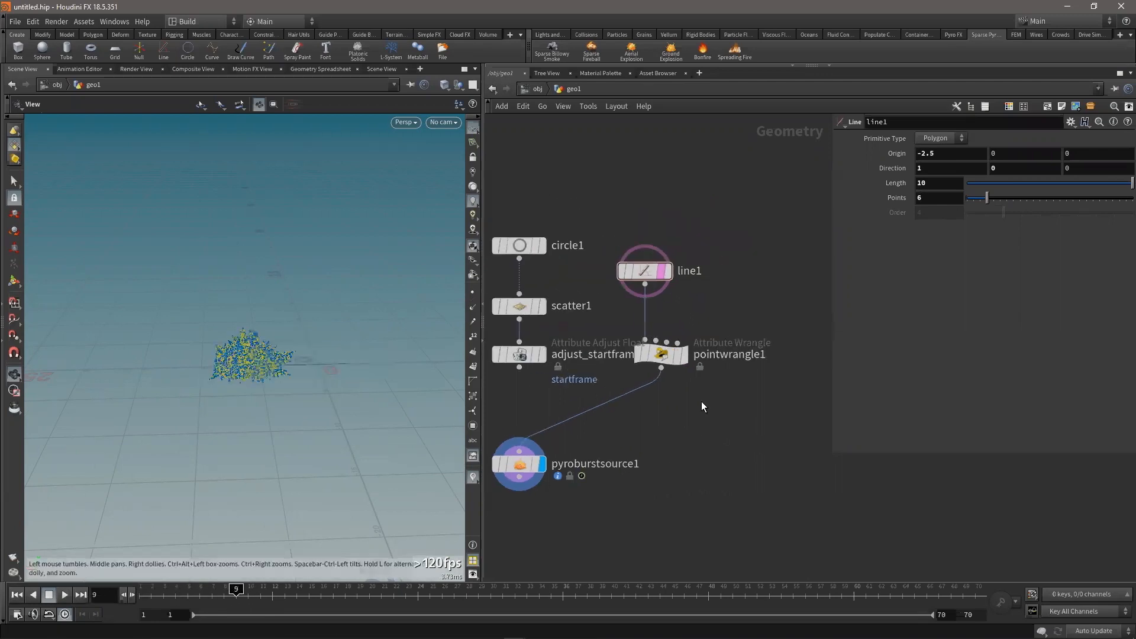
middle_drag(701, 401, 746, 393)
drag(688, 263, 705, 222)
click(563, 250)
click(679, 330)
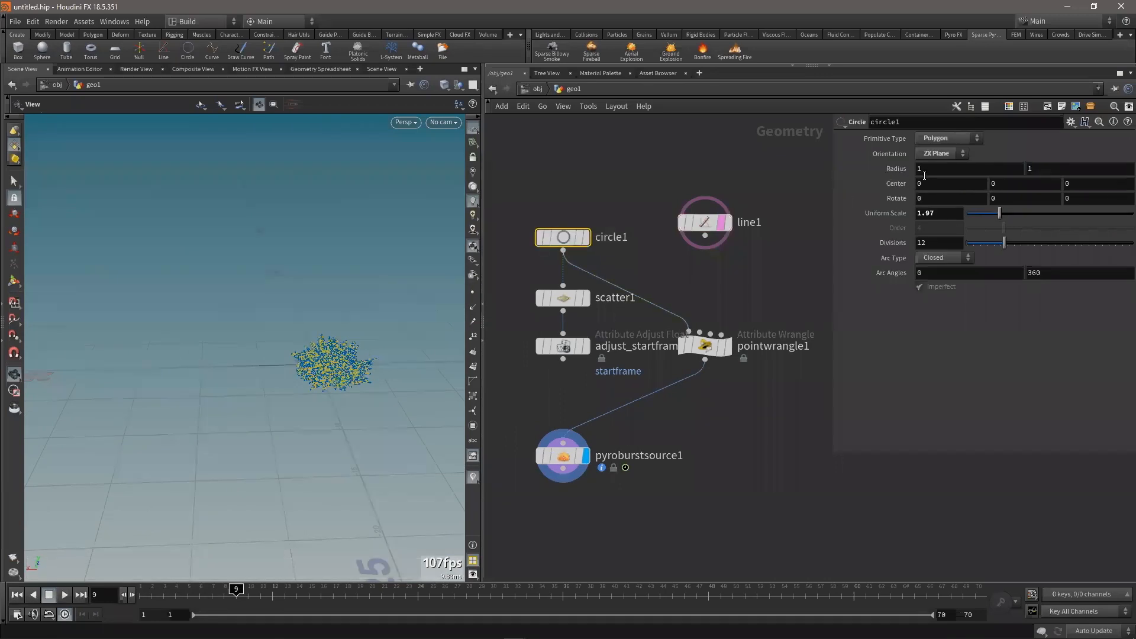
Set the circle's uniform scale to 5, scrub through the bursts travelling around it and return to frame 1
double_click(947, 216)
text(5)
key(Return)
drag(169, 595, 239, 608)
drag(332, 603, 136, 601)
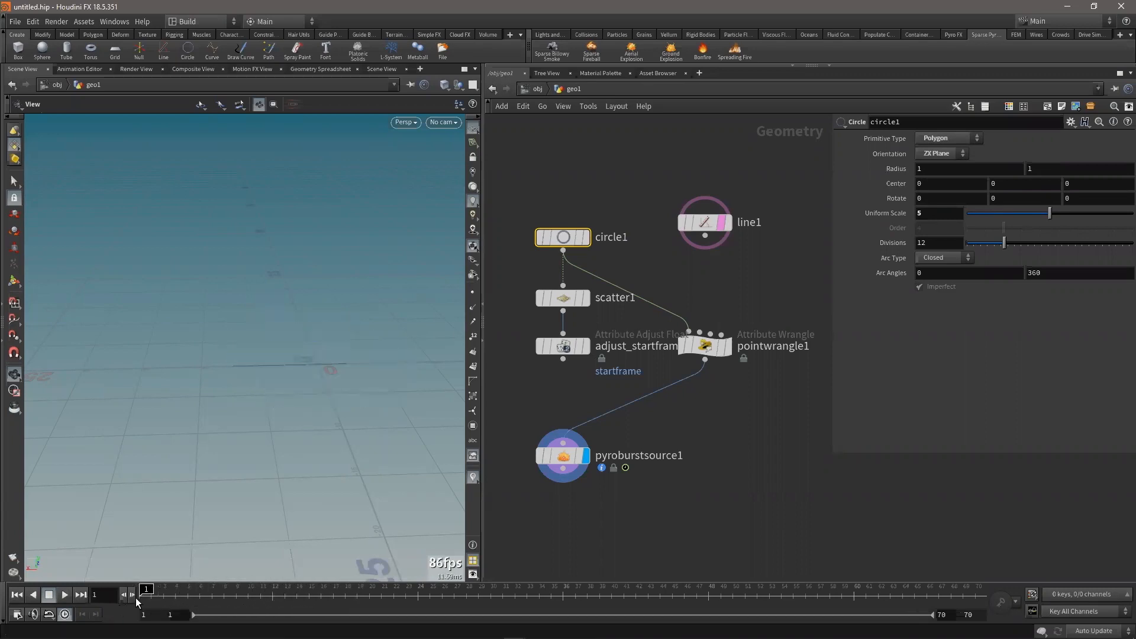
Reconnect the line to the point wrangle, then feed adjust_startframe and the wrangle through a new Switch into the Pyro Burst Source
click(705, 235)
click(689, 332)
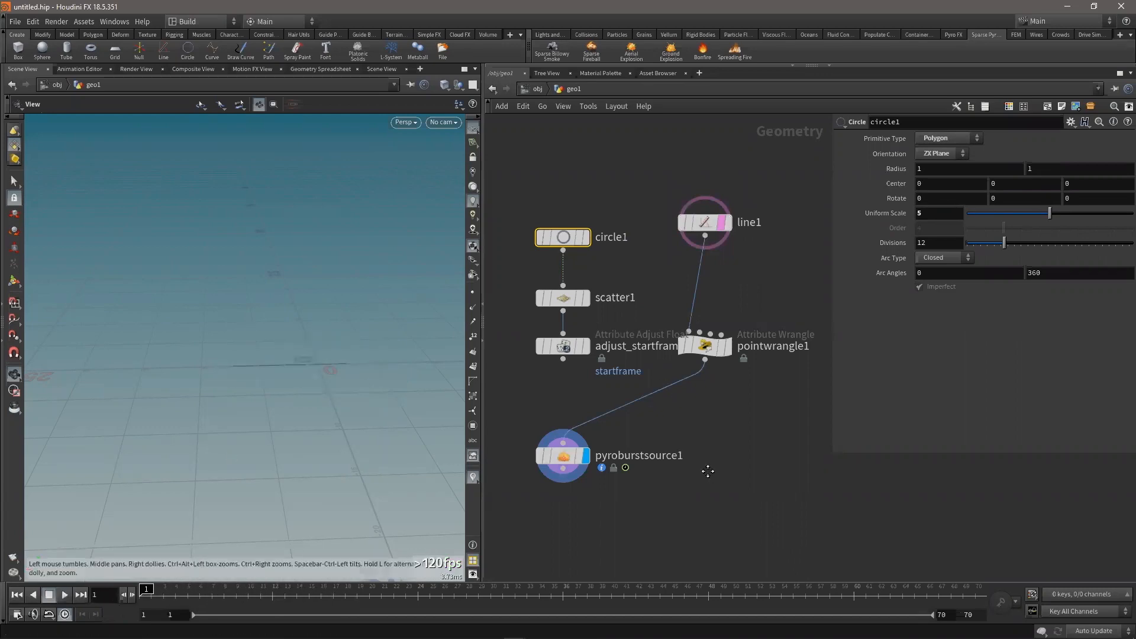
middle_drag(708, 471, 705, 432)
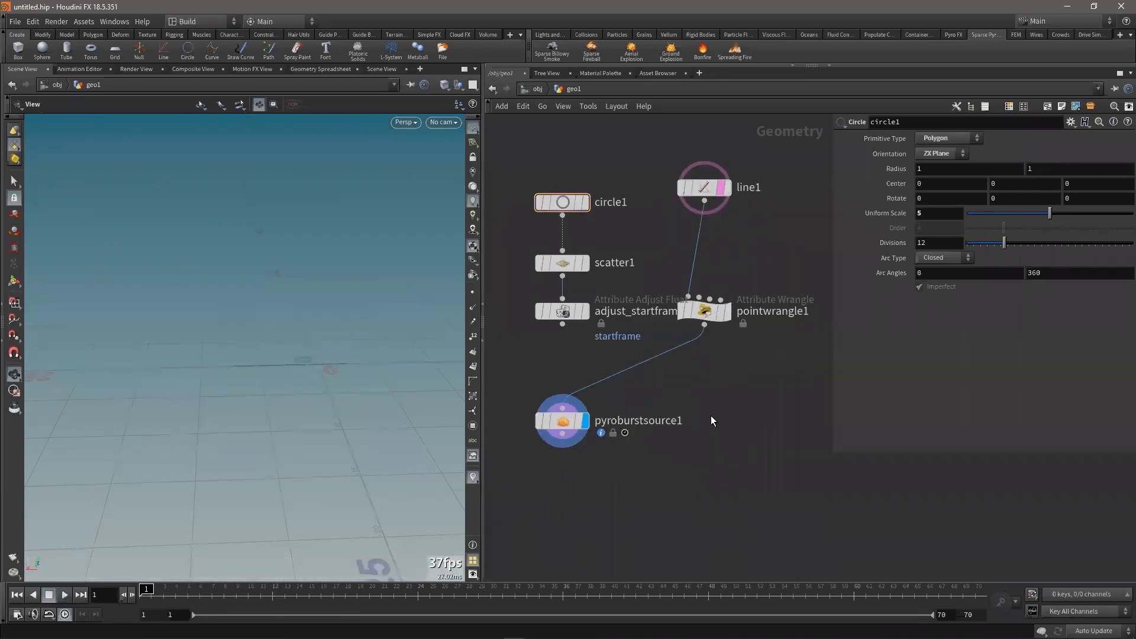
key(Tab)
text(sw)
click(847, 112)
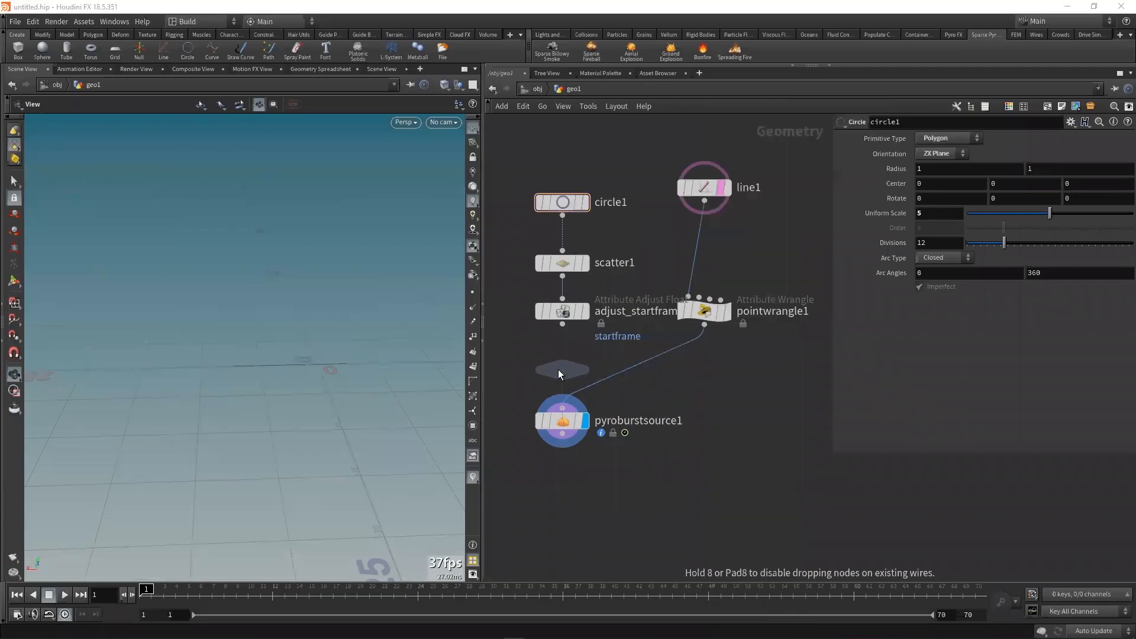
click(559, 369)
click(562, 385)
click(562, 442)
click(569, 357)
click(704, 325)
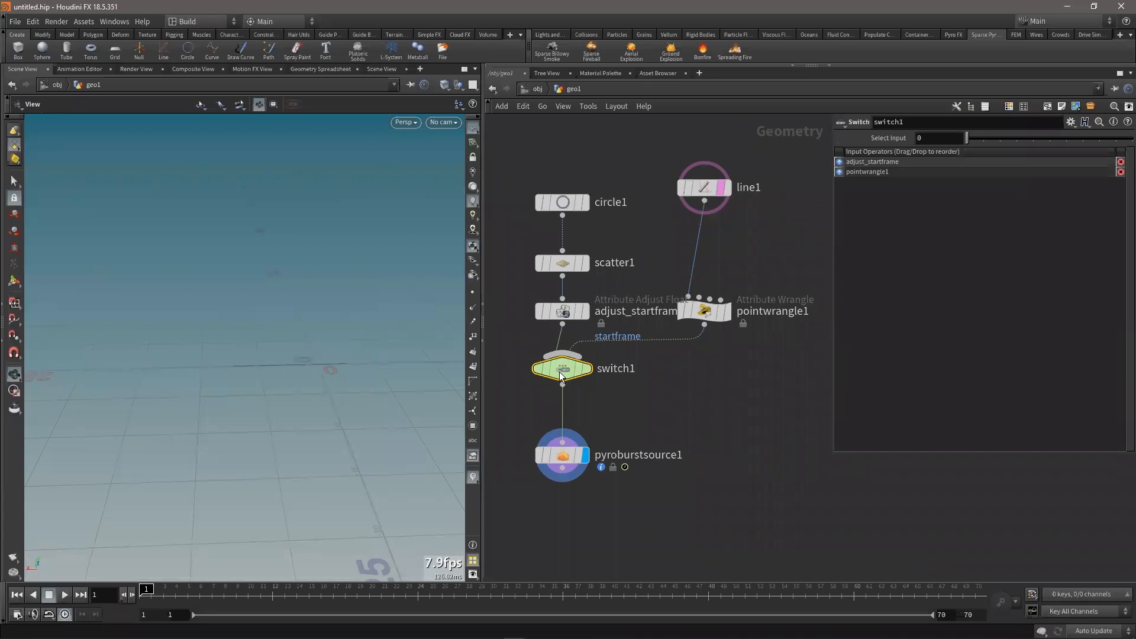
Add a second Switch that takes the circle and the line as inputs and feeds the point wrangle
drag(563, 370, 609, 379)
drag(563, 202, 555, 176)
key(Tab)
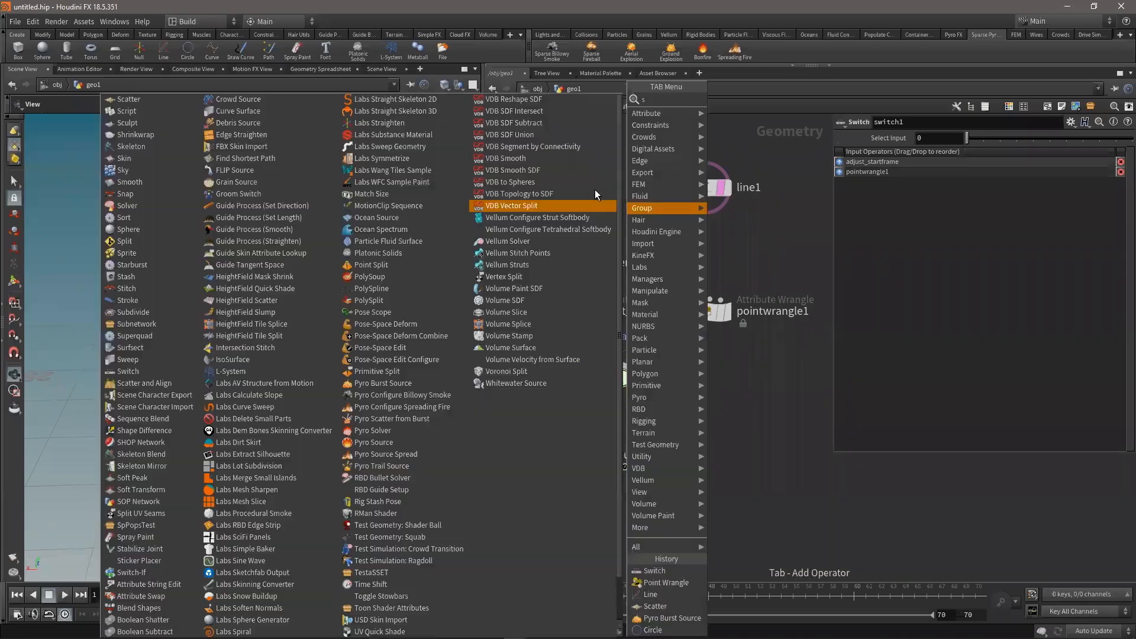
click(747, 110)
click(637, 230)
click(556, 190)
click(622, 217)
click(704, 201)
click(646, 217)
click(637, 247)
click(689, 298)
Set the first switch's Select Input to 1 and move the Pyro Burst Source directly below it
double_click(949, 140)
text(1)
key(Tab)
drag(668, 415, 593, 347)
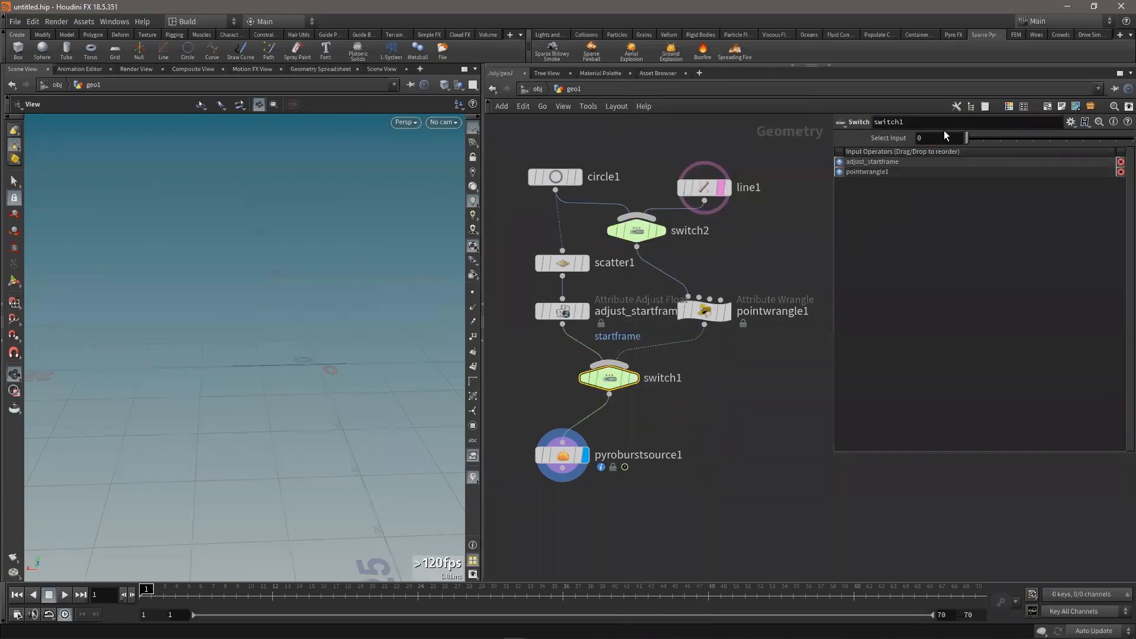
key(Tab)
middle_drag(548, 508, 549, 481)
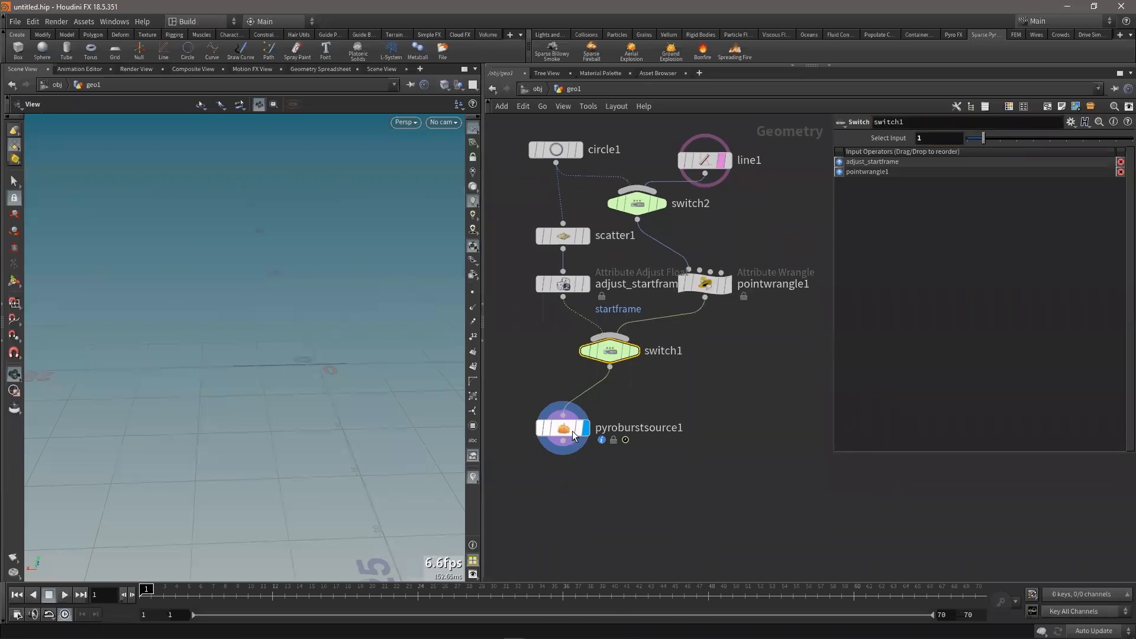
drag(573, 431, 620, 457)
Select the Pyro Burst Source, step through the first frames and orbit the view to examine how the bursts expand
key(Up)
drag(202, 587, 142, 589)
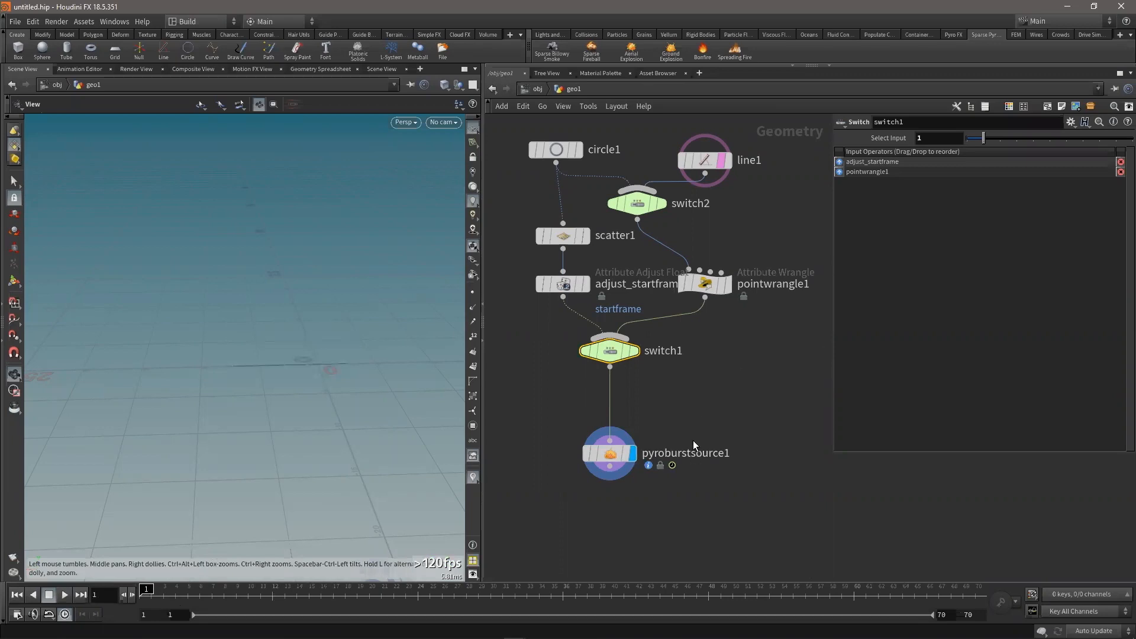
click(609, 453)
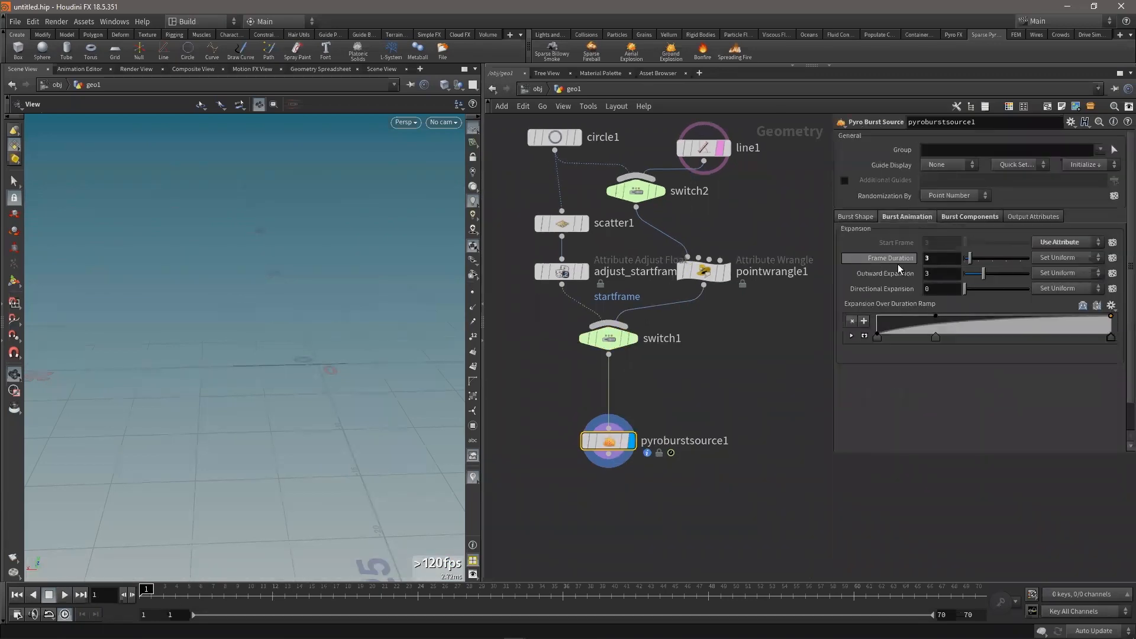
key(Up)
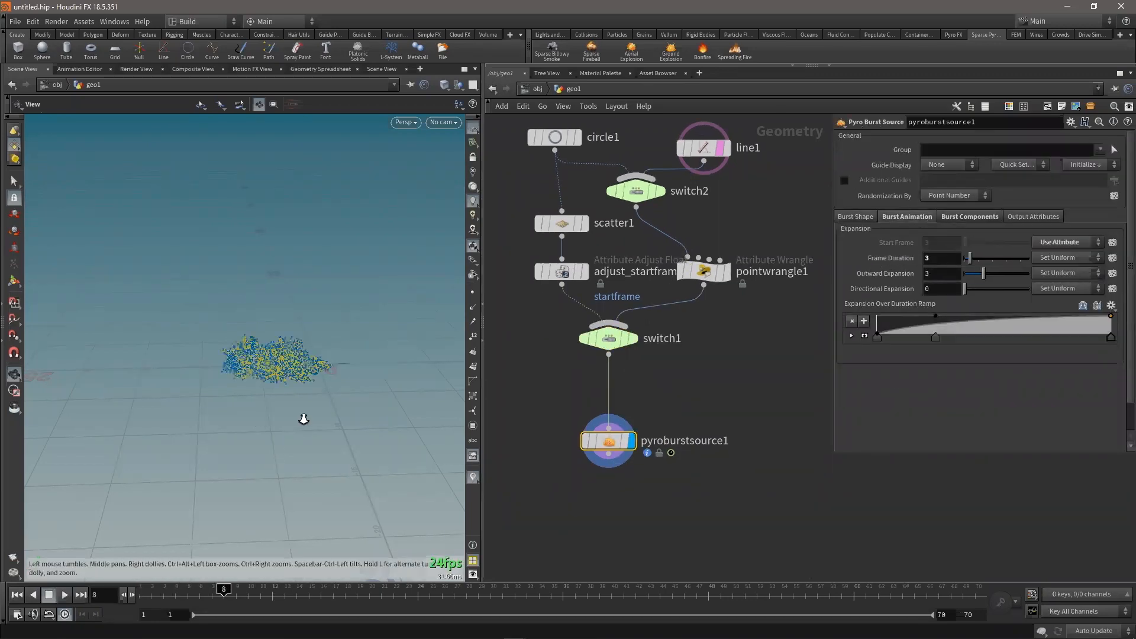
key(Right)
key(Left)
key(Left)
key(Left)
drag(361, 368, 276, 405)
Keep Outward Expansion at 3, set Directional Expansion to 2 and scrub a few frames to check the bursts
drag(990, 279, 981, 291)
double_click(954, 277)
text(3)
key(Return)
text(2)
key(Return)
drag(292, 249, 323, 320)
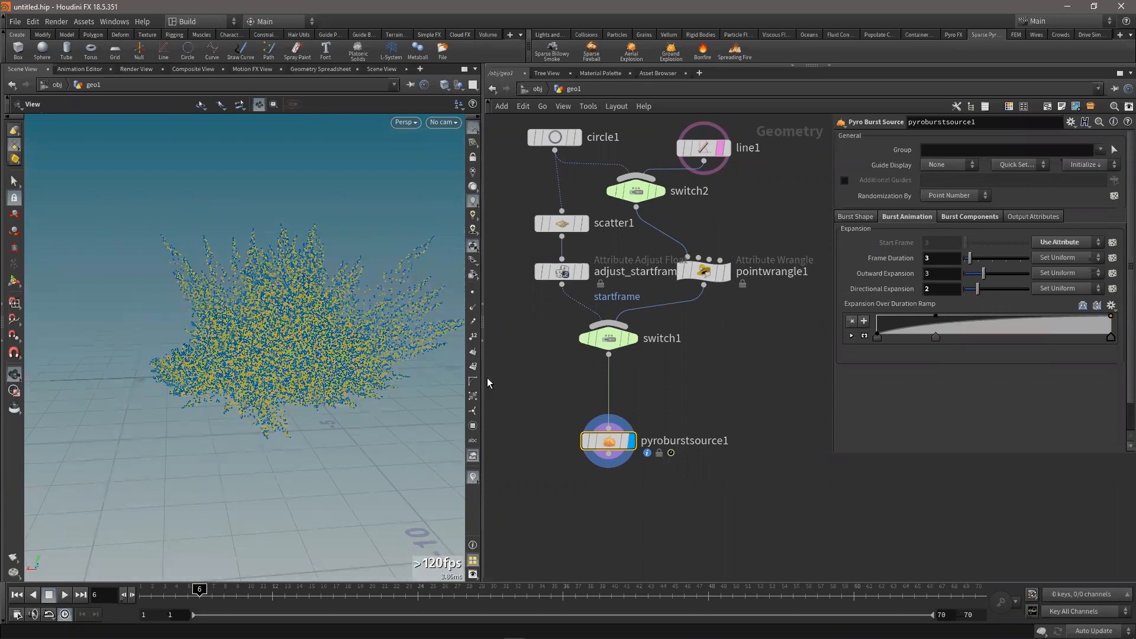
click(223, 602)
mouse_move(203, 603)
mouse_down()
mouse_move(224, 603)
mouse_move(210, 604)
mouse_up()
Set the number of points on the line to 1 so that only one burst is emitted
middle_drag(749, 393, 743, 469)
drag(753, 181, 715, 238)
double_click(930, 199)
text(1)
key(Return)
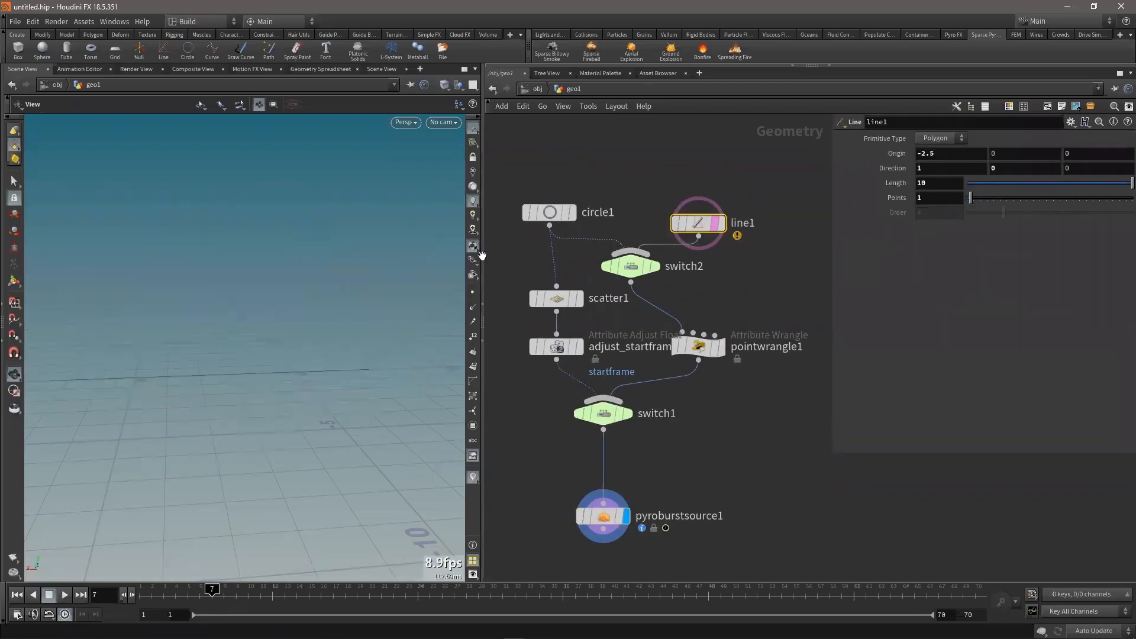
Scrub through the first frames up to frame 5 and examine the single burst's directional growth up close
click(153, 596)
mouse_move(160, 597)
mouse_down()
mouse_move(198, 599)
mouse_move(180, 597)
mouse_up()
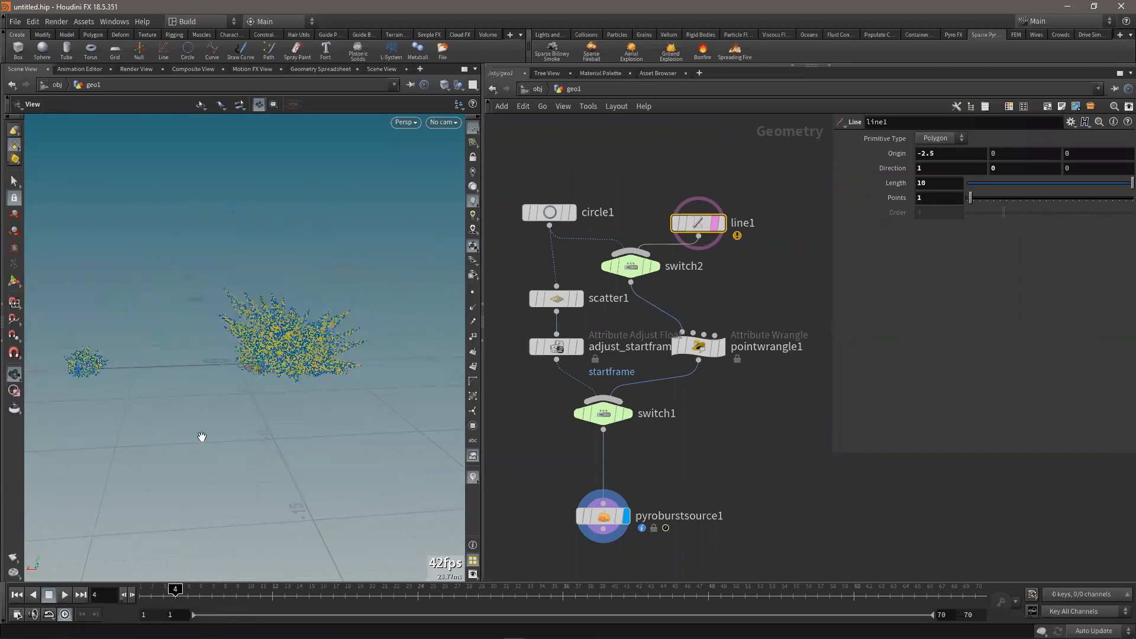
middle_drag(273, 421, 284, 423)
right_drag(284, 424, 271, 381)
middle_drag(271, 380, 228, 381)
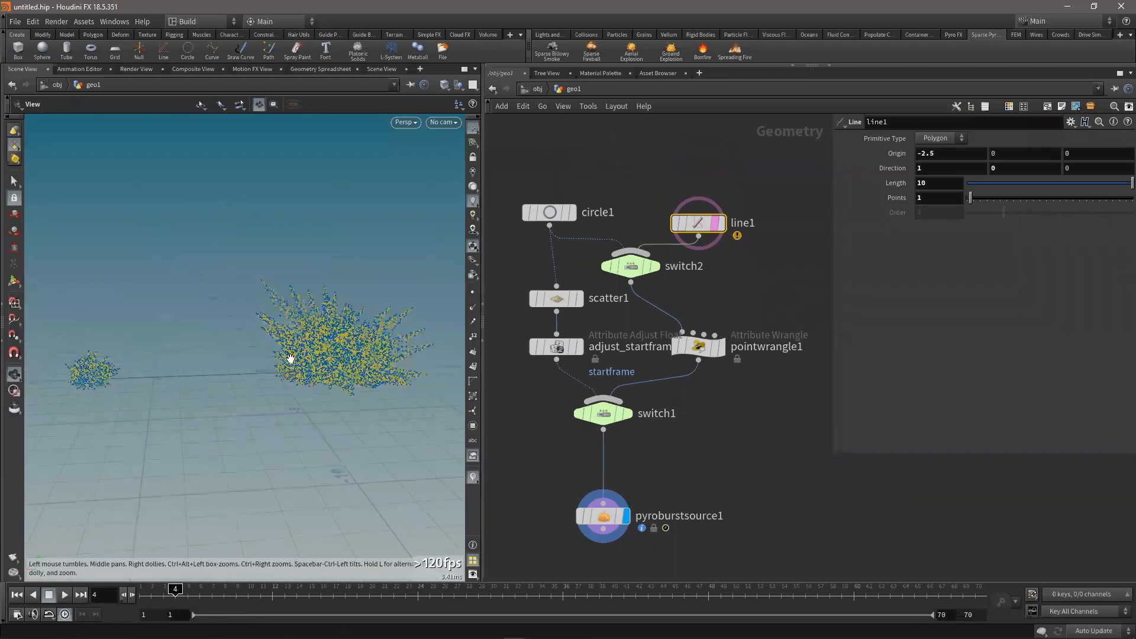
right_drag(228, 382, 350, 393)
middle_drag(350, 393, 344, 458)
drag(152, 598, 188, 600)
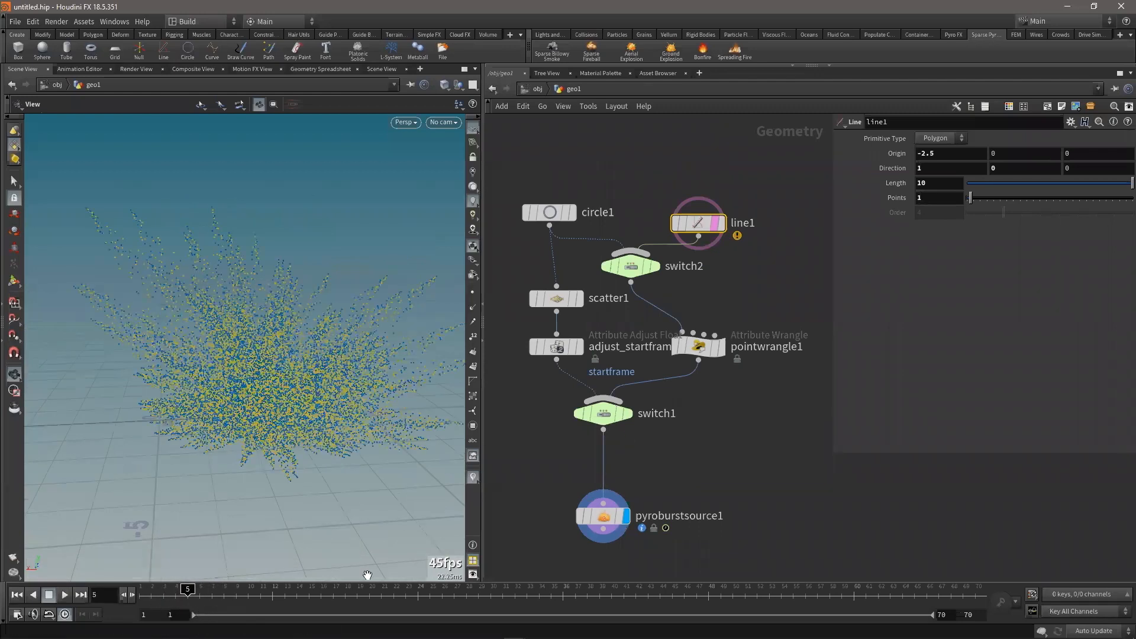
Try a slow start and late rise in the burst source's Expansion Over Duration Ramp, then revert the ramp to its defaults
middle_drag(647, 464, 648, 439)
click(603, 490)
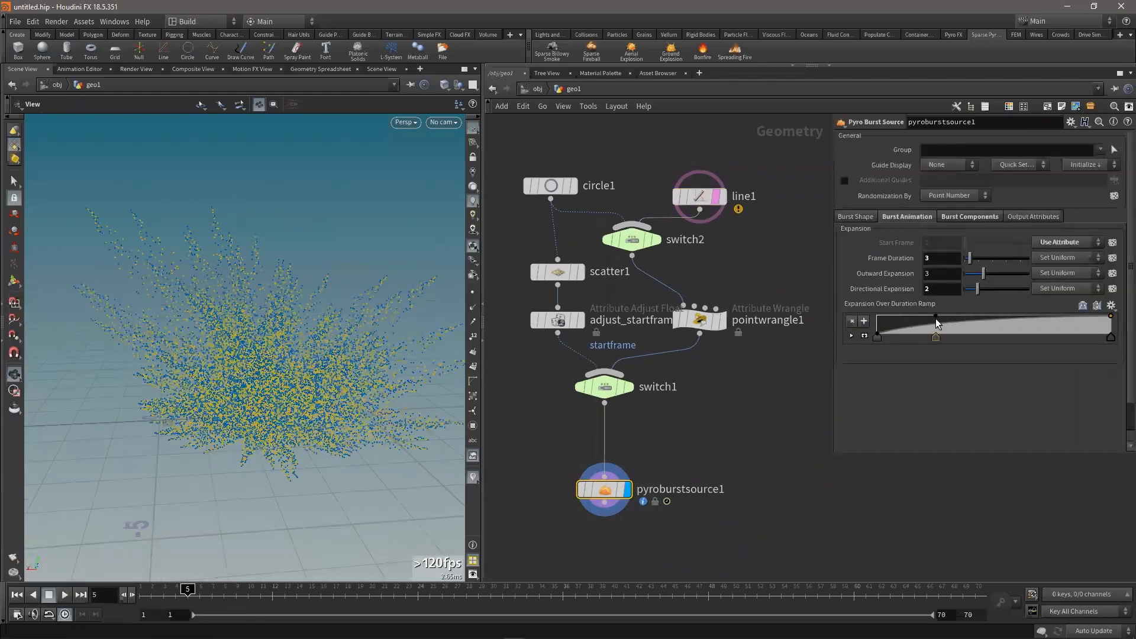
drag(936, 319, 1097, 335)
mouse_move(186, 597)
mouse_down()
mouse_move(157, 603)
mouse_move(200, 605)
mouse_up()
drag(1091, 336, 1063, 313)
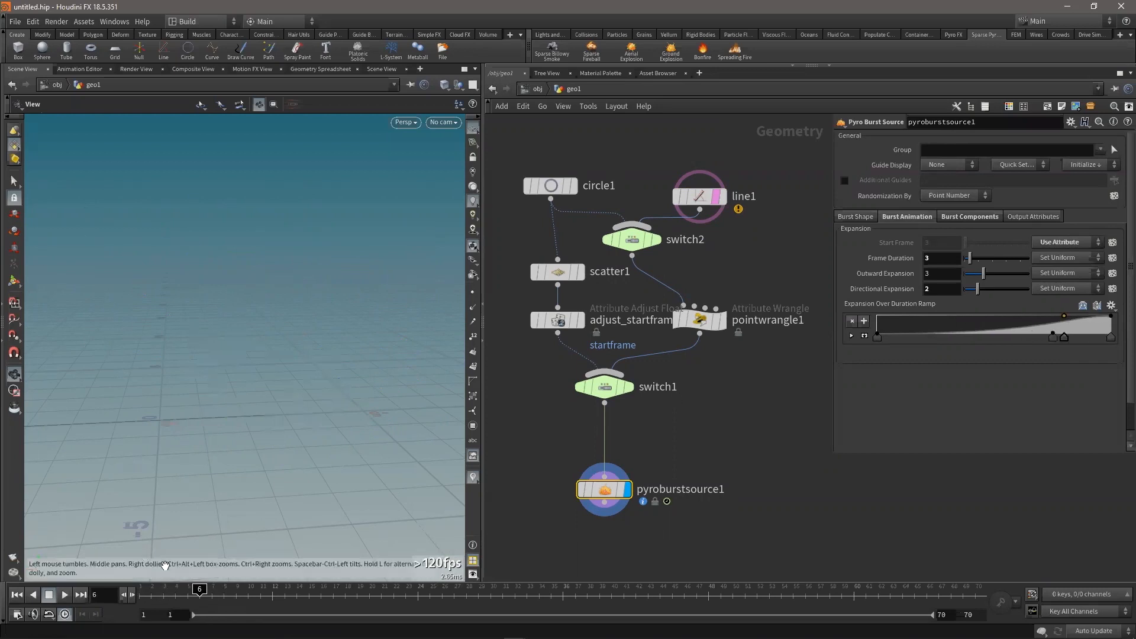
drag(207, 609, 181, 614)
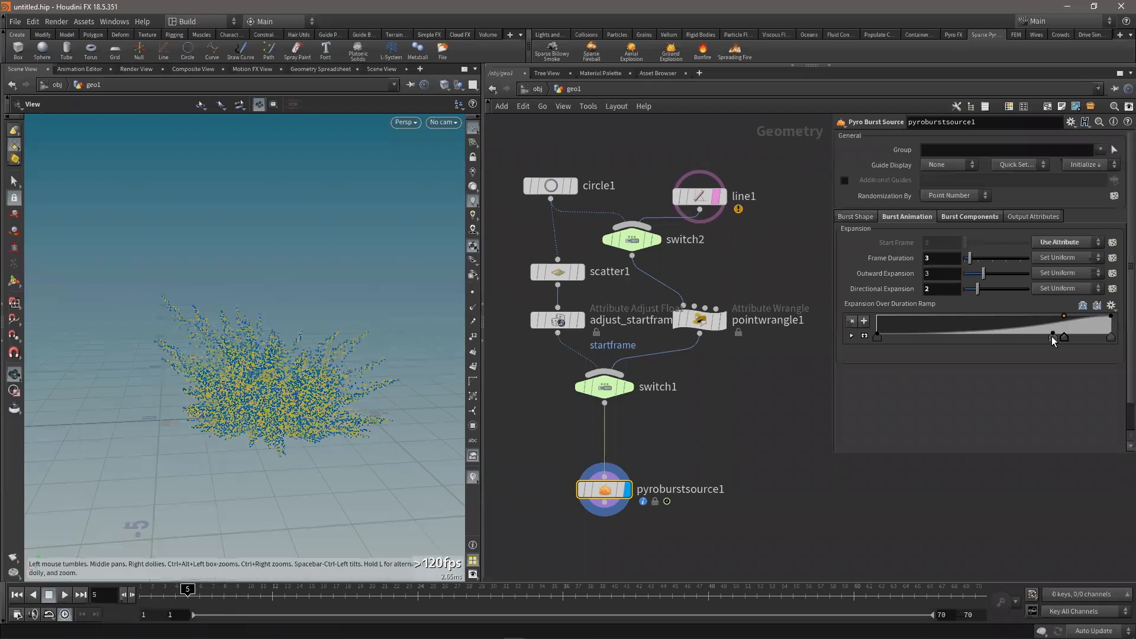
drag(1064, 335, 957, 342)
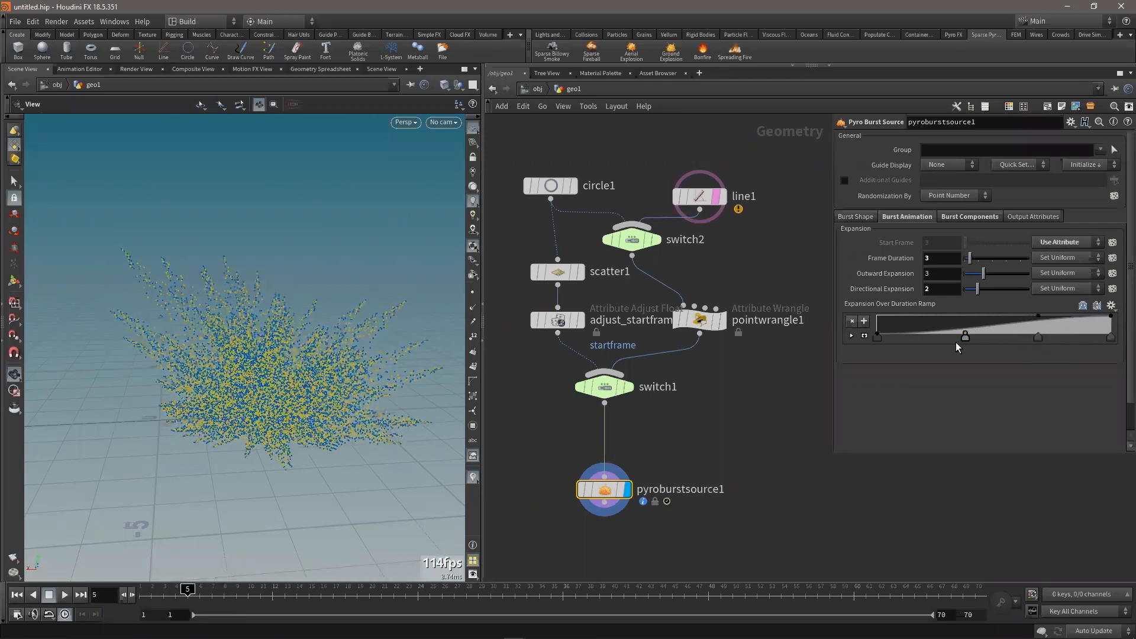
right_click(860, 304)
click(891, 489)
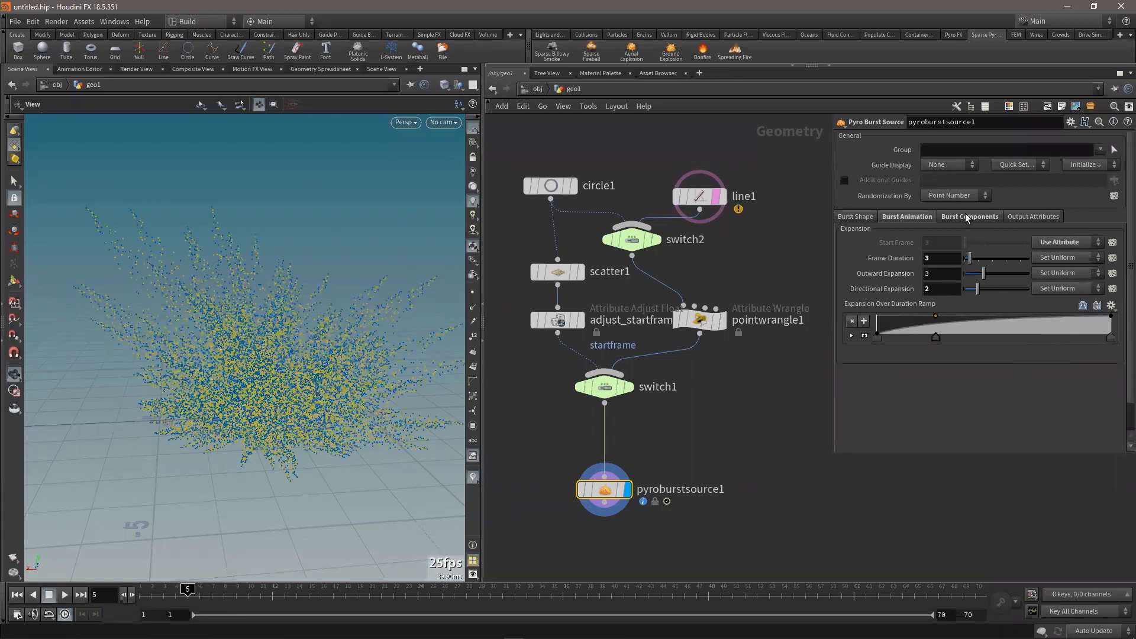
Open the Burst Components settings, inspect the burst source's output attributes at frame 4 and enlarge the parameter area
click(967, 216)
scroll(257, 326, down, 3)
mouse_move(187, 591)
mouse_down()
mouse_move(155, 592)
mouse_move(175, 592)
mouse_up()
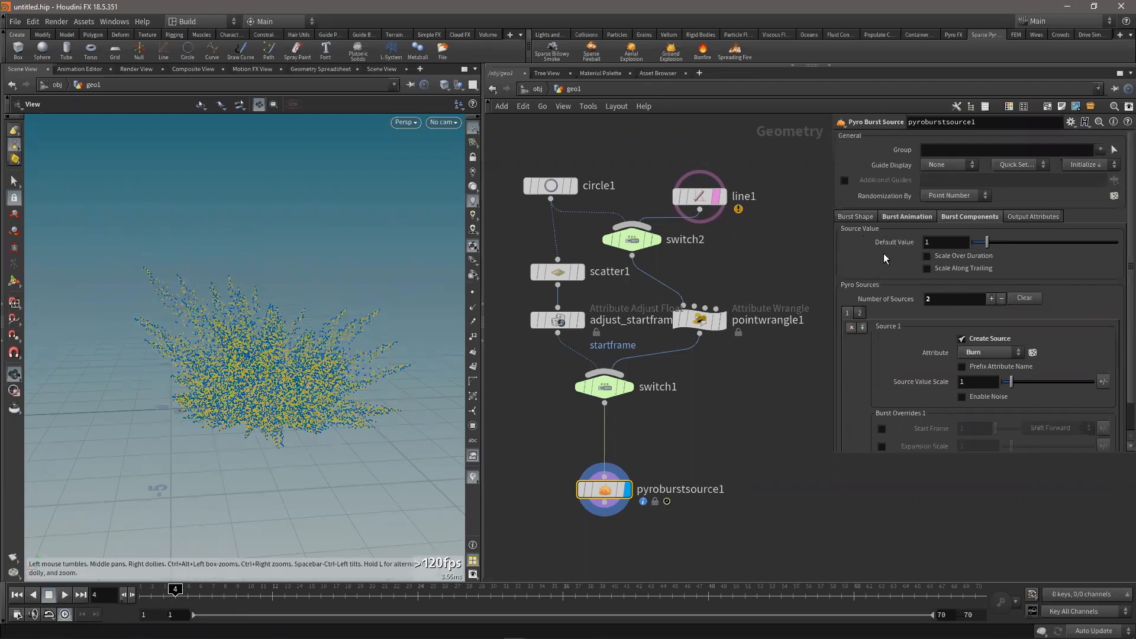
middle_click(604, 491)
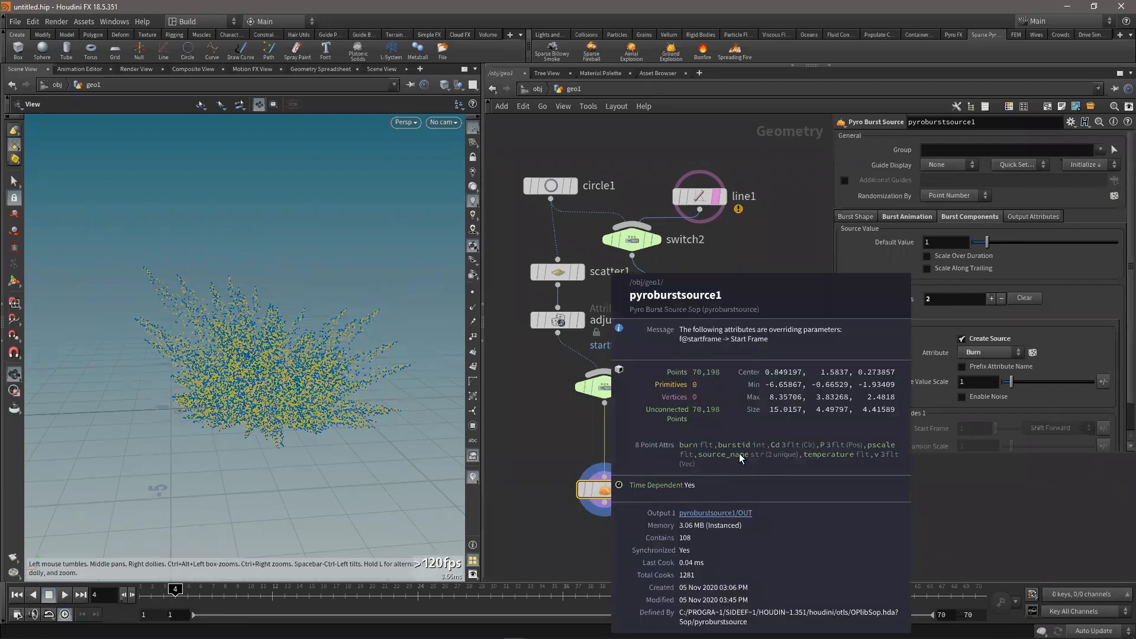
scroll(300, 358, down, 2)
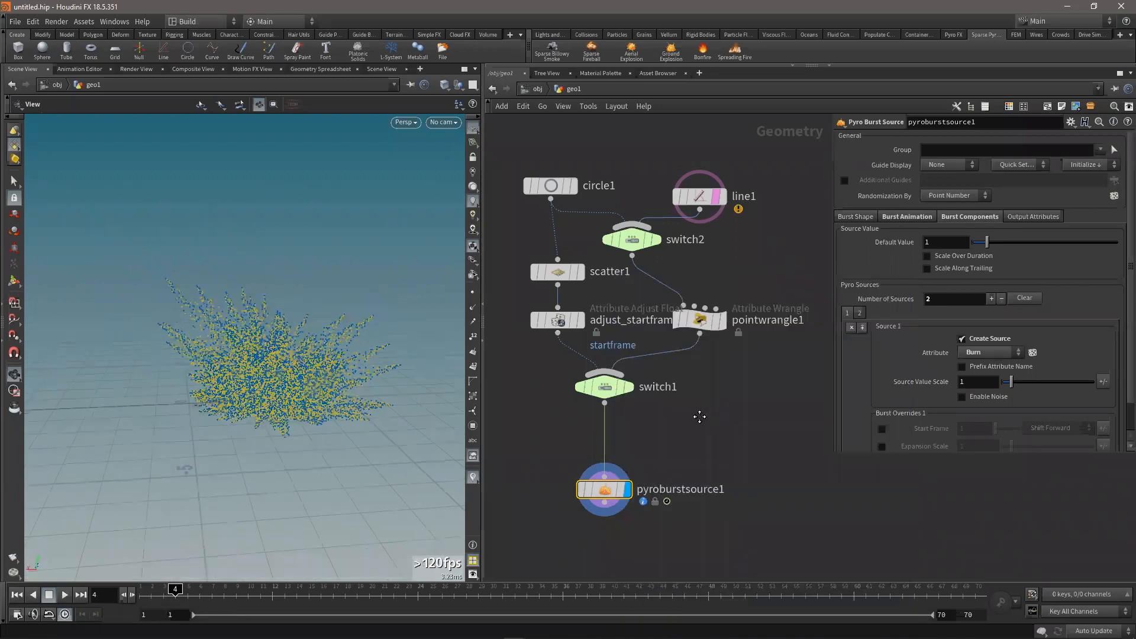
middle_drag(699, 418, 700, 342)
drag(866, 461, 863, 531)
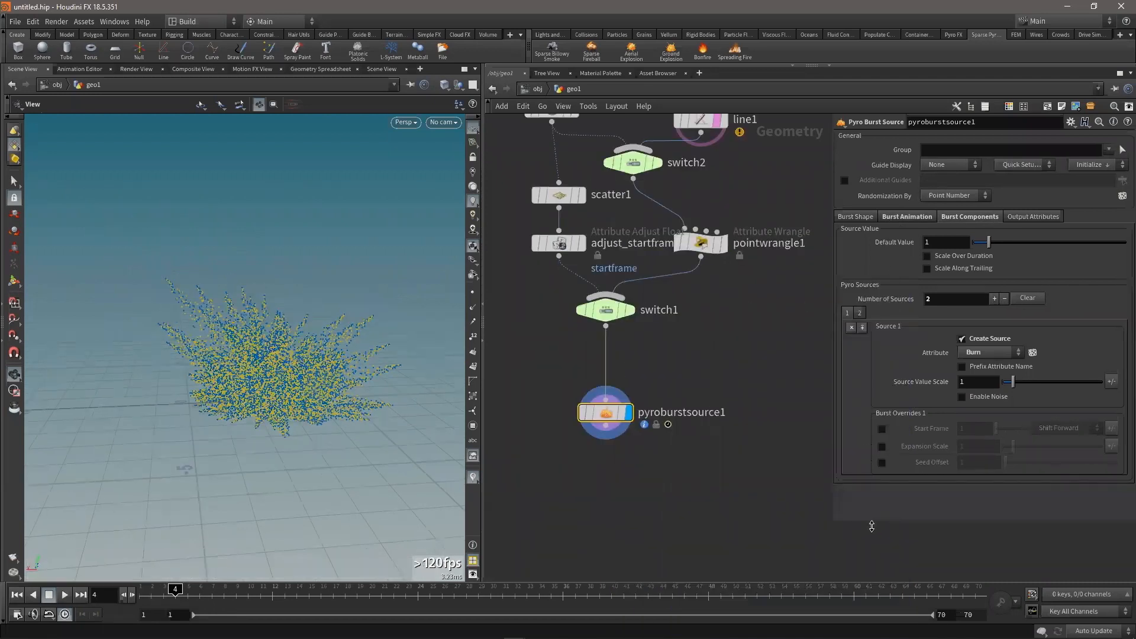
Disable Create Source for the Temperature source, compare the points with it on and off, and return to the Burn source
click(860, 313)
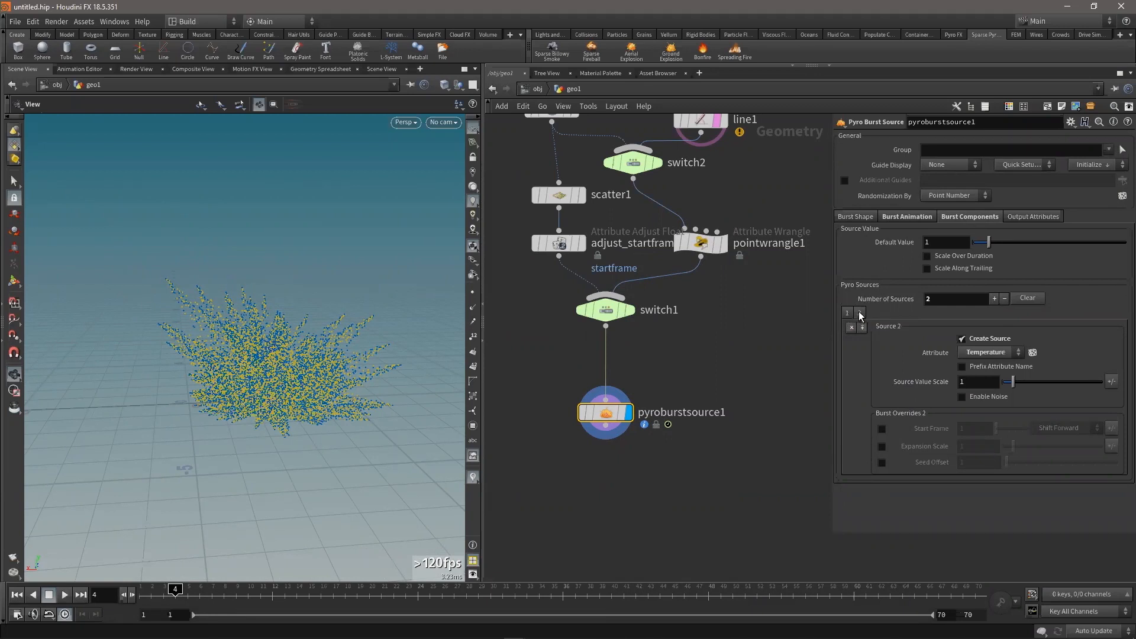
click(988, 339)
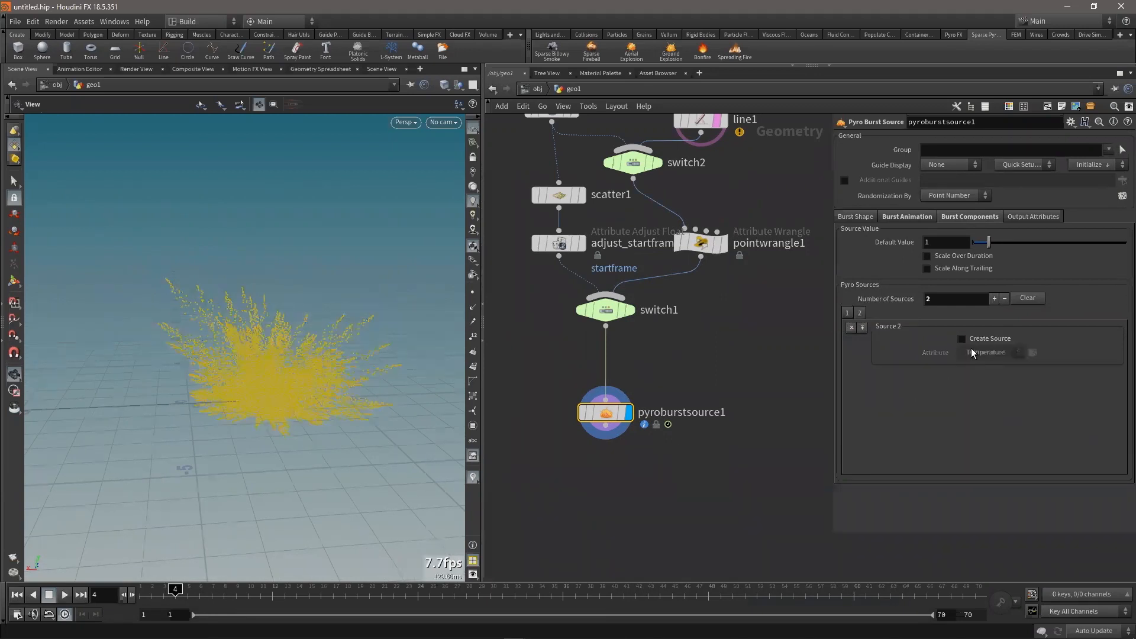
drag(279, 368, 491, 298)
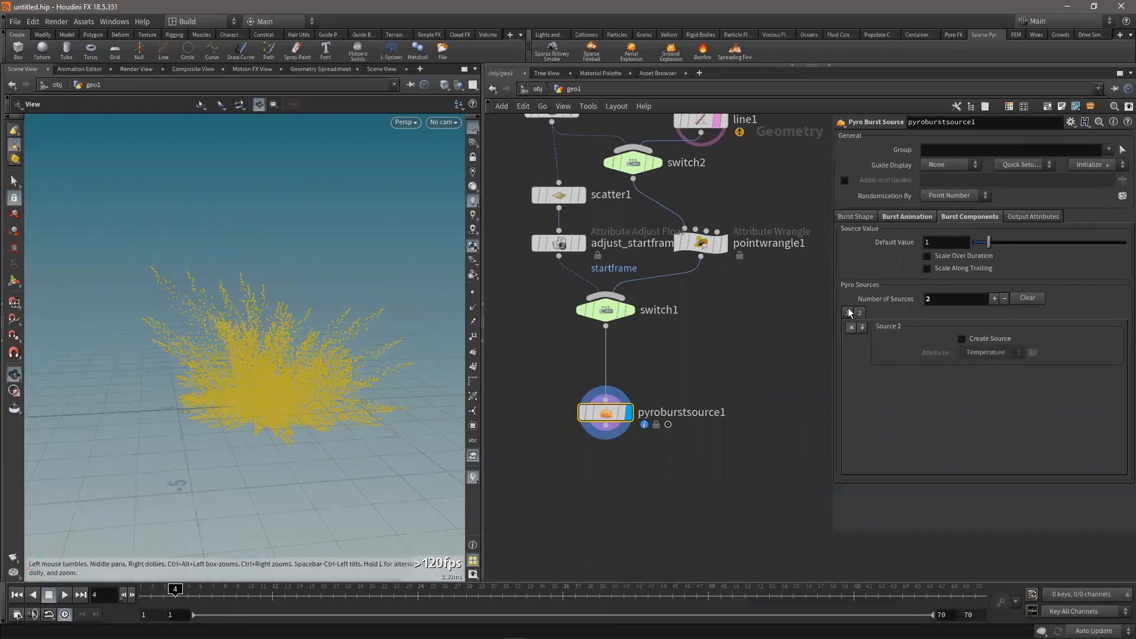
click(981, 338)
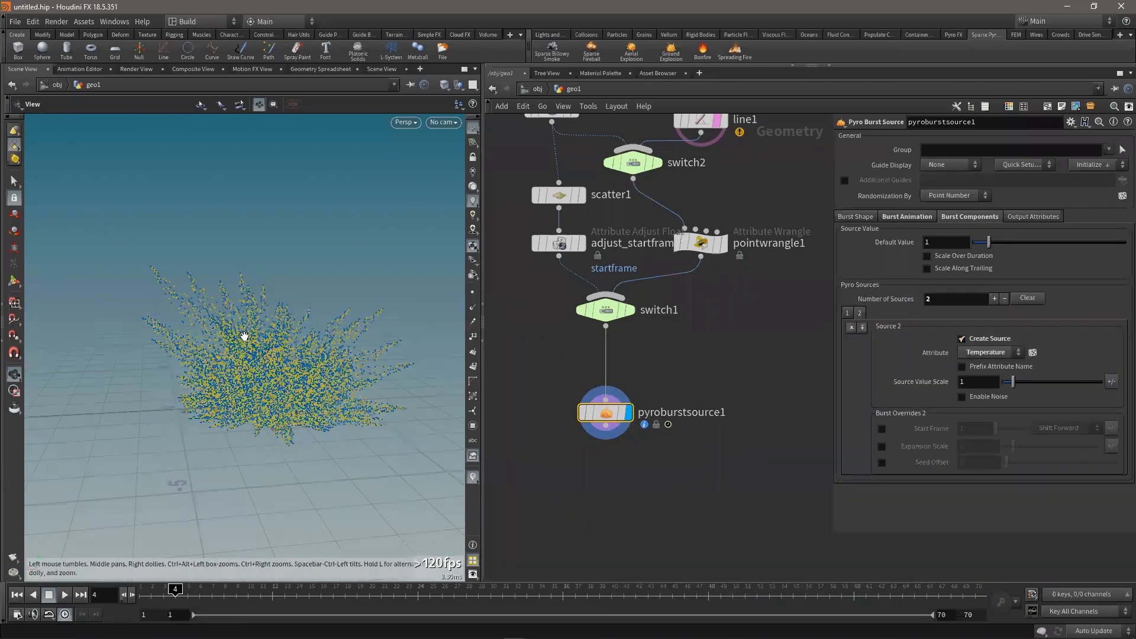
click(990, 338)
click(848, 312)
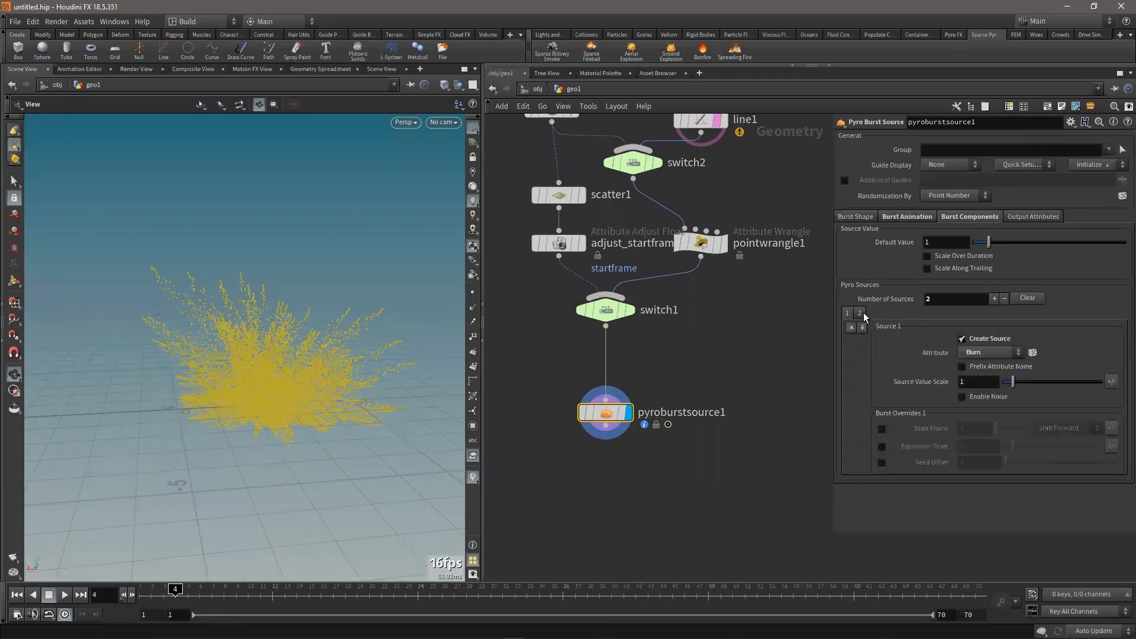
Enable noise on the Burn source, with an amplitude of 0.5 and a size of 0.174
drag(287, 328, 277, 301)
mouse_move(174, 593)
mouse_down()
mouse_move(188, 602)
mouse_move(175, 594)
mouse_up()
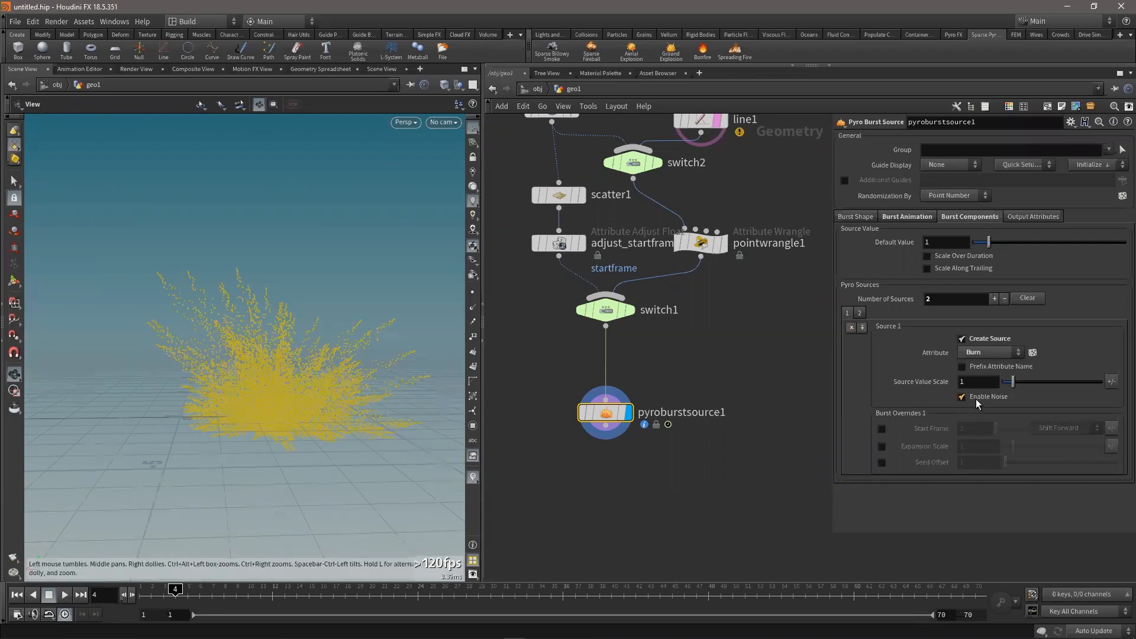
drag(234, 302, 382, 332)
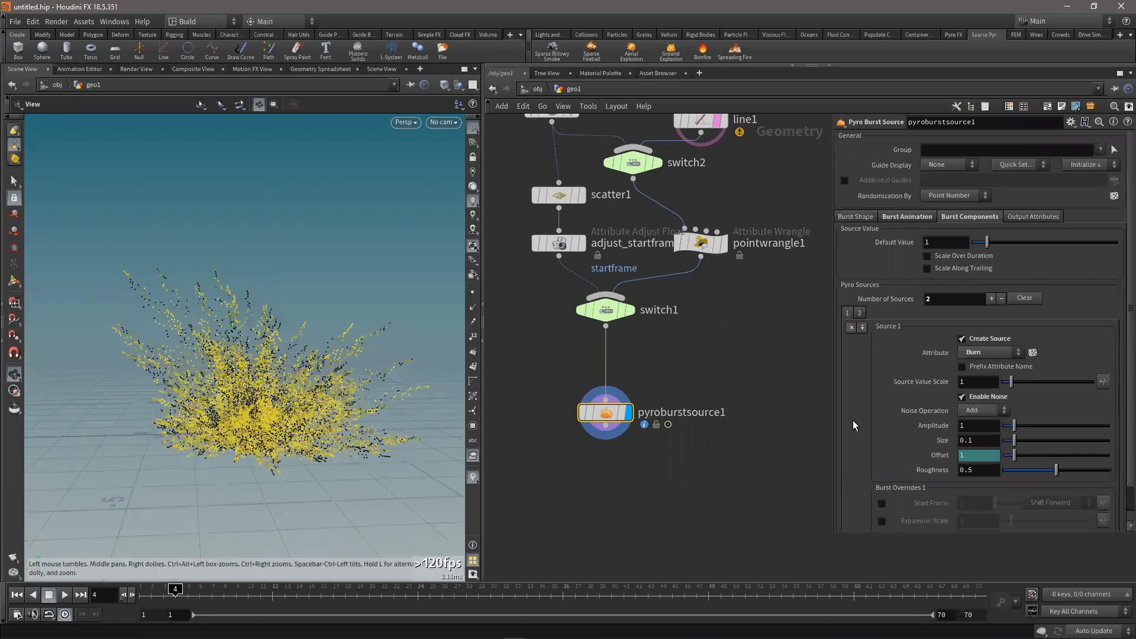
drag(971, 426, 940, 426)
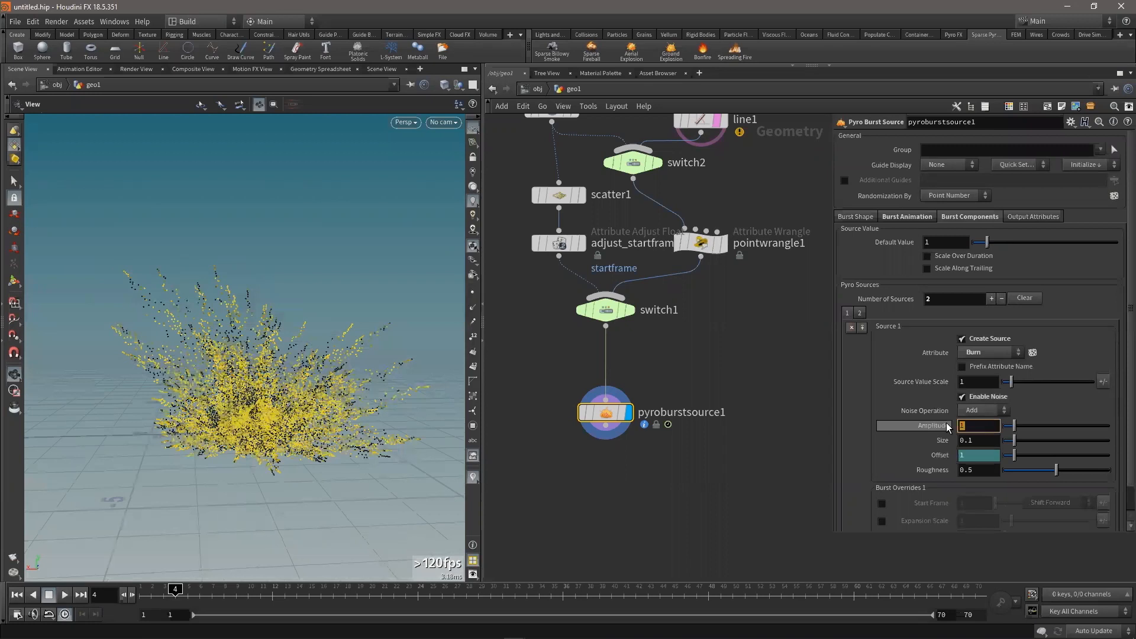
key(Return)
scroll(304, 368, up, 1)
drag(304, 367, 327, 346)
drag(396, 374, 409, 365)
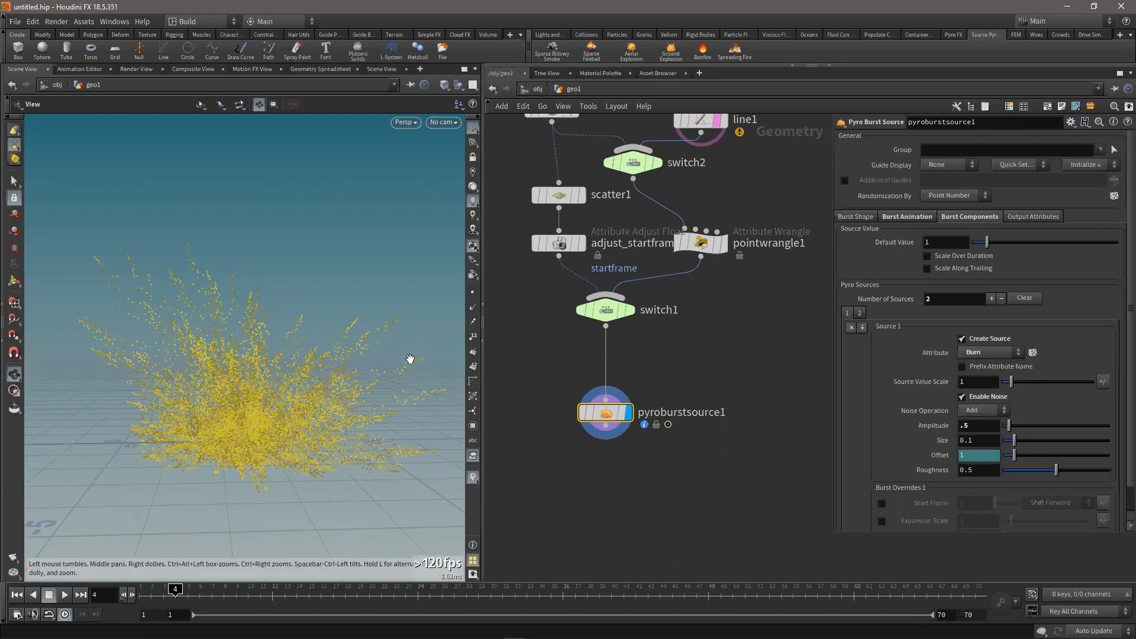
drag(1016, 445, 1025, 448)
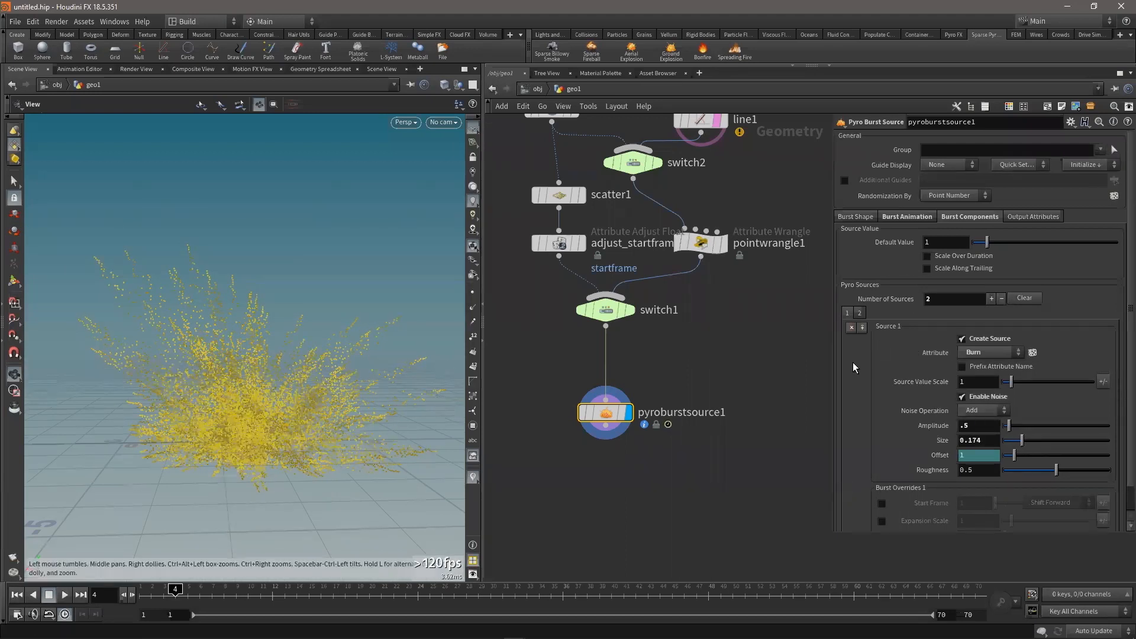
Enable Scale Over Duration for the burst's source value
click(948, 258)
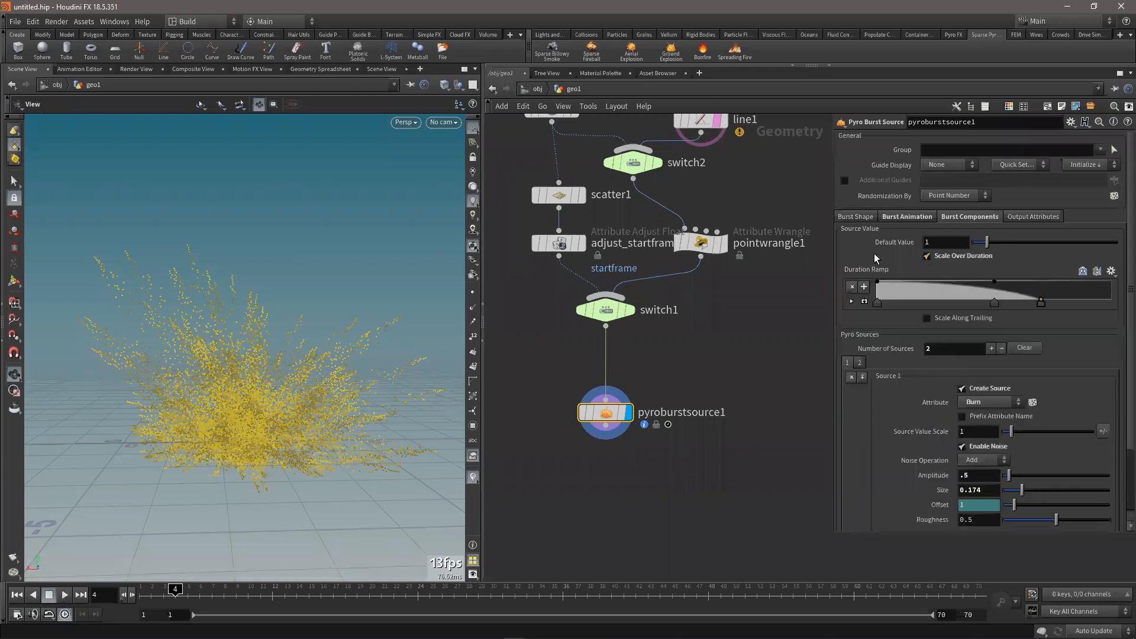
Try stretching the end of the source value's Duration Ramp at frames 4 and 5, and undo the ramp changes
mouse_move(168, 593)
mouse_down()
mouse_move(199, 601)
mouse_move(175, 594)
mouse_up()
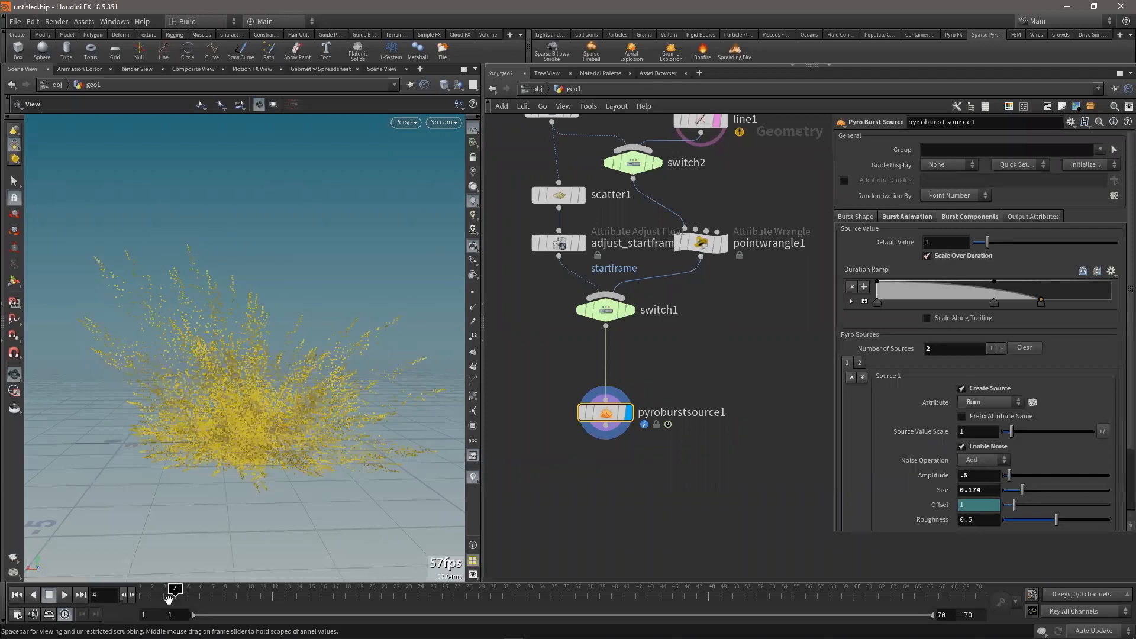
drag(1041, 303, 1103, 304)
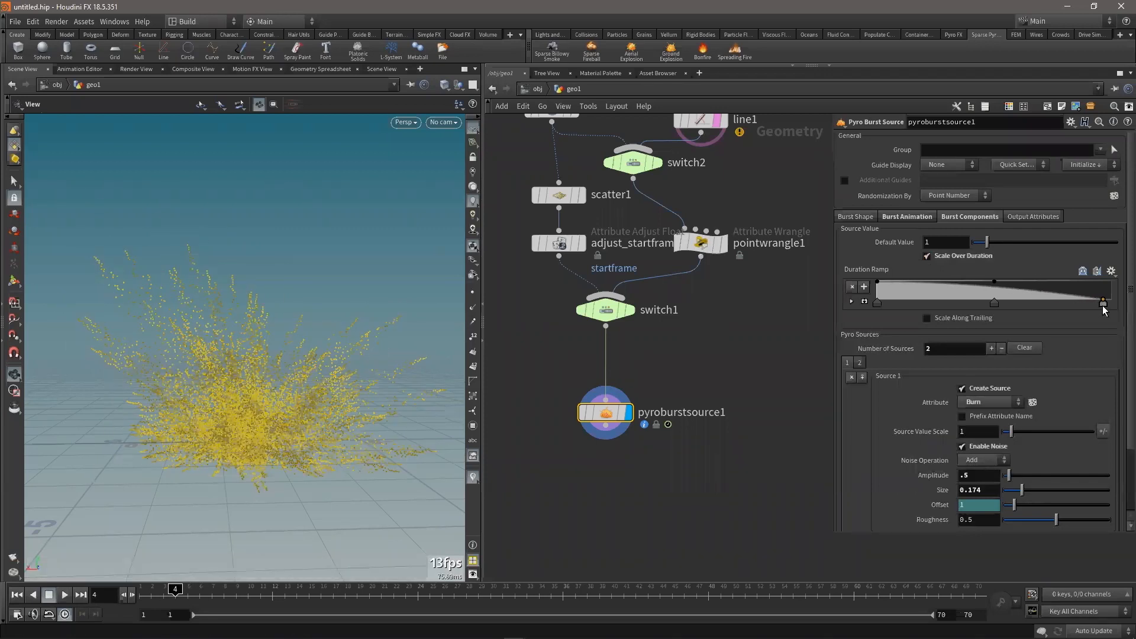
mouse_move(188, 596)
mouse_down()
mouse_move(200, 599)
mouse_move(188, 598)
mouse_up()
drag(1106, 304, 1056, 306)
key(ctrl+z)
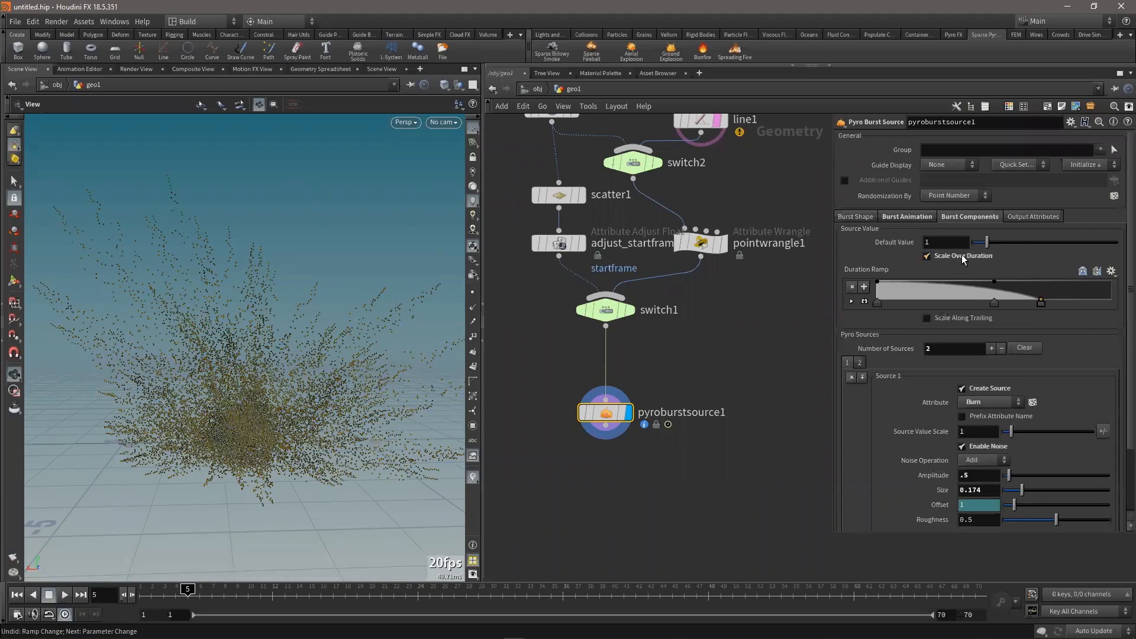
Disable Scale Over Duration, enable Scale Along Trailing for the source value, and examine the burst points up to frame 5
click(927, 256)
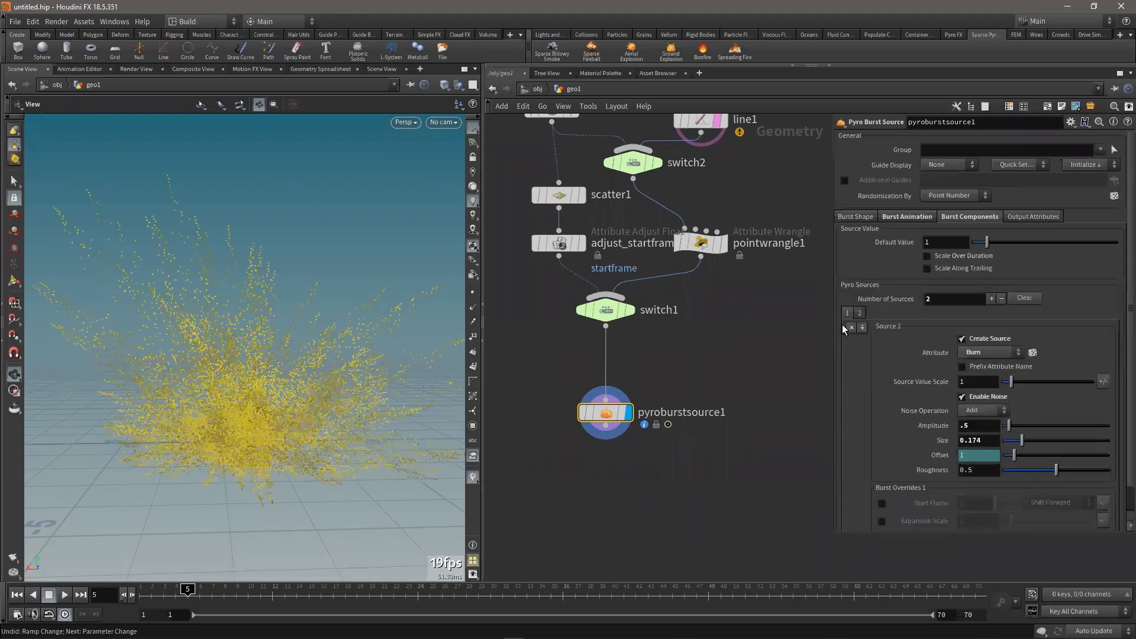
click(943, 269)
drag(355, 381, 259, 410)
middle_drag(259, 410, 258, 409)
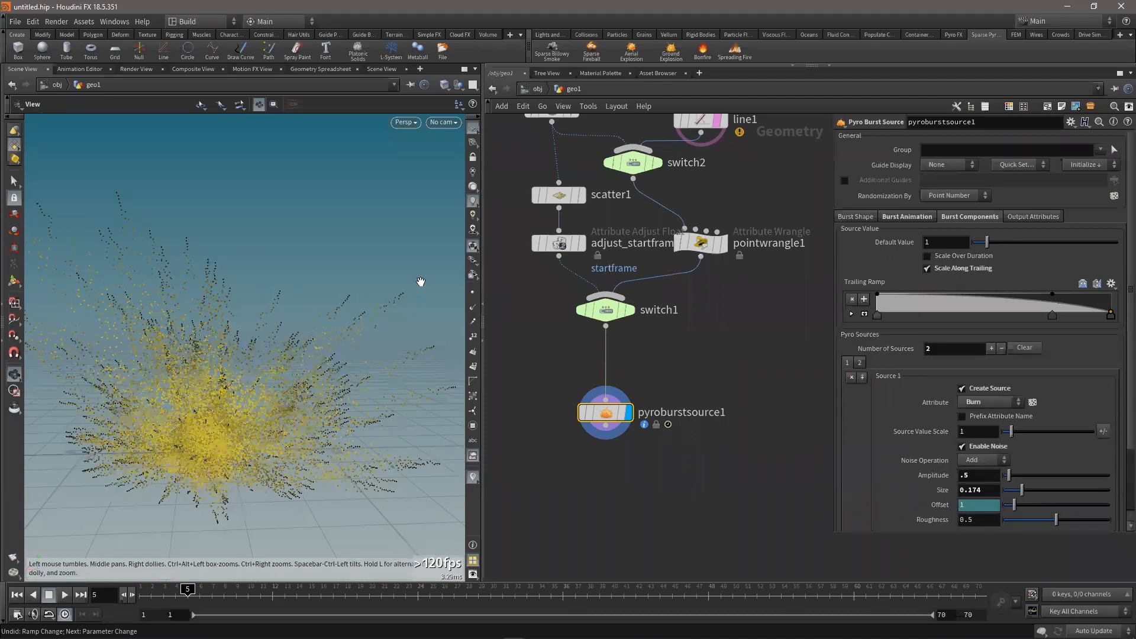
drag(149, 599, 188, 597)
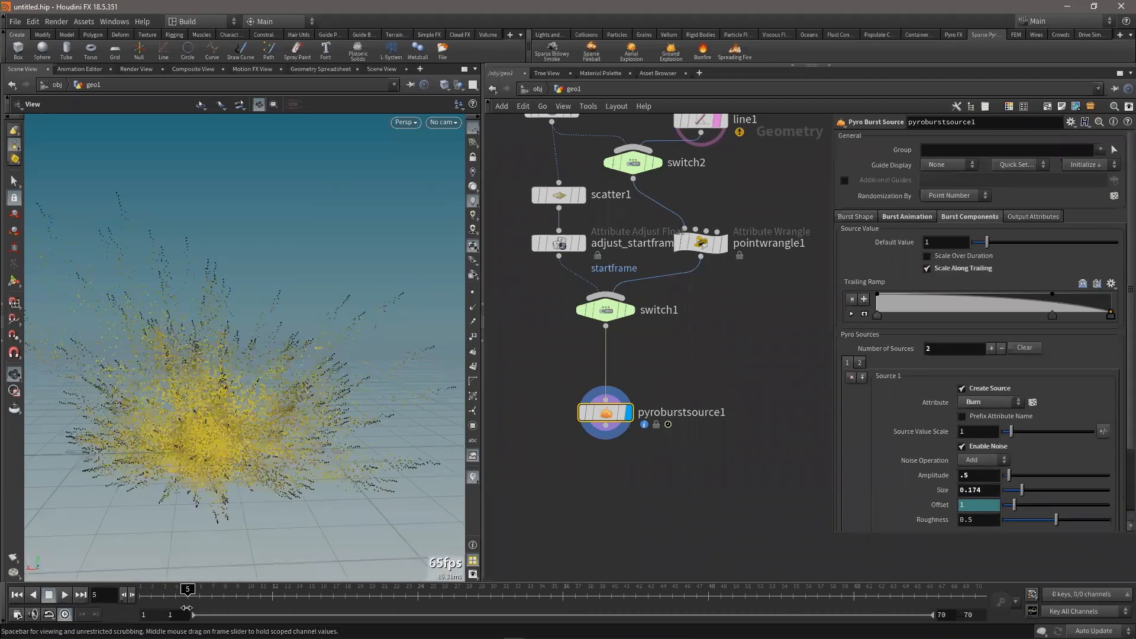
Re-enable Scale Over Duration alongside Scale Along Trailing and inspect the burst points at frame 4
click(954, 257)
mouse_move(188, 600)
mouse_down()
mouse_move(165, 599)
mouse_move(175, 599)
mouse_up()
drag(250, 398, 309, 357)
drag(226, 380, 178, 350)
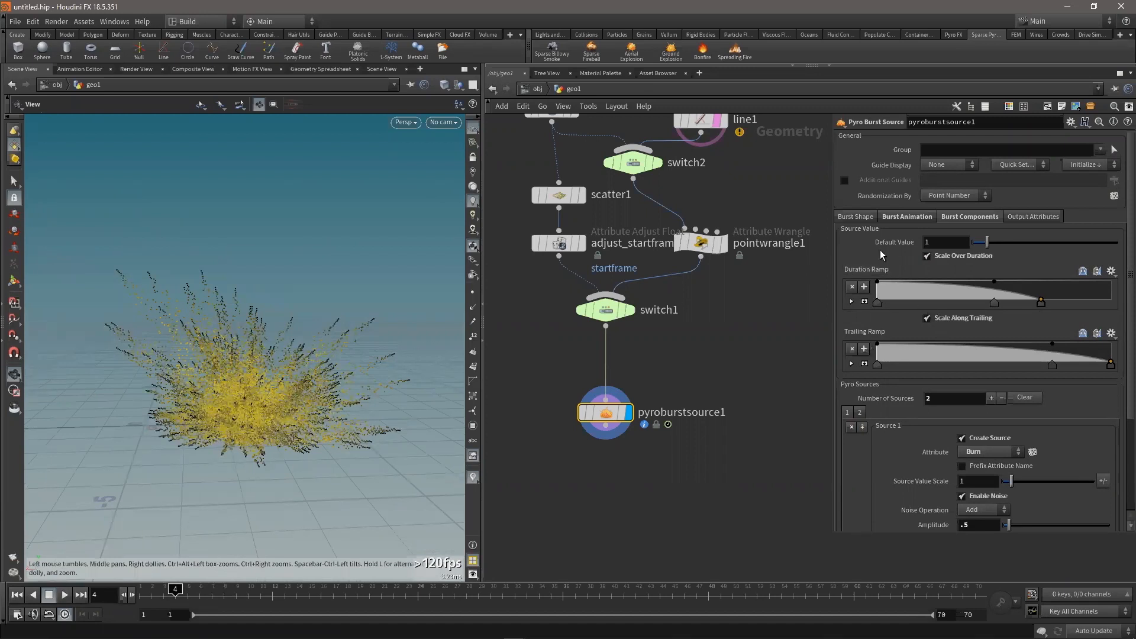
Turn Create Source back on for the Temperature source and check the burst points at frame 4
scroll(907, 384, down, 5)
click(861, 287)
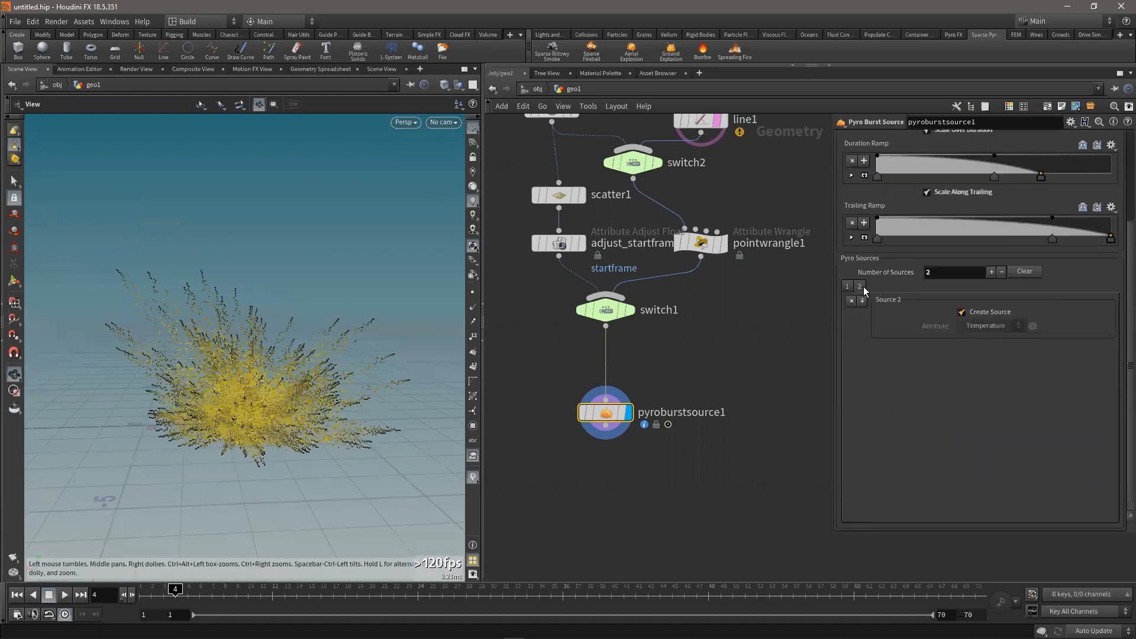
mouse_move(157, 601)
mouse_down()
mouse_move(187, 601)
mouse_move(155, 590)
mouse_move(175, 590)
mouse_up()
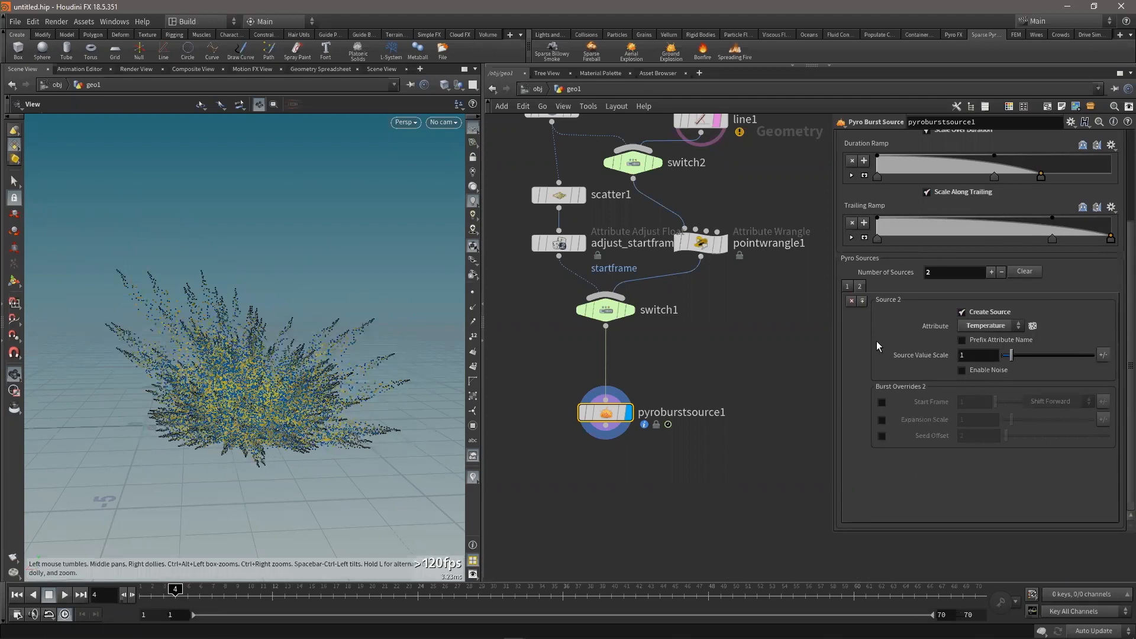
Enable Add Velocity Noise in the burst source's output attributes
scroll(876, 341, up, 5)
click(1035, 218)
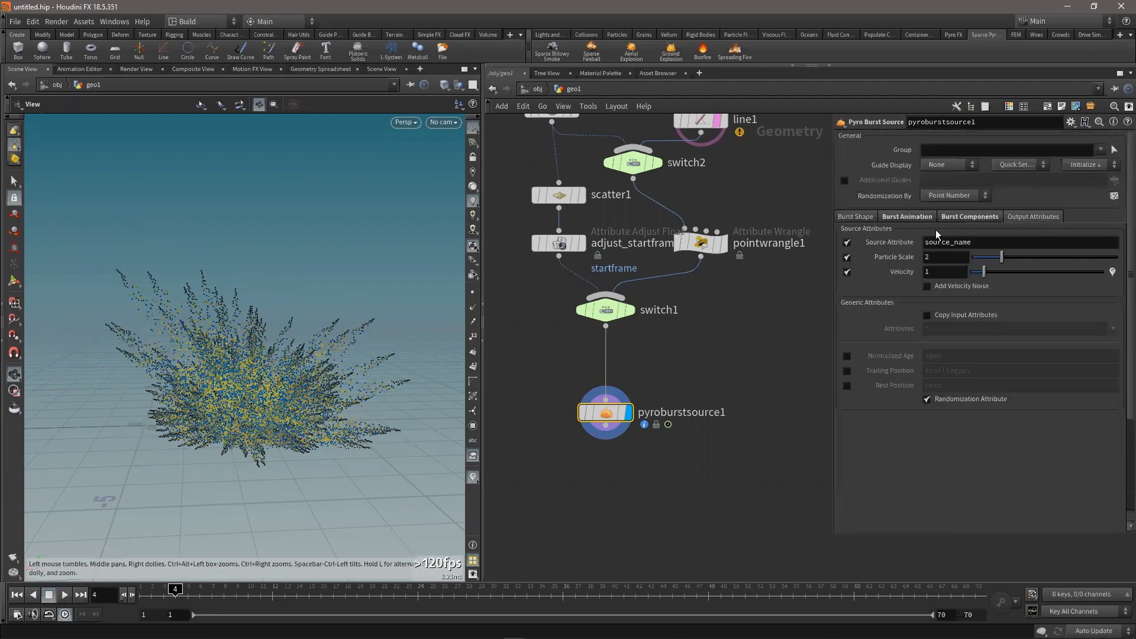
click(927, 286)
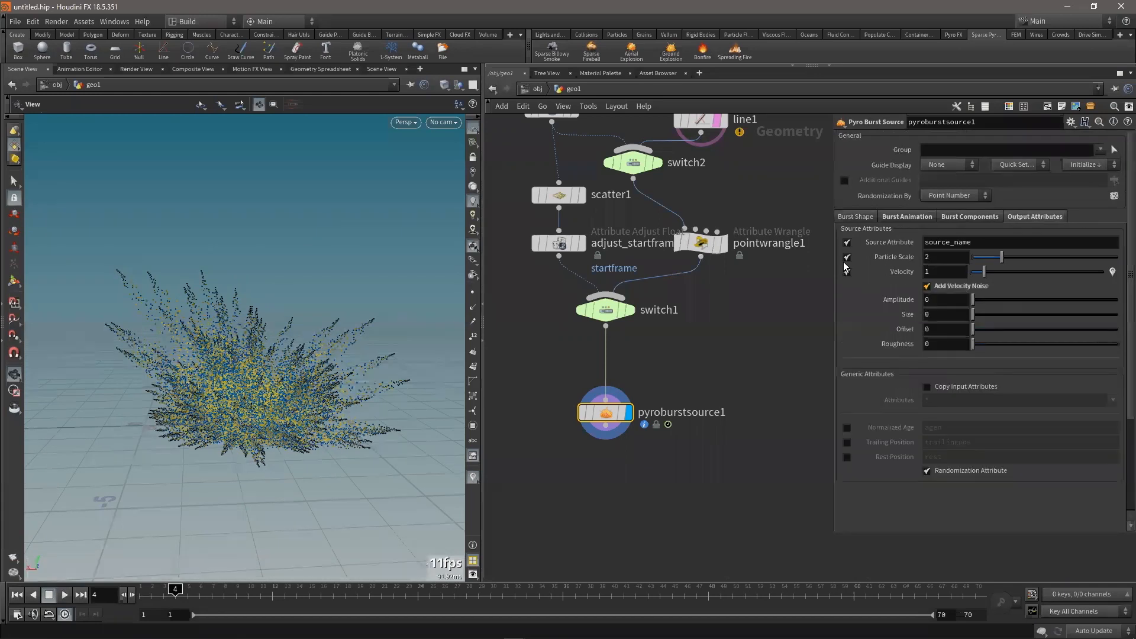
Display the point velocity trails, compare them with velocity noise on and off, and hide the trails again
click(473, 325)
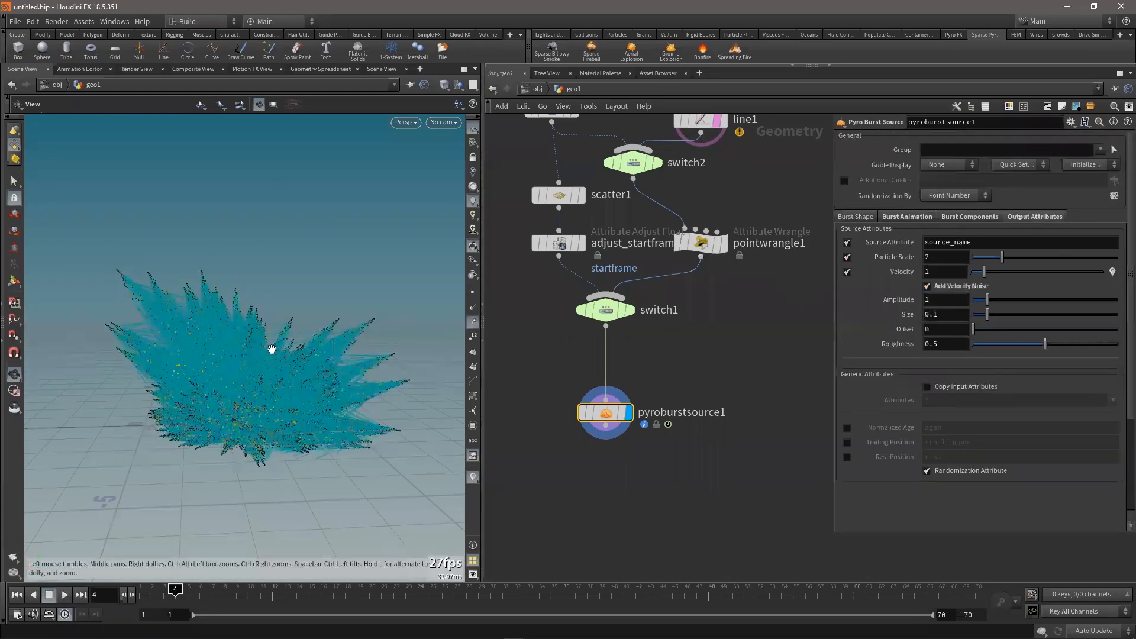
scroll(342, 348, up, 4)
click(961, 288)
click(961, 287)
click(961, 286)
click(960, 286)
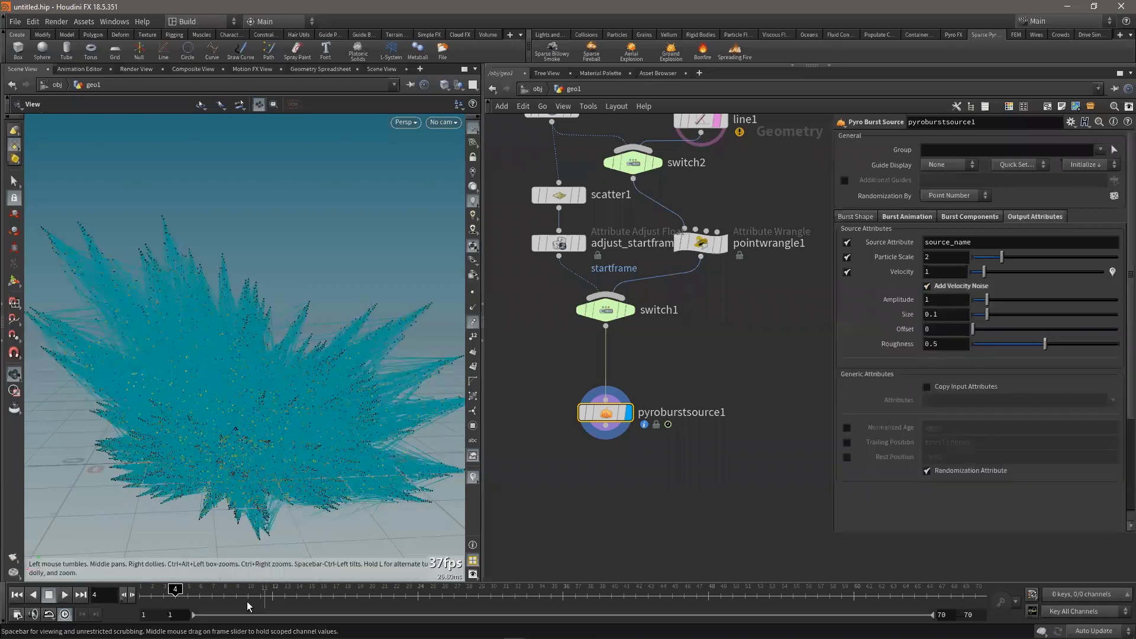
mouse_move(989, 301)
mouse_down()
mouse_move(1021, 300)
mouse_move(988, 300)
mouse_up()
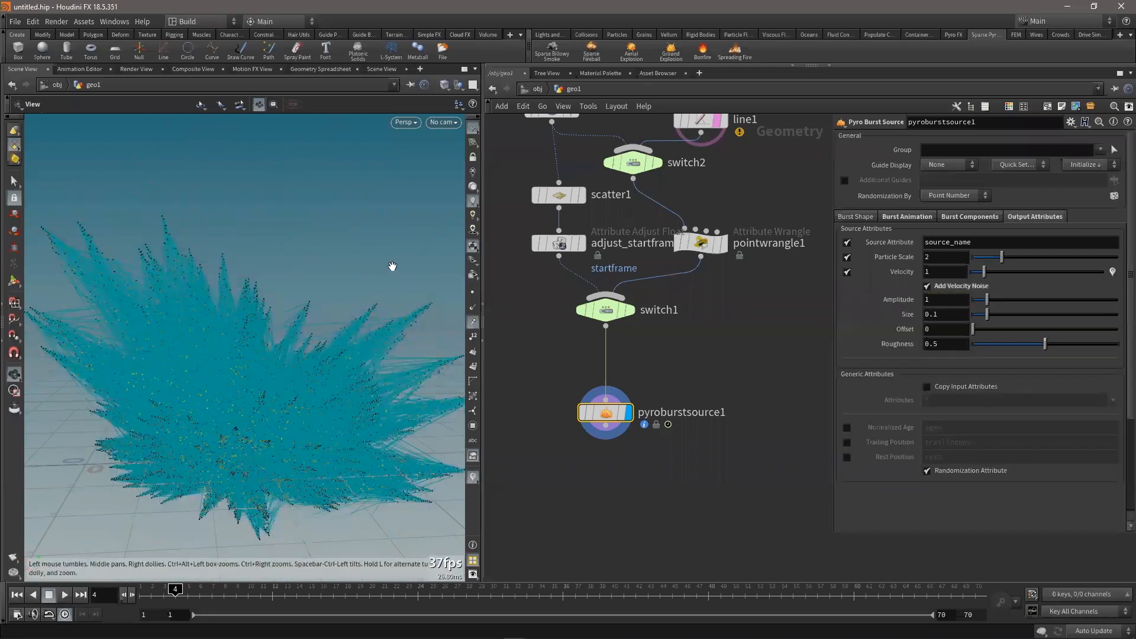
click(473, 324)
Set the number of points on line1 to 6 and play the burst animation
scroll(613, 350, down, 6)
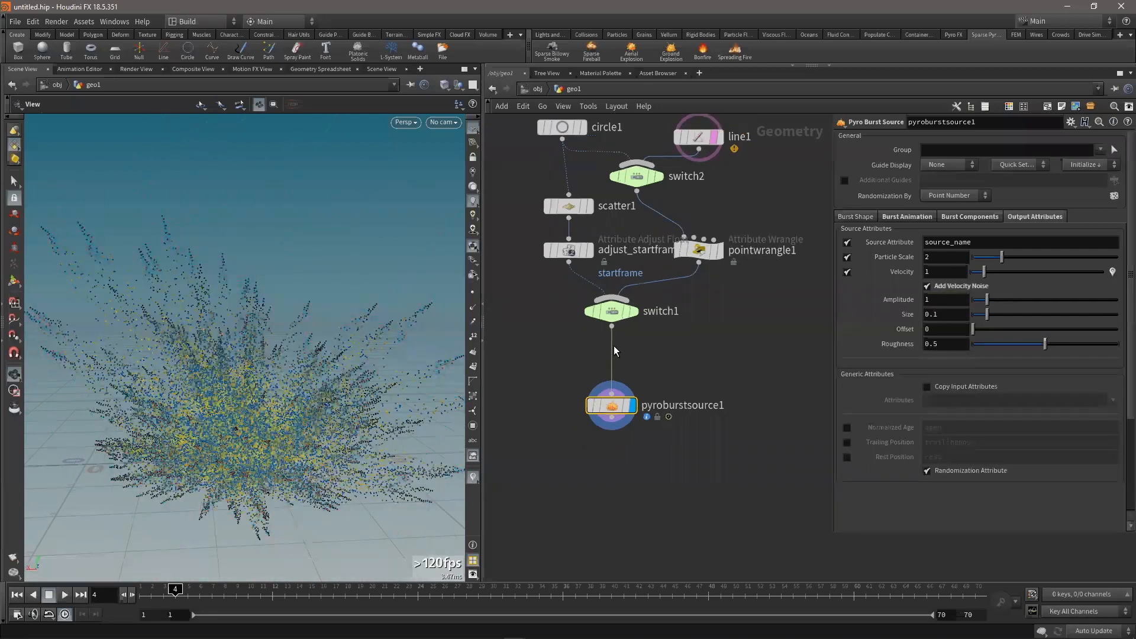
key(Up)
key(Up)
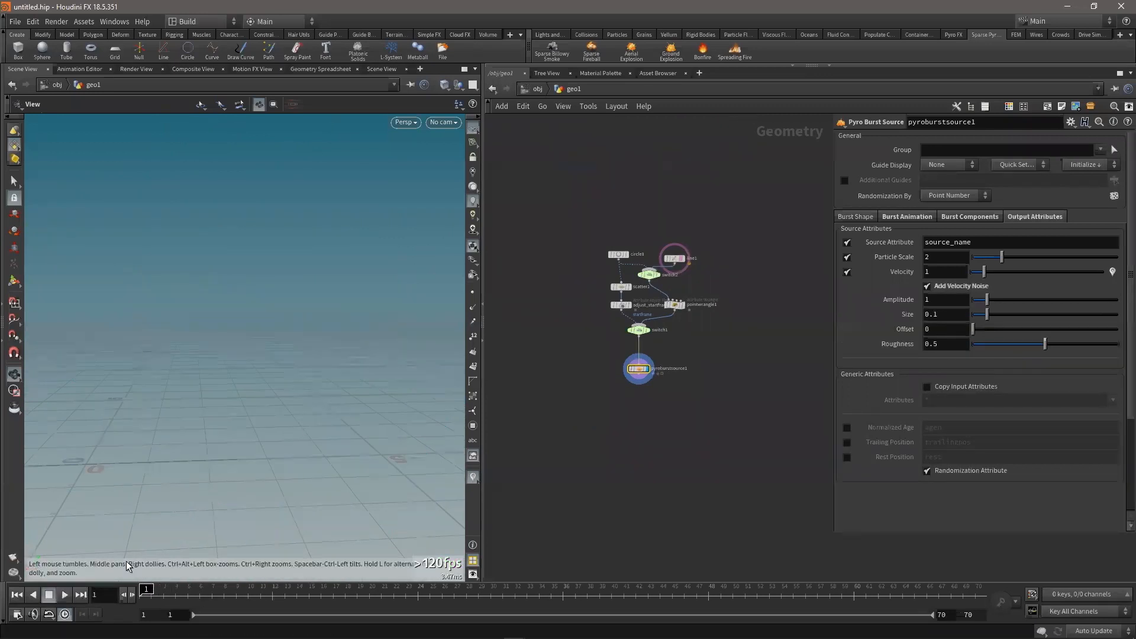
click(675, 259)
text(6)
key(Return)
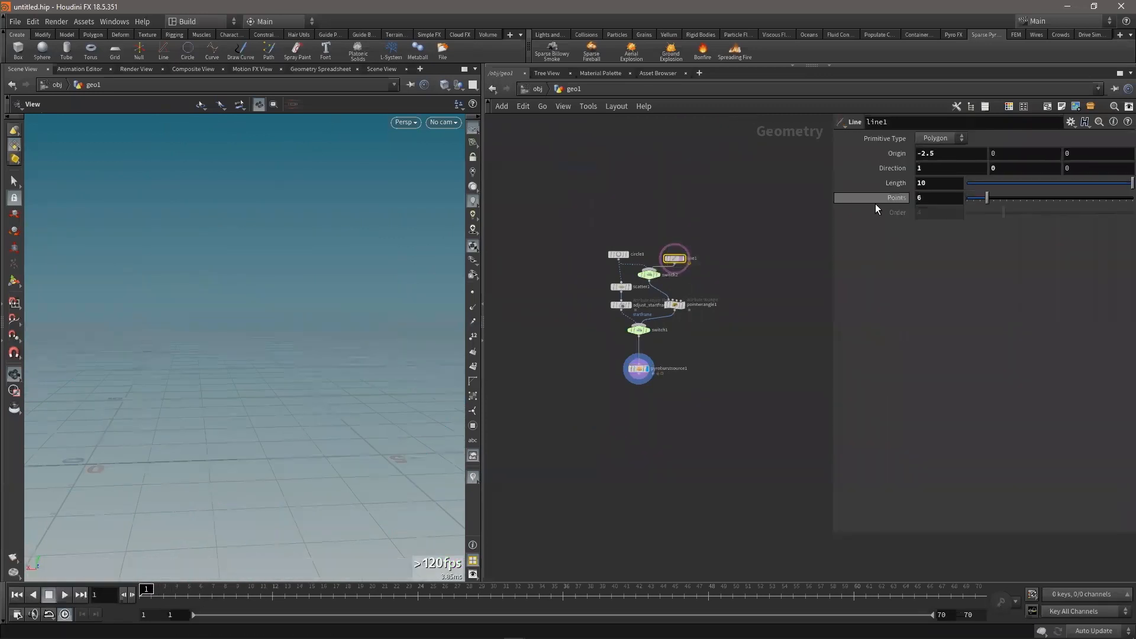
key(Up)
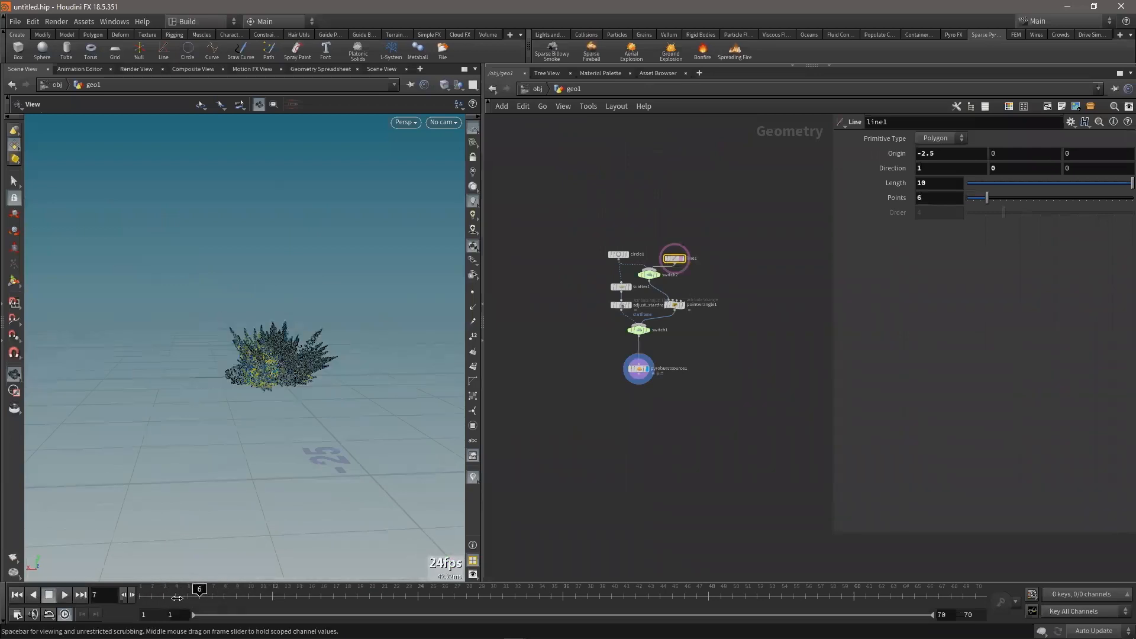
Save the scene on the Desktop as bang2Webinar
key(ctrl+shift+s)
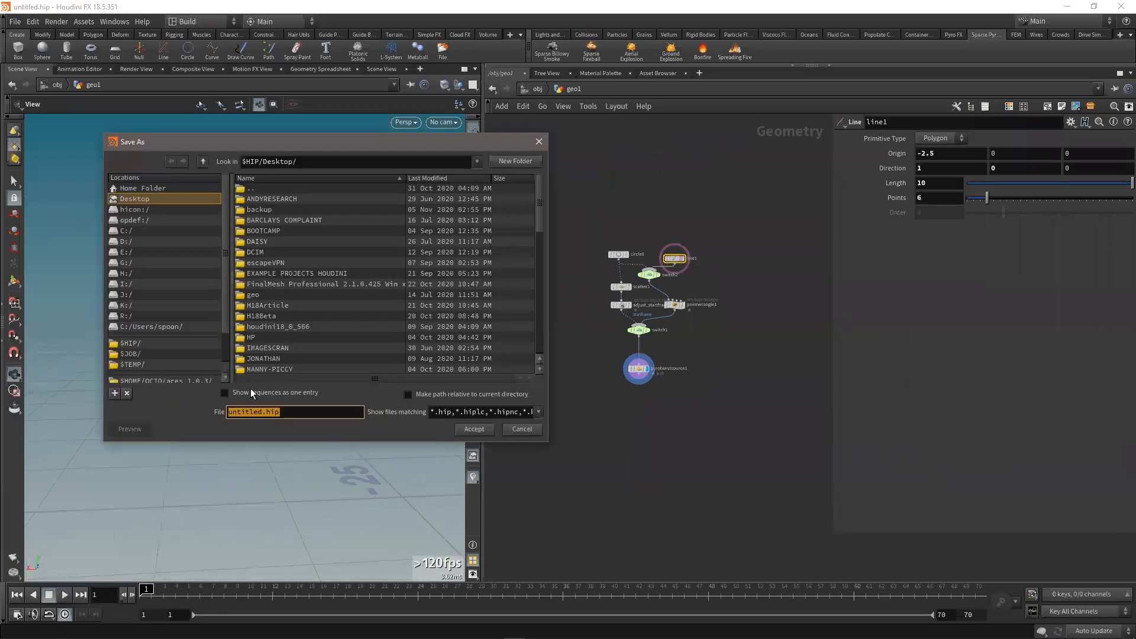
click(263, 413)
text(bang2Webinar)
key(Return)
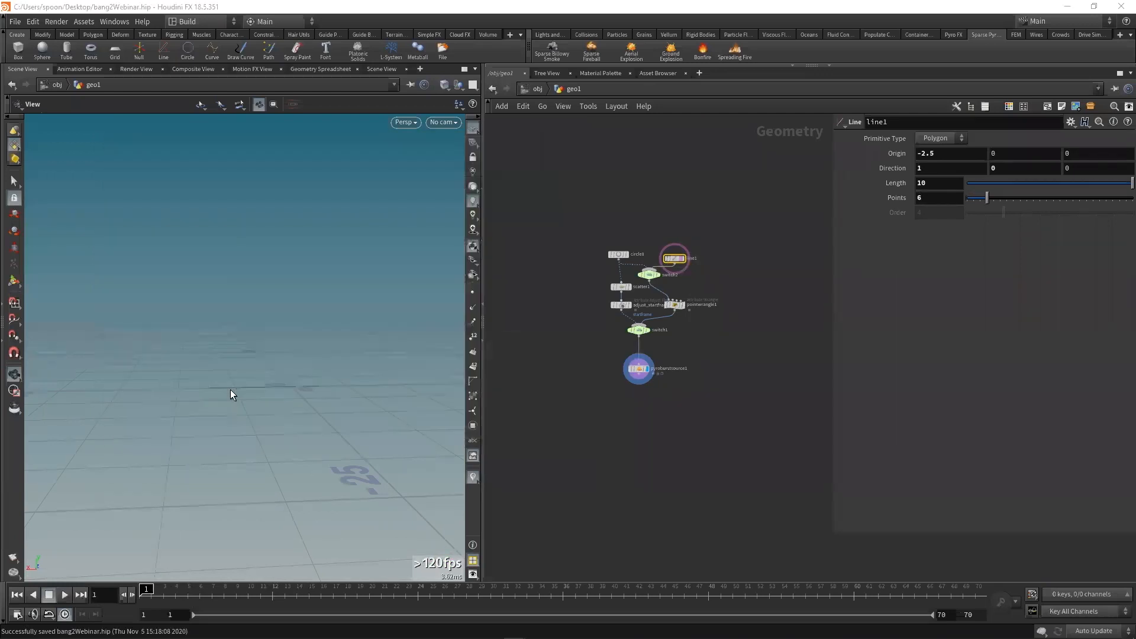
Spread out the input nodes above the burst source in the network, play the burst, and return to frame 1
scroll(727, 227, up, 5)
drag(510, 300, 521, 235)
drag(620, 309, 644, 259)
middle_drag(566, 345, 575, 278)
drag(575, 278, 605, 276)
middle_drag(694, 306, 709, 267)
key(Up)
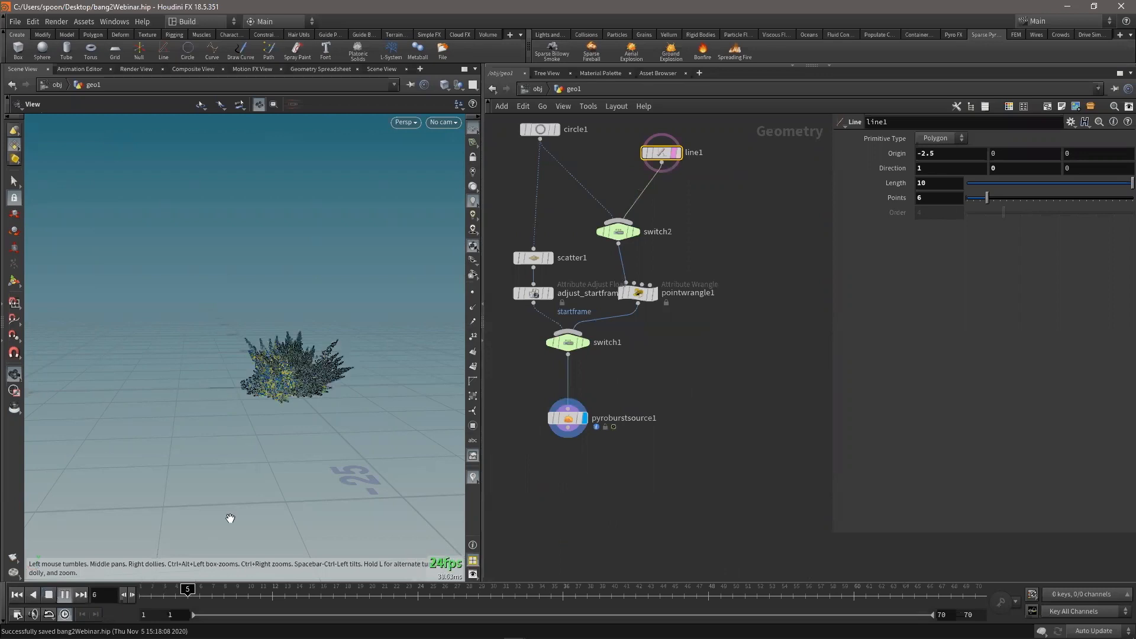
mouse_move(161, 593)
mouse_down()
mouse_move(263, 597)
mouse_move(141, 598)
mouse_up()
Select pyroburstsource1 and widen its parameter area
drag(671, 506, 610, 364)
scroll(610, 402, up, 3)
middle_drag(651, 353, 618, 364)
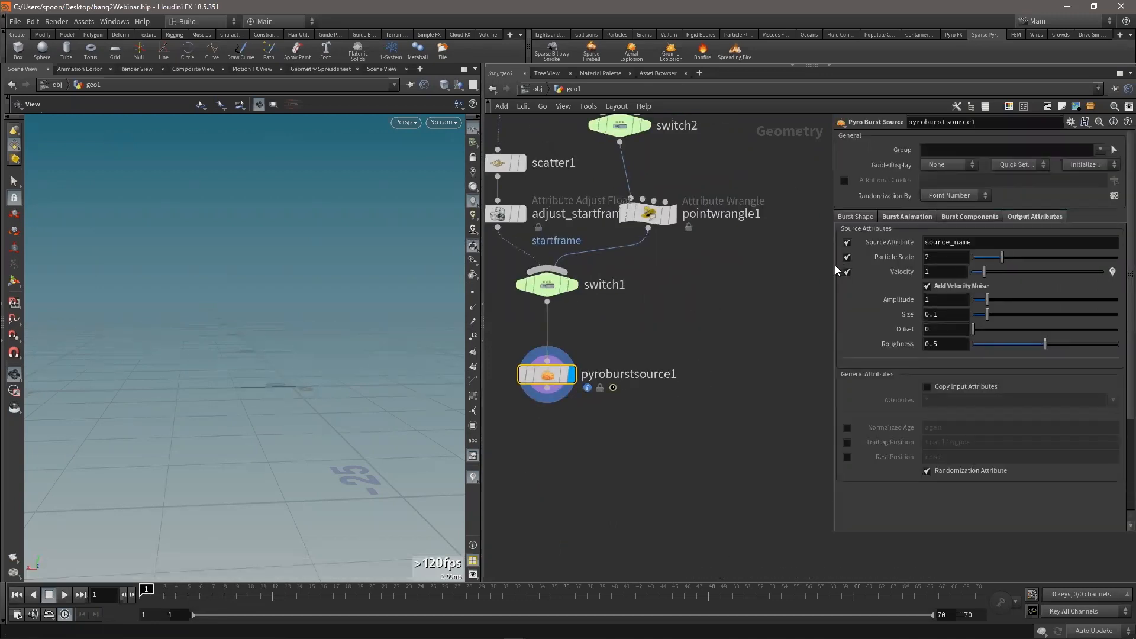
drag(834, 263, 753, 263)
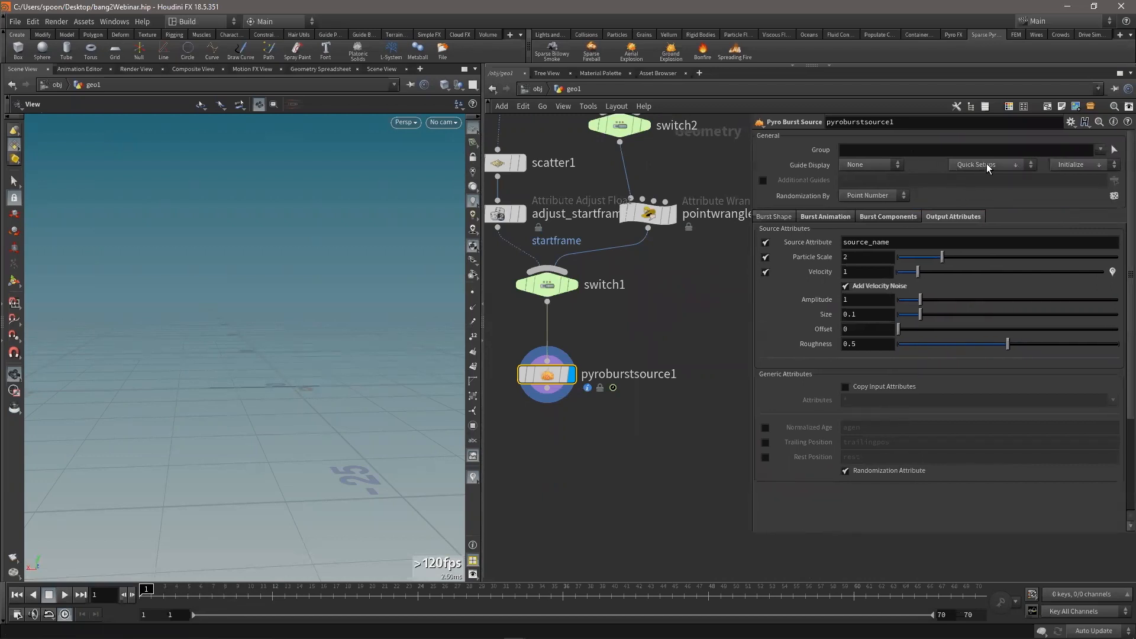
Apply the Pyro Simulation quick setup to the burst source to build the rasterize and solver nodes
click(1095, 164)
click(1094, 164)
click(784, 217)
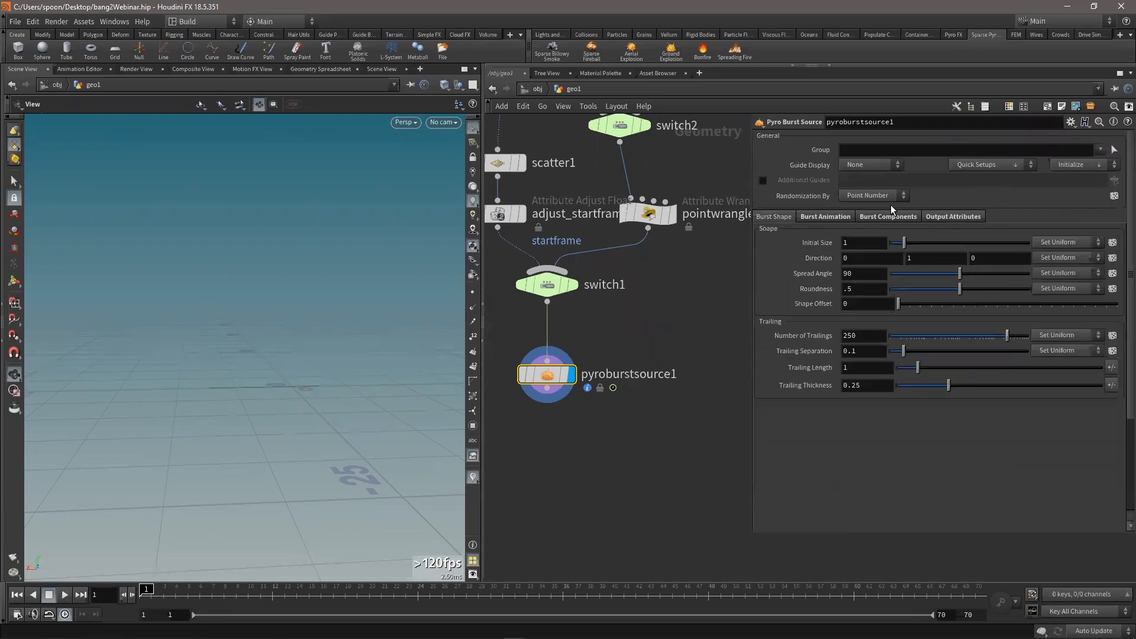
click(983, 166)
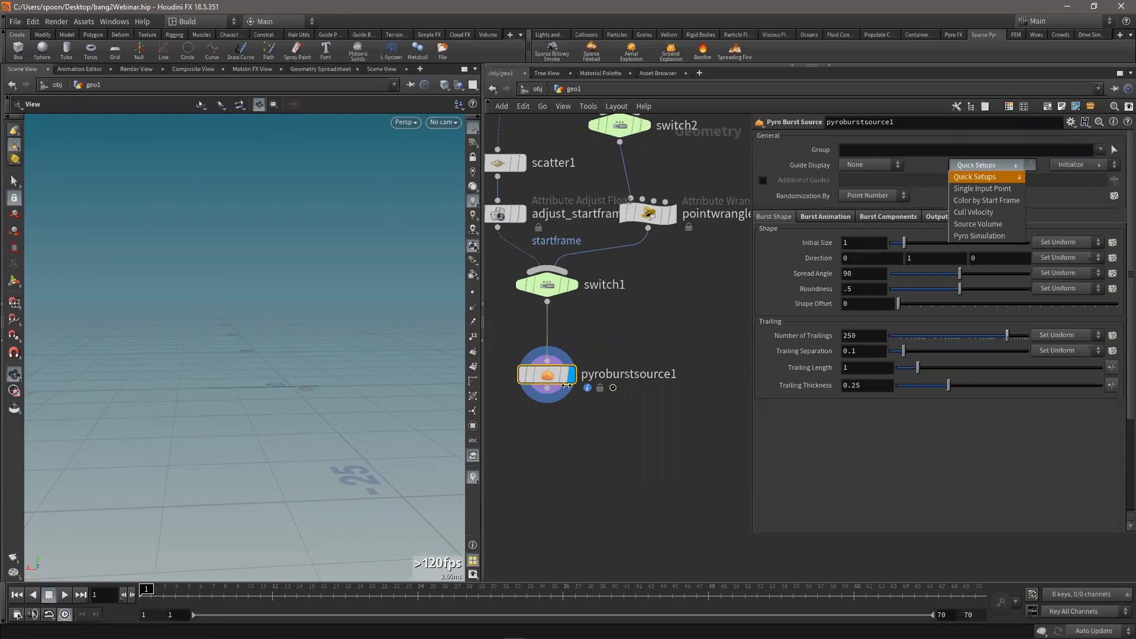
click(986, 235)
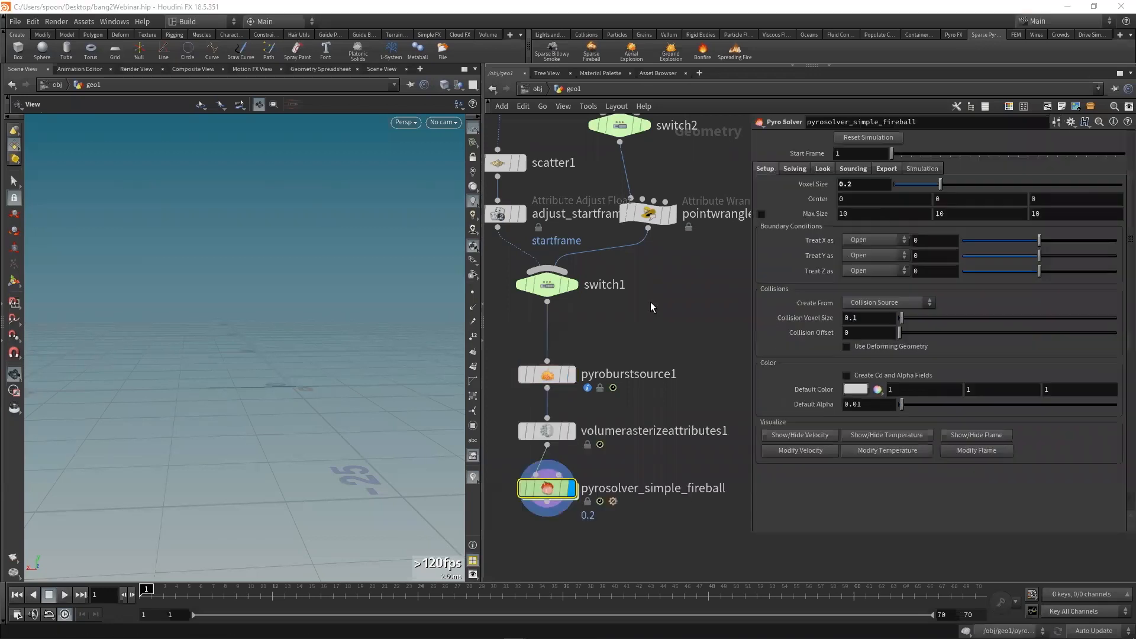
Space out the new rasterize and solver nodes, and display volumerasterizeattributes1
drag(573, 390, 567, 393)
drag(517, 444, 593, 417)
drag(577, 424, 582, 448)
click(578, 378)
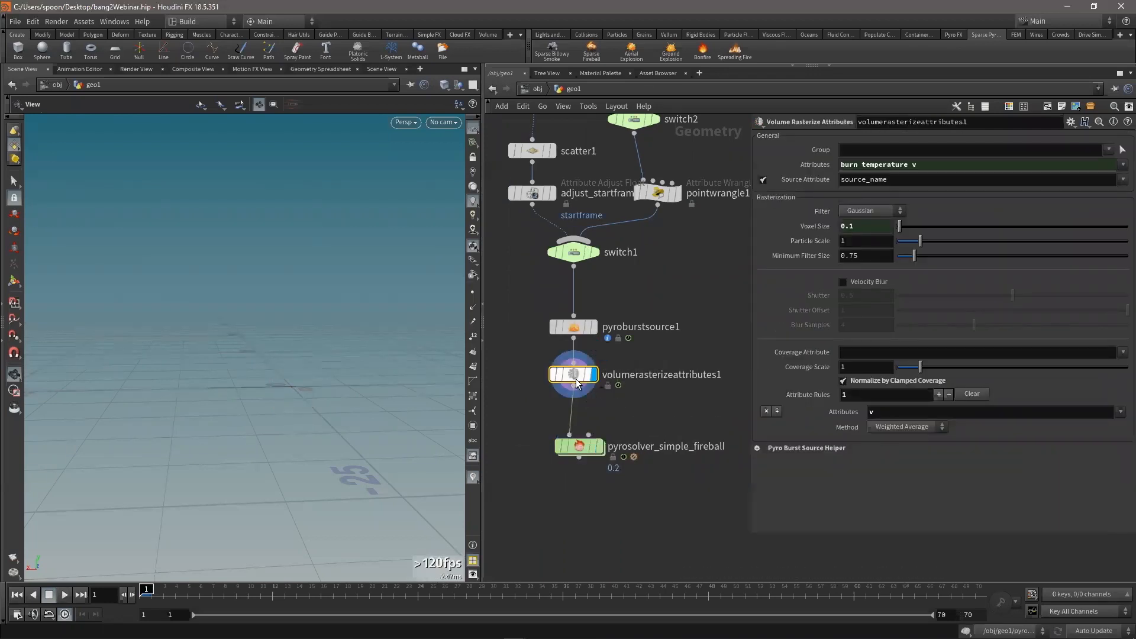
Step through the rasterized burst volume to frame 10 and examine it from closer and different angles
key(Up)
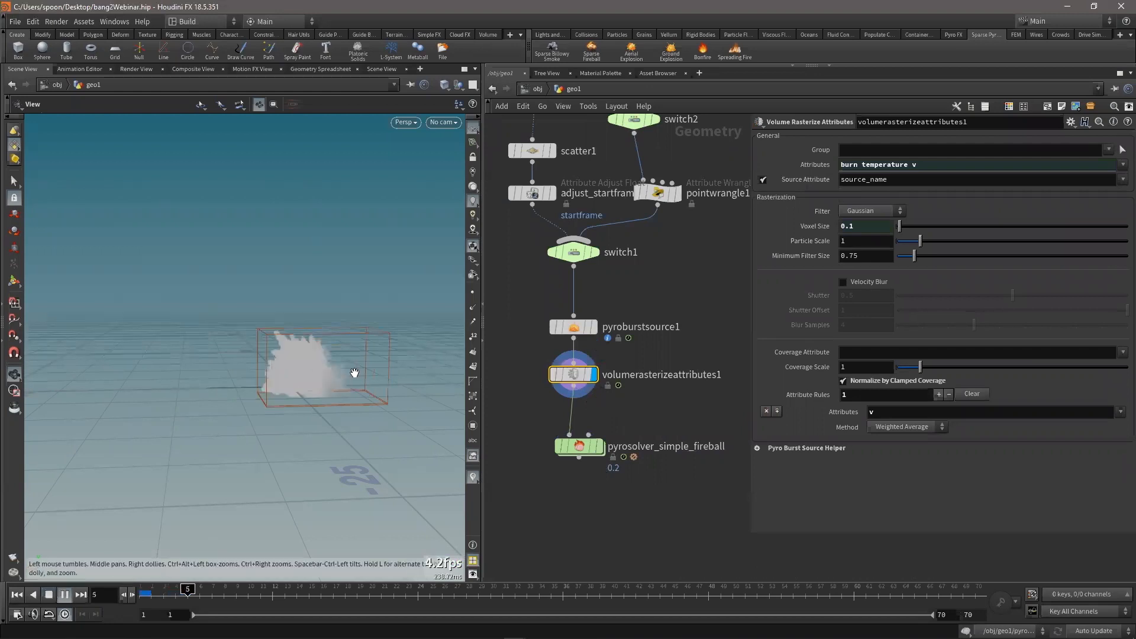
key(Up)
right_drag(299, 383, 348, 386)
drag(348, 386, 383, 381)
key(Up)
key(Up)
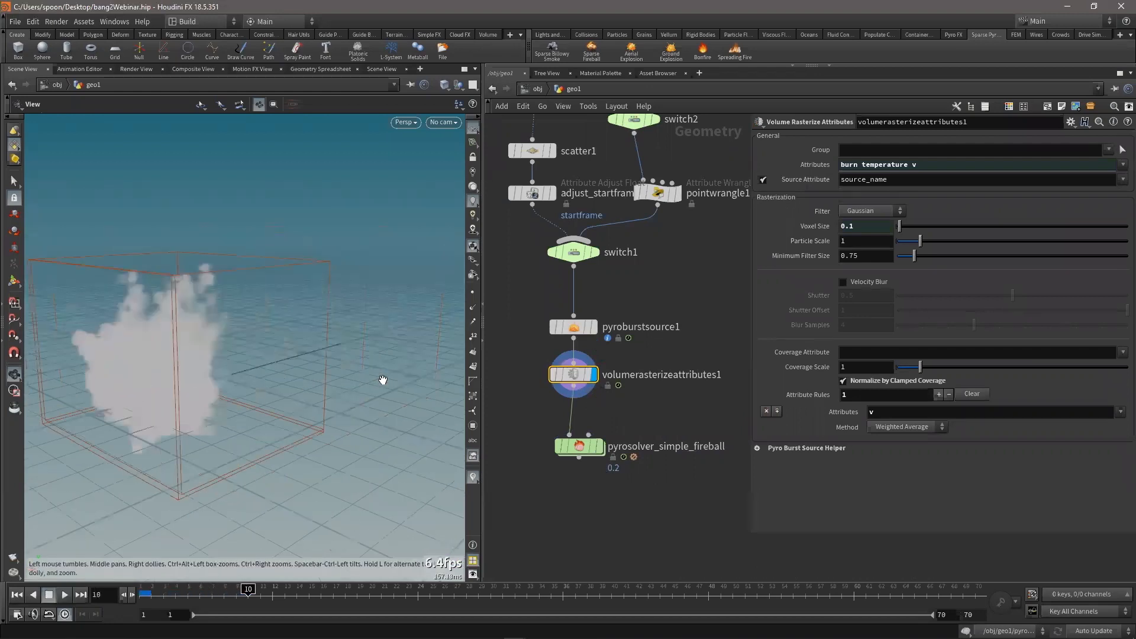
right_drag(383, 381, 345, 378)
drag(345, 379, 326, 380)
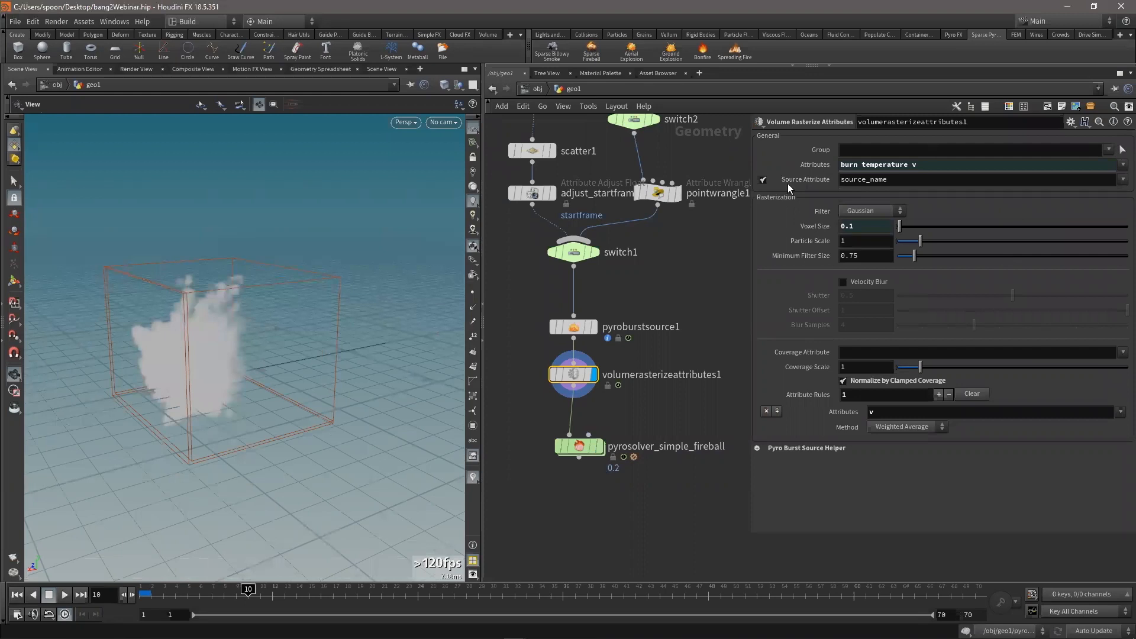
Inspect the expressions behind the rasterizer's Voxel Size and Attributes, and check the node information of pyroburstsource1
click(817, 229)
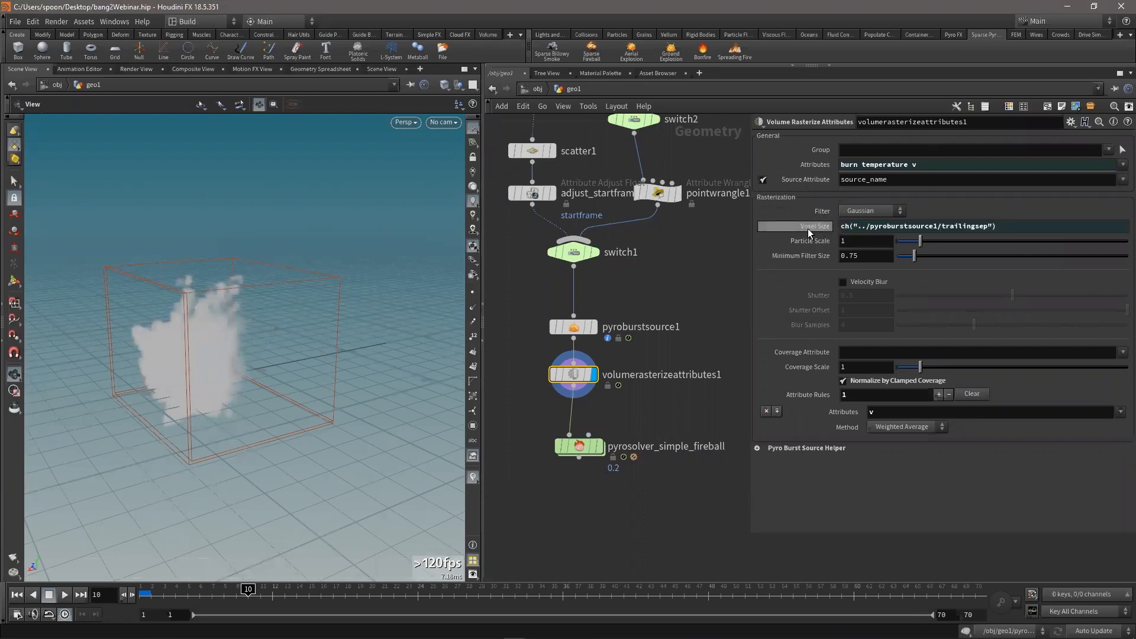
click(807, 228)
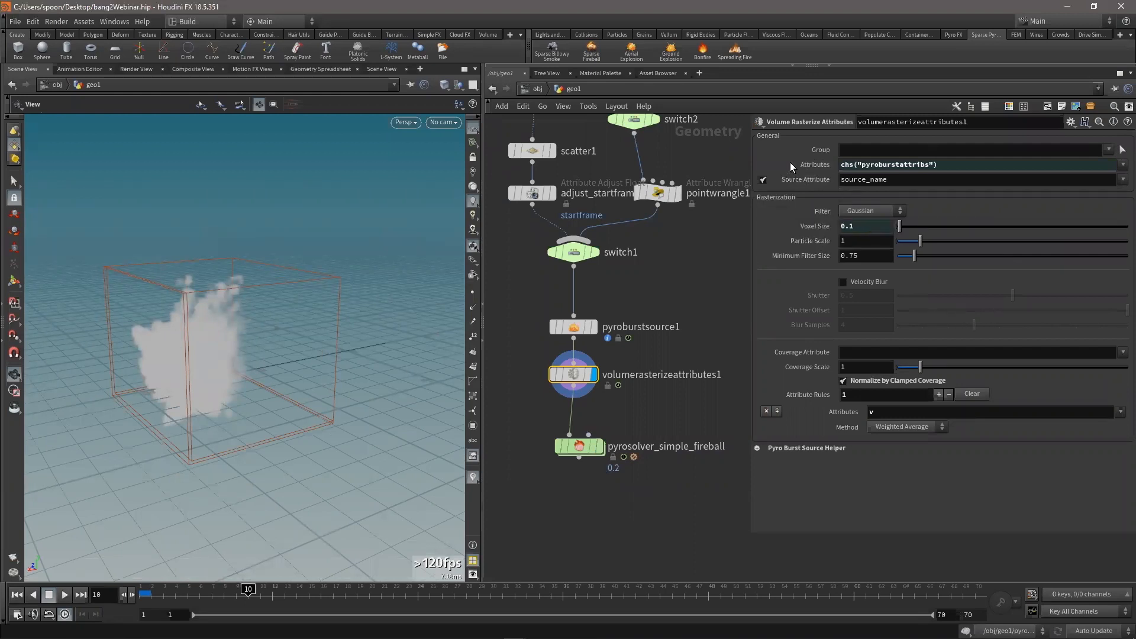
click(592, 326)
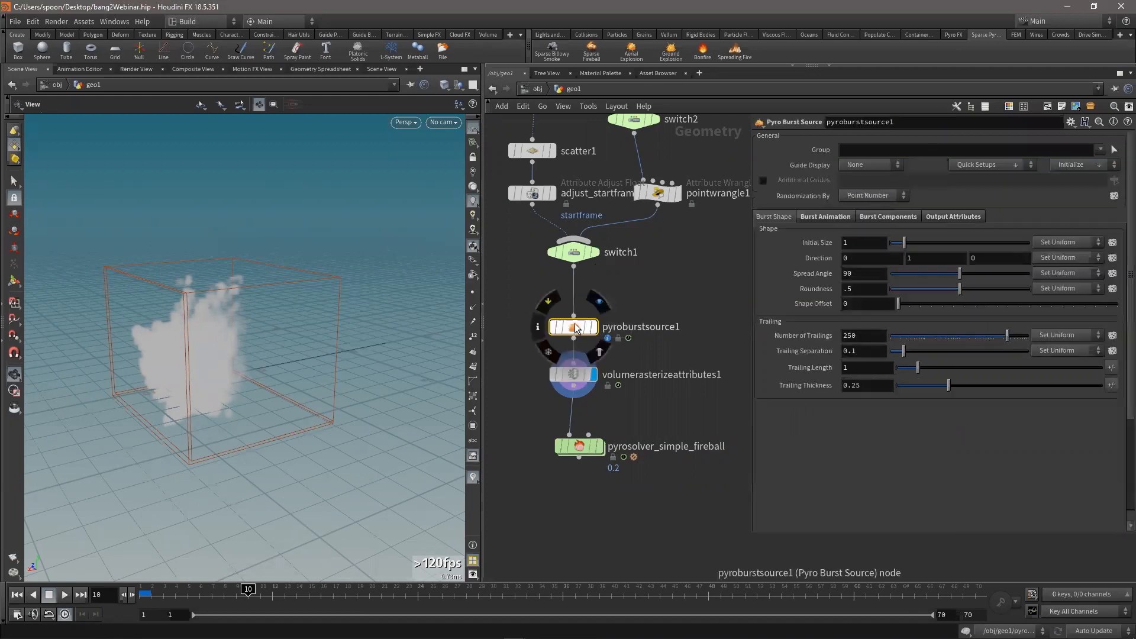
middle_drag(592, 326, 869, 326)
middle_drag(756, 327, 710, 343)
click(572, 374)
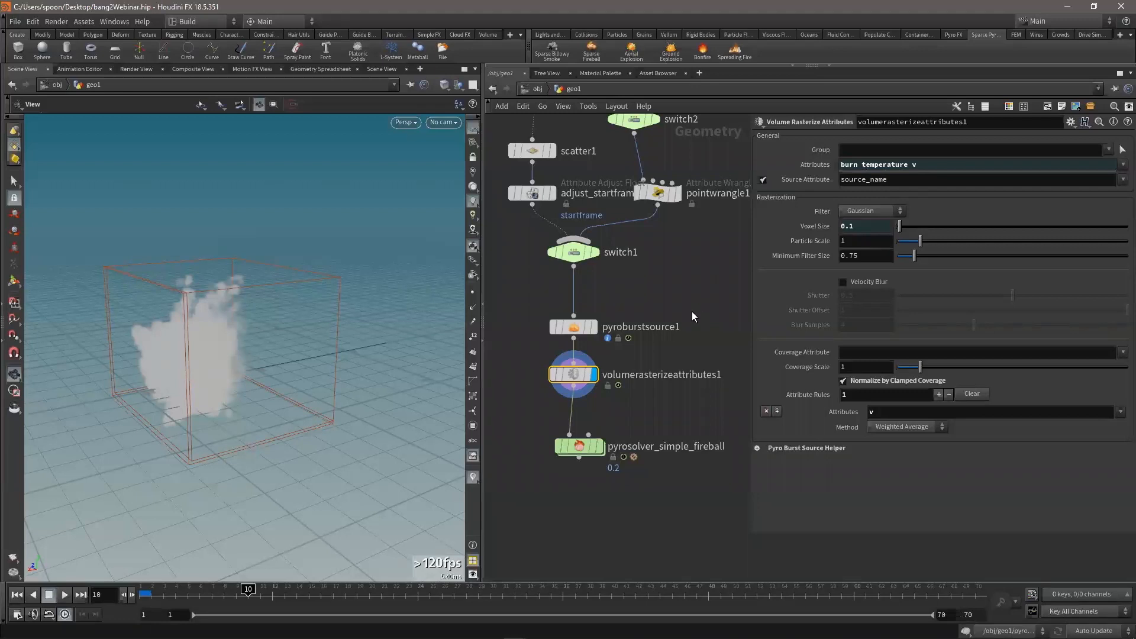
middle_drag(723, 321, 721, 304)
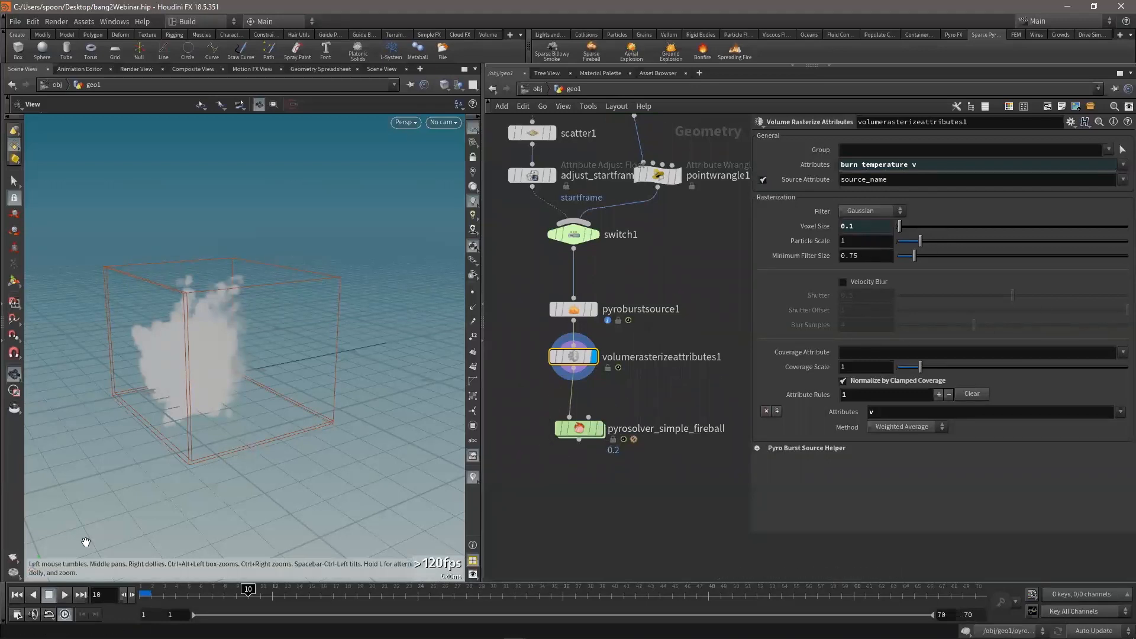
Return to frame 1, select and display pyrosolver_simple_fireball, and save the scene
click(16, 595)
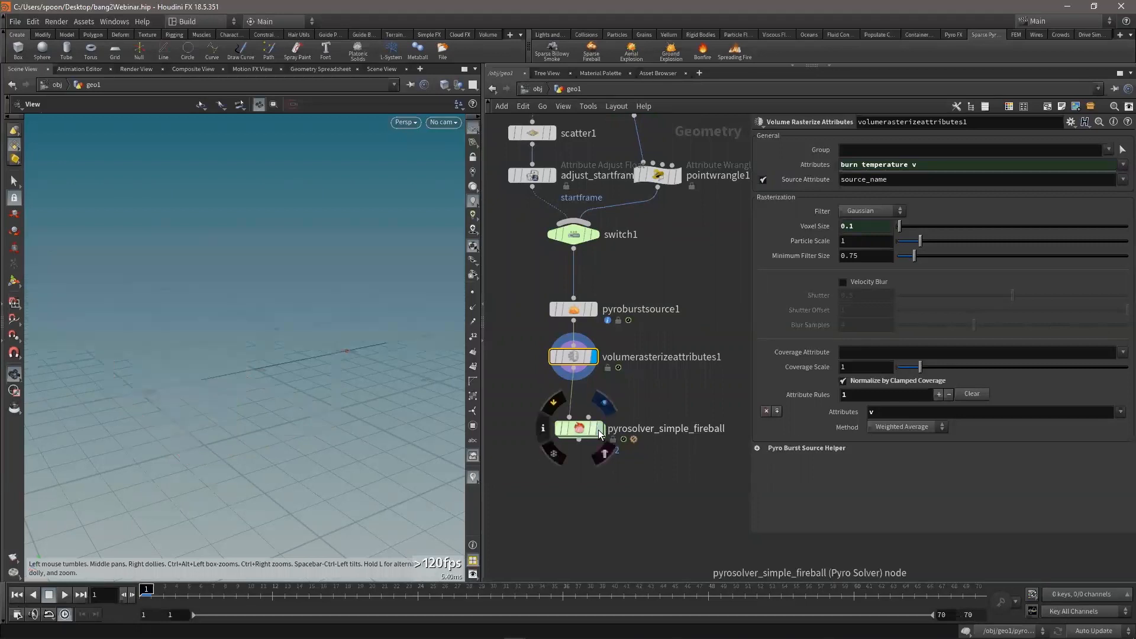
click(600, 429)
click(580, 429)
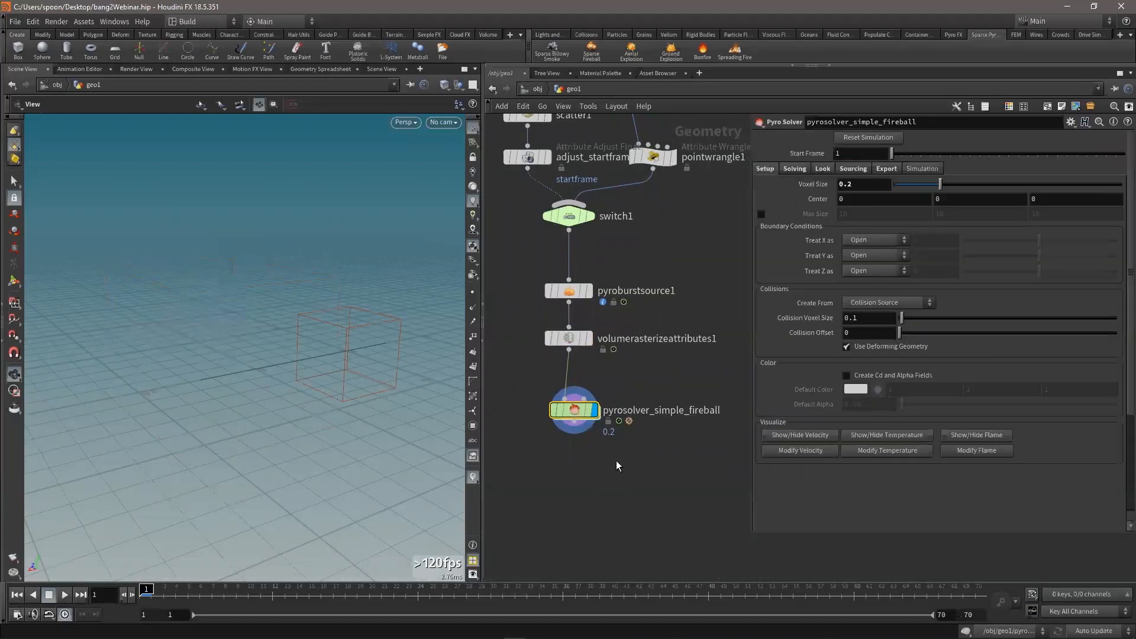
right_drag(275, 376, 261, 397)
mouse_move(616, 470)
middle_down()
mouse_move(606, 468)
mouse_move(615, 483)
middle_up()
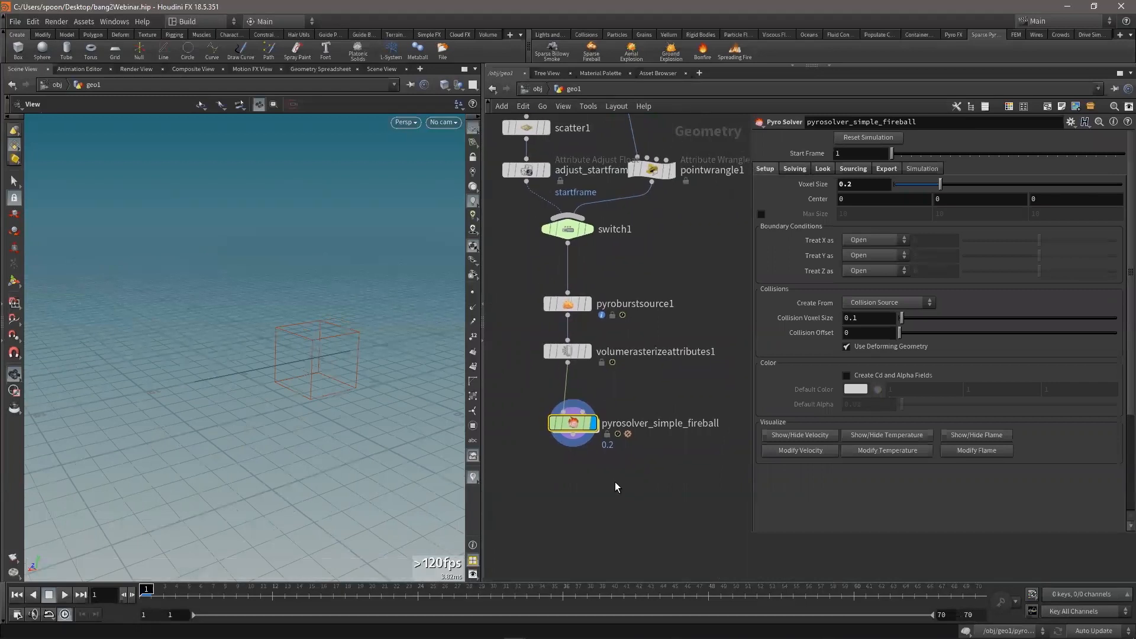
key(ctrl+s)
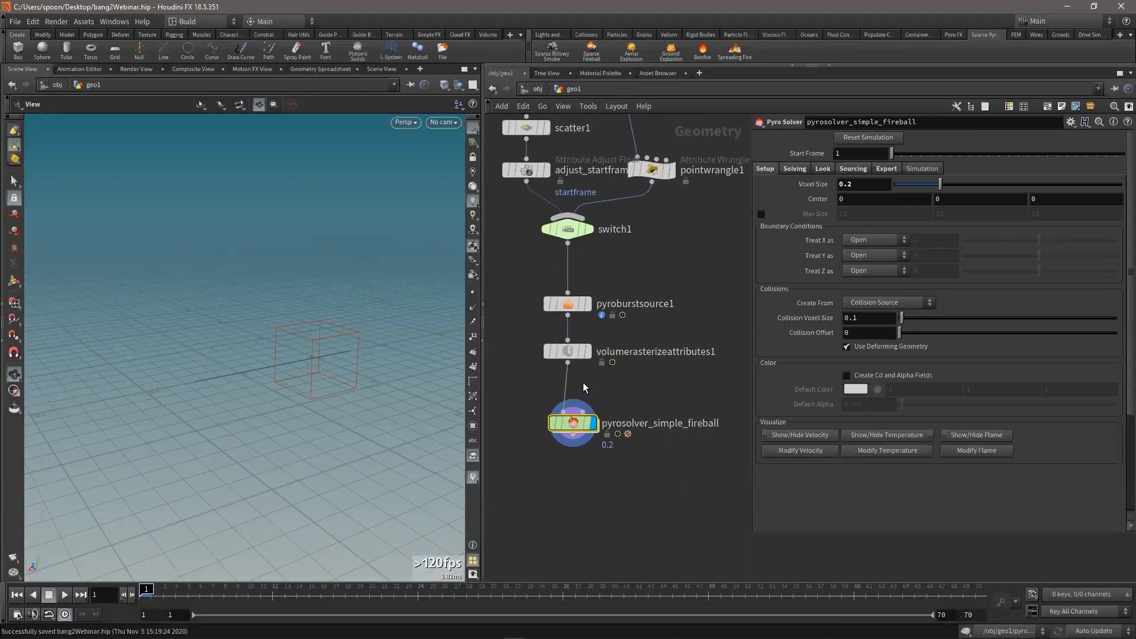
Look inside the pyro solver's FORCES network, and play the fireball simulation from different angles, returning to frame 1
double_click(573, 424)
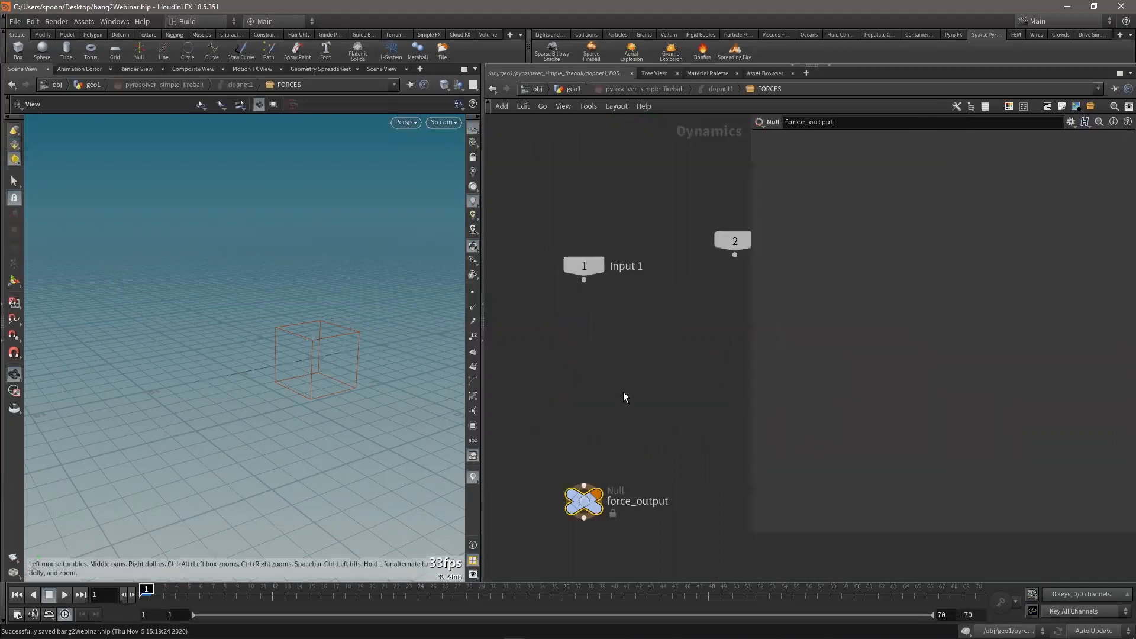
key(u)
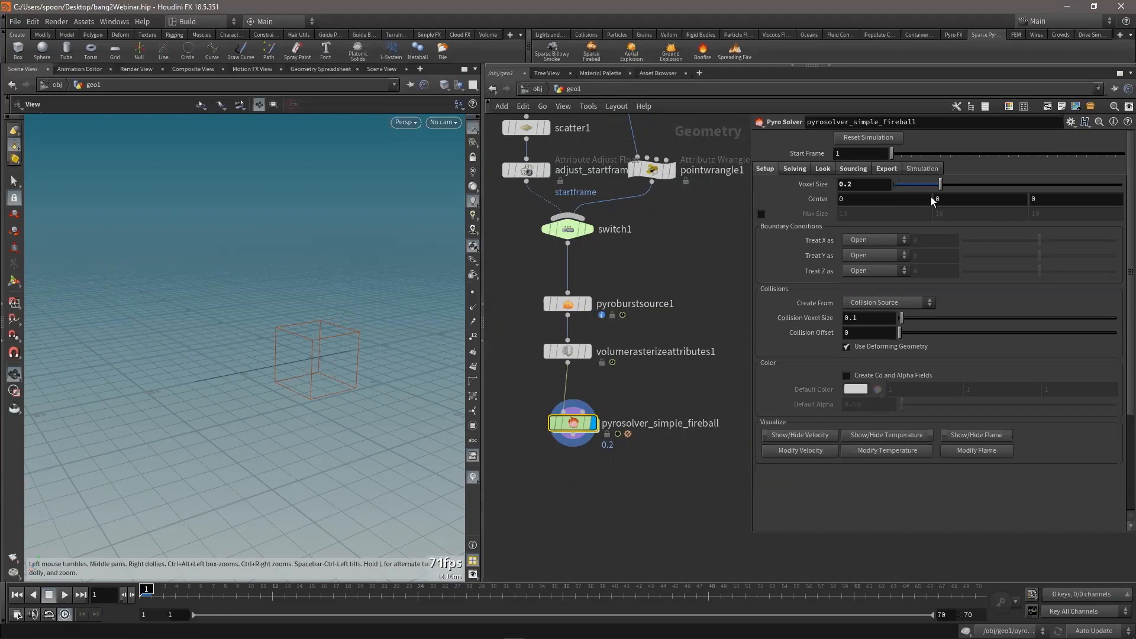
key(Up)
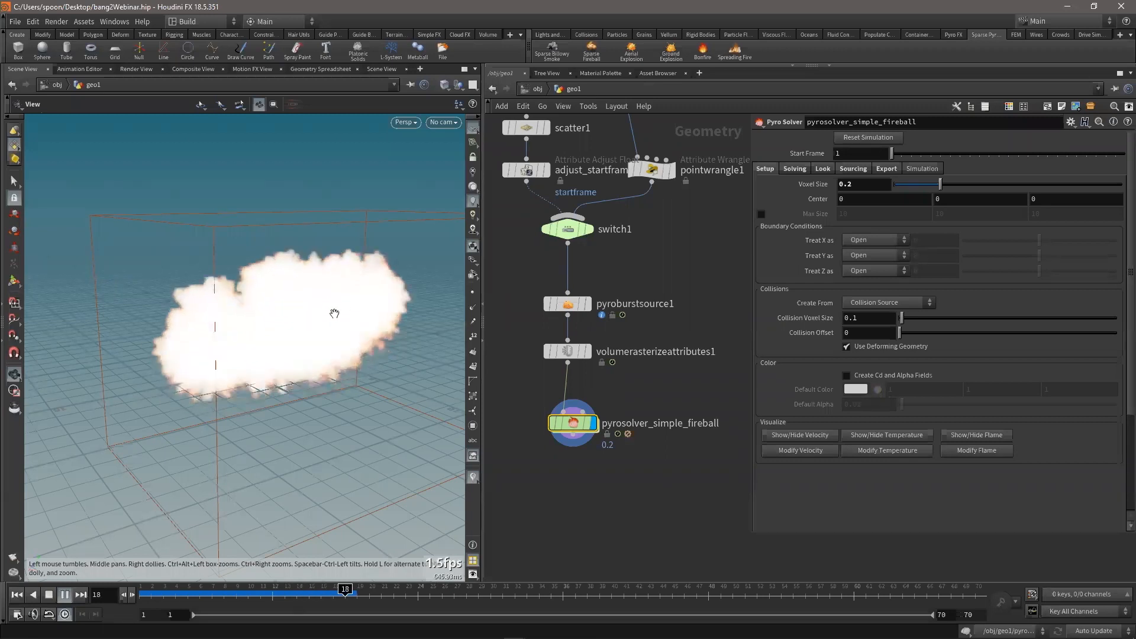
drag(309, 316, 240, 320)
drag(200, 591, 146, 590)
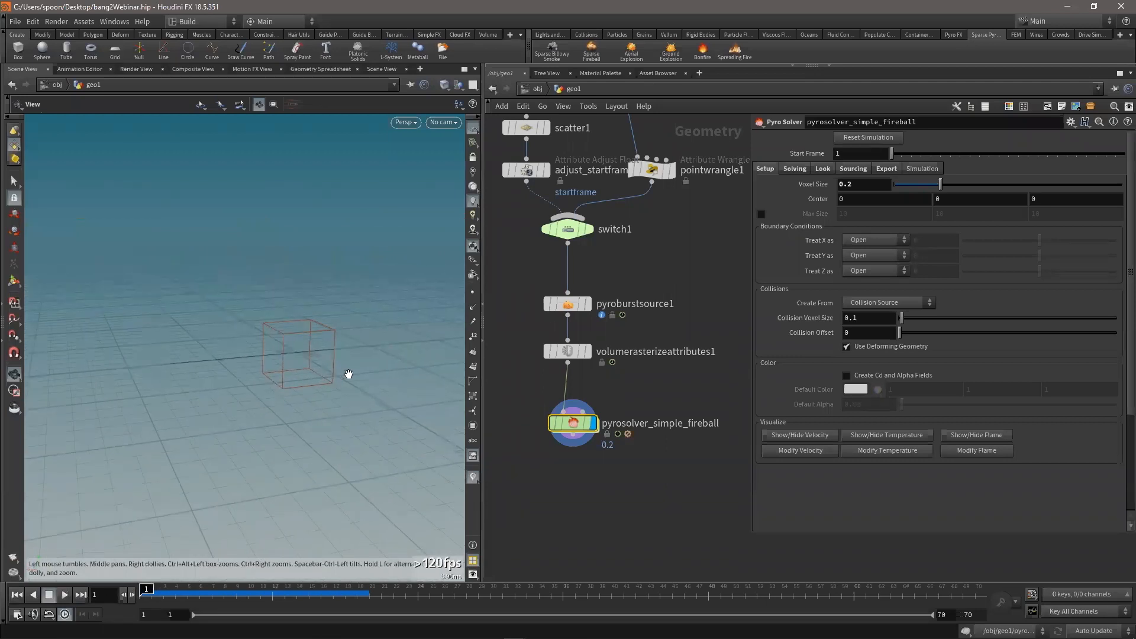
drag(573, 422, 575, 410)
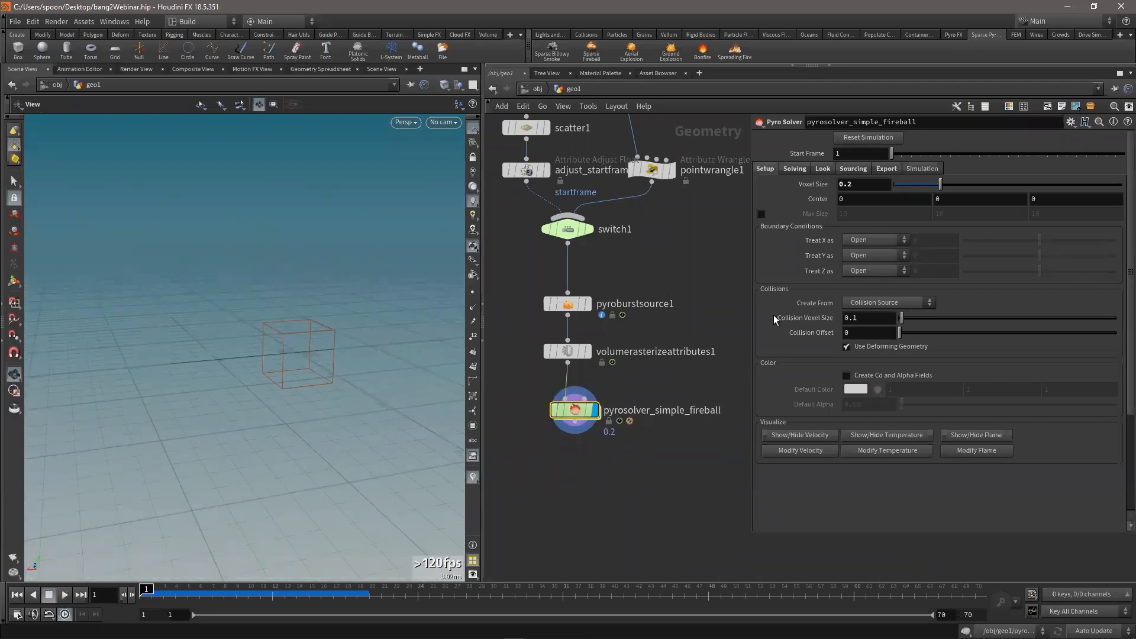
mouse_move(381, 312)
mouse_down()
mouse_move(383, 325)
mouse_move(398, 319)
mouse_up()
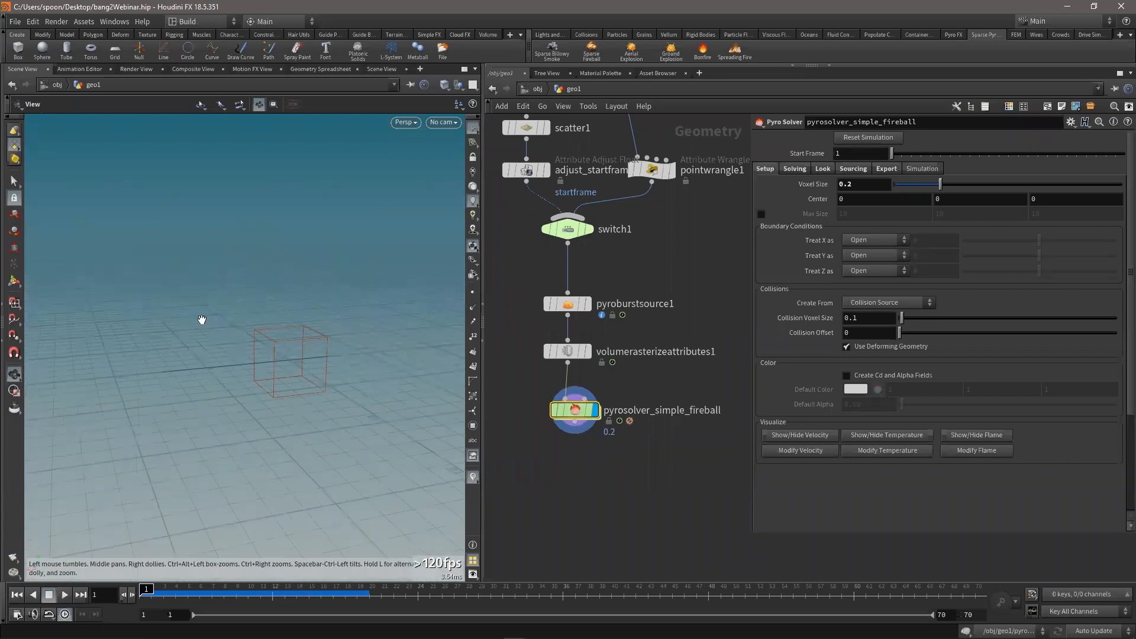
key(Up)
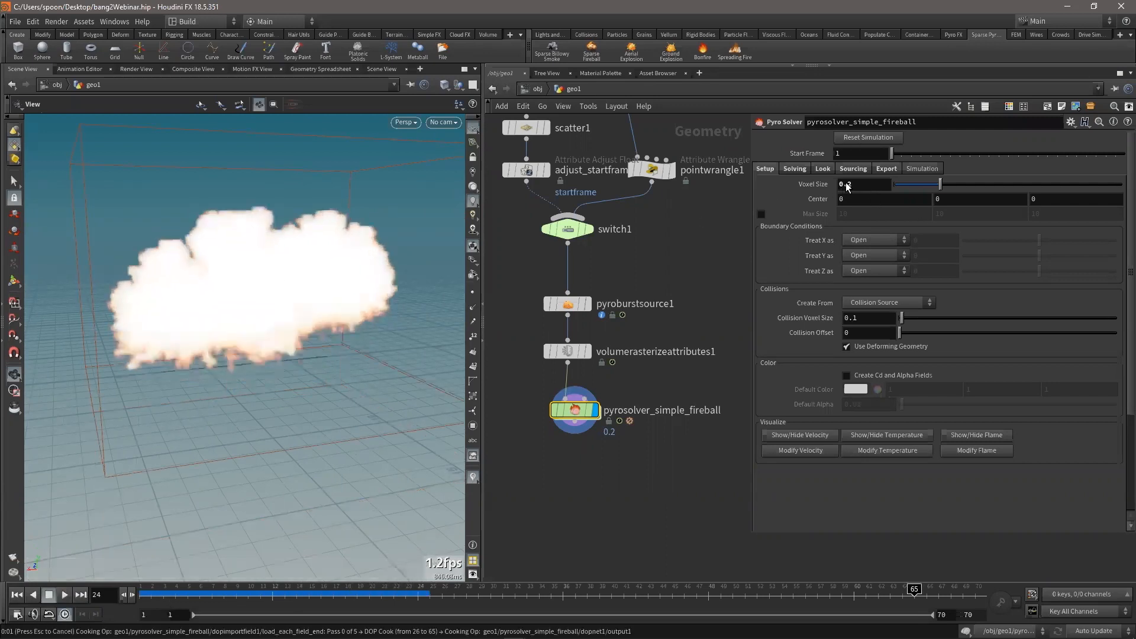
click(17, 595)
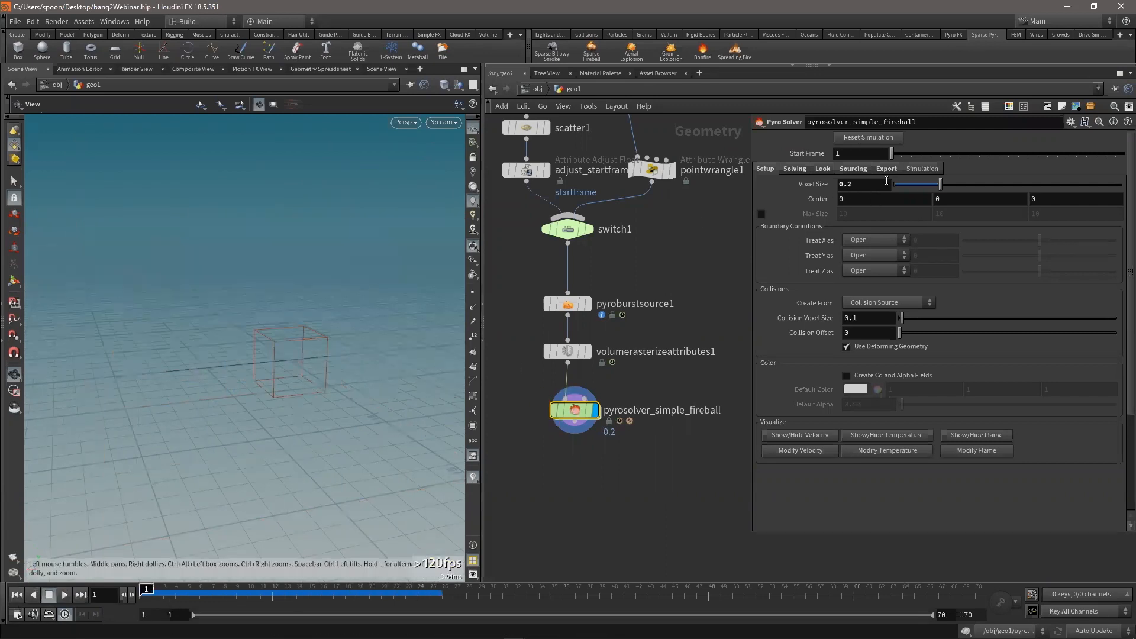
Set the pyro solver's Voxel Size to 0.09, play the first frames of the simulation, and return to frame 1
drag(848, 184, 900, 187)
key(Return)
key(Up)
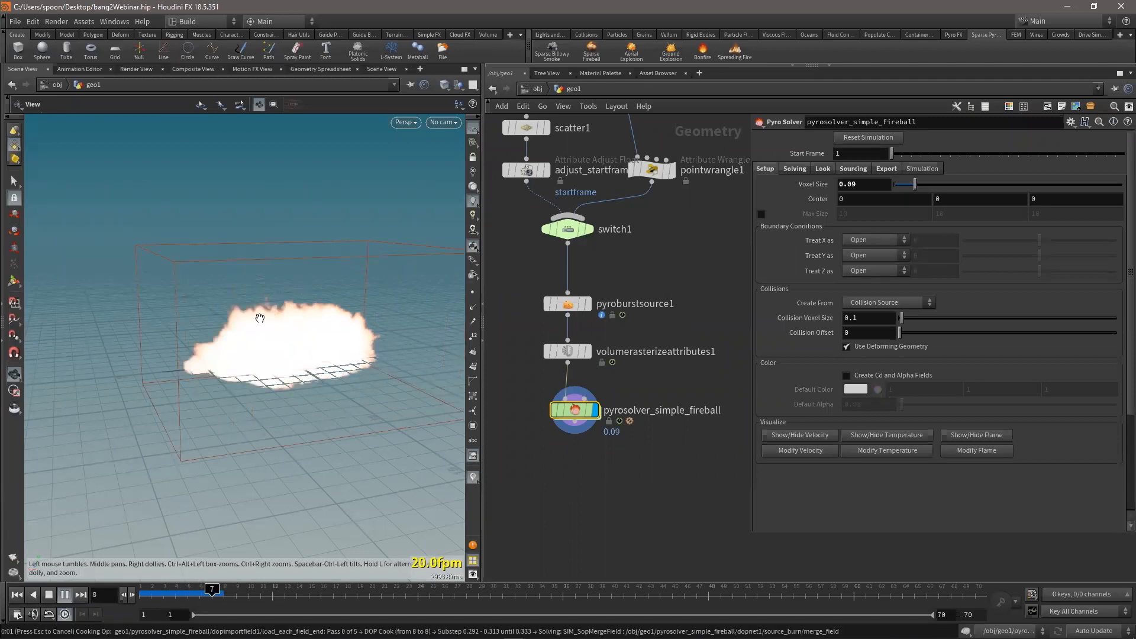
click(18, 595)
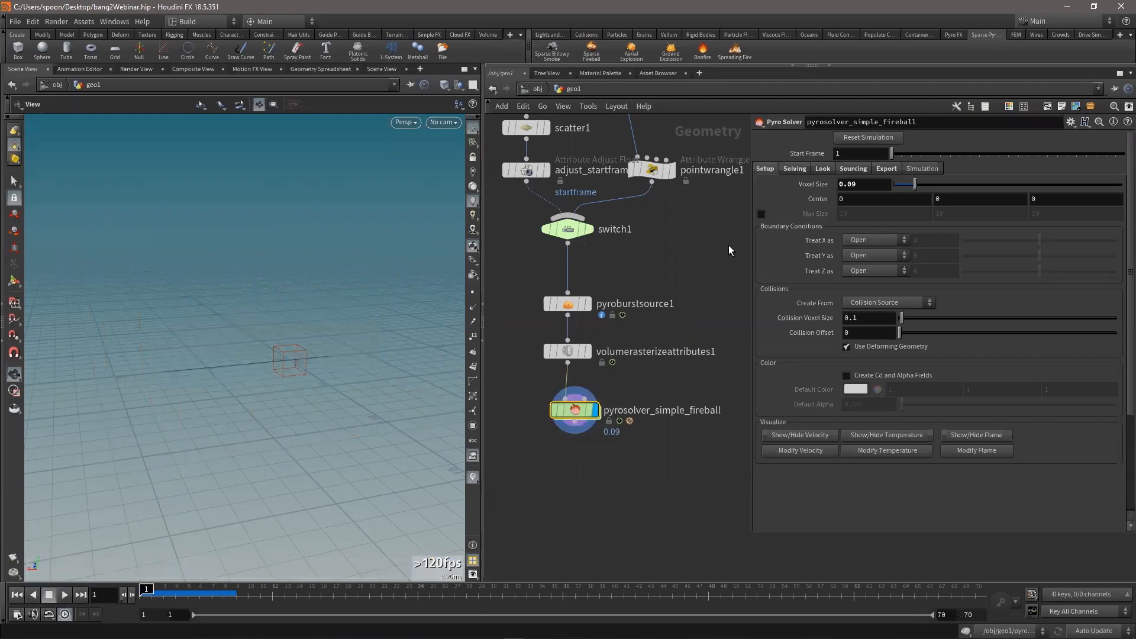
Enable Minimal OpenCL Solve in the pyro solver's advanced solving settings
click(793, 169)
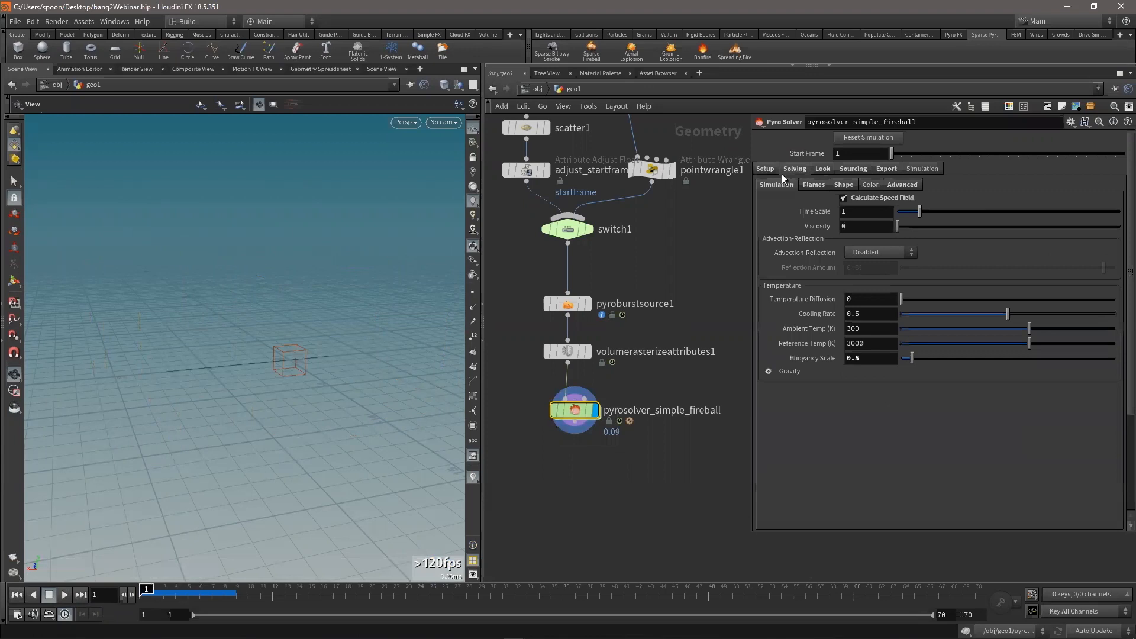
click(903, 185)
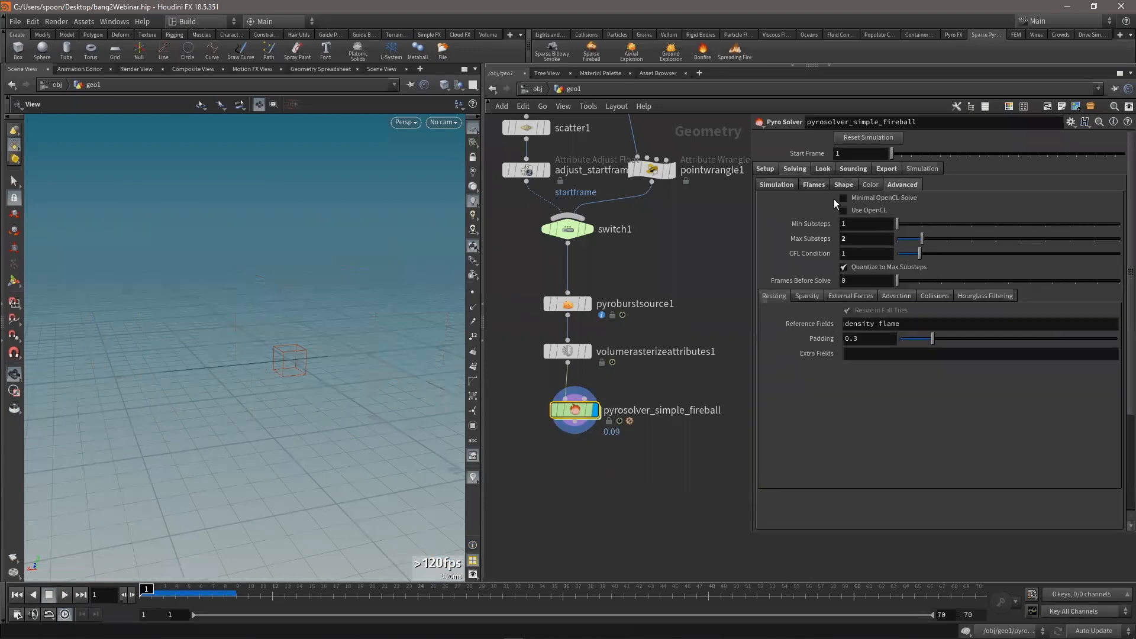
click(883, 198)
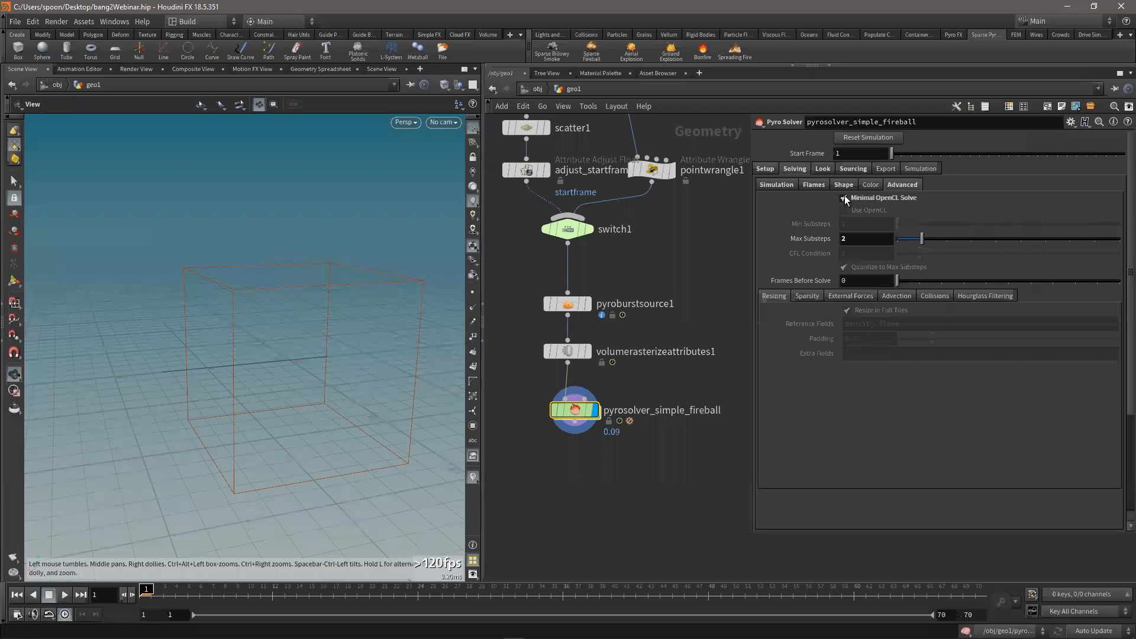
Review the pyro solver's Simulation, Flames, Shape and Advanced solving parameters with the minimal OpenCL solve enabled
click(776, 185)
click(808, 182)
click(777, 184)
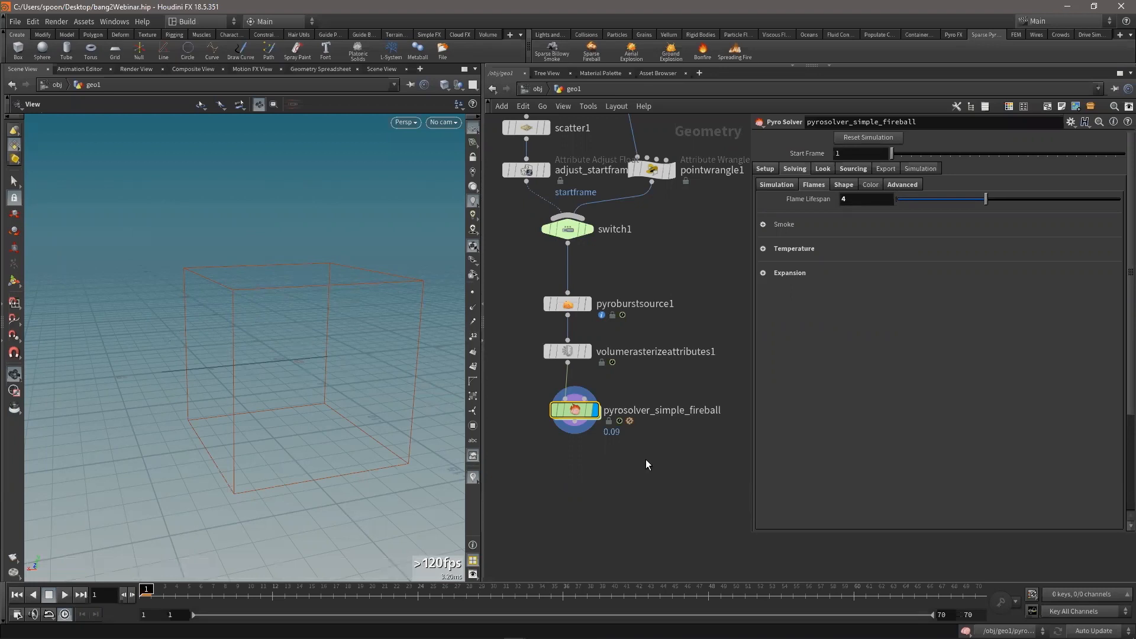
scroll(626, 480, down, 2)
scroll(628, 485, up, 1)
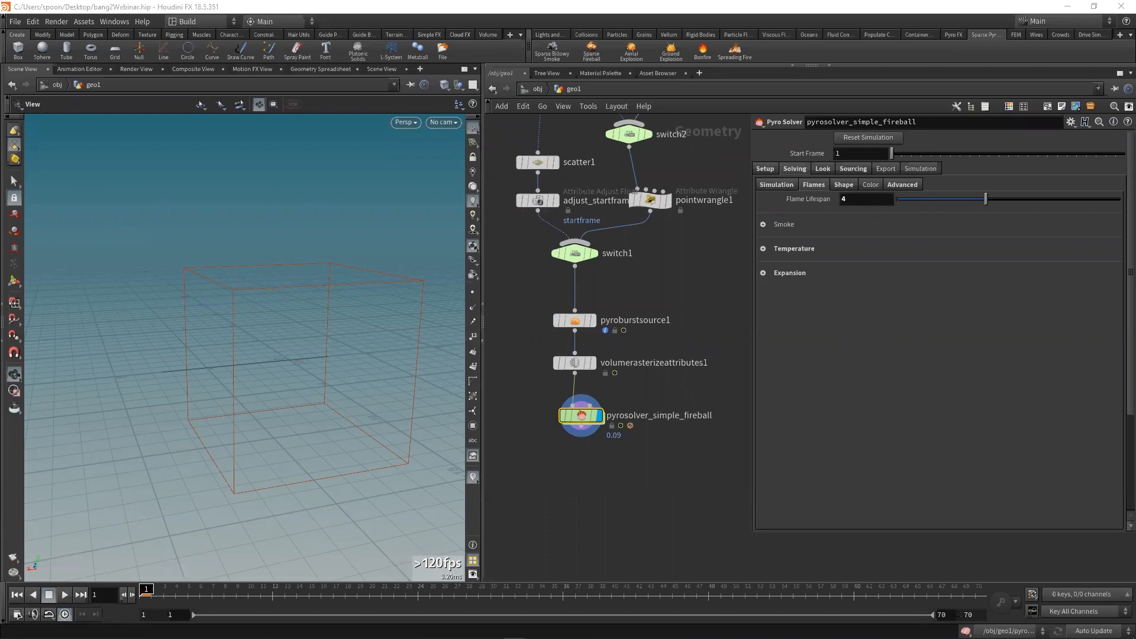
click(772, 185)
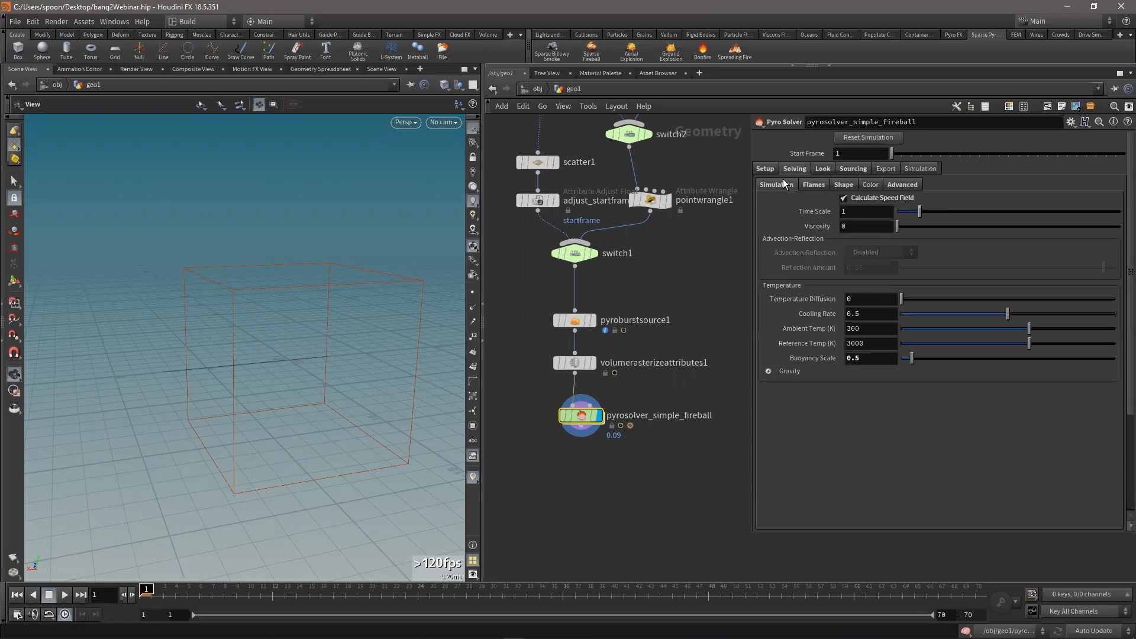
click(866, 184)
click(846, 185)
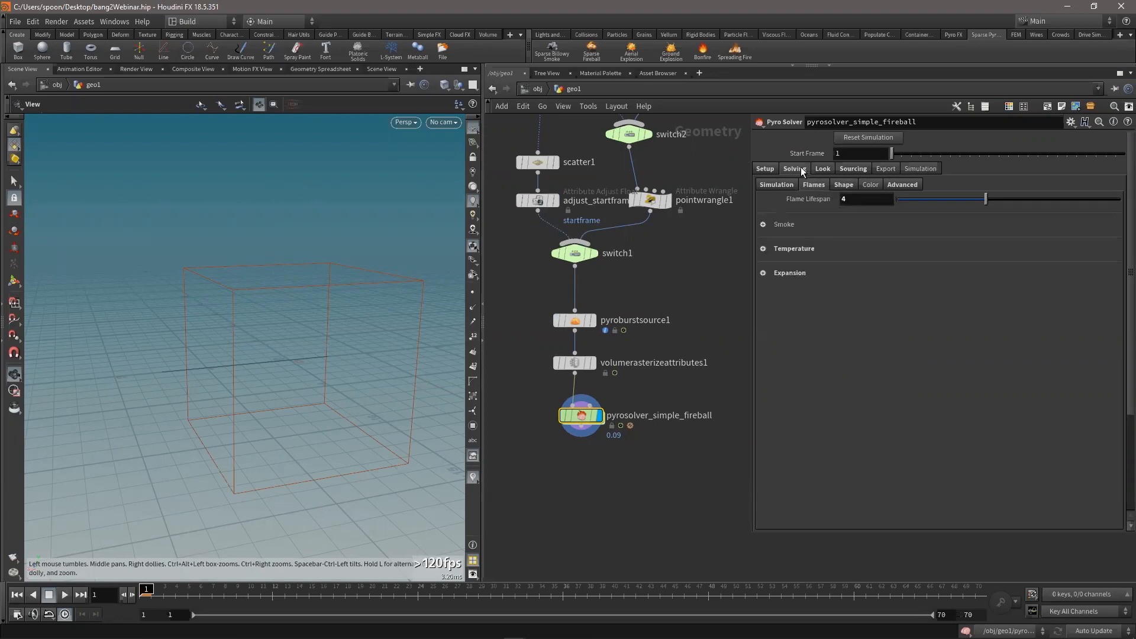
click(912, 185)
Play the minimal OpenCL simulation to check the fireball against its bounding box, and return to frame 1
key(Up)
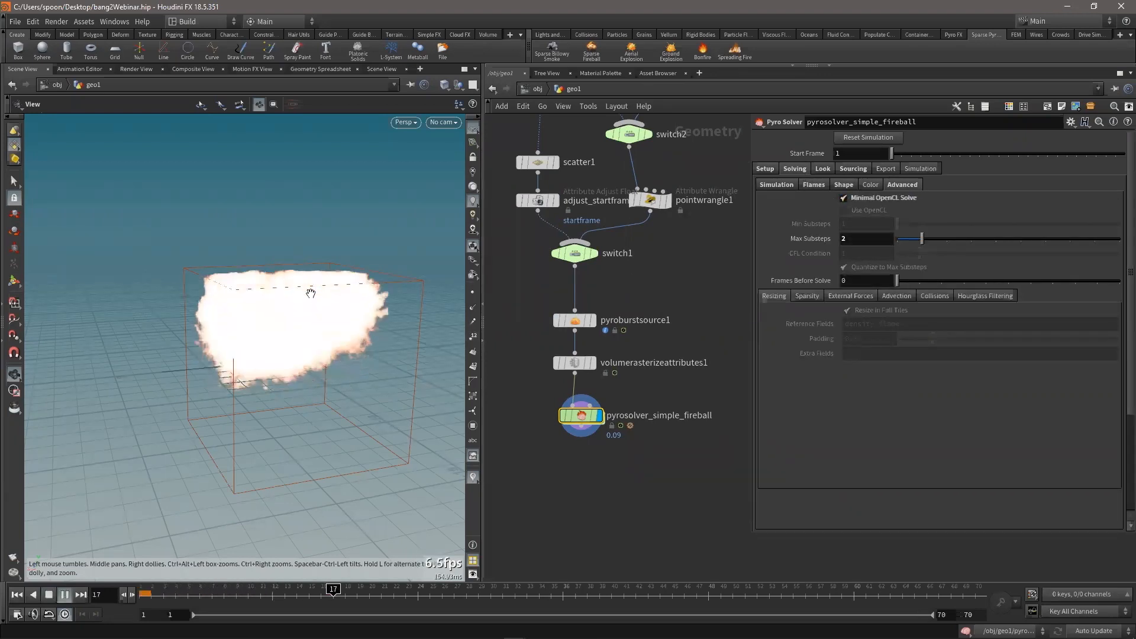
key(Up)
drag(168, 597, 144, 595)
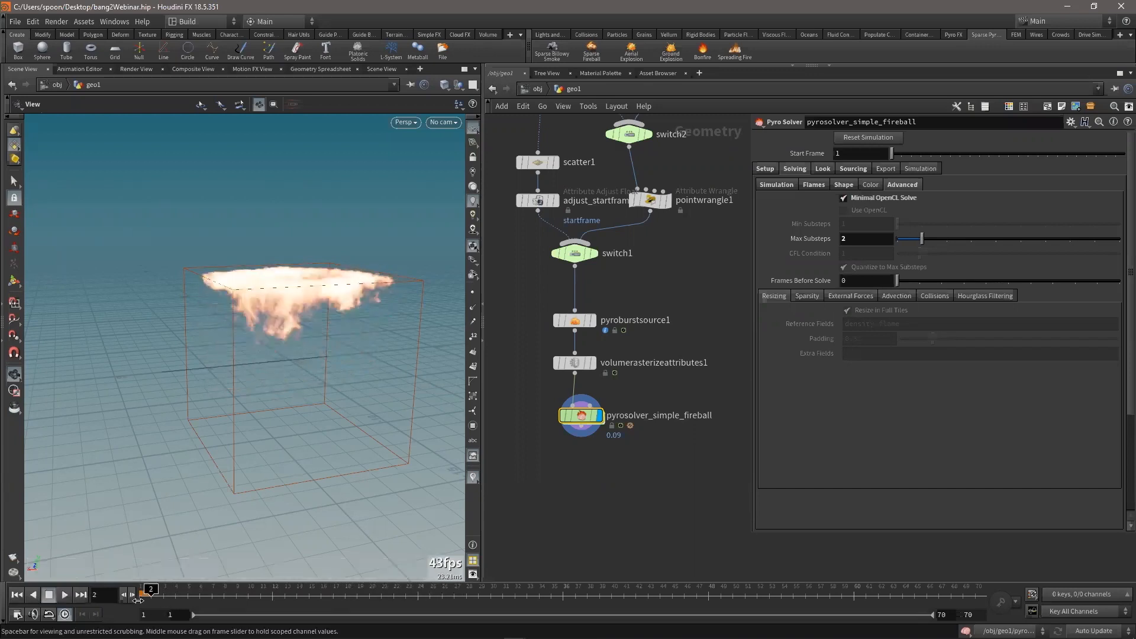
drag(306, 262, 326, 358)
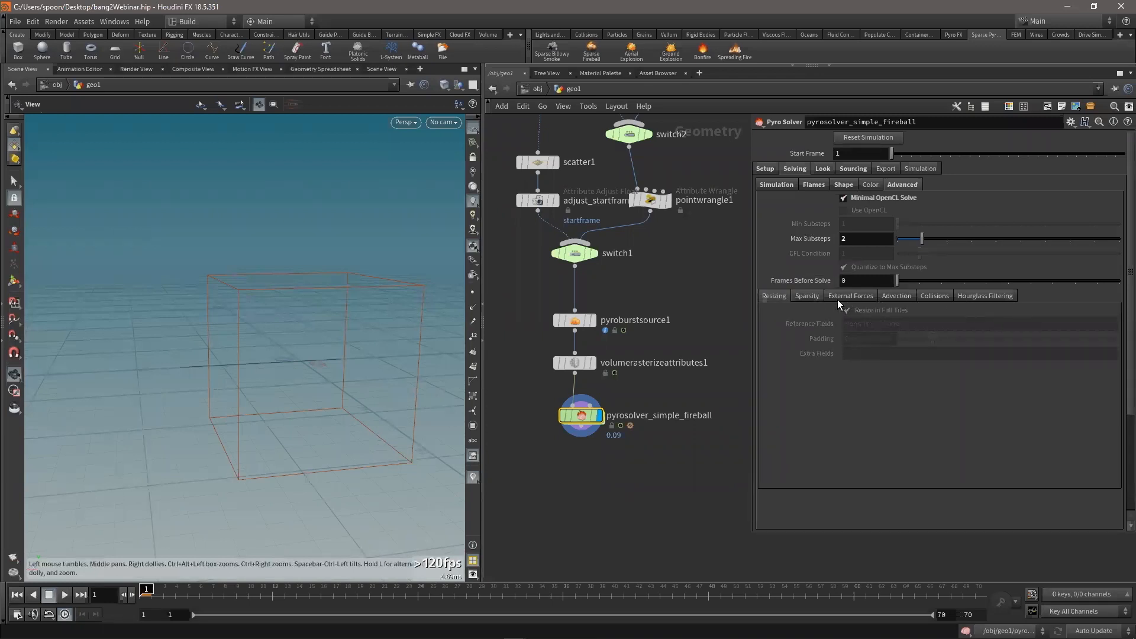
Set the pyro solver's Max Size to 15, 30, 15
click(795, 168)
click(766, 169)
click(772, 188)
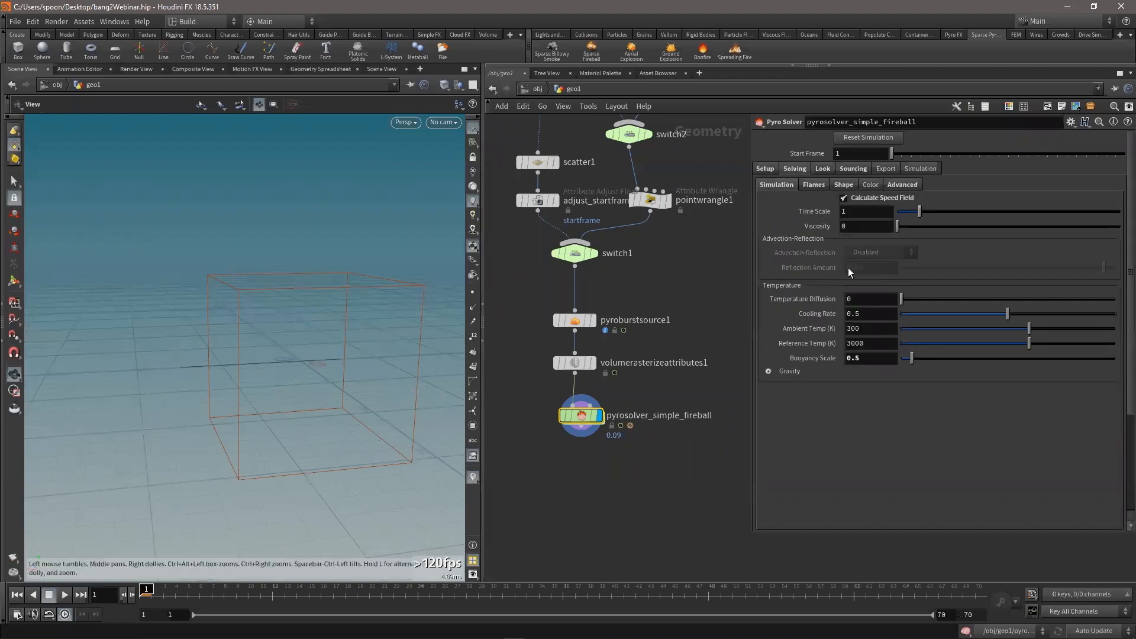
click(903, 185)
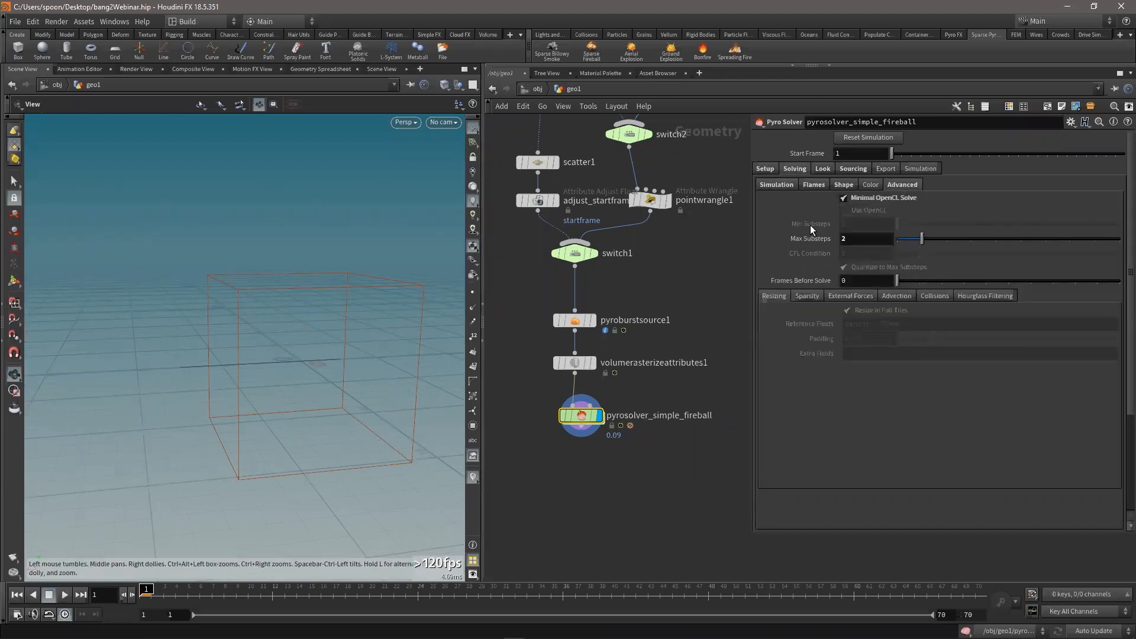
click(770, 184)
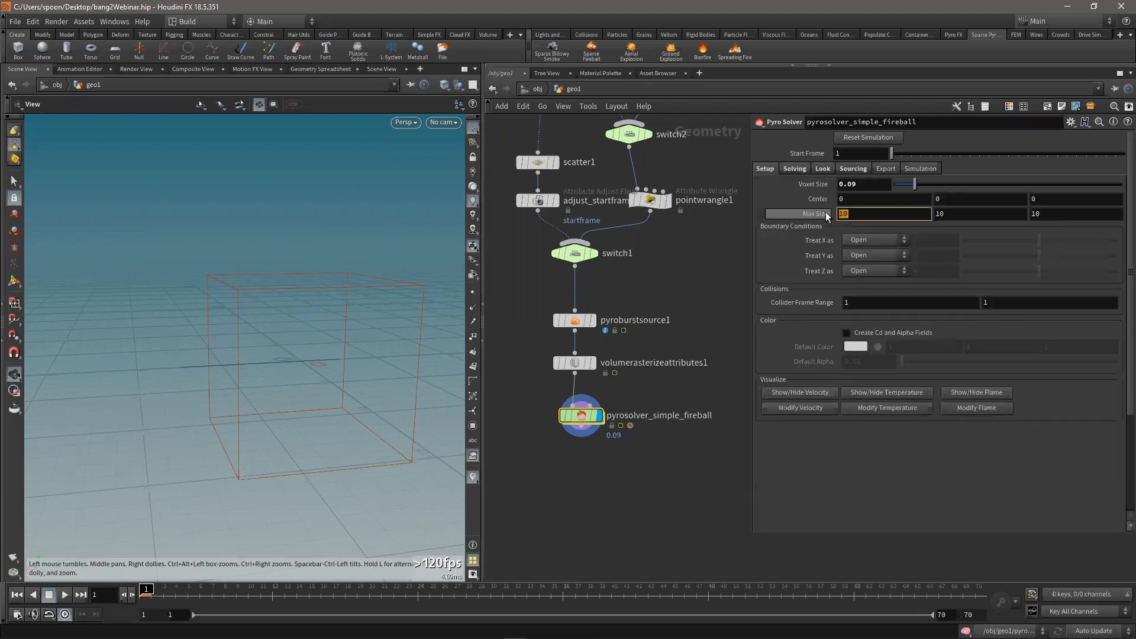
text(15)
key(Return)
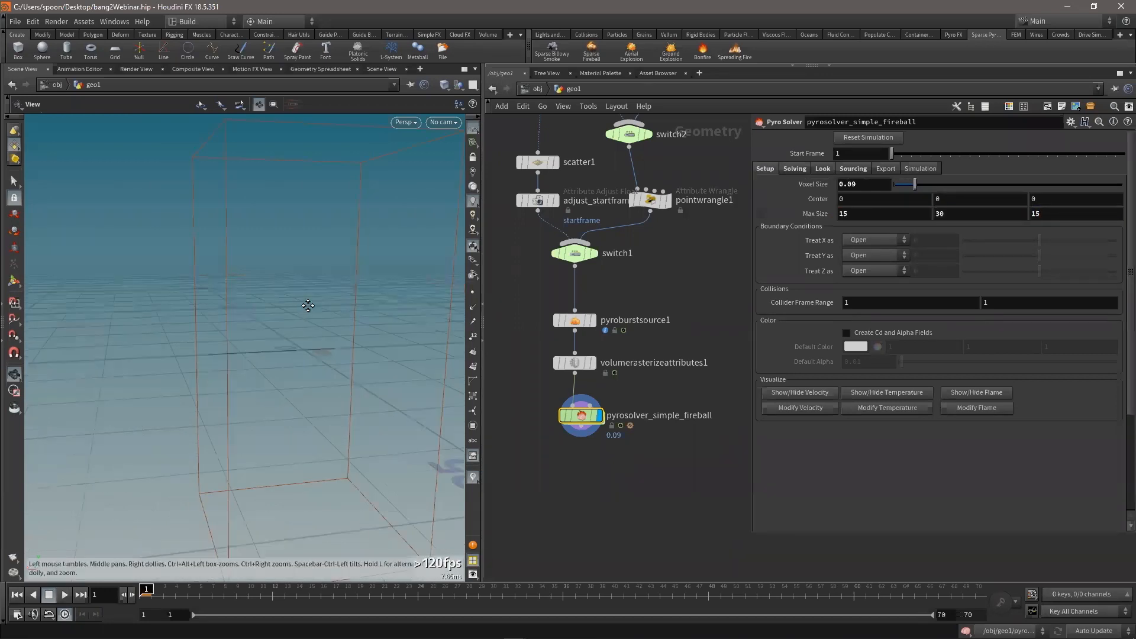
Set the pyro solver's Y boundary condition to Closed Below
click(886, 257)
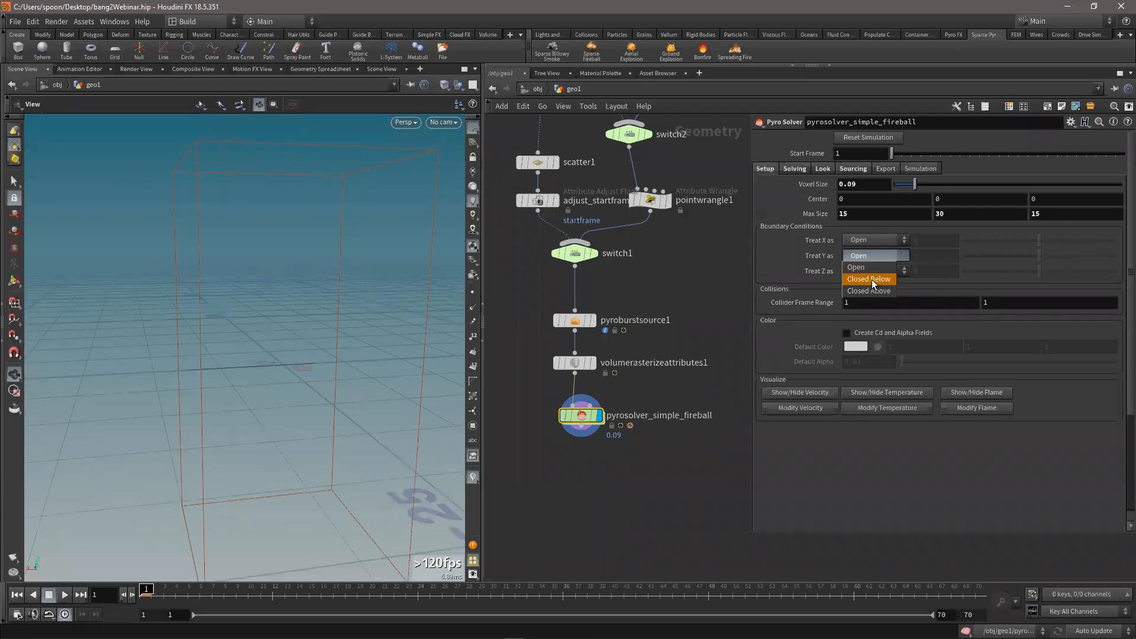
click(872, 279)
drag(373, 322, 292, 335)
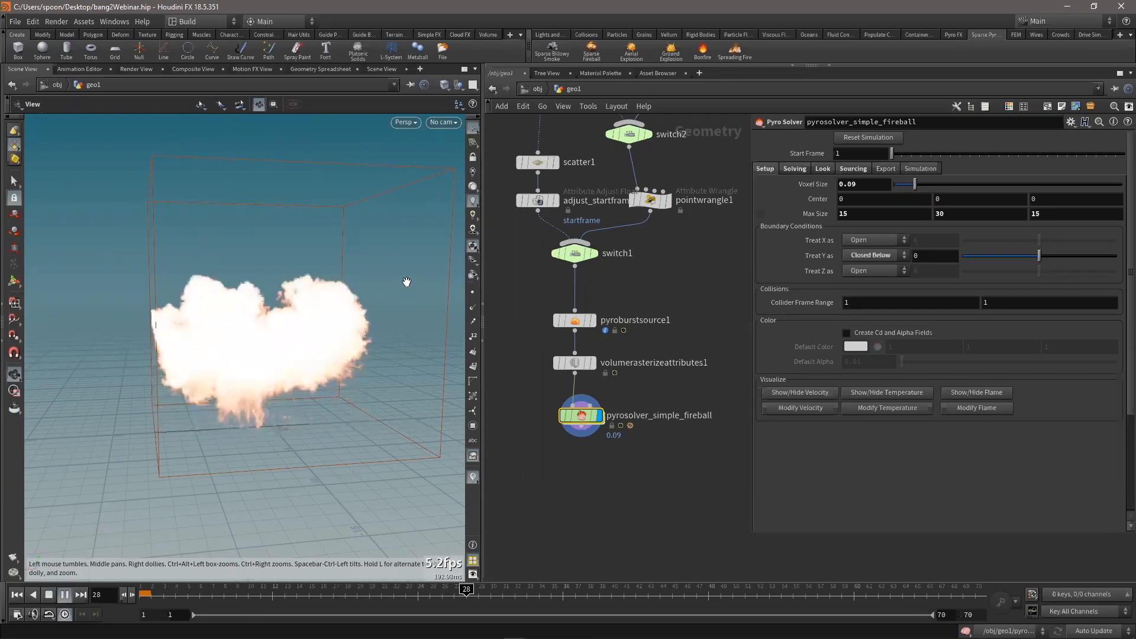
Play the simulation repeatedly and examine the fireball inside the resized bounds from several angles, stopping at frame 21
key(Up)
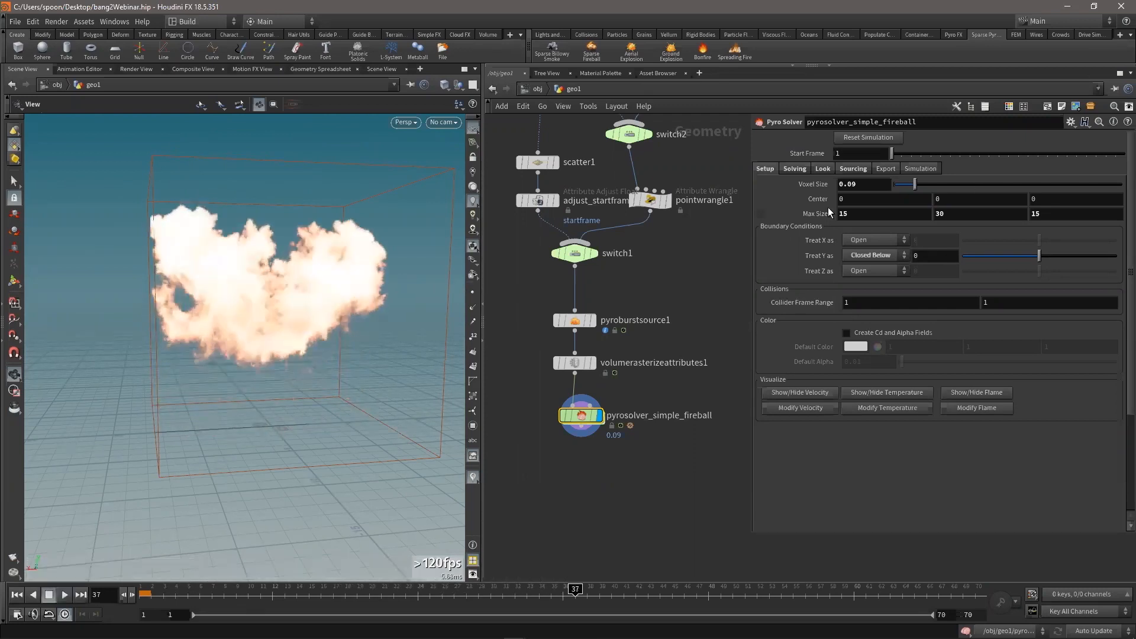
key(Up)
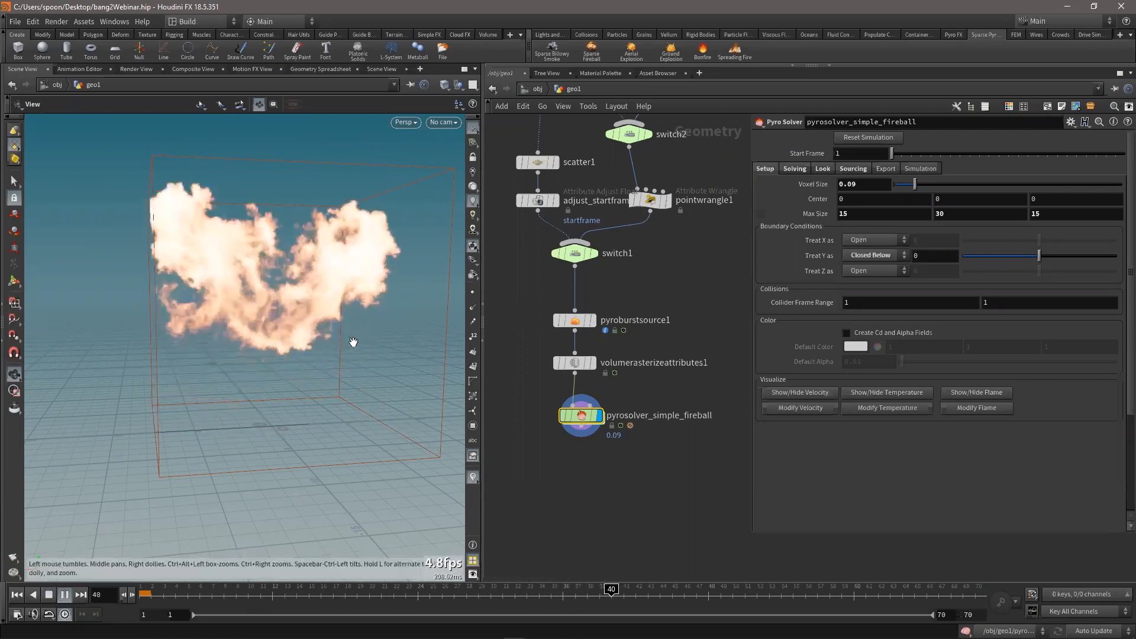
drag(325, 332, 325, 399)
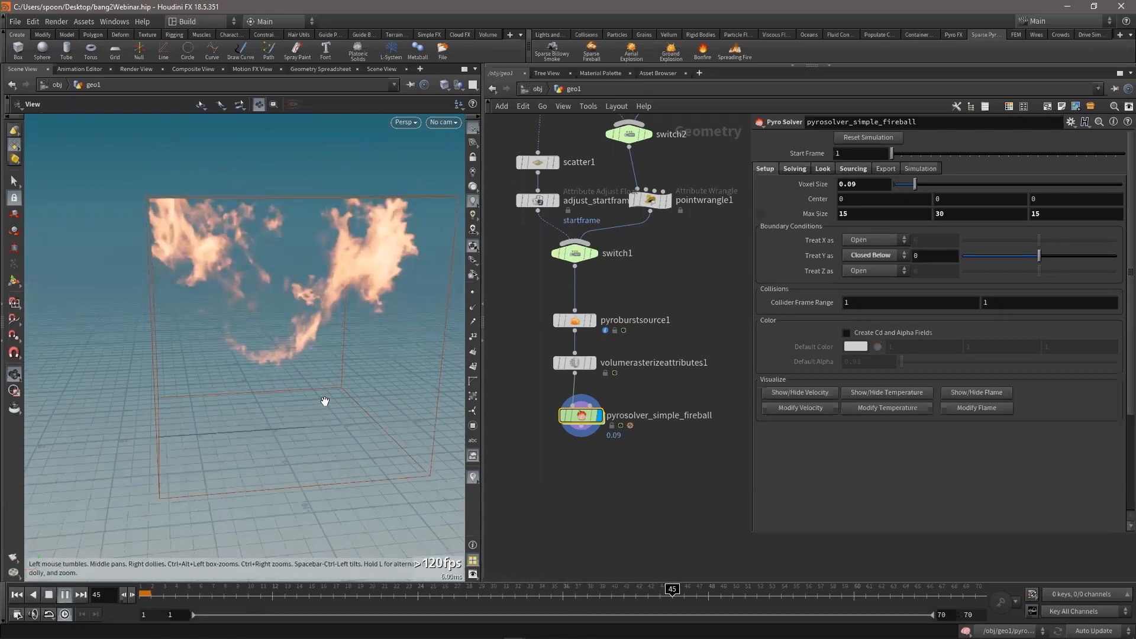
key(Up)
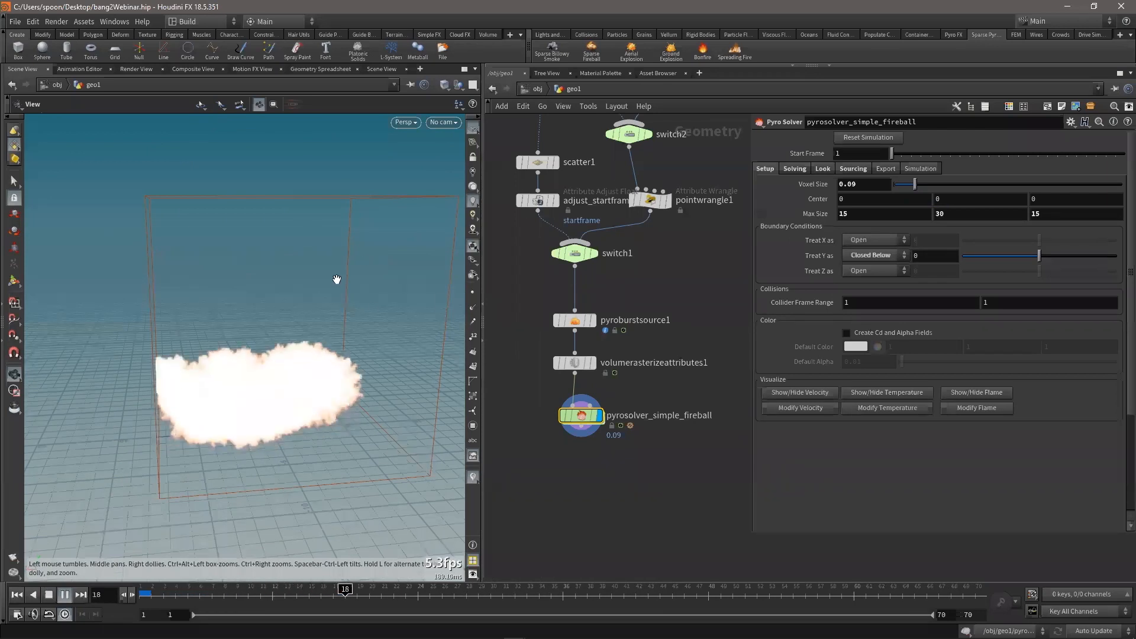
key(Up)
mouse_move(322, 351)
mouse_down()
mouse_move(272, 322)
mouse_move(327, 333)
mouse_up()
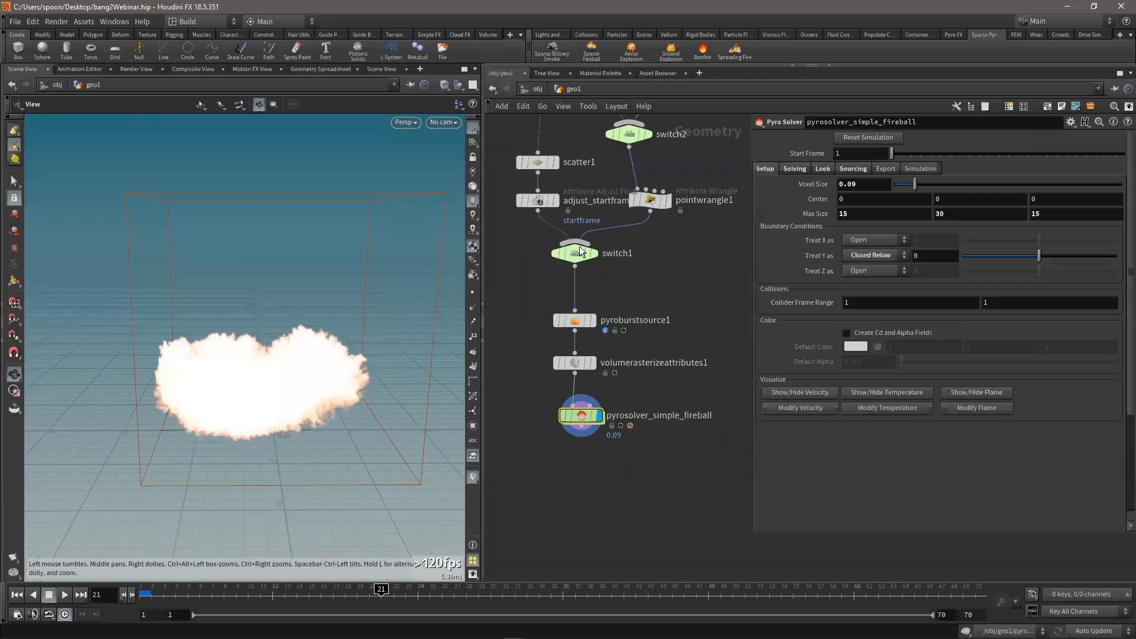
Set the pyro solver's Max Size X to 20 and play the simulation inside the widened bounds to frame 37
click(833, 214)
text(20)
key(Return)
key(Up)
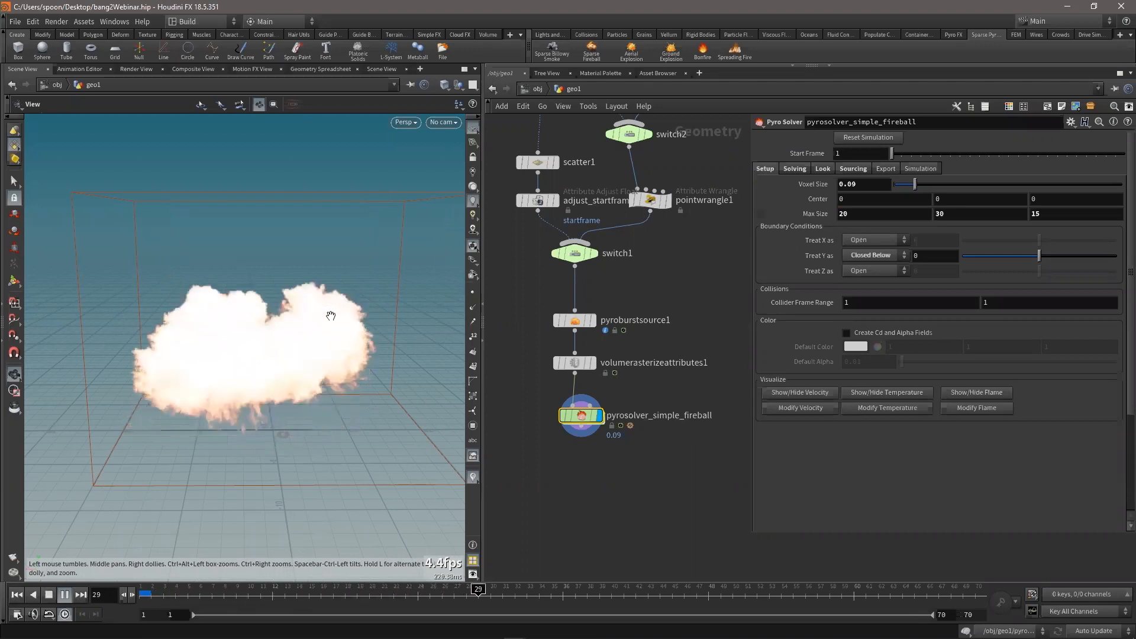
key(Up)
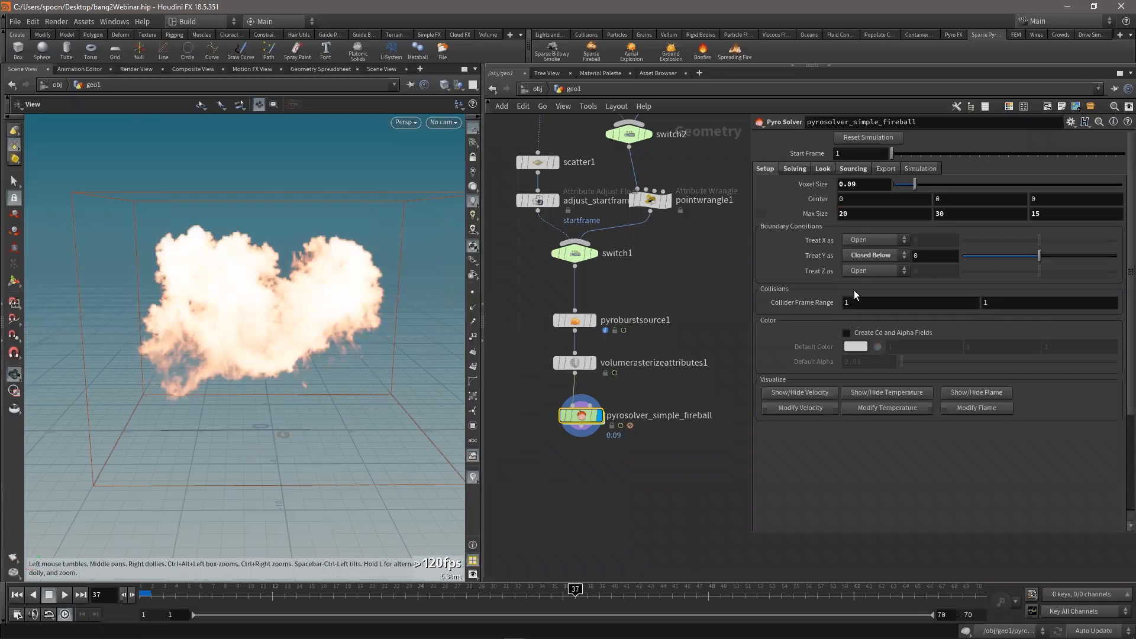
Try ending the pyro solver's Source Frame Range at frame 1 and play the simulation
click(865, 168)
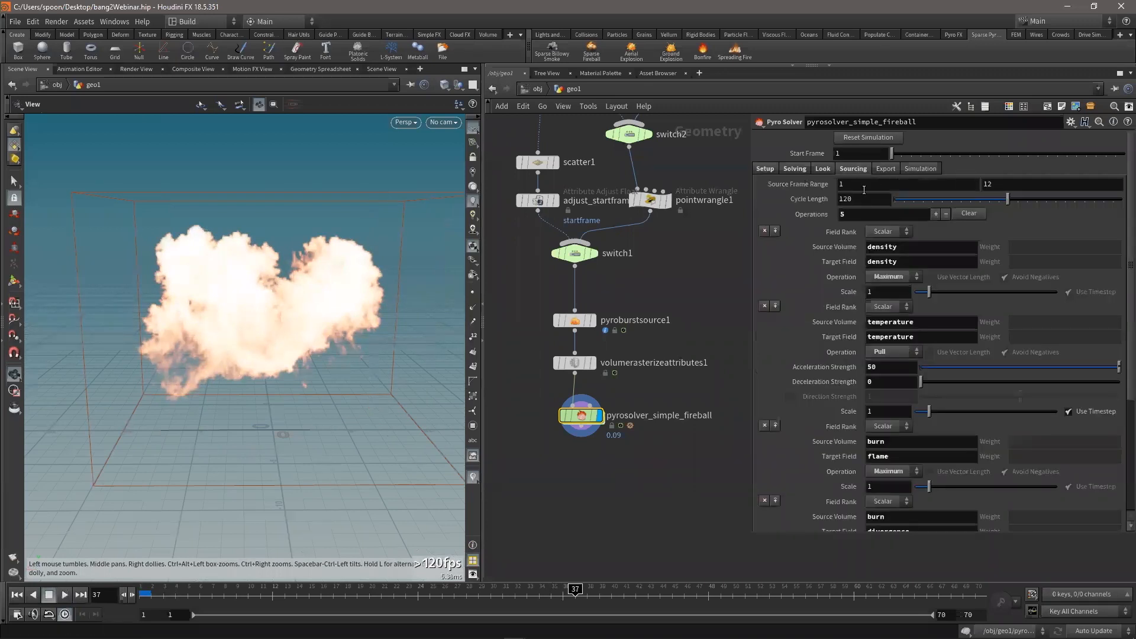
key(Tab)
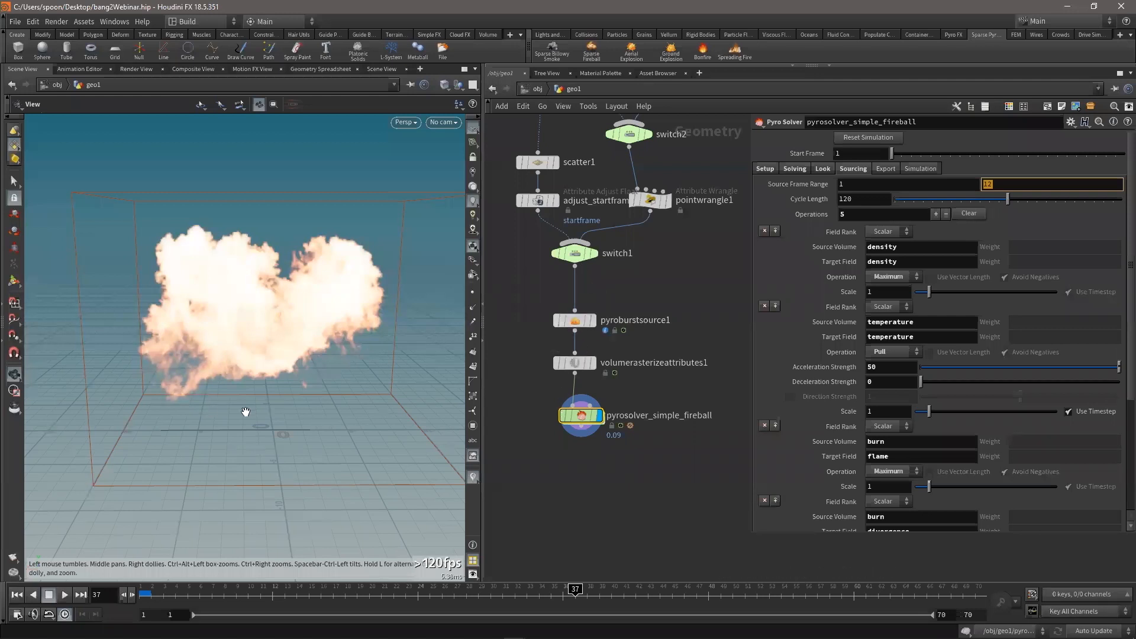
key(shift+Tab)
key(Tab)
key(BackSpace)
key(Return)
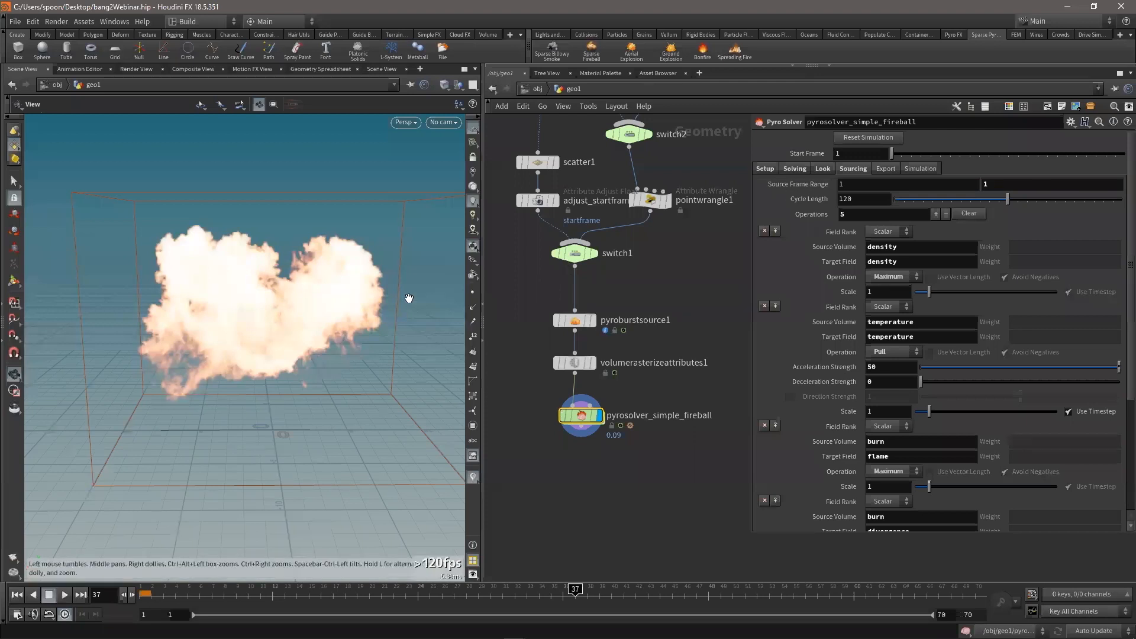
key(Up)
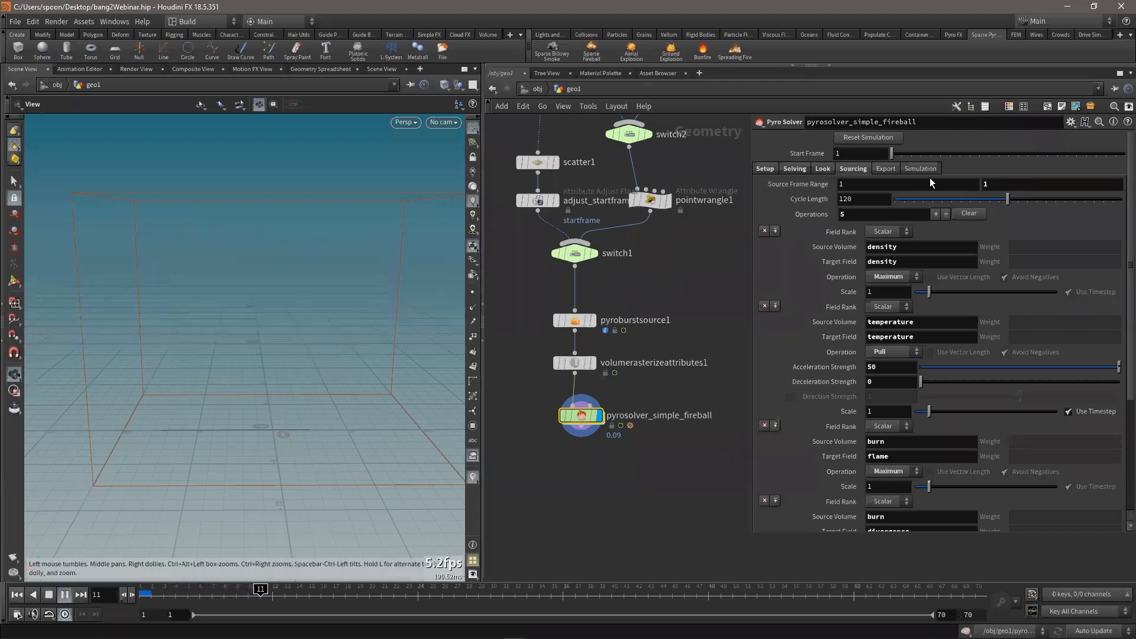
click(48, 595)
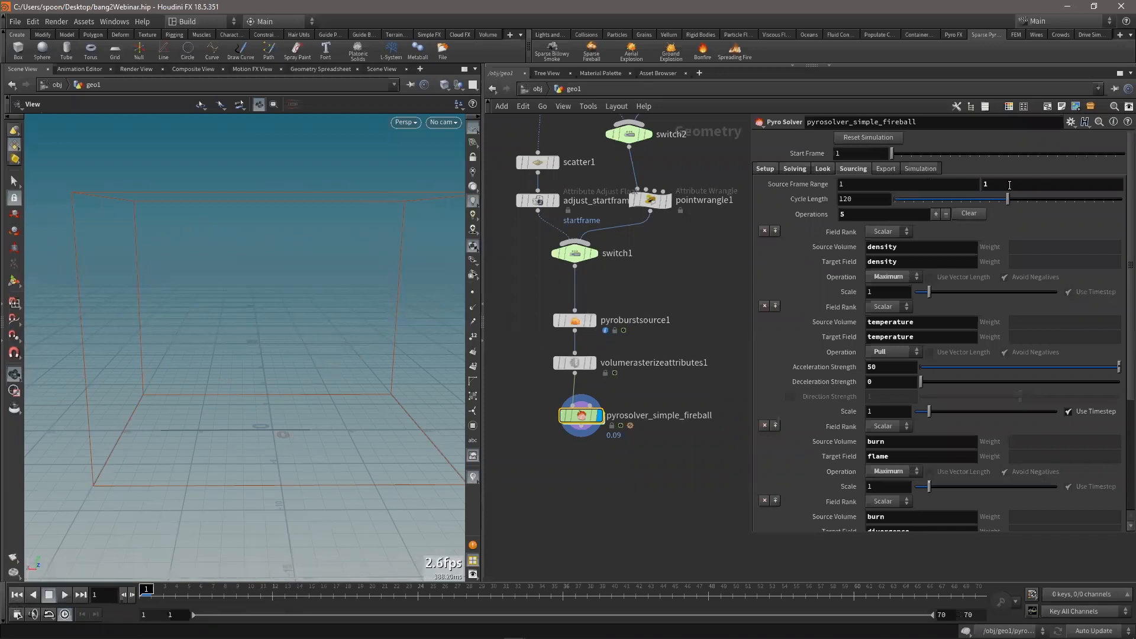
Try Source Frame Range ends of 3 and 5, play each simulation, and restore the end to 12
key(Up)
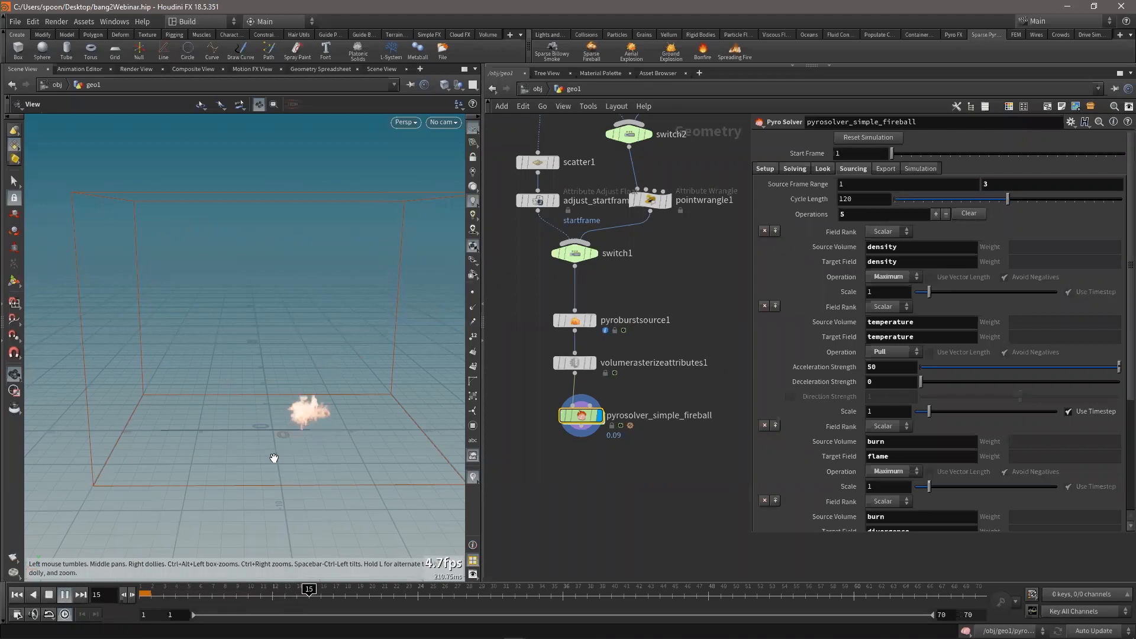
click(17, 597)
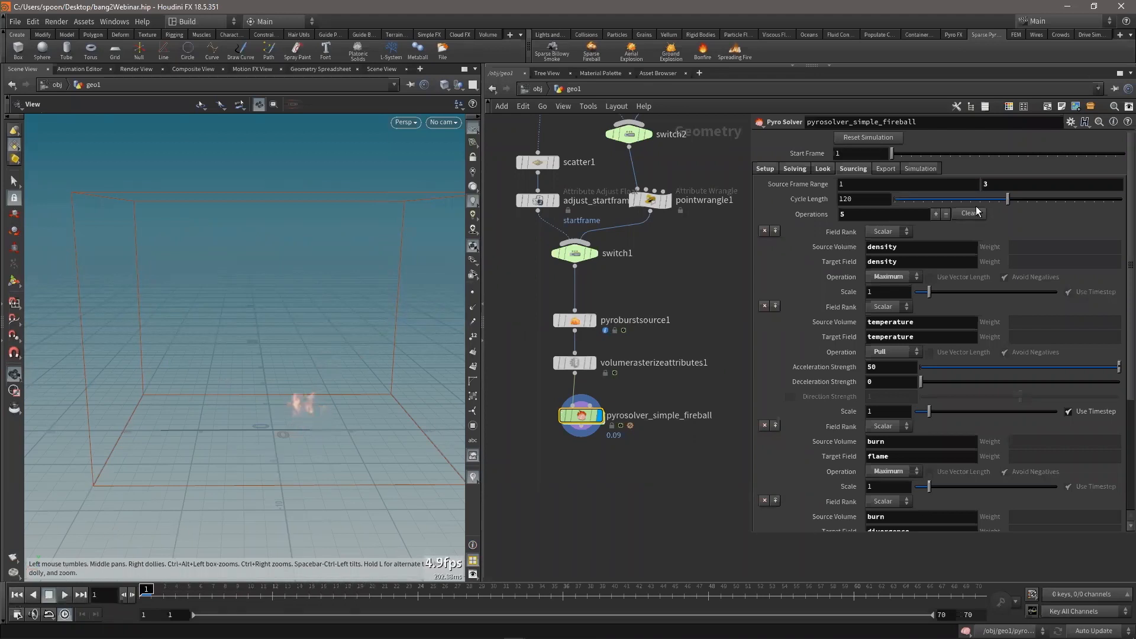
key(Up)
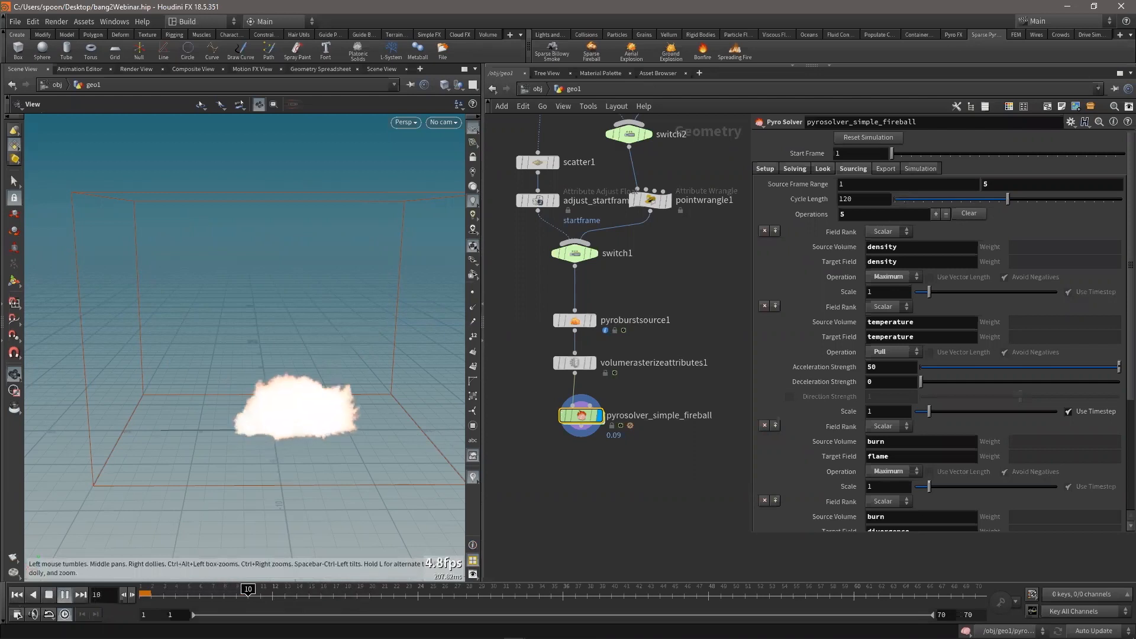
click(17, 595)
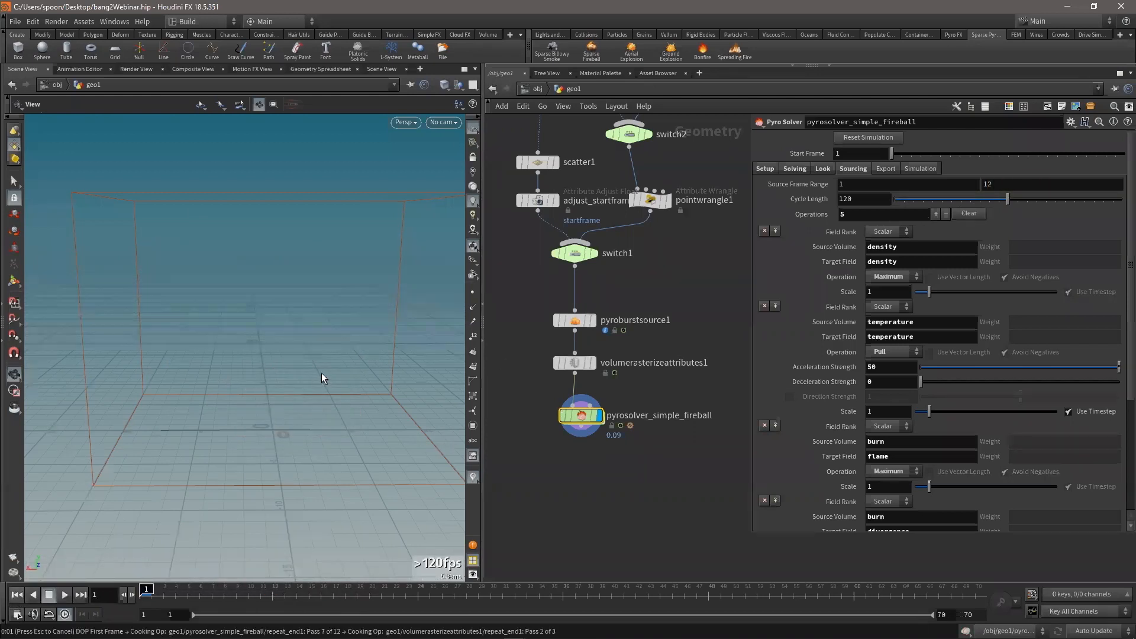
key(Up)
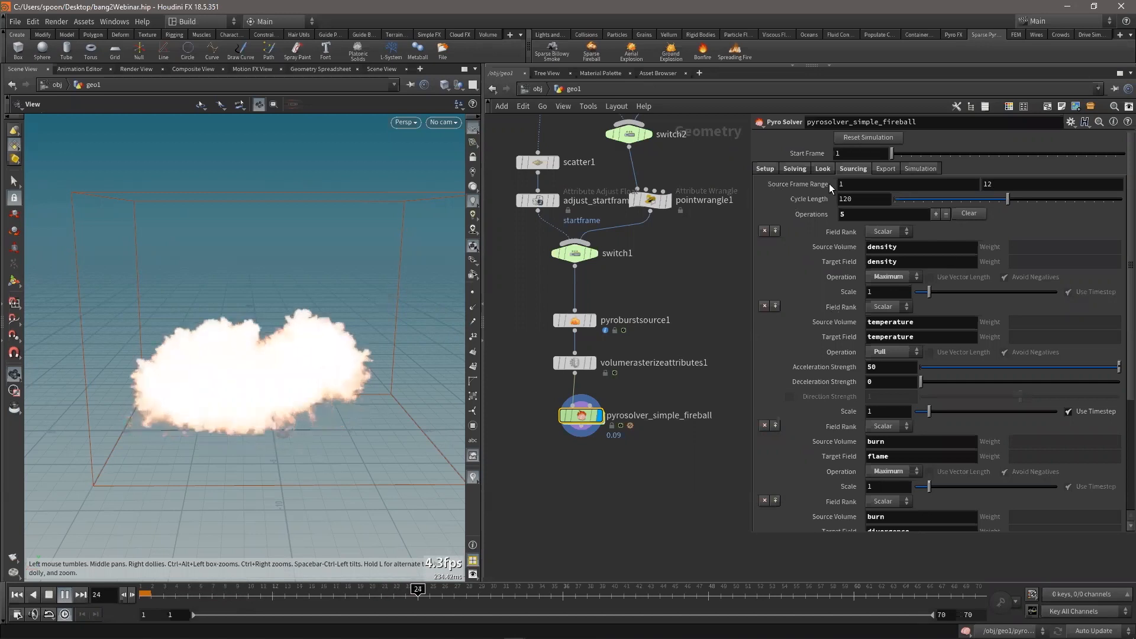
Set the sourcing Cycle Length to 30 and play the simulation past the repeated emission
key(Up)
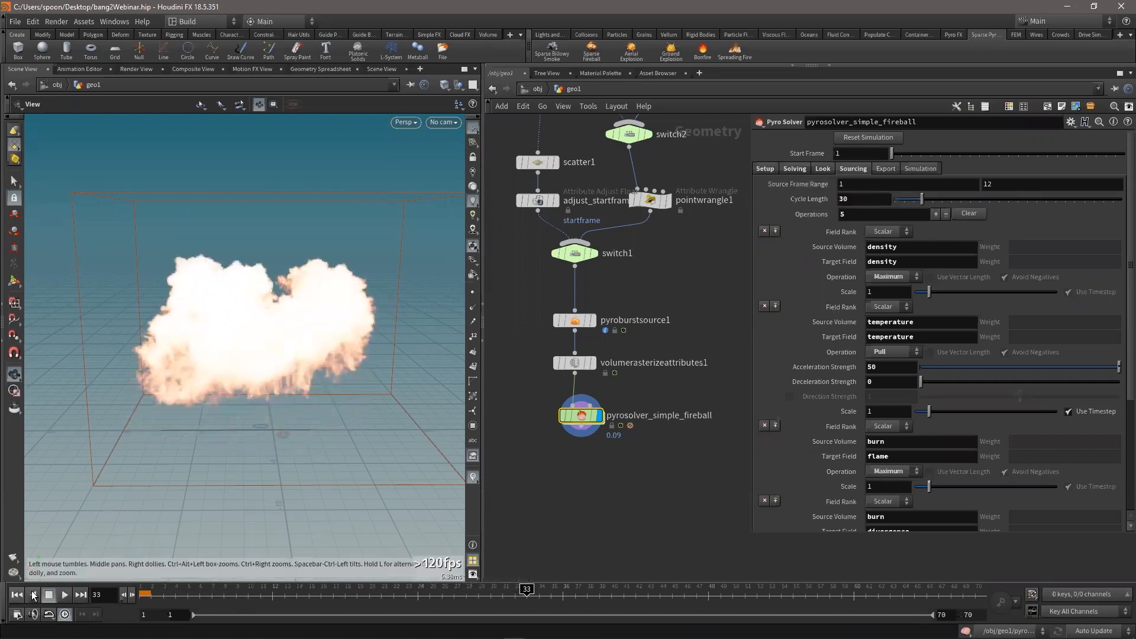
key(Up)
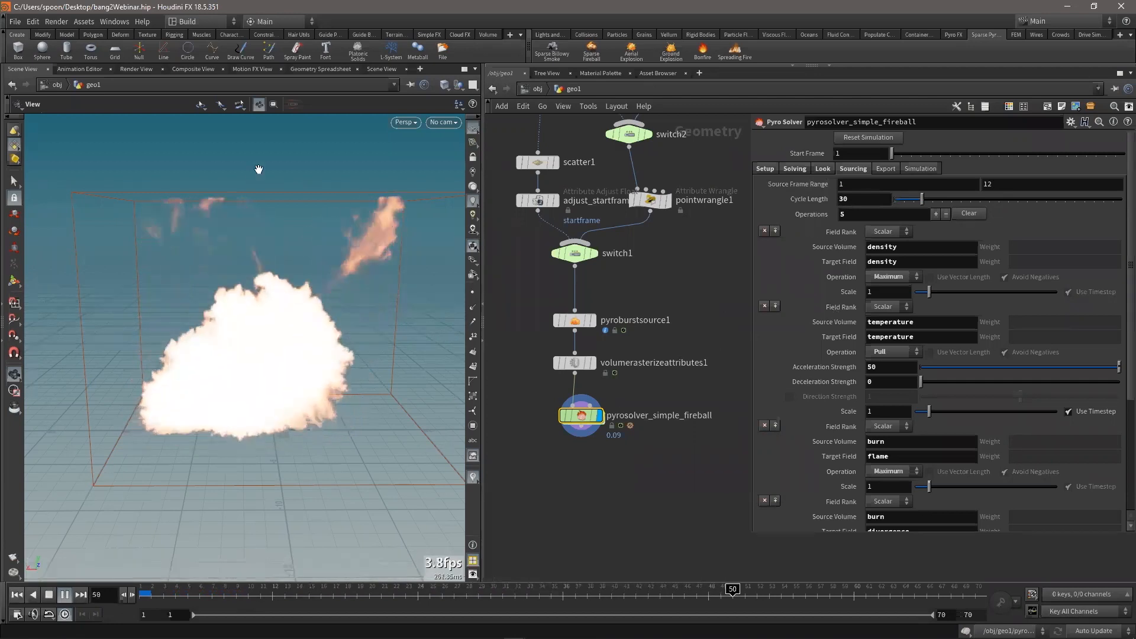
click(31, 22)
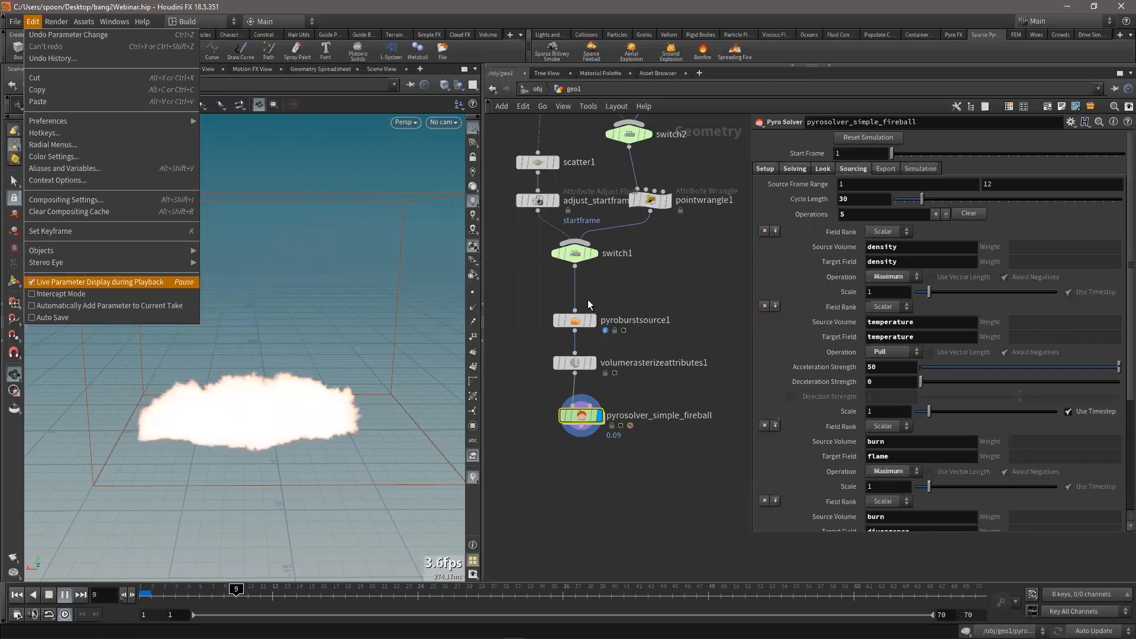
click(638, 272)
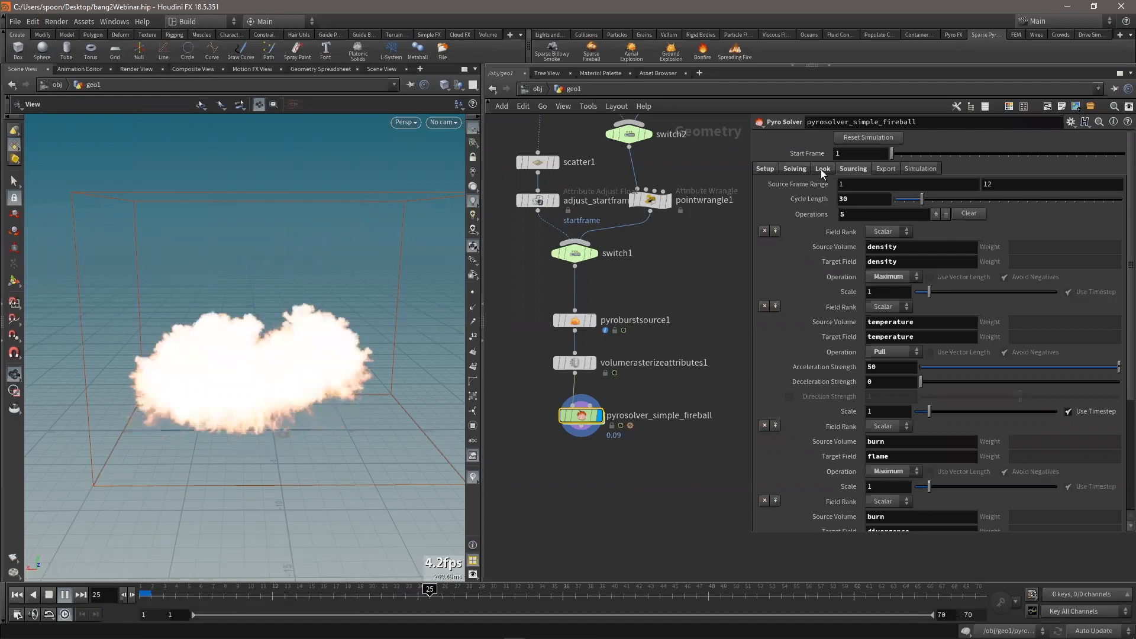
Set the pyro solver's Time Scale to 0.75
click(767, 169)
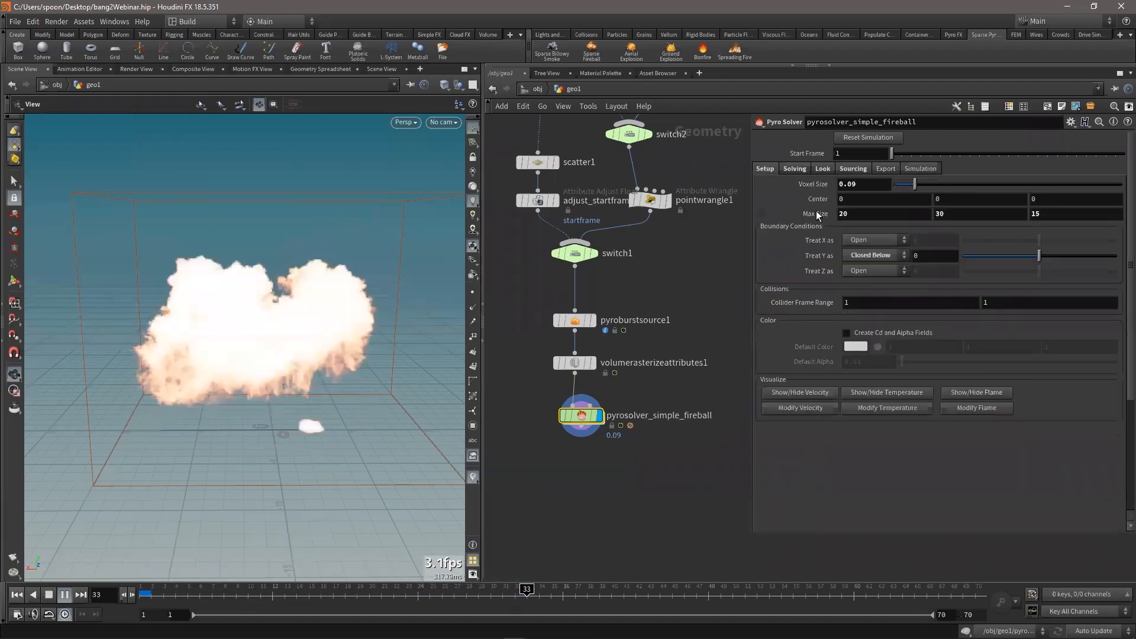
click(797, 169)
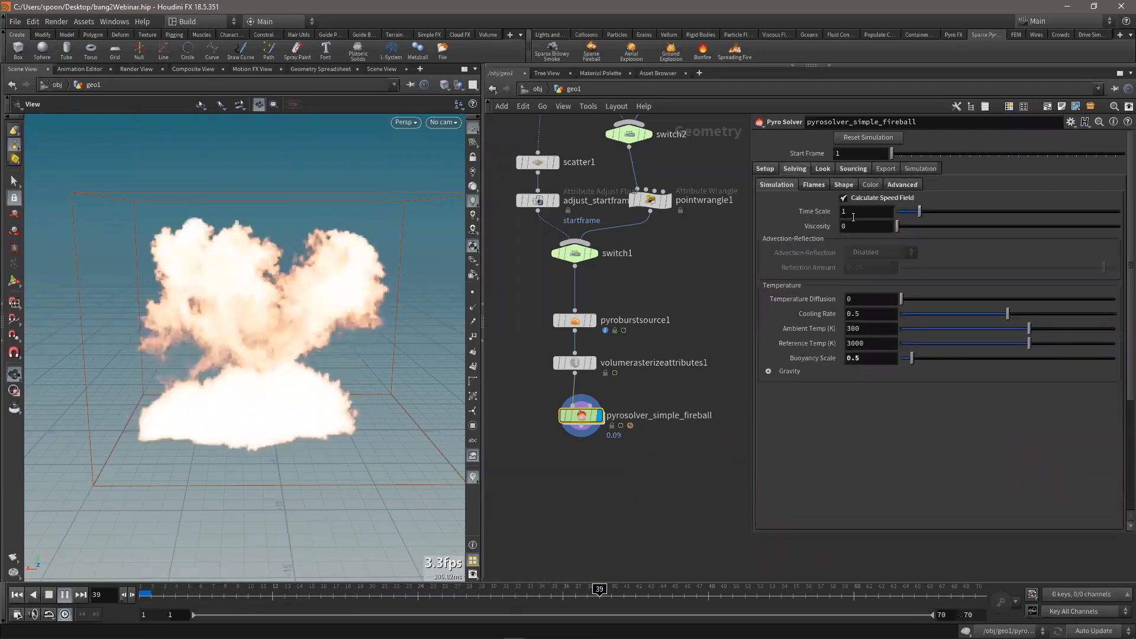
drag(853, 212, 837, 211)
text(.75)
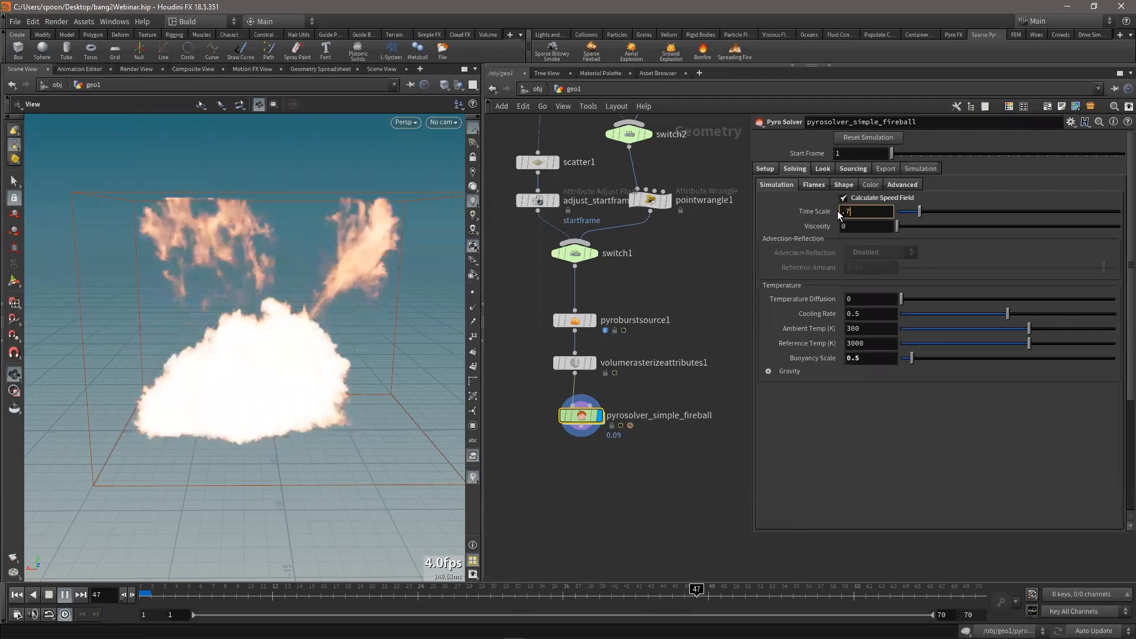
key(Return)
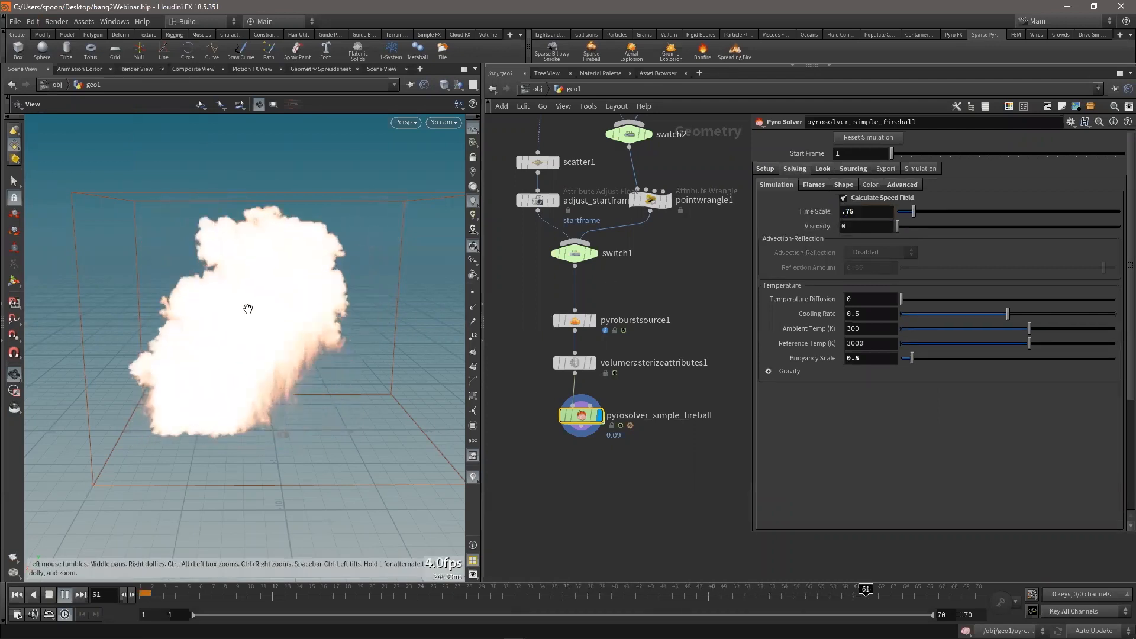
Set the pyro solver's Voxel Size to 0.1 and replay the simulation from another angle
click(765, 169)
double_click(879, 185)
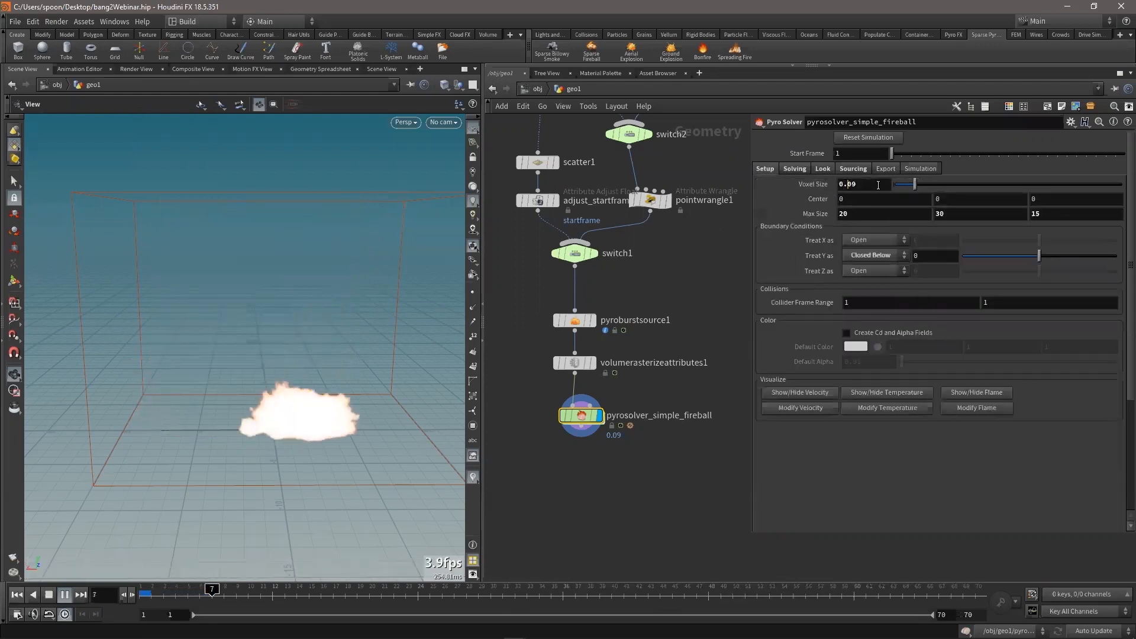
text(1)
key(Return)
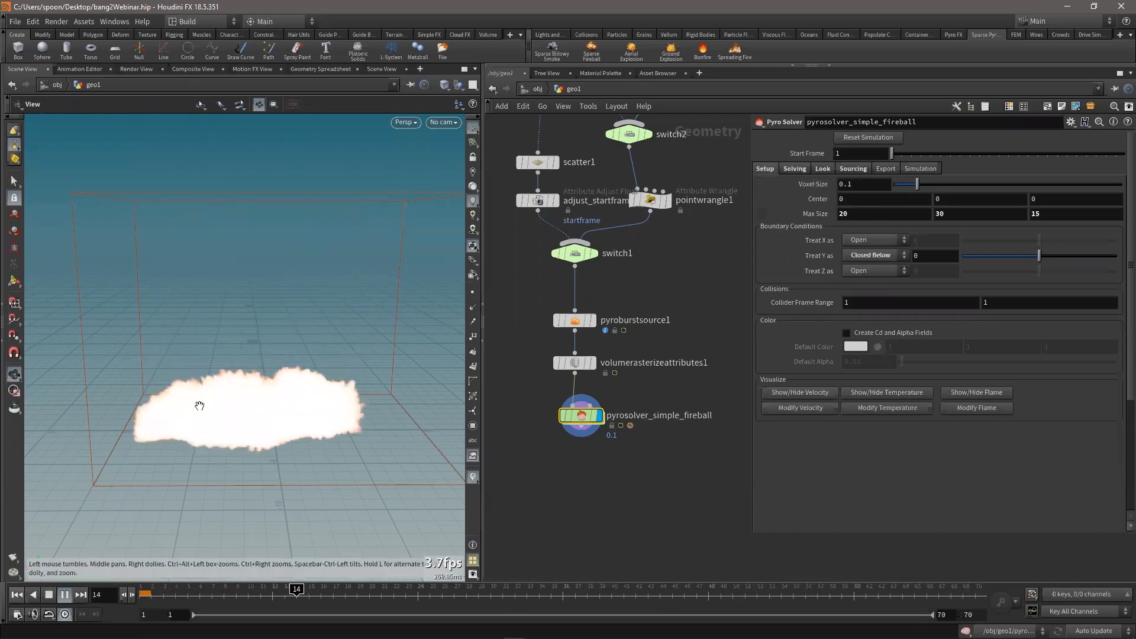
click(50, 595)
click(65, 600)
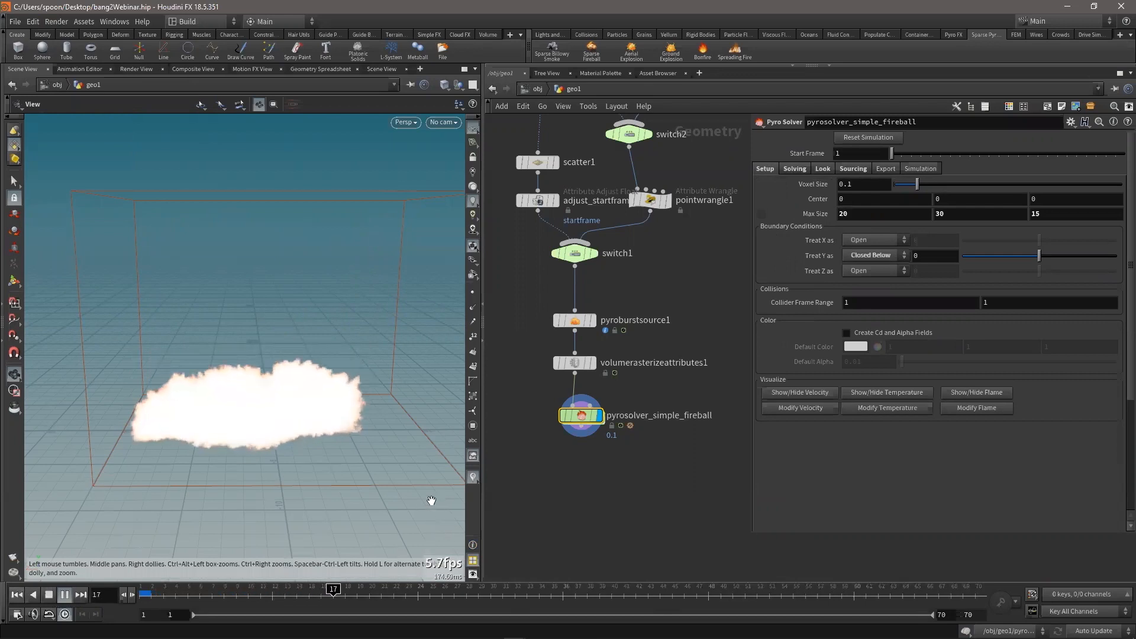
mouse_move(294, 456)
mouse_down()
mouse_move(332, 449)
mouse_move(303, 452)
mouse_move(300, 441)
mouse_up()
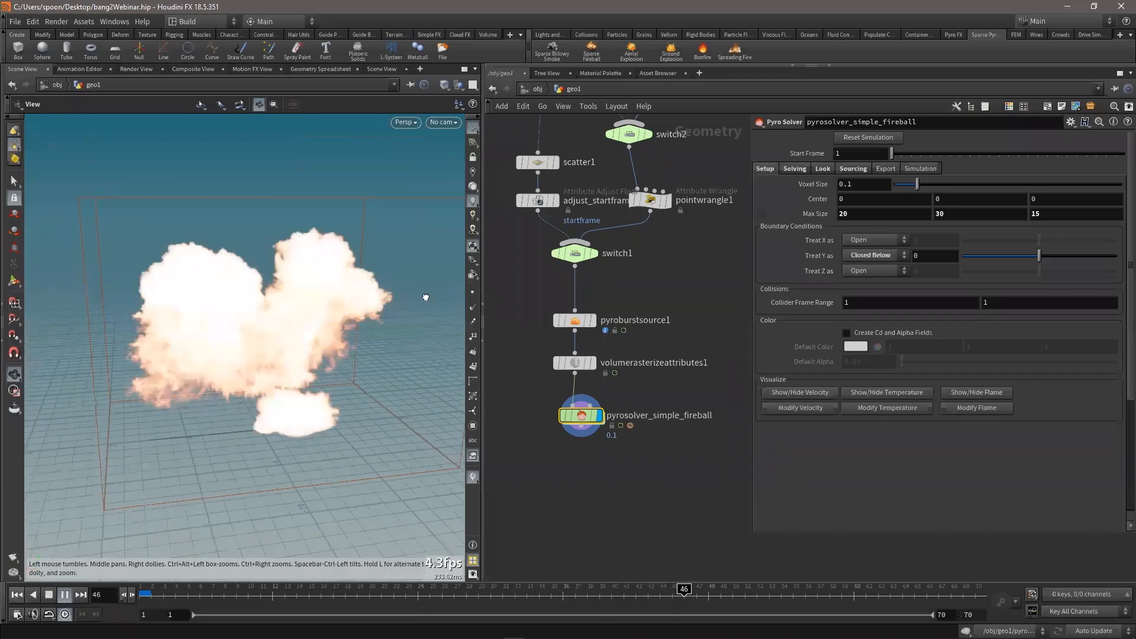
Set the pyro solver's Cooling Rate to 0.9
click(796, 168)
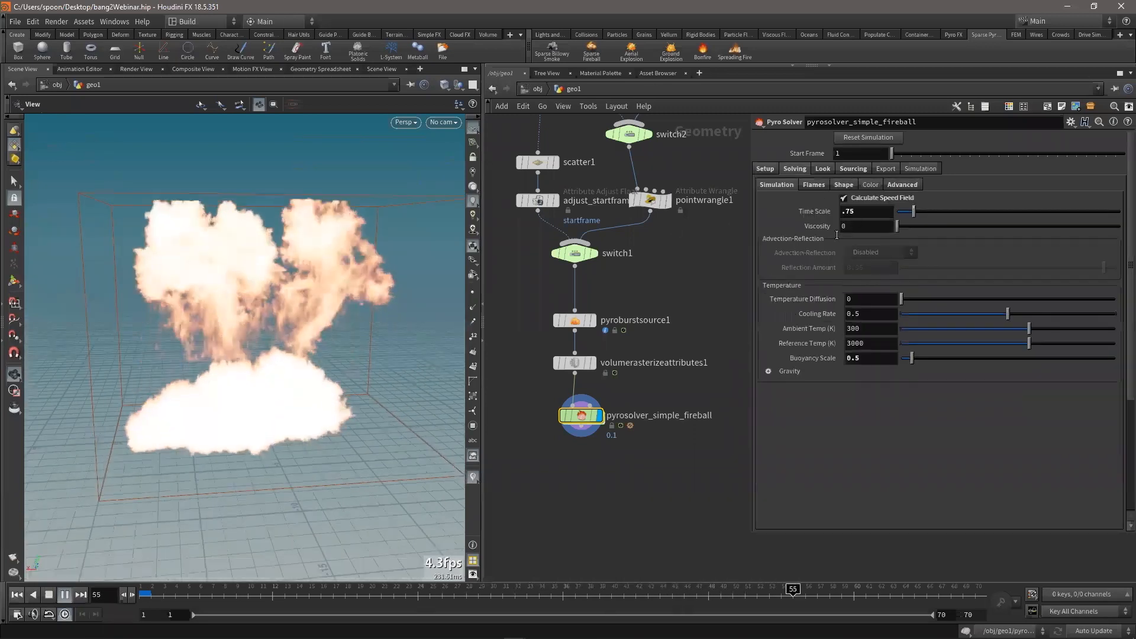
double_click(860, 316)
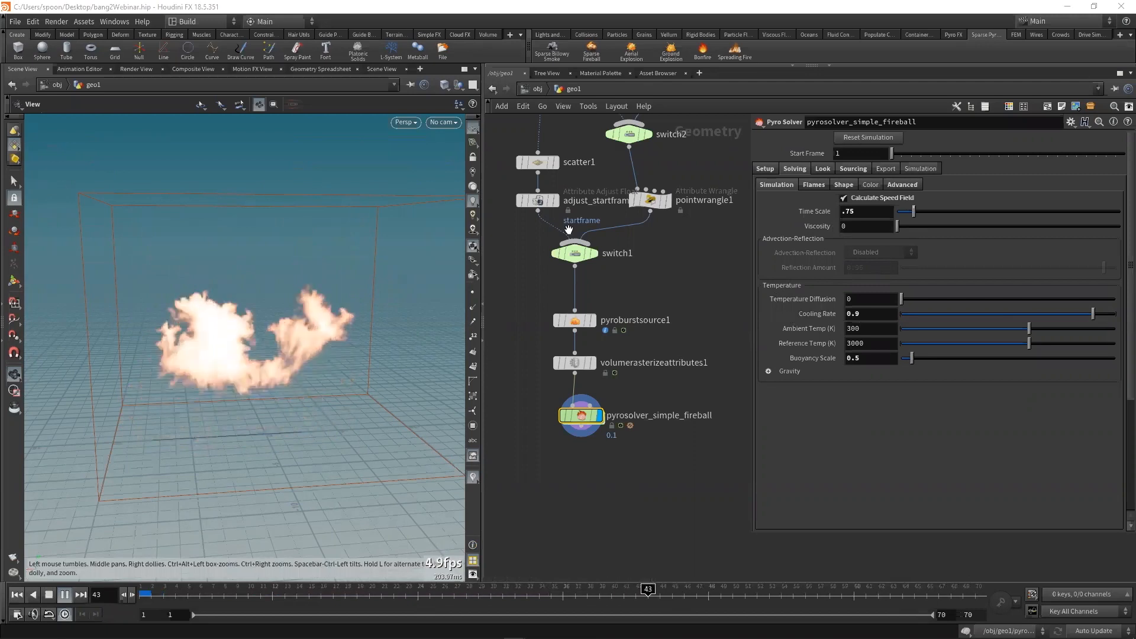
Try a Buoyancy Scale of 0.1 and the default of 1, and restore it to 0.5
double_click(878, 357)
text(0.1)
key(Return)
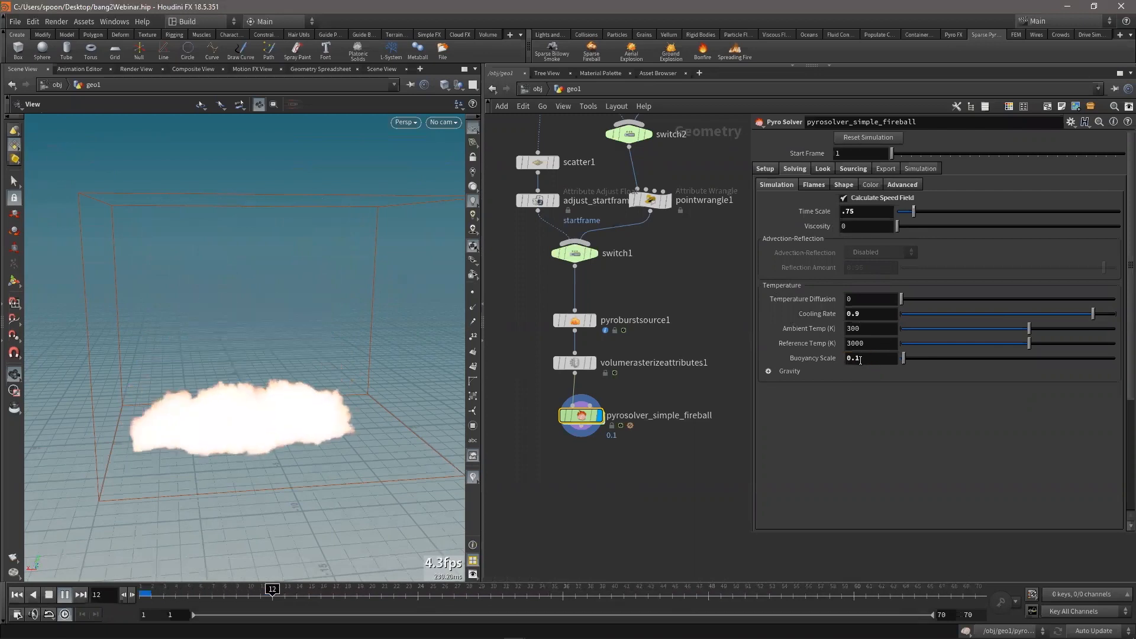
ctrl+middle_click(831, 365)
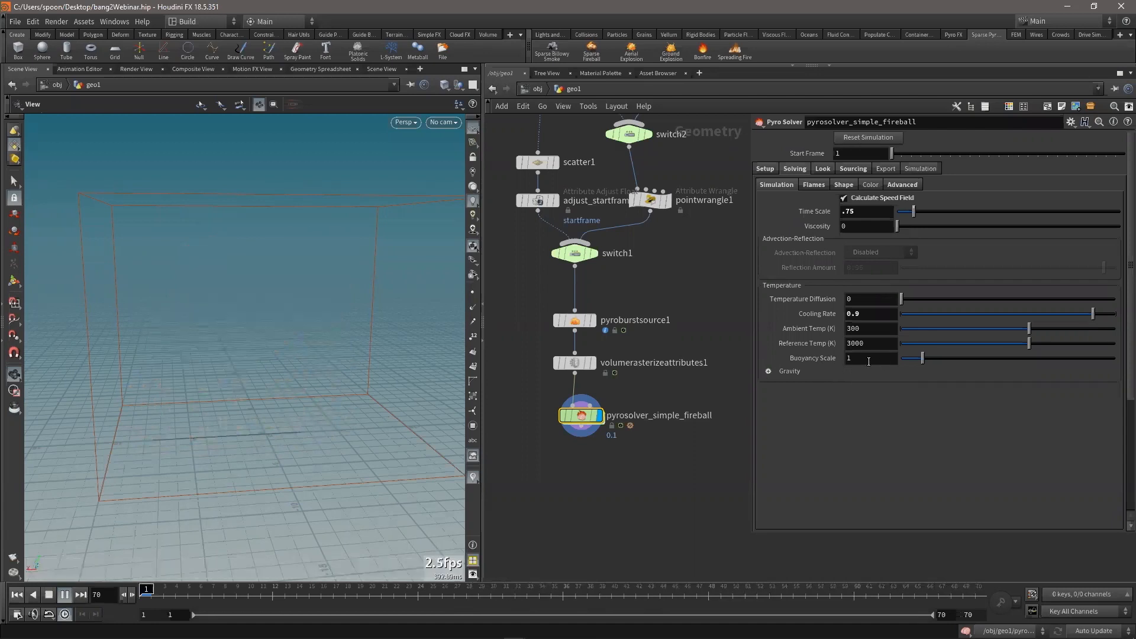
text(.5)
key(Return)
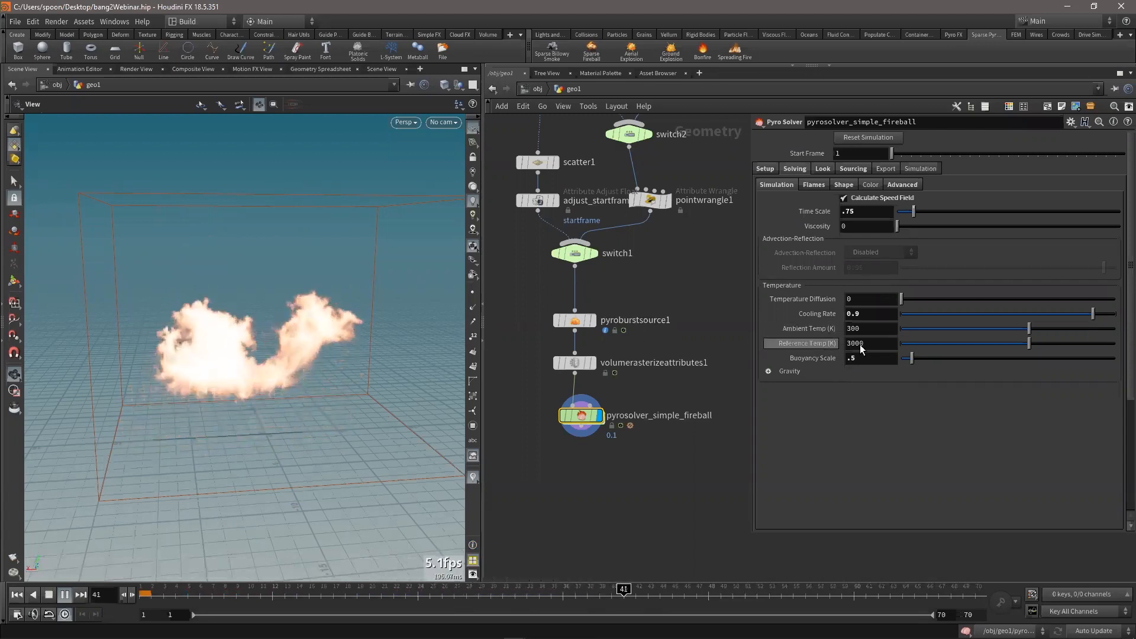
Try raising the Reference Temp to 10000 K and restore it to 3000 K
drag(852, 343, 839, 343)
text(5)
key(Return)
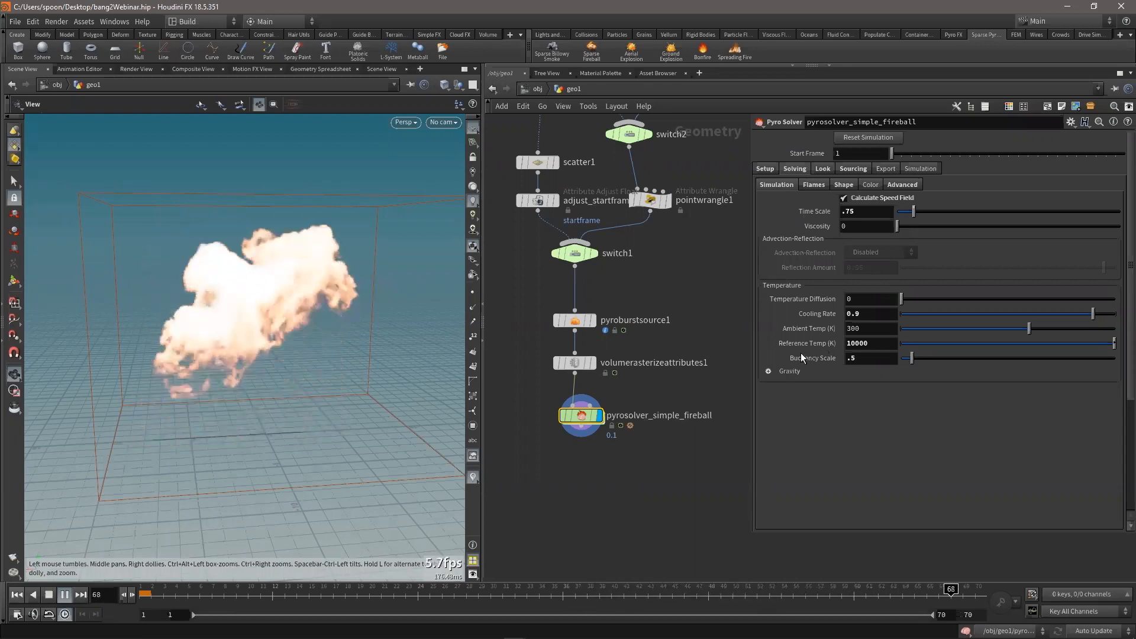
drag(829, 351, 827, 351)
text(3)
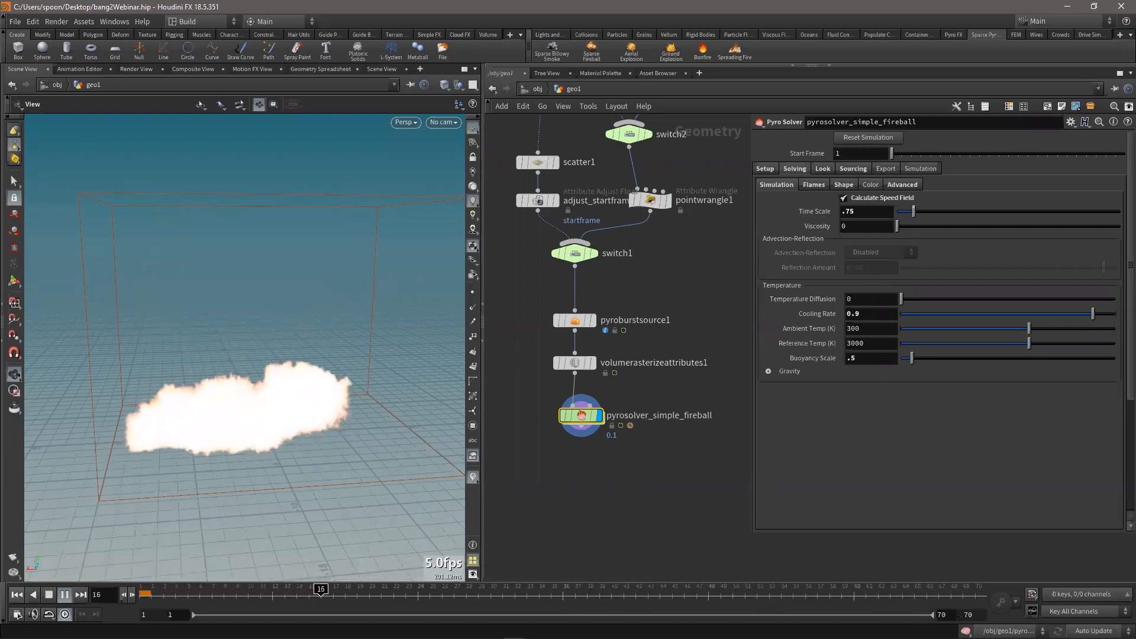
Try a Flame Lifespan of 1 for the pyro solver and settle on 2.5
click(815, 185)
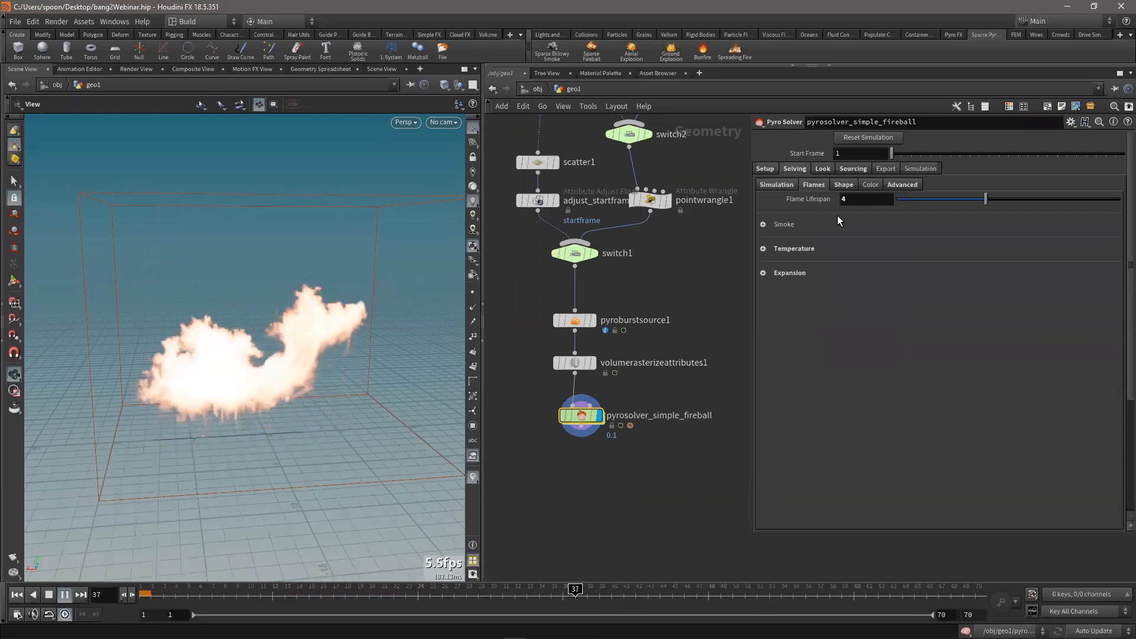
drag(850, 201, 829, 200)
text(1)
key(Return)
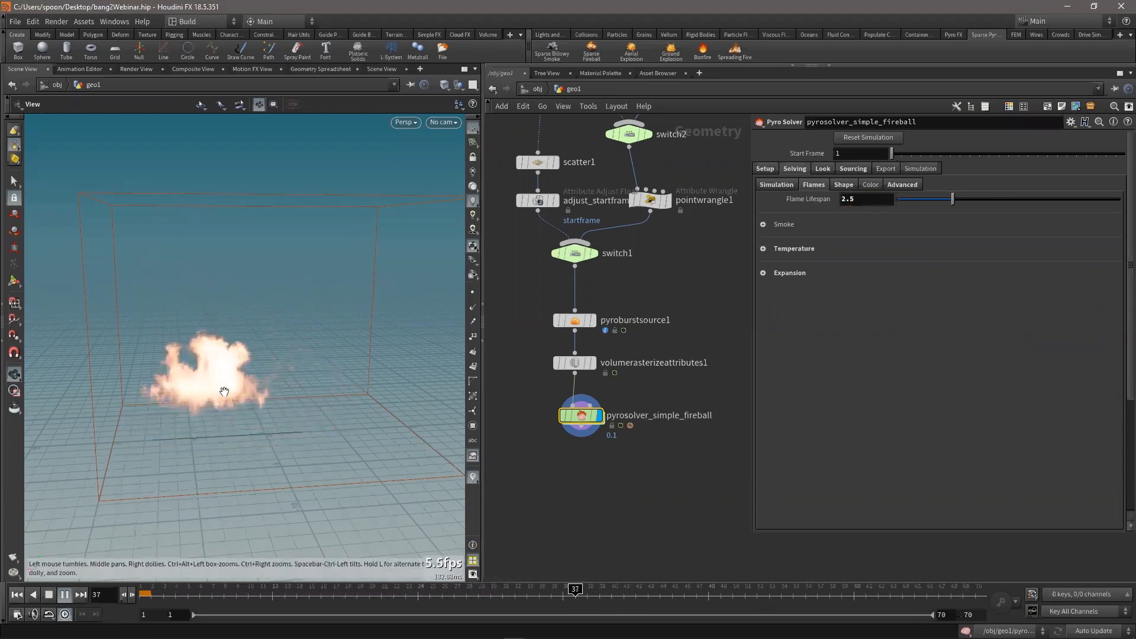
Enable smoke emission from the flames and set the smoke Flame Range's lower value to 0.6
click(763, 225)
click(854, 241)
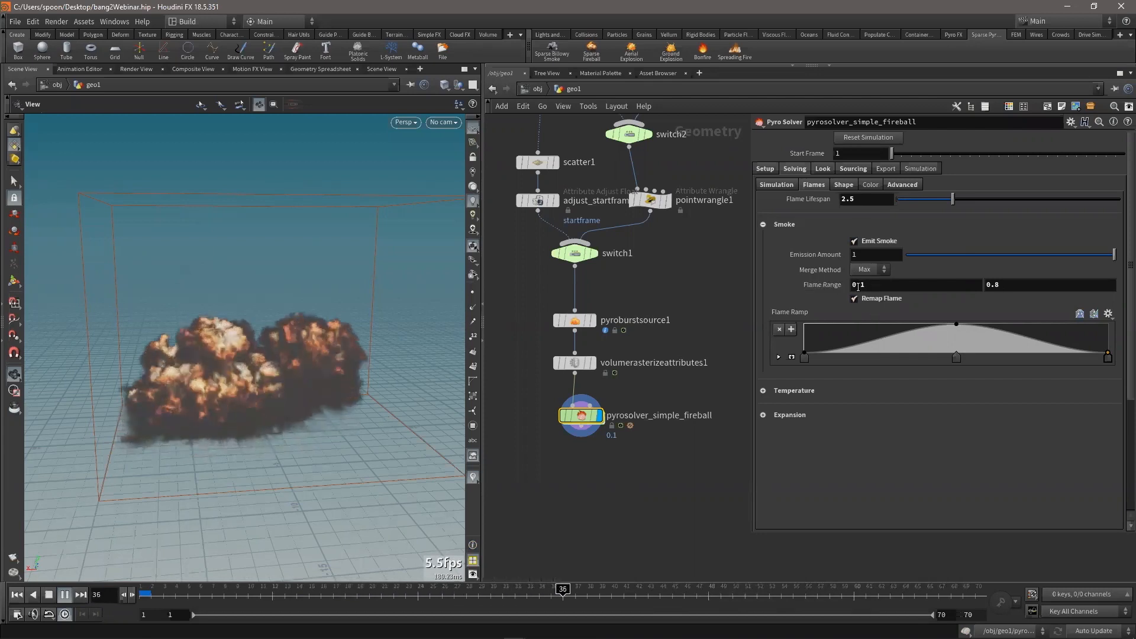
text(6)
key(Return)
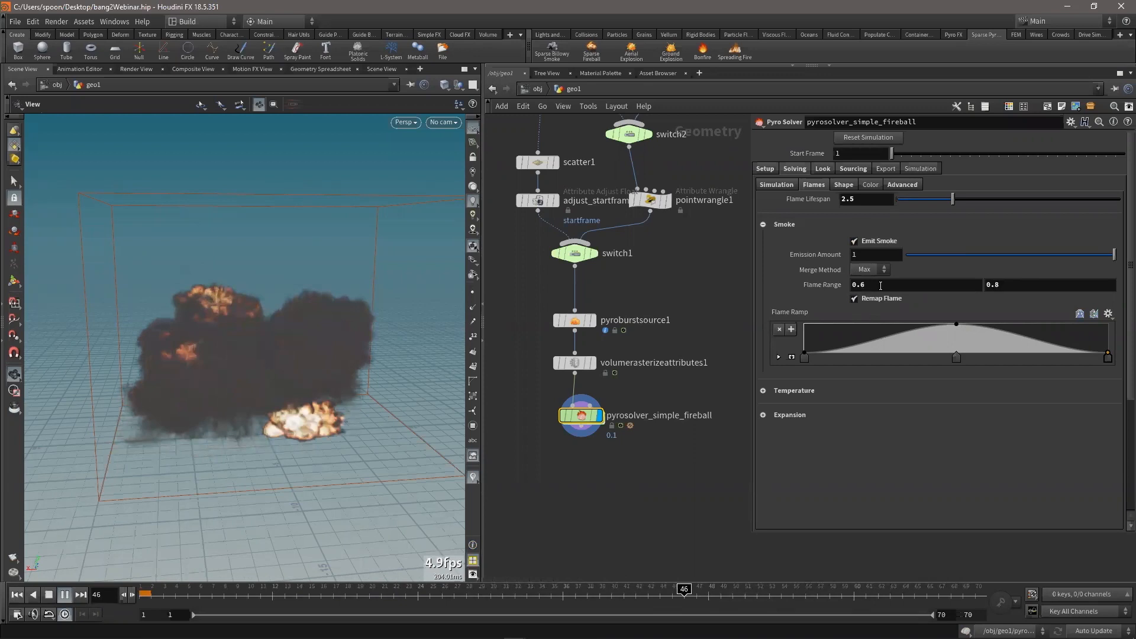
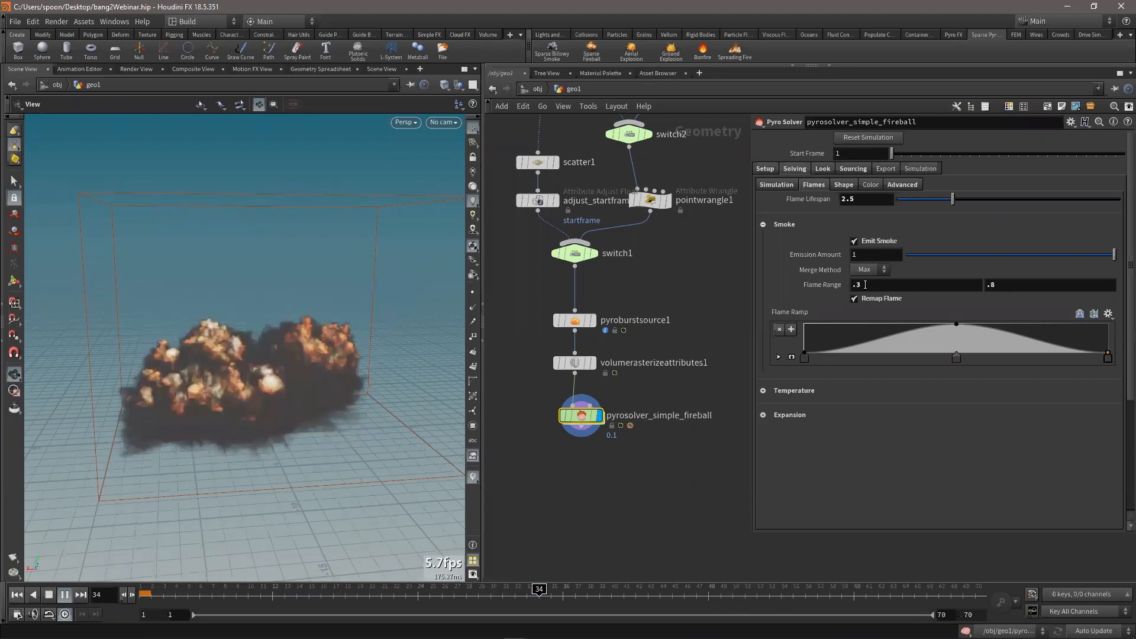
Try a smoke Emission Amount of 0.5 for the pyro solver's flames and restore it to 1
double_click(873, 256)
text(.)
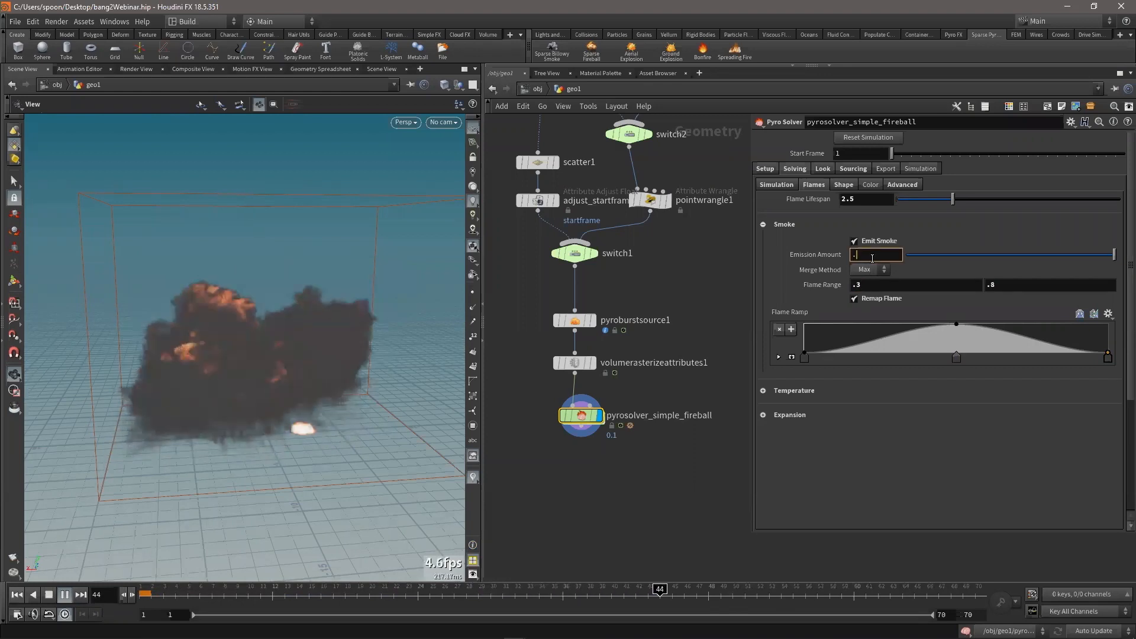
text(5)
key(Return)
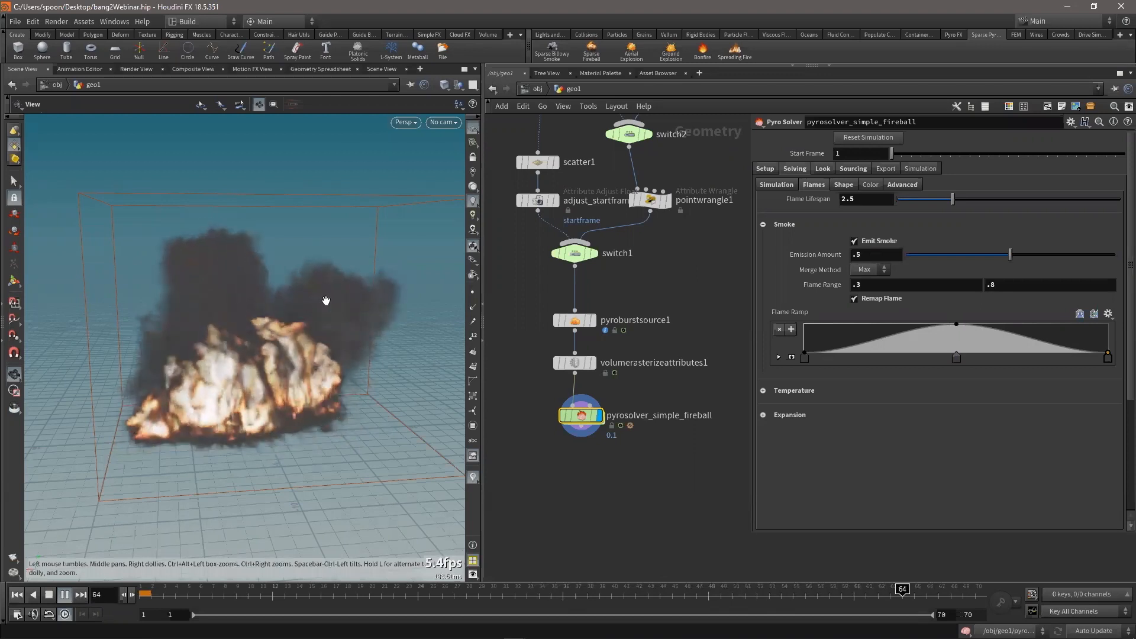
click(876, 253)
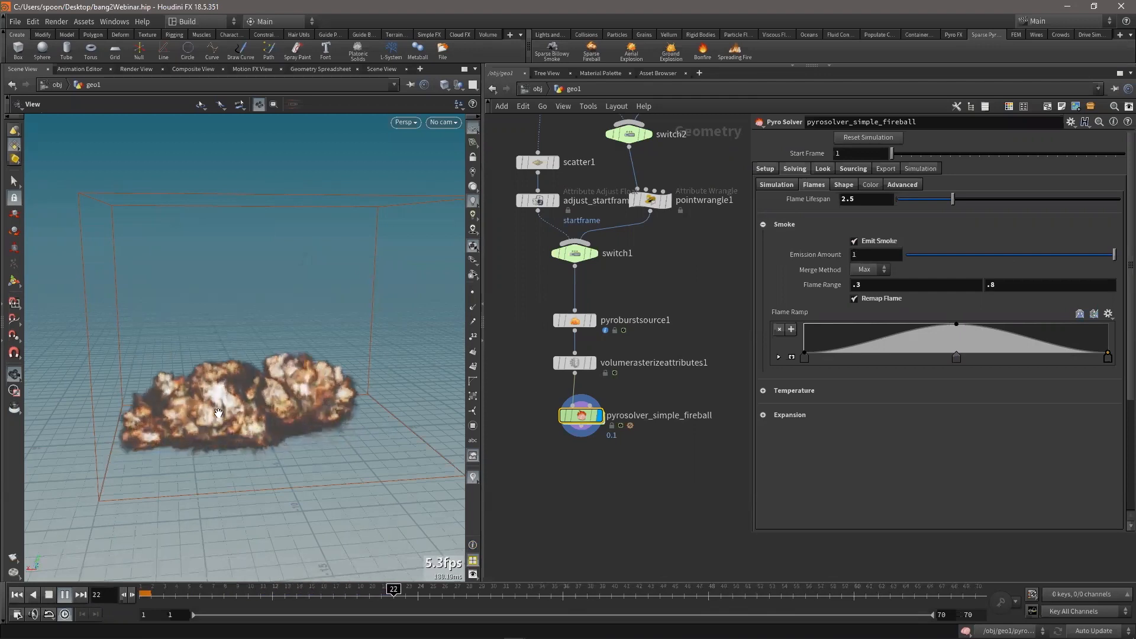
Try a Temperature Amount of 0.5 for the pyro solver's flames and restore it to 0.1
click(763, 224)
click(763, 249)
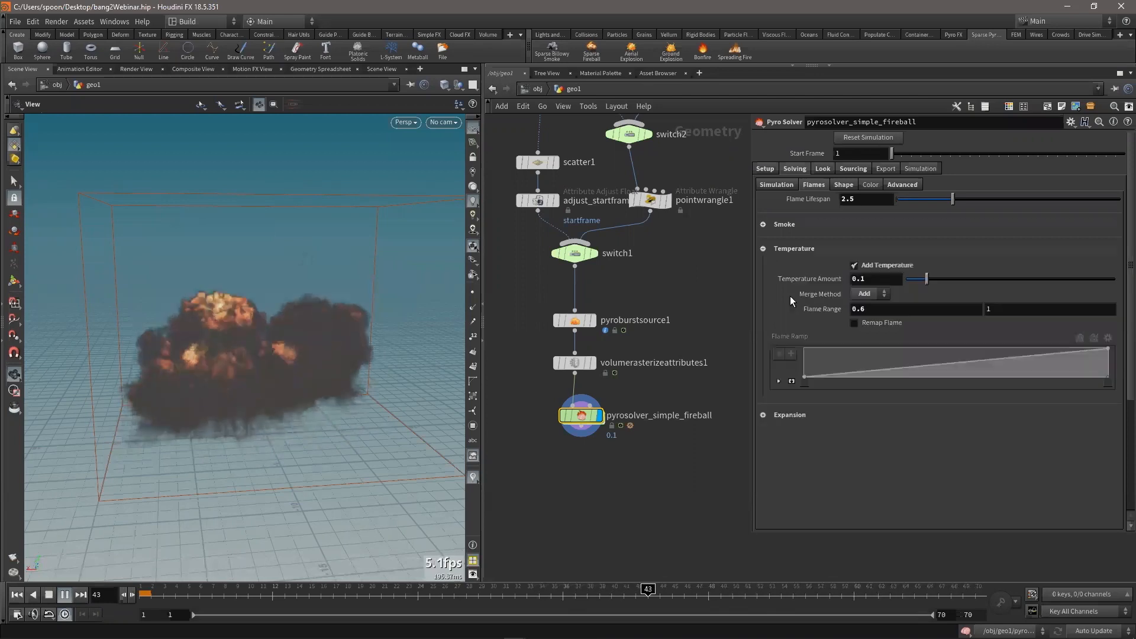
double_click(862, 279)
text(.5)
key(Return)
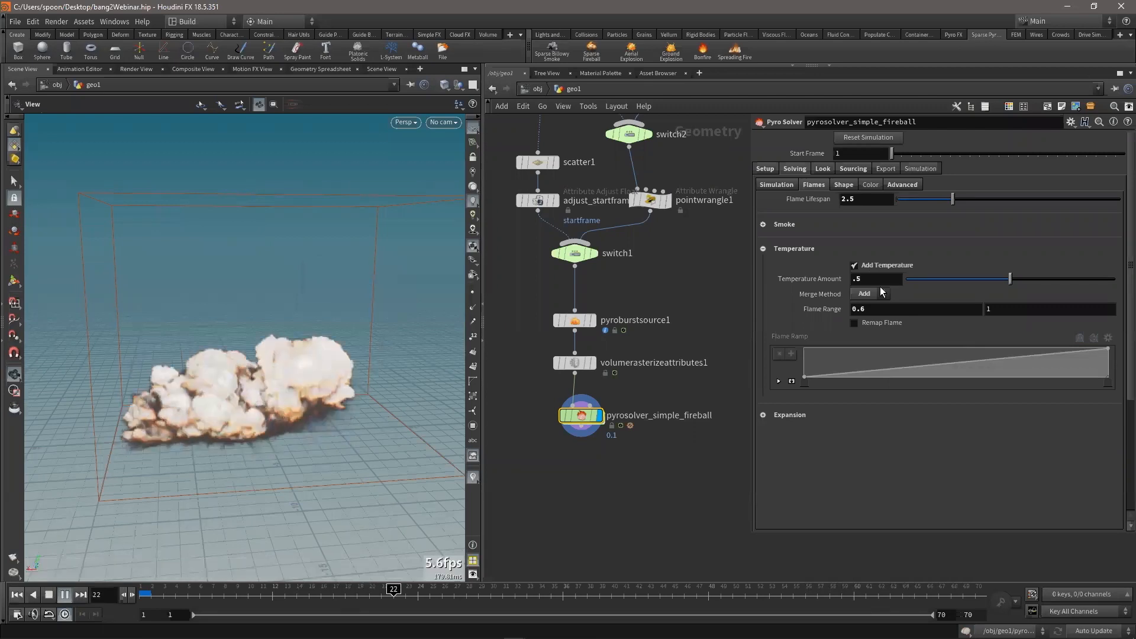
drag(868, 280, 823, 283)
text(.1)
key(Return)
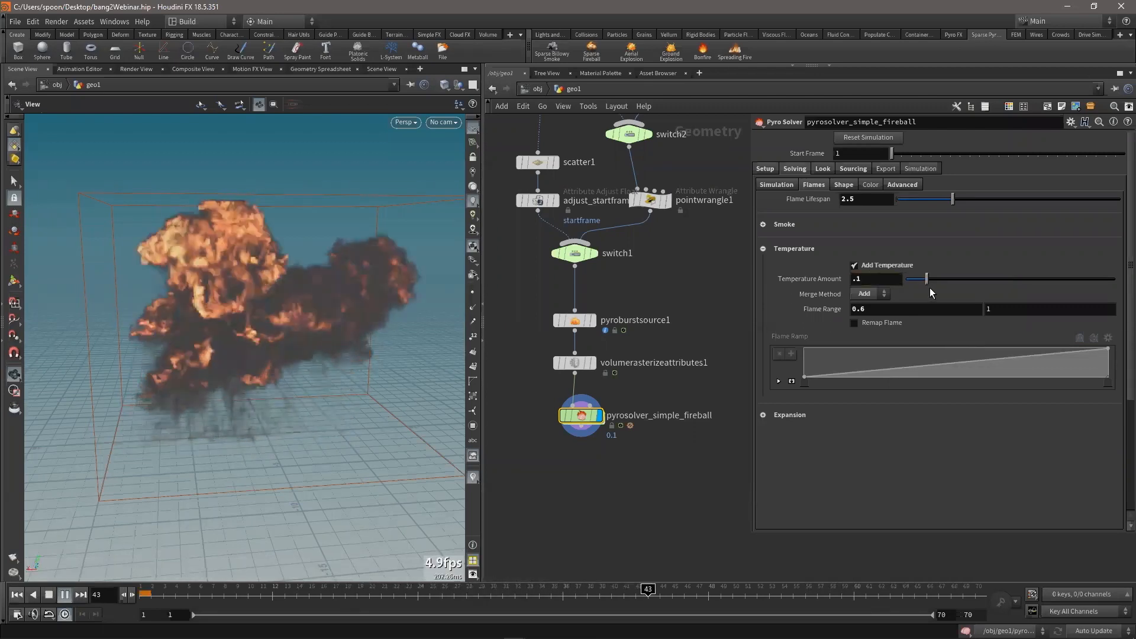
Try a flame Expansion Rate of 3, settle on 1.1, and replay the simulation from the start
click(763, 249)
click(764, 273)
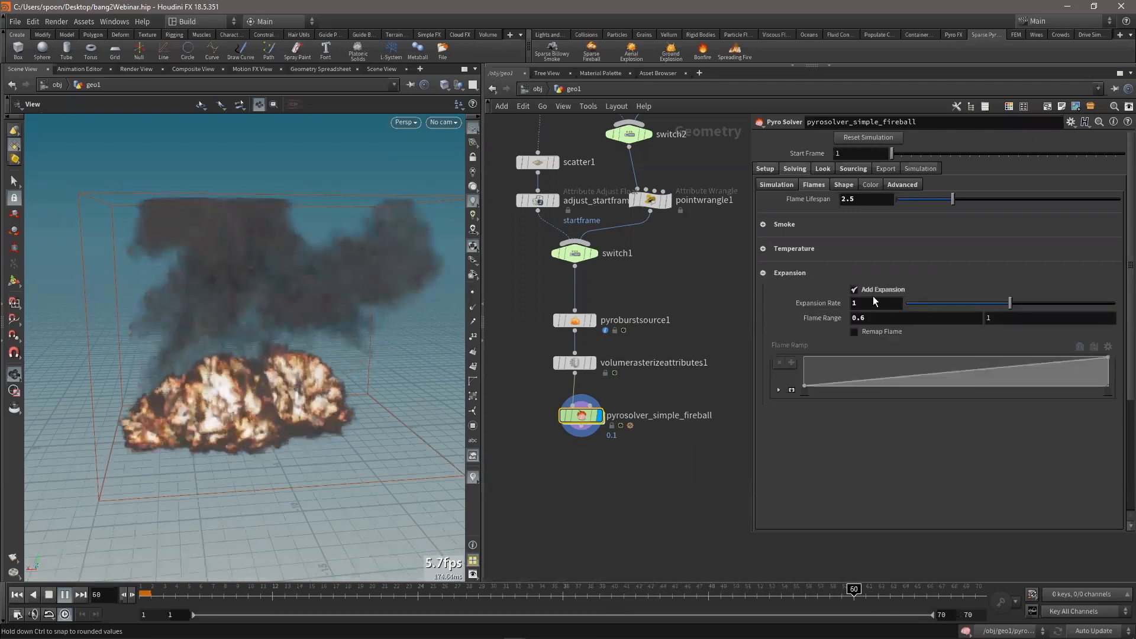
double_click(868, 302)
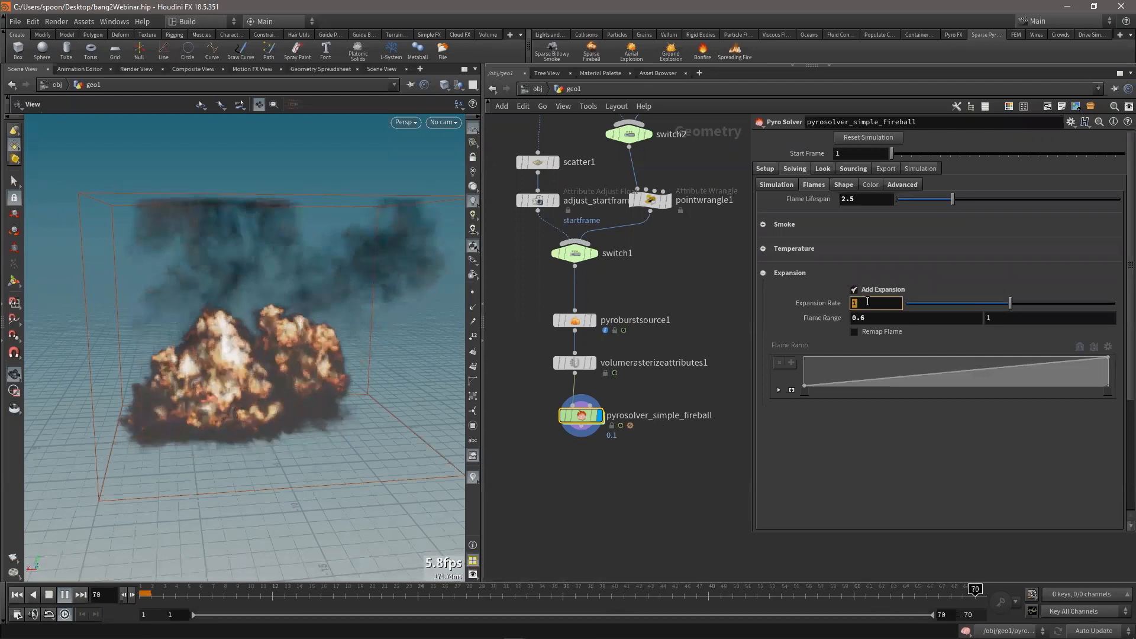
text(3)
key(Return)
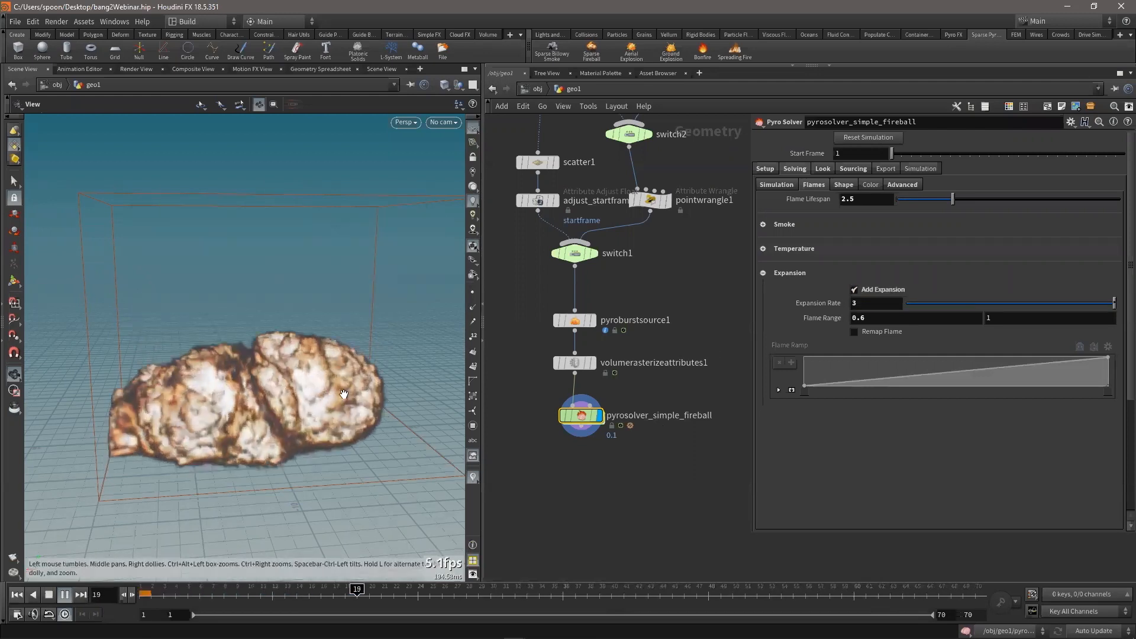
double_click(870, 303)
text(1.5)
key(Return)
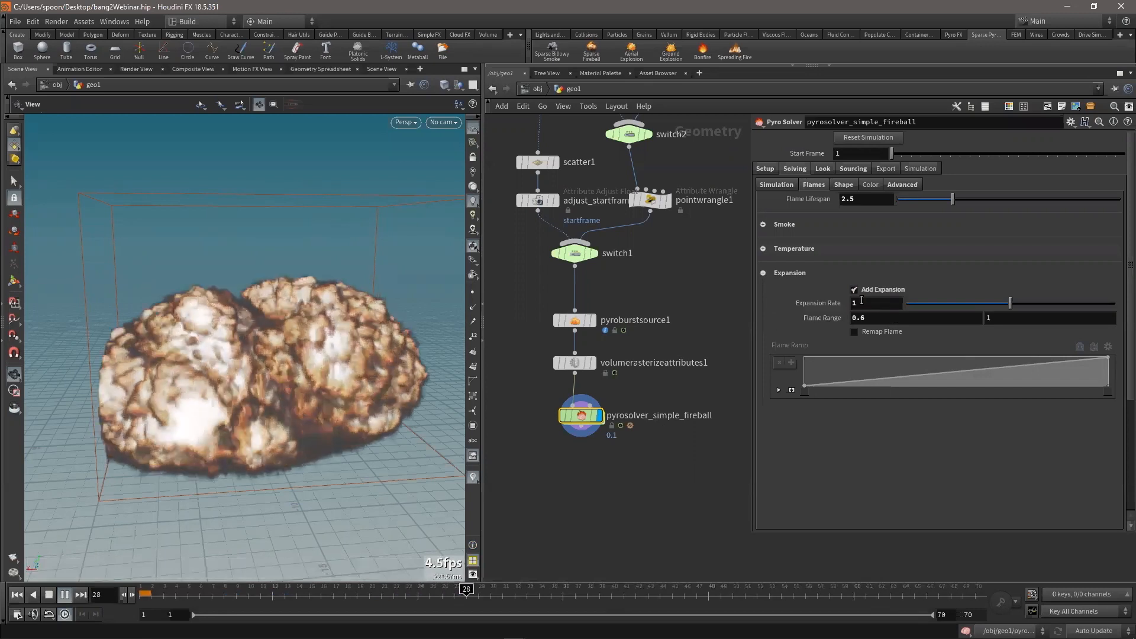
text(1)
key(Return)
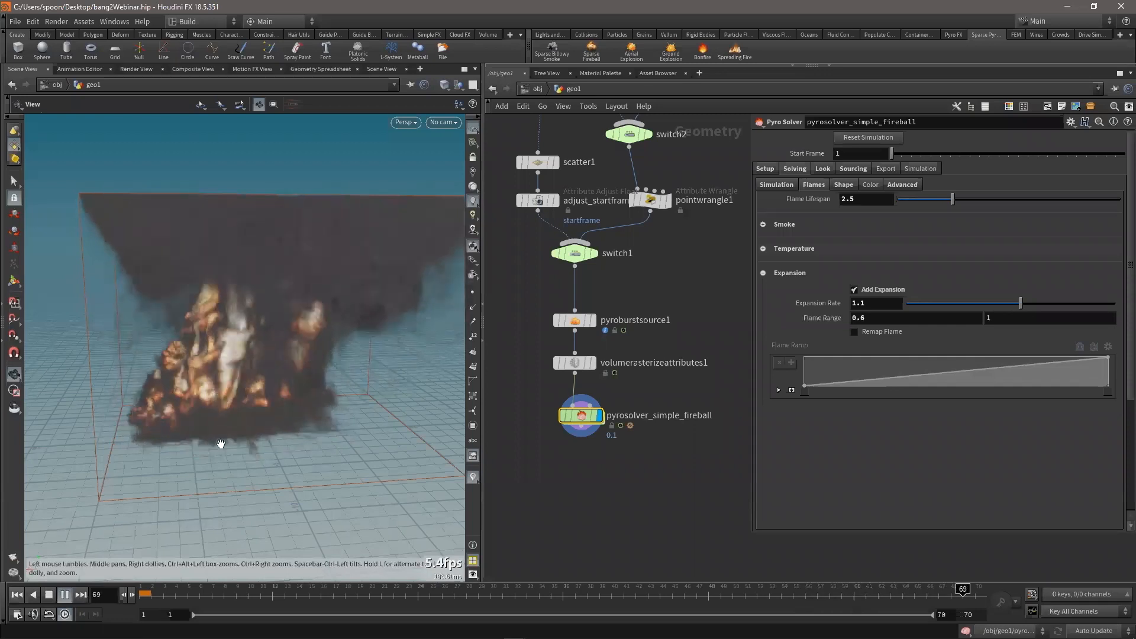
click(14, 596)
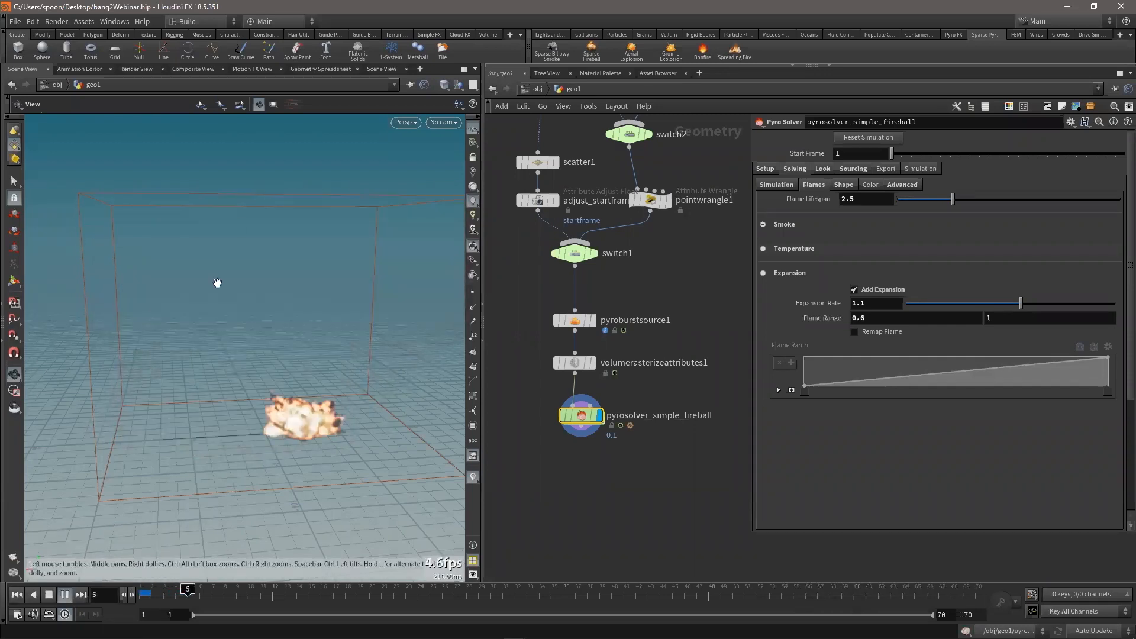
click(763, 273)
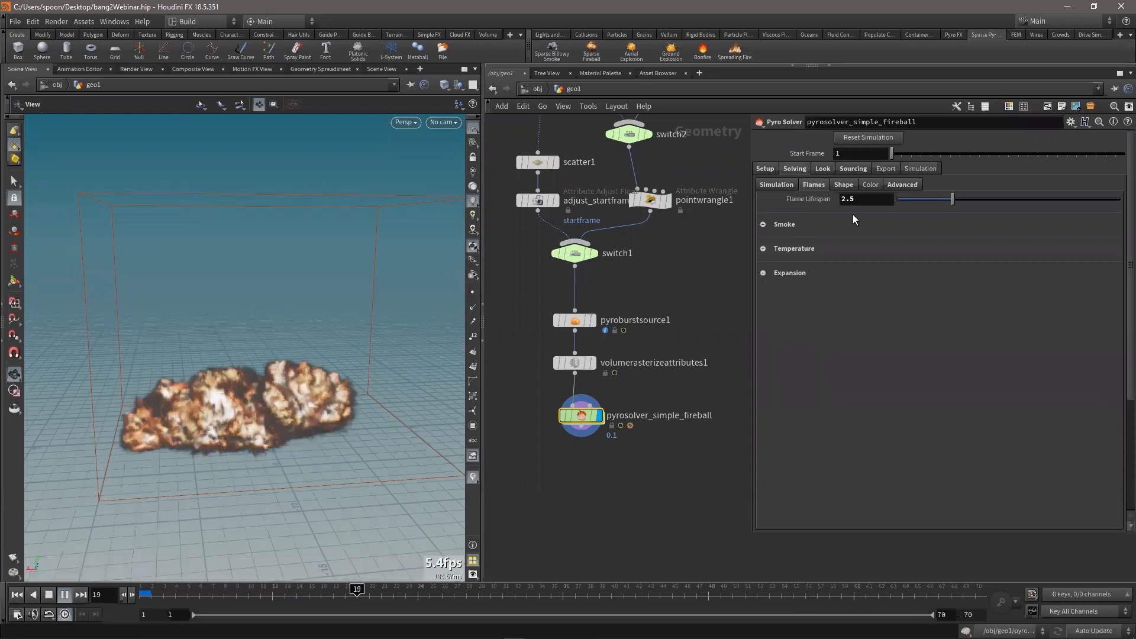
Disable Disturbance and Turbulence in the pyro solver's shape settings and stop playback at frame 64
click(844, 185)
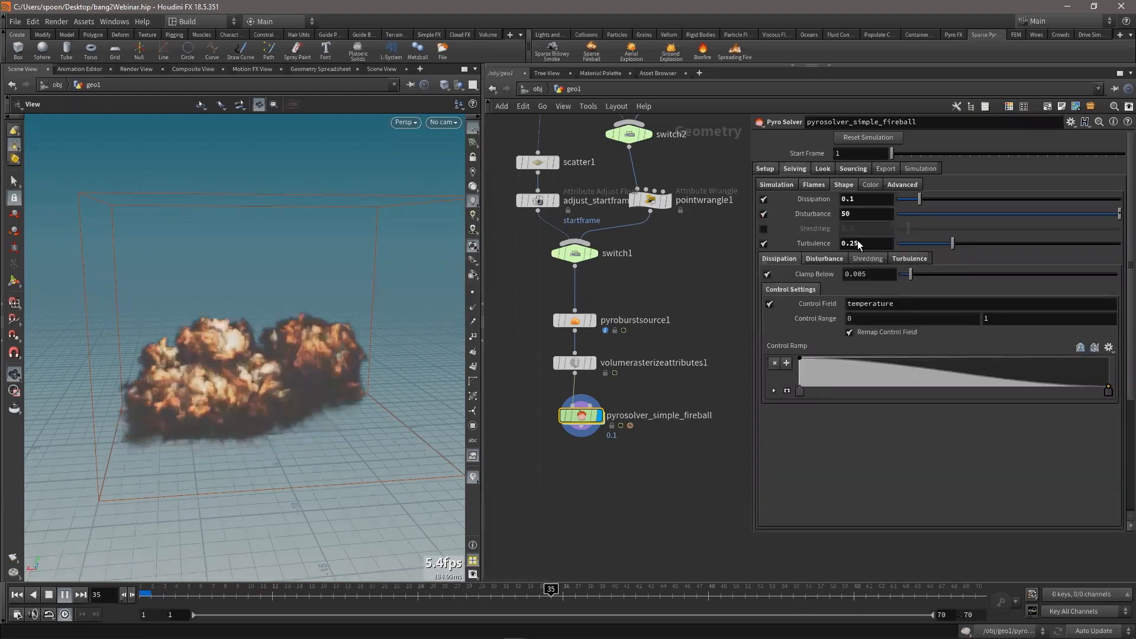
click(763, 214)
click(764, 244)
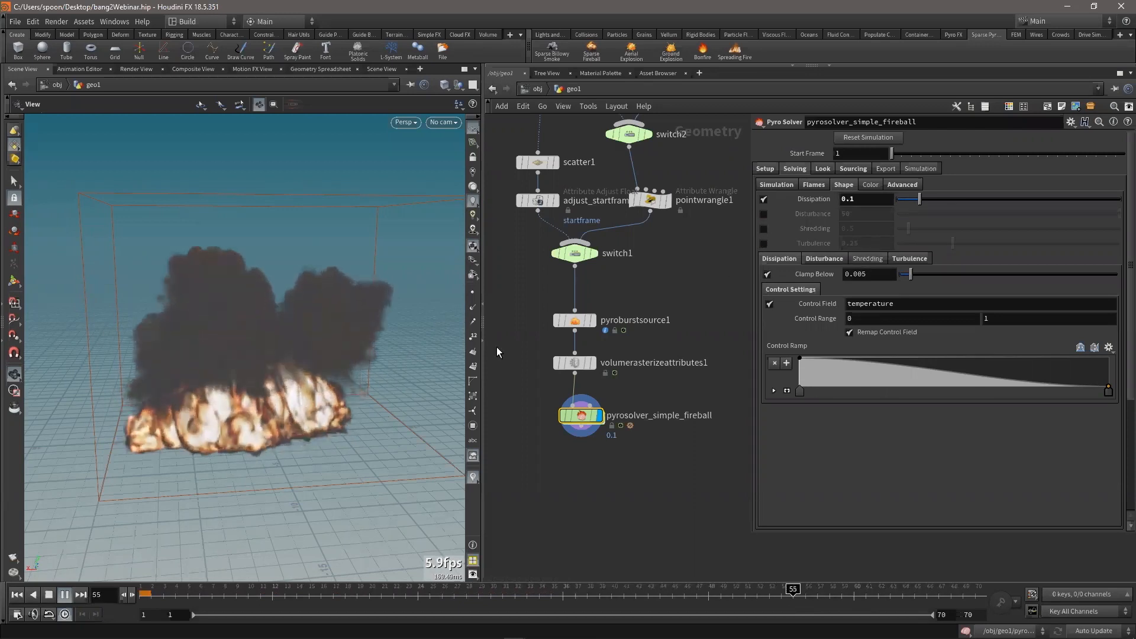
click(48, 595)
Widen the viewport and set Volume Quality to High in the geometry display options
drag(358, 328, 325, 339)
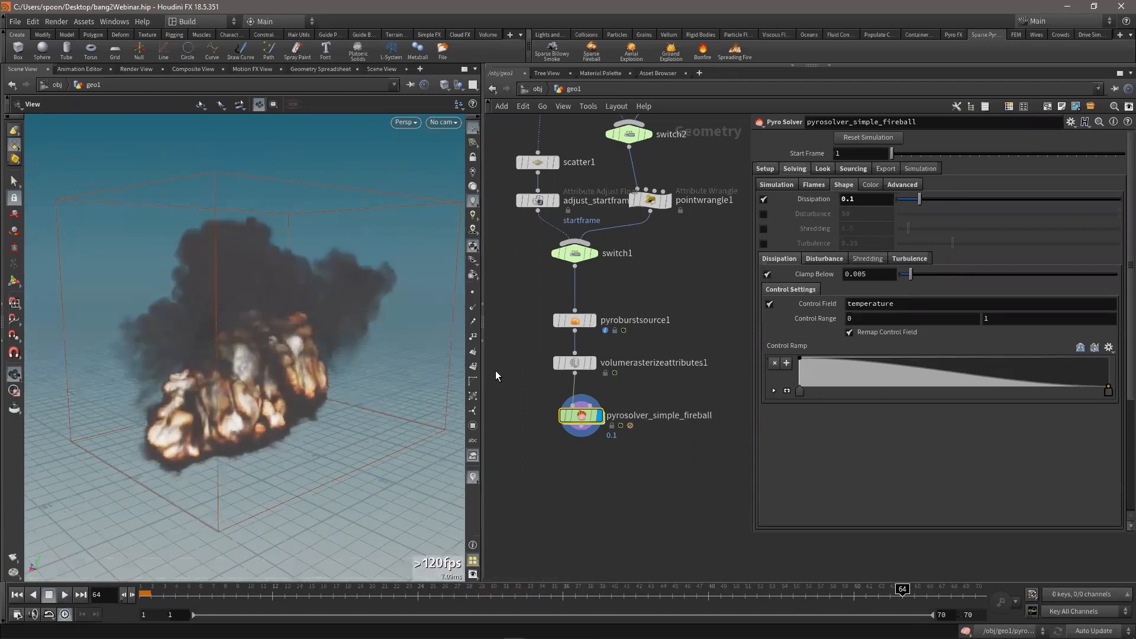
drag(485, 370, 524, 370)
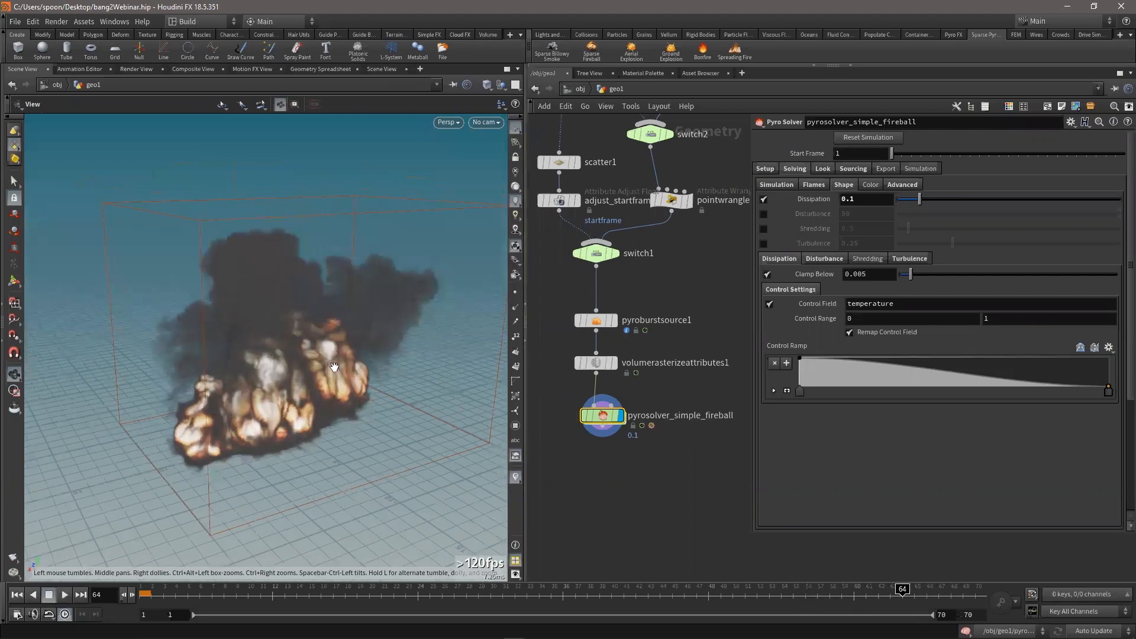
drag(318, 367, 258, 277)
drag(272, 313, 289, 307)
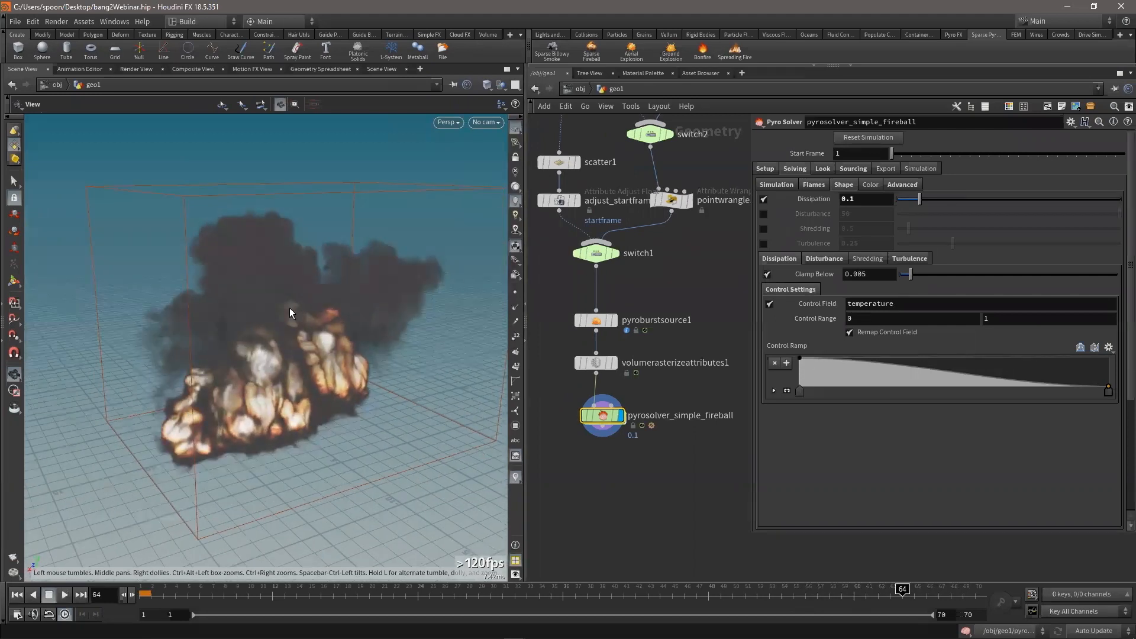
key(d)
drag(298, 193, 276, 195)
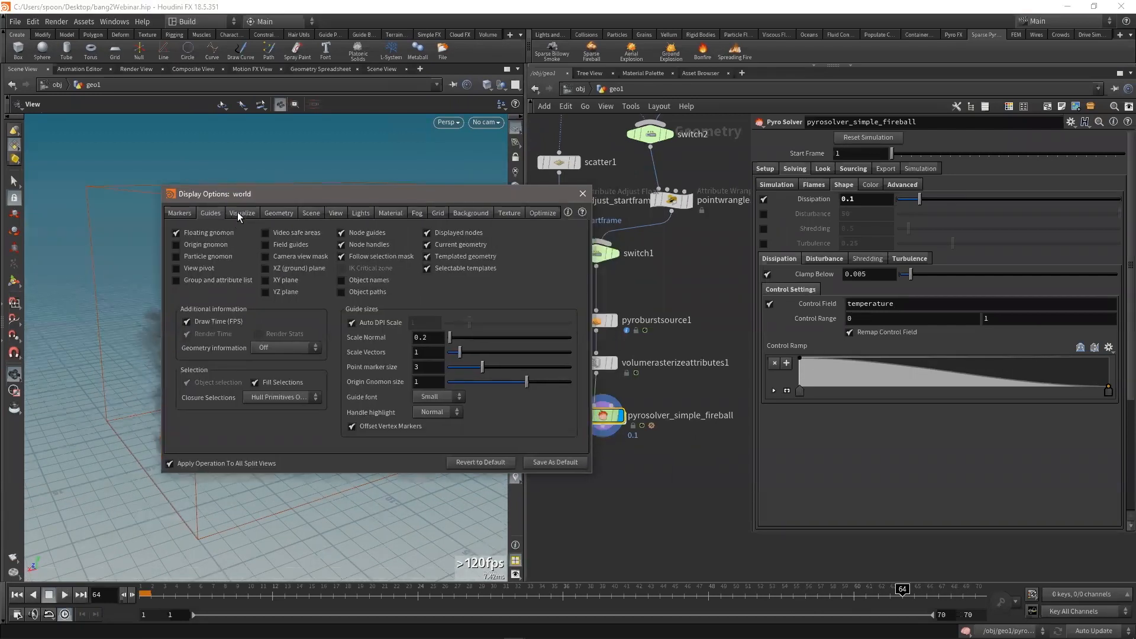
click(237, 211)
click(287, 213)
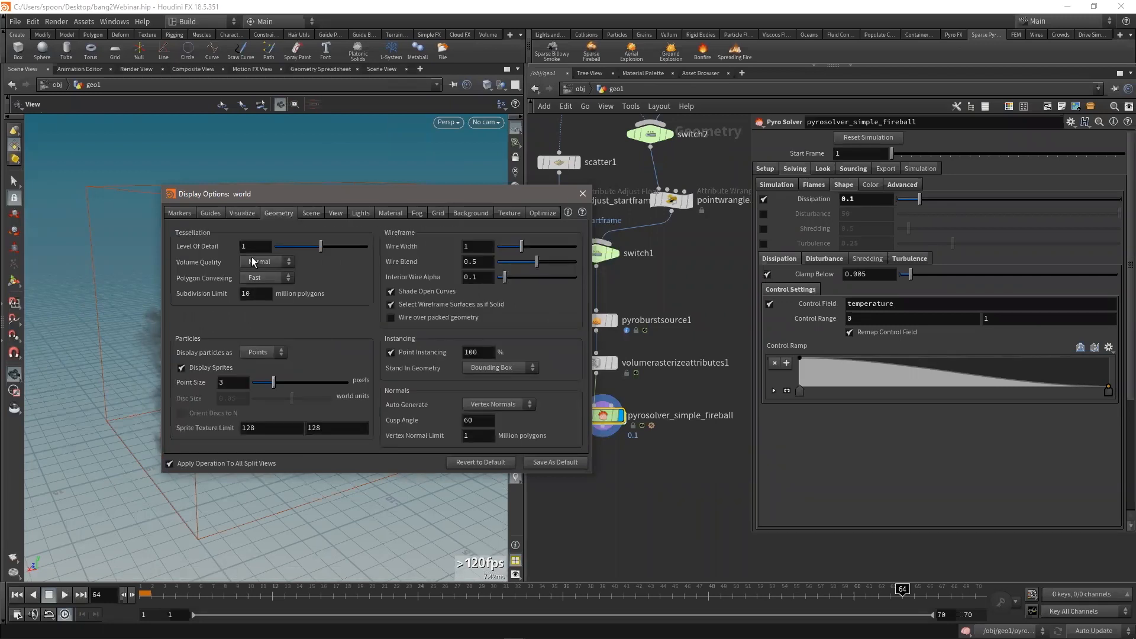
click(265, 264)
click(258, 298)
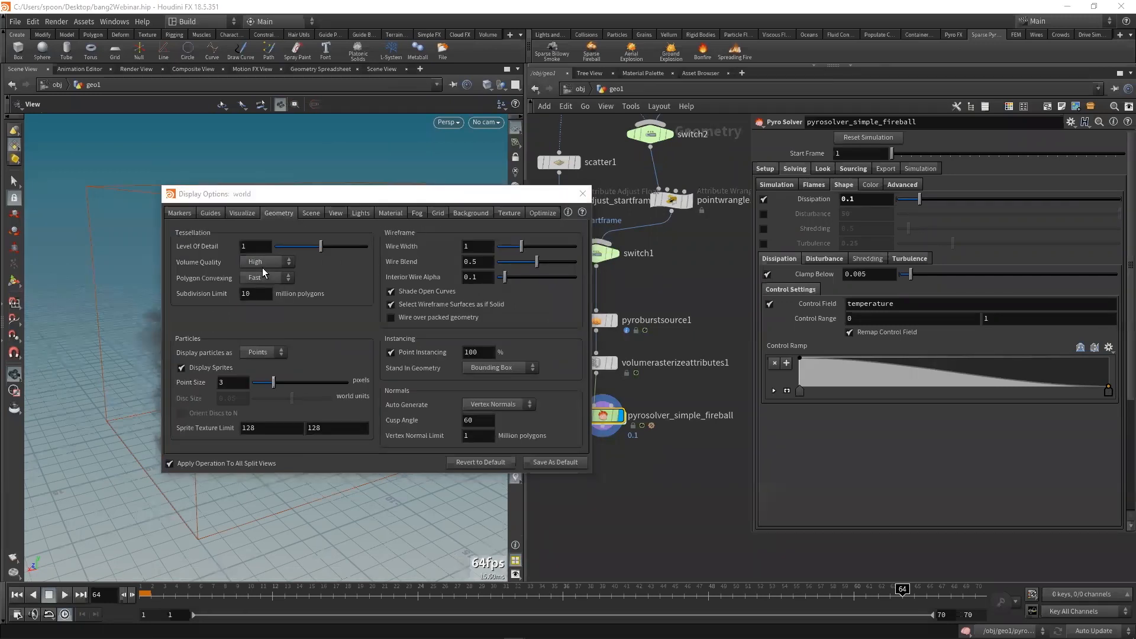
Raise the scene's Antialias Samples to 16x in the display options
drag(352, 198, 254, 272)
click(219, 320)
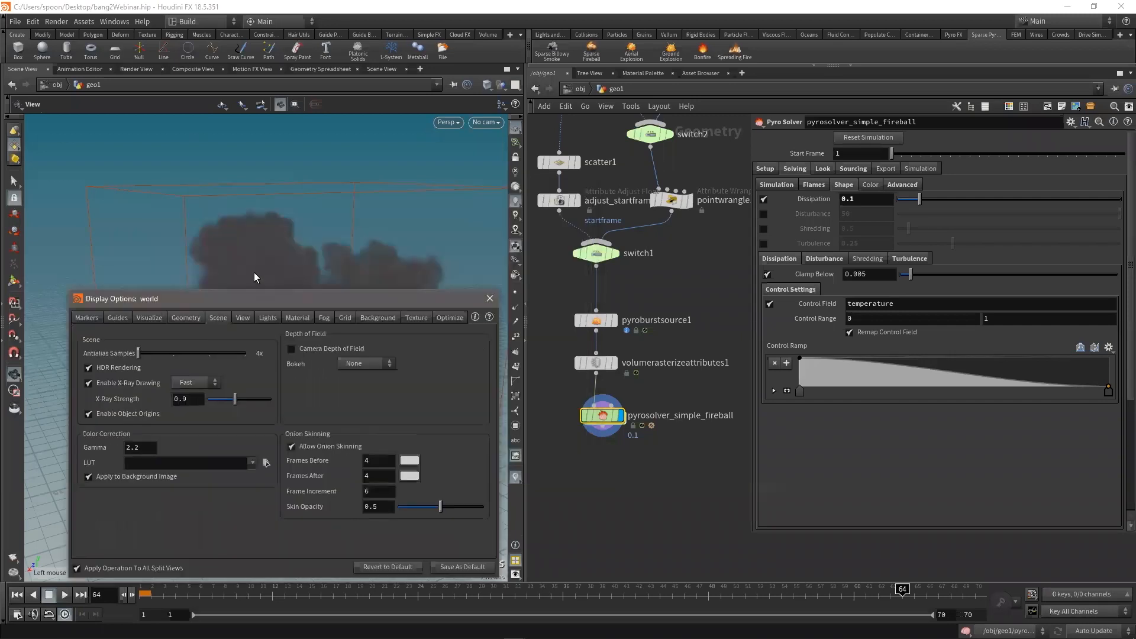
drag(208, 323, 207, 324)
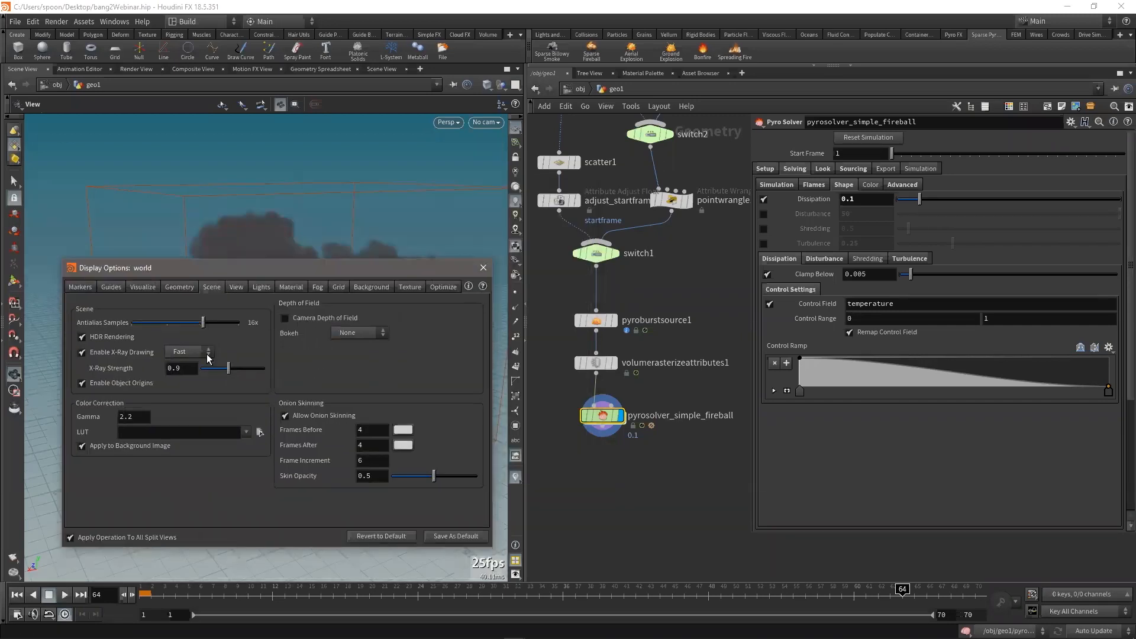
Set the viewport's lighting quality to High Quality Lighting and Shadows
click(235, 286)
click(259, 287)
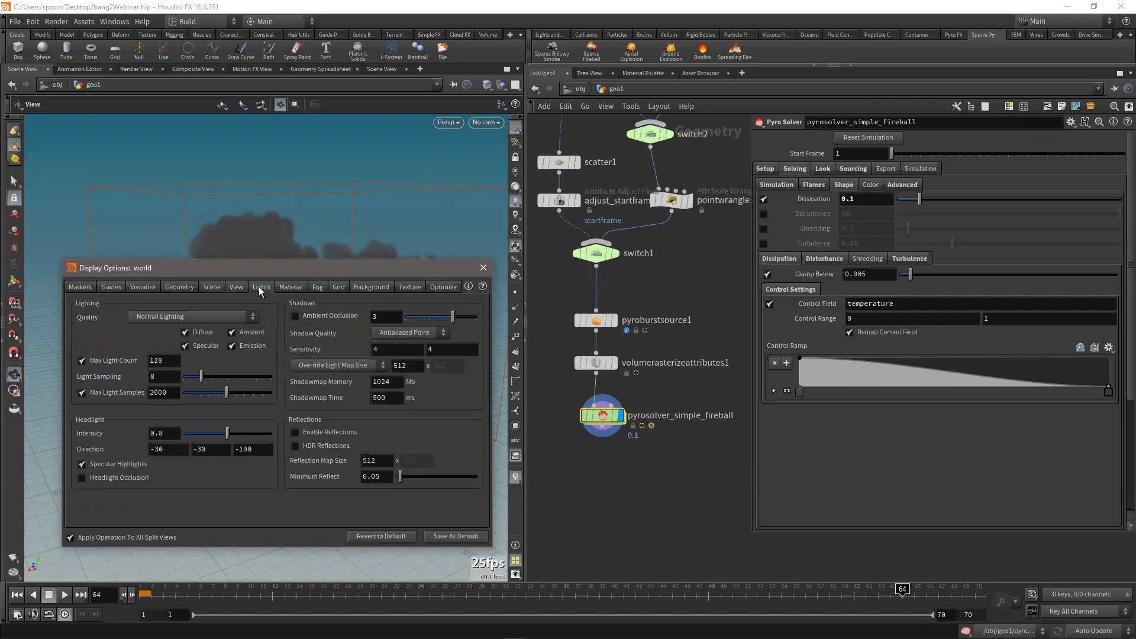
click(201, 318)
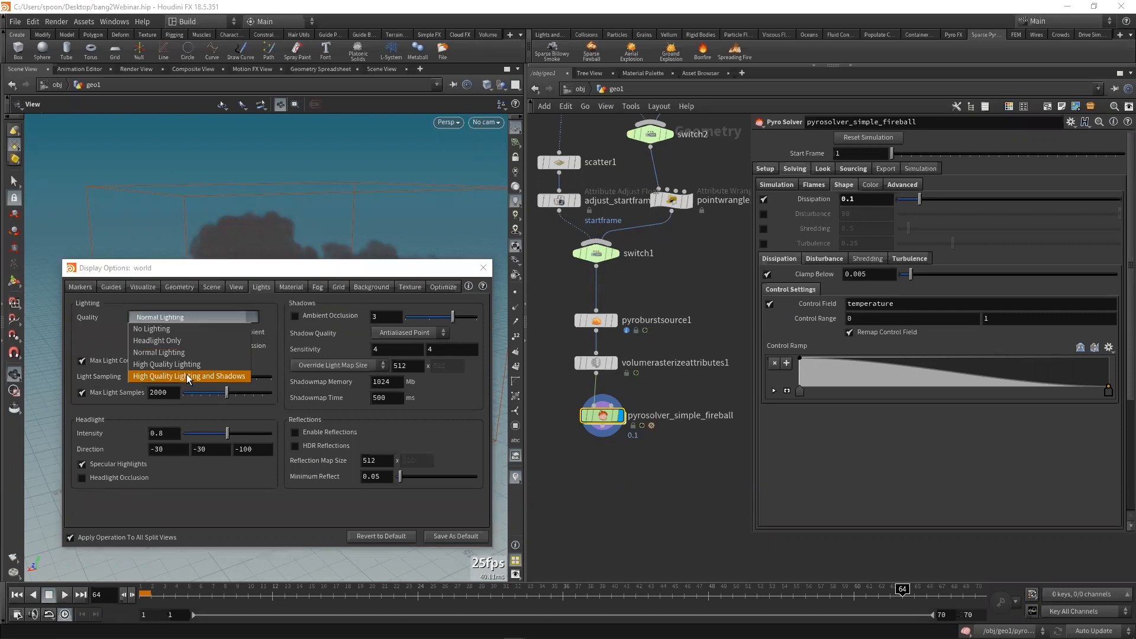
click(181, 378)
drag(297, 268, 345, 226)
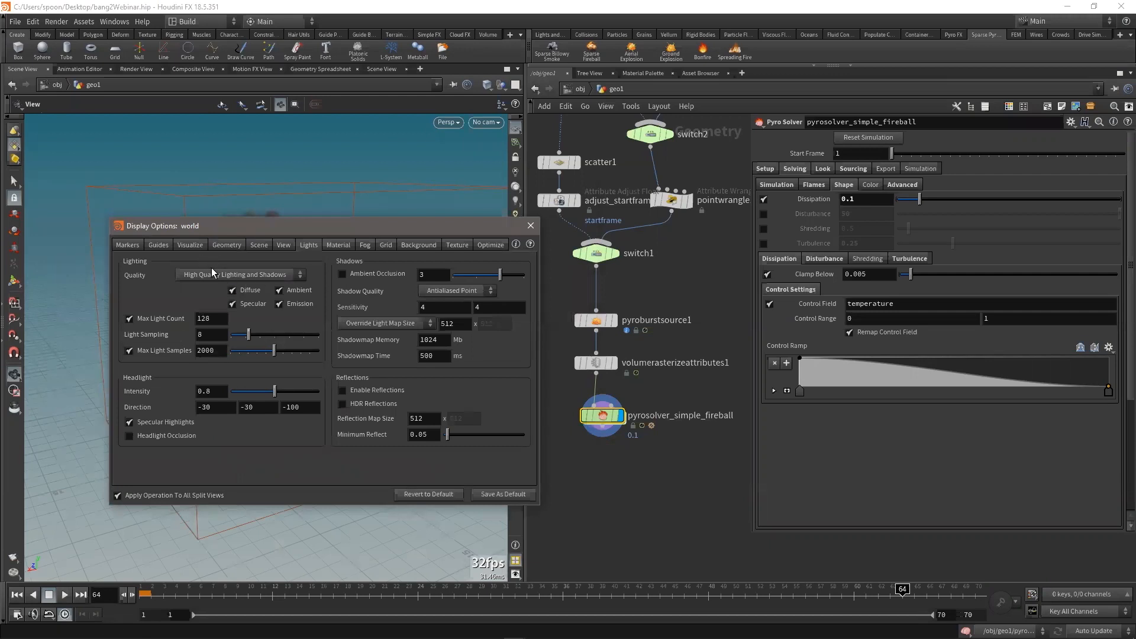
Set the material Transparency display to High Quality
click(338, 245)
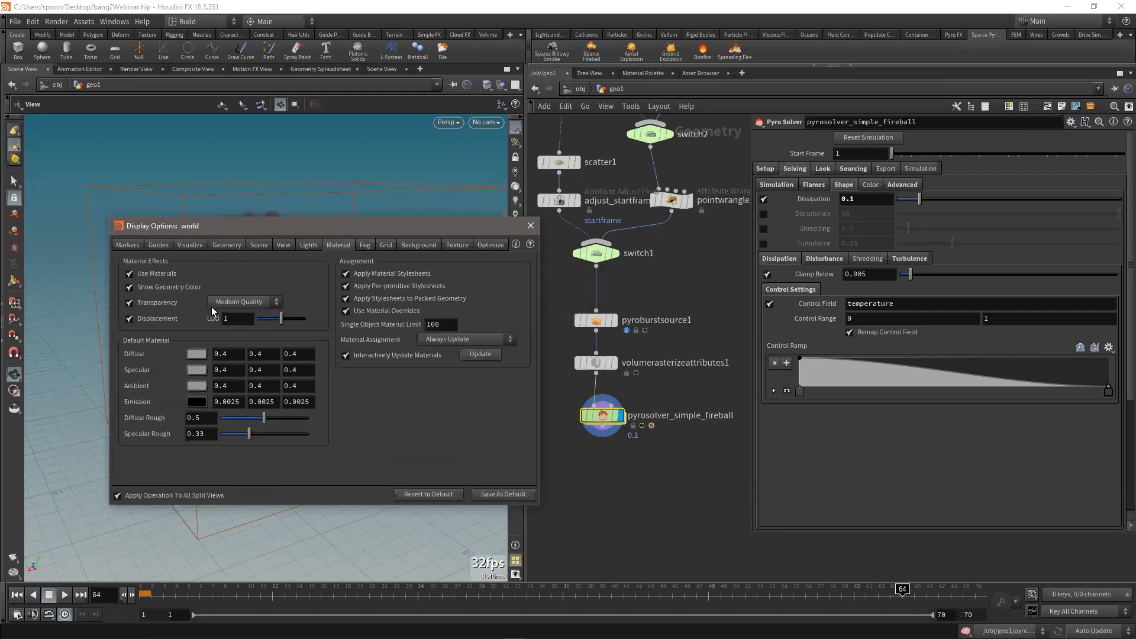
click(240, 302)
click(242, 348)
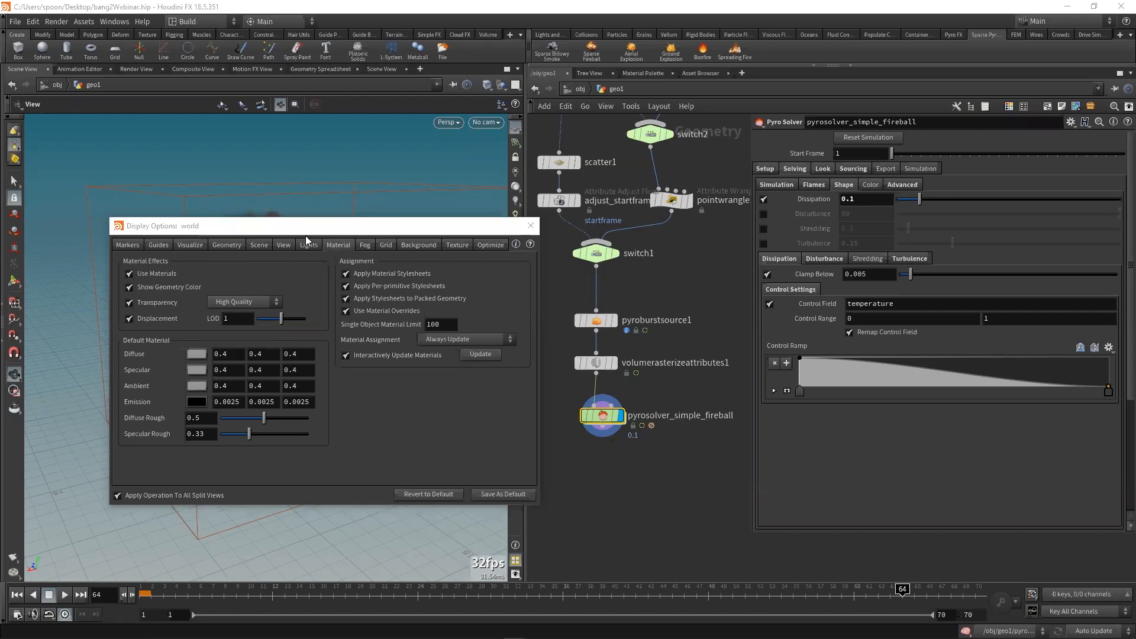
Disable Limit Resolution for 3D textures, set their HDR Textures option to Full HDR, and close the display options
drag(305, 236, 275, 301)
click(428, 311)
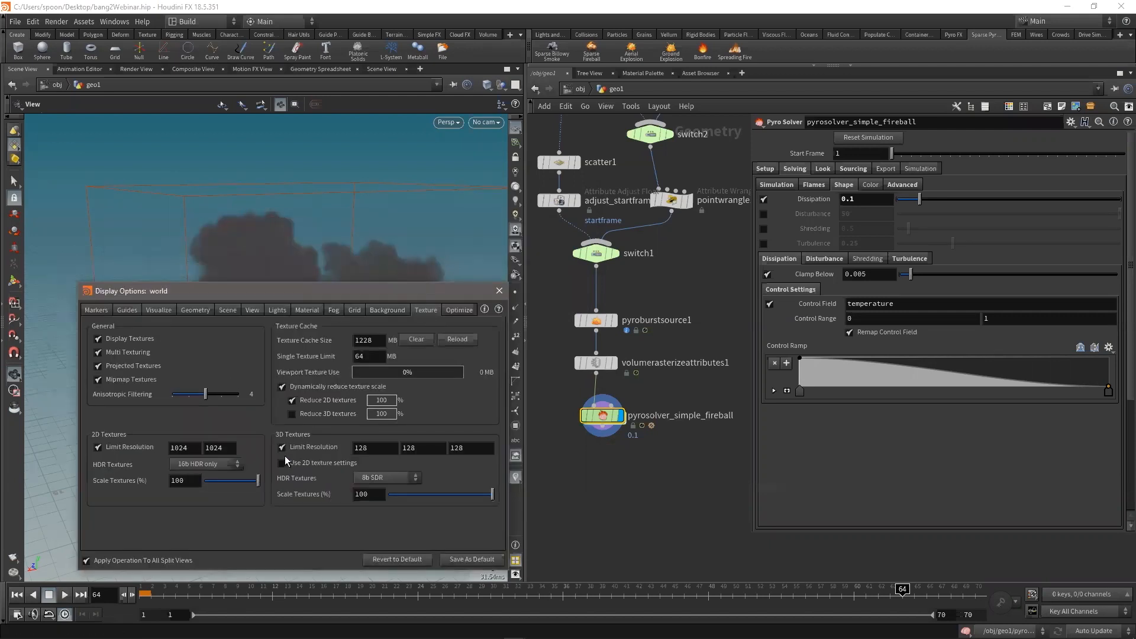
drag(318, 291, 285, 313)
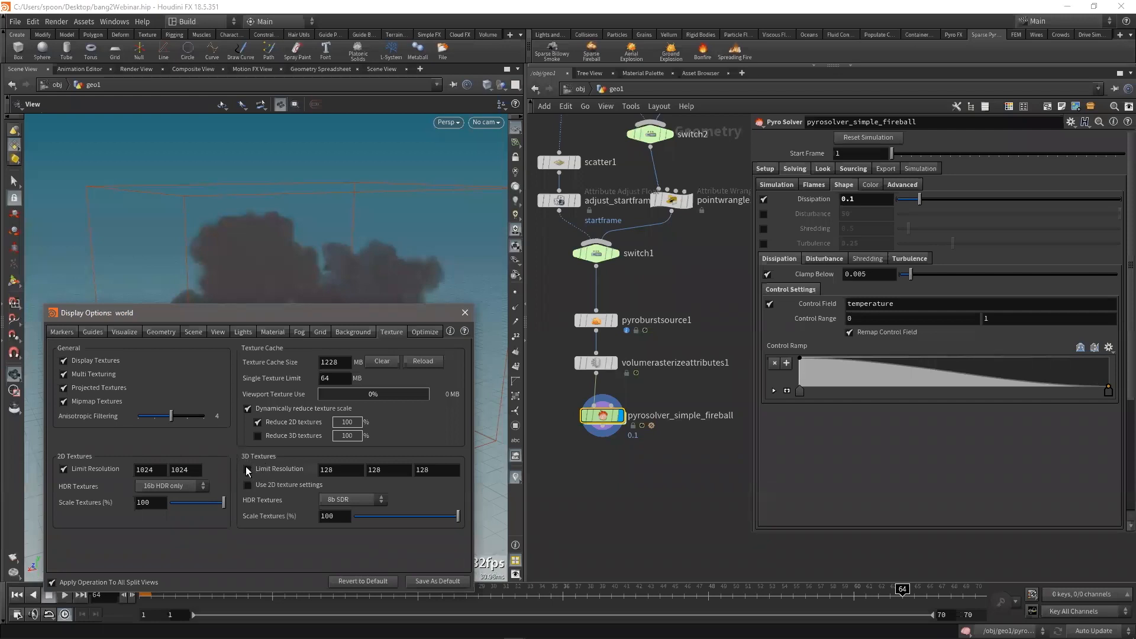
click(350, 502)
click(347, 516)
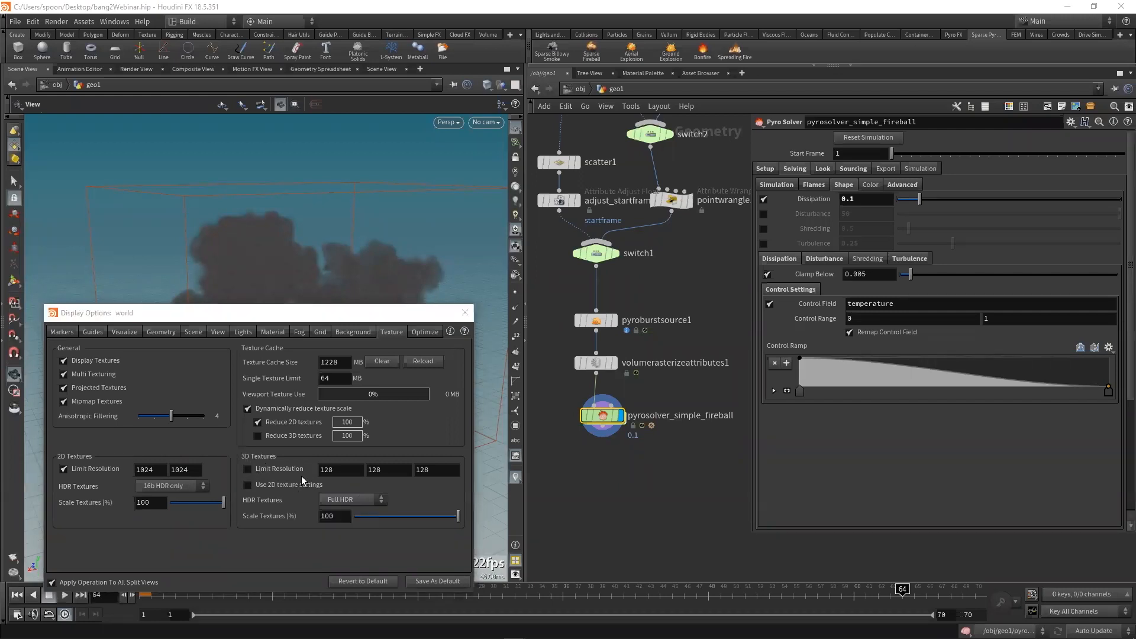
click(465, 313)
Add a spot light to the scene to light the fireball's smoke
mouse_move(323, 313)
mouse_down()
mouse_move(393, 319)
mouse_move(294, 324)
mouse_move(325, 309)
mouse_move(331, 323)
mouse_move(305, 315)
mouse_move(303, 326)
mouse_up()
click(550, 35)
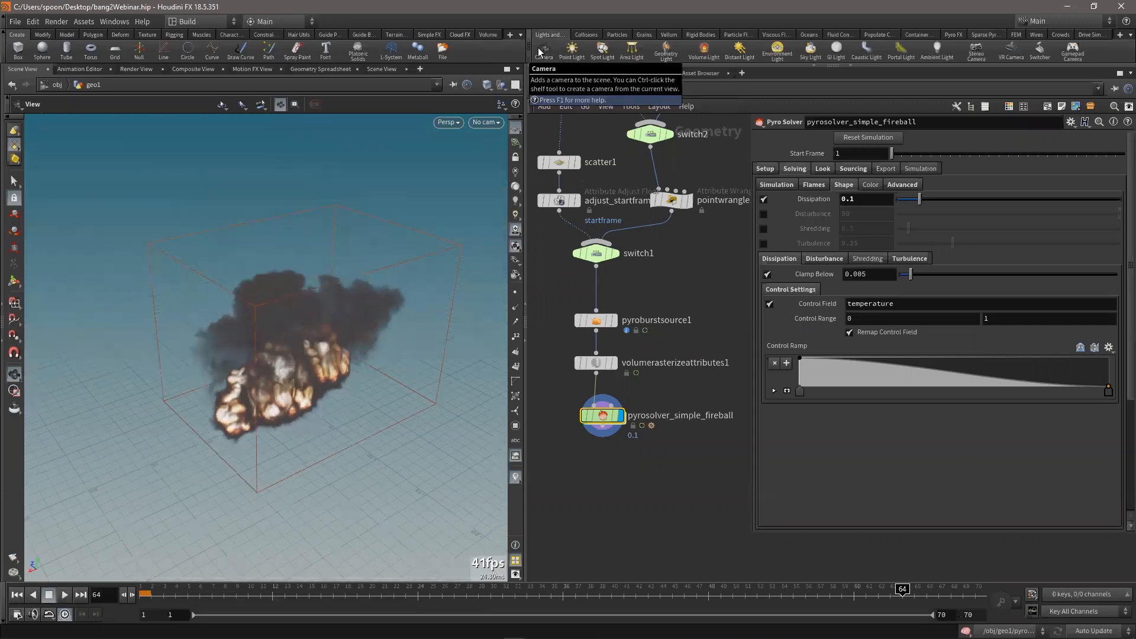
click(603, 50)
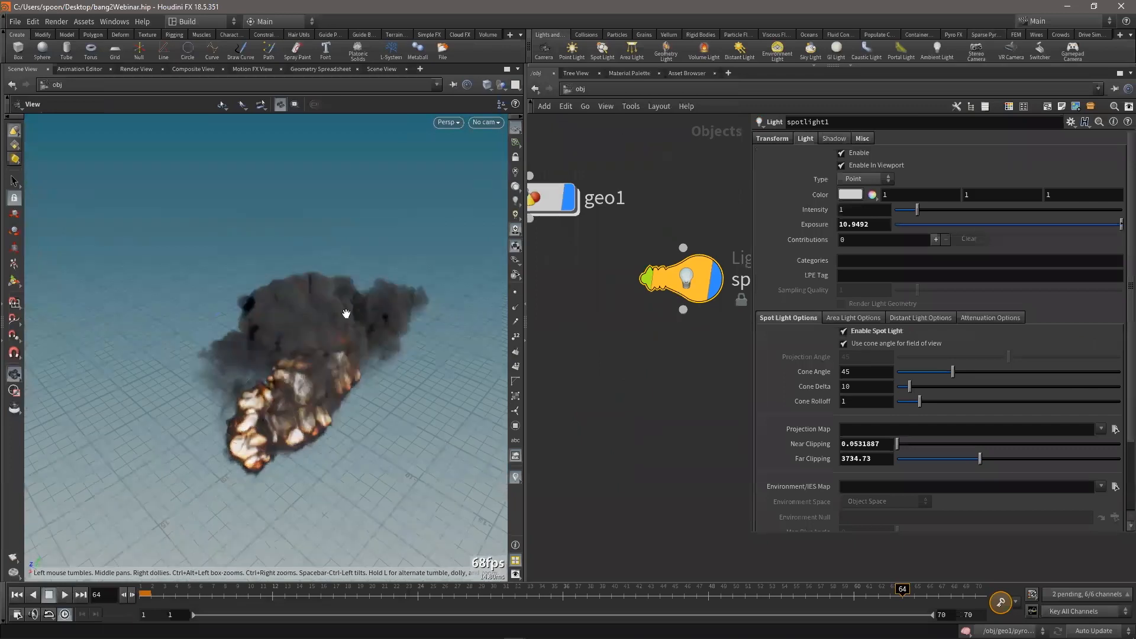
drag(387, 319, 393, 292)
scroll(381, 291, up, 3)
right_drag(380, 291, 343, 292)
drag(343, 292, 329, 289)
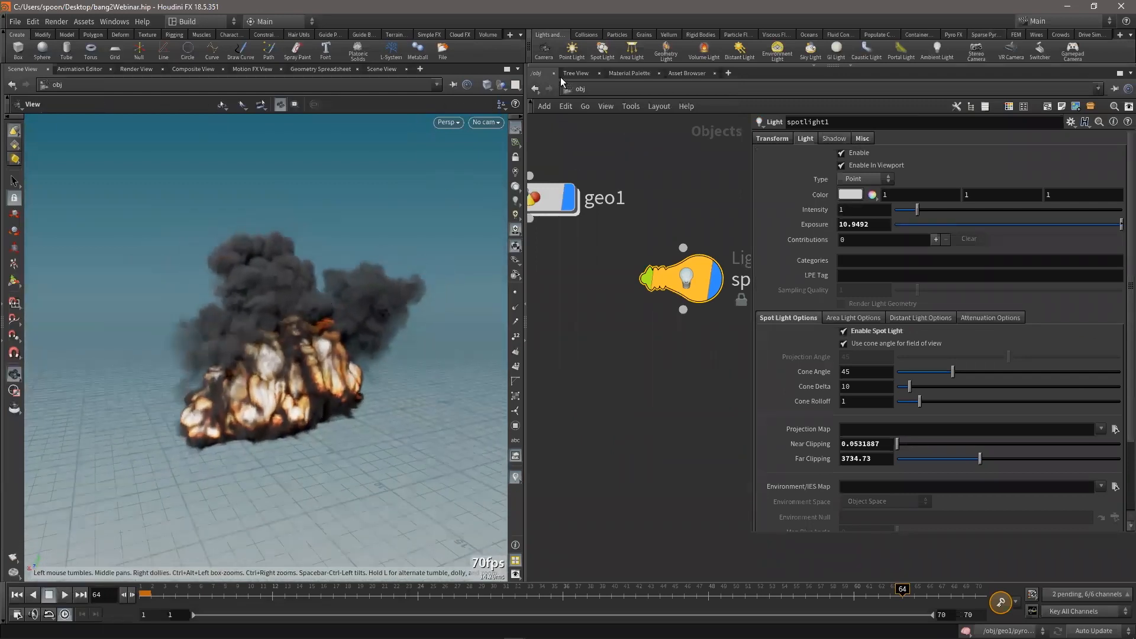
Create a camera from the current view and set its Aperture to 24.89
click(541, 55)
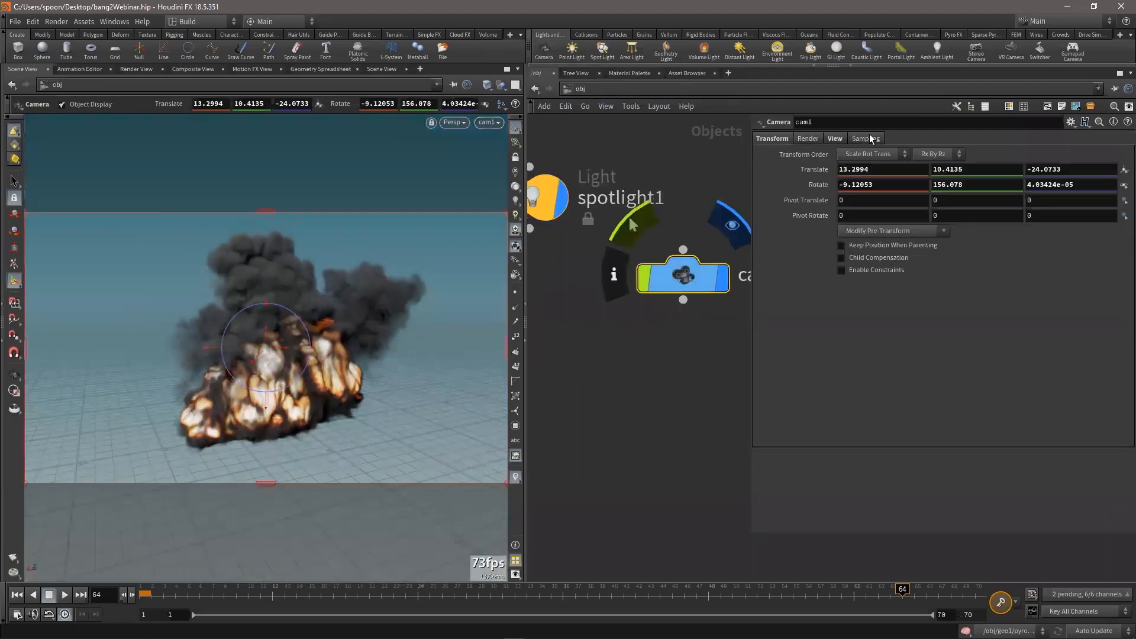
click(834, 138)
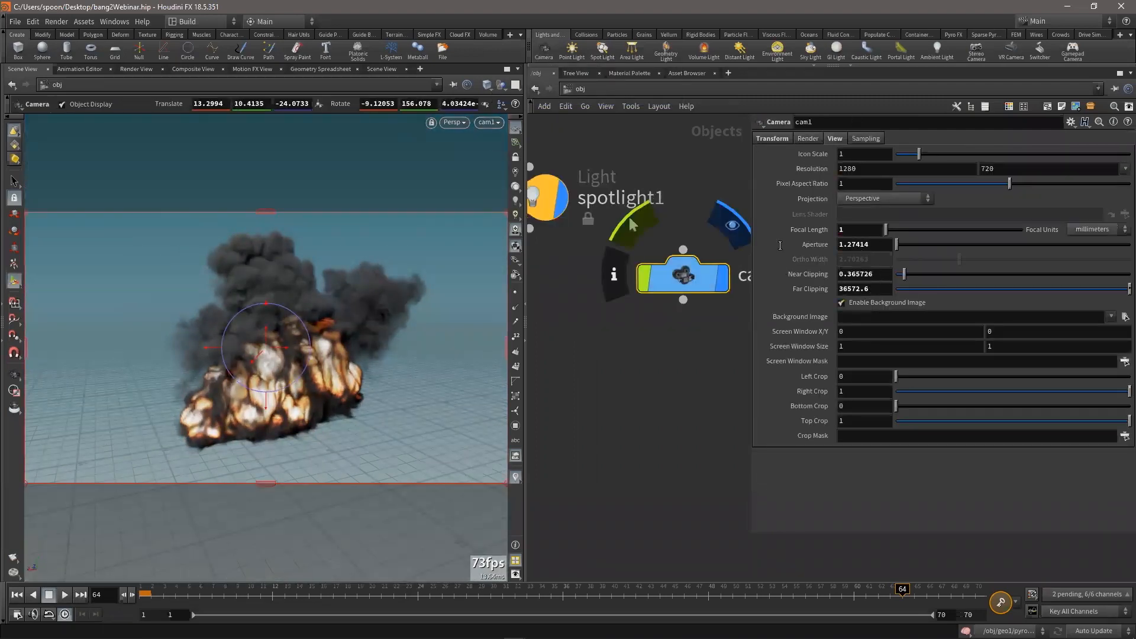
drag(877, 244, 780, 246)
text(24.)
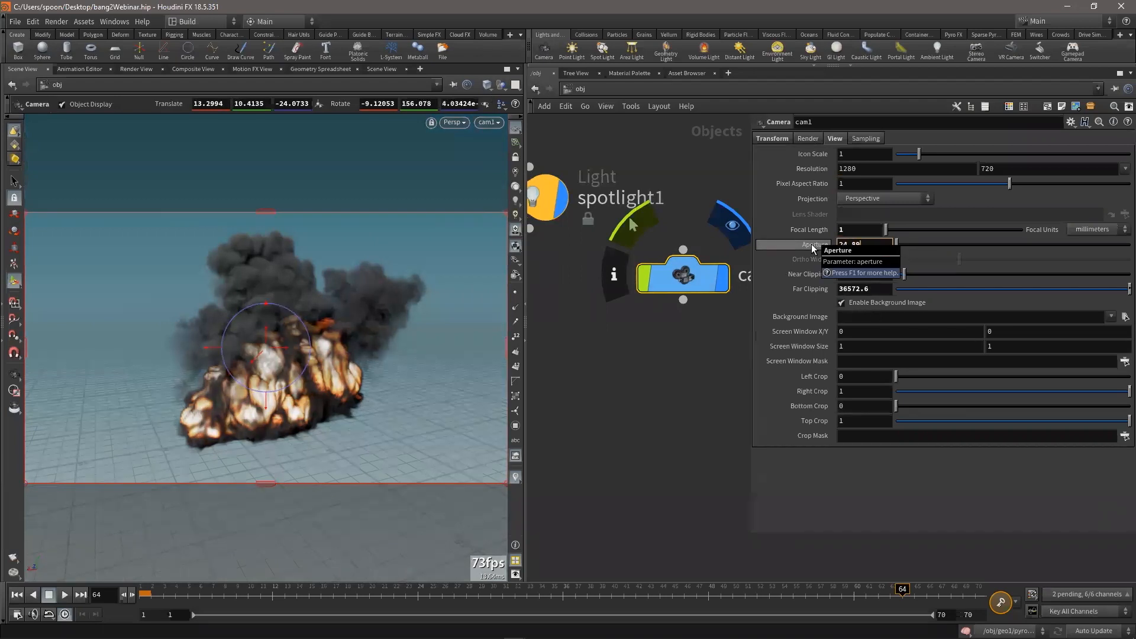
text(89)
key(Return)
Set the camera's Focal Length to 120 mm
double_click(856, 229)
text(120)
key(Return)
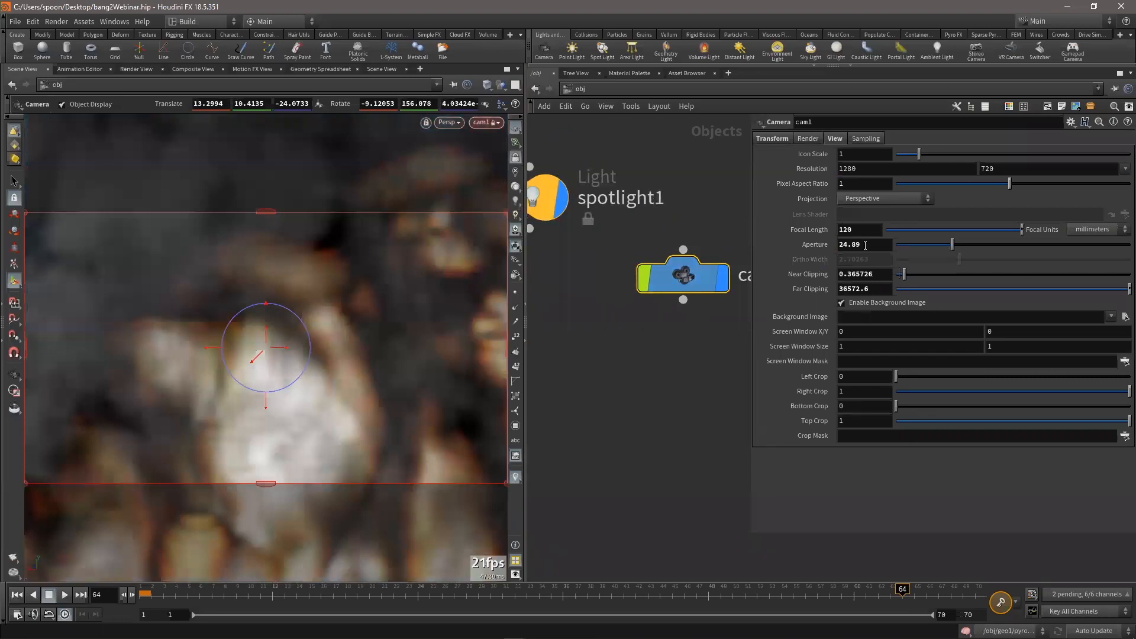
double_click(847, 232)
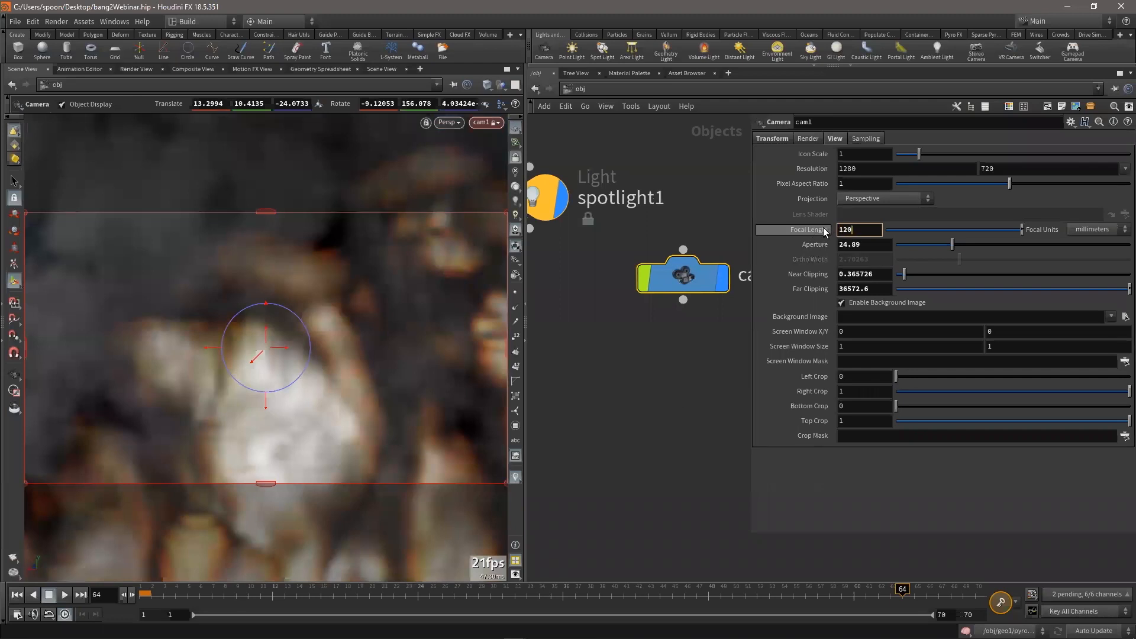
key(Return)
Reframe the fireball through cam1 from farther away and set its Focal Length to 100 mm
alt+right_drag(398, 340, 128, 344)
alt+drag(189, 345, 266, 362)
mouse_move(266, 362)
alt+right_down()
mouse_move(255, 360)
mouse_move(278, 341)
mouse_move(259, 345)
alt+right_up()
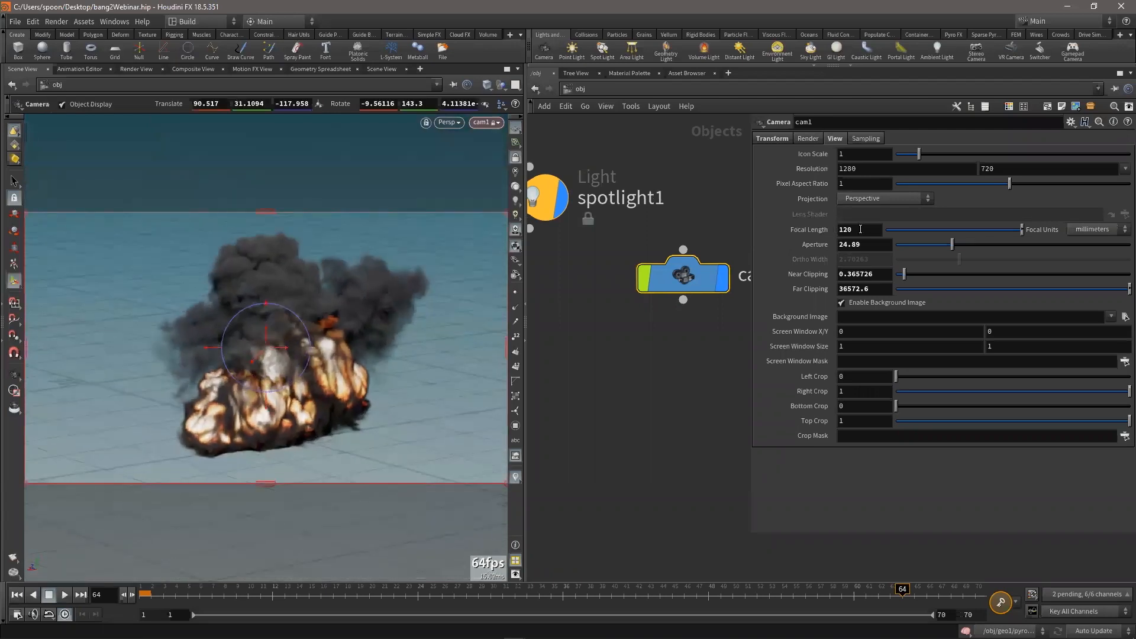
text(100)
key(Return)
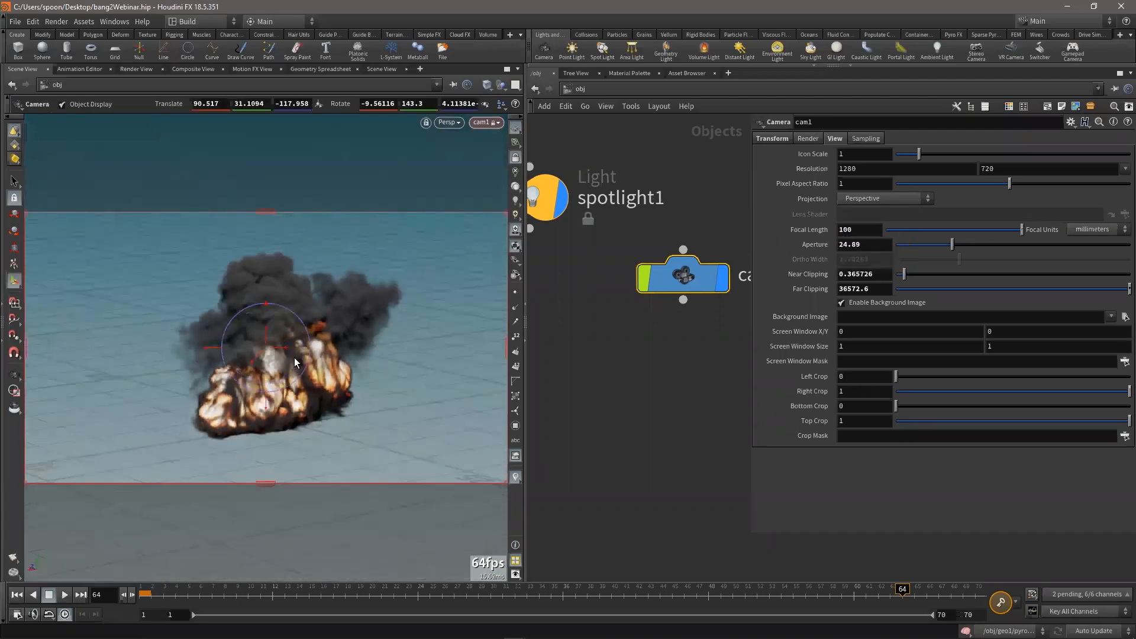
alt+right_drag(314, 350, 324, 346)
alt+drag(324, 346, 290, 345)
Look through spotlight1 to re-aim the light at the fireball, and return the view to cam1
click(488, 122)
mouse_move(506, 197)
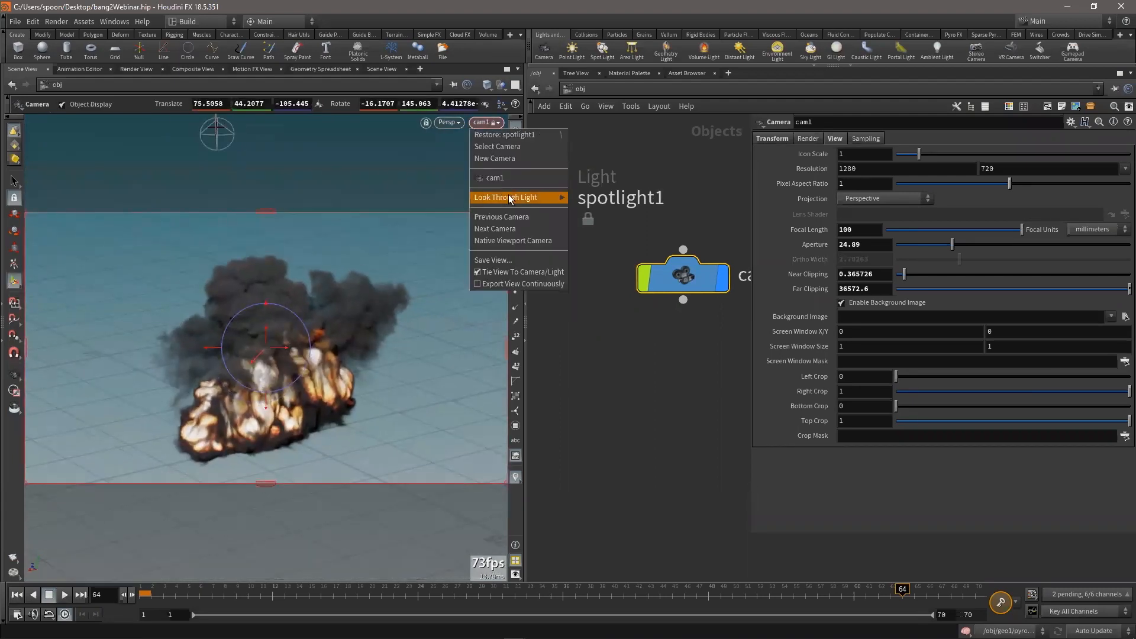
click(598, 210)
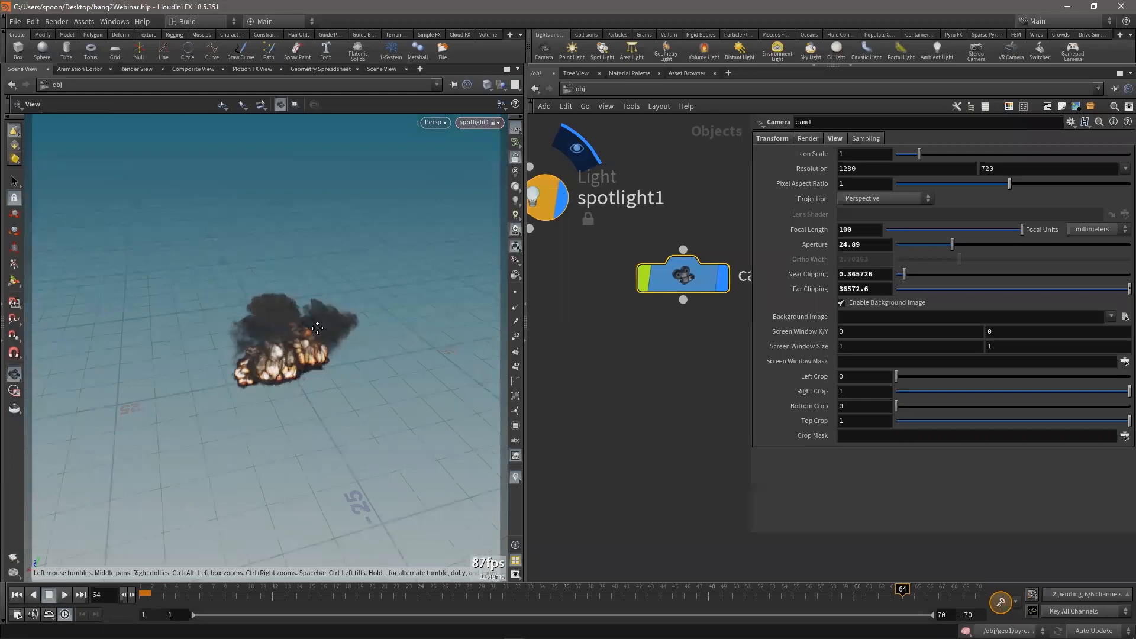
drag(330, 324, 318, 330)
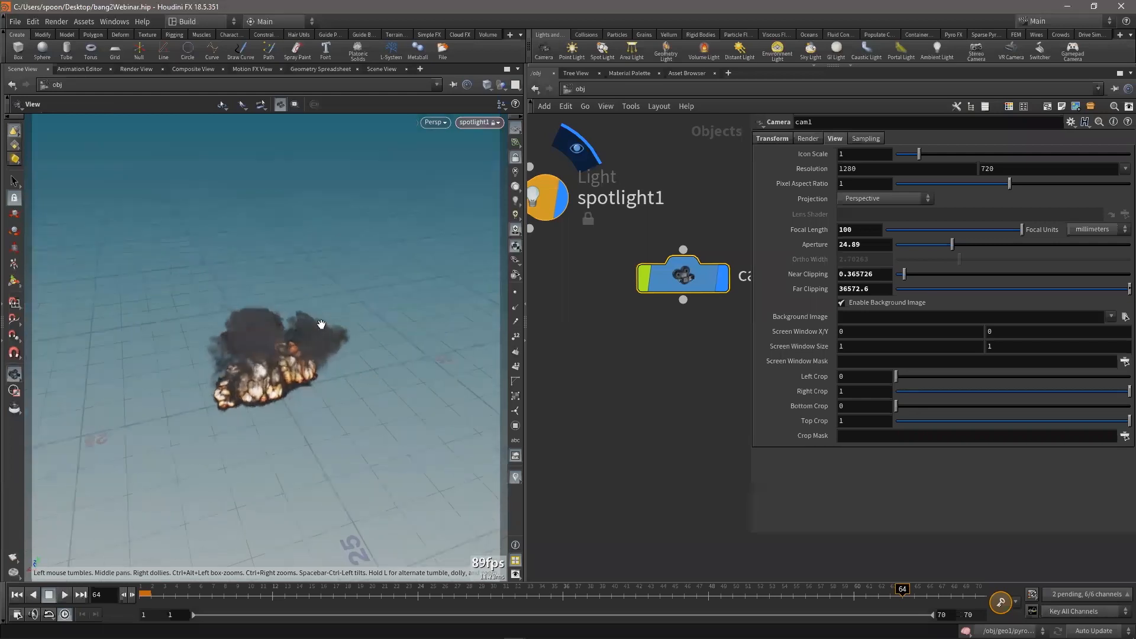
click(477, 122)
click(488, 174)
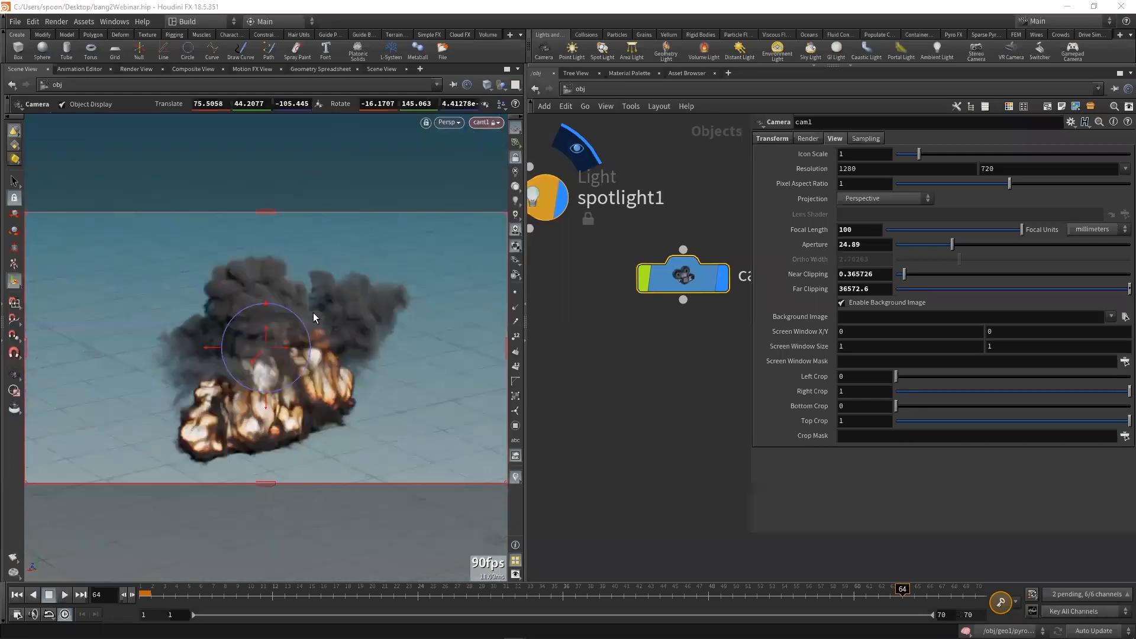
key(Escape)
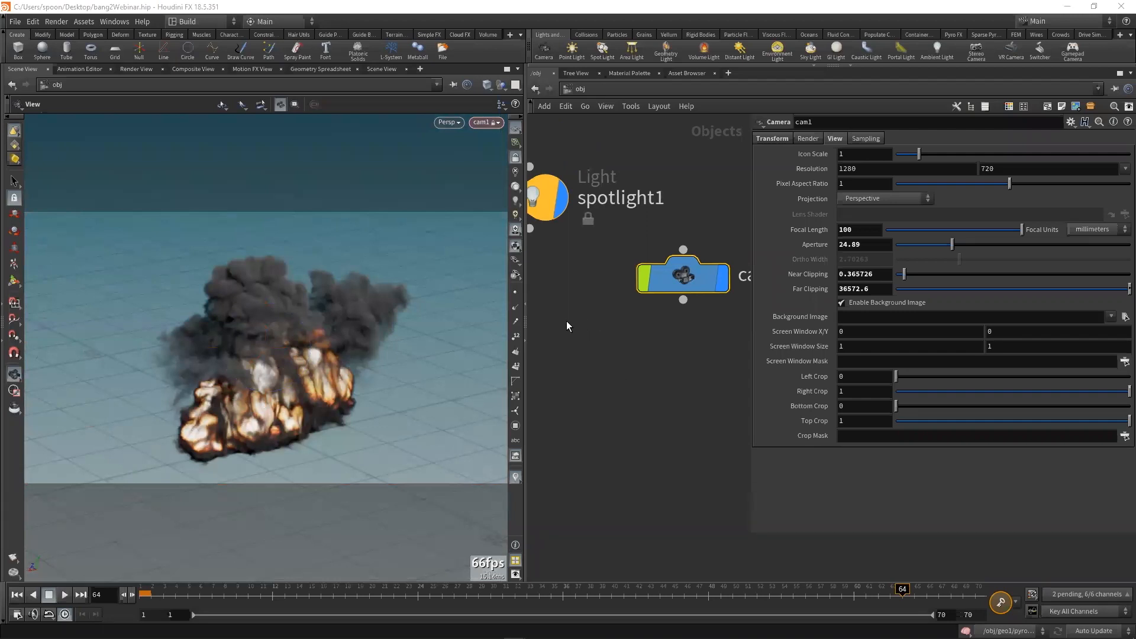
Add a ground grid with a Uniform Scale of 100 and unlock the camera from the view
click(115, 50)
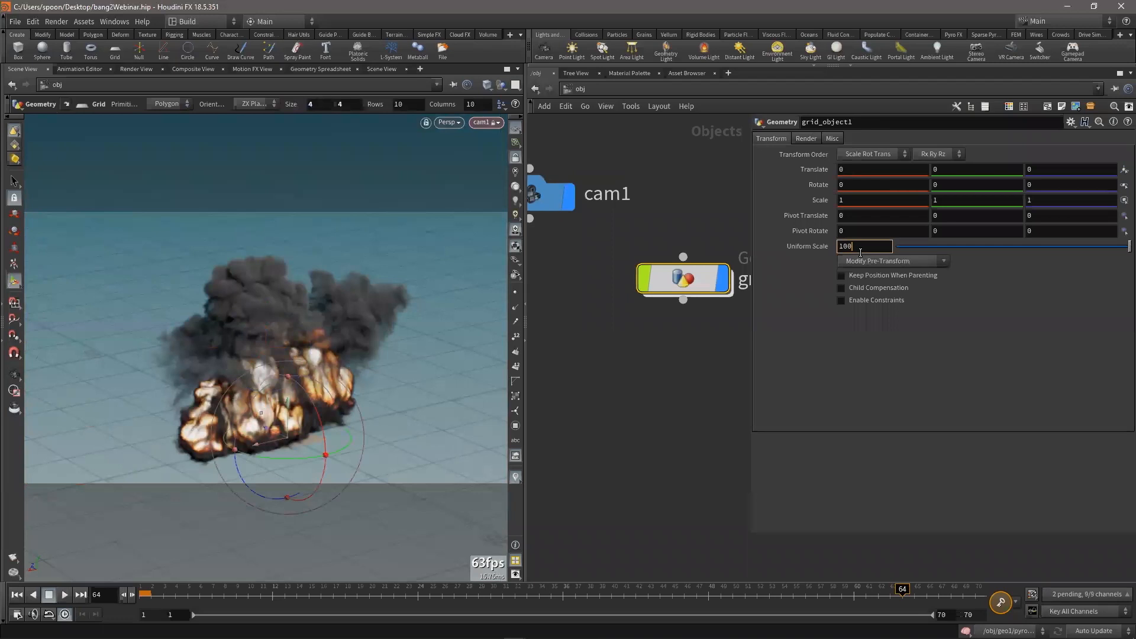
key(Return)
key(Escape)
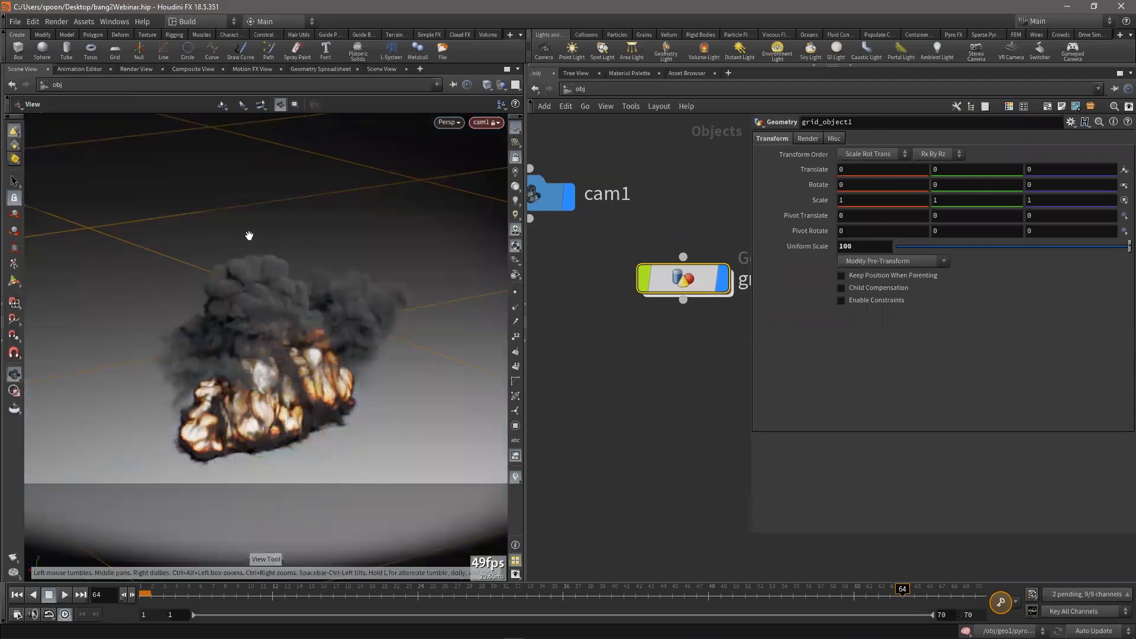
middle_drag(402, 320, 402, 303)
click(516, 157)
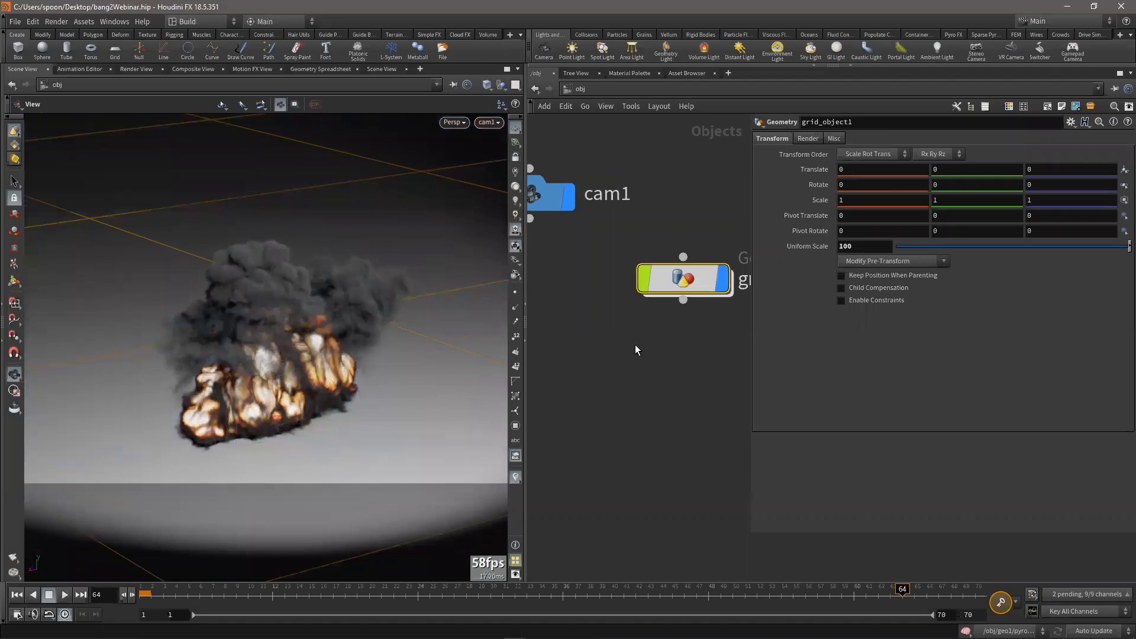
Go inside the geo1 network and examine the lit fireball up close from a lower angle
key(h)
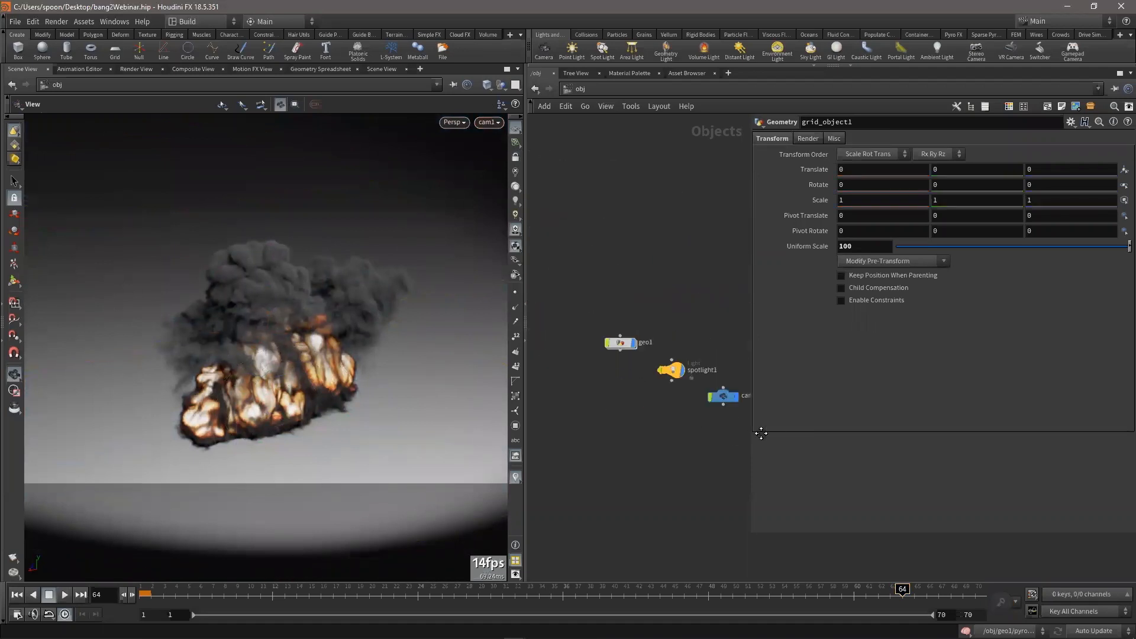
double_click(658, 335)
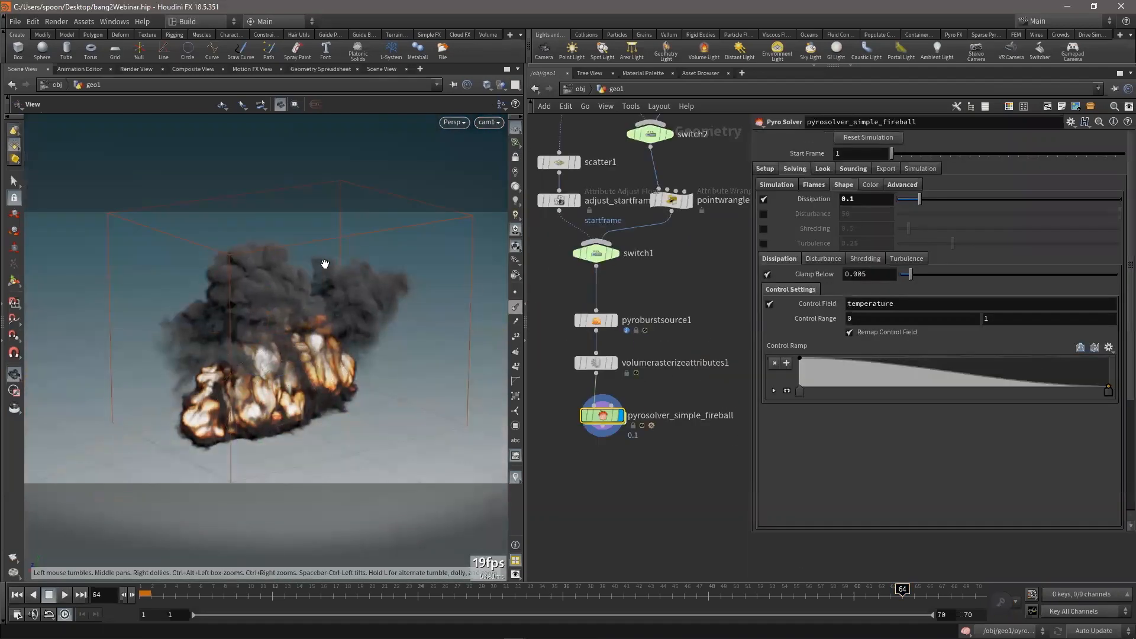
scroll(673, 480, down, 2)
scroll(663, 479, up, 2)
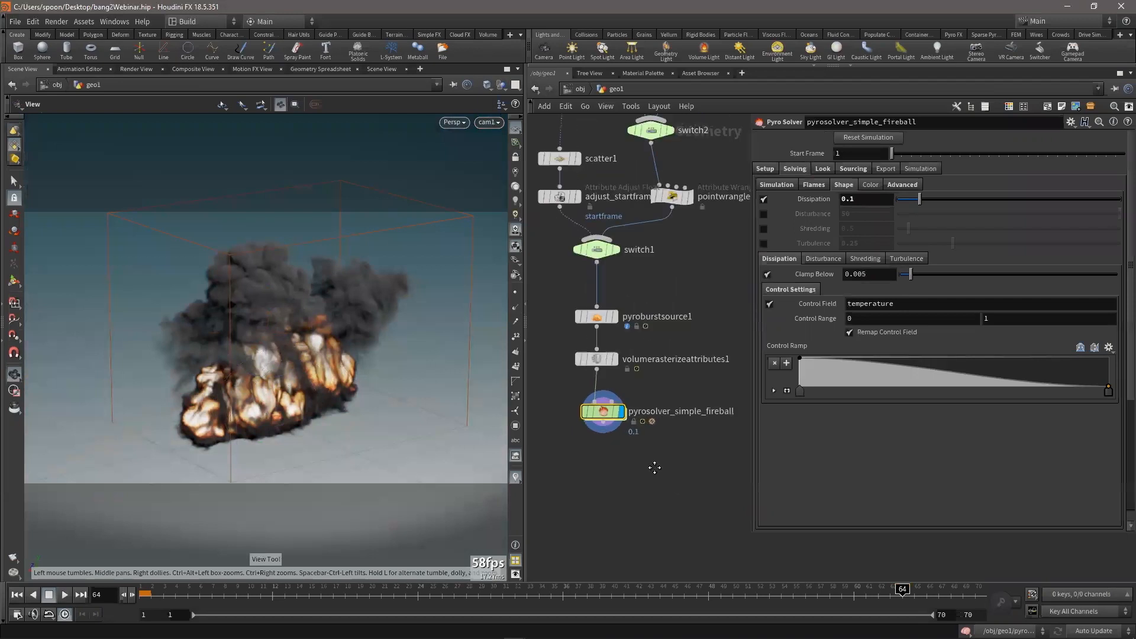
middle_drag(655, 468, 652, 459)
right_drag(324, 334, 310, 319)
drag(310, 319, 282, 313)
right_drag(281, 312, 299, 316)
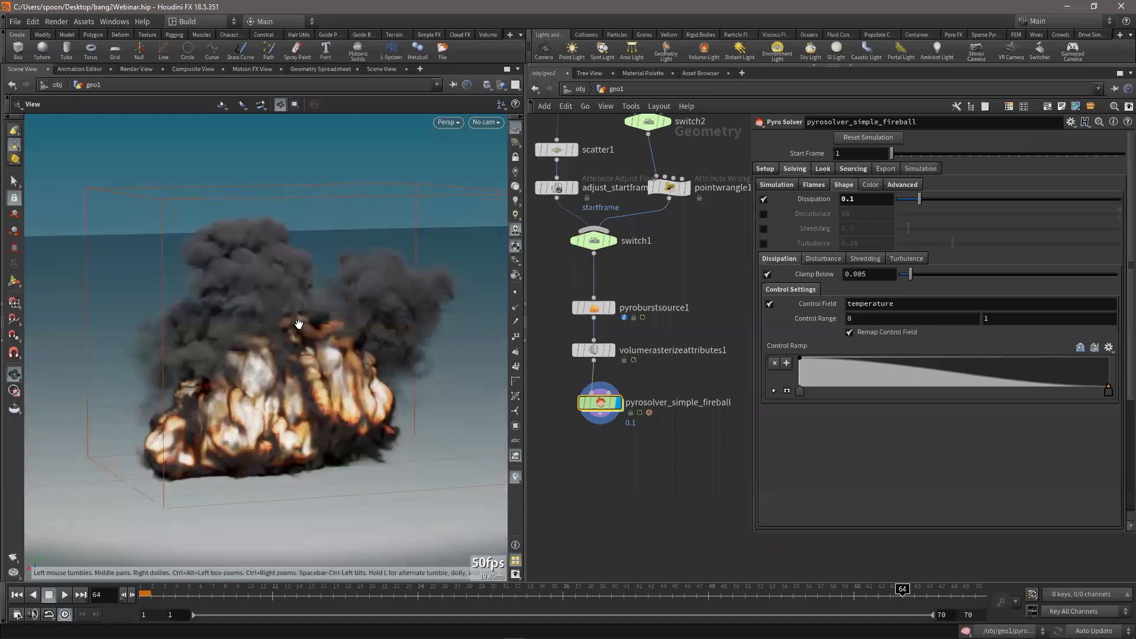
drag(315, 280, 386, 365)
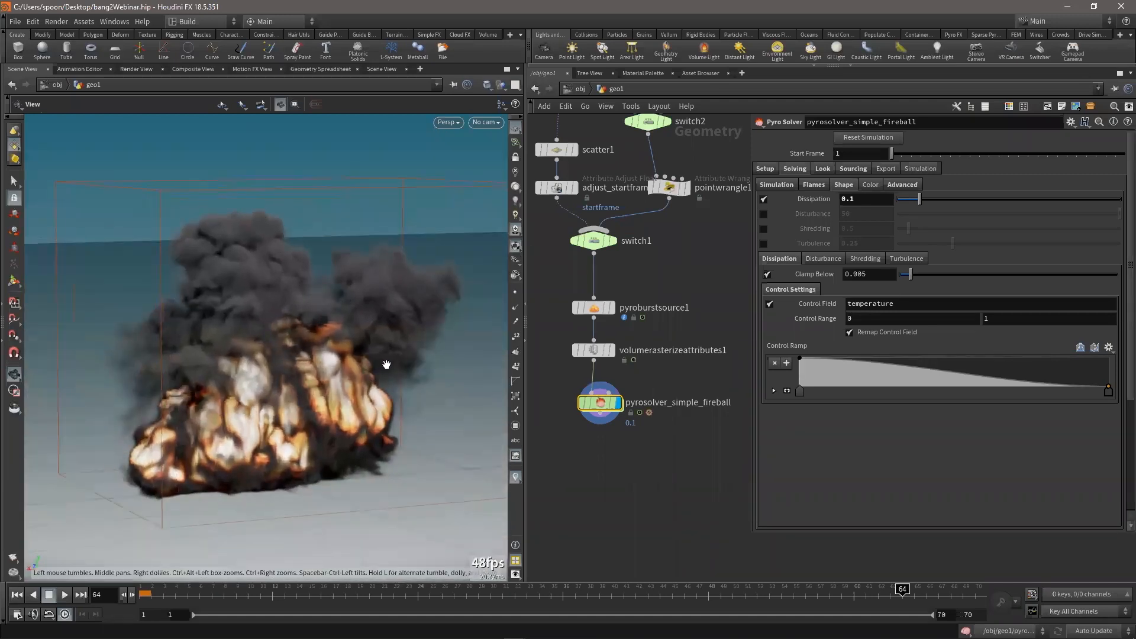
Play the simulation and save the scene file
key(Up)
key(ctrl+s)
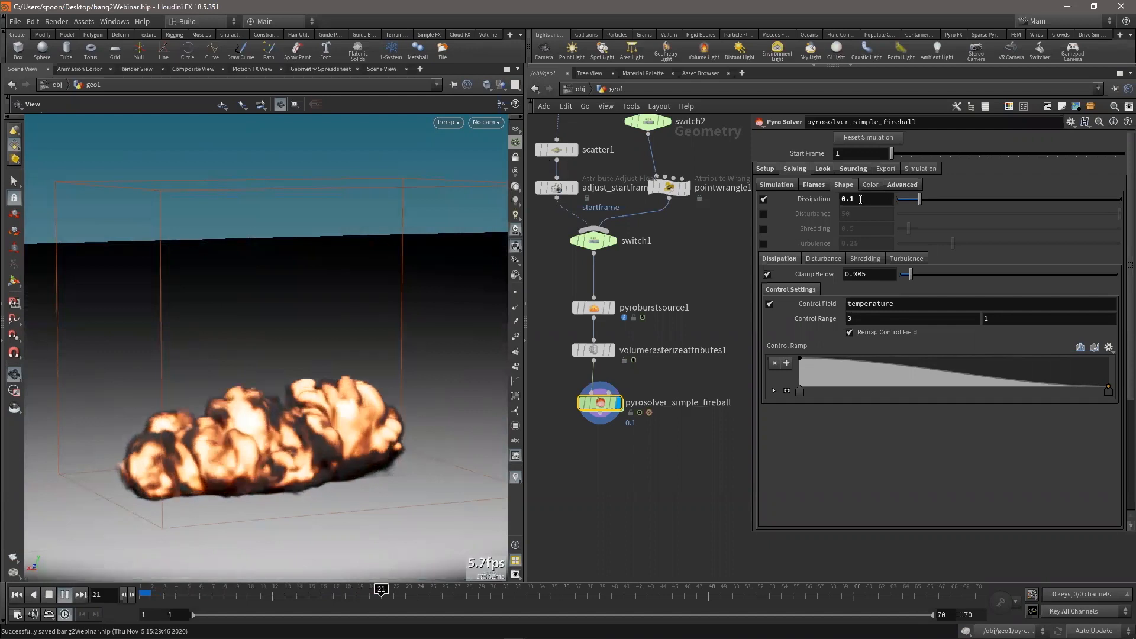
Try a Dissipation of 1 on the fireball pyro solver
drag(865, 199, 826, 200)
text(1)
key(Return)
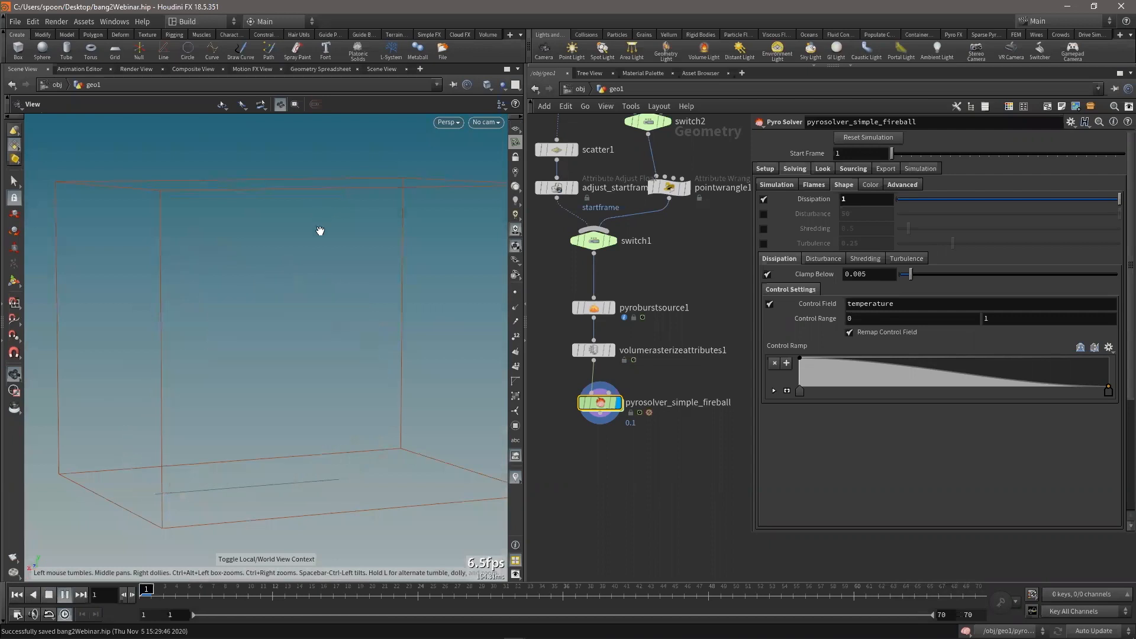
Set the fireball pyro solver's Dissipation to 0.05
double_click(858, 202)
text(.05)
key(Return)
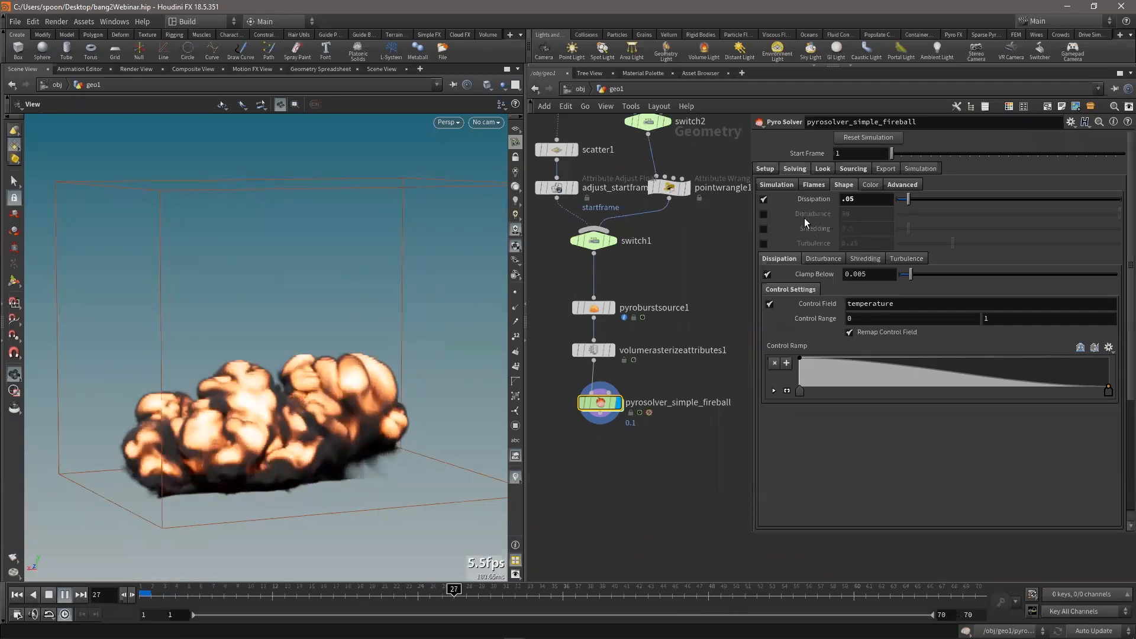
Enable Disturbance on the fireball pyro solver and open its Cutoff value for editing
click(763, 214)
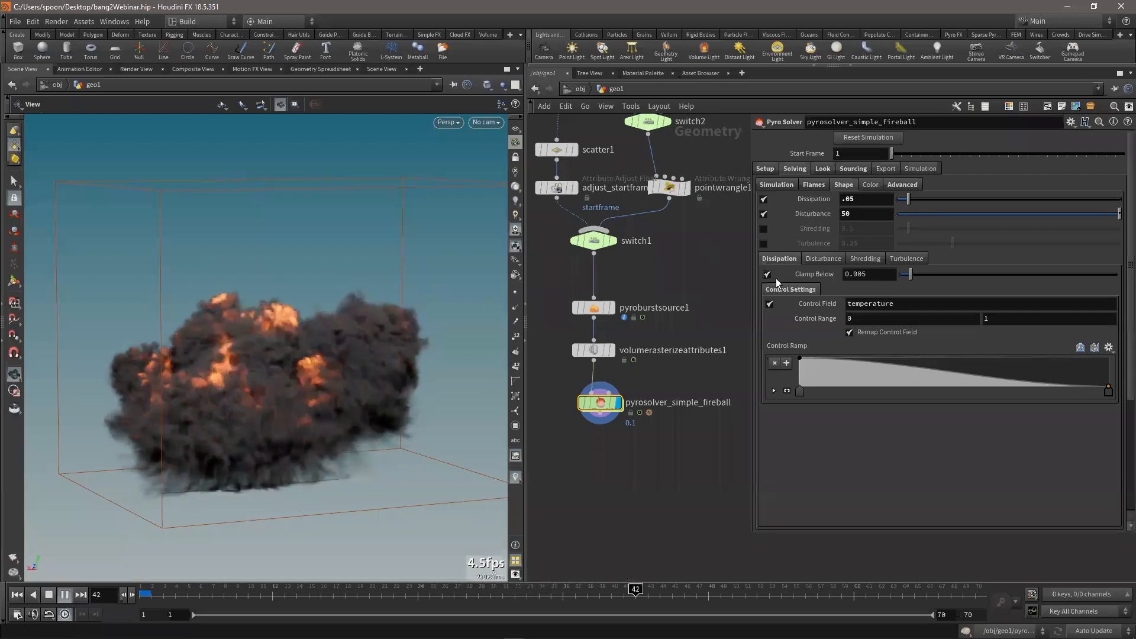
click(823, 258)
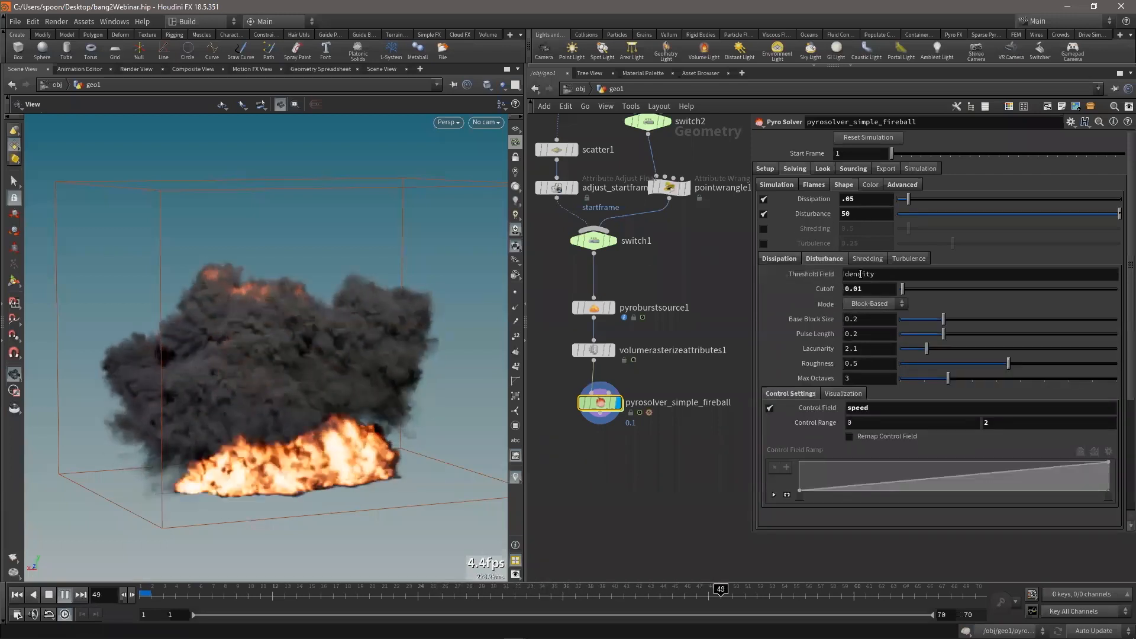
click(797, 290)
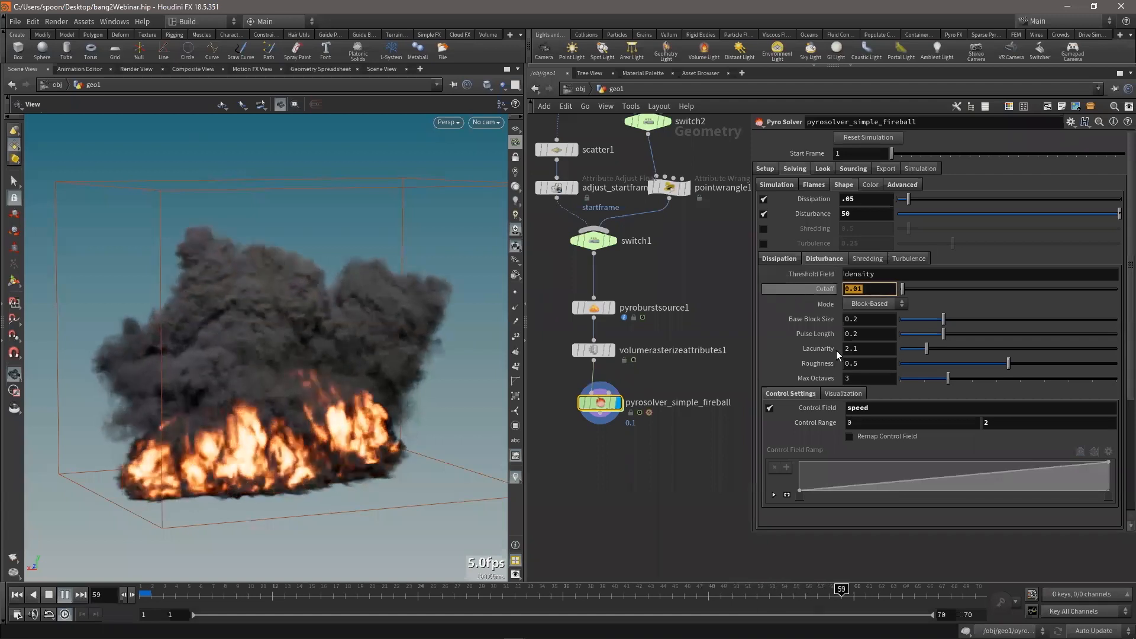
Try a disturbance Base Block Size of 1, and set the value back to 0.2
click(876, 320)
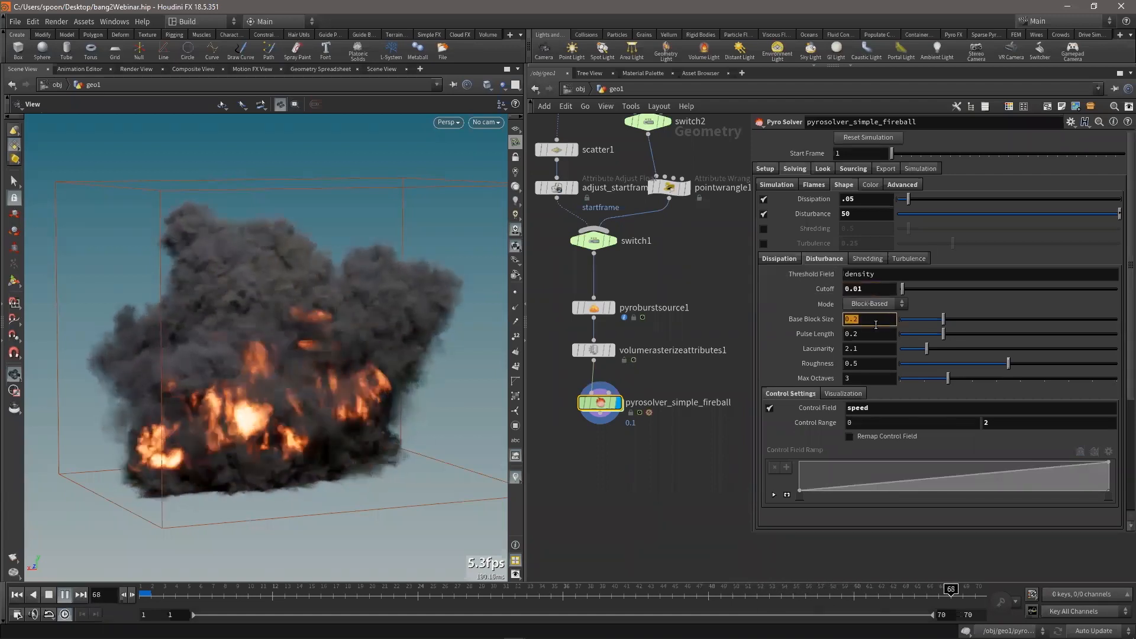
text(1)
key(Return)
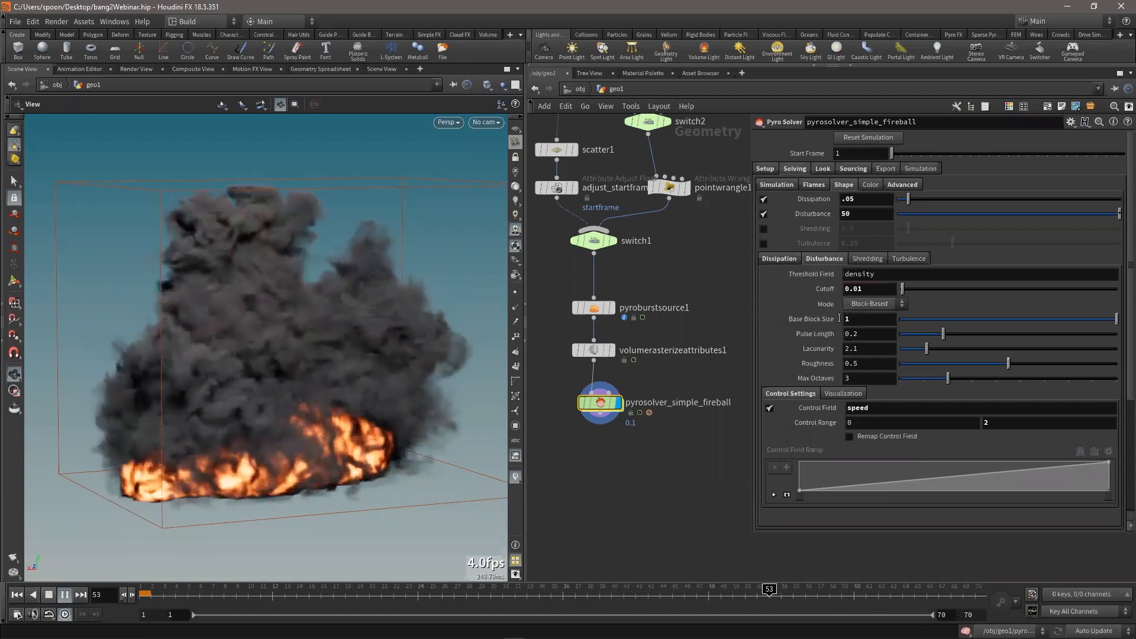
double_click(859, 320)
text(.2)
key(Return)
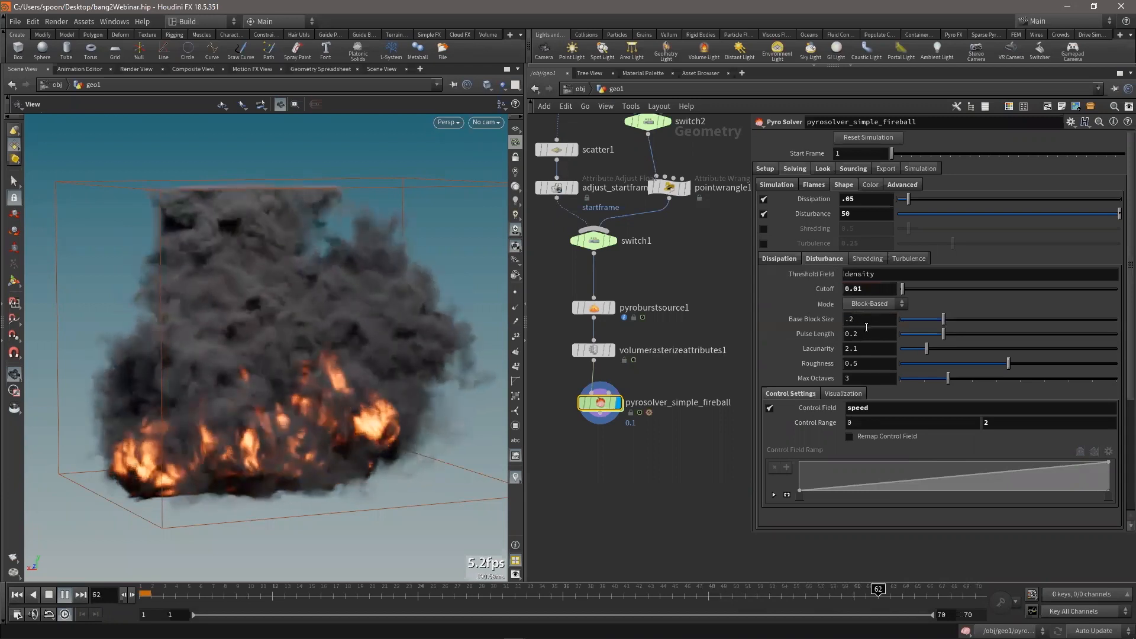
Compare the disturbance Base Block Size with the Pyro Solver's Voxel Size, and review the solver's simulation settings
double_click(852, 319)
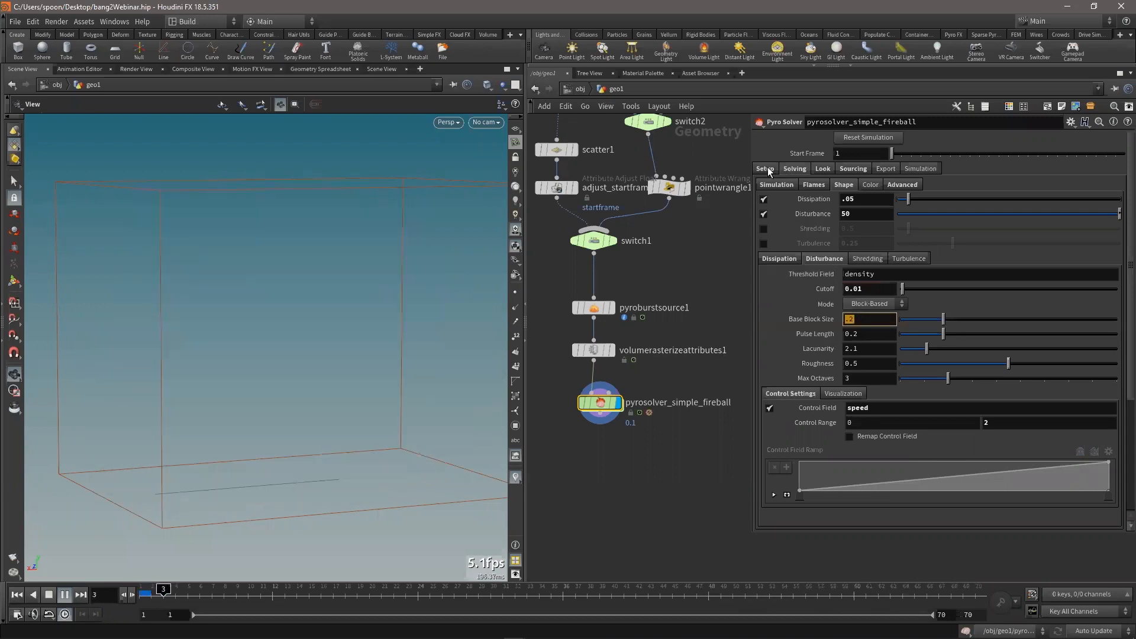
click(765, 170)
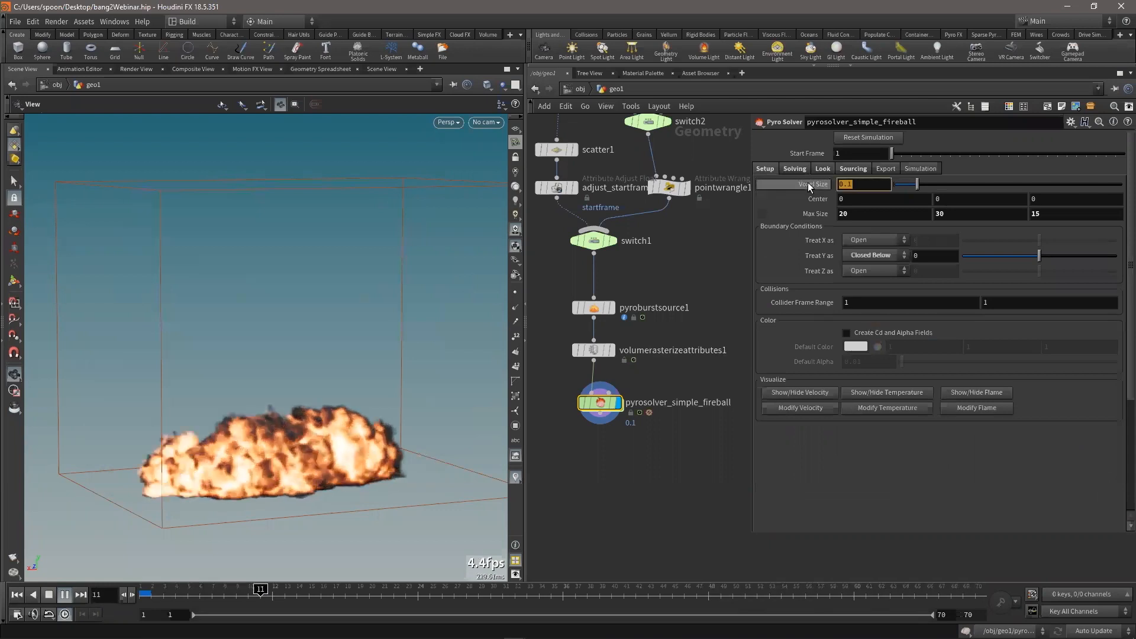
double_click(853, 185)
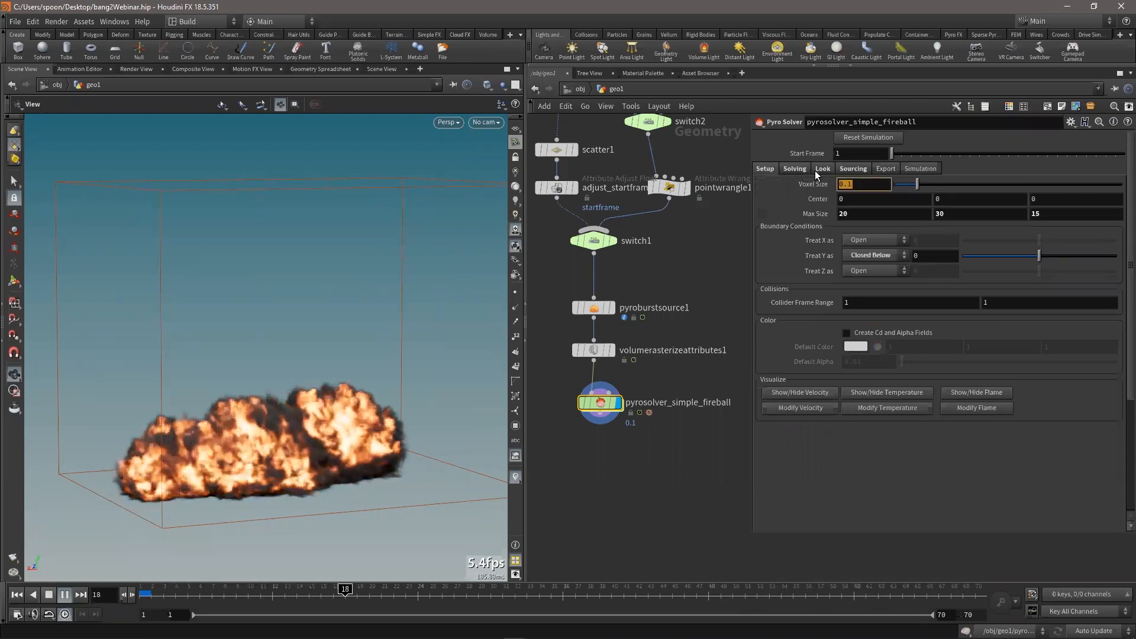
click(796, 169)
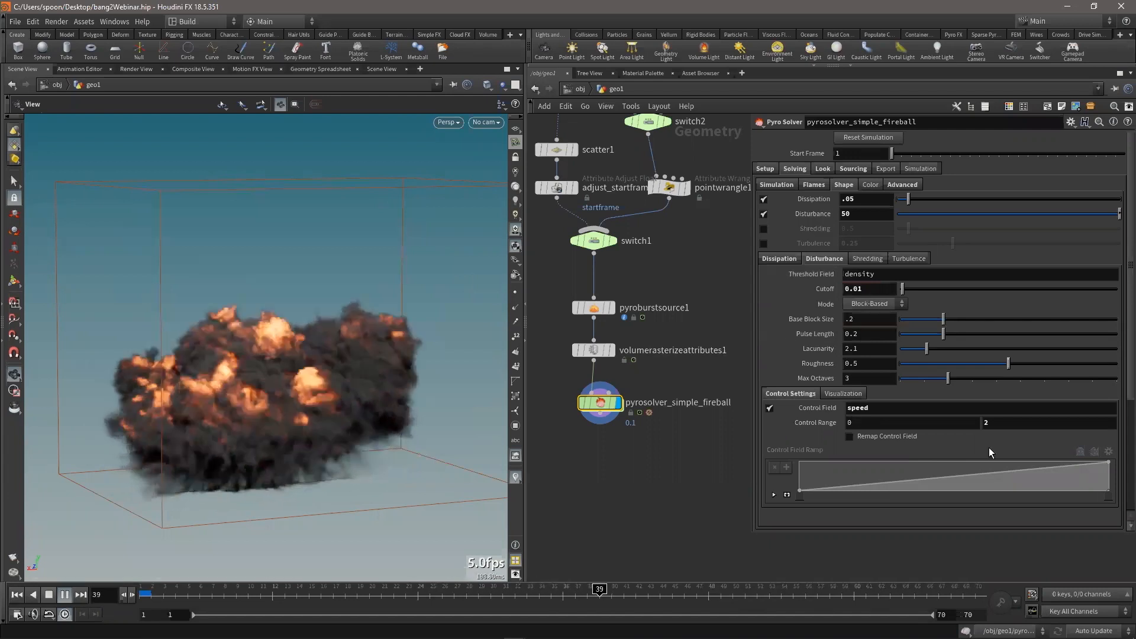
click(771, 184)
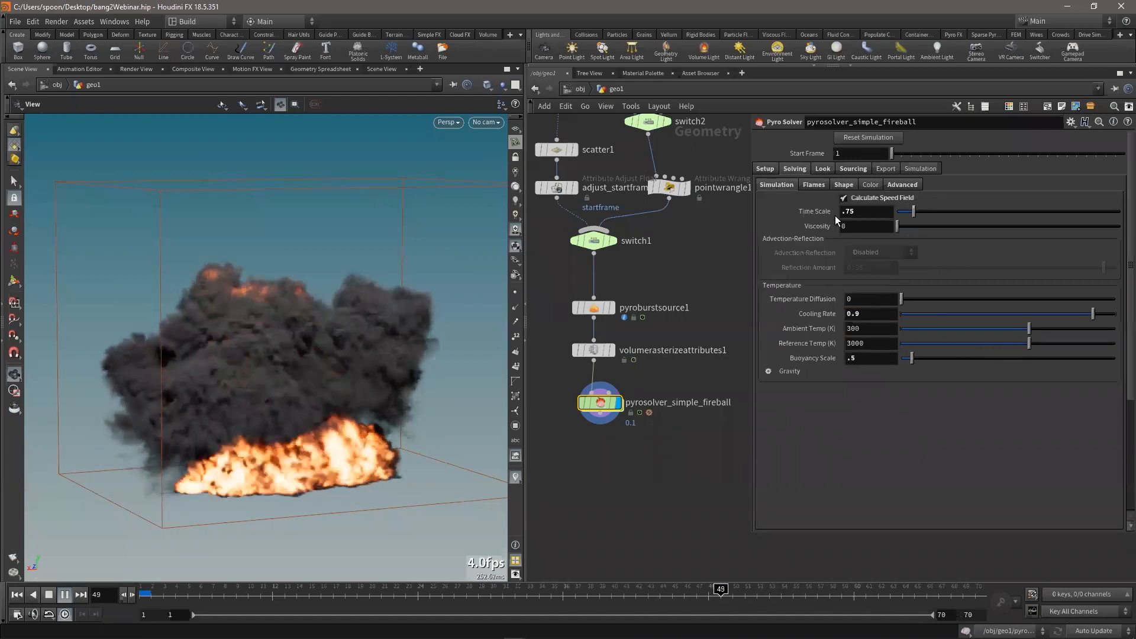
click(843, 185)
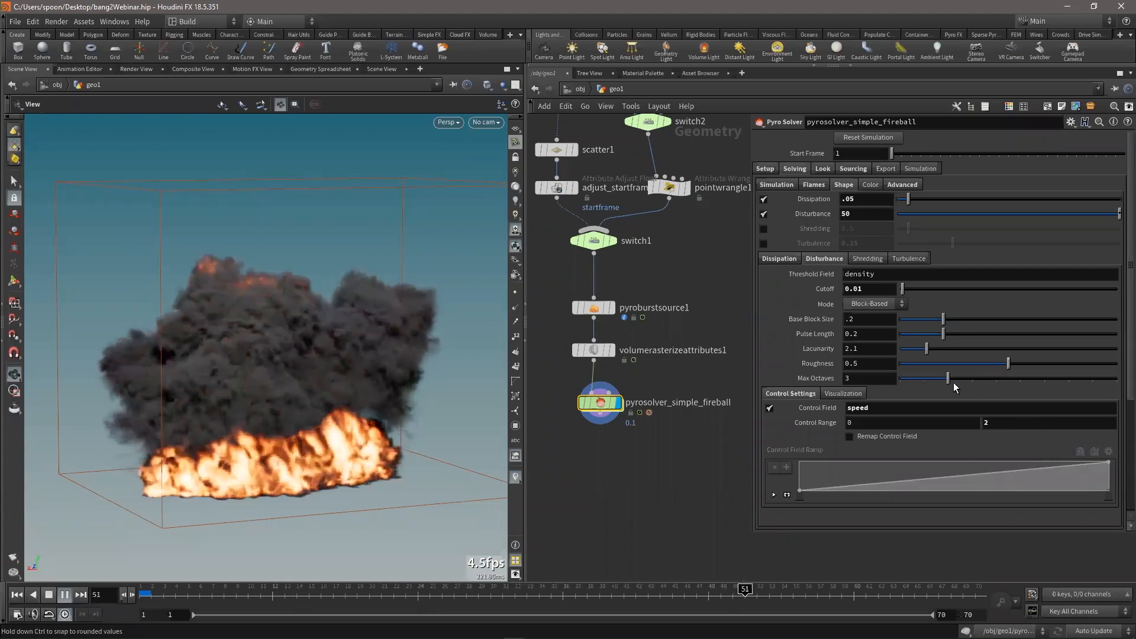
Enable Remap Control Field for the disturbance and move the ramp's first point to about 40% of its length
click(861, 437)
drag(818, 497, 1073, 474)
drag(800, 496, 887, 499)
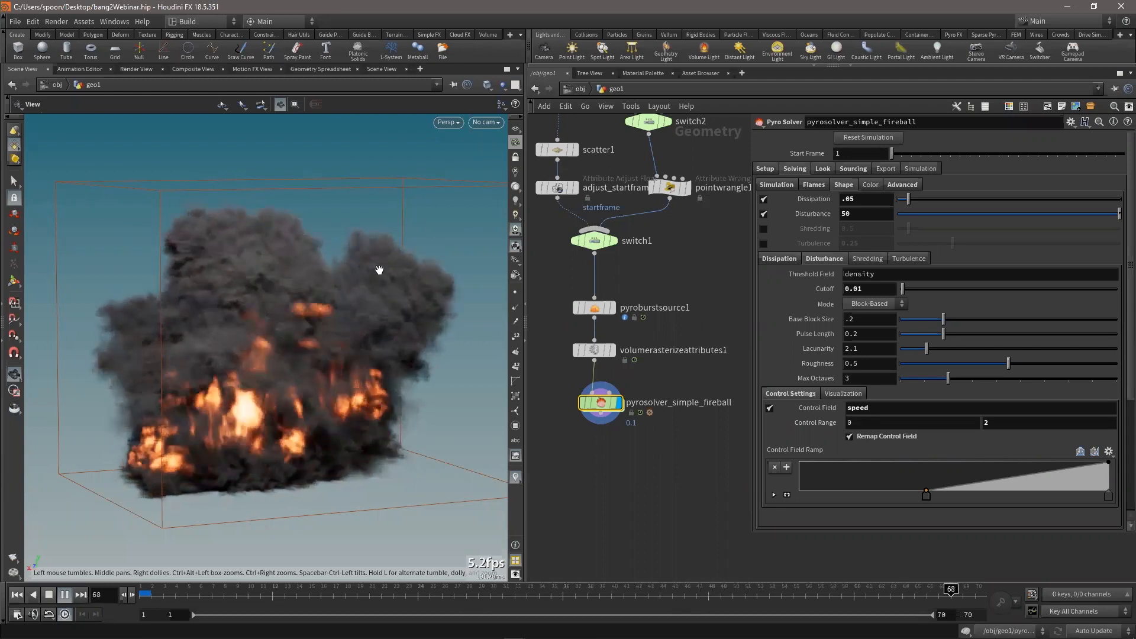
Switch the disturbance mode to Continuous, play the simulation, and rewind it to the first frame
key(Up)
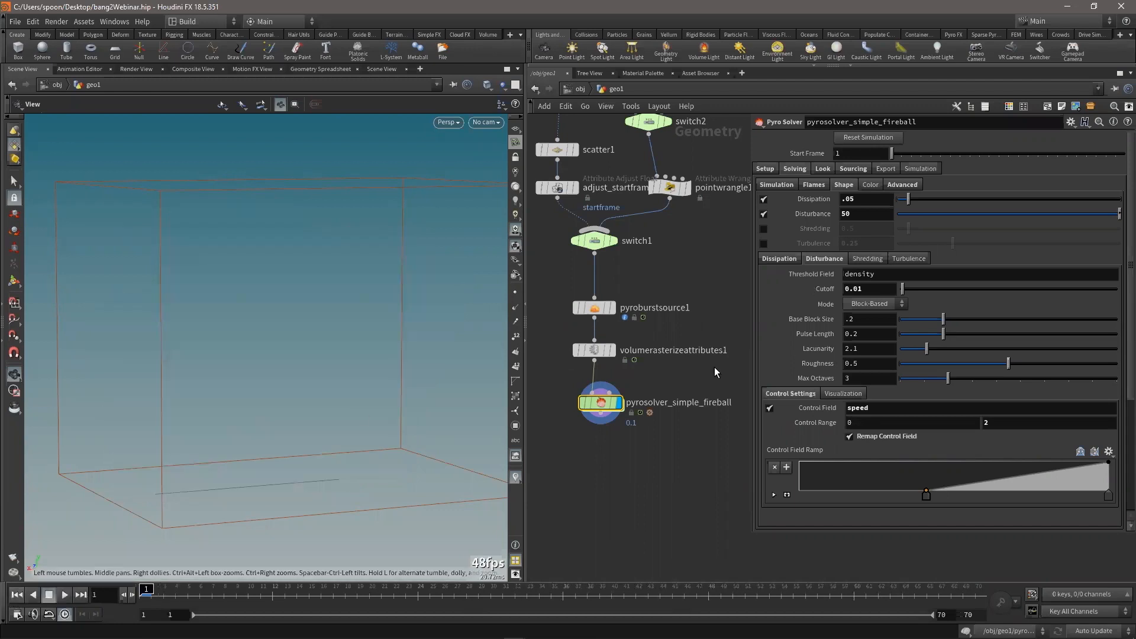
click(873, 317)
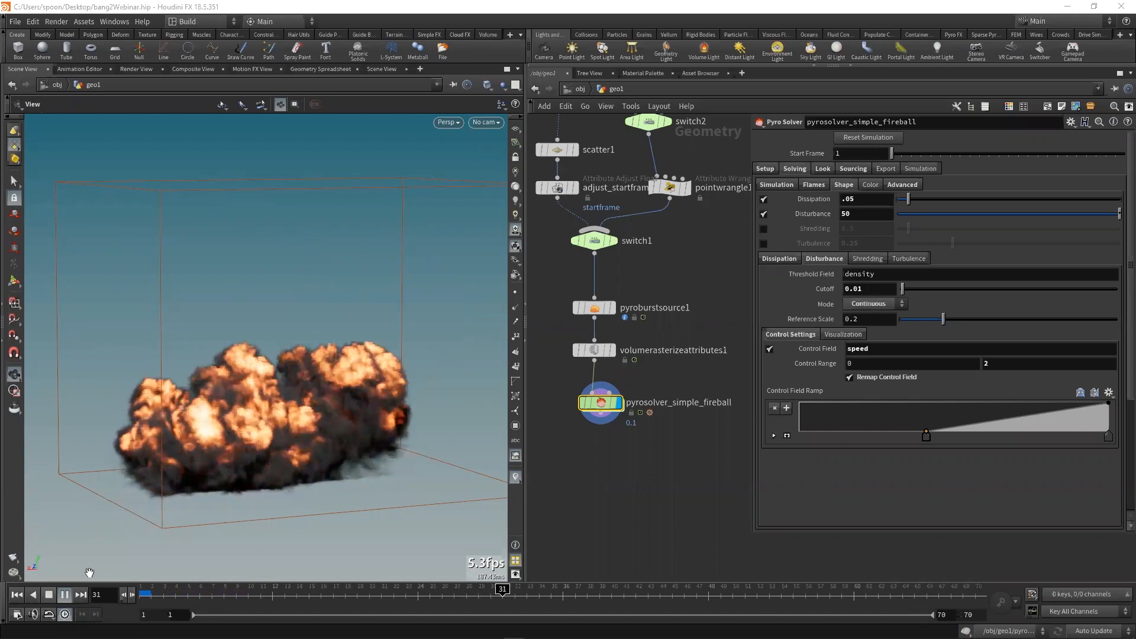
click(65, 595)
click(17, 594)
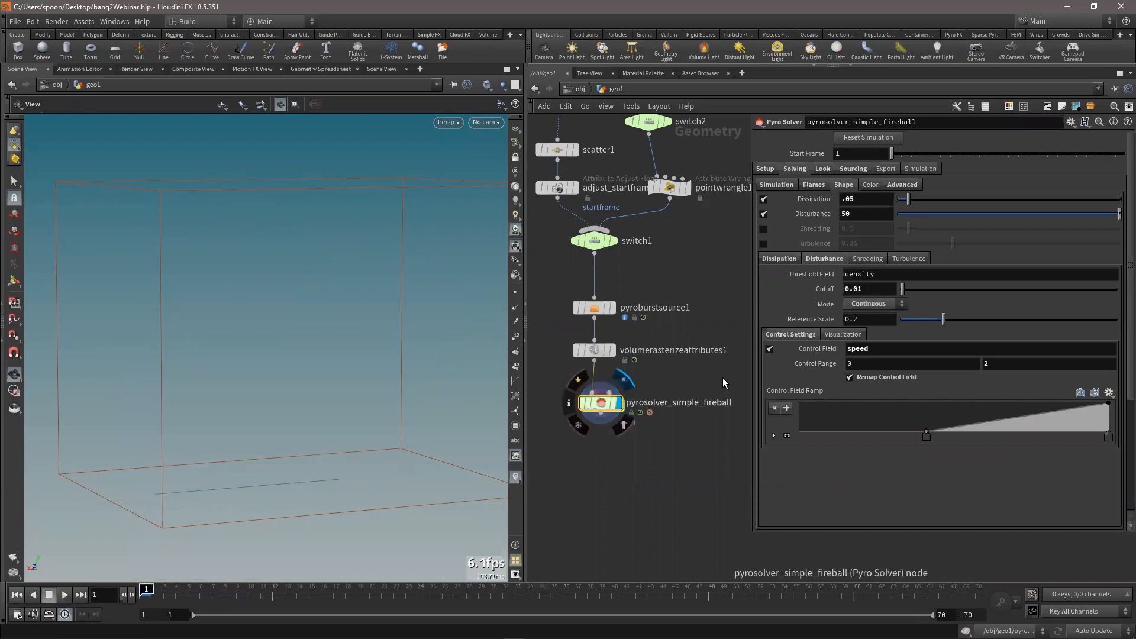
Turn off the Pyro Solver's built-in Disturbance and go inside the solver to its FORCES network
click(763, 214)
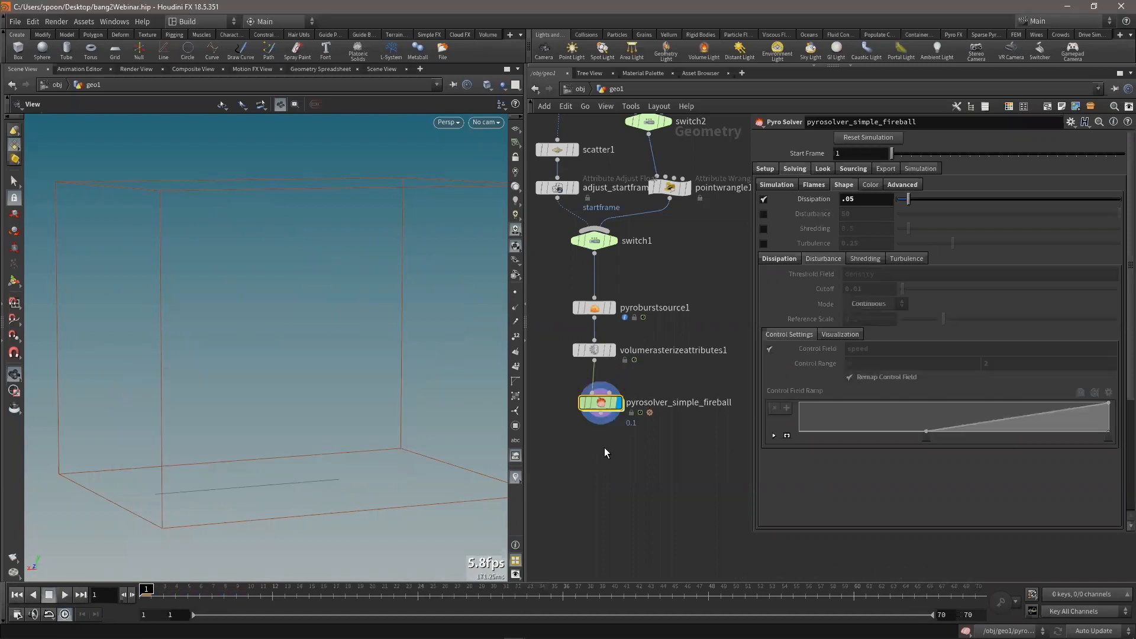
double_click(601, 405)
middle_drag(613, 394, 614, 370)
Add a Gas Disturb node to the FORCES network and wire it into force_output
key(Tab)
mouse_move(619, 366)
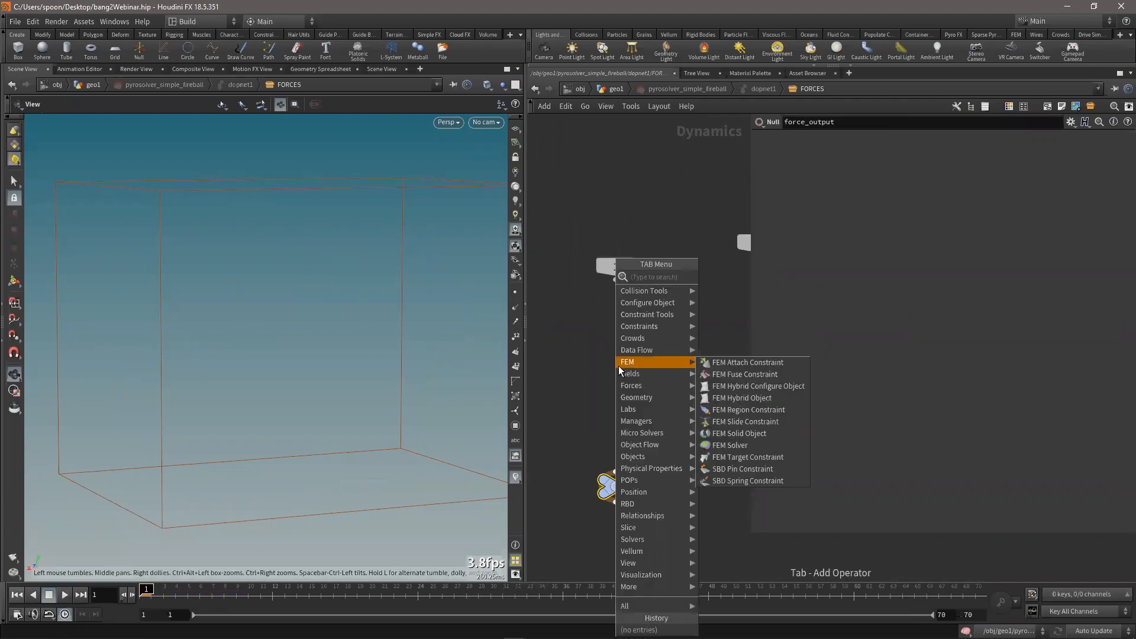
text(gas)
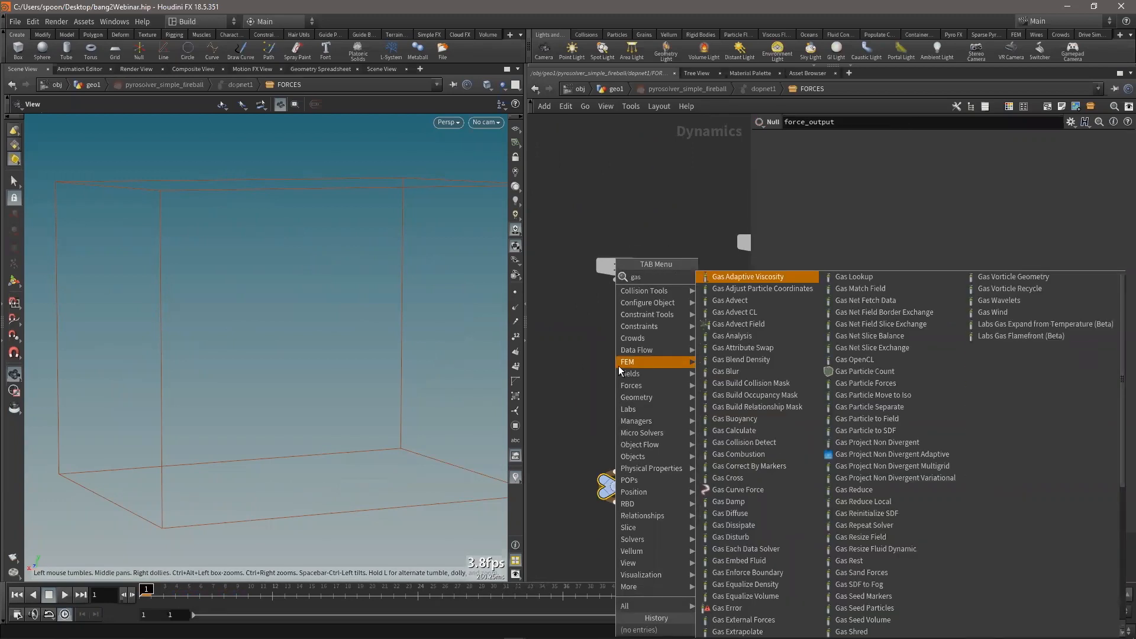
text(dis)
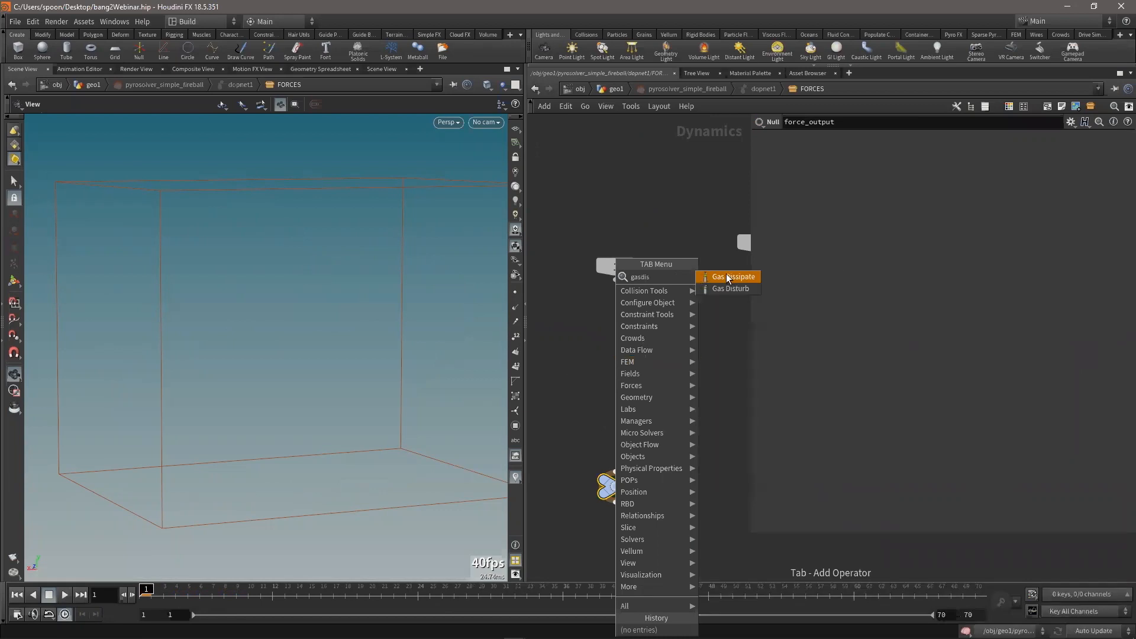
click(726, 288)
click(607, 348)
click(608, 359)
click(616, 455)
drag(621, 348, 610, 373)
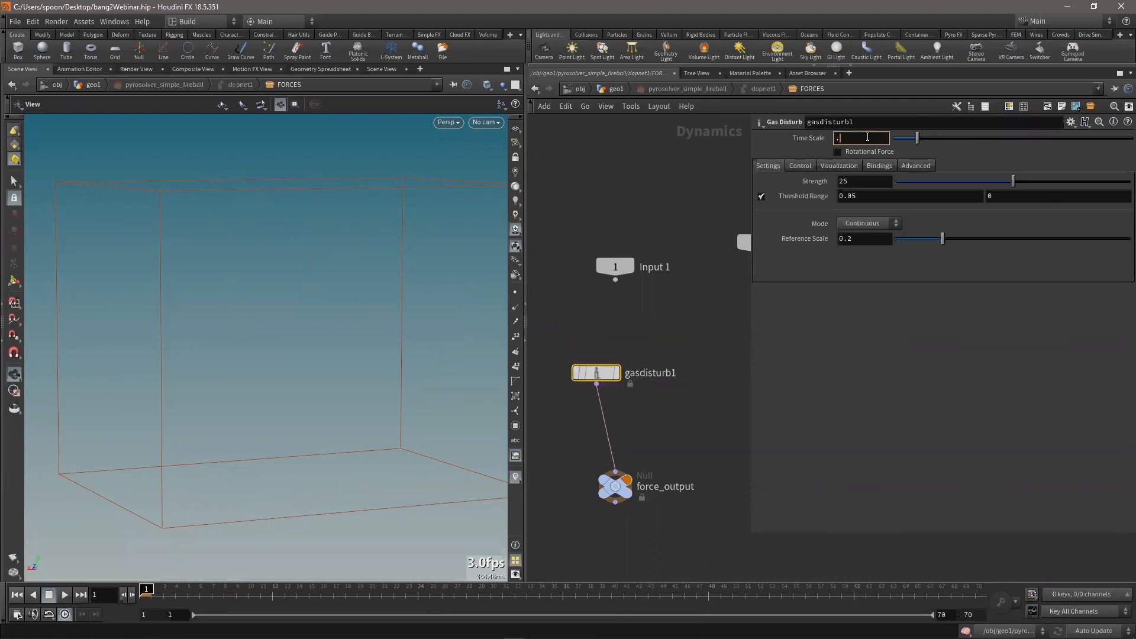
Give the Gas Disturb node a Time Scale of 0.75 with Rotational Force enabled, and set its Control Field to speed
click(854, 154)
click(803, 166)
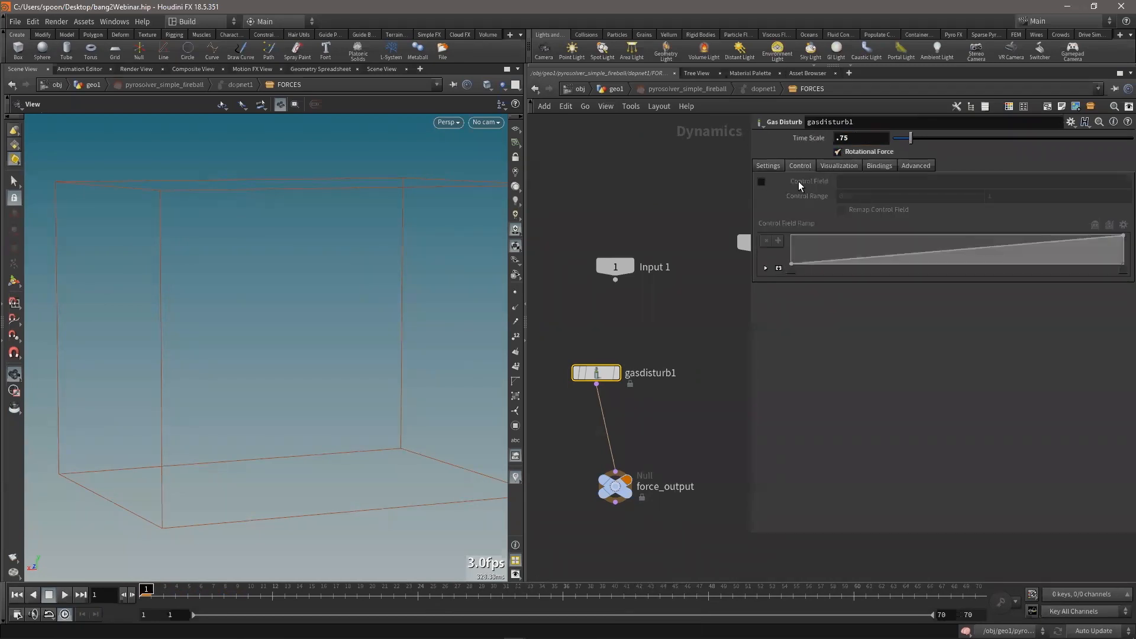
click(903, 182)
text(speed)
key(Return)
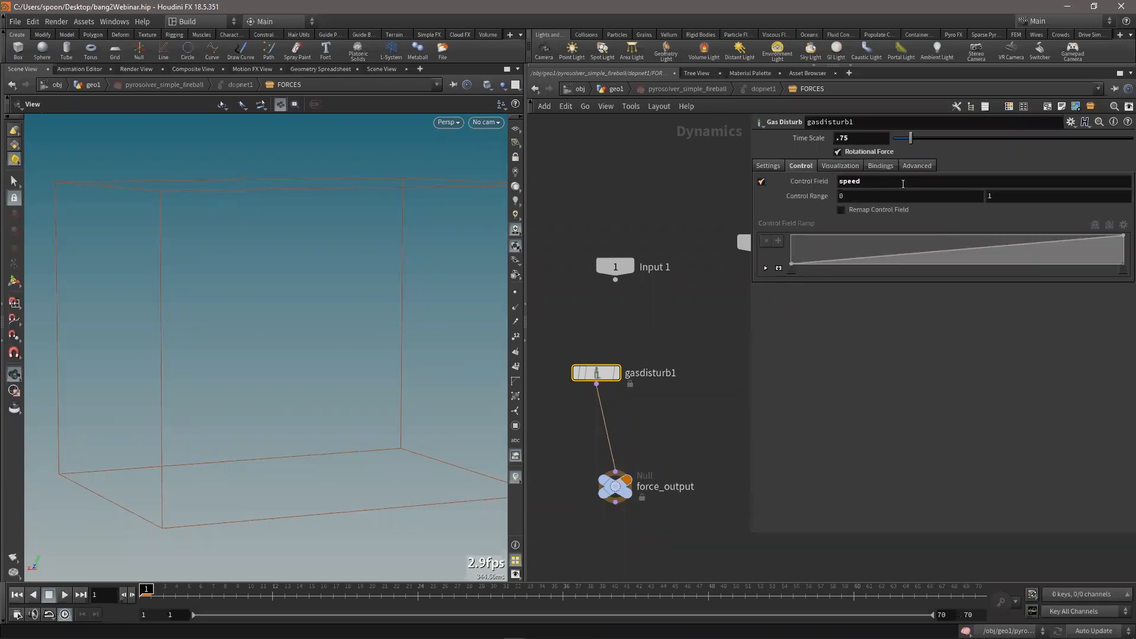
Set the upper Control Range to 2 and remap the control field with the ramp's first point about 40% along
key(BackSpace)
text(2)
key(Tab)
click(843, 211)
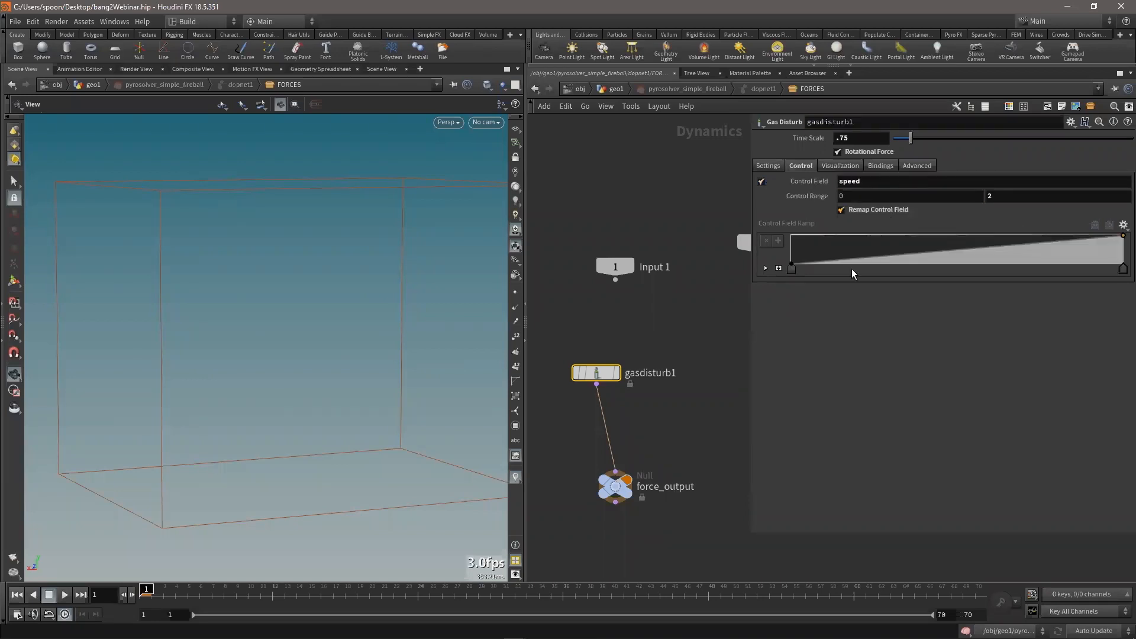
drag(946, 270, 921, 273)
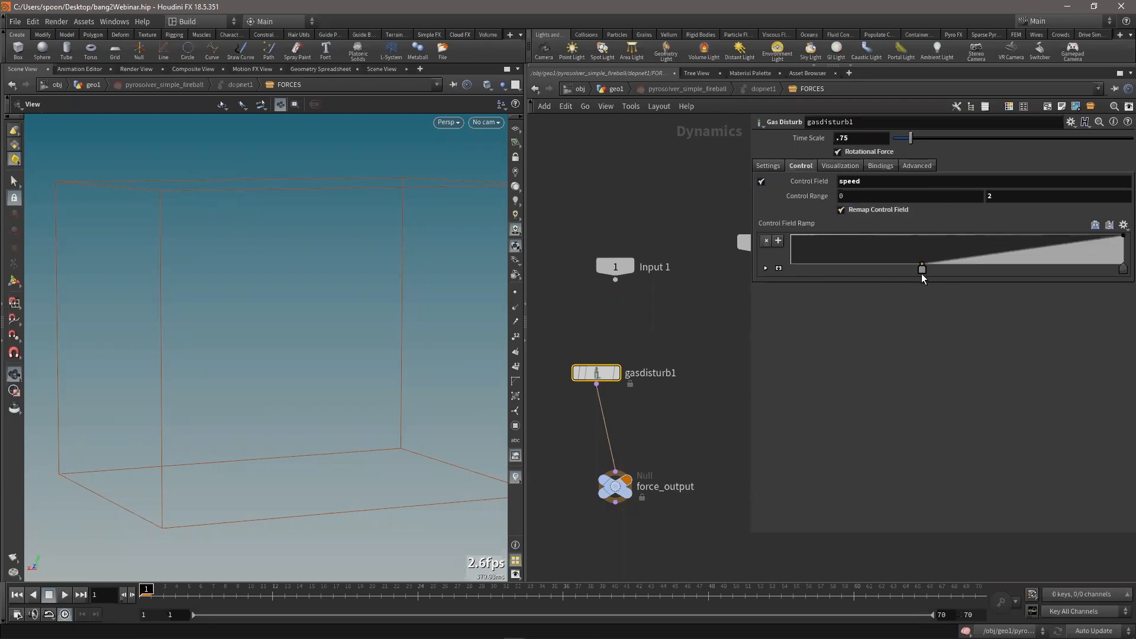
Review the Gas Disturb node's field bindings, enable Use OpenCL, and replay the simulation from the first frame
click(840, 166)
click(882, 164)
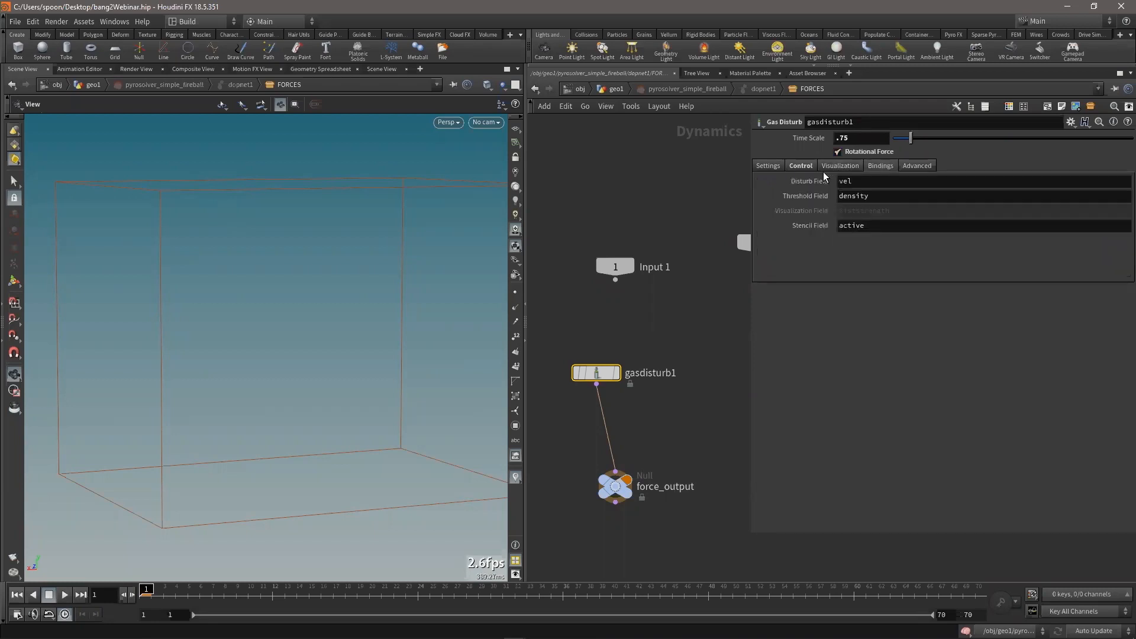
click(866, 182)
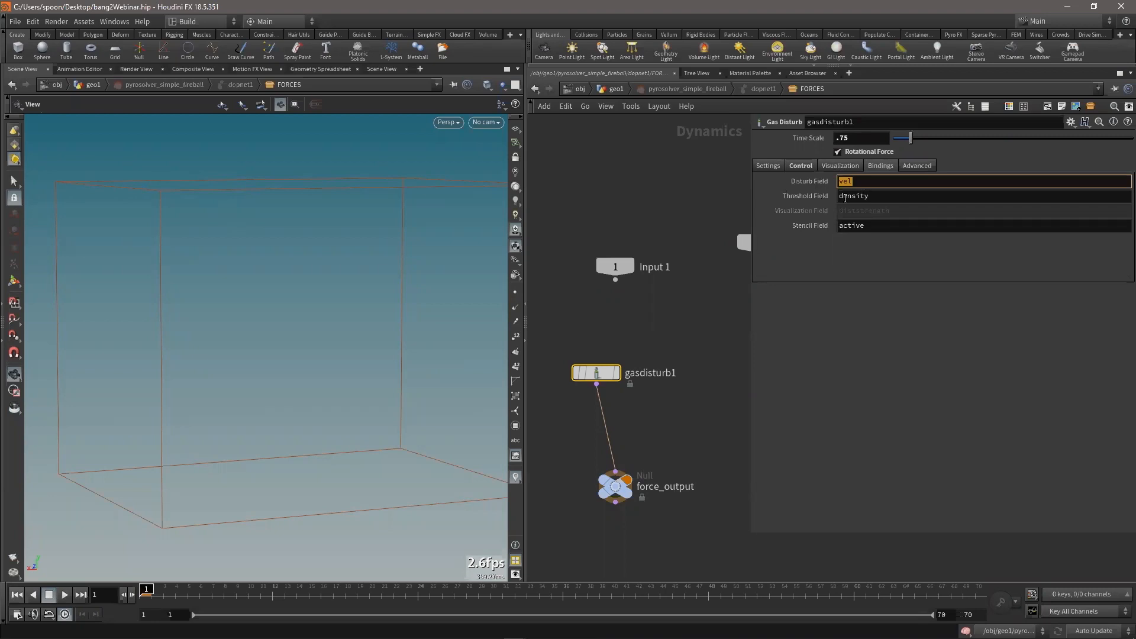
click(921, 169)
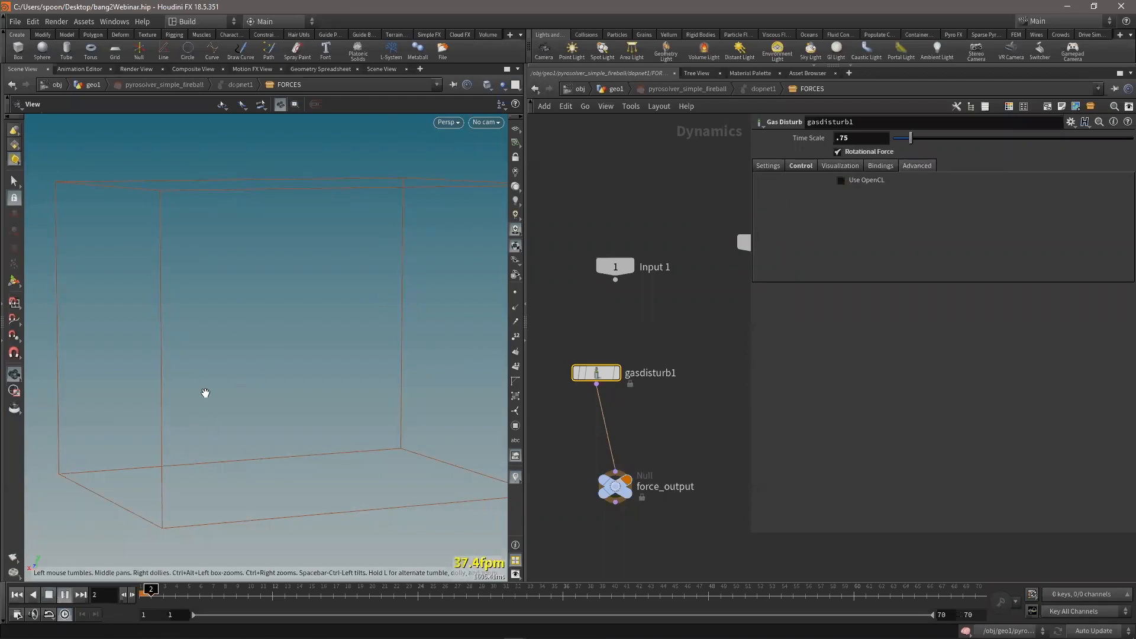
click(17, 595)
click(861, 181)
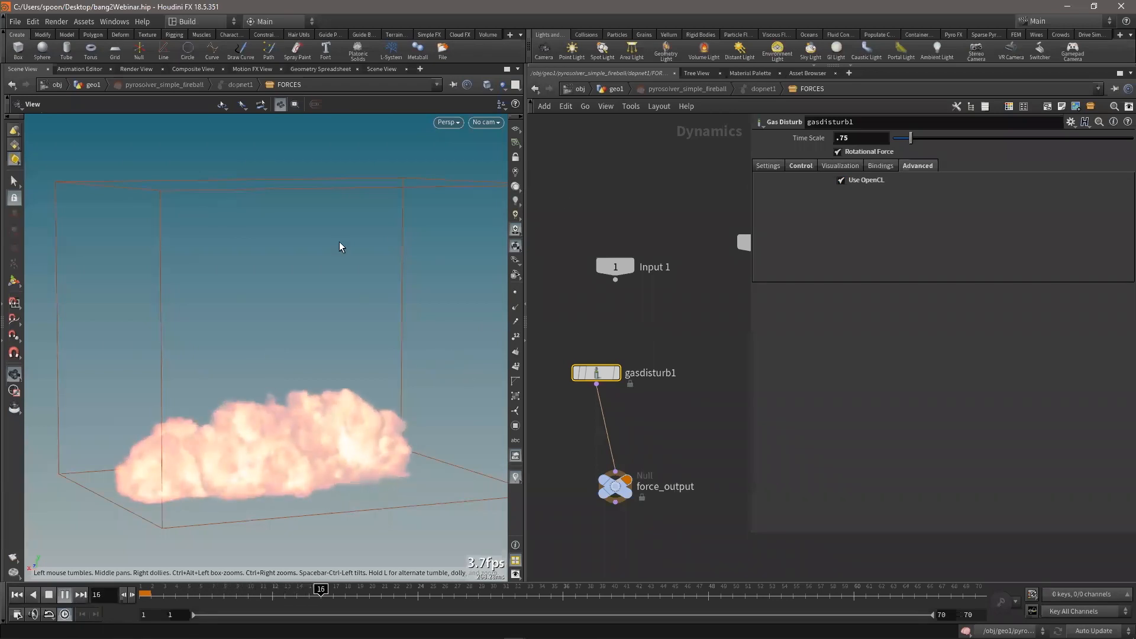
Set the Gas Disturb Strength to 50 and return to the geo1 network to preview the explosion
click(766, 165)
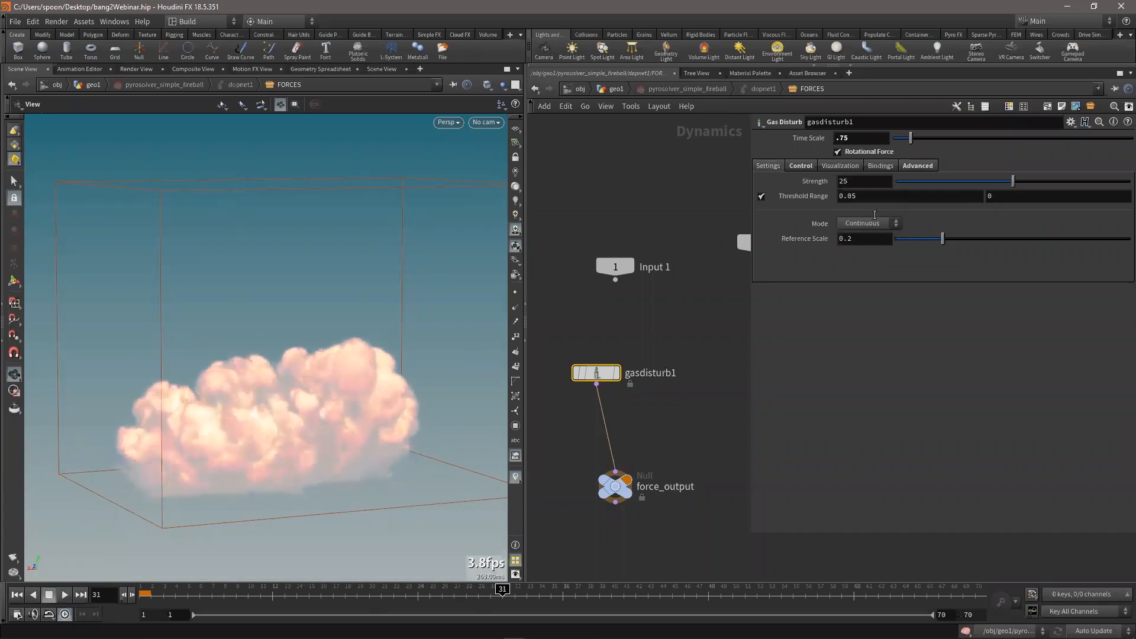
text(50)
key(Return)
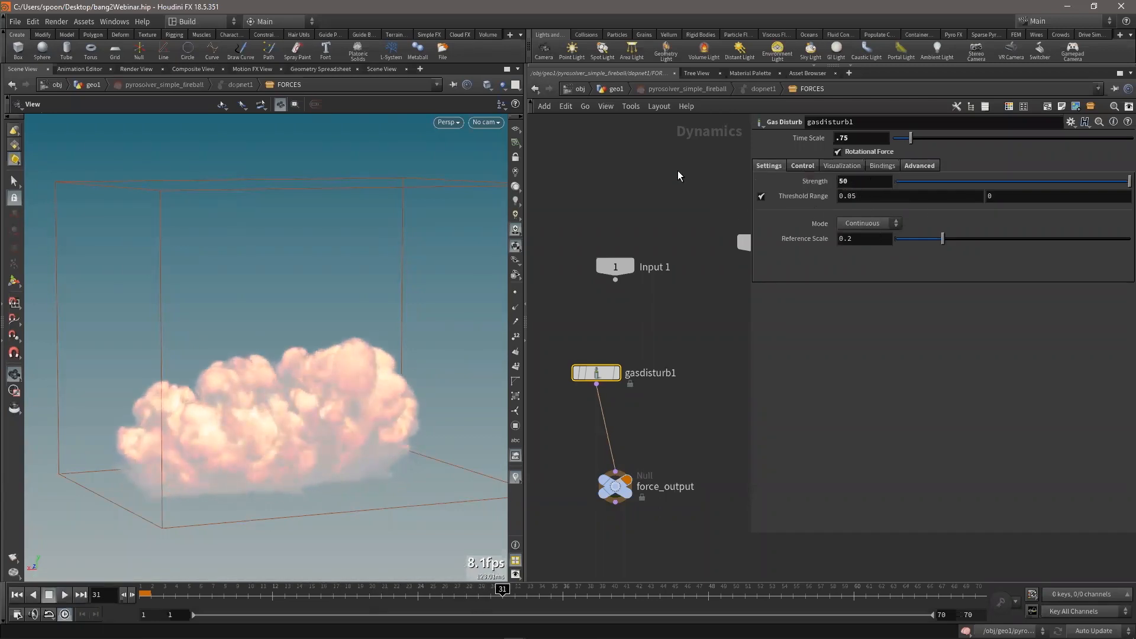
click(616, 89)
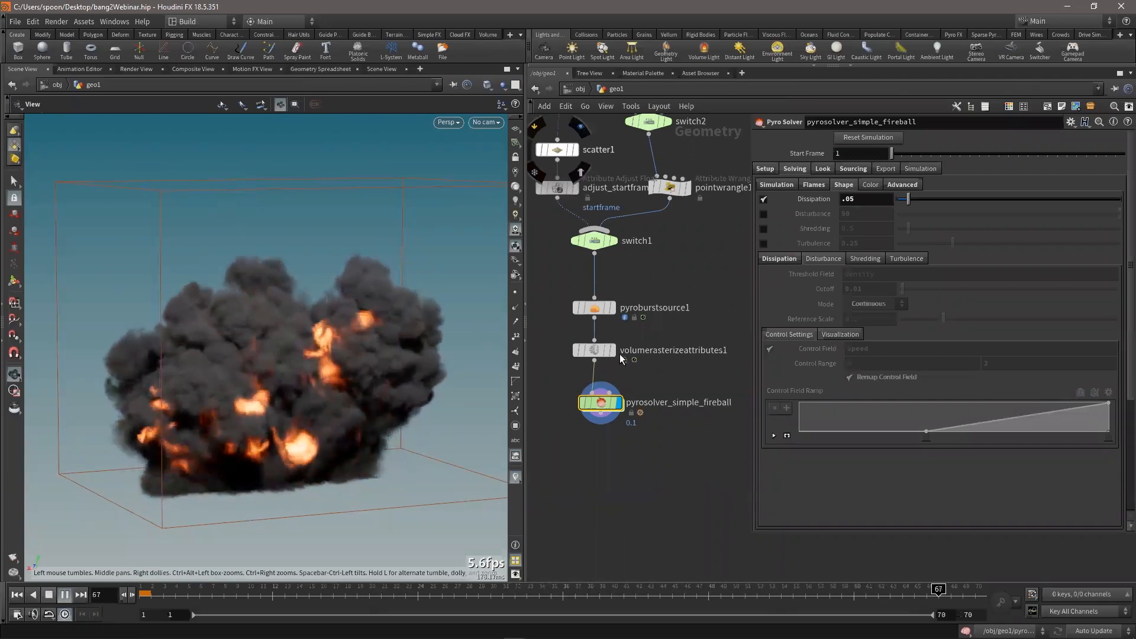
key(Up)
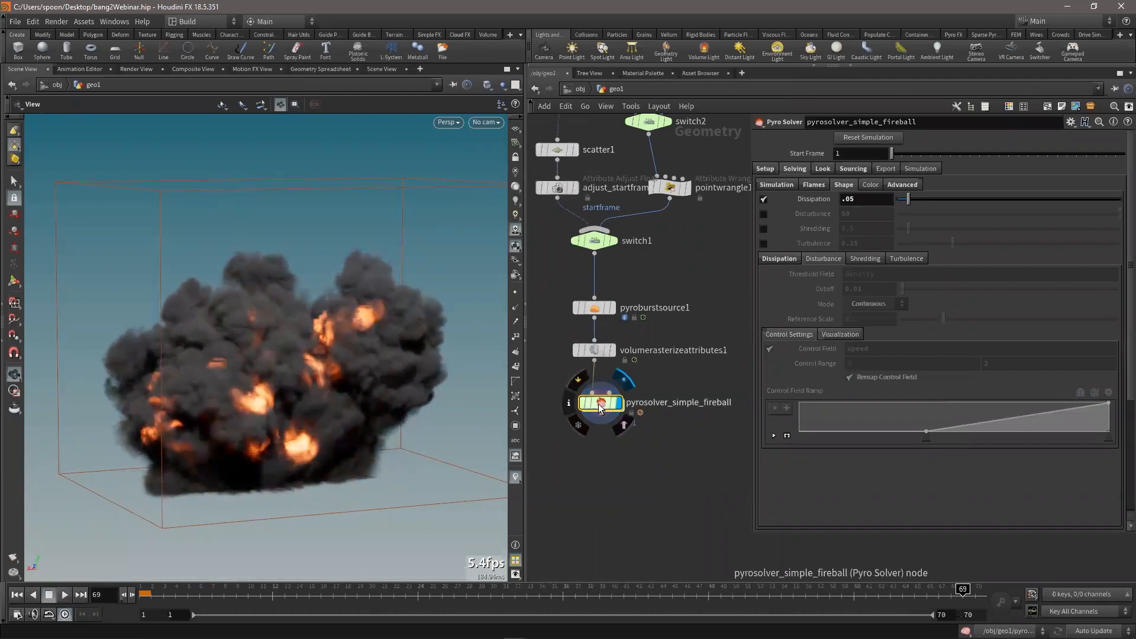
Turn the Pyro Solver's Disturbance back on in Block-Based mode with a Base Block Size of 1
click(764, 214)
click(872, 304)
click(870, 319)
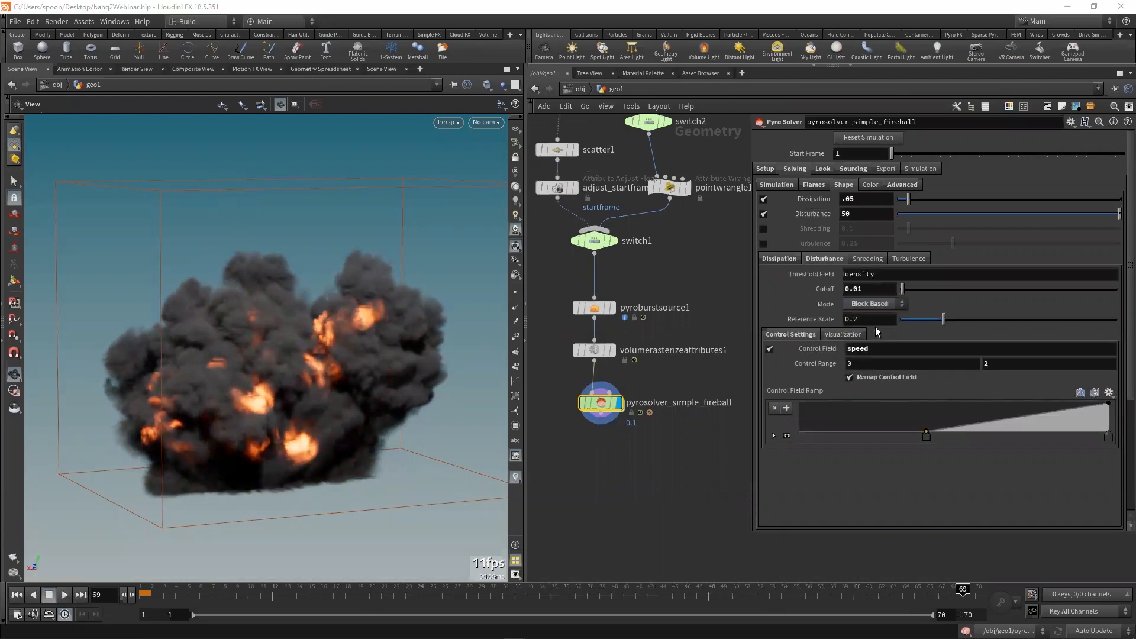
click(890, 319)
key(Return)
Set the Pyro Solver's Disturbance to 30 and replay the simulation from the first frame
text(30)
key(Return)
click(16, 596)
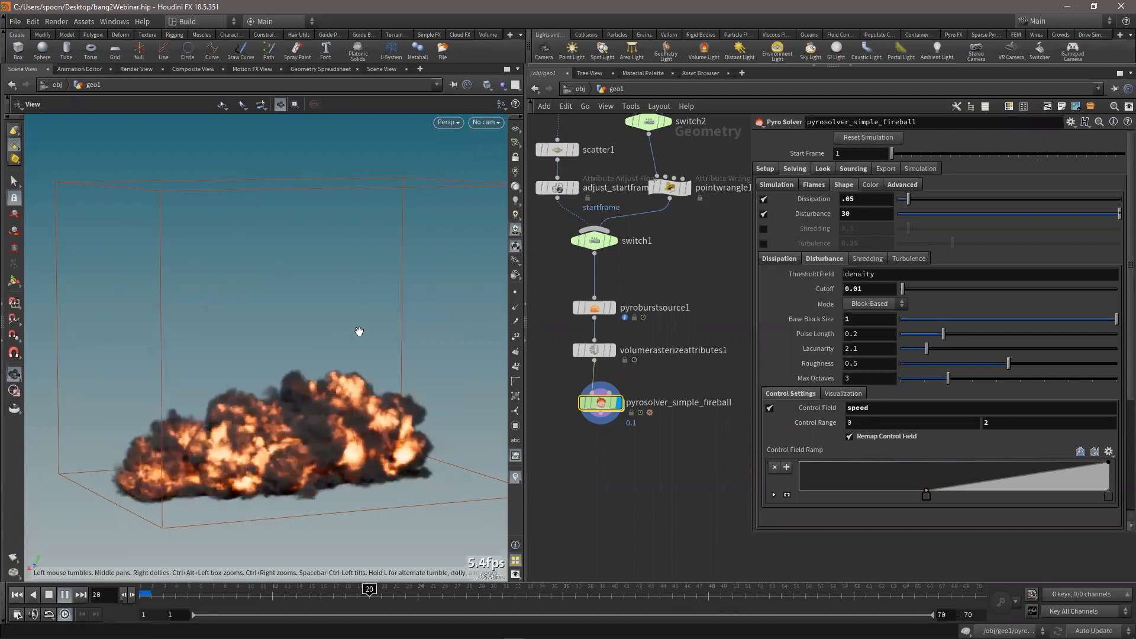
Add a Gas Wind node beside the Gas Disturb node in the solver's FORCES network
double_click(599, 403)
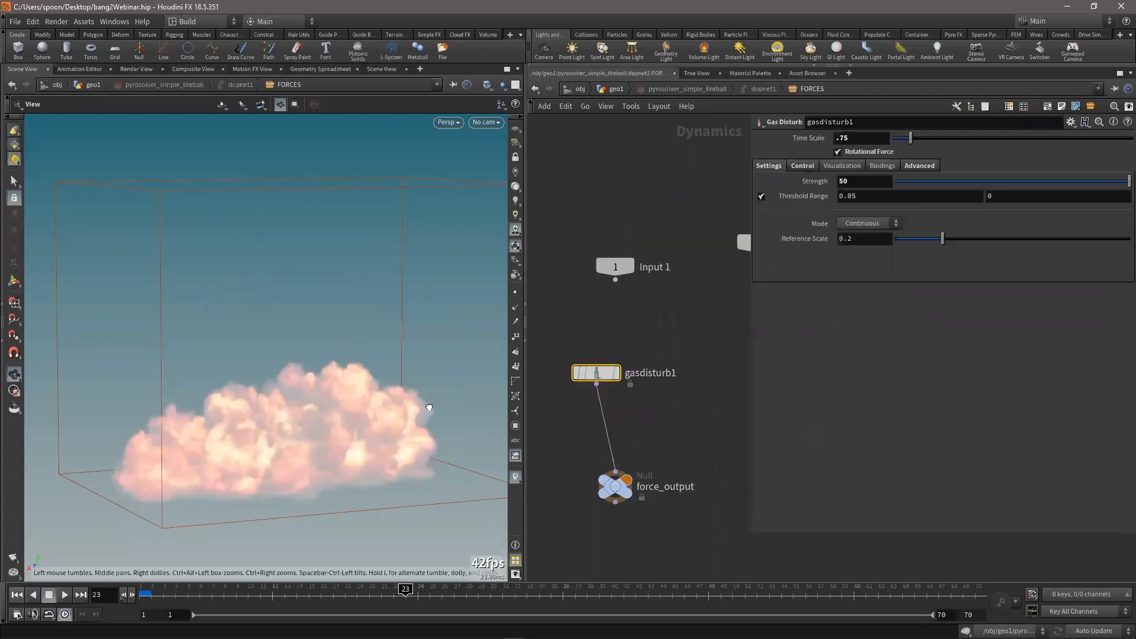
drag(430, 409, 642, 429)
middle_drag(642, 429, 627, 416)
key(Tab)
text(gasw)
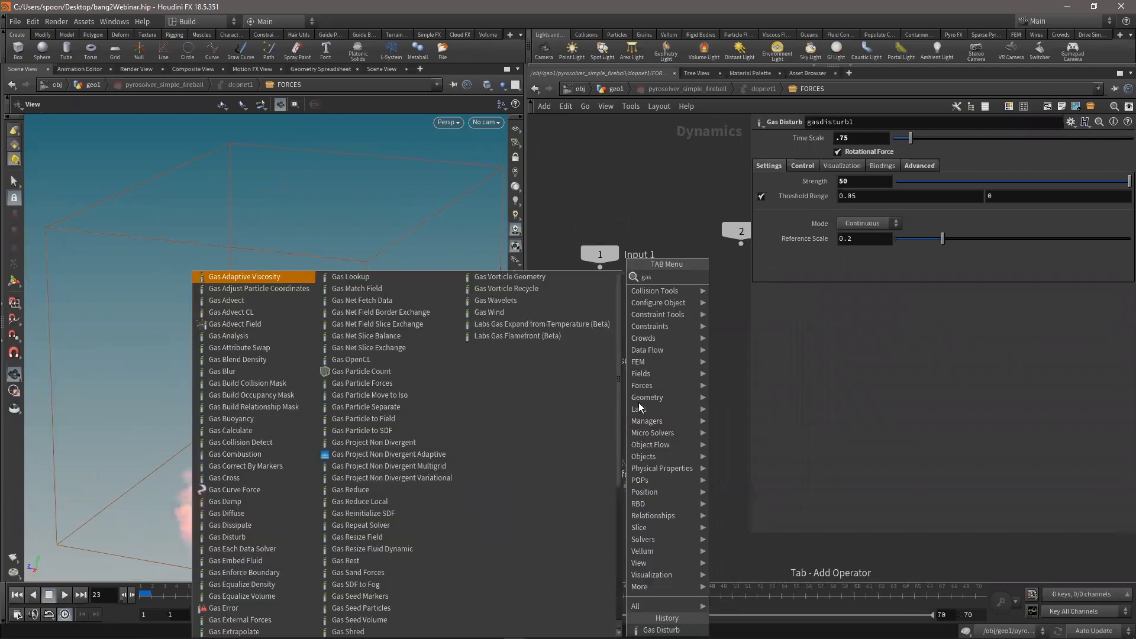
click(732, 293)
click(659, 409)
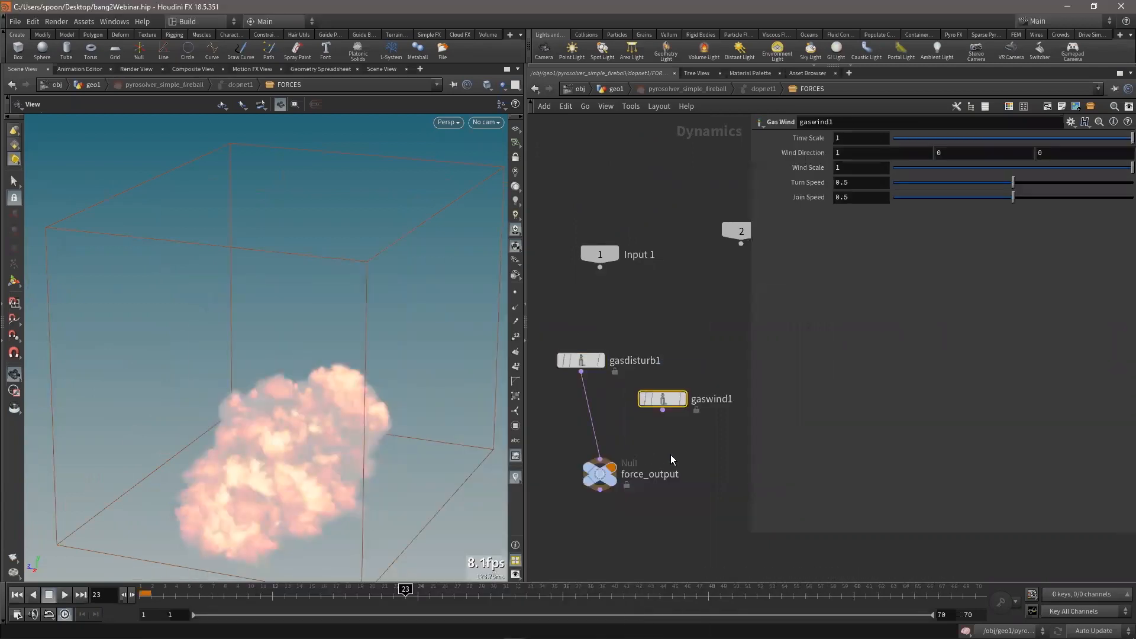
Add a Merge node that combines Gas Disturb and Gas Wind and feeds them into force_output
key(Tab)
text(mer)
click(773, 265)
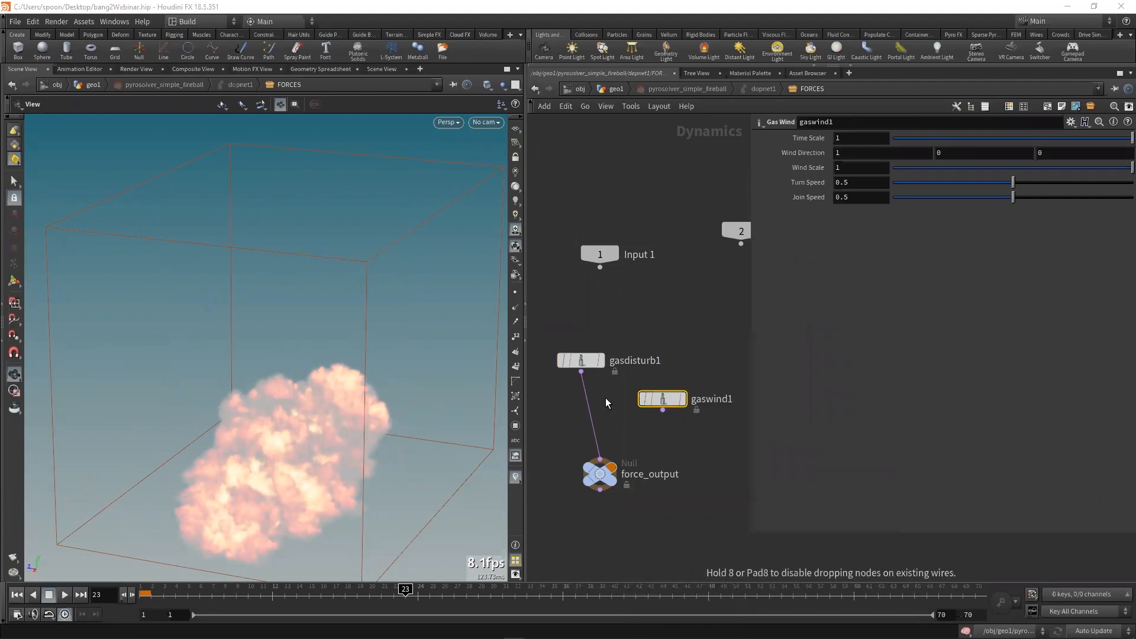
click(597, 420)
drag(616, 416, 604, 417)
click(663, 399)
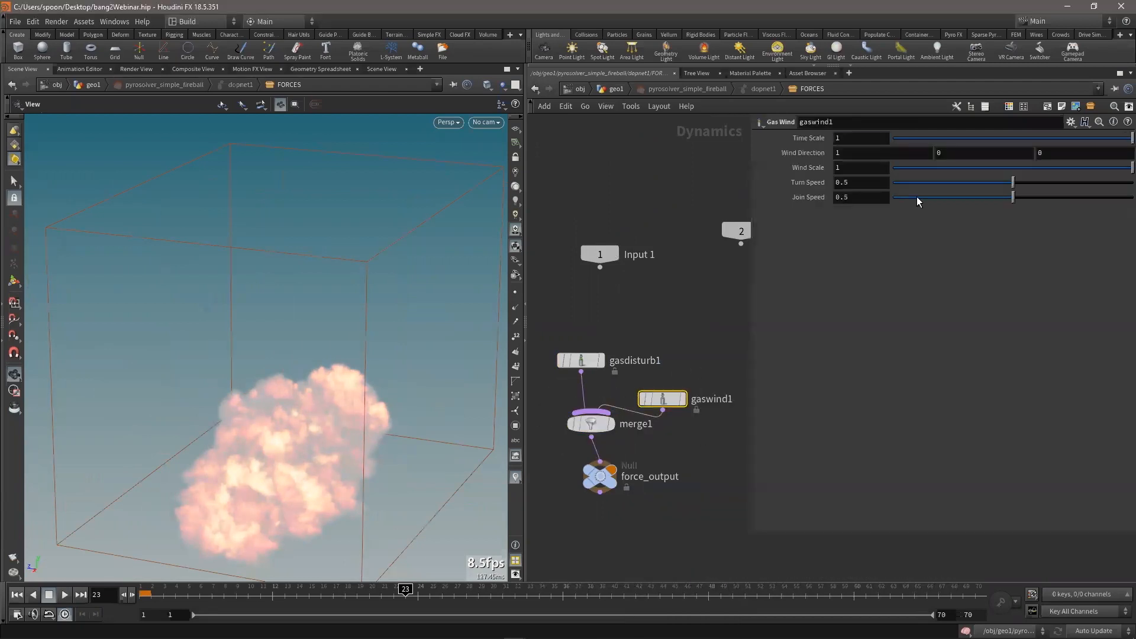
Set Gas Wind's Time Scale to .75, Wind Direction to 0, 0, -1 and Wind Scale to 1.2, and preview the explosion in geo1
click(861, 138)
text(.75)
key(Return)
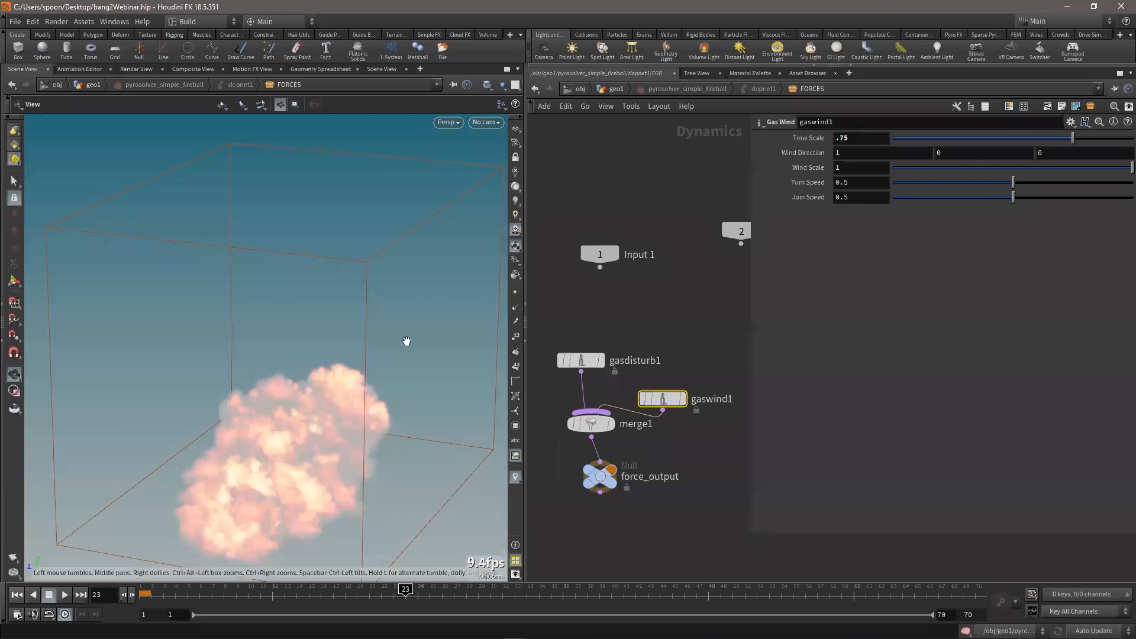
drag(407, 341, 128, 486)
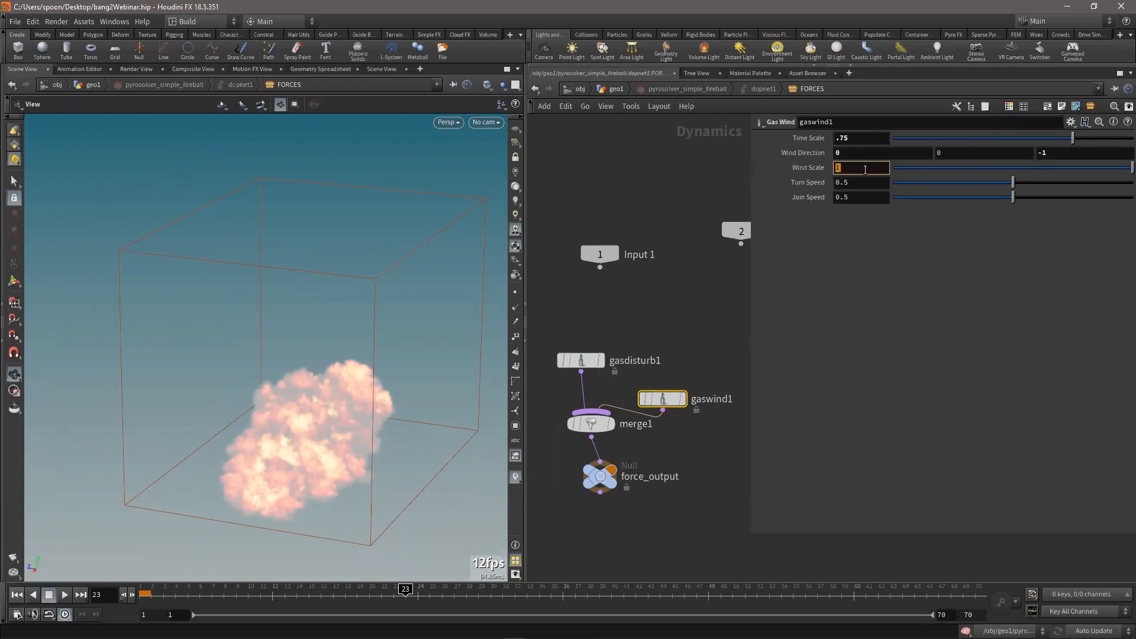
click(615, 89)
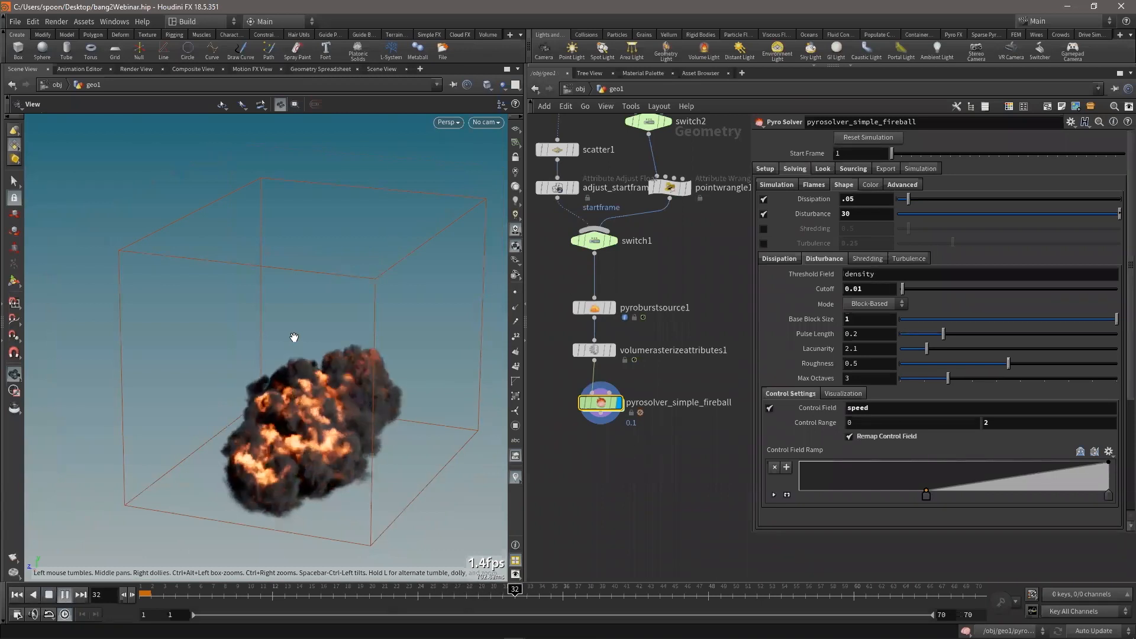
drag(330, 368, 357, 365)
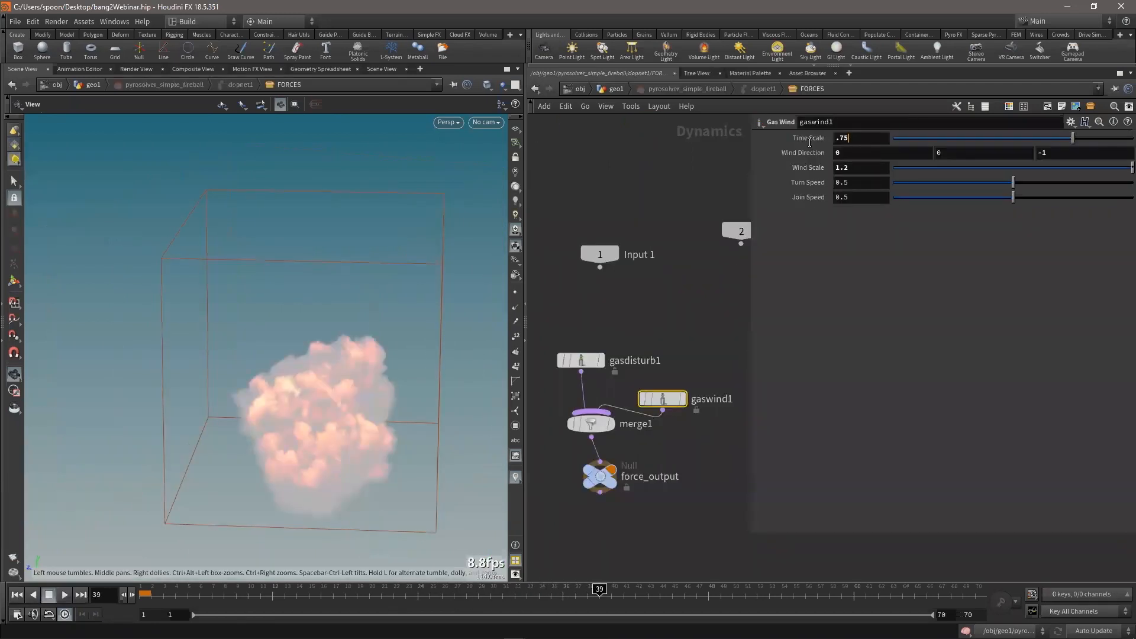
Raise the Gas Wind's Wind Scale to 10 and preview the simulation from the geo1 network
key(Return)
key(Return)
text(10)
key(Return)
click(619, 92)
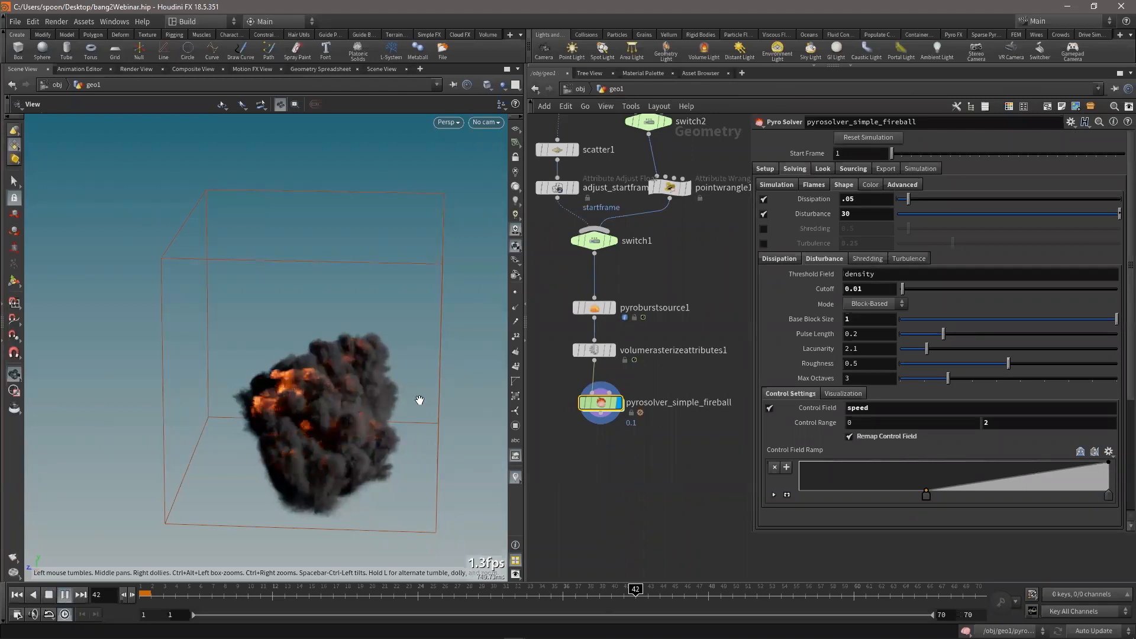
key(Escape)
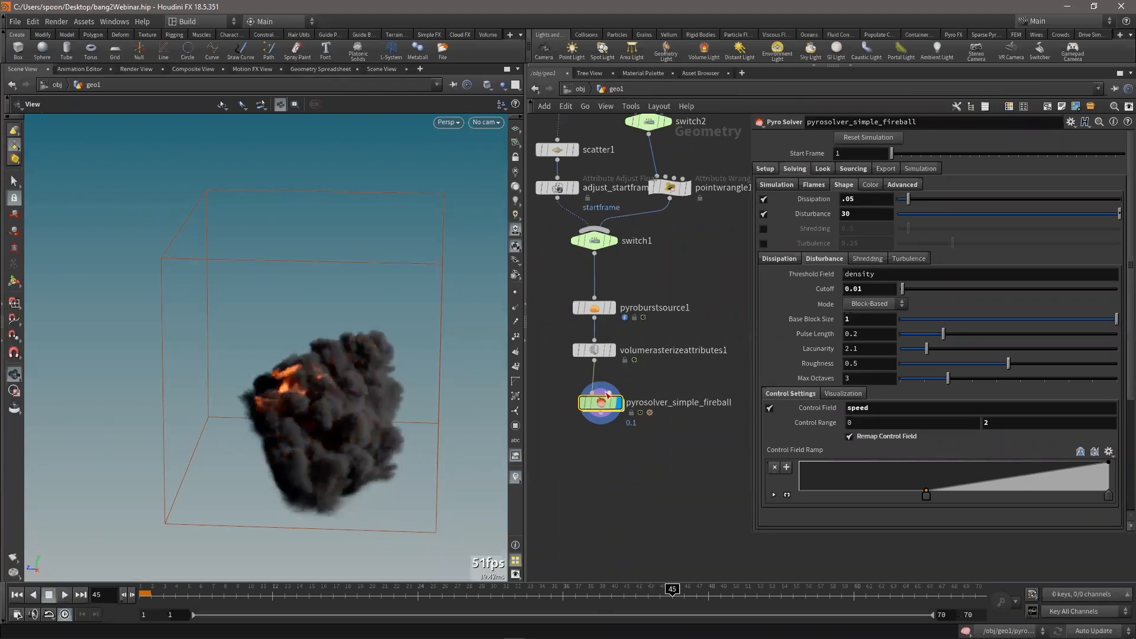
Bypass the Gas Wind node in the solver's FORCES network and replay the explosion in geo1
double_click(601, 405)
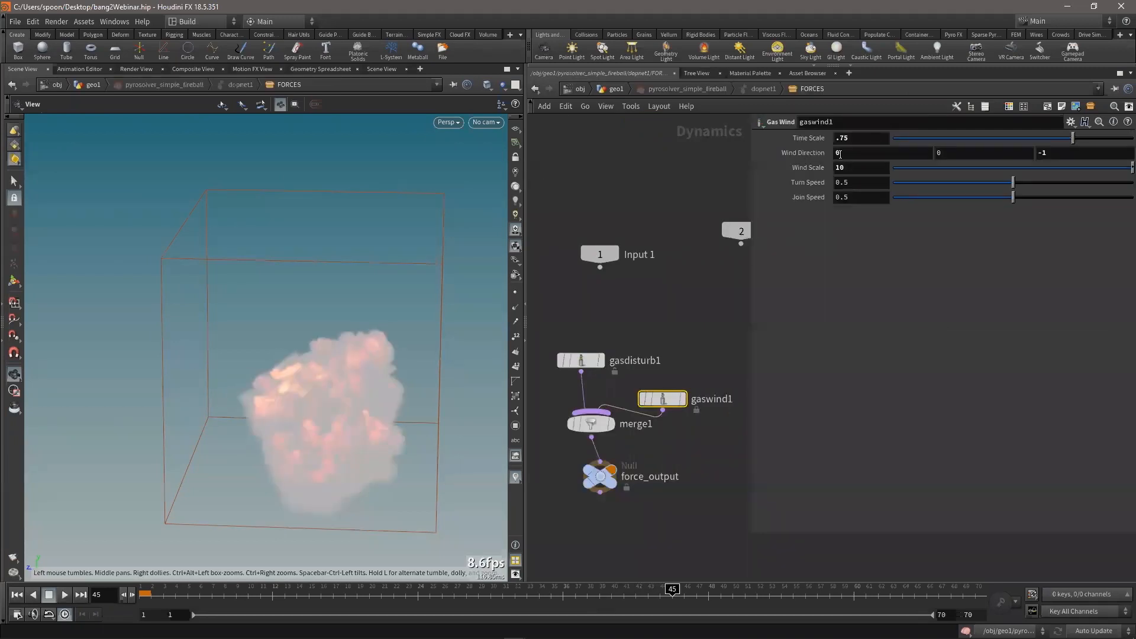
mouse_move(665, 399)
click(638, 375)
key(u)
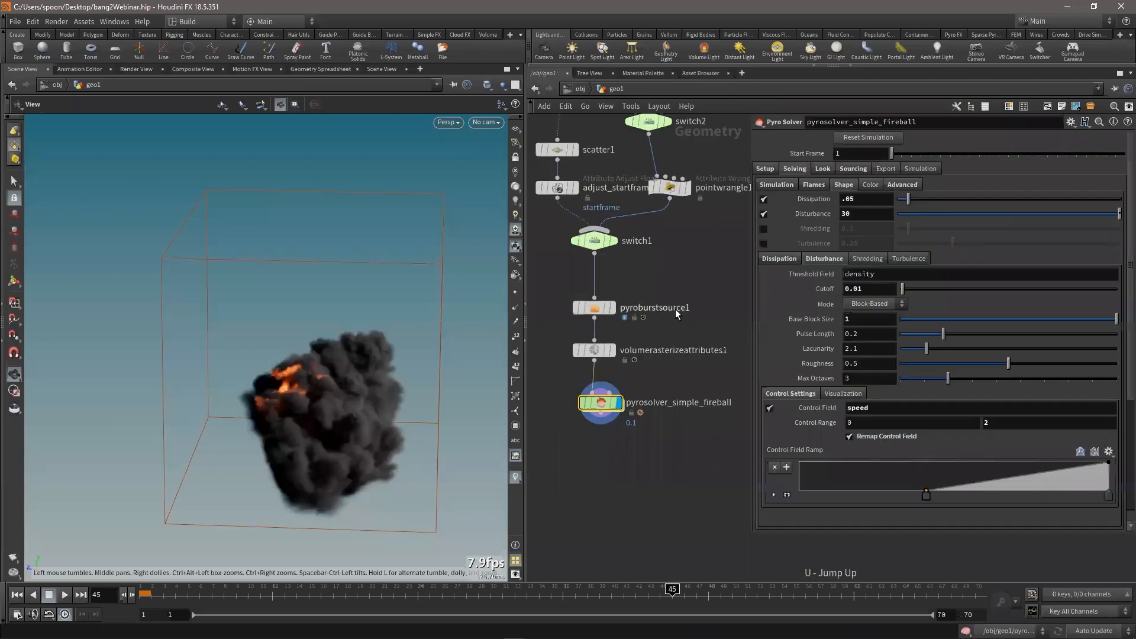
key(Up)
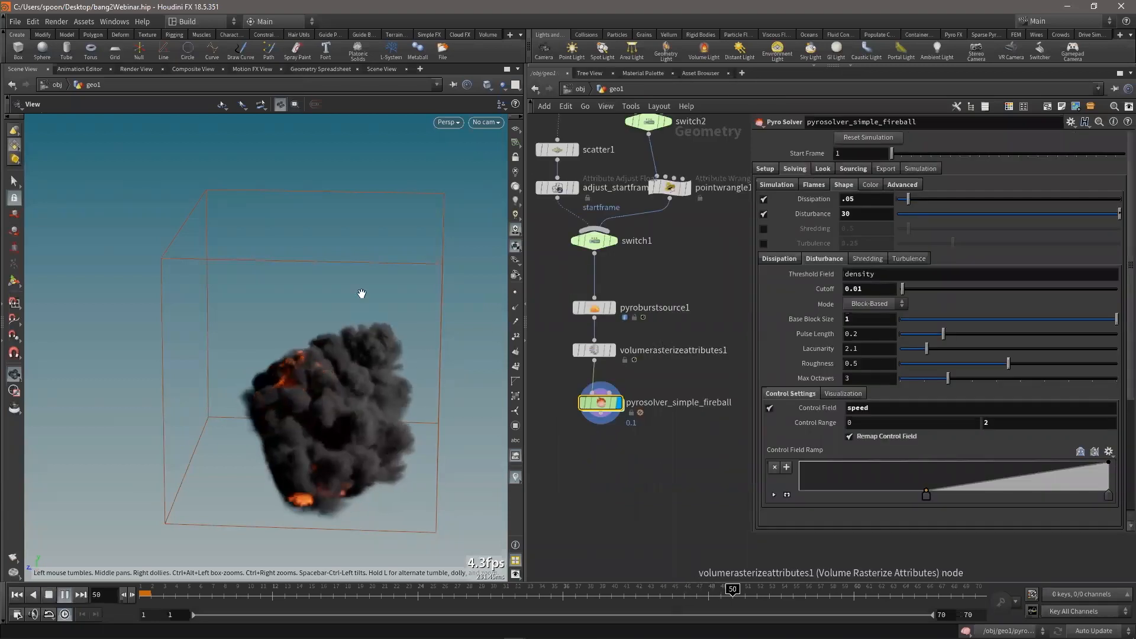
drag(396, 412, 254, 407)
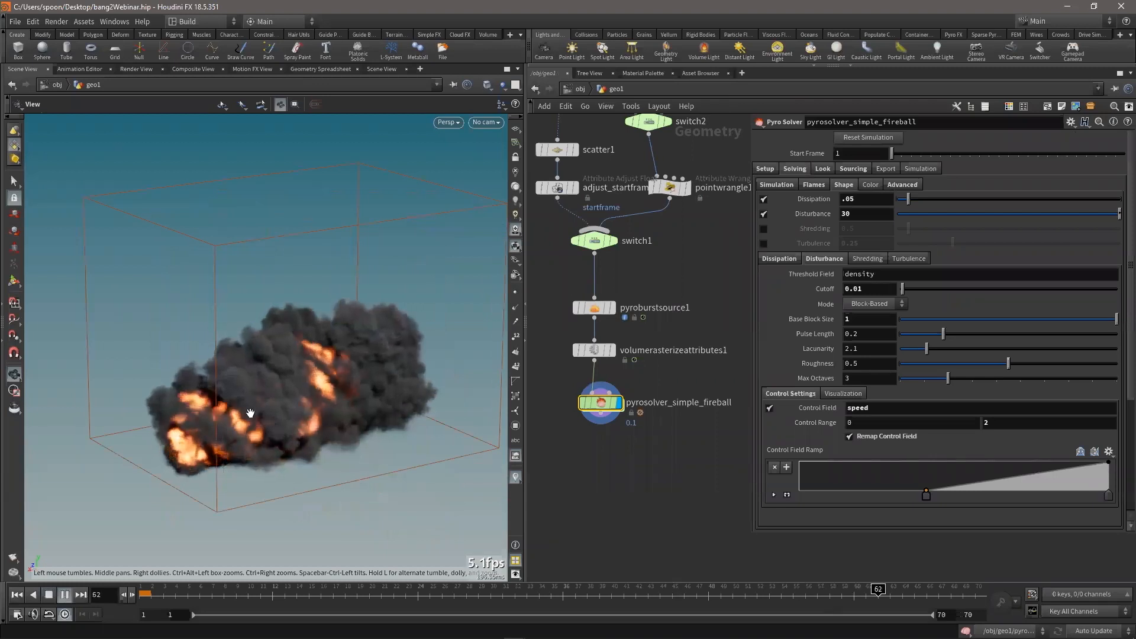
Turn off Disturbance and enable Shredding on the Pyro Solver
click(764, 213)
click(763, 228)
right_drag(256, 444, 383, 414)
drag(441, 385, 388, 367)
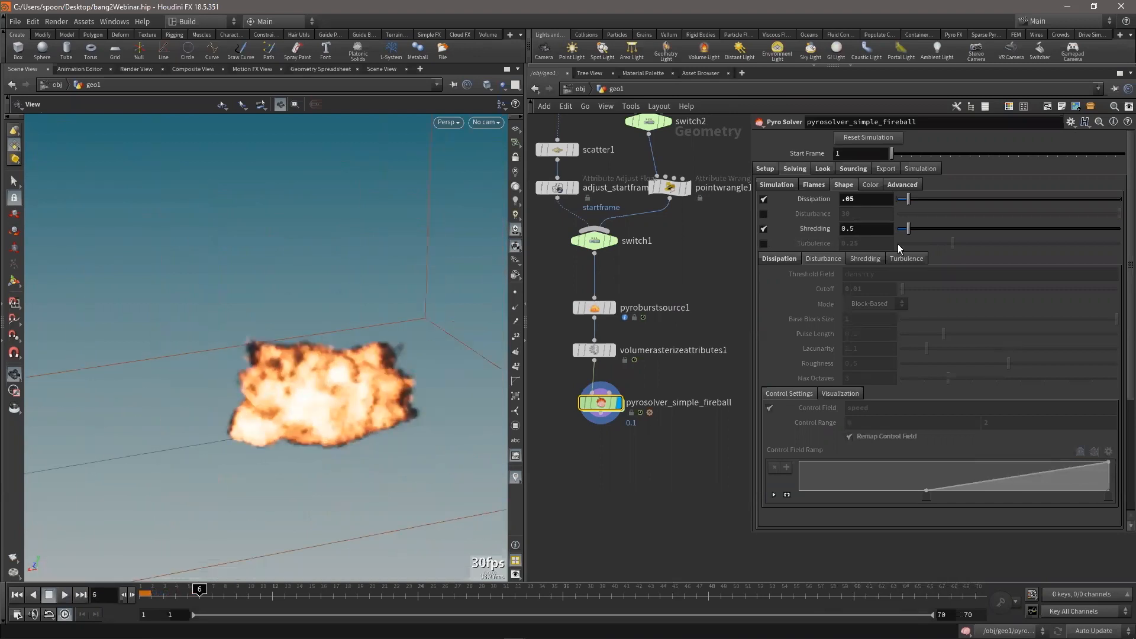
Examine the Shredding settings, including Base Block Size and Pulse Length, while replaying the simulation
click(866, 258)
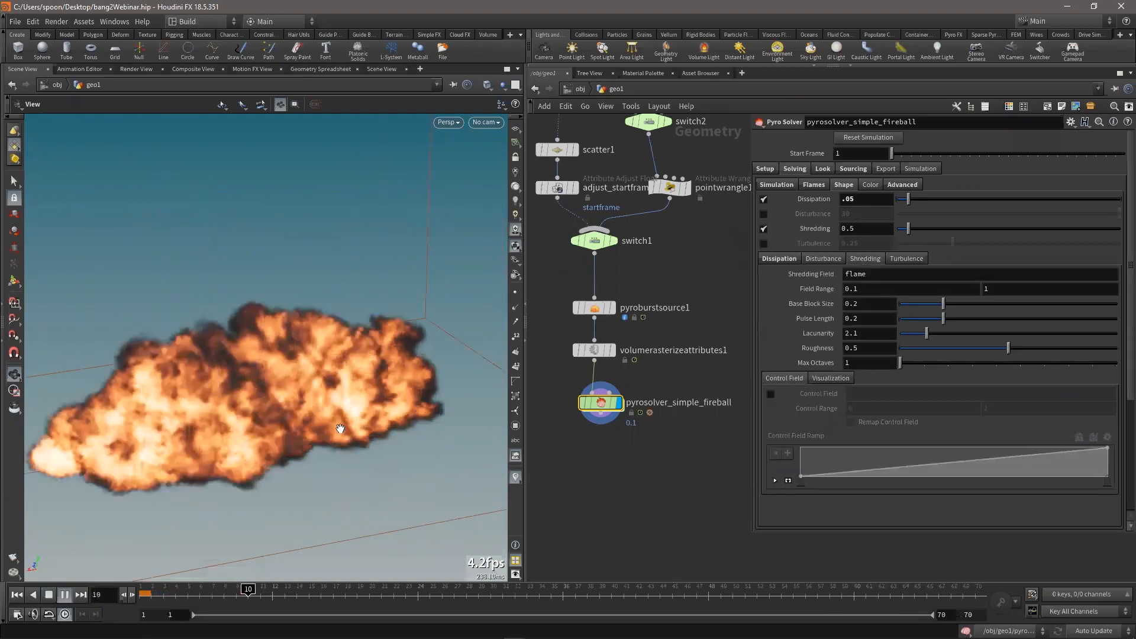
right_drag(337, 417, 307, 397)
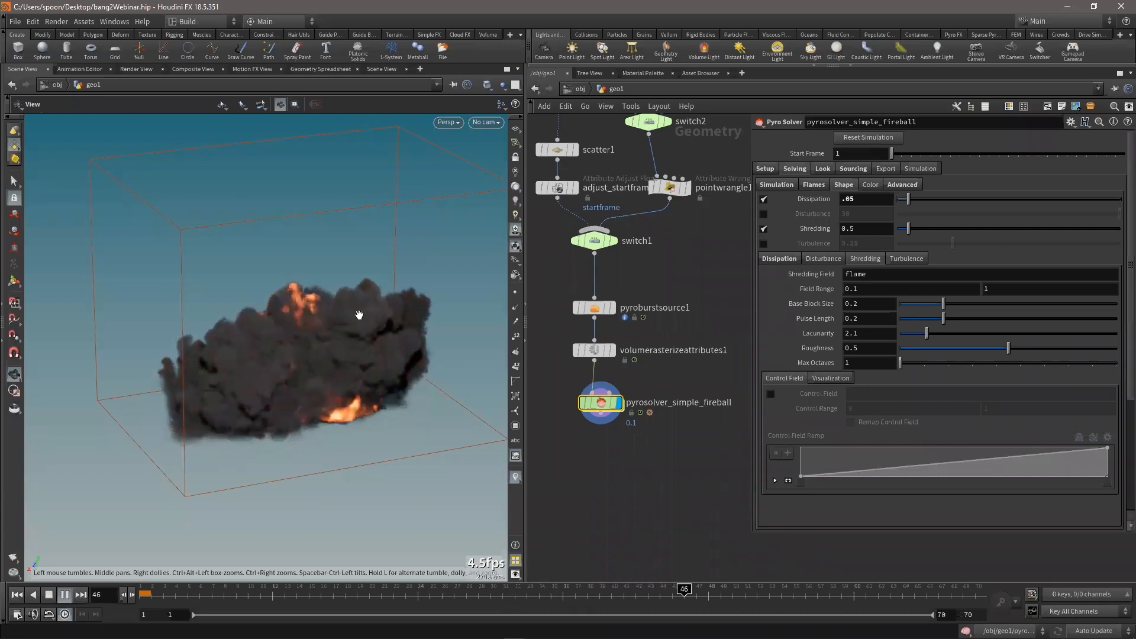
click(49, 594)
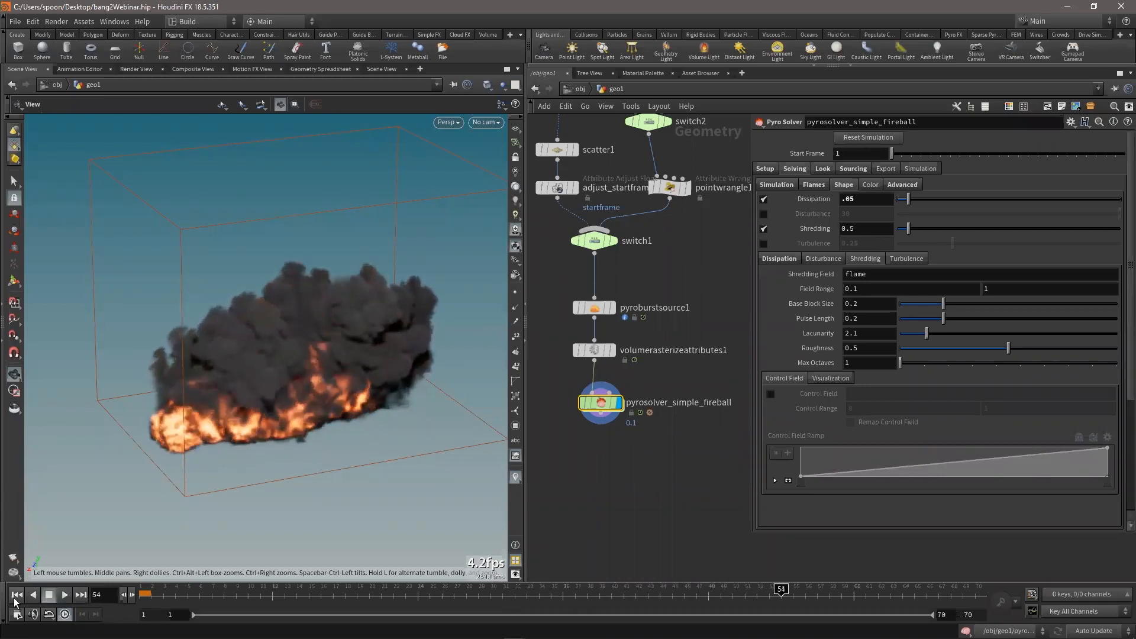
click(65, 595)
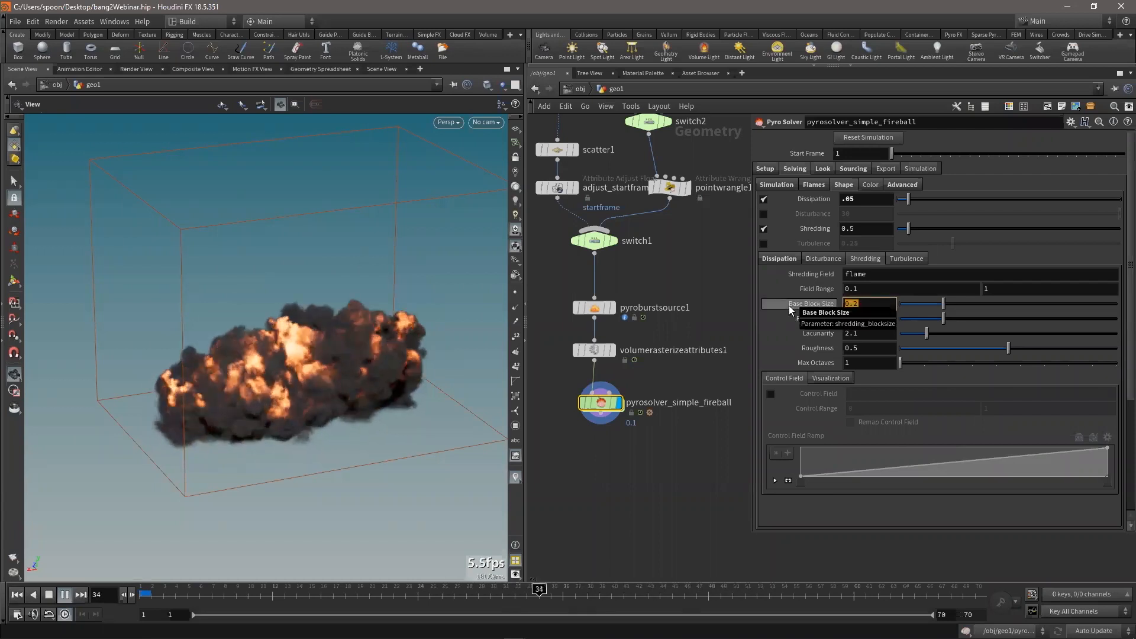
key(Tab)
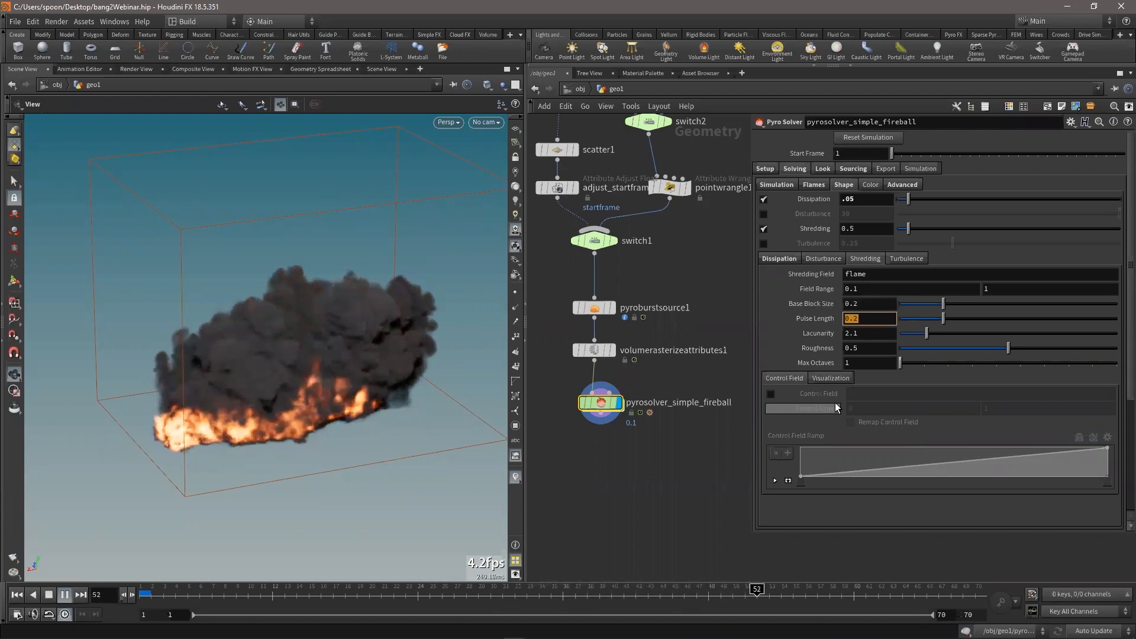
Bypass the Gas Disturb node in the FORCES network and return to geo1 to preview the explosion
drag(248, 596, 224, 593)
double_click(601, 403)
click(579, 360)
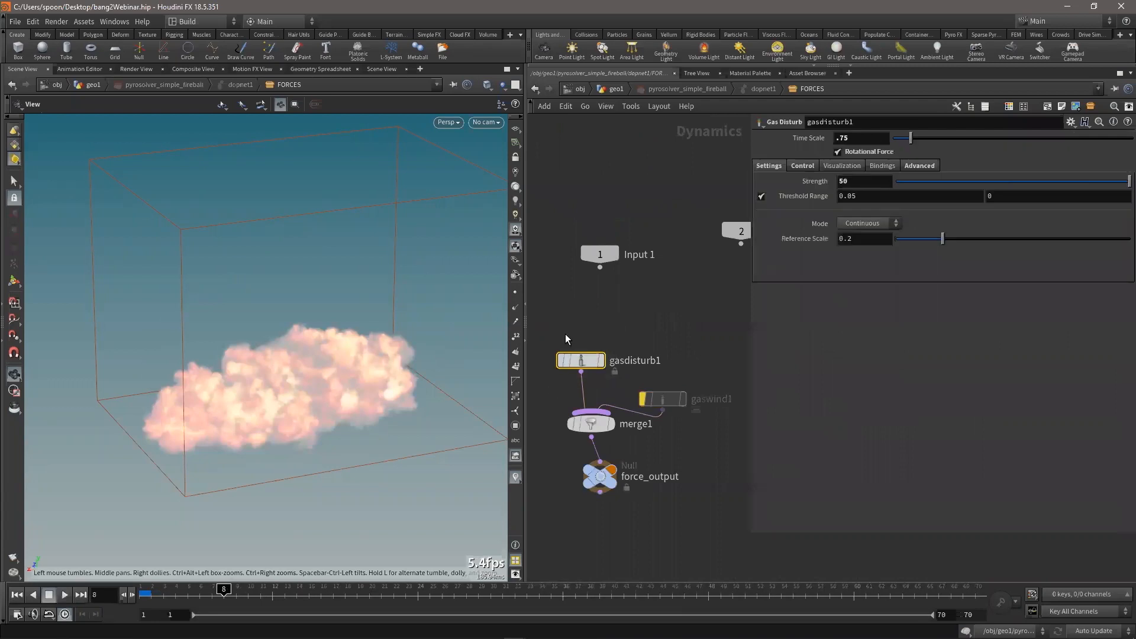
click(556, 336)
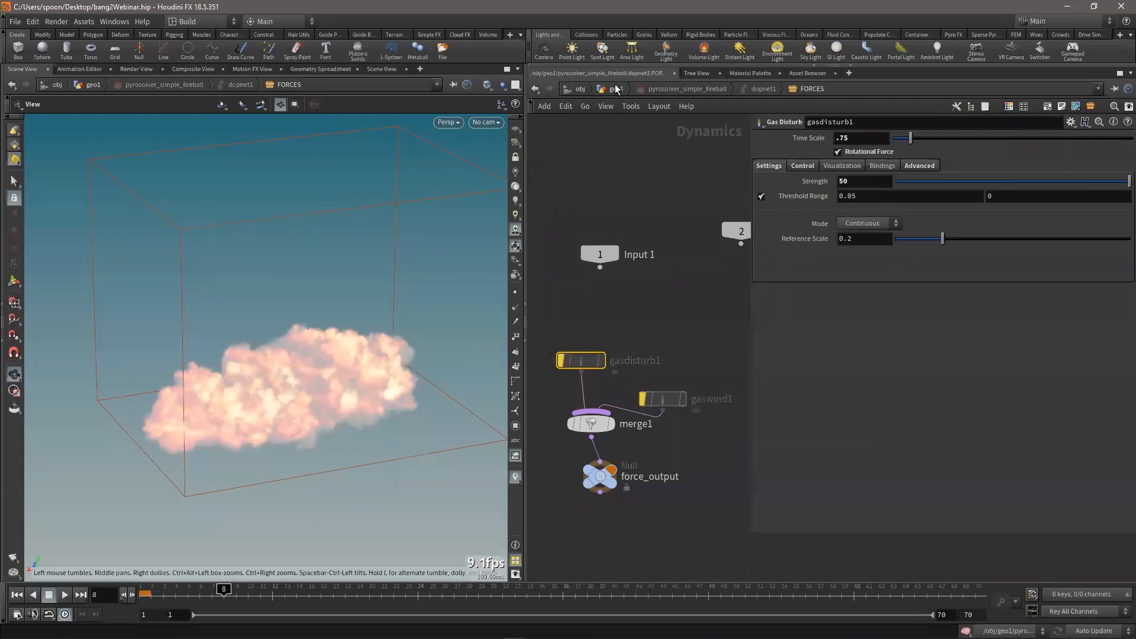
click(615, 89)
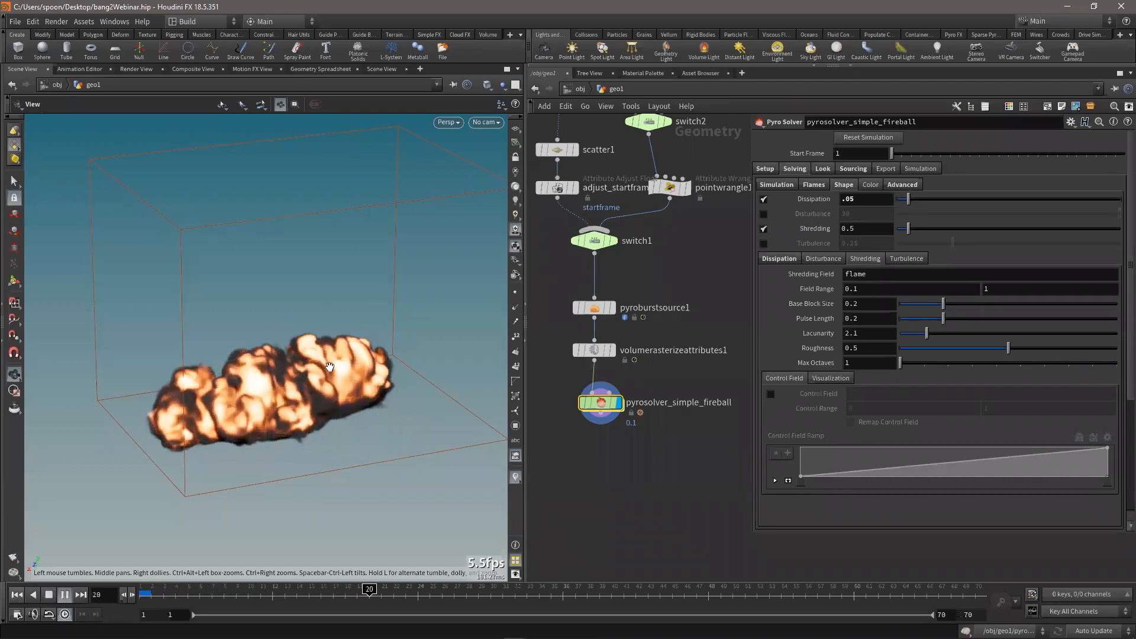
Set the Pyro Solver's Shredding to 20 and replay the simulation from the first frame
key(Escape)
key(Return)
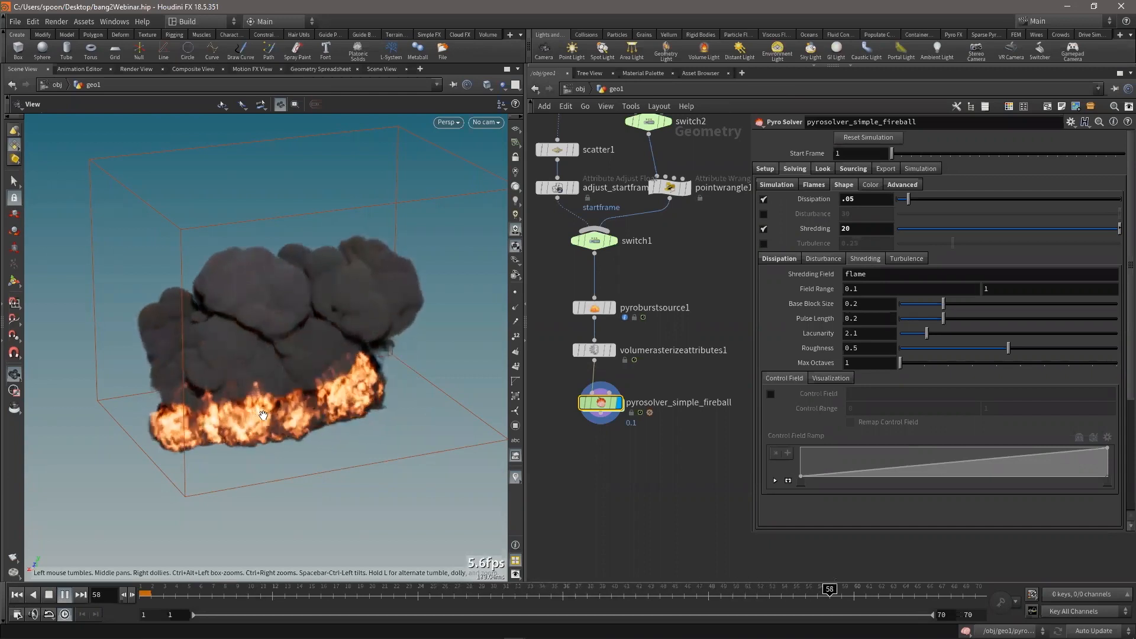
click(16, 596)
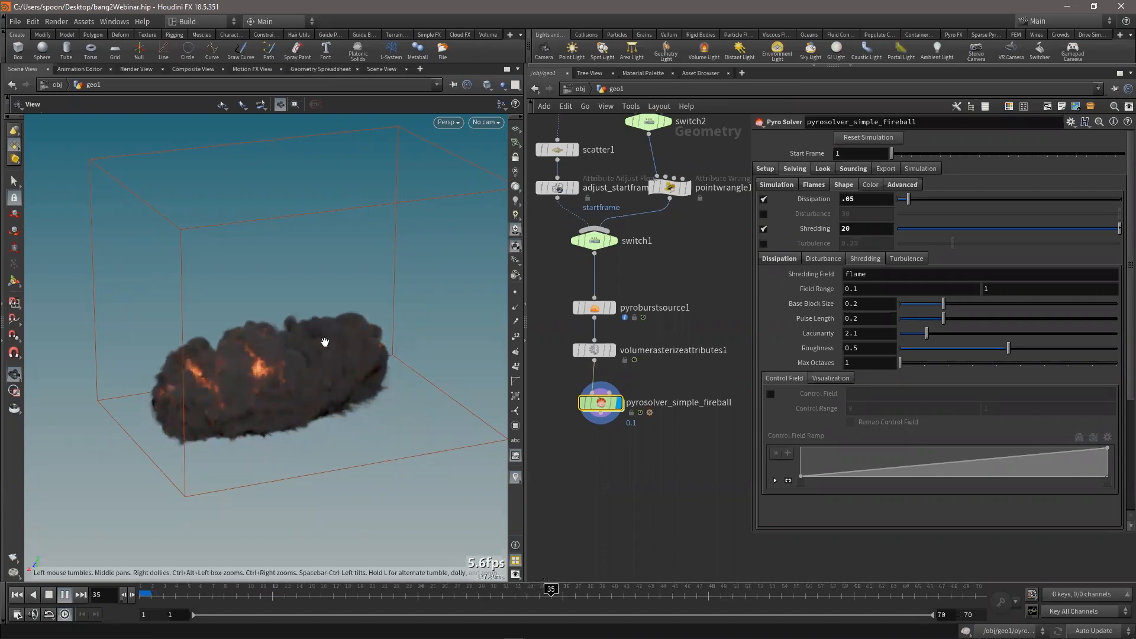
Set Shredding to 50 with a Base Block Size of .15 and a Pulse Length of .1
click(862, 230)
text(50)
click(867, 304)
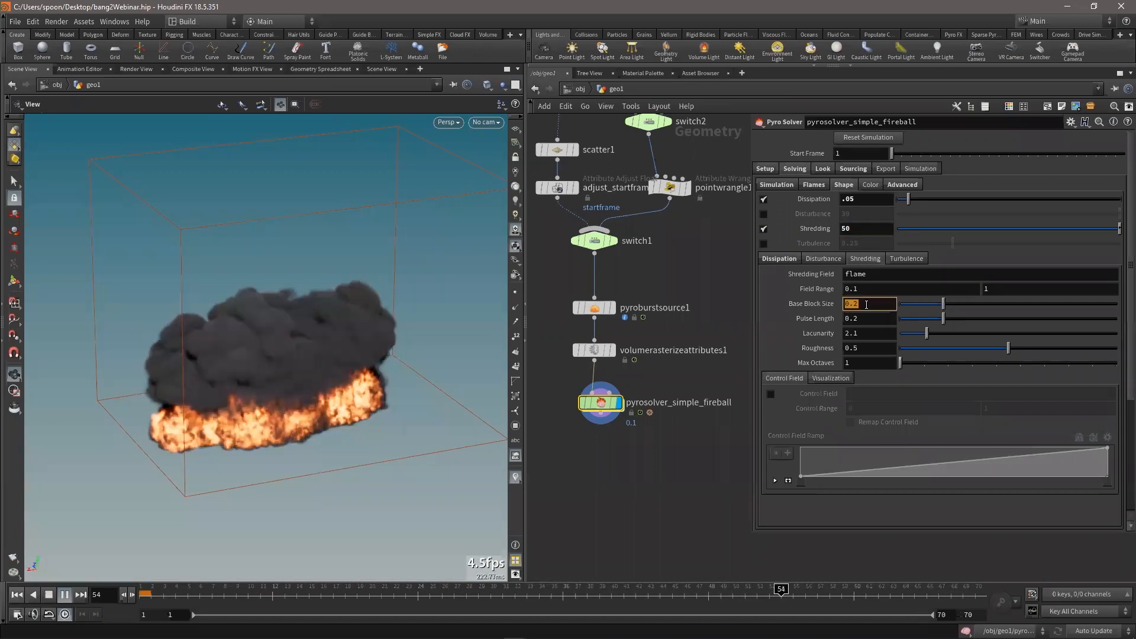
text(.15)
key(Return)
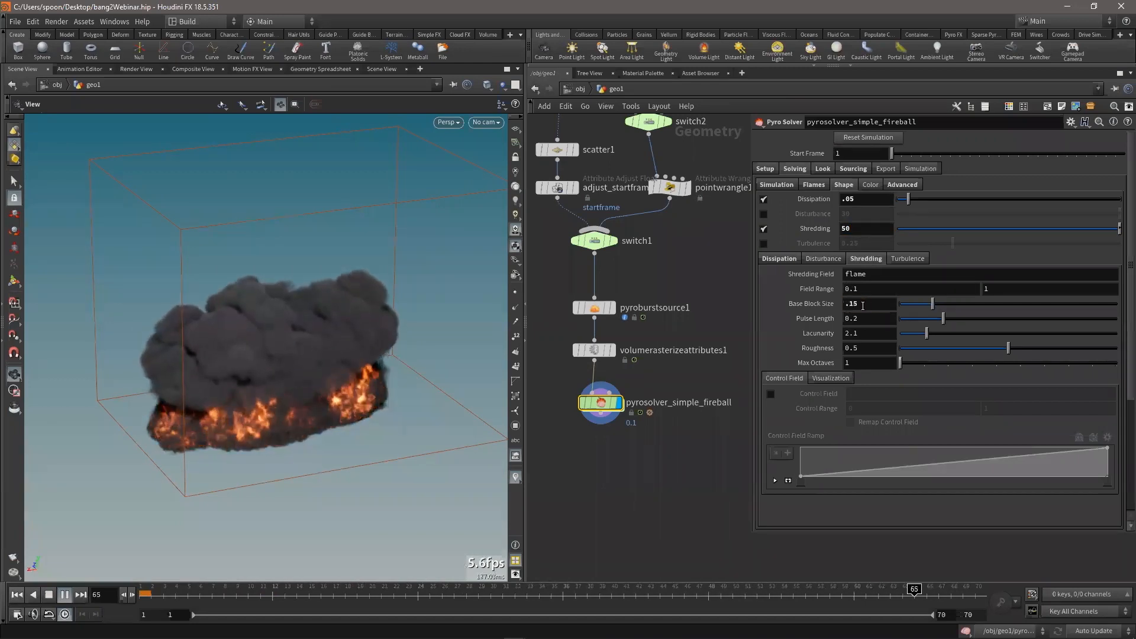
click(866, 318)
text(.1)
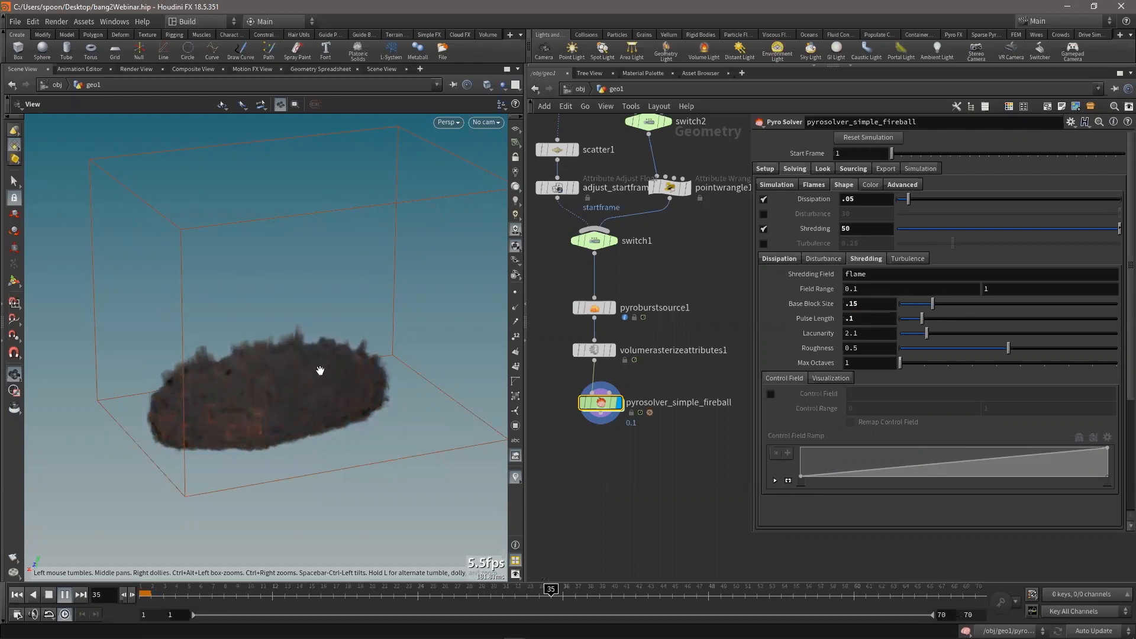
Stop the playback, set Shredding to 20 and turn Disturbance back on in the Pyro Solver
click(49, 595)
click(861, 232)
text(20)
key(Return)
click(764, 215)
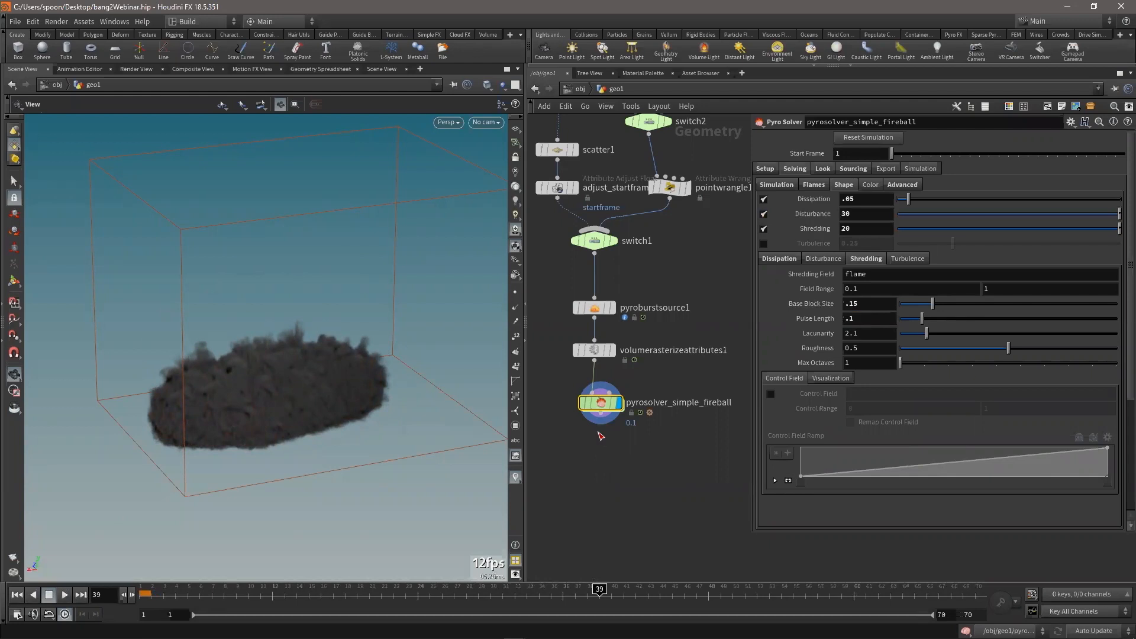
Revisit the Gas Disturb node in the FORCES network, return to geo1 and rewind to the first frame
double_click(601, 403)
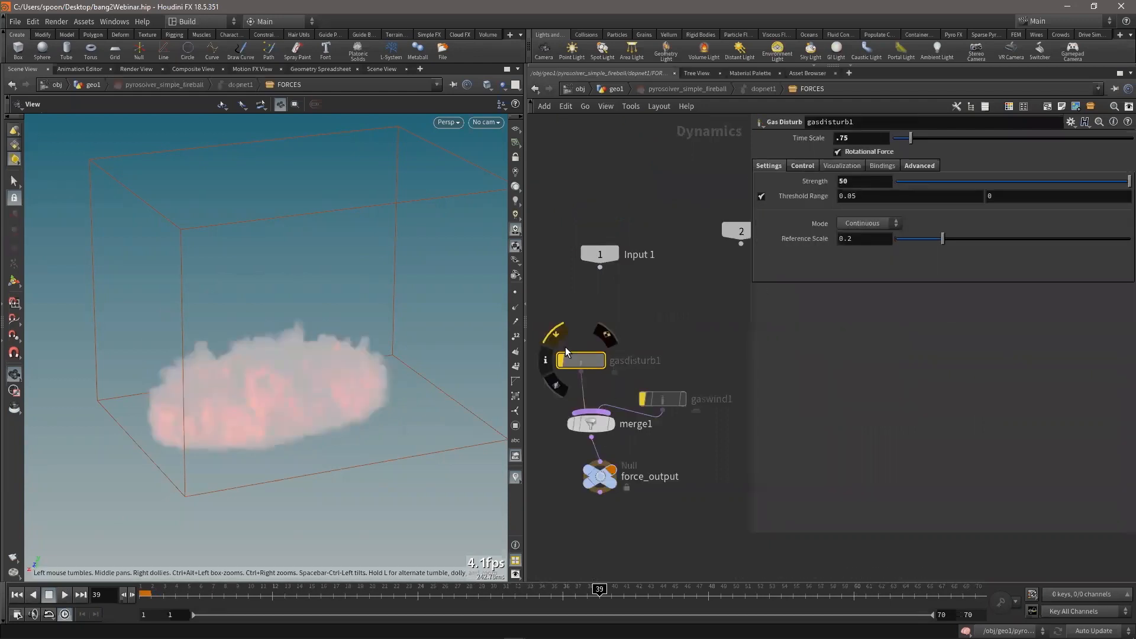
click(615, 88)
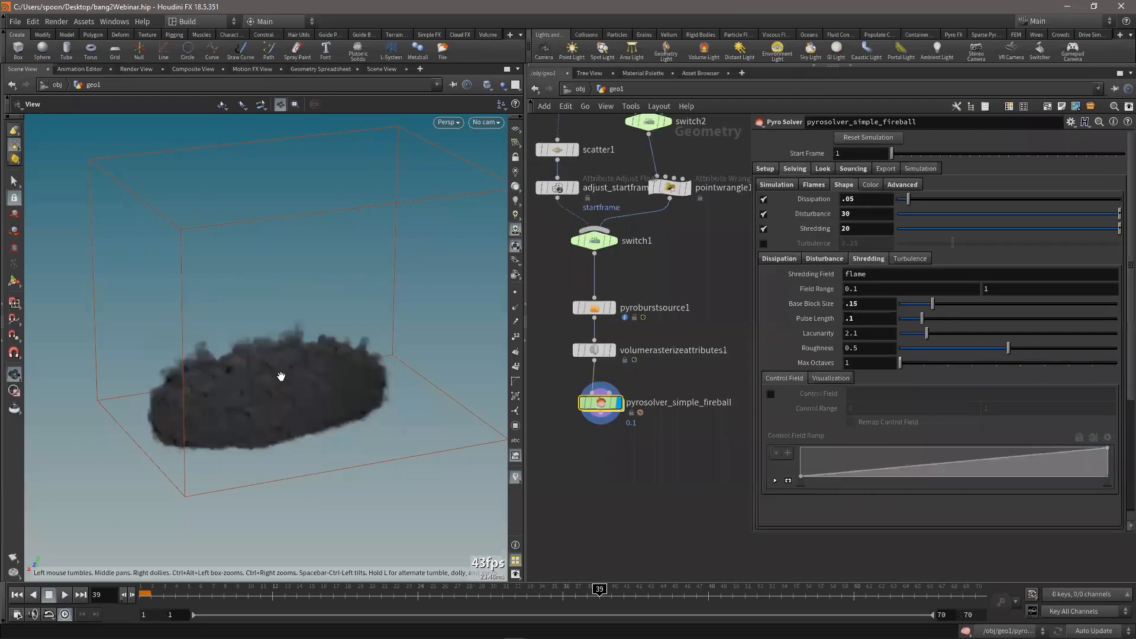
click(17, 597)
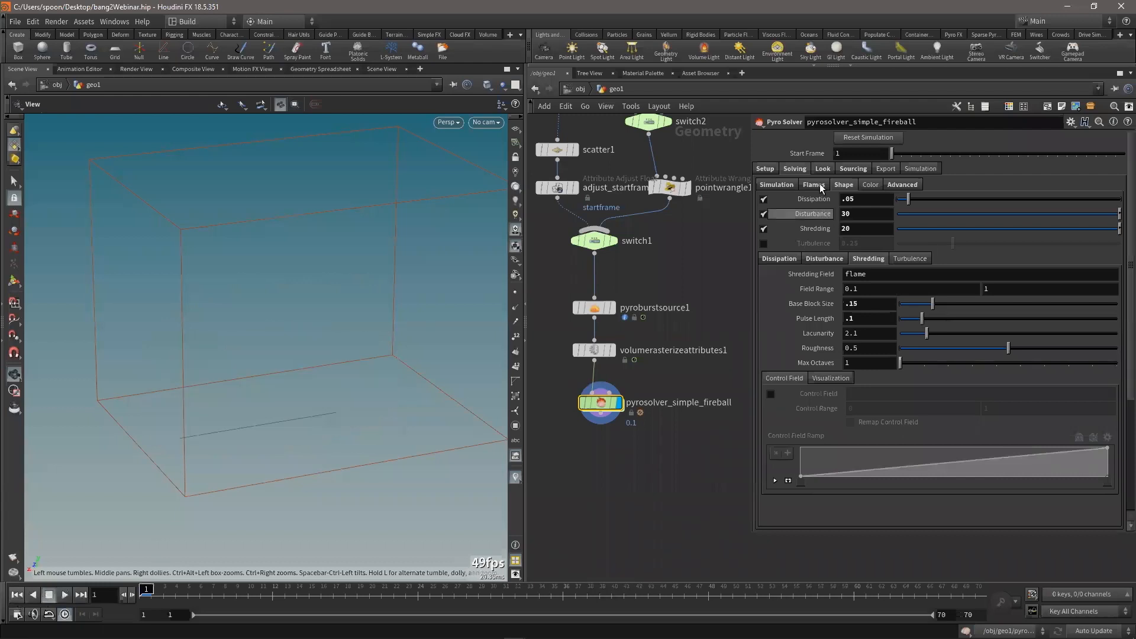
Review the Pyro Solver's general simulation settings, return to its shape settings and examine the playing explosion
click(774, 185)
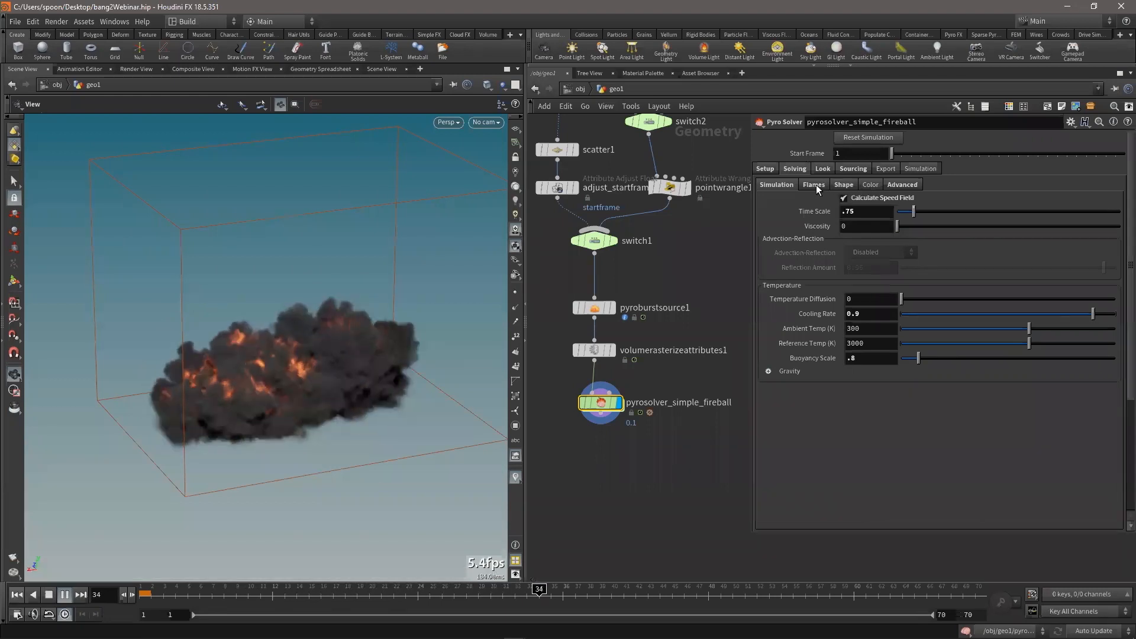
click(845, 185)
click(845, 185)
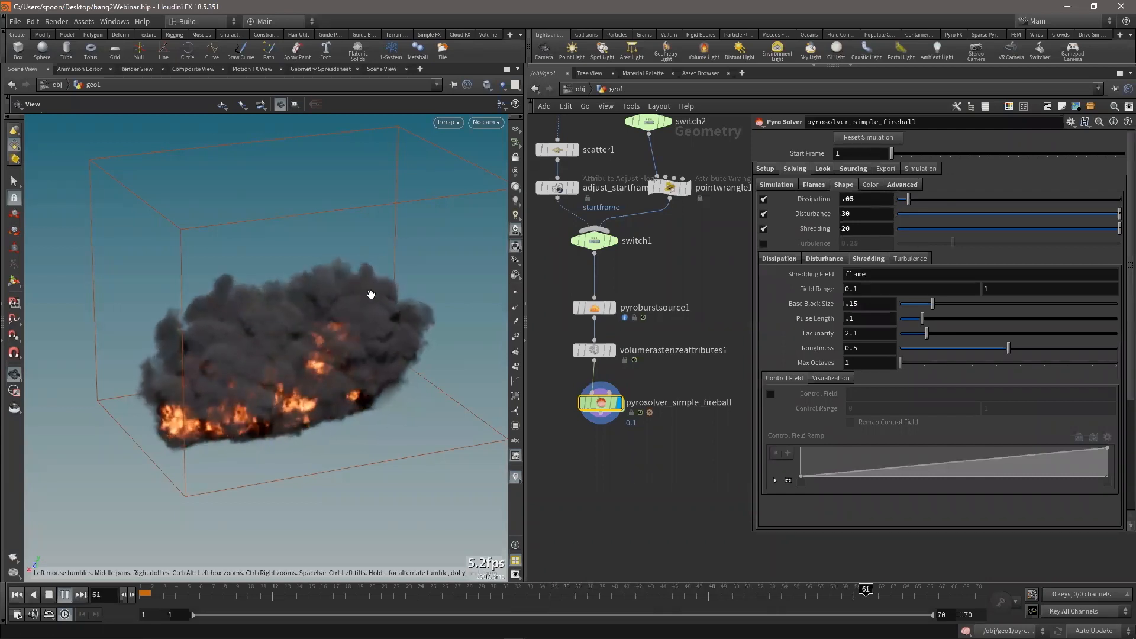
drag(401, 300, 352, 288)
key(Up)
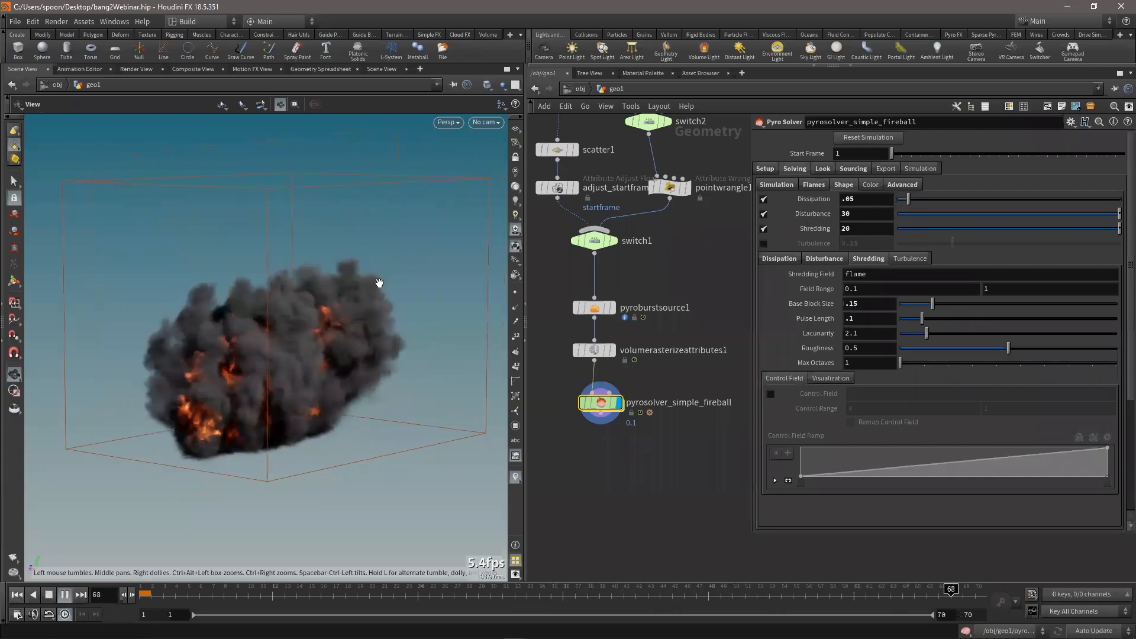
Extend the timeline and playback range to end at frame 100 and replay the simulation from the start
key(Up)
drag(955, 615, 933, 616)
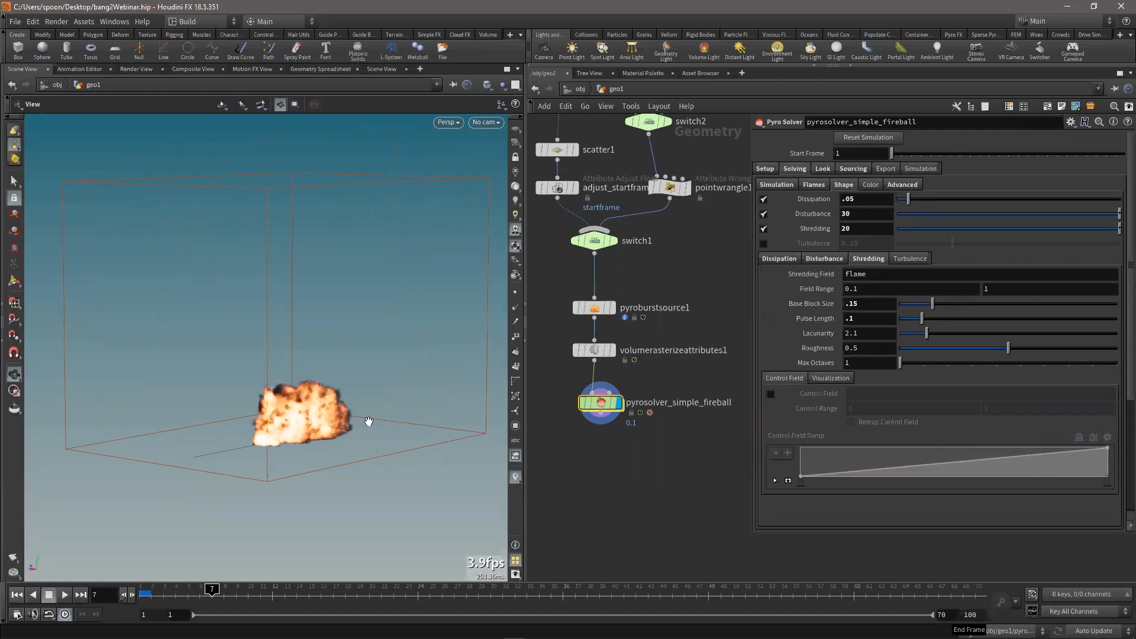
key(Up)
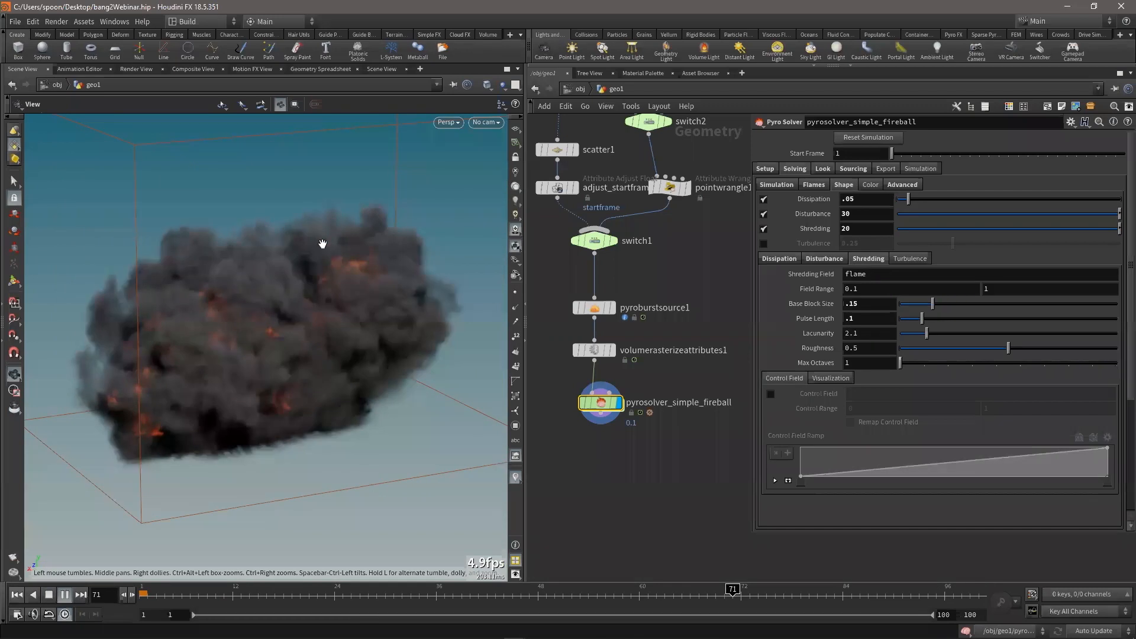
Look through the Pyro Solver's advanced, sourcing, look and solving settings while the explosion plays
click(879, 185)
click(894, 185)
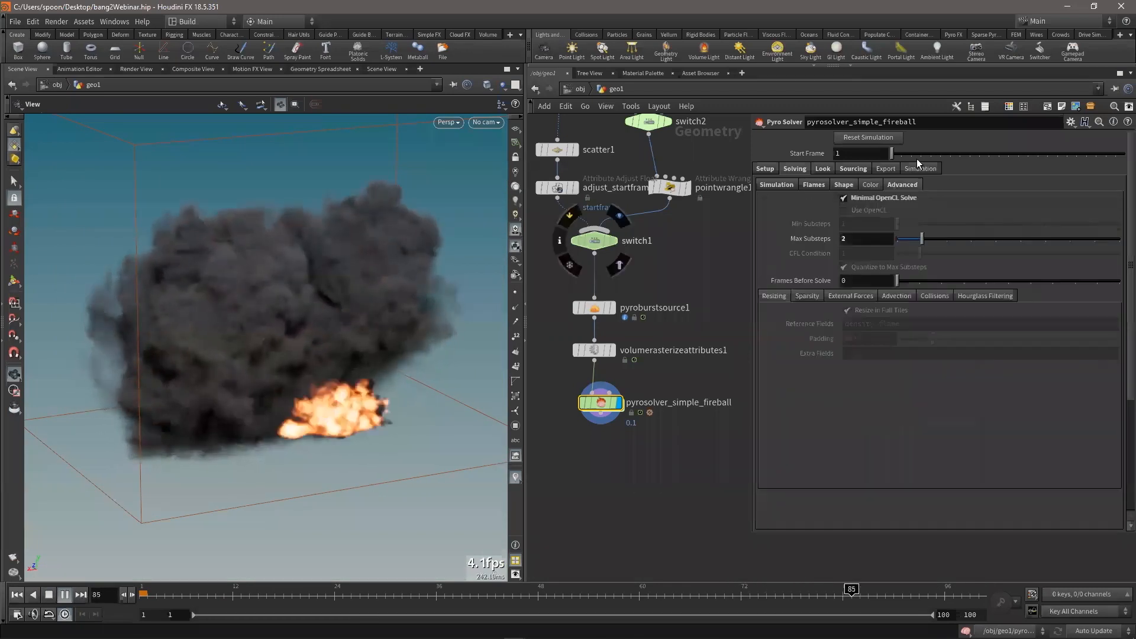
click(776, 186)
click(851, 169)
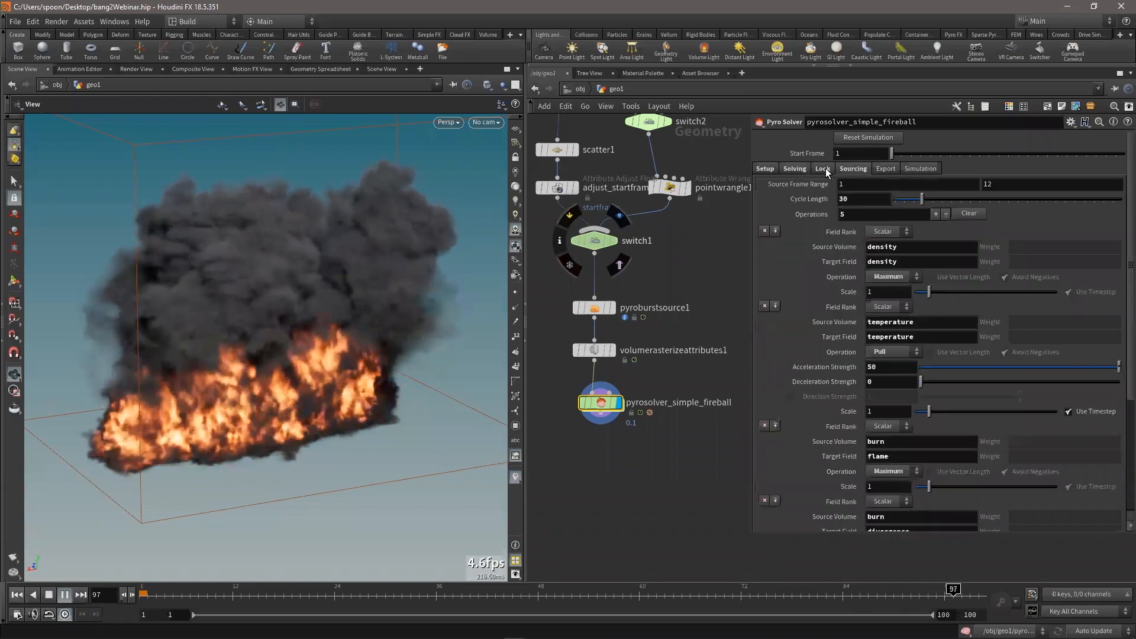
click(823, 169)
click(795, 169)
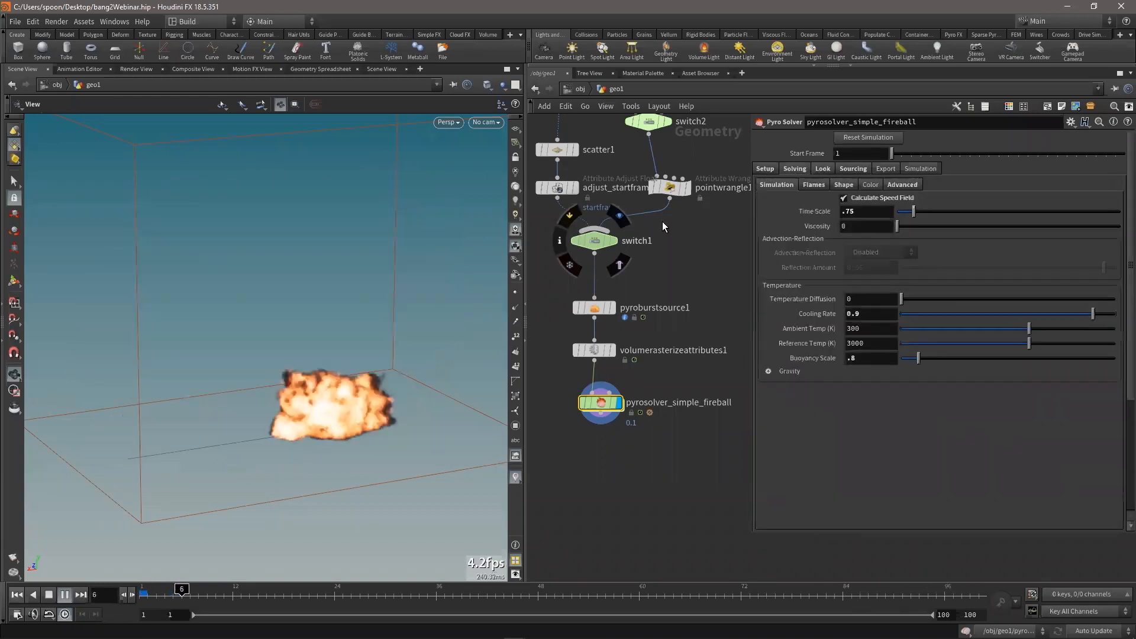
Stop the playback at frame 24 and set the Pyro Solver's Voxel Size to 0.05 in its setup settings
click(766, 168)
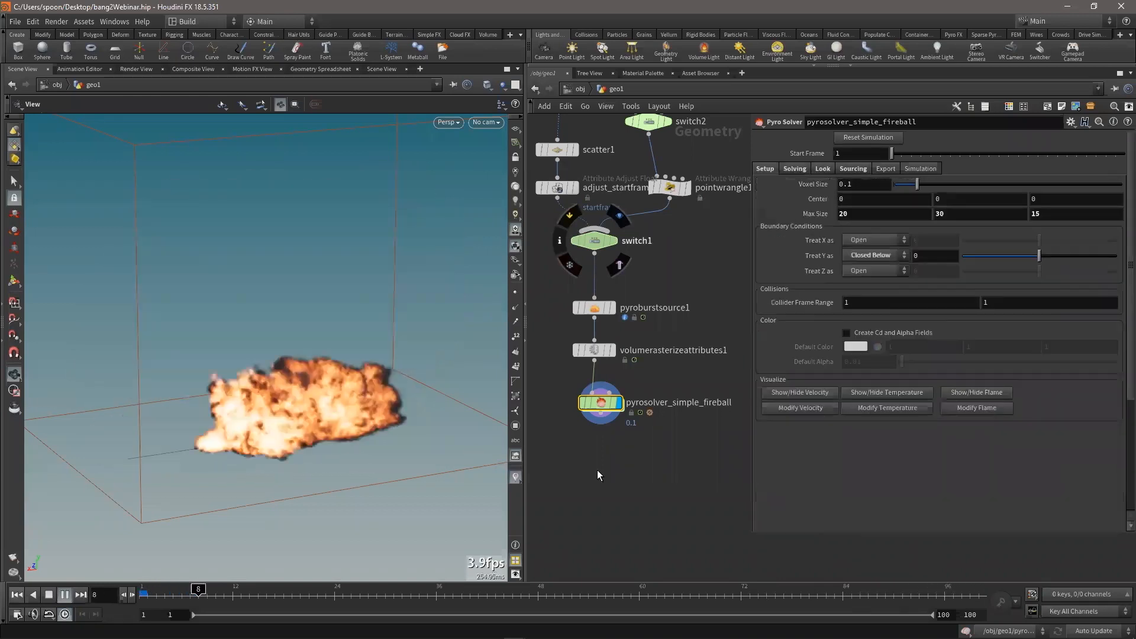
click(47, 596)
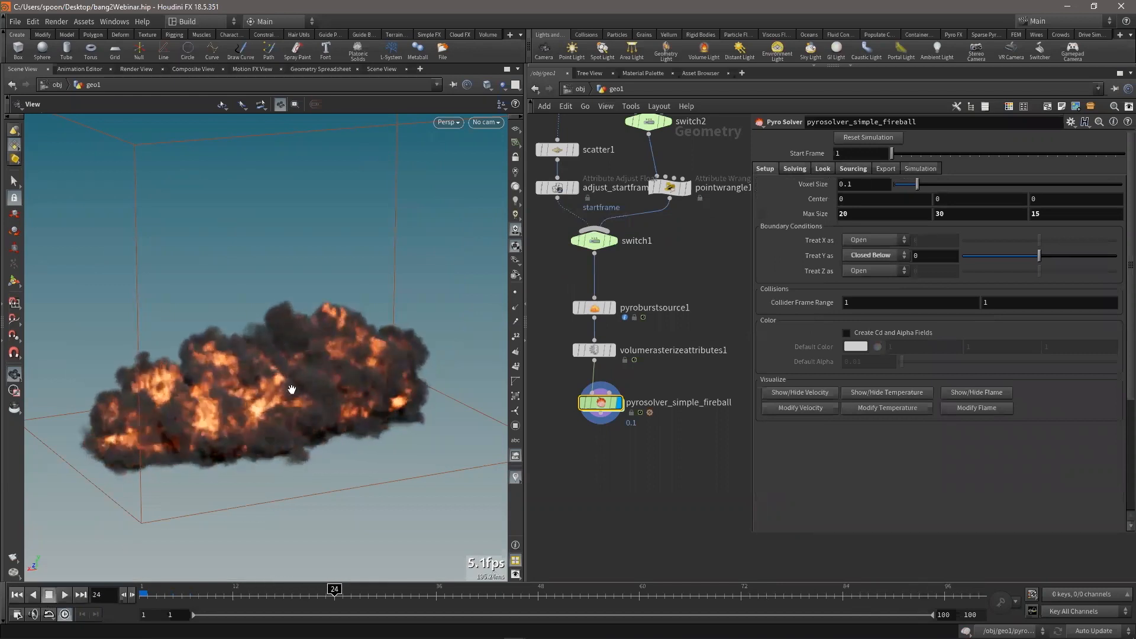
scroll(366, 396, up, 3)
drag(365, 396, 343, 381)
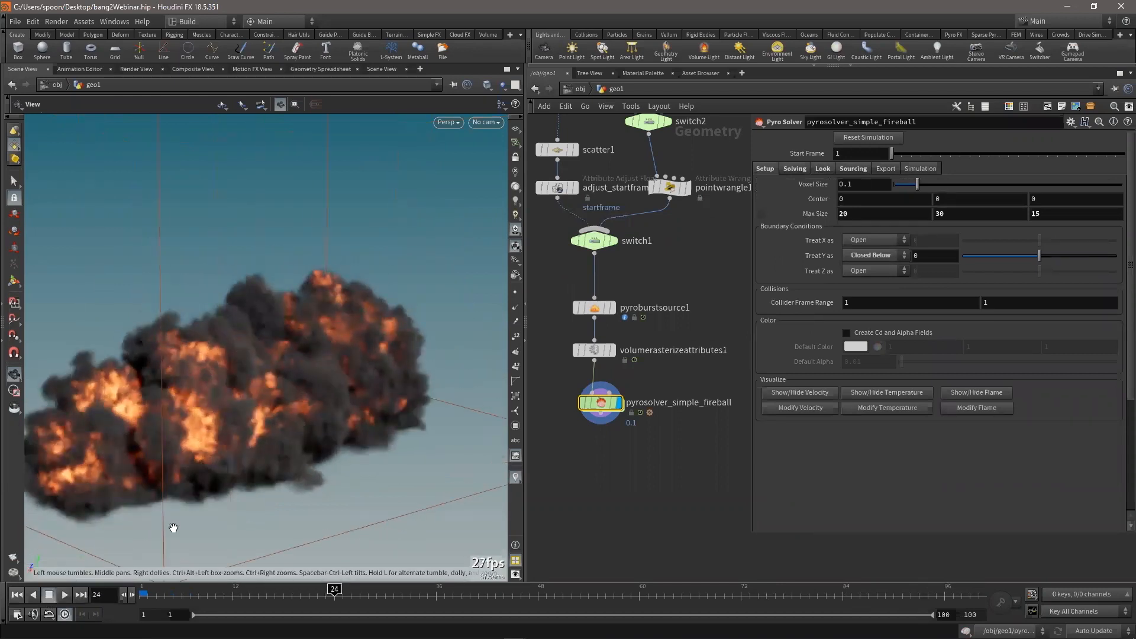
drag(641, 454, 570, 390)
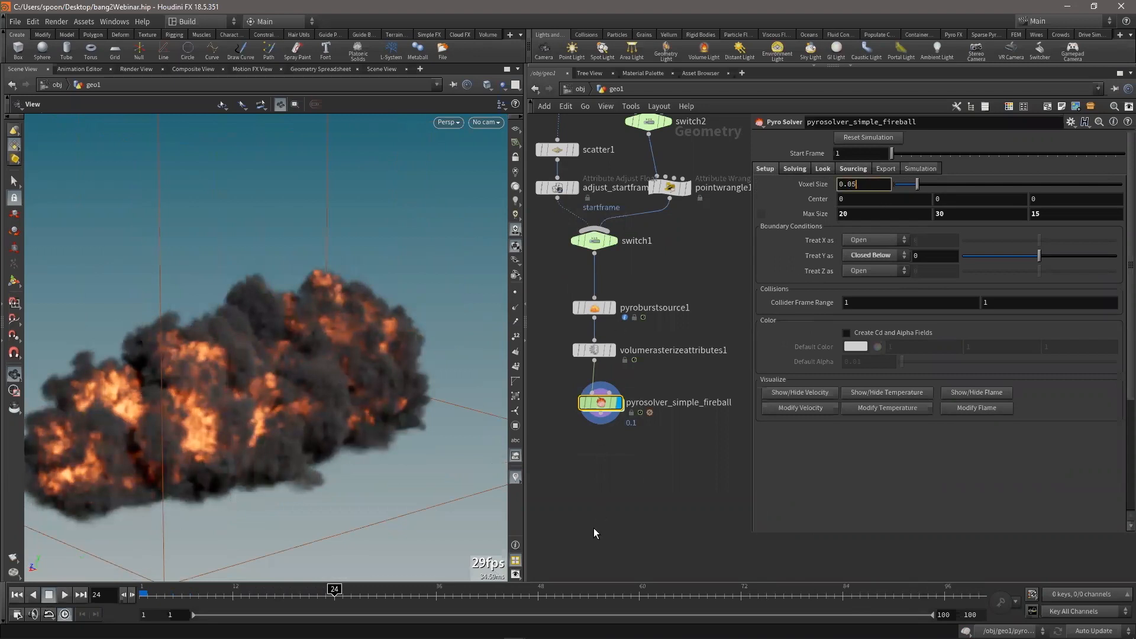
key(Return)
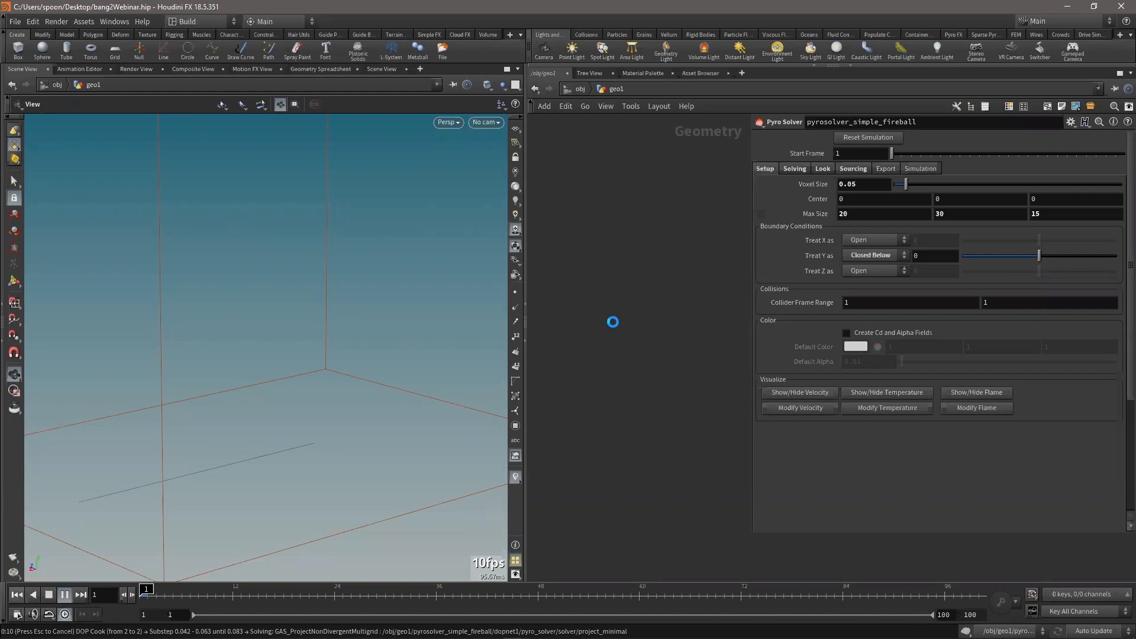
Interrupt the slow cook, set the Pyro Solver's Voxel Size to 0.08 and save the scene while the explosion replays
key(Escape)
double_click(872, 186)
key(Return)
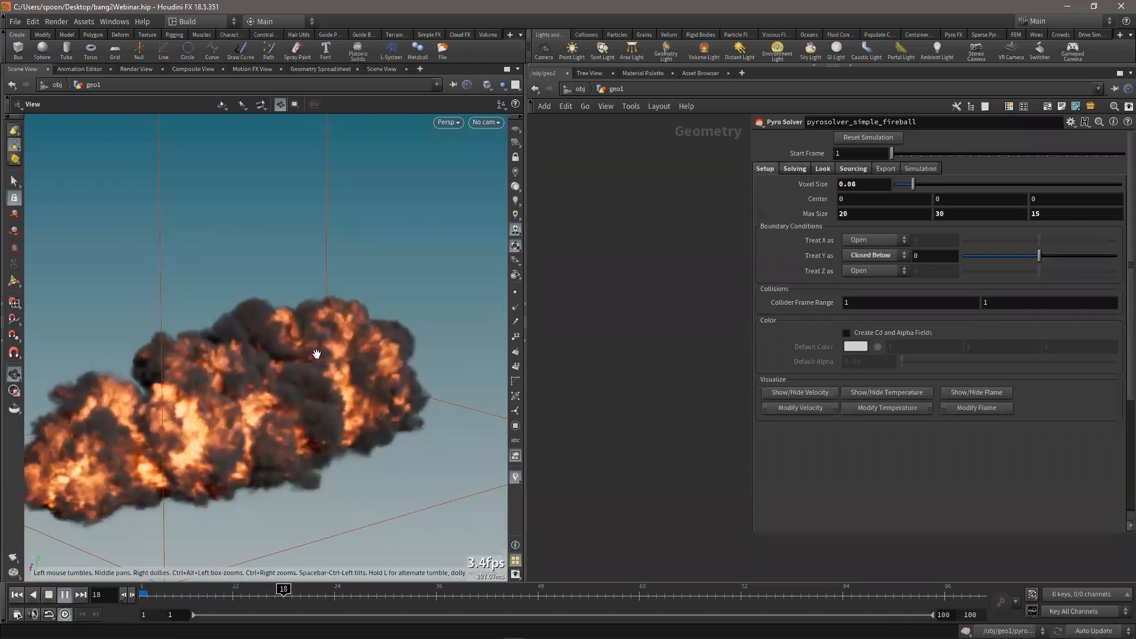
key(ctrl+s)
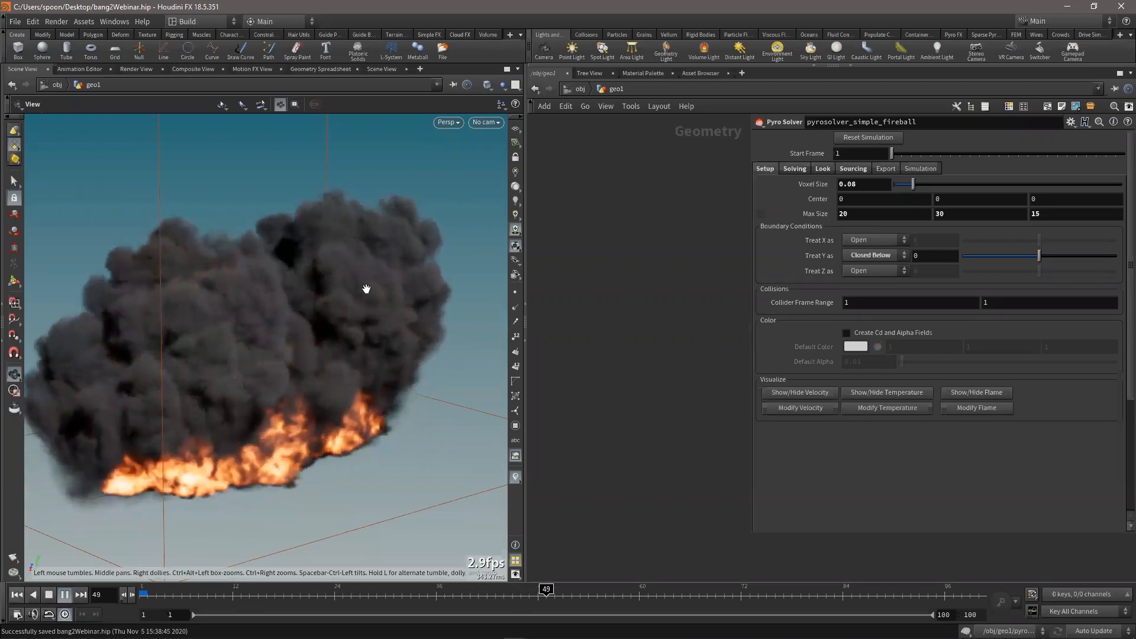
right_drag(394, 279, 377, 310)
drag(377, 310, 309, 304)
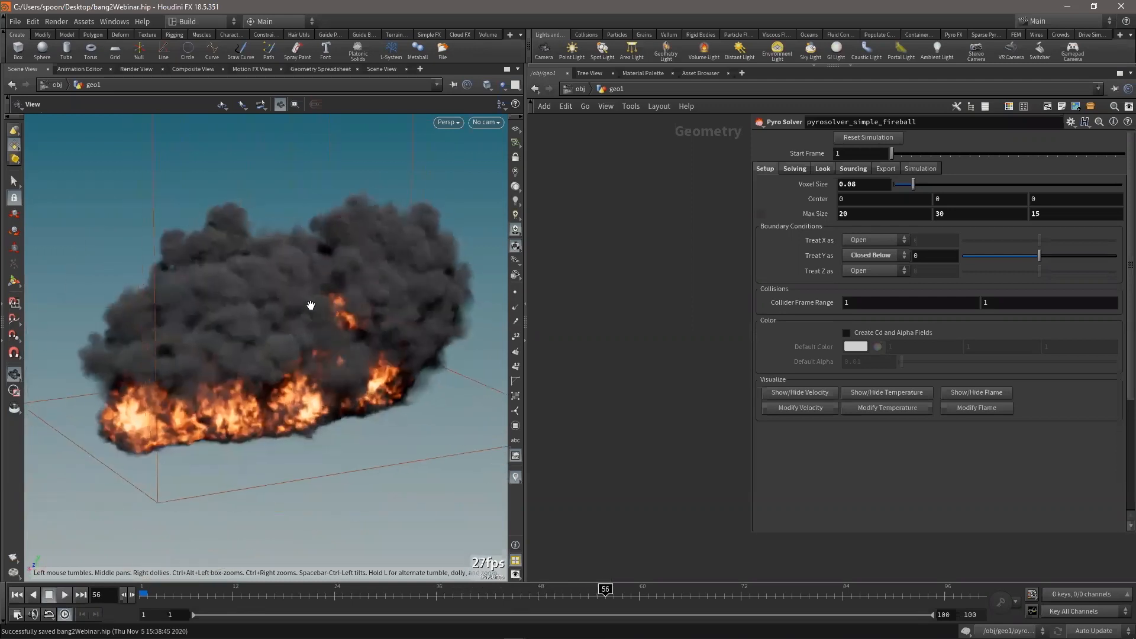
Enlarge the visible network area and add a Pyro Bake Volume node below the Pyro Solver
drag(754, 533, 919, 479)
key(h)
scroll(585, 317, up, 8)
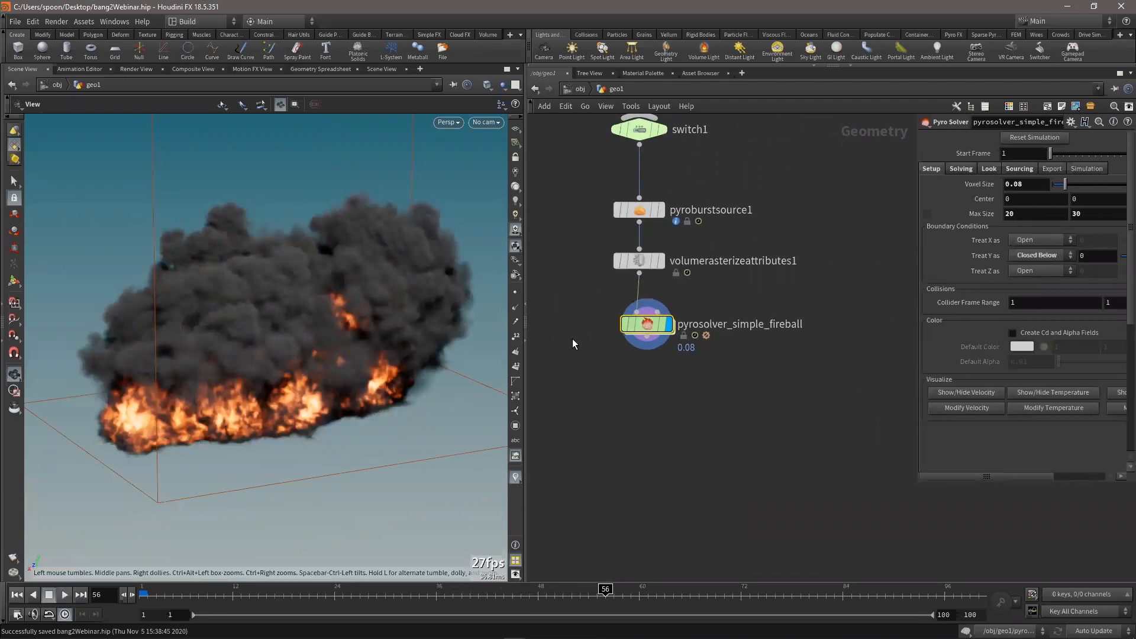
key(Tab)
text(volb)
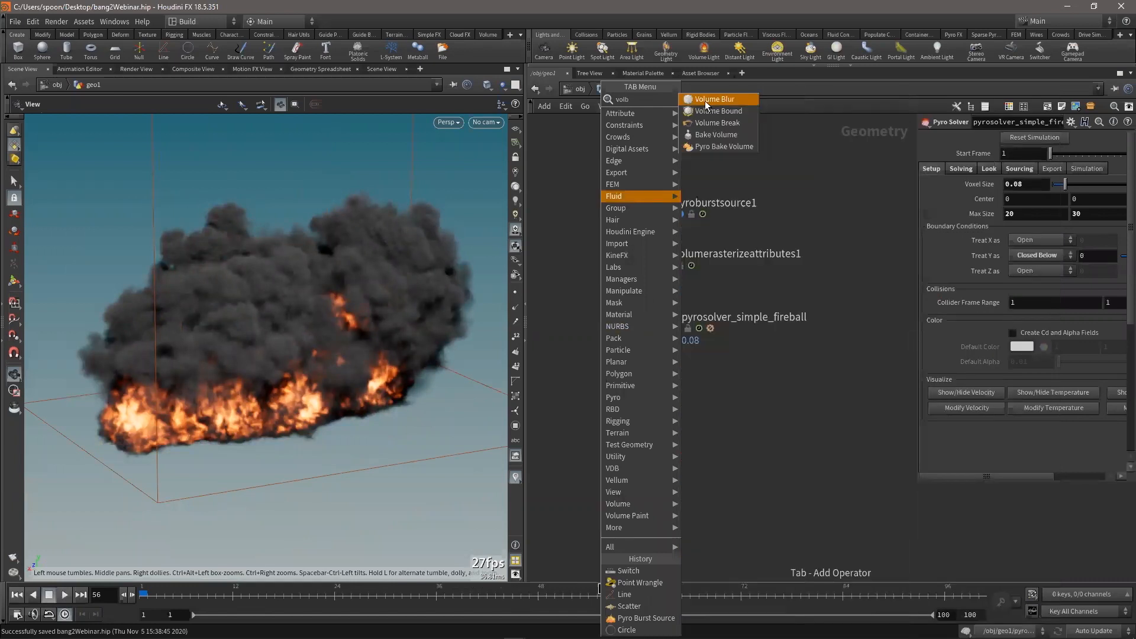
click(722, 145)
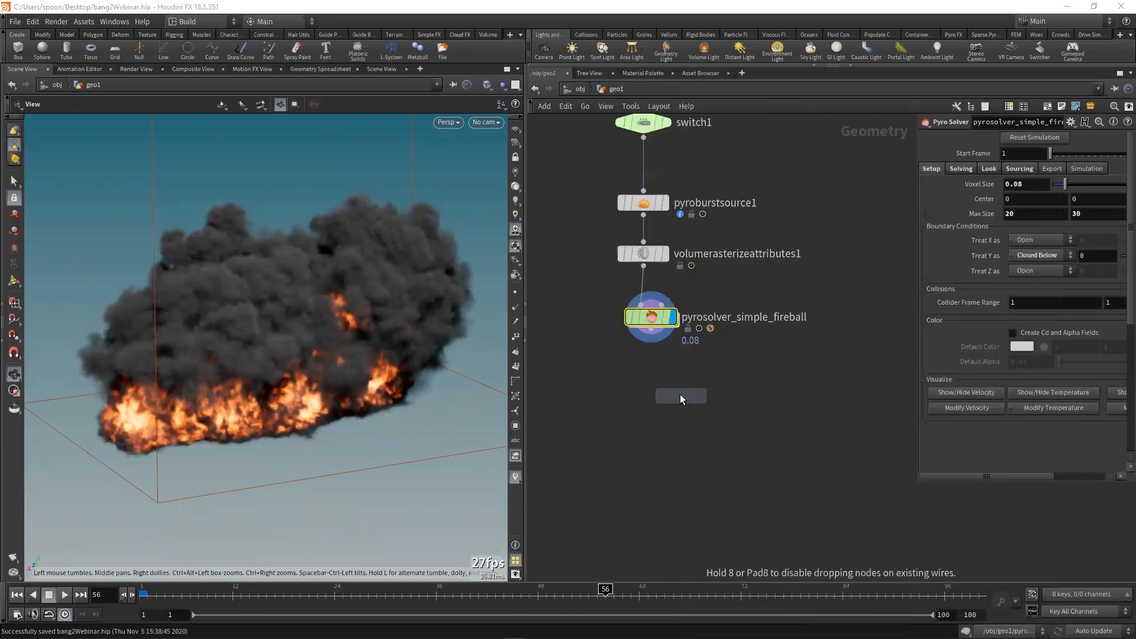
click(677, 394)
Connect the Pyro Solver's first output to the Pyro Bake Volume node and align that node directly beneath it
middle_drag(807, 327, 791, 335)
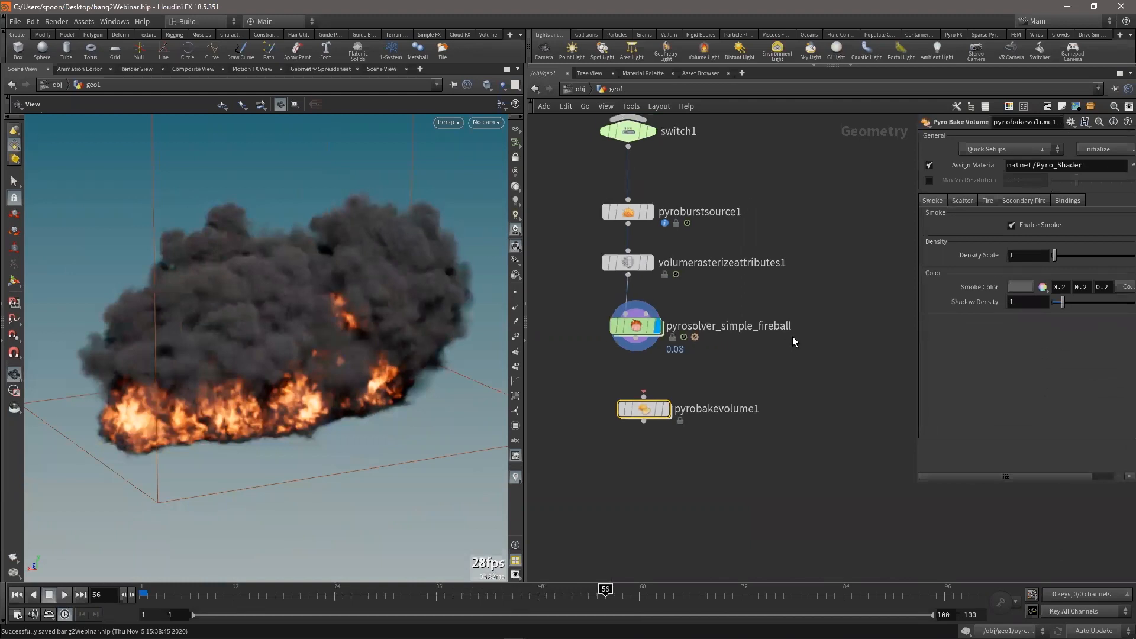
scroll(791, 335, up, 2)
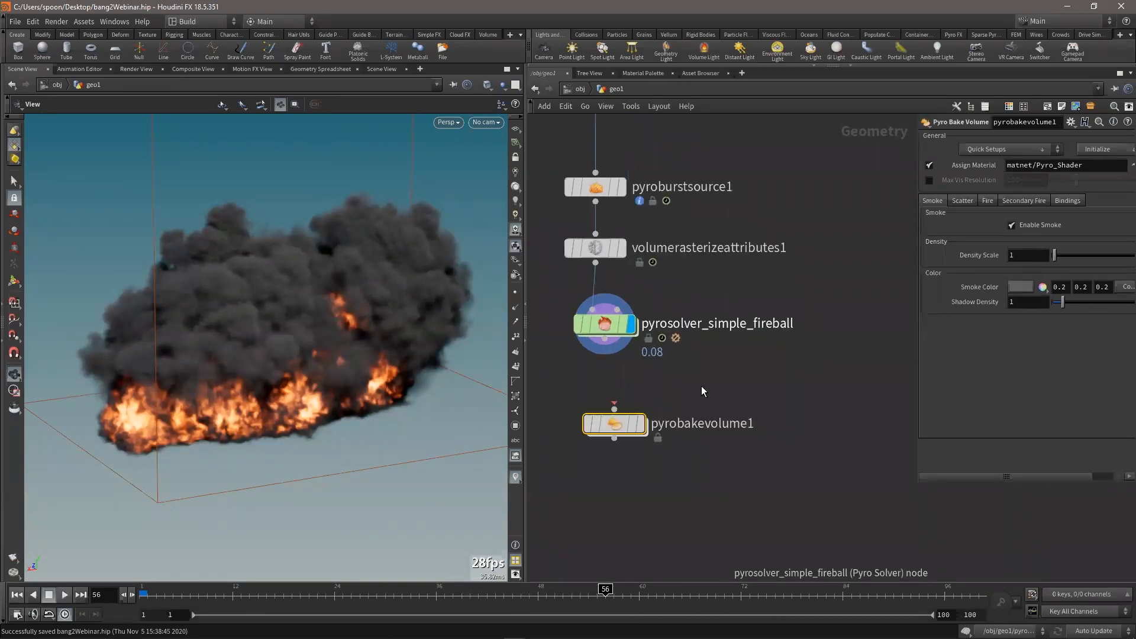
click(604, 339)
click(614, 408)
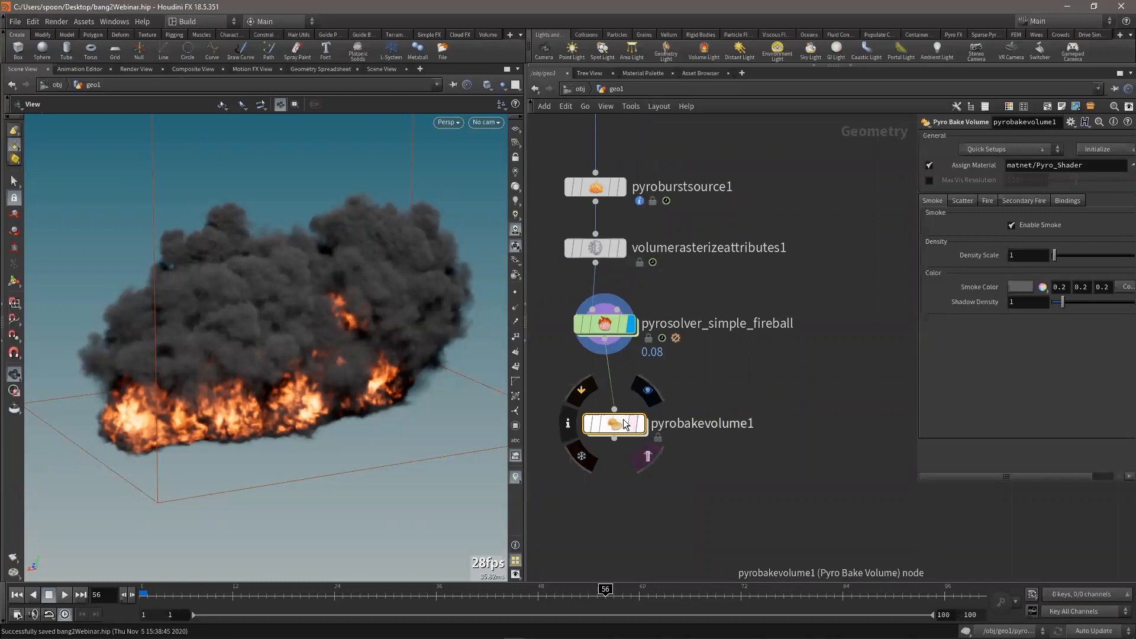
drag(605, 431, 605, 440)
Review the Pyro Solver's look settings, trying a Density Scale of 1 and restoring it to 15
click(604, 325)
drag(922, 484, 807, 528)
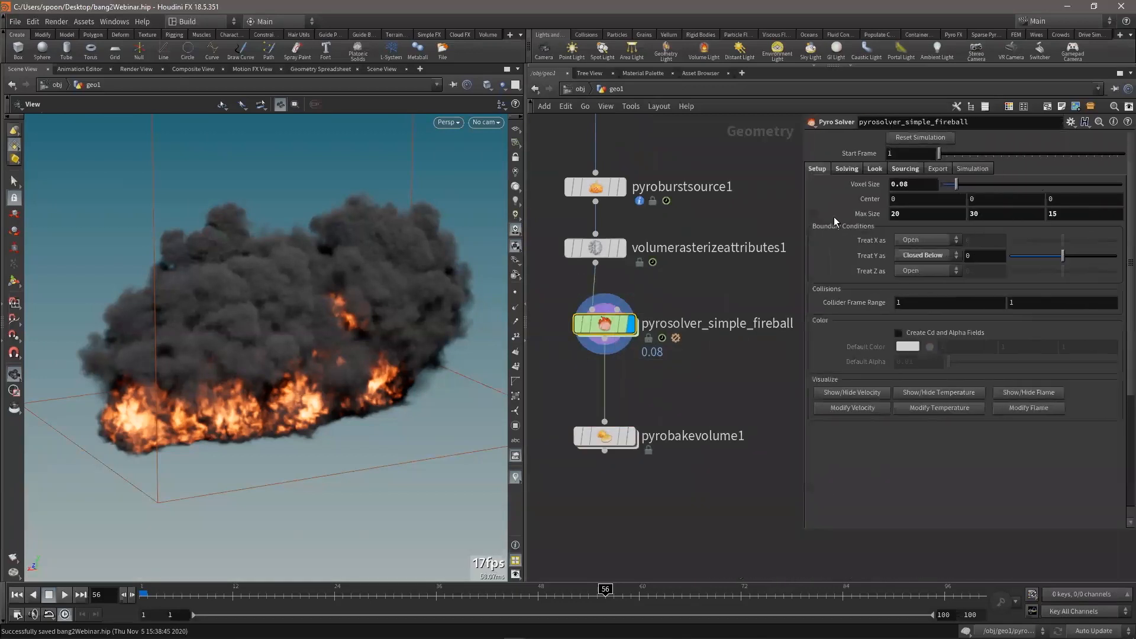
click(872, 169)
double_click(916, 196)
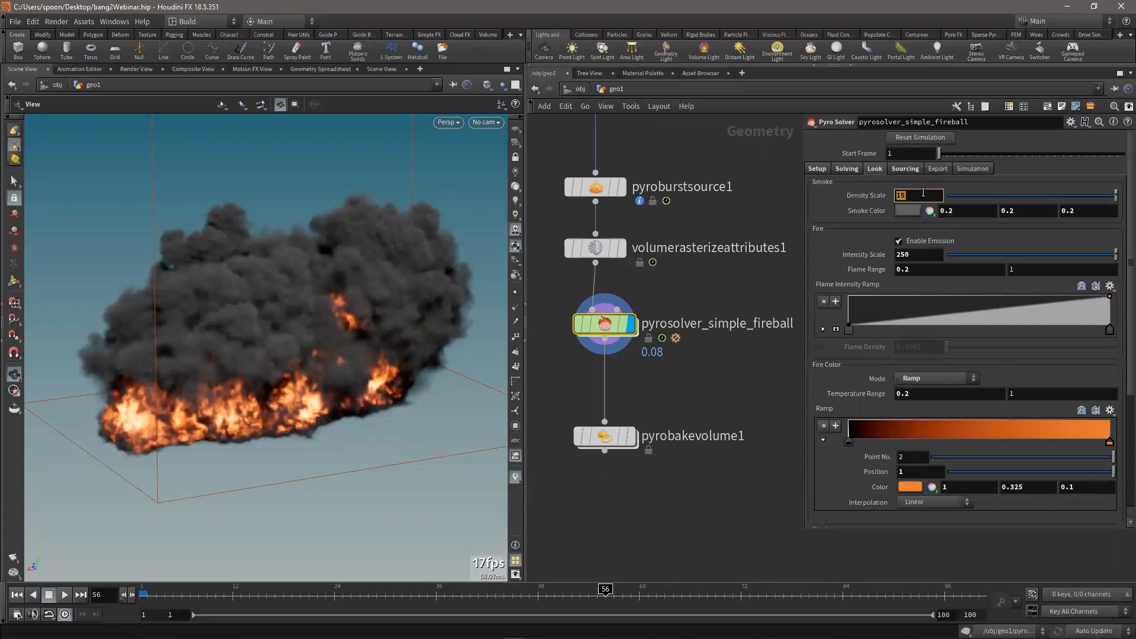
text(1)
key(Return)
text(5)
key(Return)
middle_drag(768, 371, 763, 357)
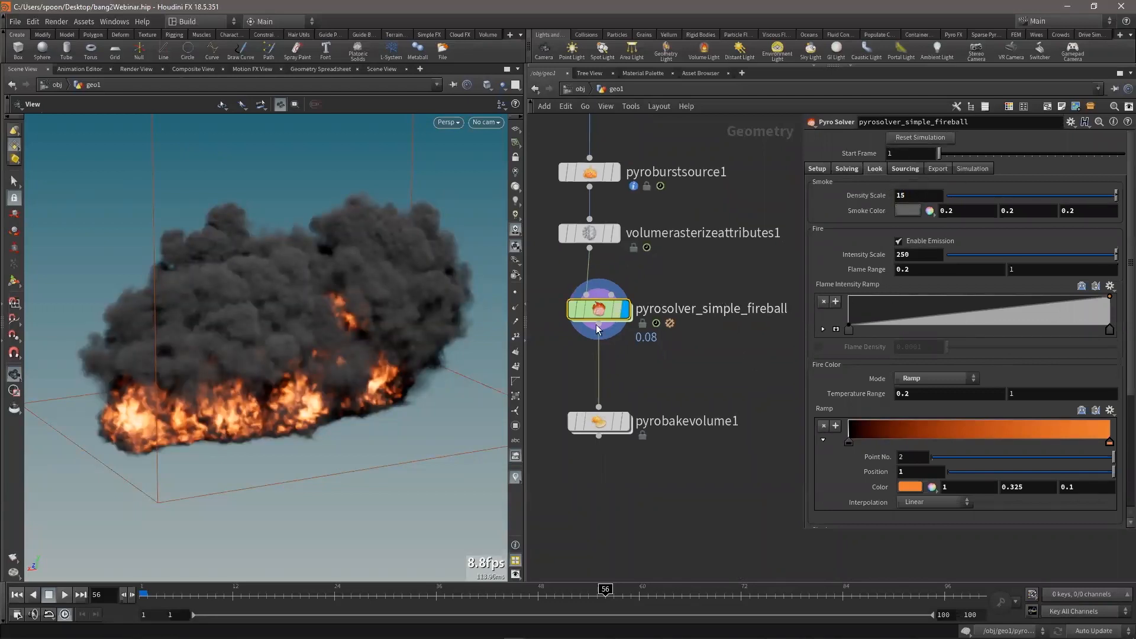
mouse_move(295, 318)
mouse_down()
mouse_move(304, 317)
mouse_move(256, 312)
mouse_move(292, 299)
mouse_move(266, 314)
mouse_move(278, 325)
mouse_up()
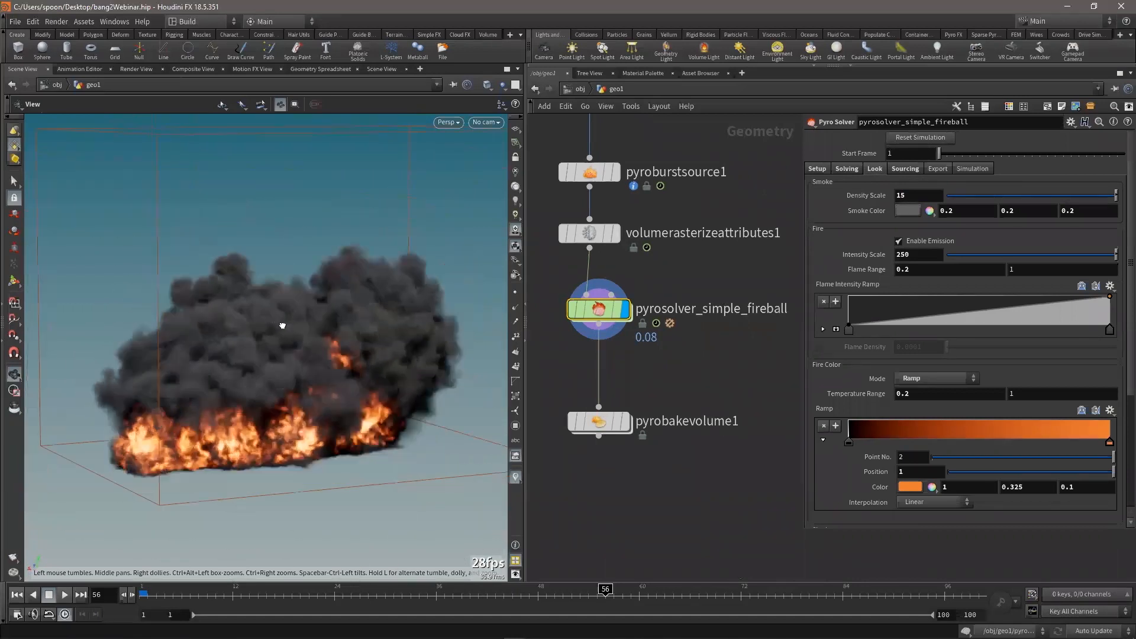
Select the Pyro Bake Volume node and make it the displayed node
click(601, 418)
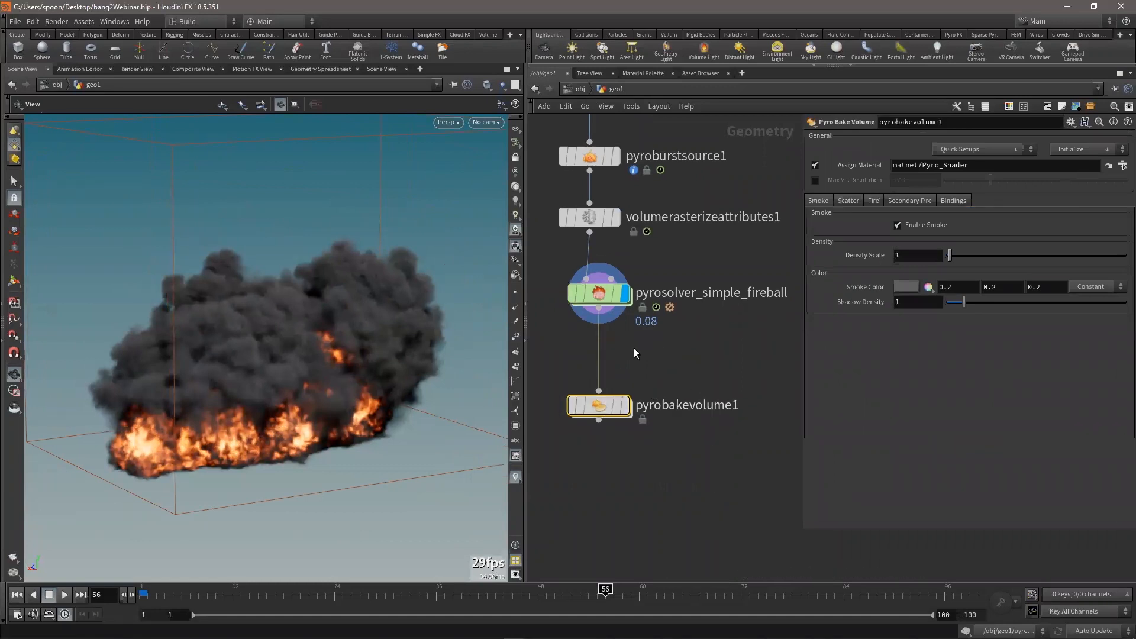
click(626, 406)
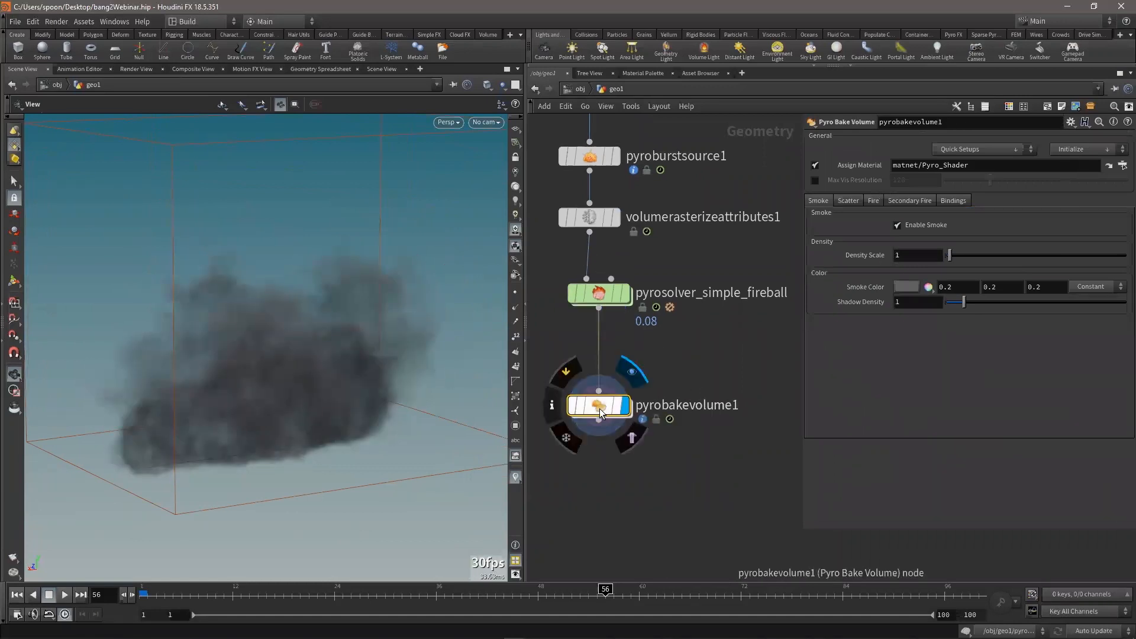
mouse_move(272, 368)
mouse_down()
mouse_move(330, 367)
mouse_move(260, 373)
mouse_up()
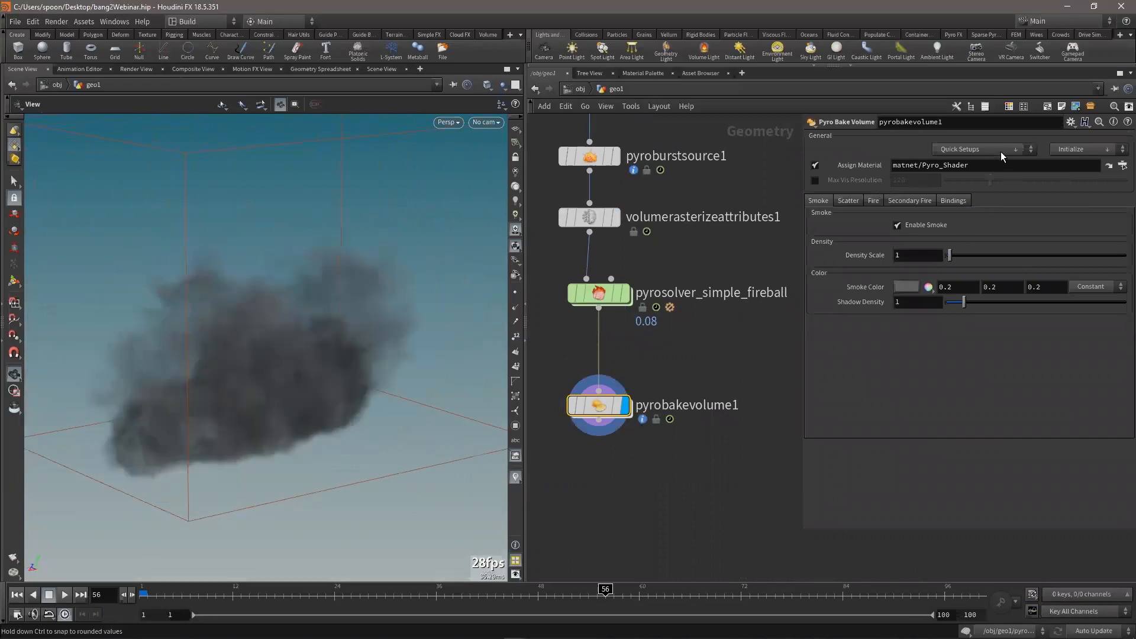
Examine the Pyro Bake Volume's available quick setups and its initialize presets such as Edge Scattering and Blackbody Flame
click(996, 151)
click(996, 149)
click(994, 149)
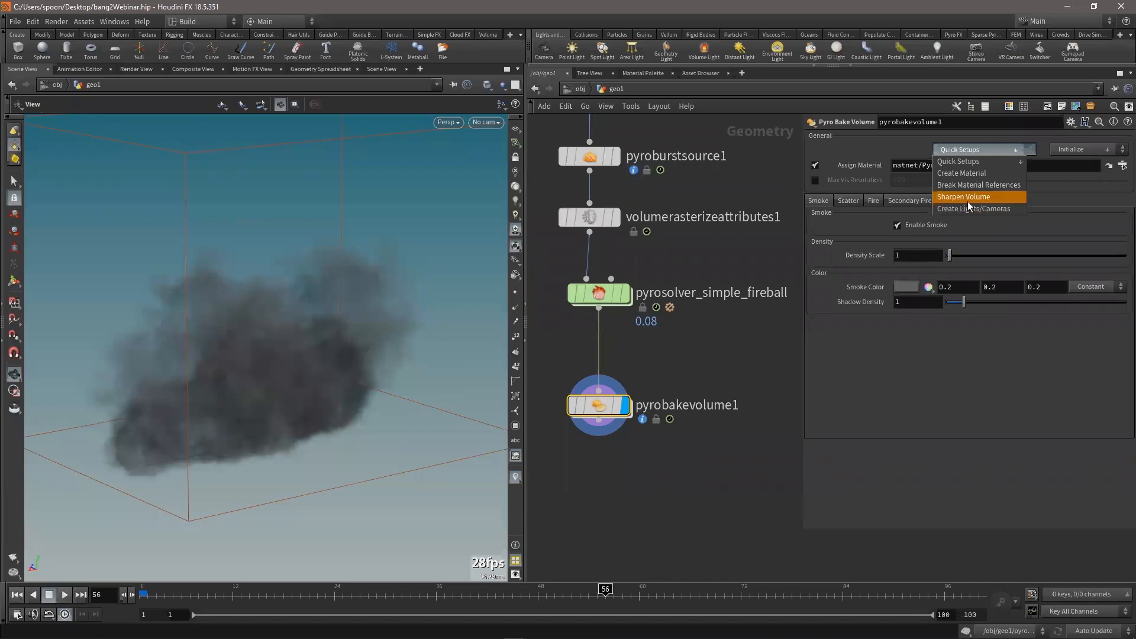
click(978, 345)
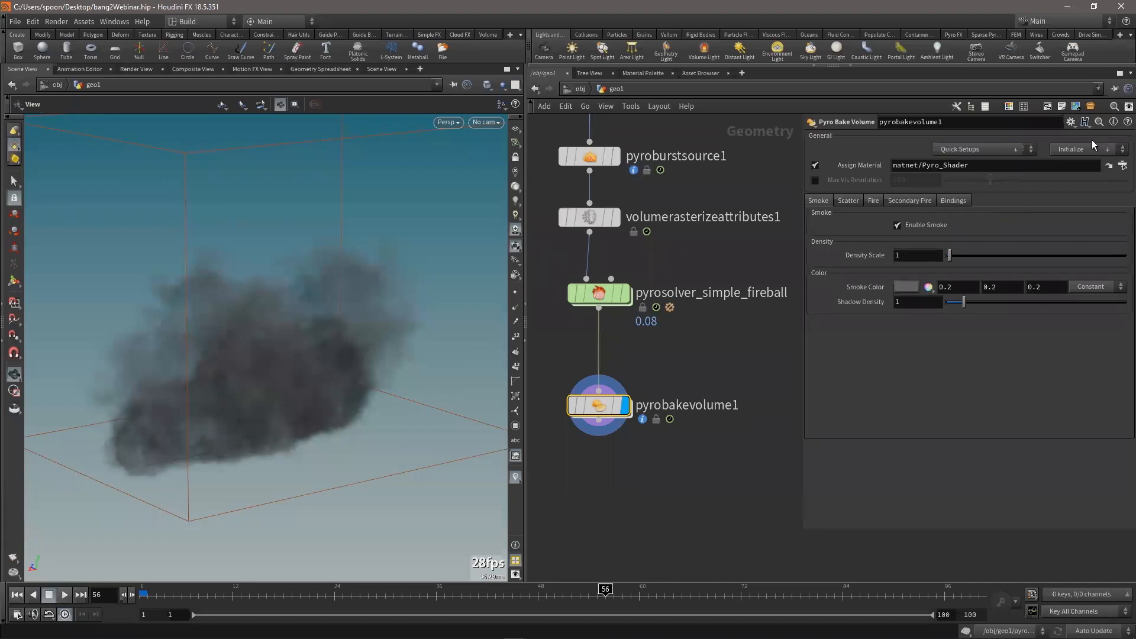
click(1092, 148)
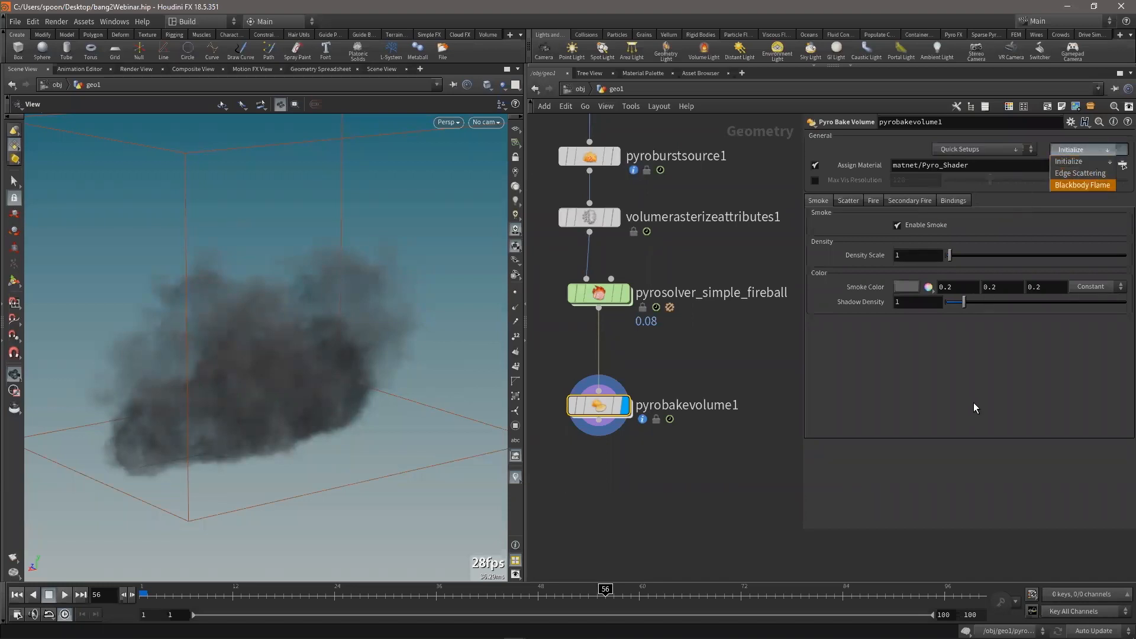
click(1092, 173)
drag(251, 355, 320, 352)
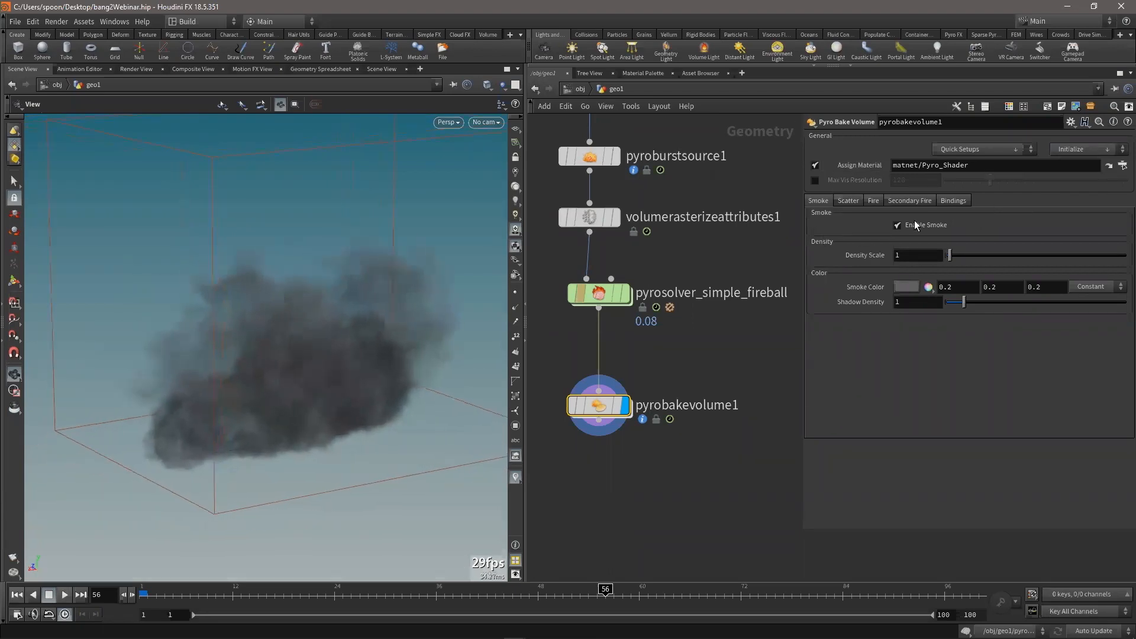
Set the Pyro Bake Volume's smoke Density Scale to 15 and inspect the denser smoke
key(BackSpace)
text(0)
key(Return)
text(15)
key(Return)
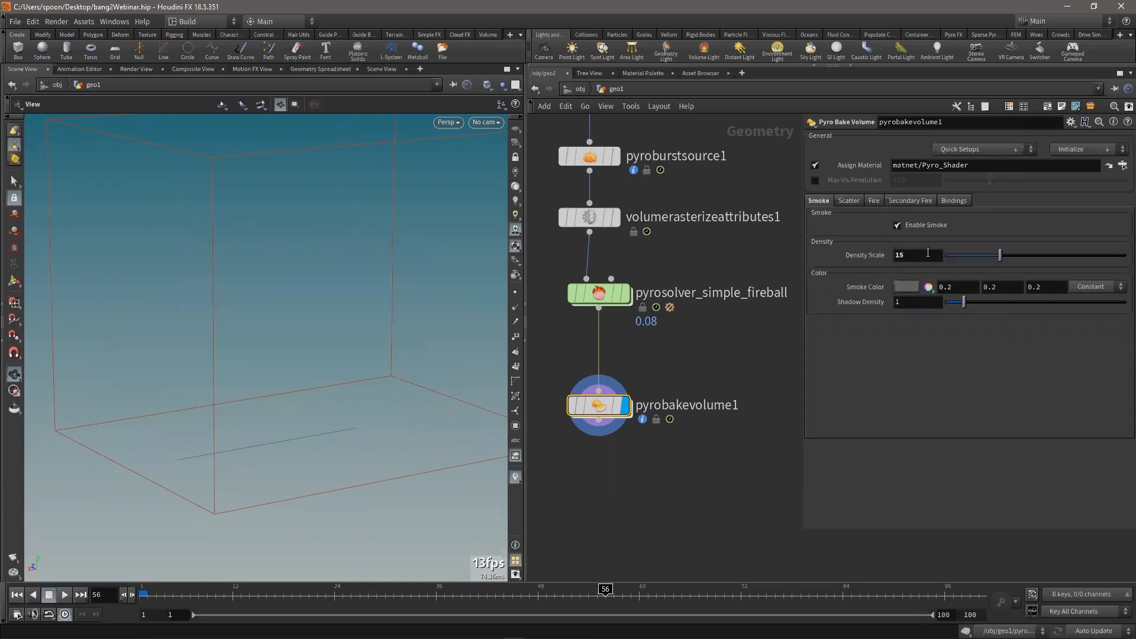
drag(342, 325, 355, 316)
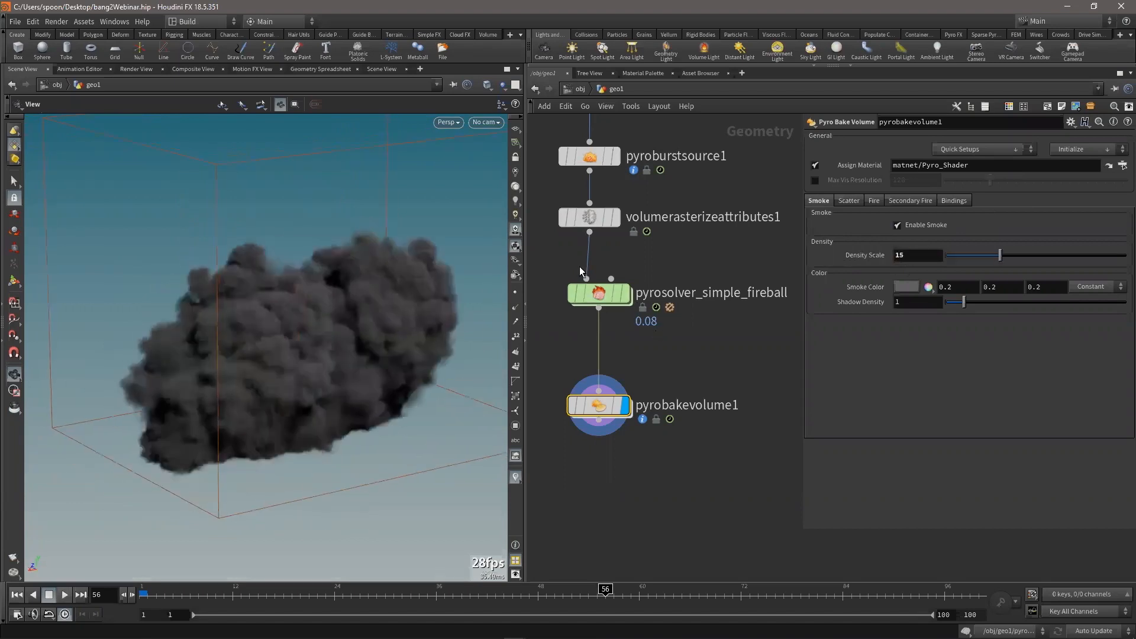
Compare with the Pyro Solver's settings and brighten the Pyro Bake Volume's Smoke Color, trying a gray of about 0.31
click(591, 290)
click(613, 399)
click(905, 287)
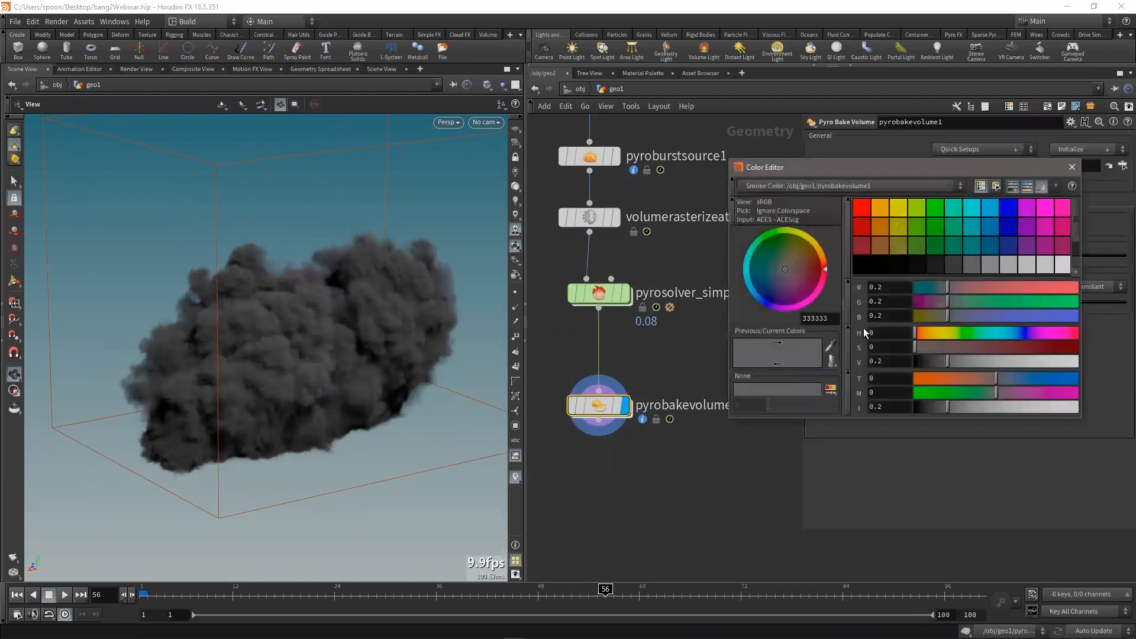
mouse_move(968, 407)
mouse_down()
mouse_move(989, 407)
mouse_move(972, 407)
mouse_up()
drag(896, 410, 847, 399)
text(1)
key(Return)
click(965, 409)
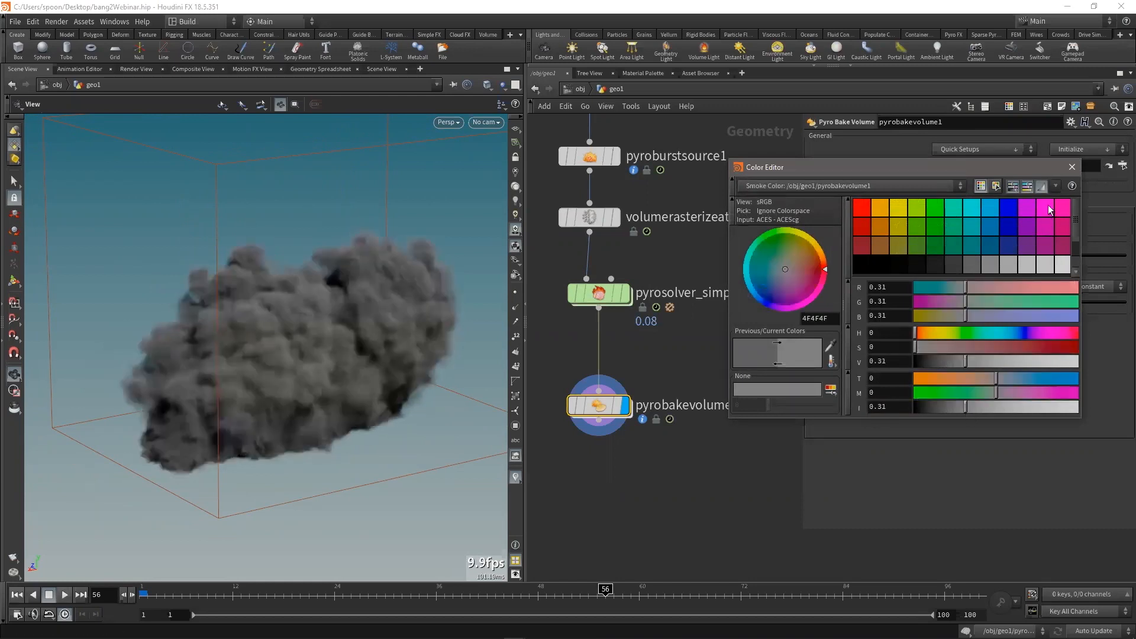
key(Escape)
Undo the last smoke color changes, keep Shadow Density at 1 and set the Density Scale to 10.1
key(ctrl+z)
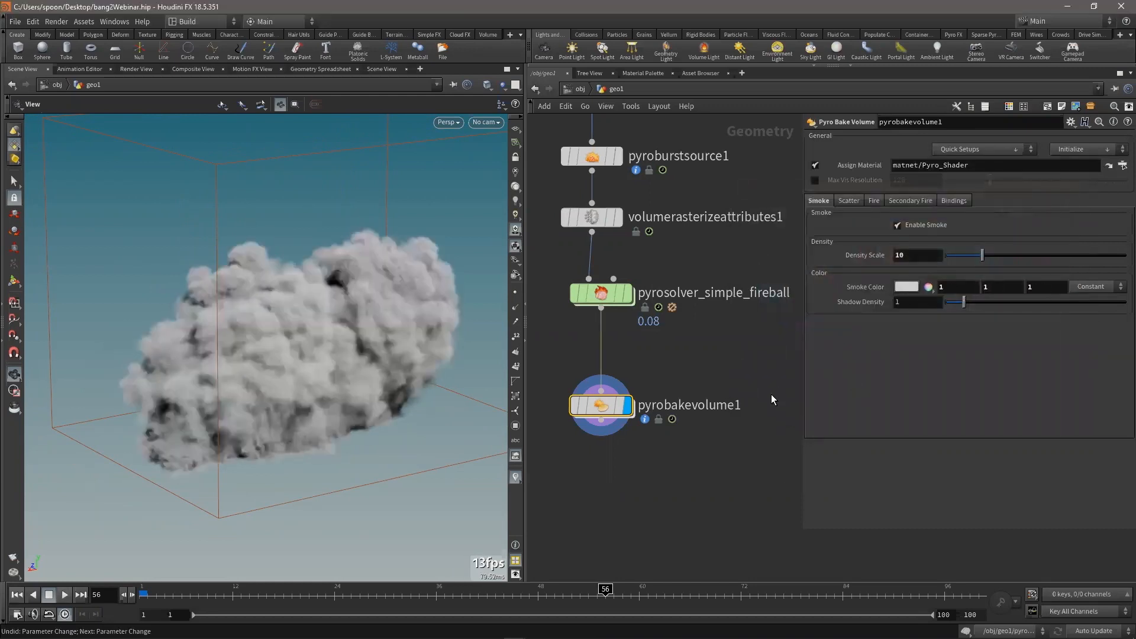
key(ctrl+z)
drag(960, 305, 804, 300)
text(1)
key(Return)
mouse_move(979, 255)
mouse_down()
mouse_move(992, 255)
mouse_move(984, 259)
mouse_up()
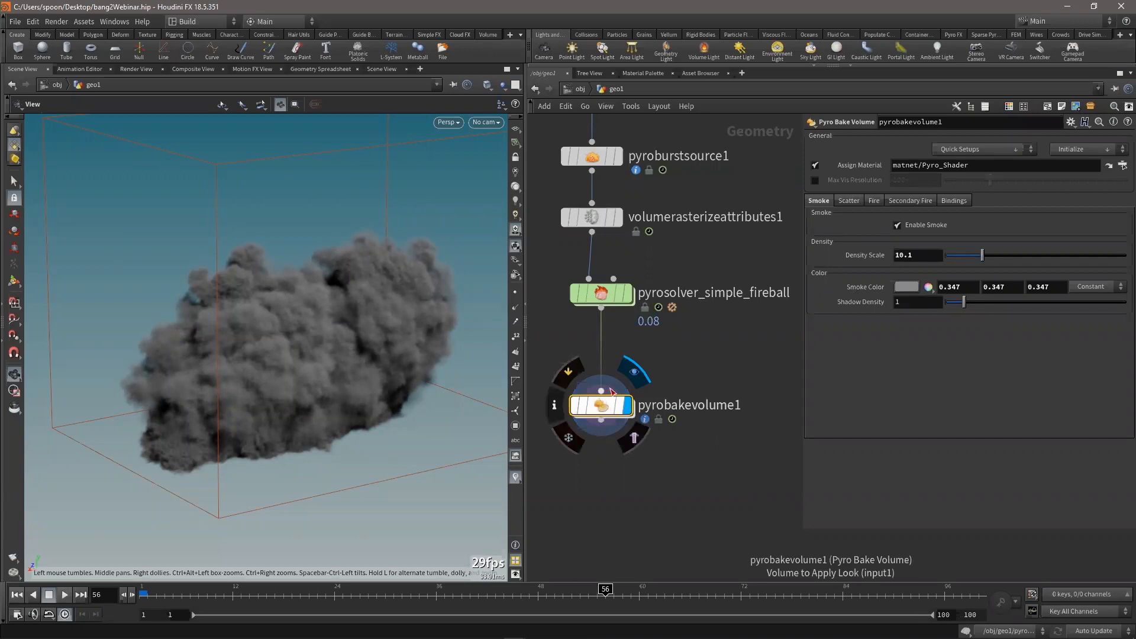
Enable the Pyro Bake Volume's Max Vis Resolution limit, try a value of 64 and check the smoke on frame 57
click(815, 181)
click(926, 180)
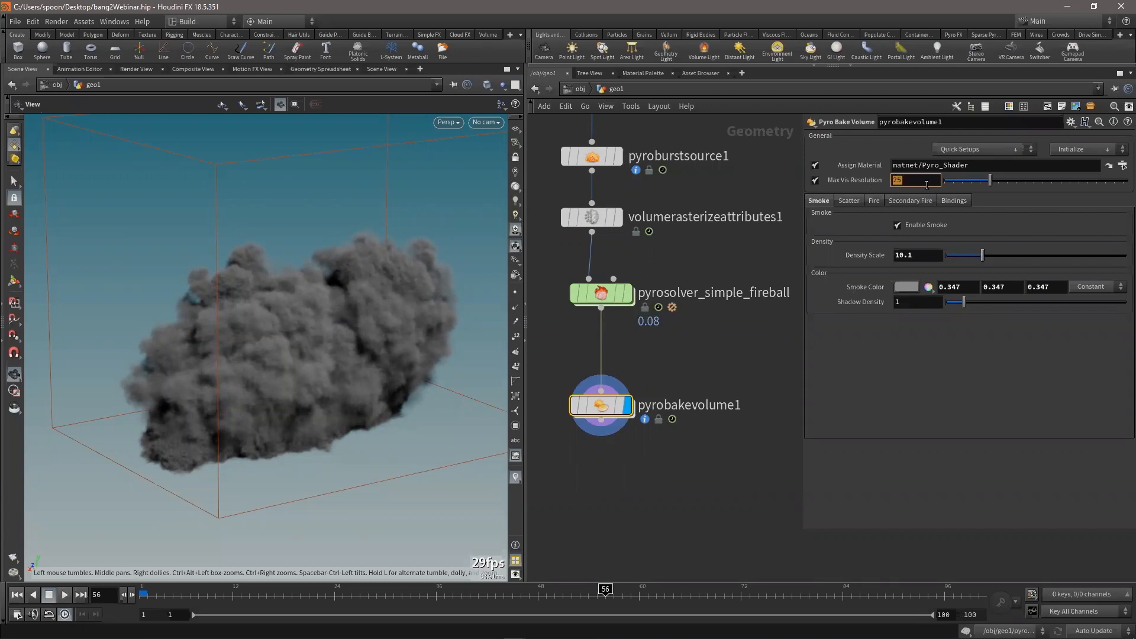
key(Return)
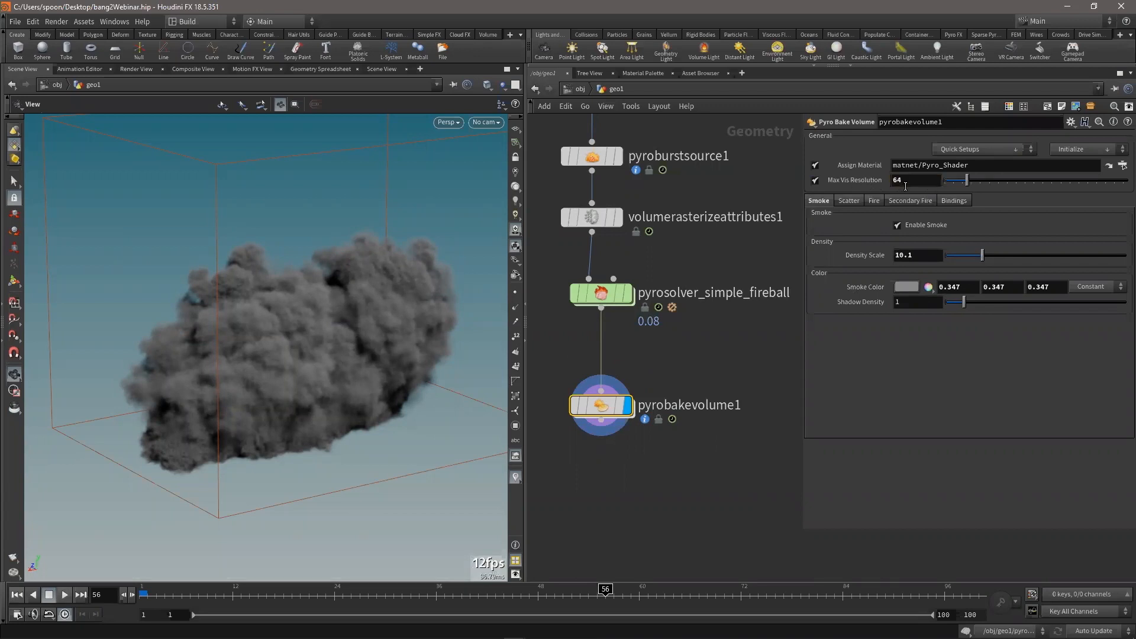
middle_drag(680, 488, 681, 484)
key(Right)
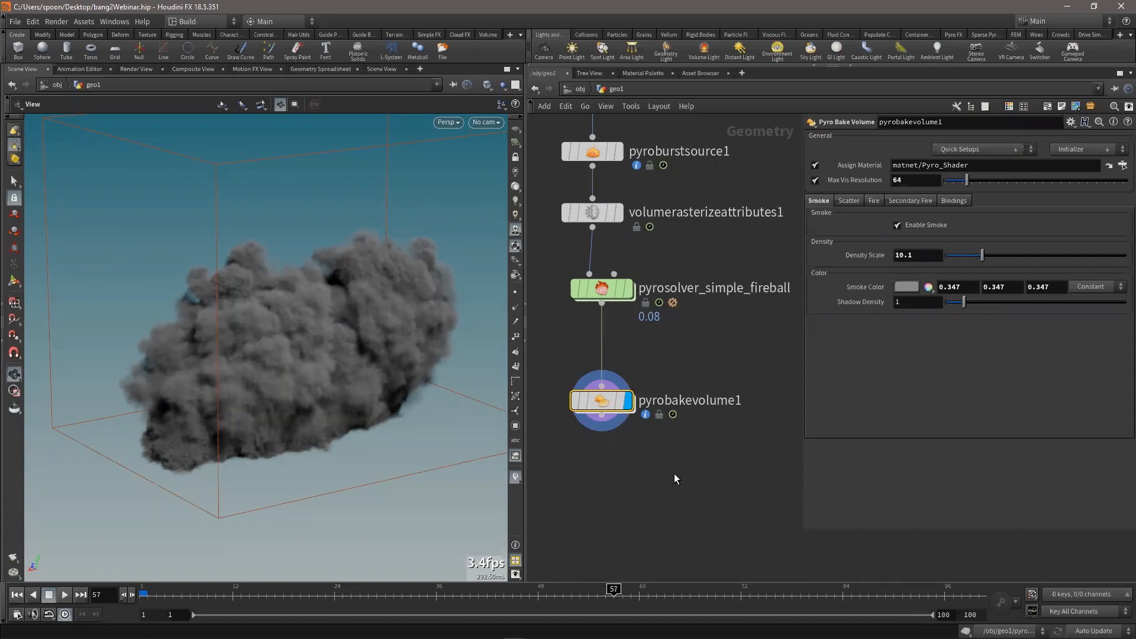
Try other Max Vis Resolution values down to 16 and turn the resolution limit off
click(910, 181)
text(8)
key(Return)
text(128)
drag(879, 182, 872, 187)
key(Return)
text(1)
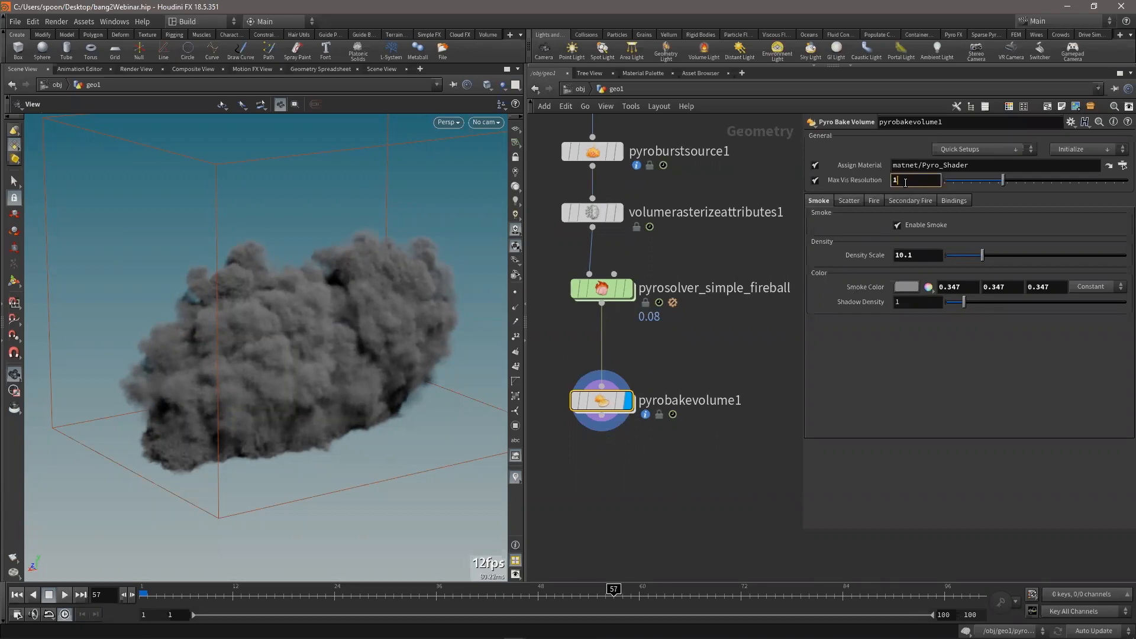
text(6)
key(Return)
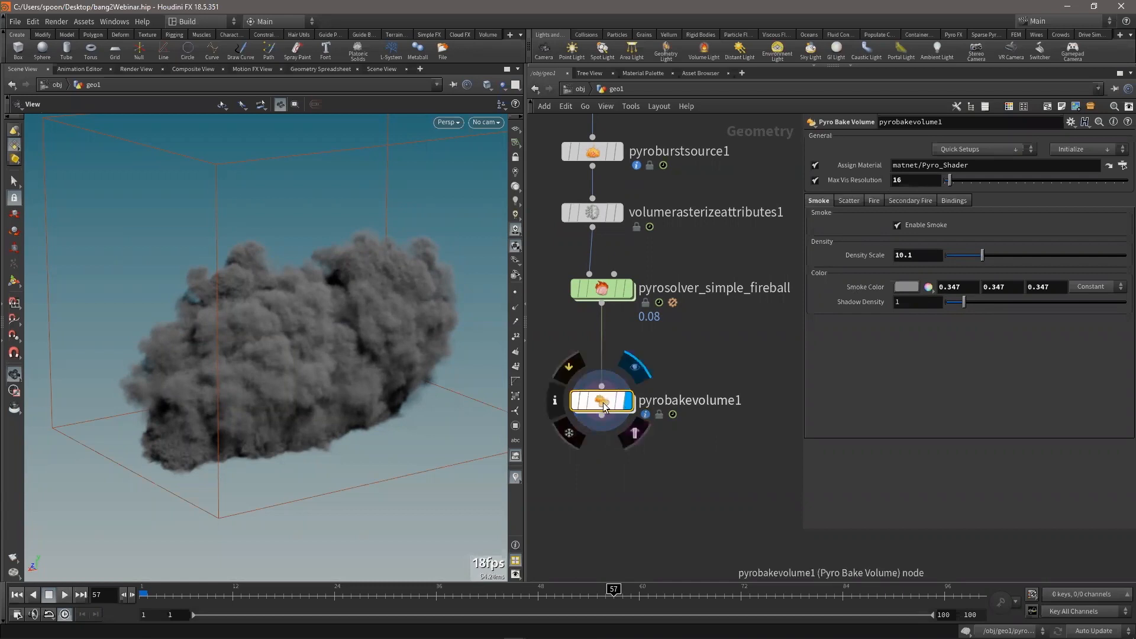
click(817, 180)
scroll(740, 327, up, 1)
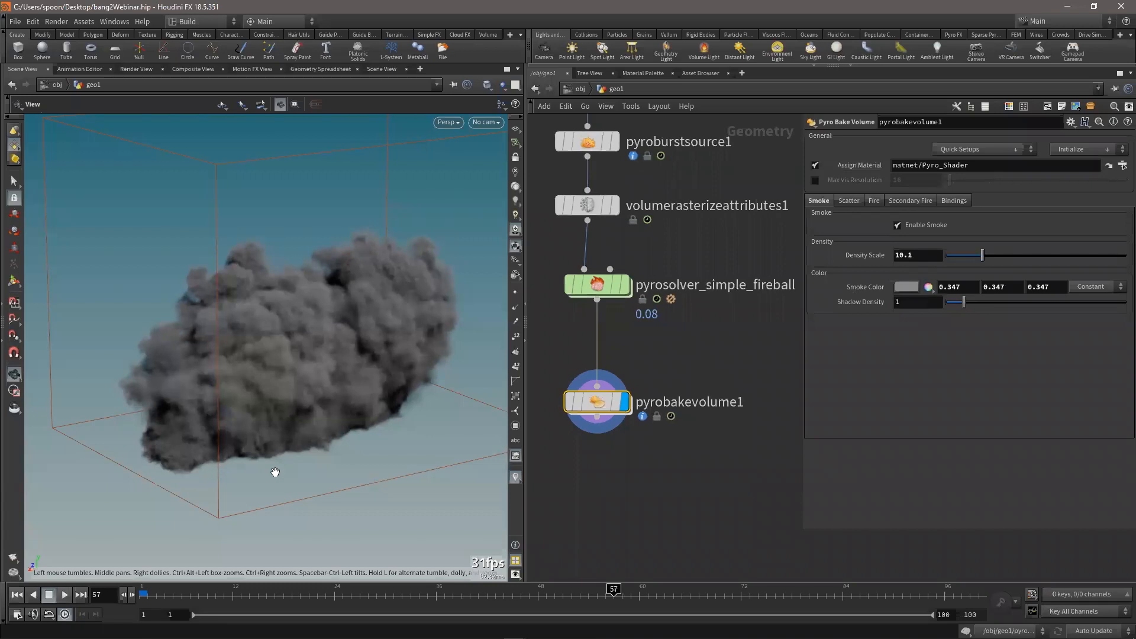
Try a smoke Density Scale of 15 and bring it back to 10
click(895, 259)
text(15)
key(Return)
click(899, 255)
text(10)
key(Return)
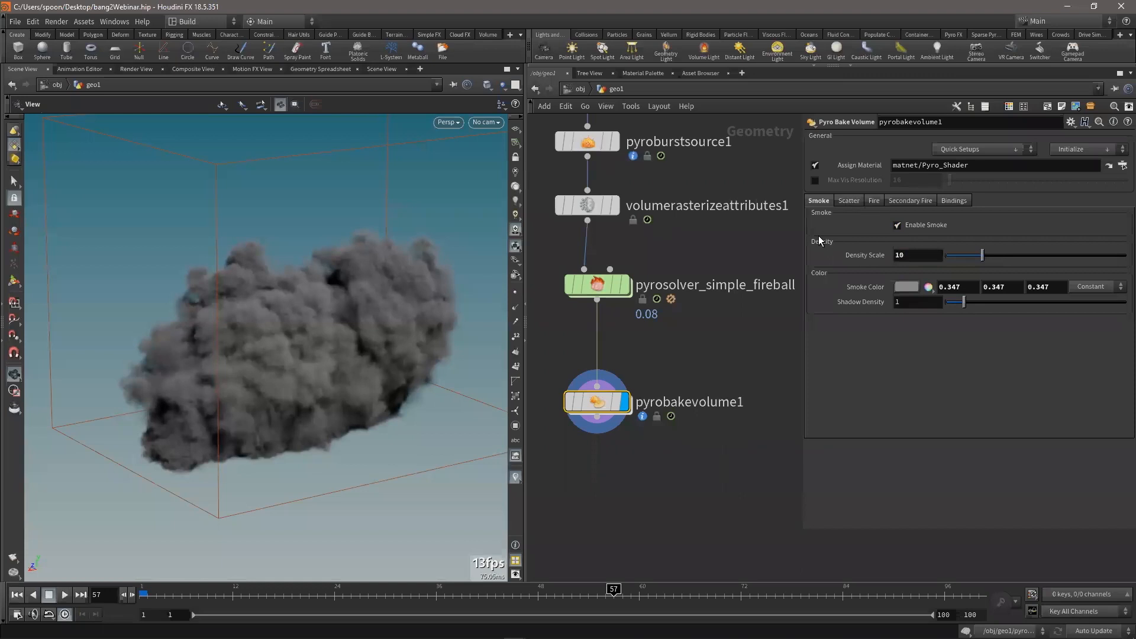
Enable fire on the Pyro Bake Volume, turn on its fire mask and inspect the flames from different angles
click(874, 201)
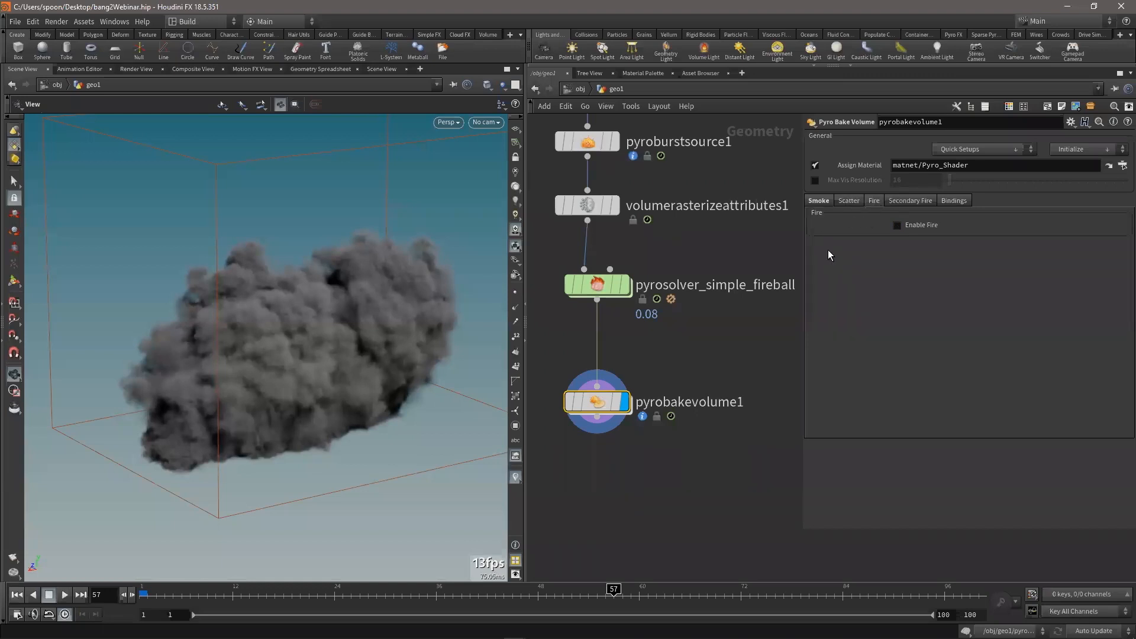
click(921, 228)
drag(327, 342, 277, 327)
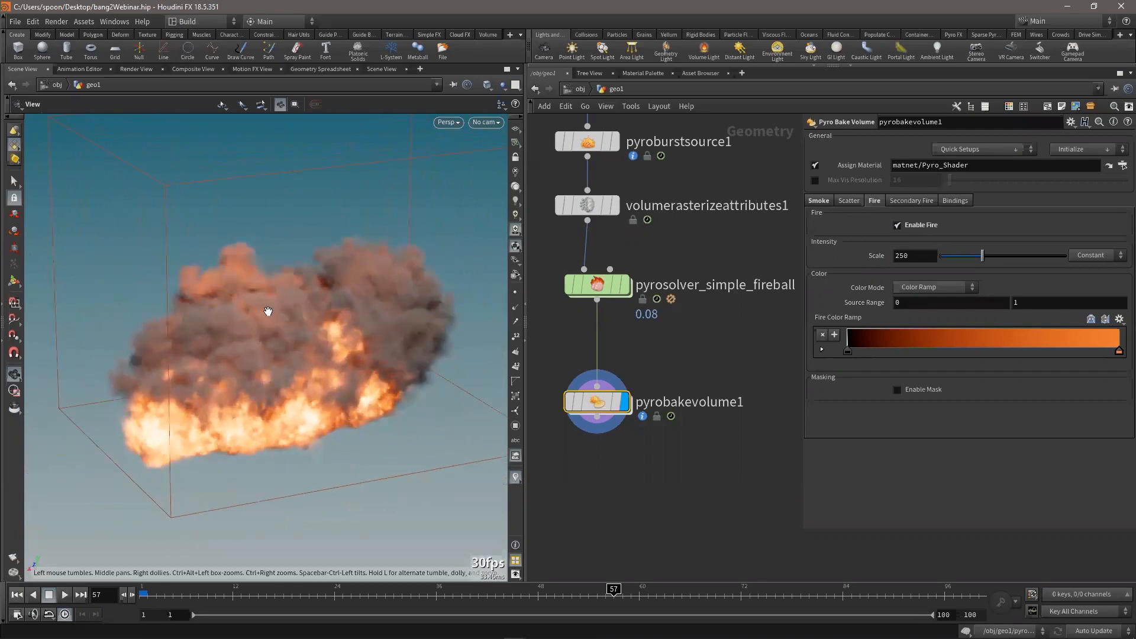
drag(307, 362, 323, 358)
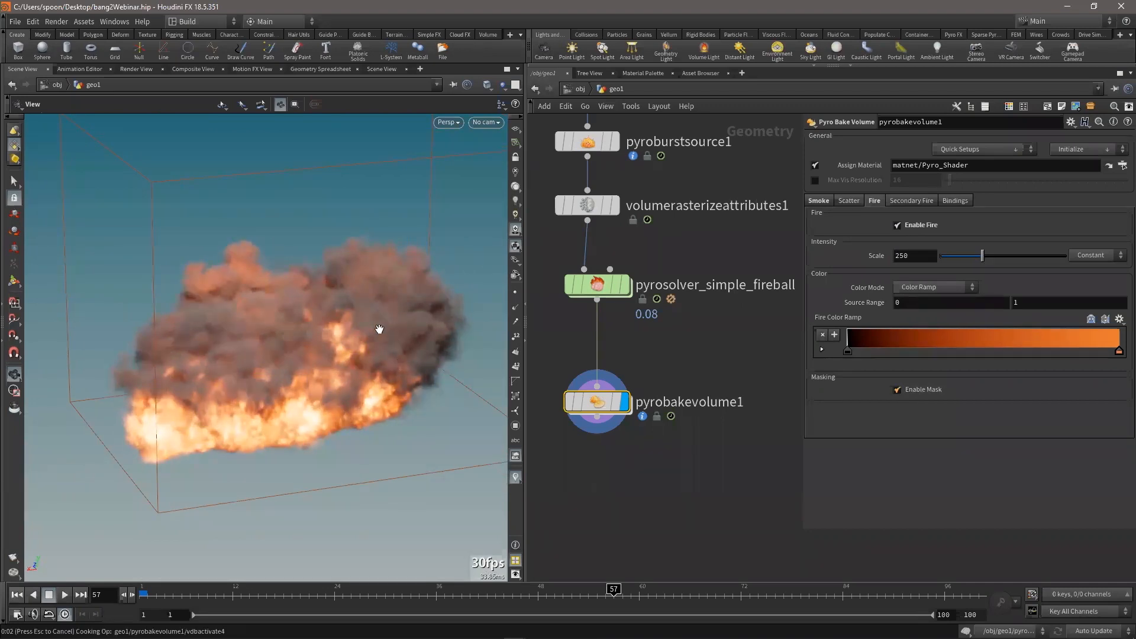
mouse_move(352, 323)
mouse_down()
mouse_move(329, 325)
mouse_move(371, 287)
mouse_move(414, 279)
mouse_move(464, 322)
mouse_move(338, 337)
mouse_move(322, 323)
mouse_move(325, 340)
mouse_move(312, 314)
mouse_move(337, 312)
mouse_up()
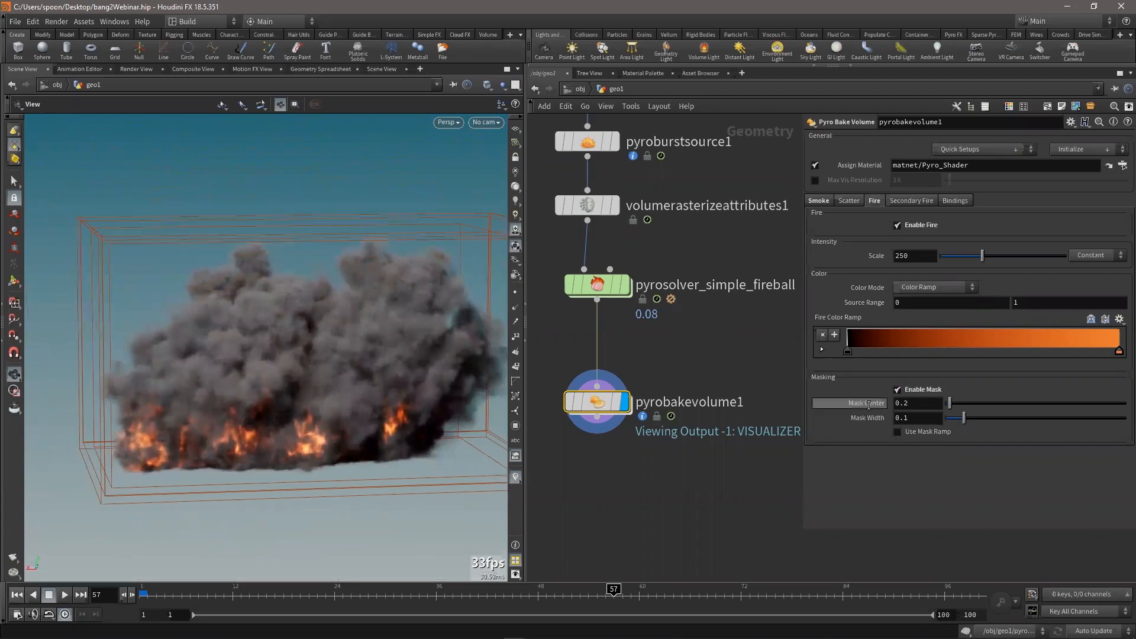
Try fire Mask Center values of 0.5 and 0.1, and restore the center to 0.2
double_click(916, 406)
key(Return)
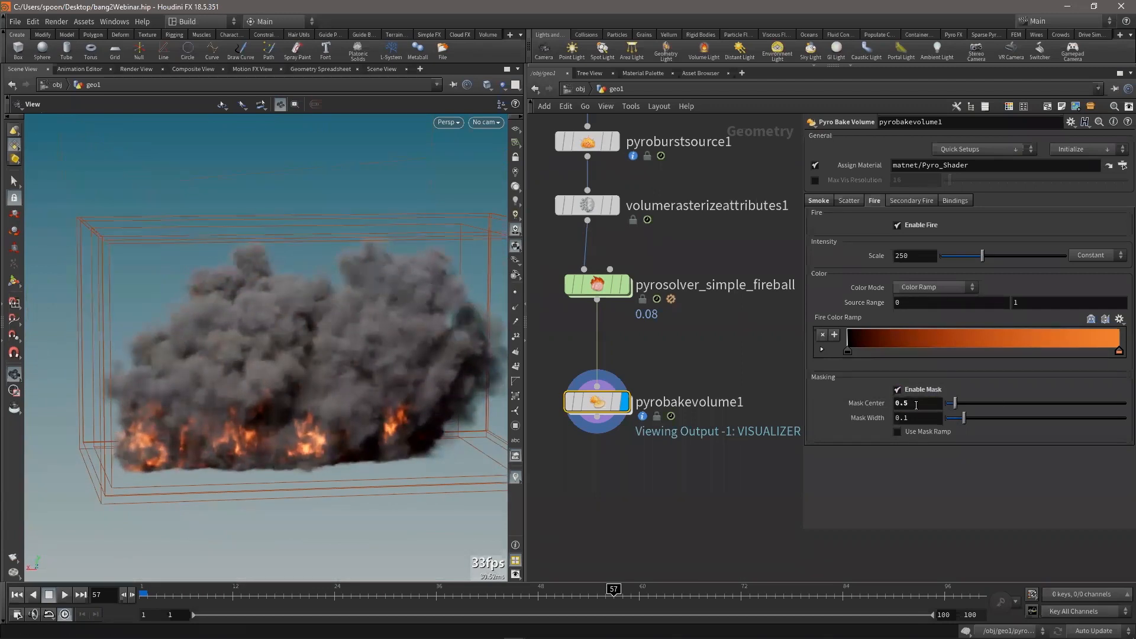
drag(384, 378, 404, 395)
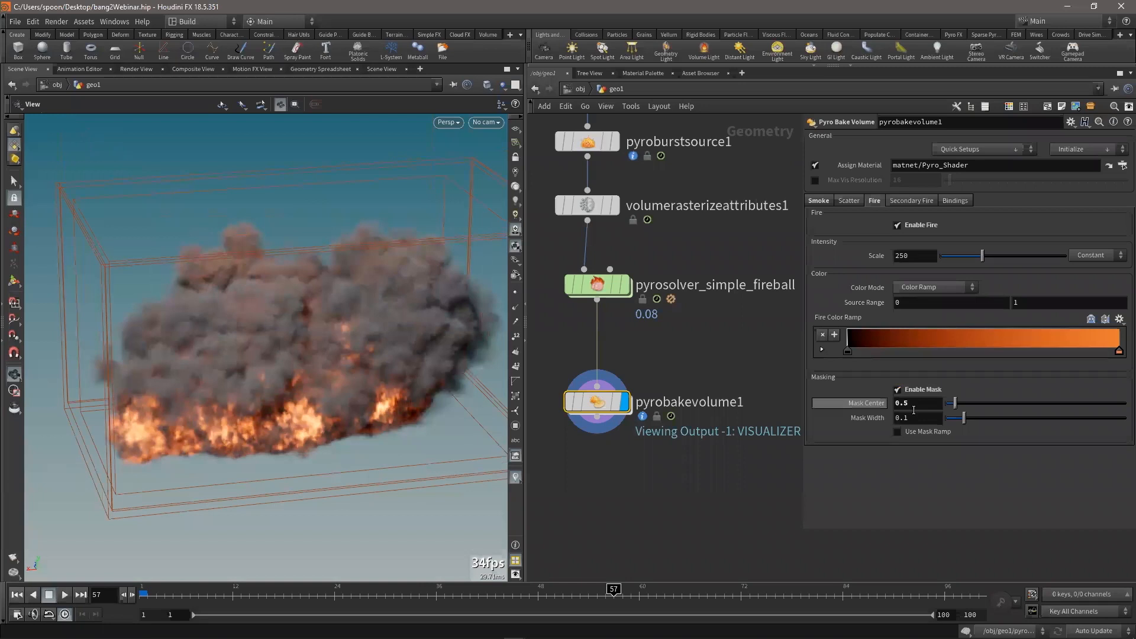
text(1)
key(Return)
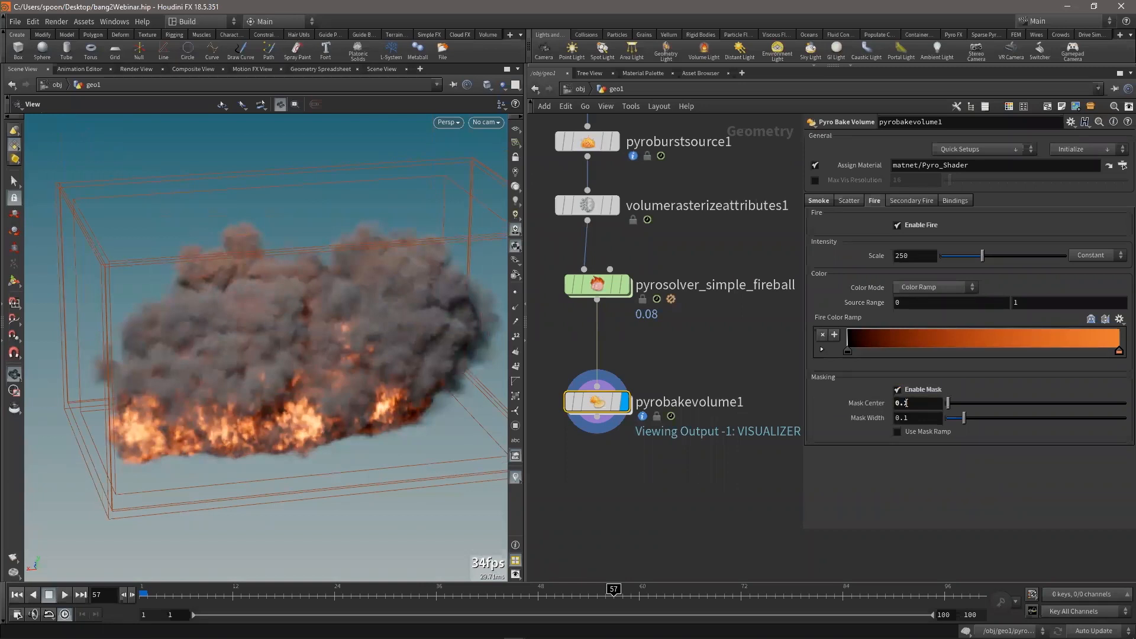
key(Return)
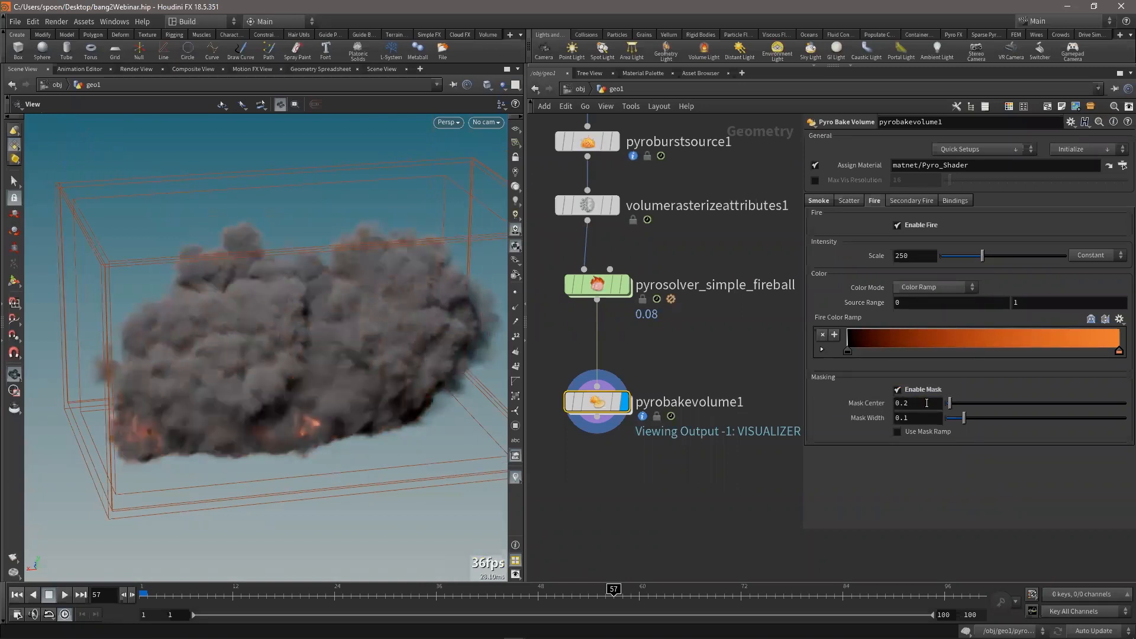
Test the fire mask's center and width, leave them at 0.2 and 0.1, and enable Use Mask Ramp
text(3)
key(Return)
drag(903, 418, 925, 417)
text(1)
key(Return)
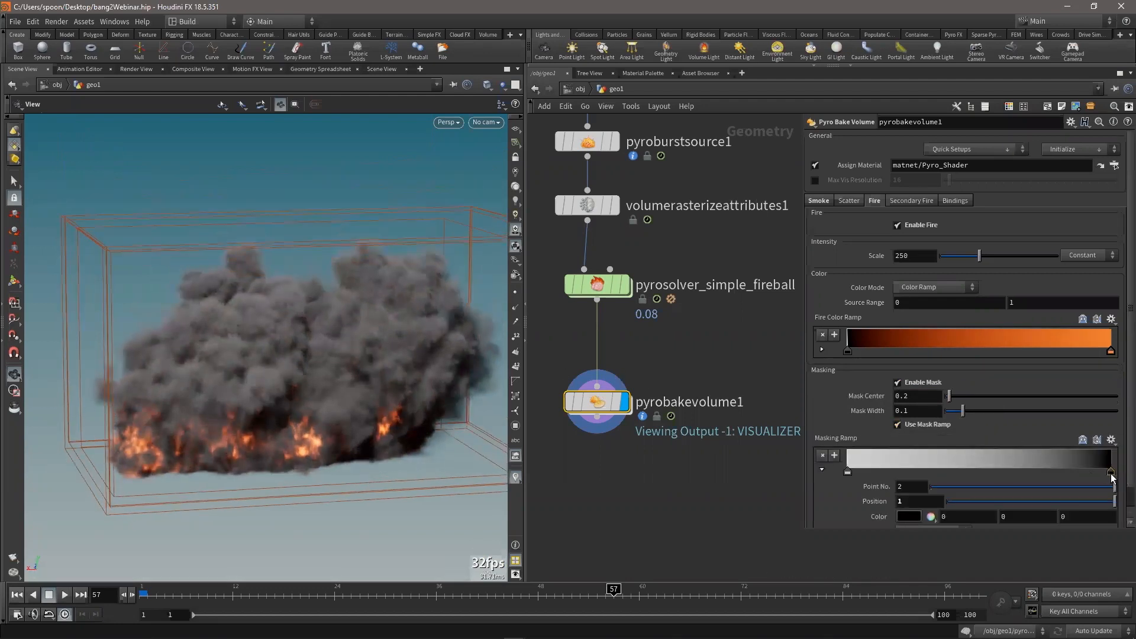
Try lightening the fire masking ramp's end point to a gray of 0.186, restore it to black and inspect the fire
click(911, 518)
click(971, 406)
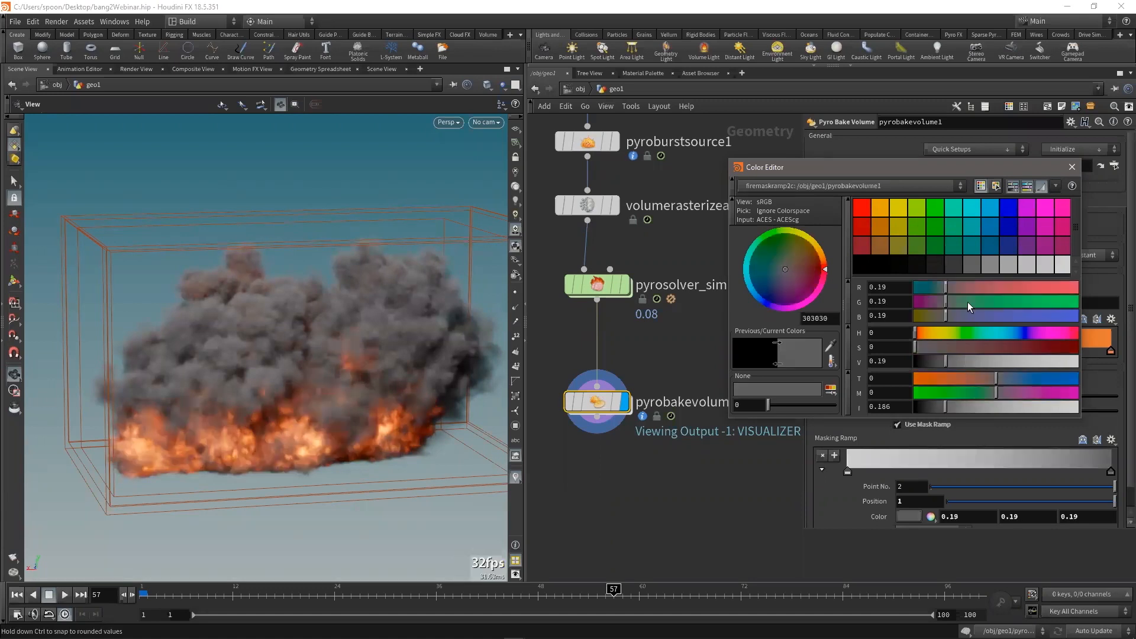
drag(922, 407, 897, 405)
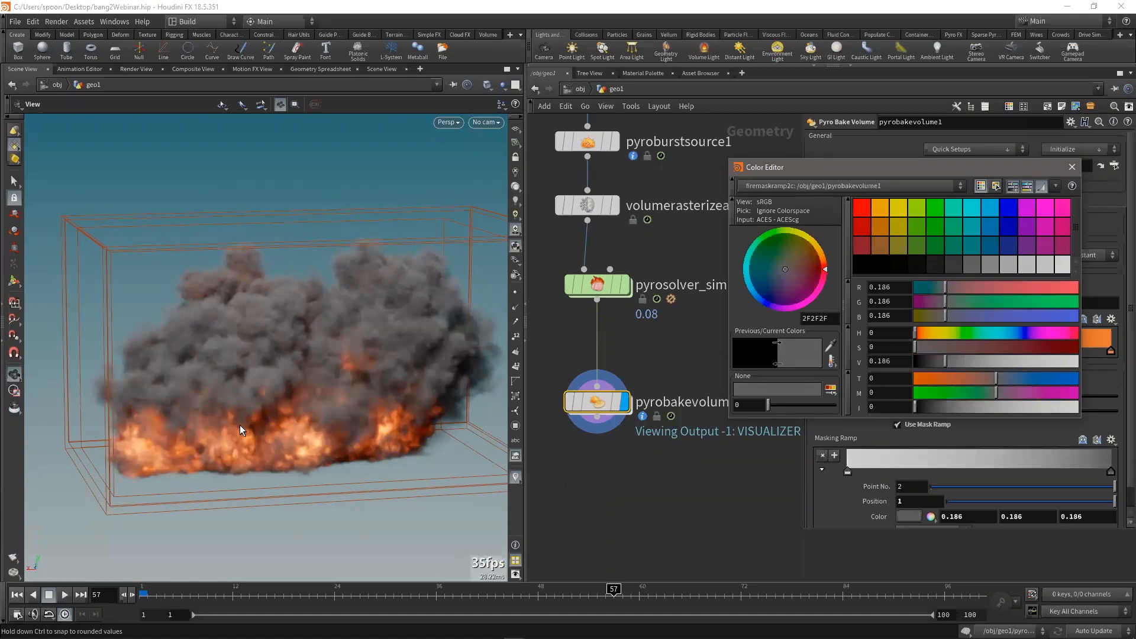
click(1072, 167)
drag(309, 401, 322, 425)
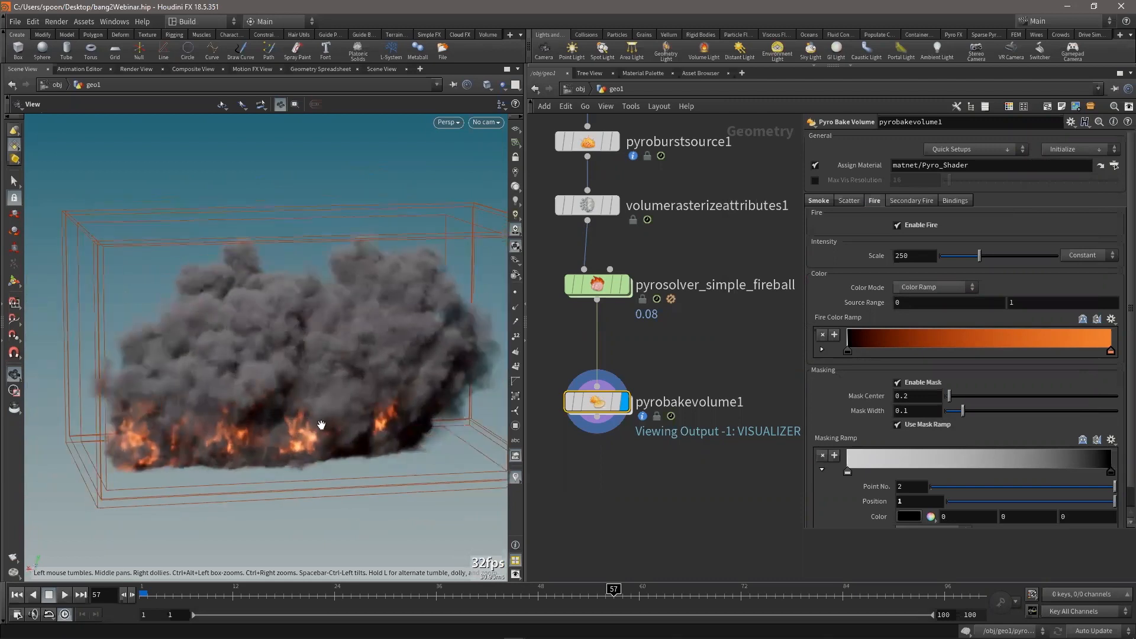
drag(327, 358, 325, 431)
drag(240, 308, 269, 288)
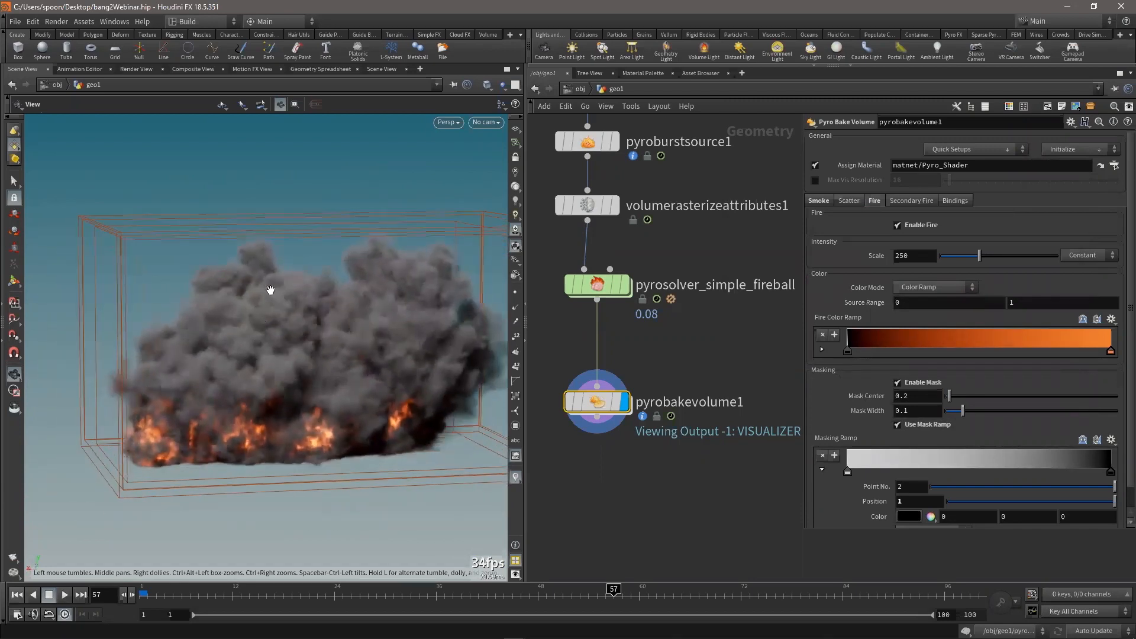
Enable scatter on the Pyro Bake Volume and inspect the fireball's glow from different angles
click(847, 202)
click(923, 229)
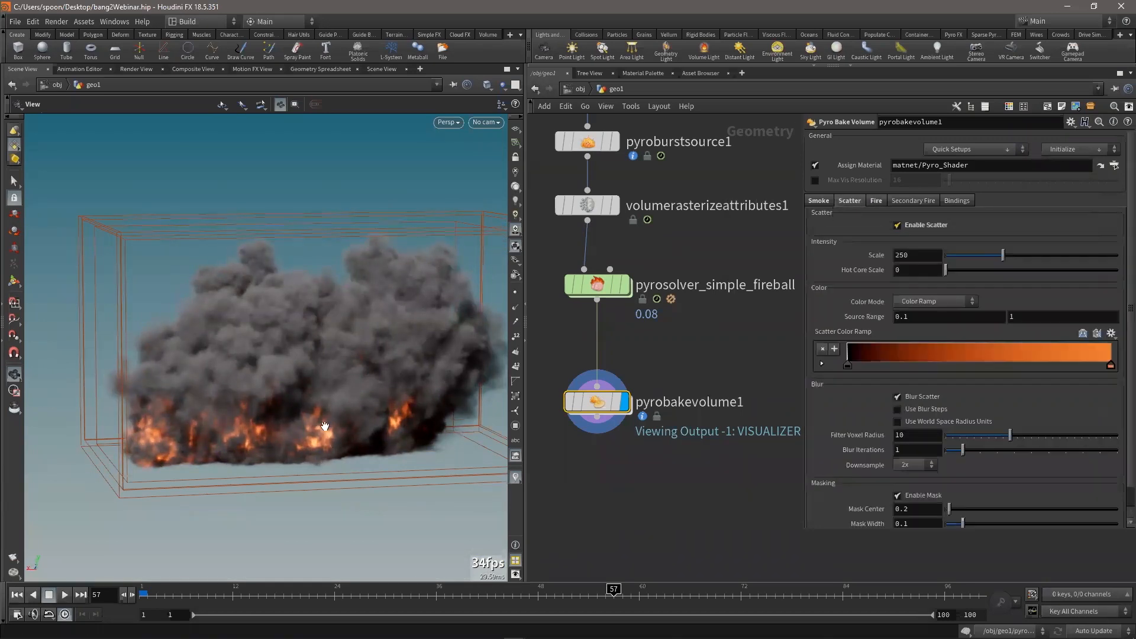
mouse_move(299, 376)
mouse_down()
mouse_move(322, 355)
mouse_move(314, 375)
mouse_up()
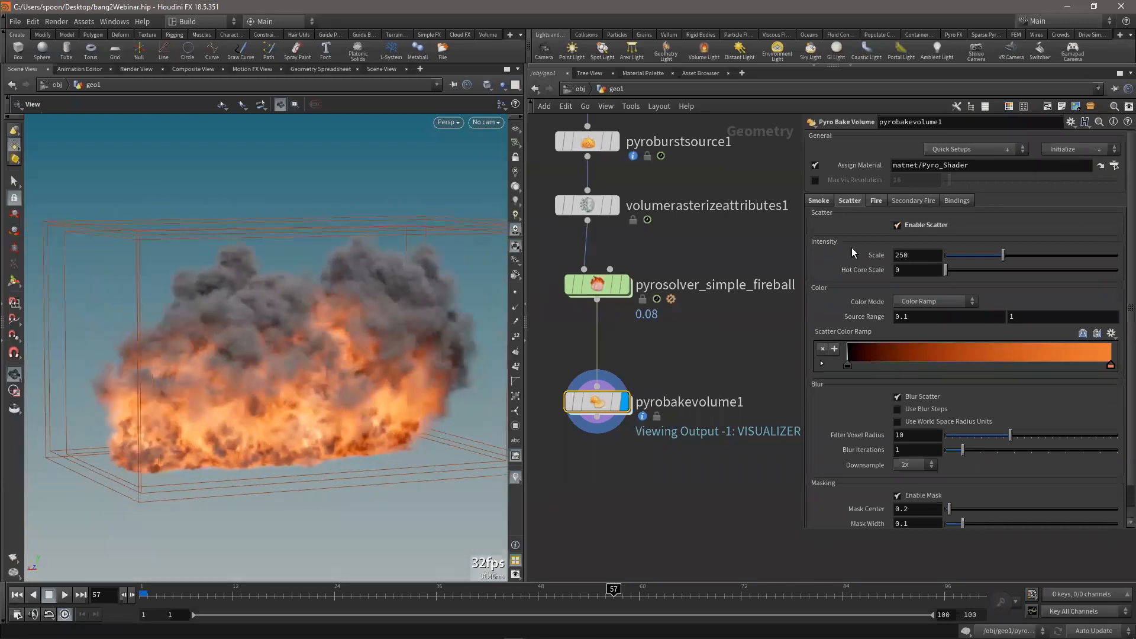
drag(293, 309, 469, 335)
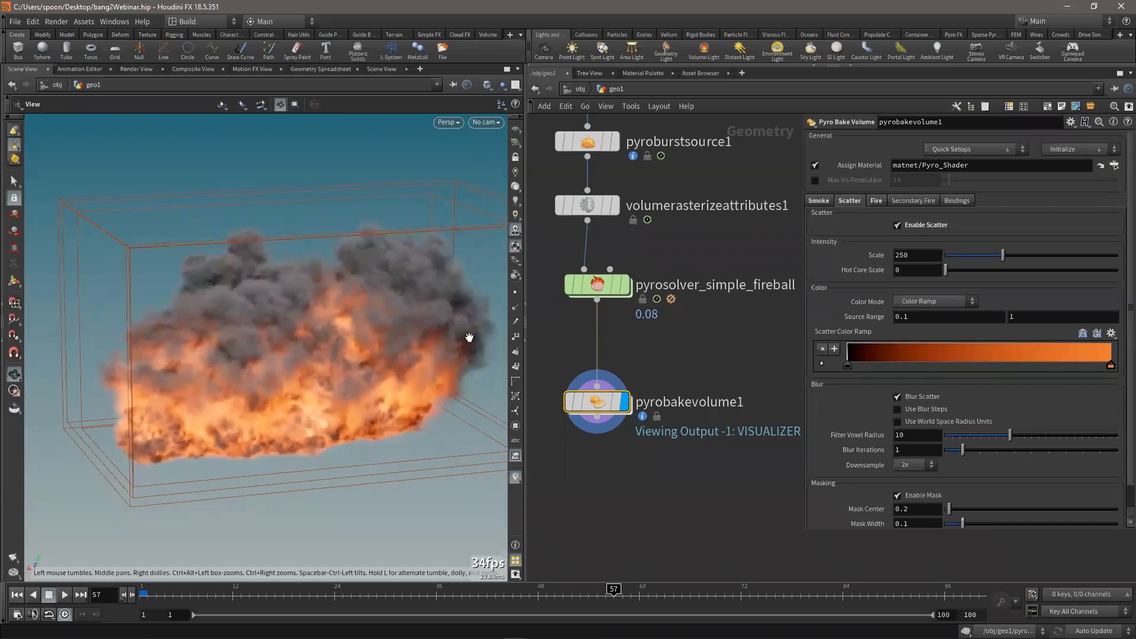
Try a weaker scatter intensity Scale of 100 and restore the scale to 250
double_click(921, 259)
text(10)
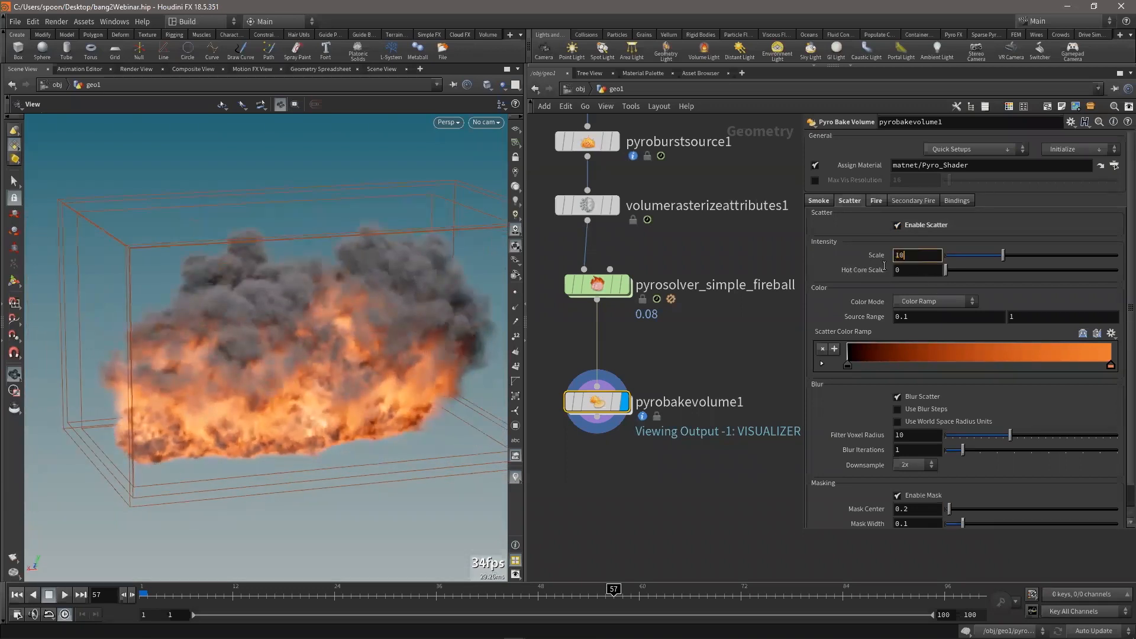
text(0)
key(Return)
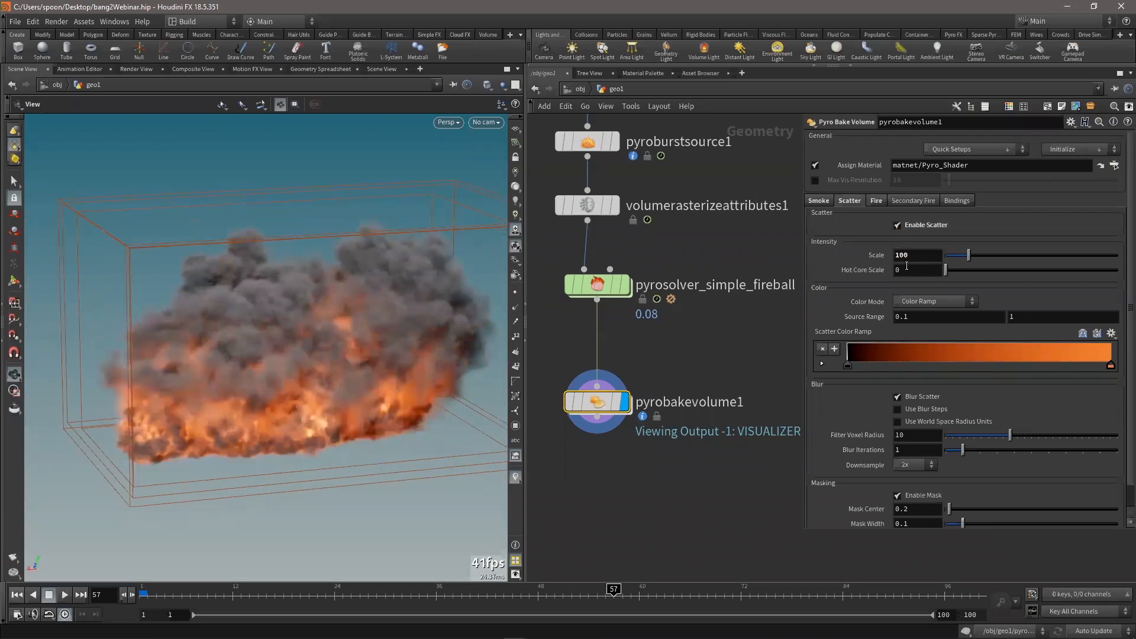
double_click(911, 257)
key(Return)
double_click(912, 256)
text(250)
key(Return)
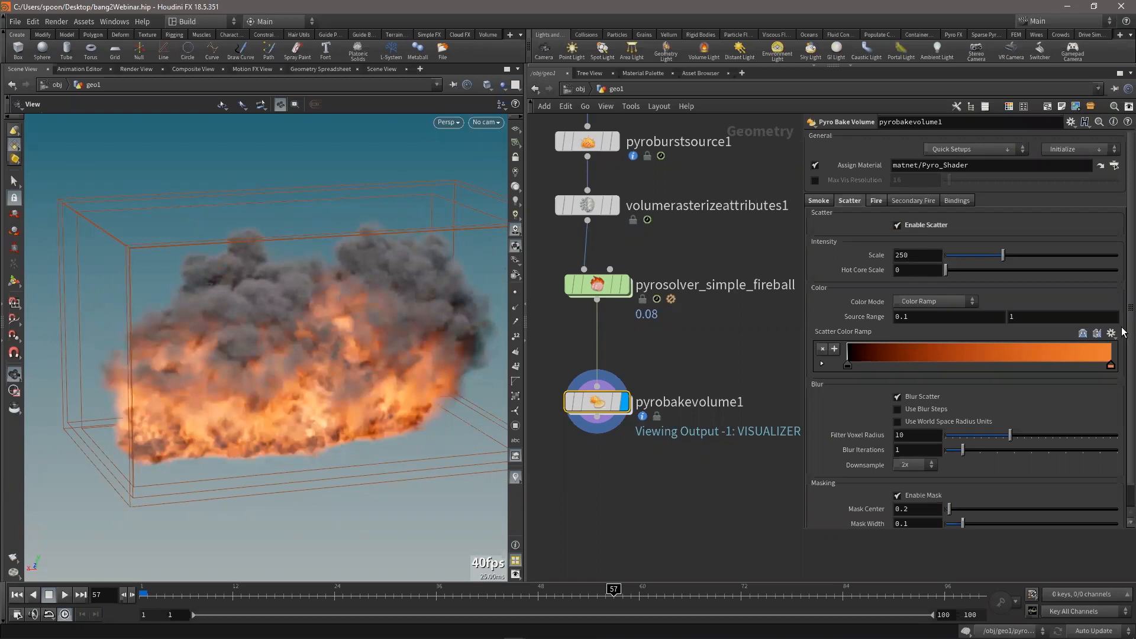
Try scatter Mask Center values of 0.1 and 0.5 and inspect how far the glow spreads
scroll(1124, 333, down, 1)
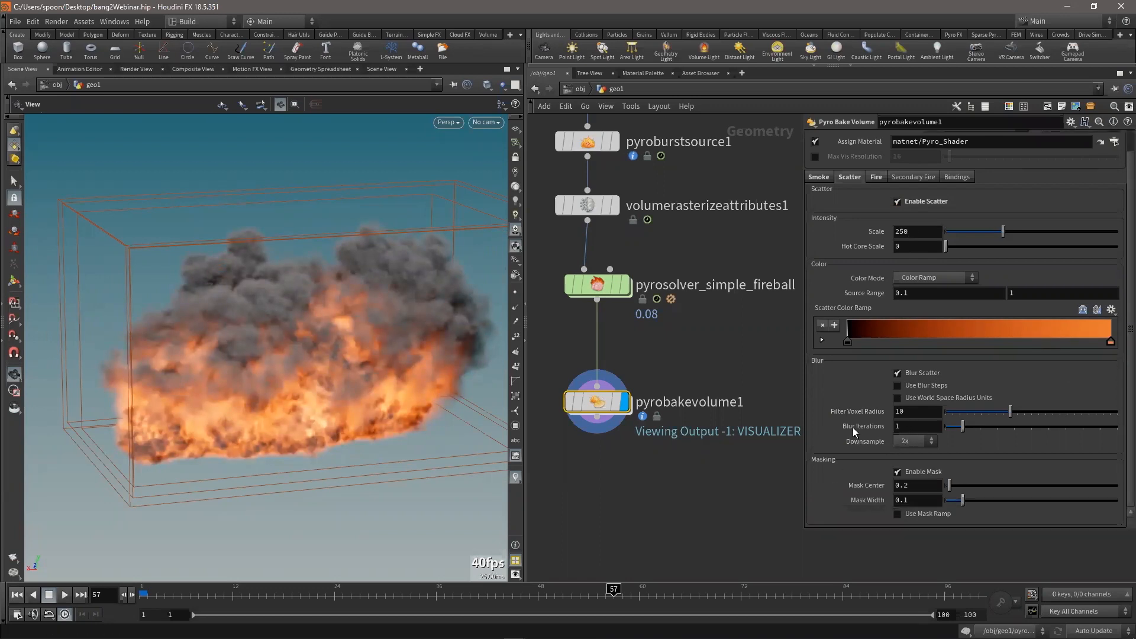
drag(309, 332, 332, 279)
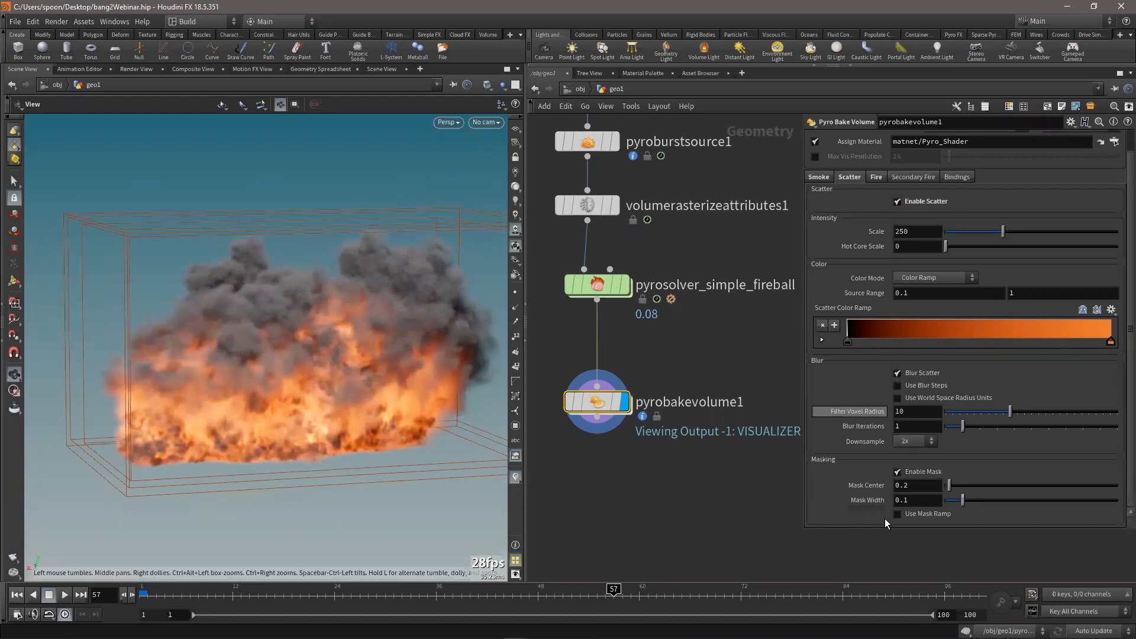
double_click(911, 487)
text(0.1)
key(Return)
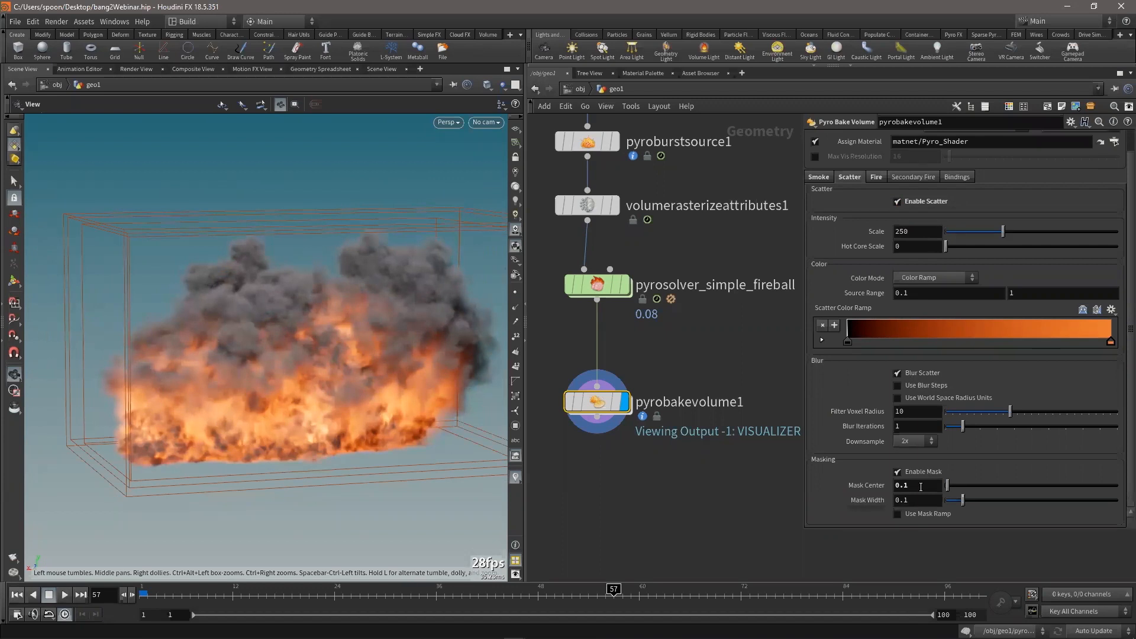
double_click(916, 486)
text(5)
key(Return)
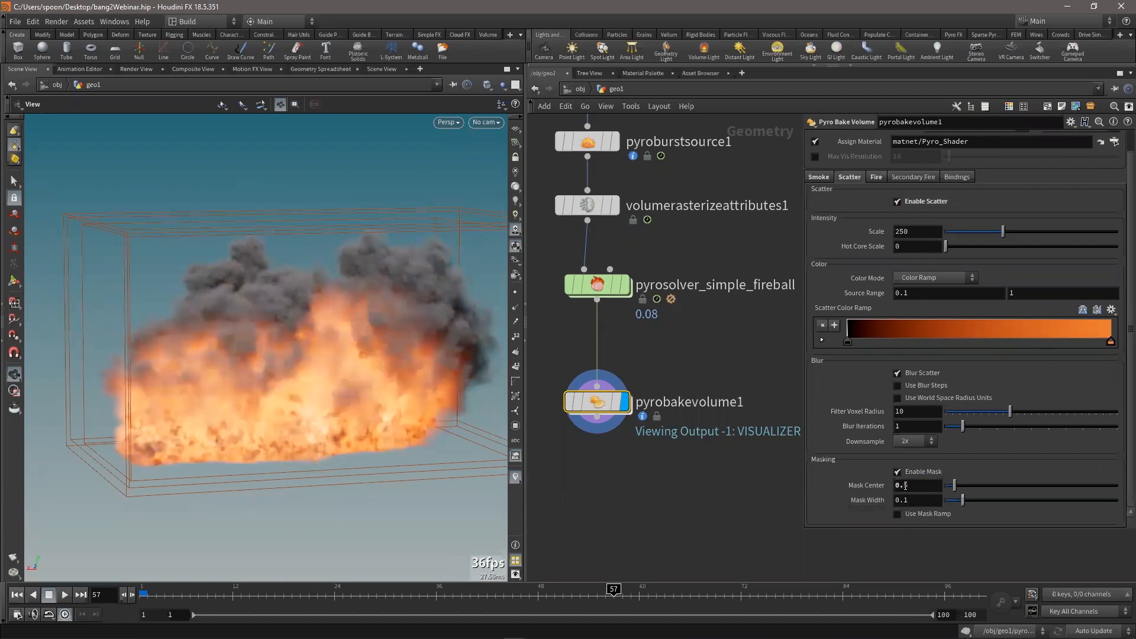
mouse_move(357, 455)
mouse_down()
mouse_move(328, 461)
mouse_move(353, 458)
mouse_up()
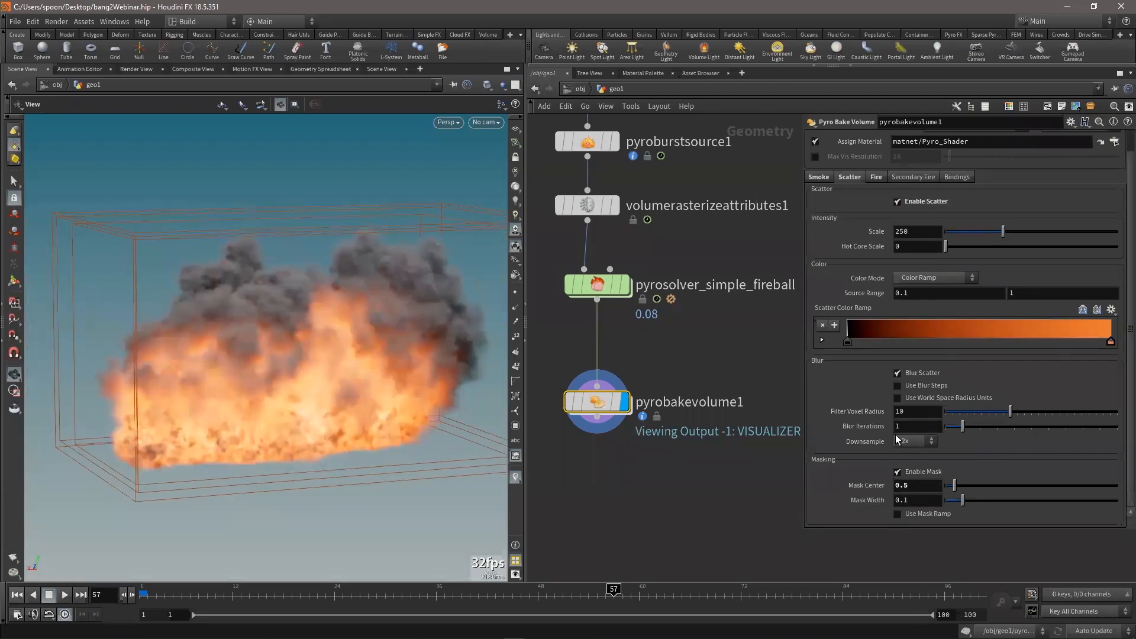
Set the scatter Mask Center to 0.15
double_click(904, 485)
text(1)
key(Return)
double_click(920, 485)
text(5)
key(Return)
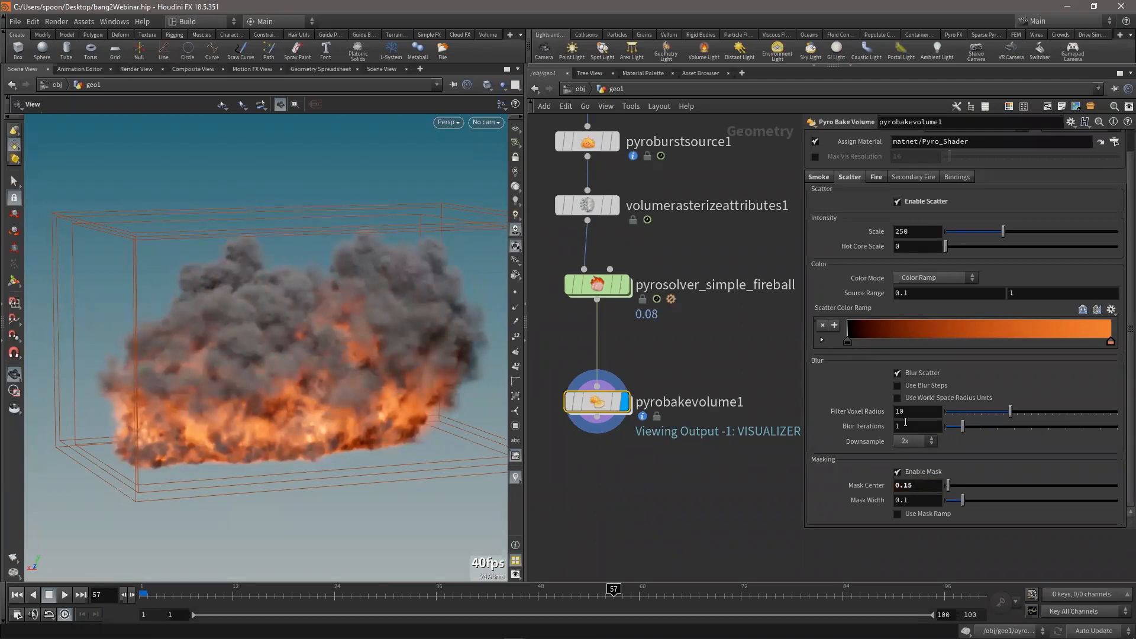
Set the smoke Density Scale to 15, and review the result along with the scatter and fire settings
click(819, 177)
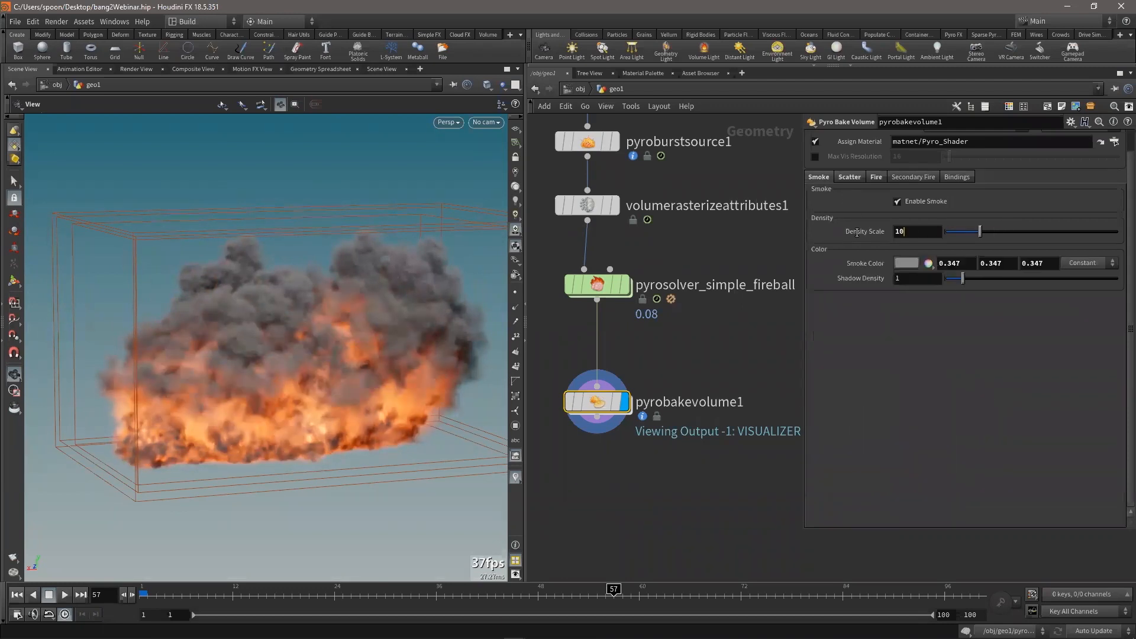
key(BackSpace)
text(5)
key(Return)
drag(264, 325, 299, 325)
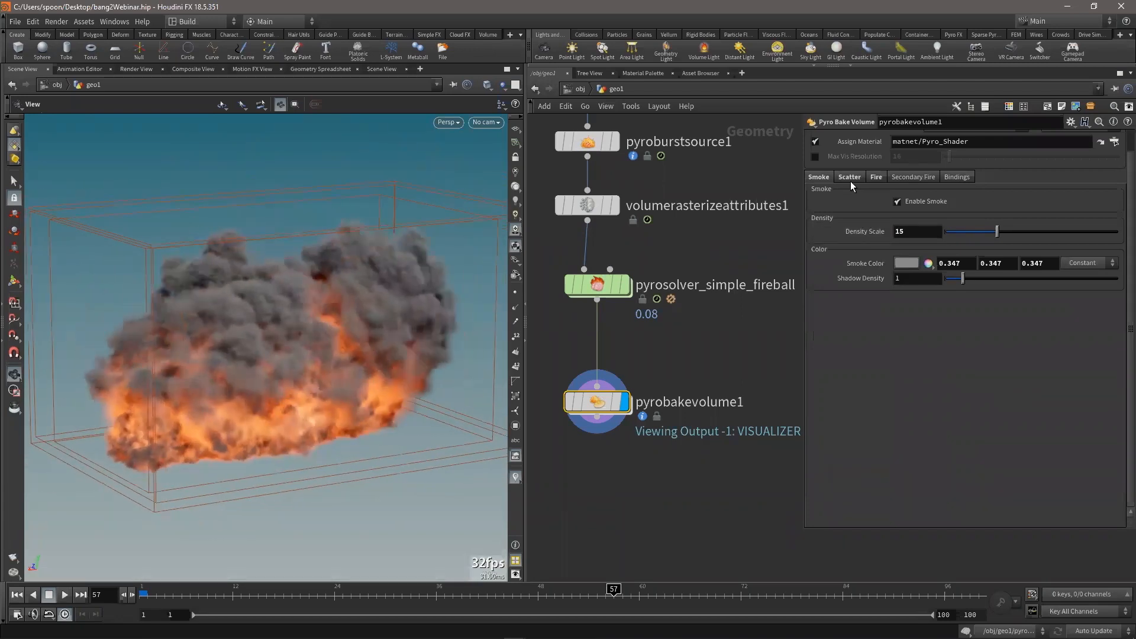
click(851, 178)
click(877, 177)
drag(233, 394, 270, 373)
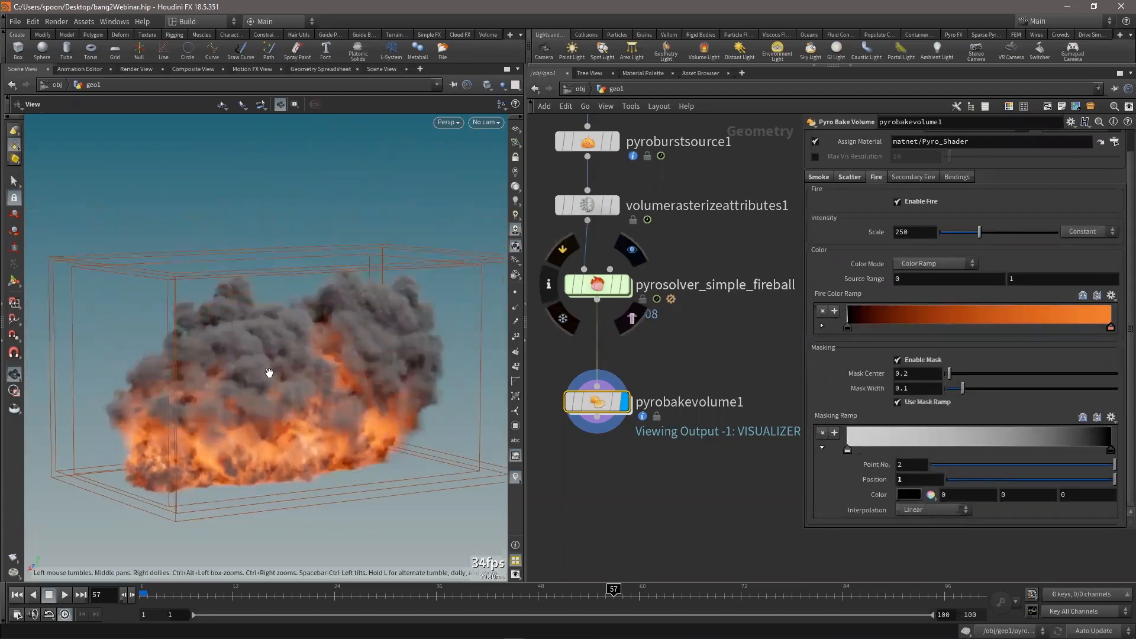
Replay the simulation from the first frame and compare the Pyro Solver display with the baked volume at frame 11
click(19, 596)
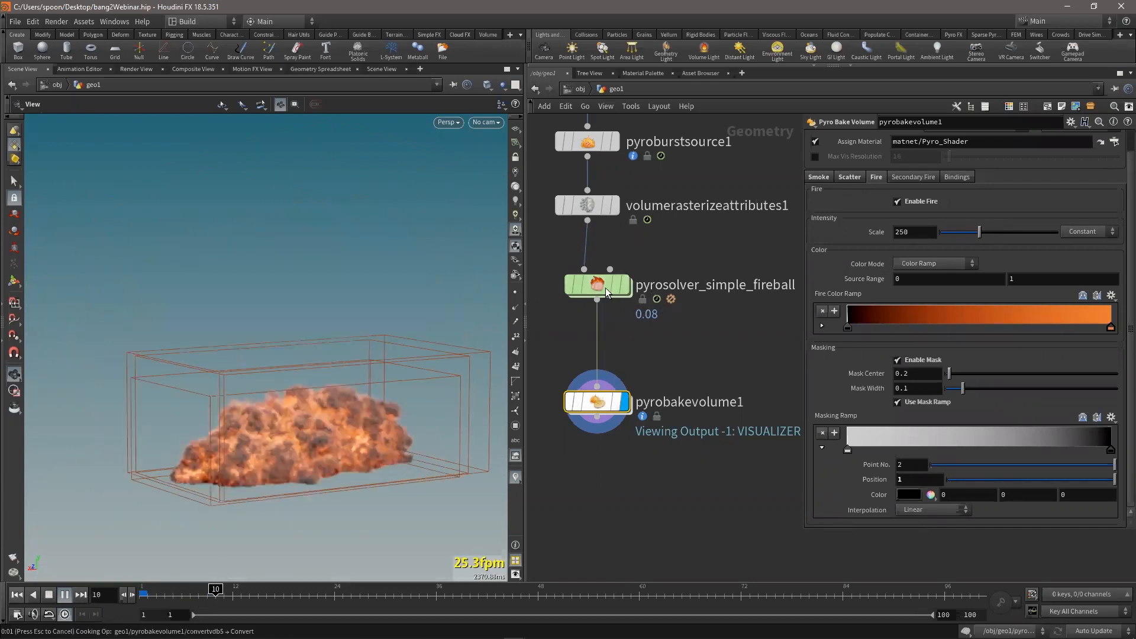
click(624, 285)
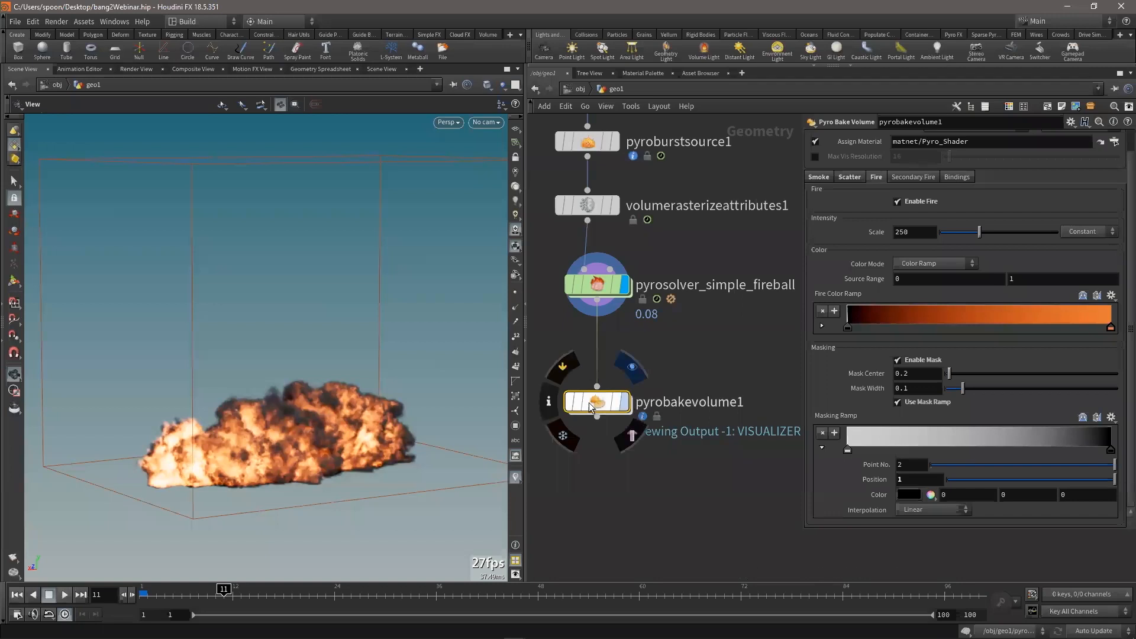
click(625, 402)
drag(267, 429, 373, 386)
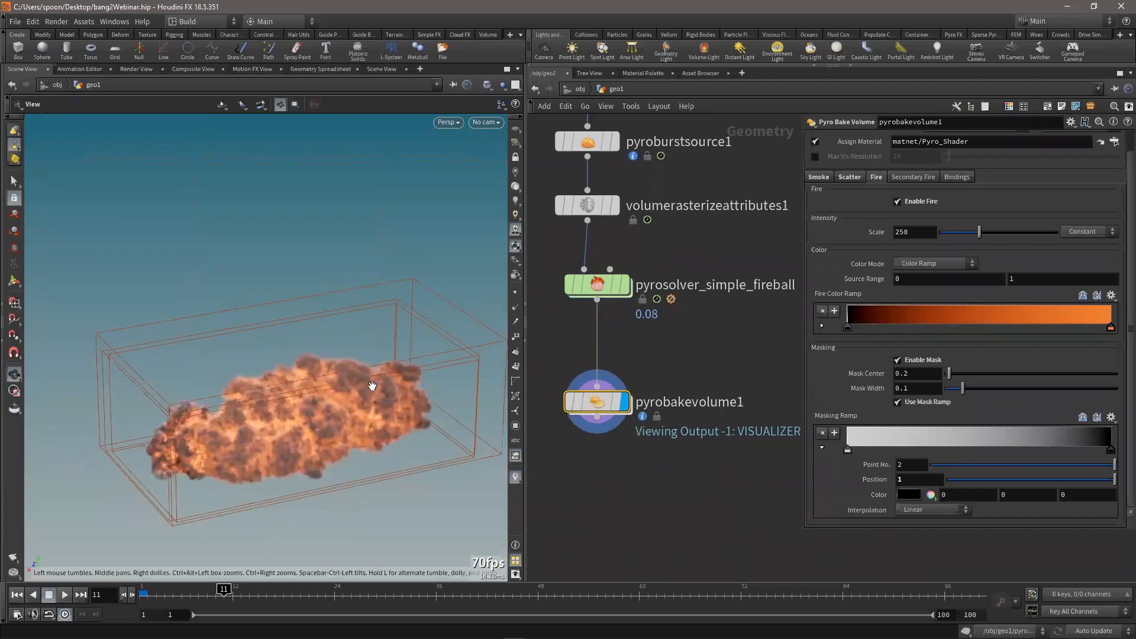
Play the solver result on to frame 17 and inspect the baked volume against it
click(624, 285)
click(64, 595)
click(49, 595)
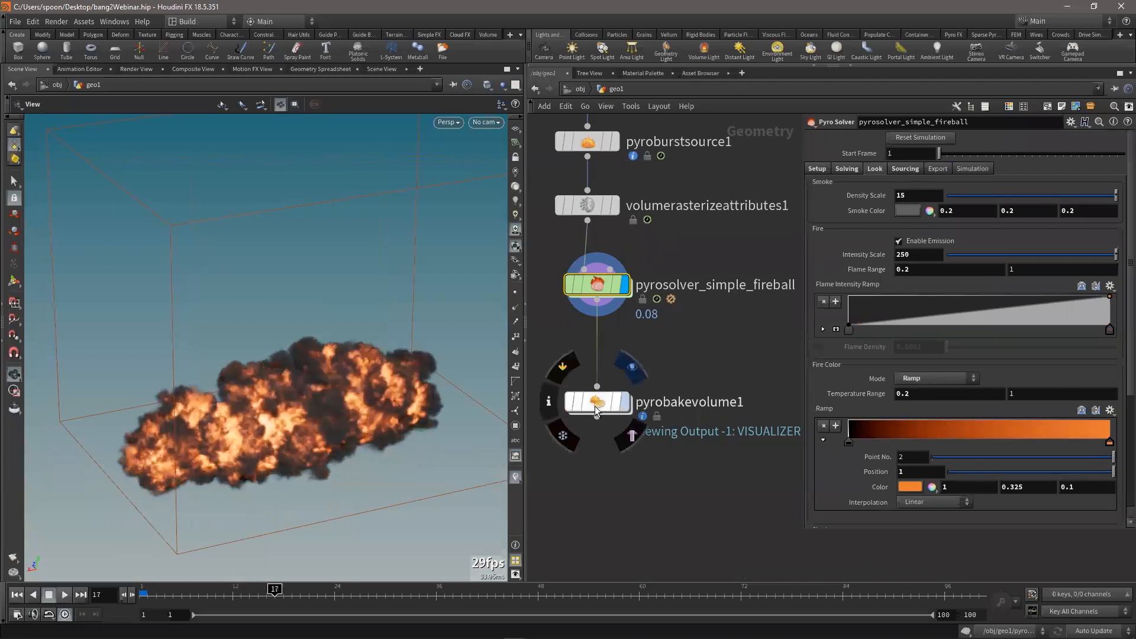
click(625, 402)
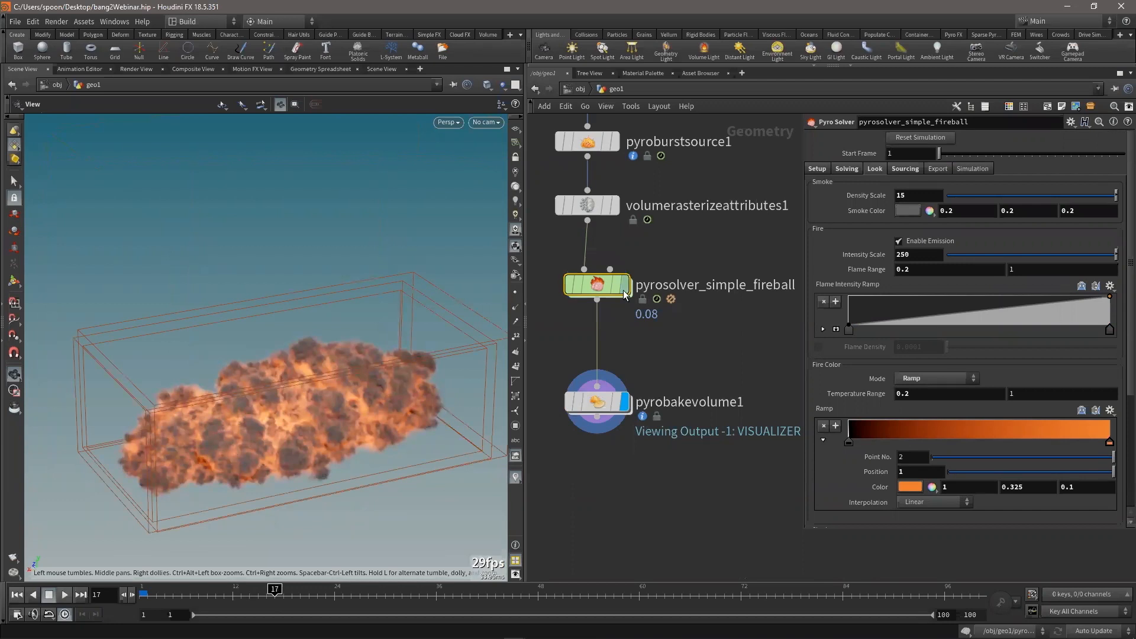
scroll(327, 467, up, 5)
scroll(320, 411, down, 3)
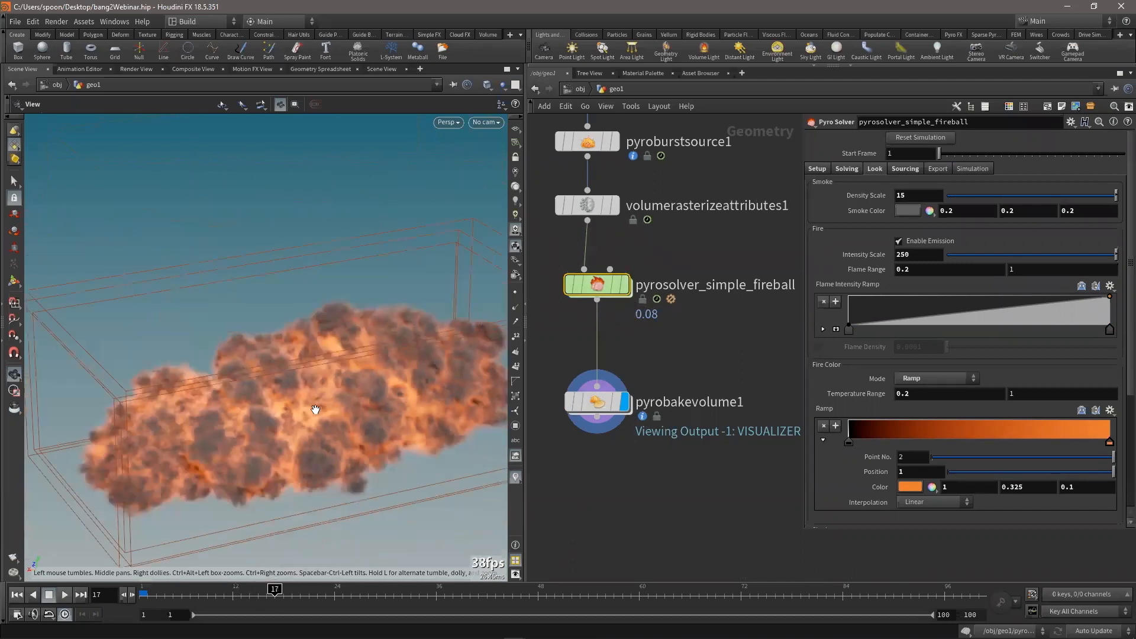
Advance the solver simulation to frame 38 and examine how the baked volume scatters light through the smoke
click(625, 285)
click(65, 596)
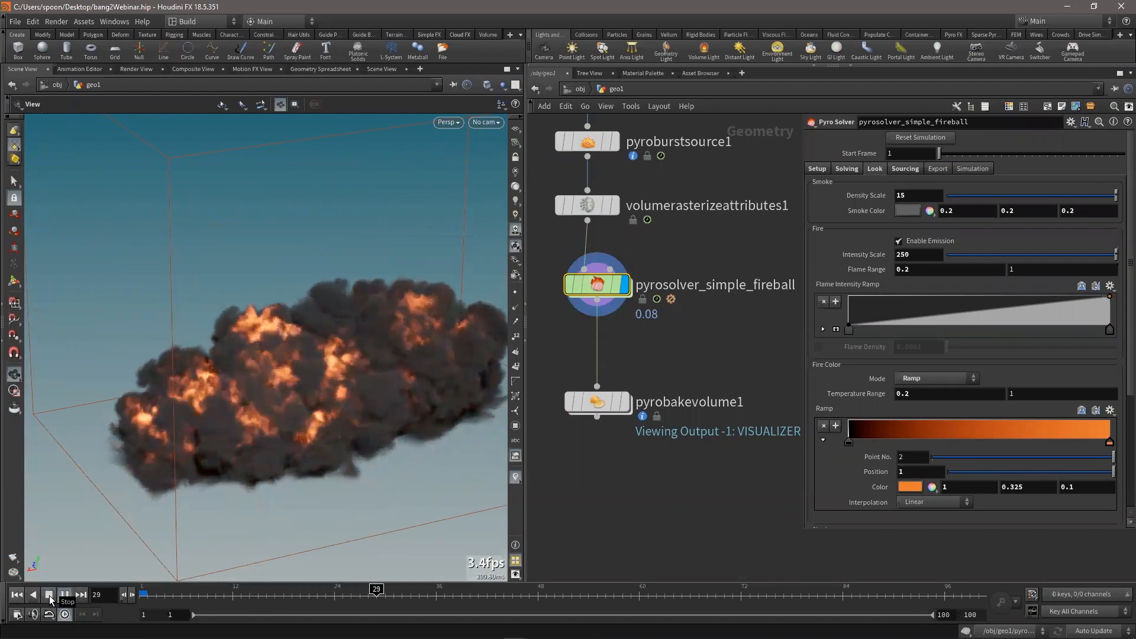
click(49, 595)
mouse_move(555, 400)
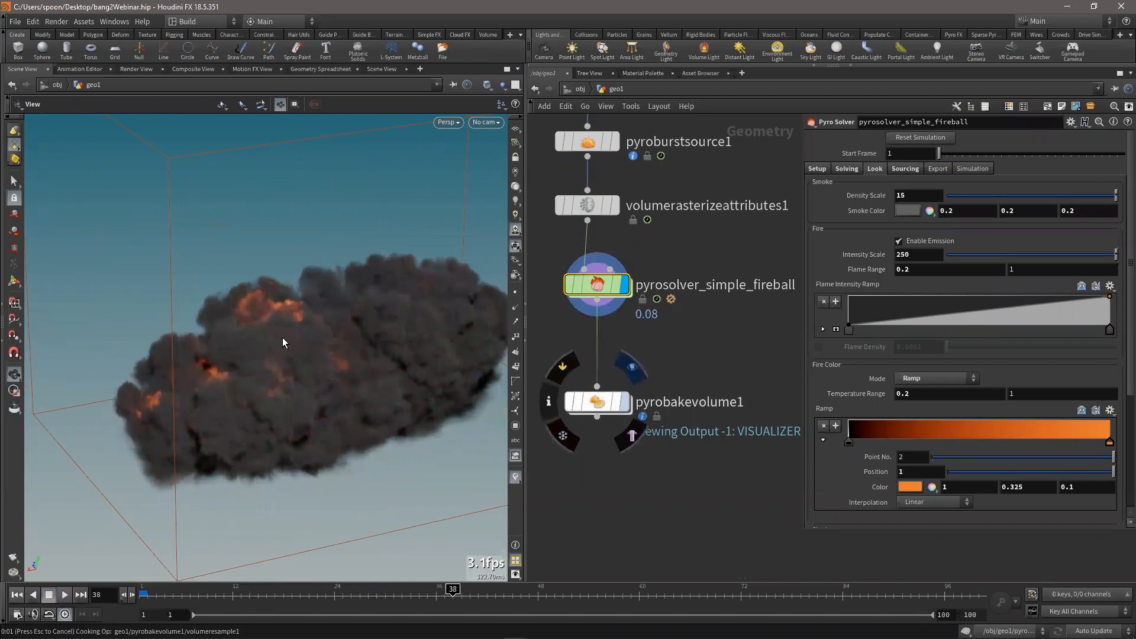
drag(261, 329, 330, 343)
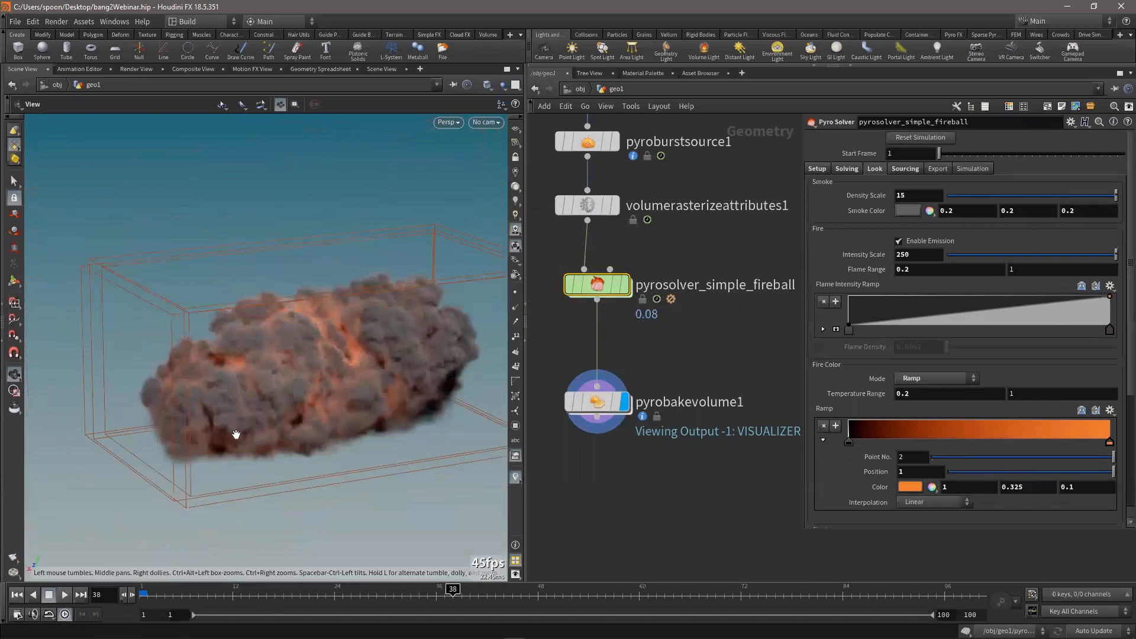
Play the solver simulation to frame 54 and inspect the baked volume's fire and smoke from several angles
click(625, 284)
click(65, 595)
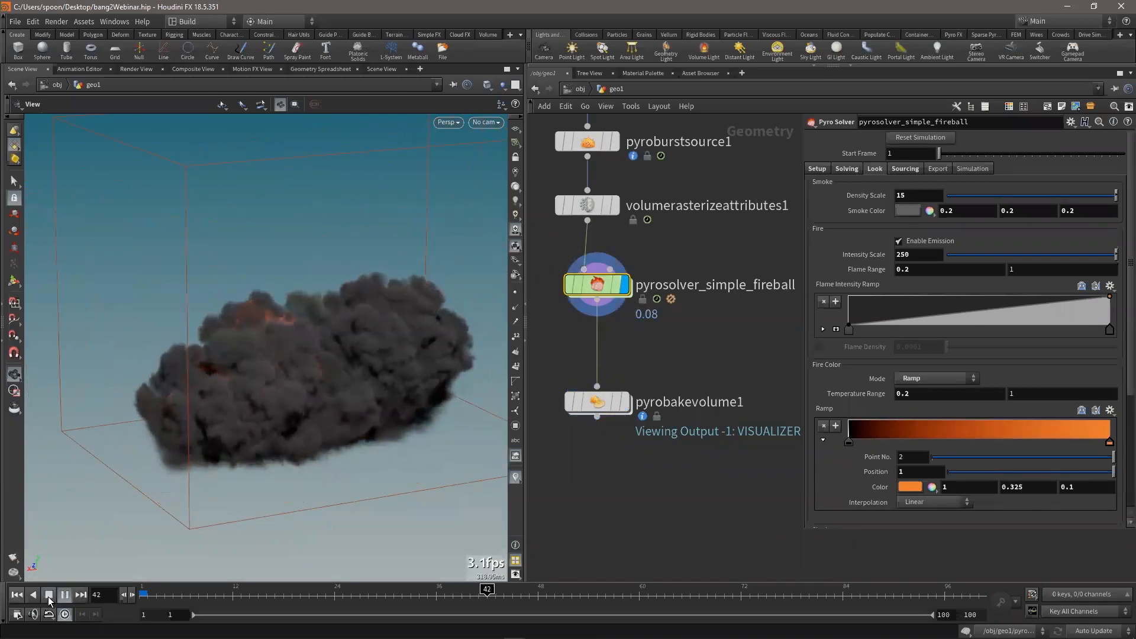
click(49, 598)
click(64, 599)
click(50, 599)
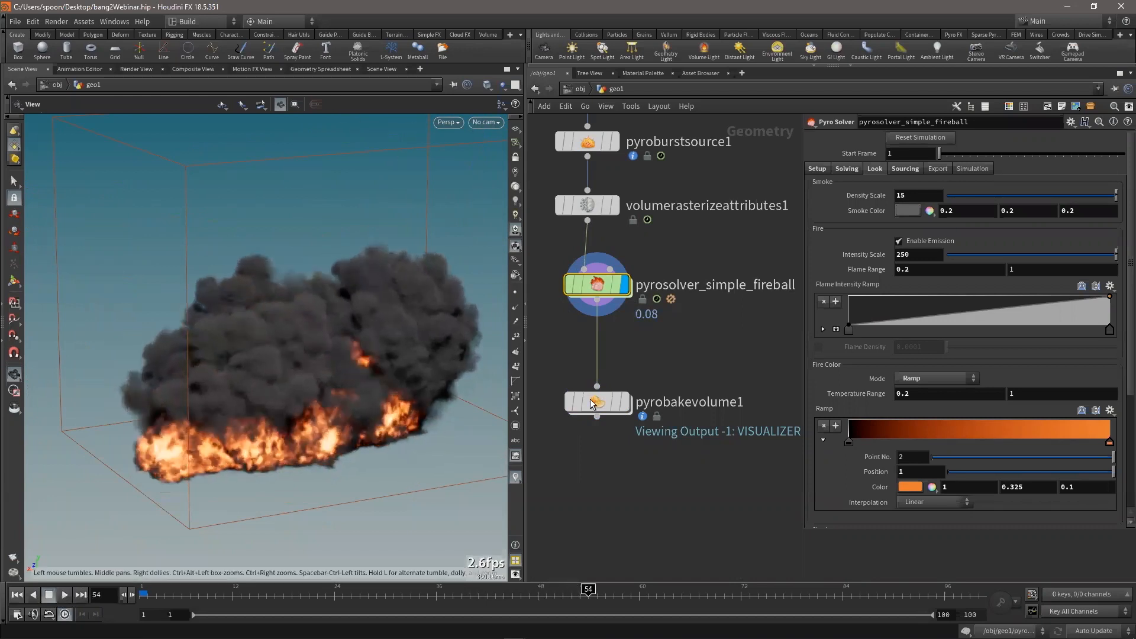
mouse_move(630, 408)
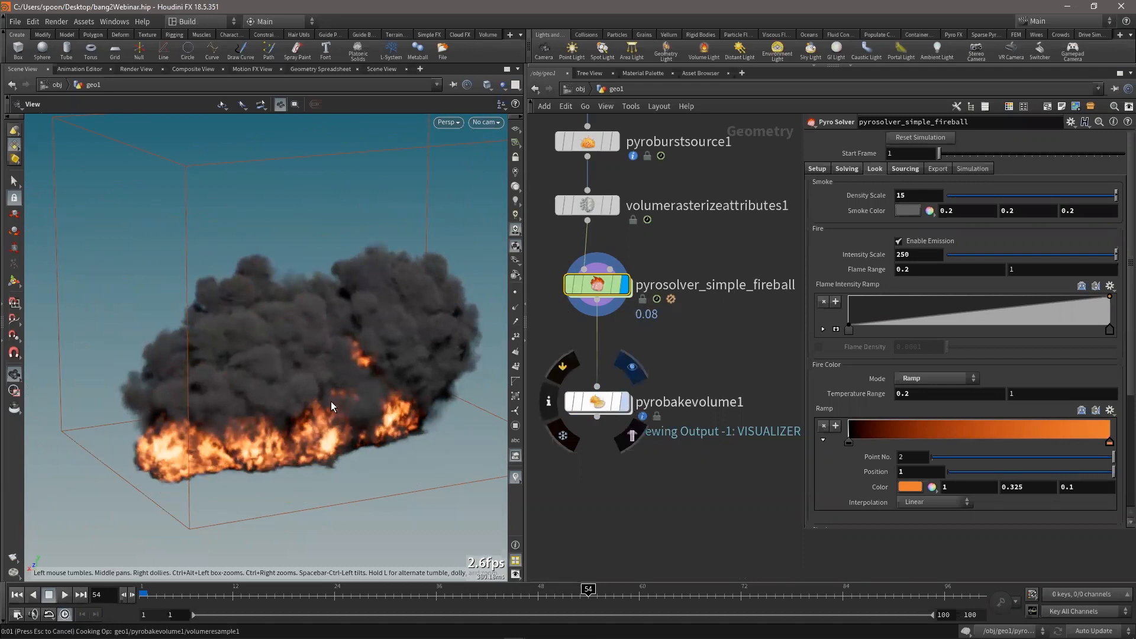
drag(262, 409, 324, 357)
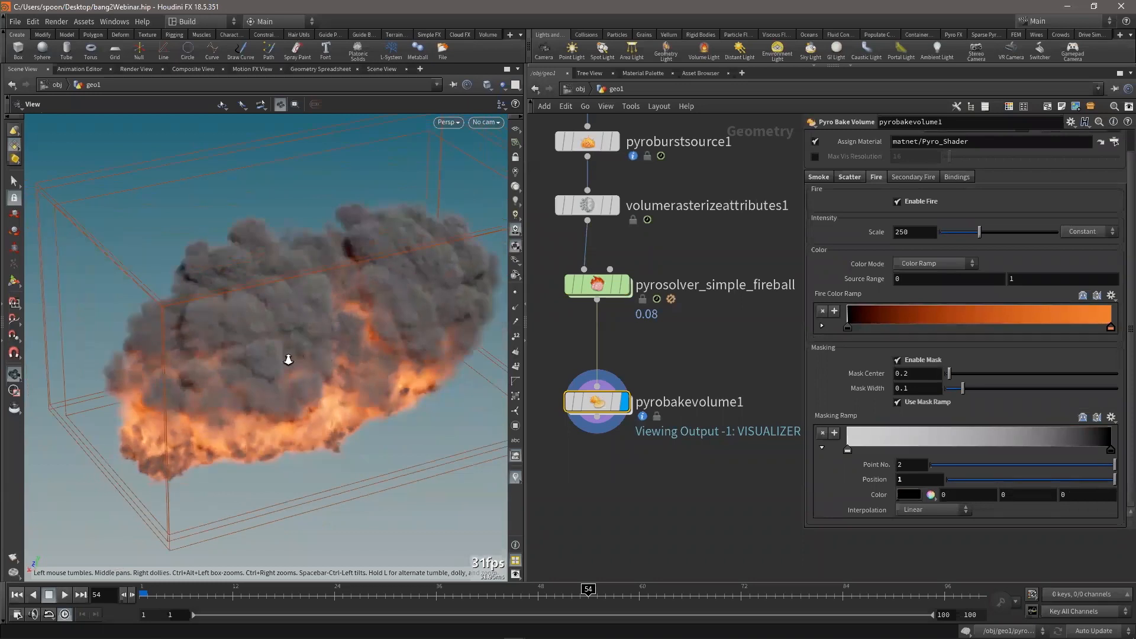
scroll(287, 358, down, 2)
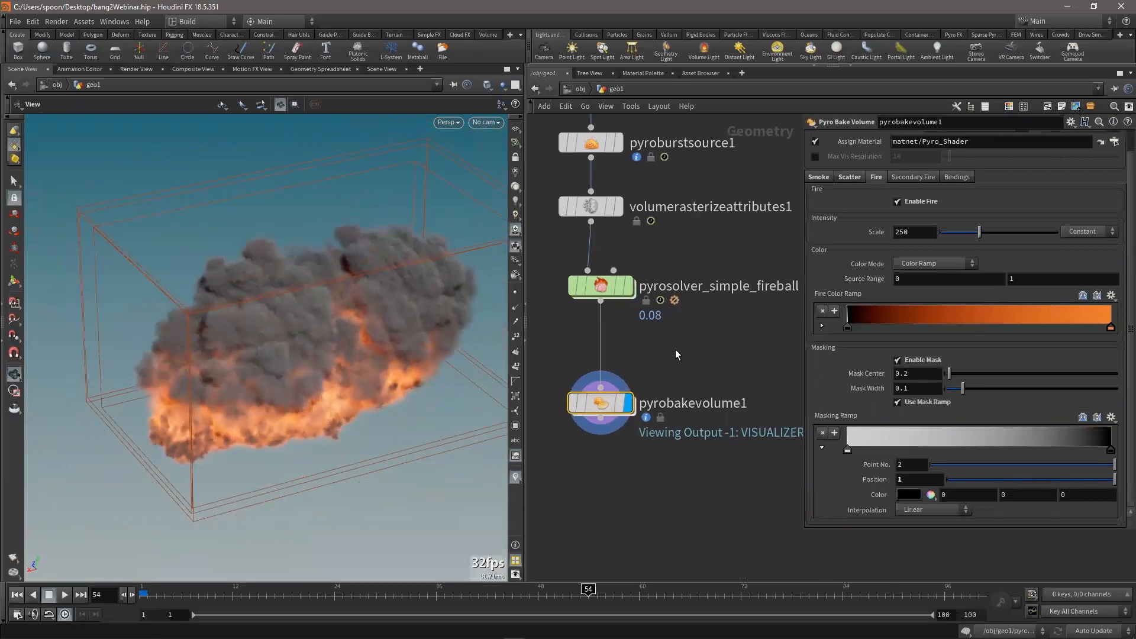
scroll(692, 353, down, 1)
Look through cam1 and create a Mantra - PBR render node from the object level
click(485, 122)
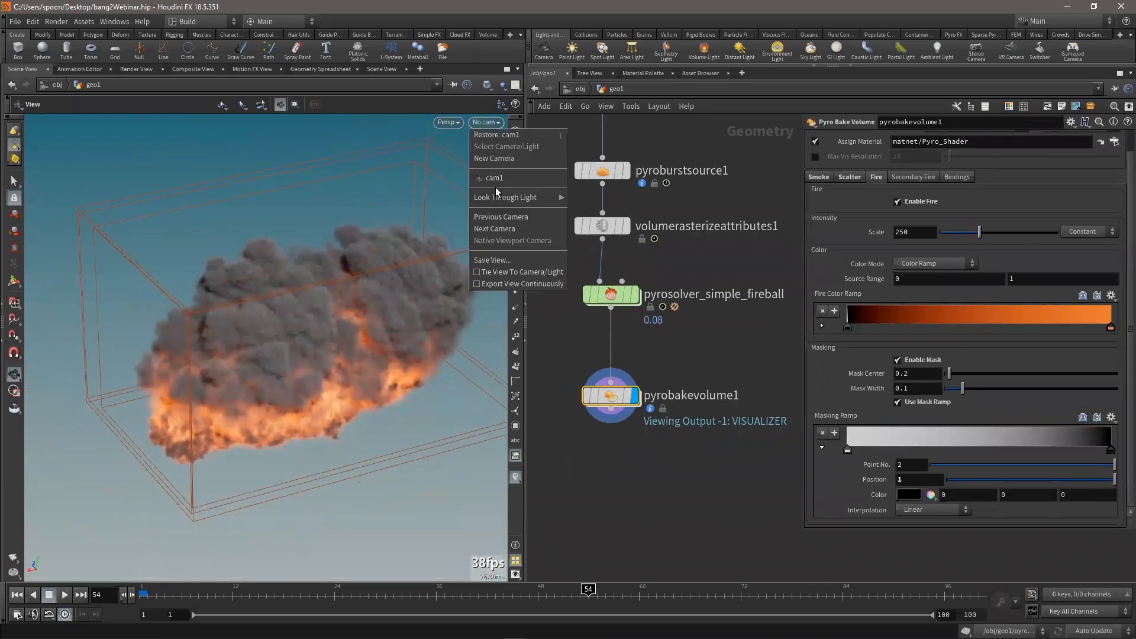
click(497, 180)
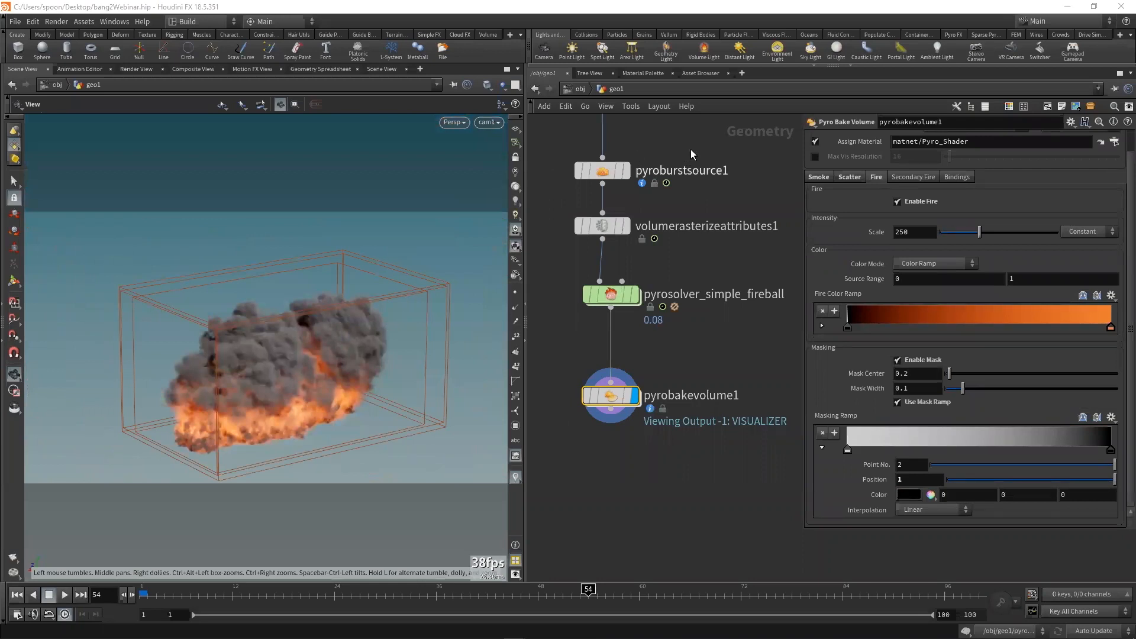
click(578, 88)
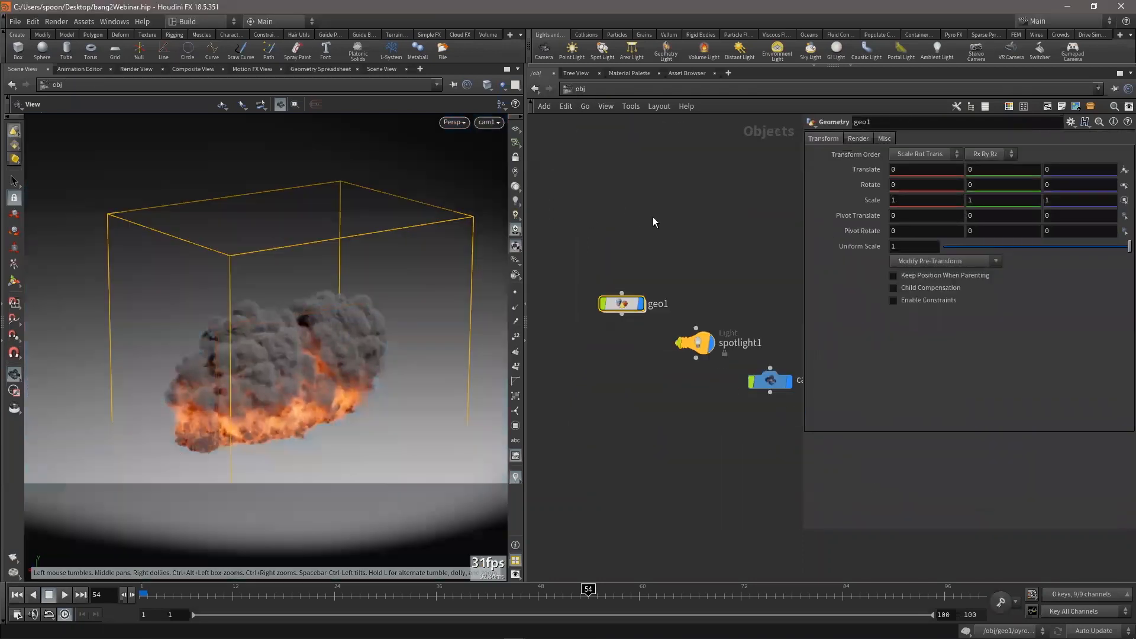
click(56, 21)
mouse_move(60, 35)
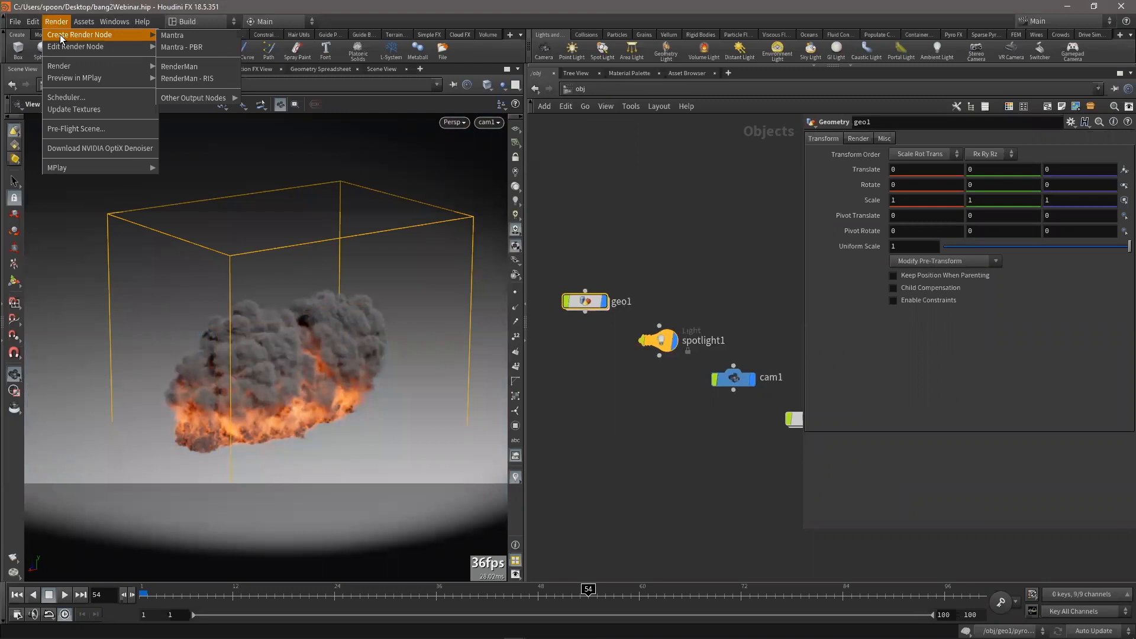
click(205, 49)
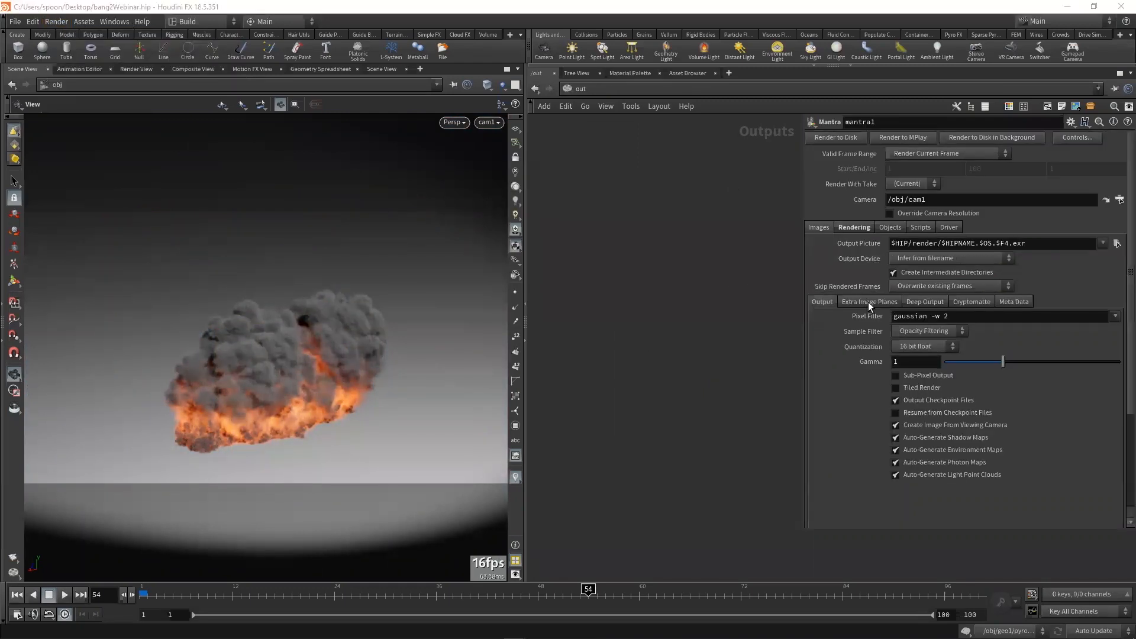
Turn off Ray Variance Antialiasing for the Mantra node and set both Pixel Samples to 2
click(861, 228)
click(931, 314)
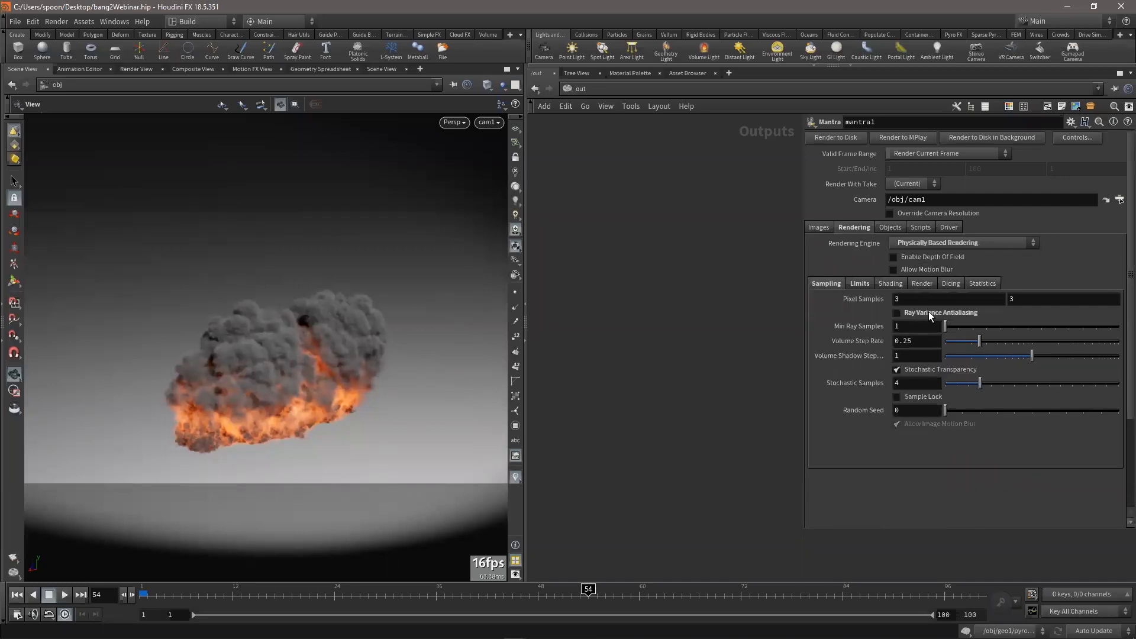
double_click(925, 301)
text(2)
key(Tab)
text(2)
key(Tab)
Set the Mantra ray limits to Reflect 2, Refract 2 and Diffuse 1
click(862, 284)
double_click(925, 300)
text(2)
key(Tab)
text(2)
key(Tab)
text(0)
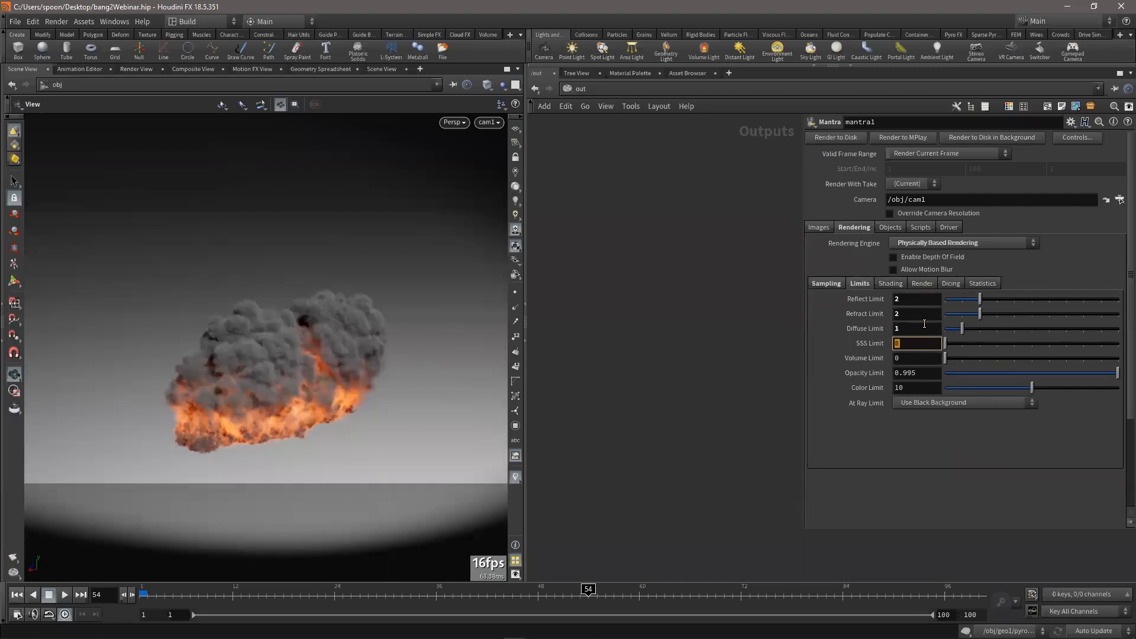
key(Return)
Override the camera resolution at half resolution and render frame 54 with mantra1 in the Render View
click(821, 228)
click(890, 213)
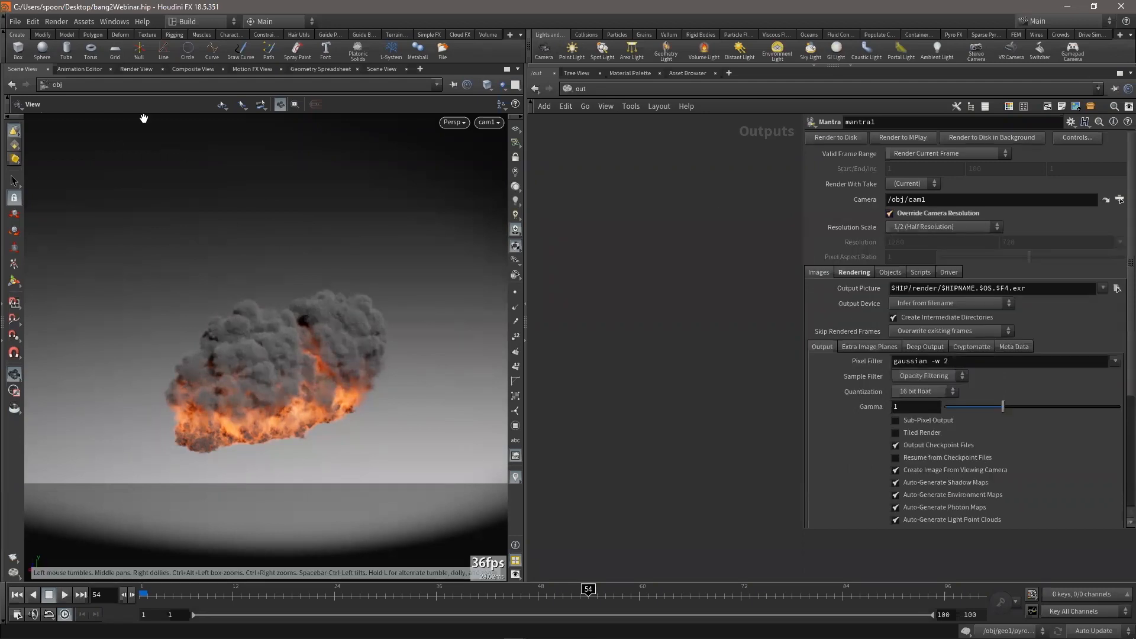
click(132, 69)
click(325, 87)
click(307, 98)
click(399, 563)
click(37, 85)
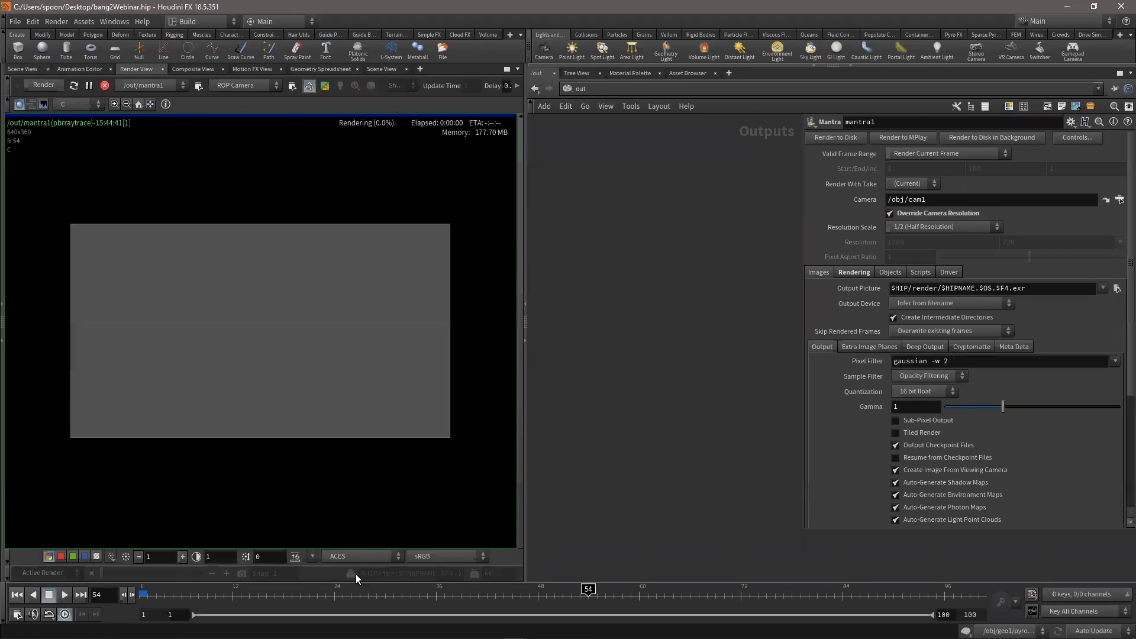
click(360, 557)
click(370, 556)
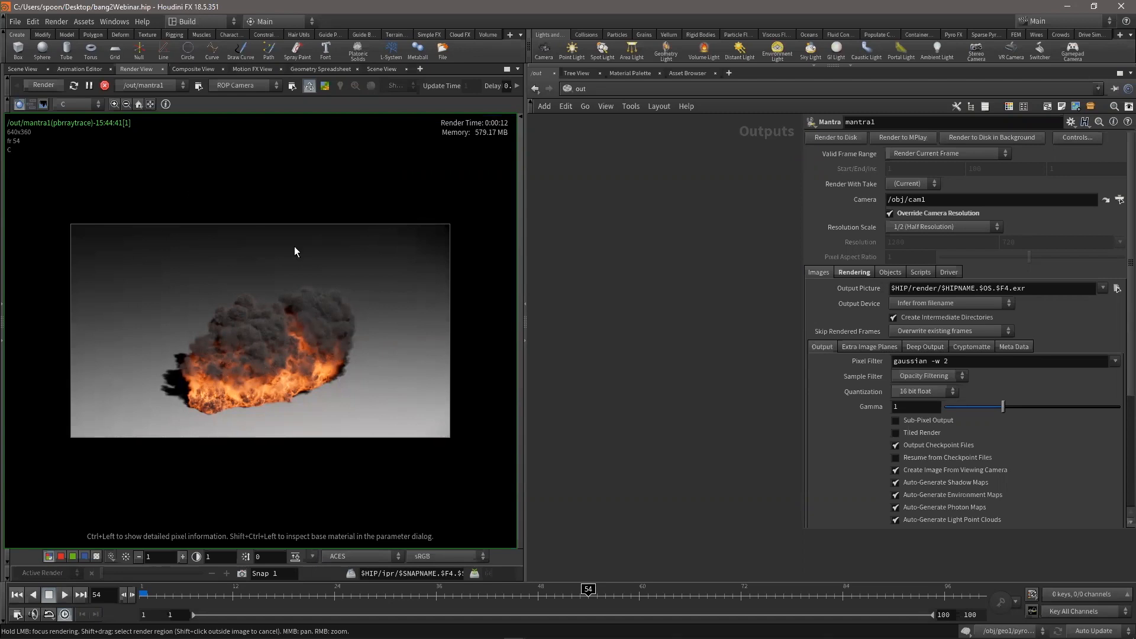
Raise the Mantra Resolution Scale to 2/3 (Two Thirds Resolution) and widen the Render View
click(929, 226)
click(940, 294)
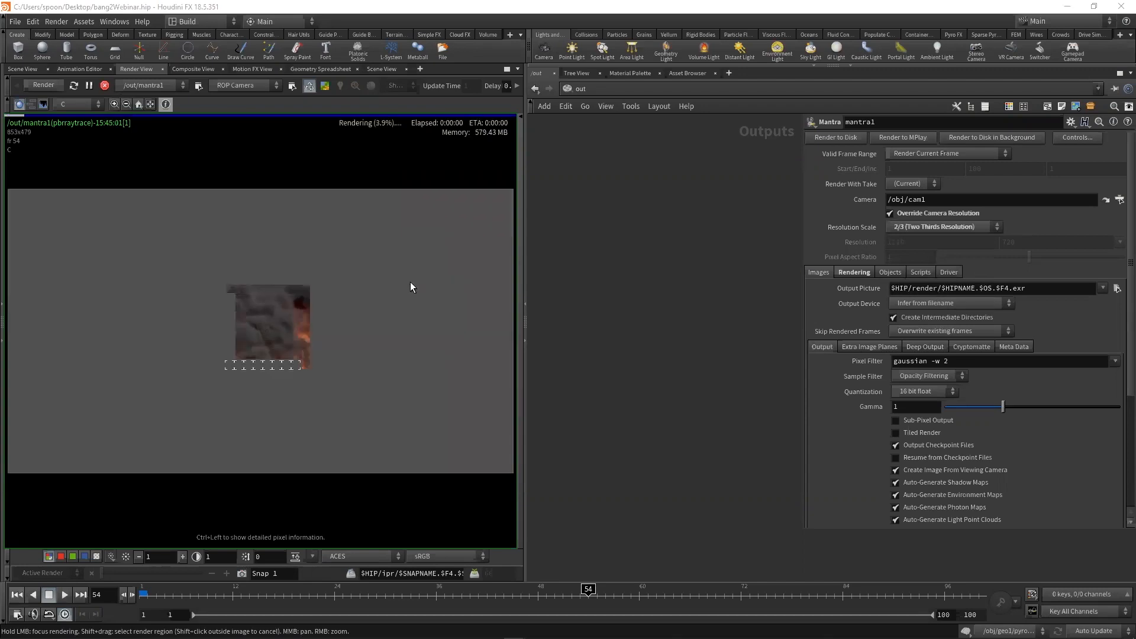
drag(526, 236, 619, 236)
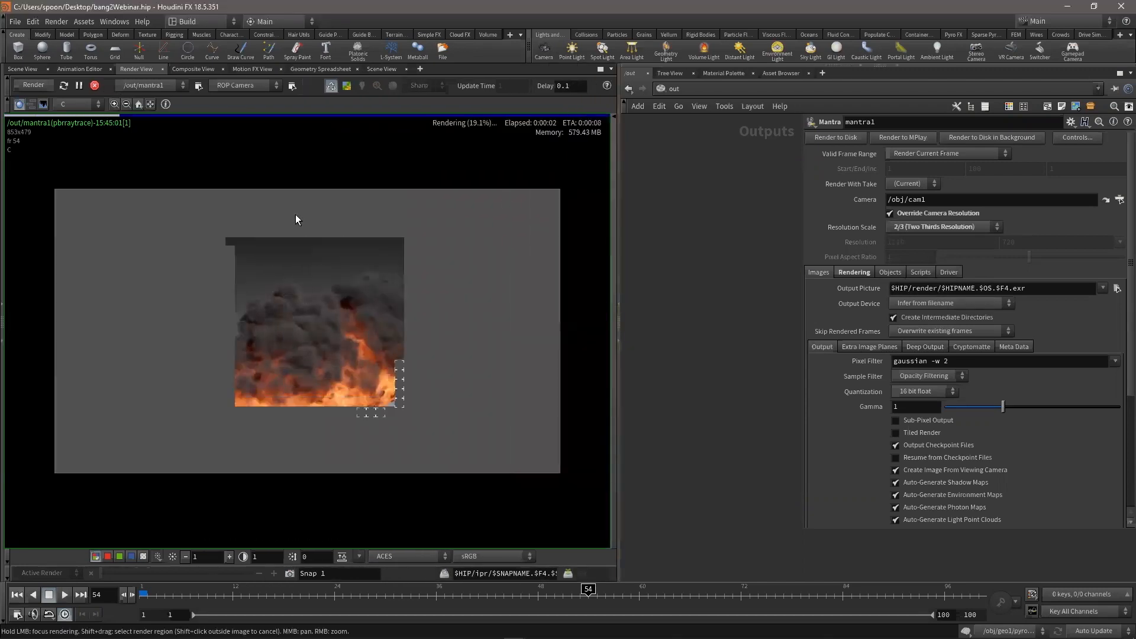
Test the fireball render with a Diffuse Limit of 1, and reset the Diffuse Limit to its default of 0
click(854, 273)
click(919, 373)
text(1)
key(Return)
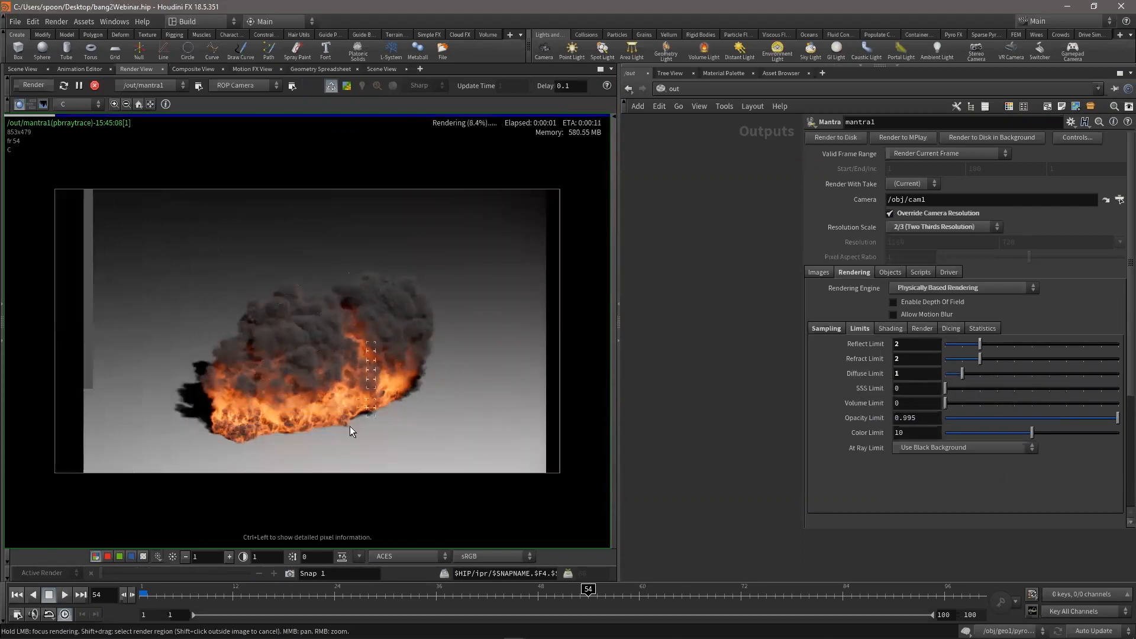
mouse_move(218, 453)
mouse_down()
mouse_move(158, 445)
mouse_move(478, 397)
mouse_move(381, 418)
mouse_move(385, 336)
mouse_up()
click(371, 353)
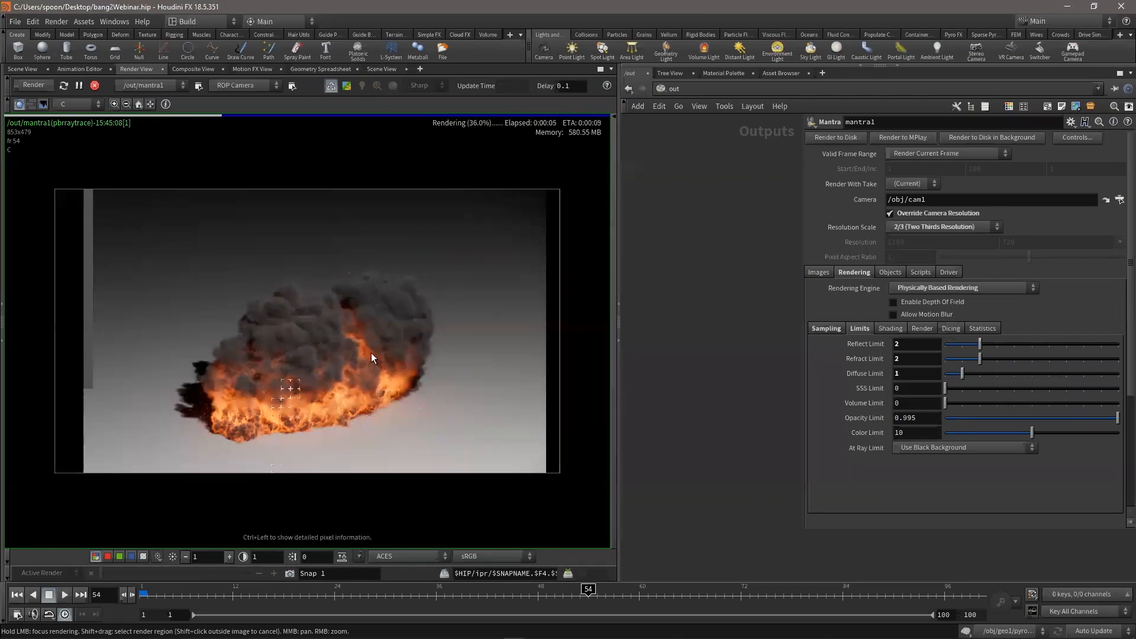
ctrl+middle_click(858, 376)
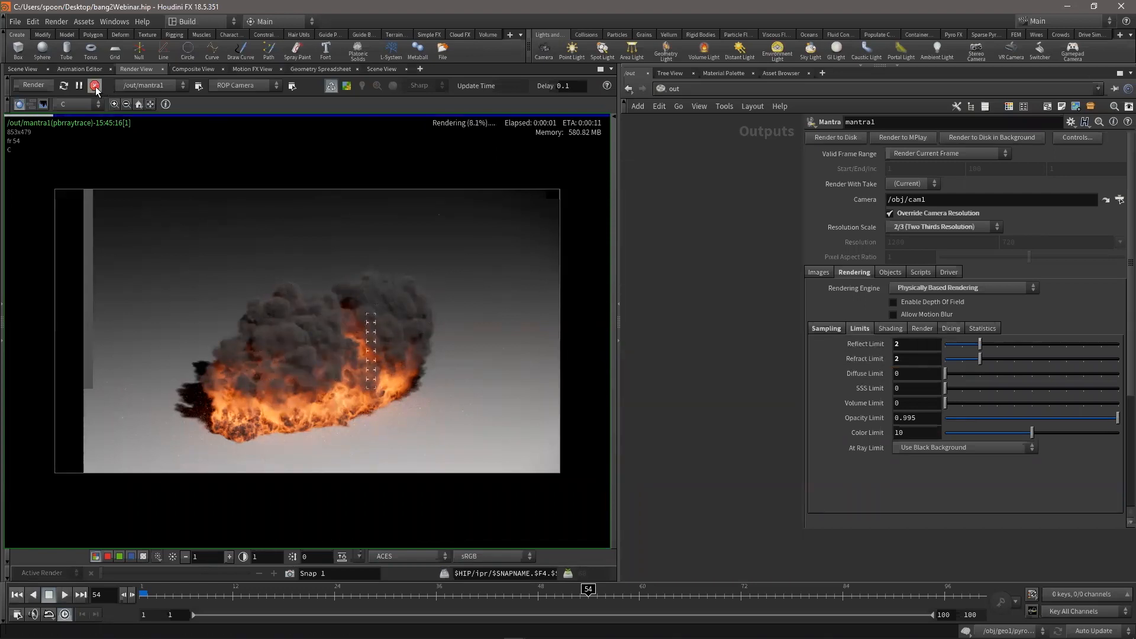
Return to the obj network and disable the spotlight1 light
click(24, 69)
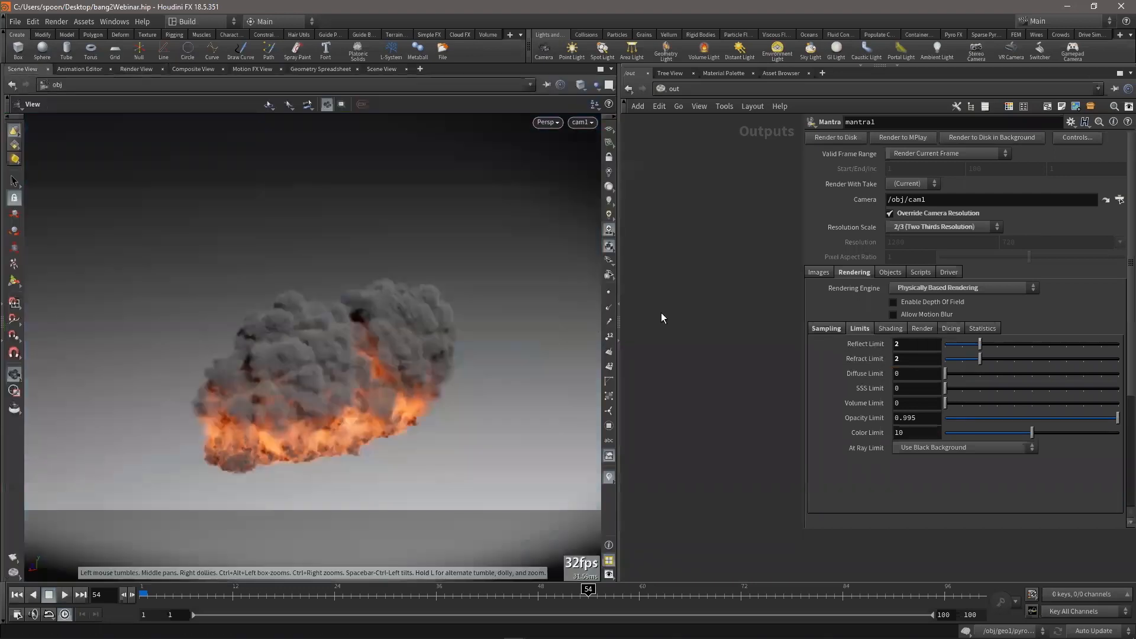
scroll(716, 318, down, 5)
middle_drag(716, 327, 648, 342)
click(673, 89)
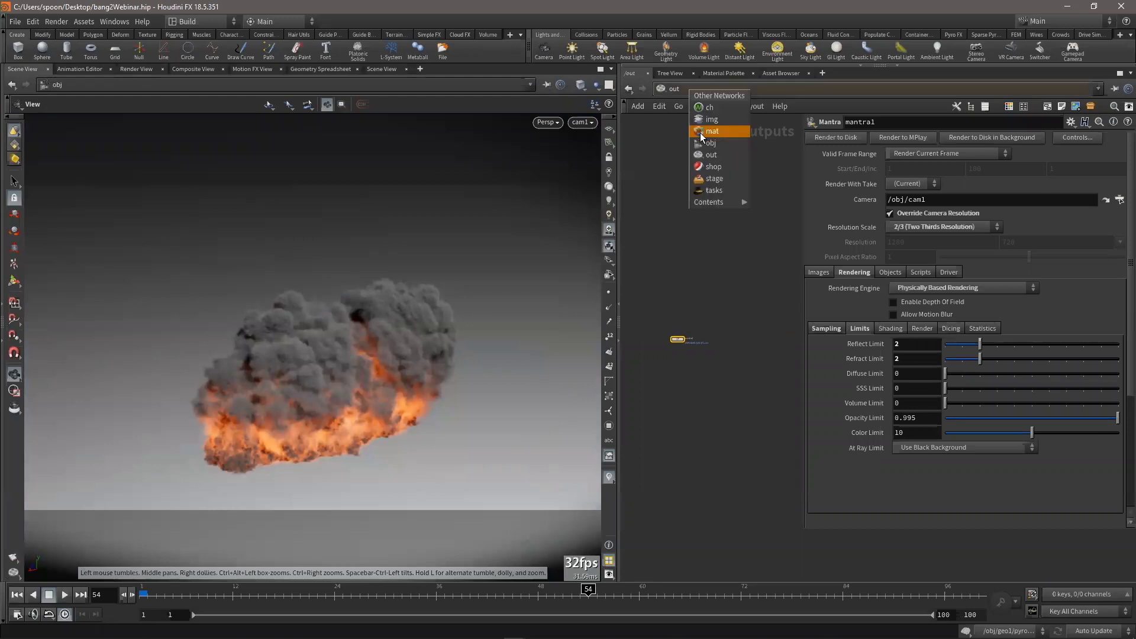
click(716, 146)
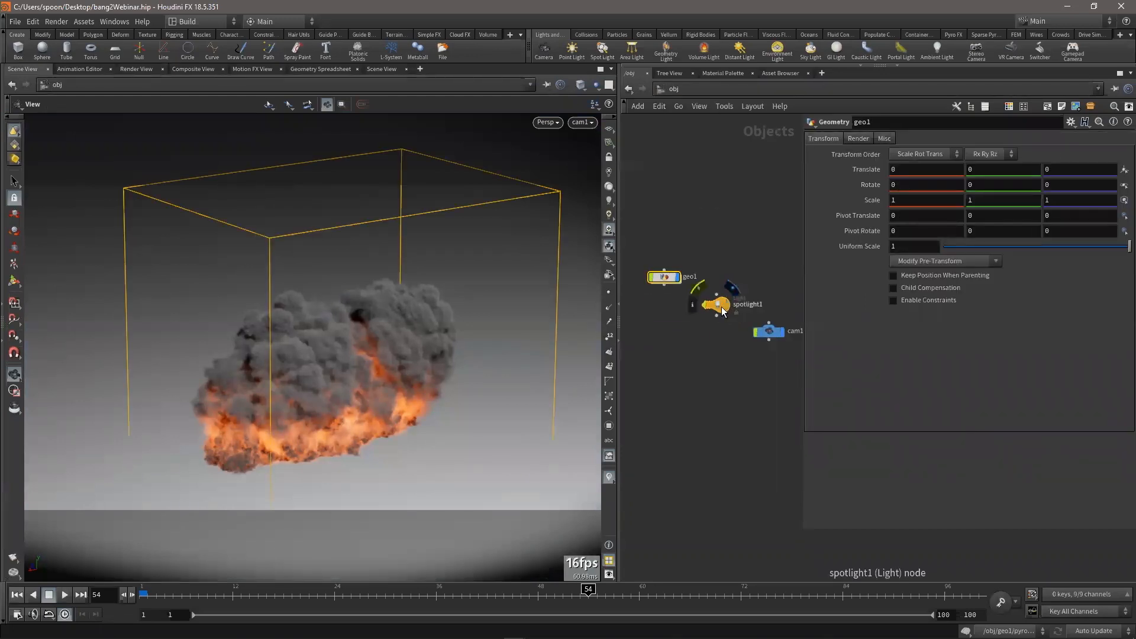
click(723, 307)
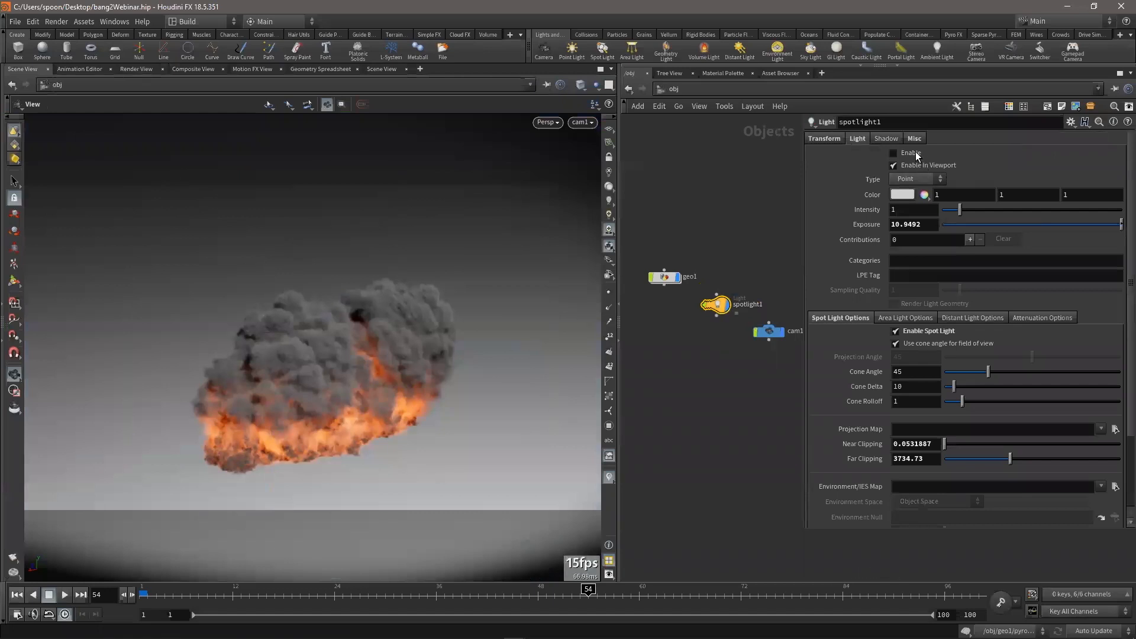
click(915, 152)
Render the shot again in the Render View with only the fireball's own light
click(136, 68)
click(33, 84)
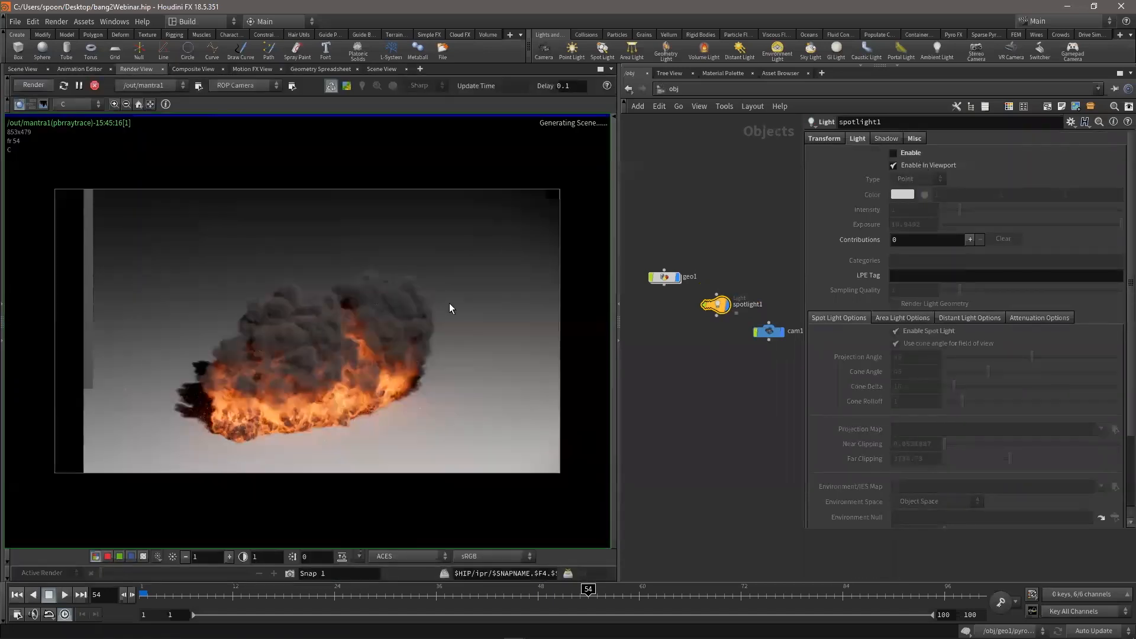
middle_drag(719, 374, 700, 377)
scroll(701, 302, down, 1)
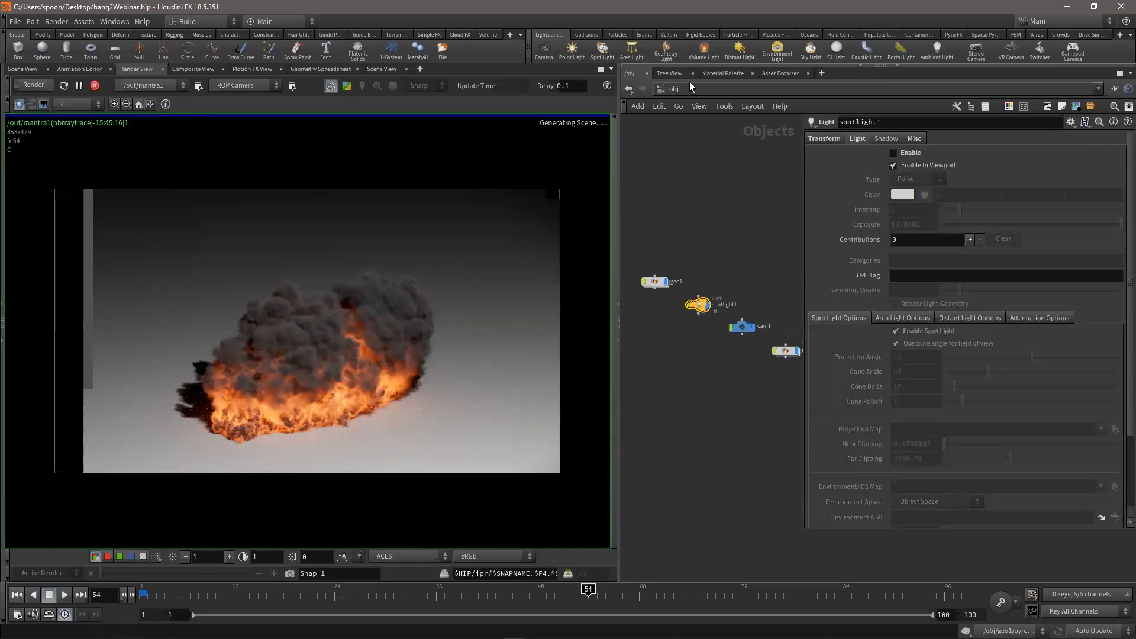
Open the mantra1 node in the out network and focus the running render on areas of the fireball
click(690, 84)
click(715, 152)
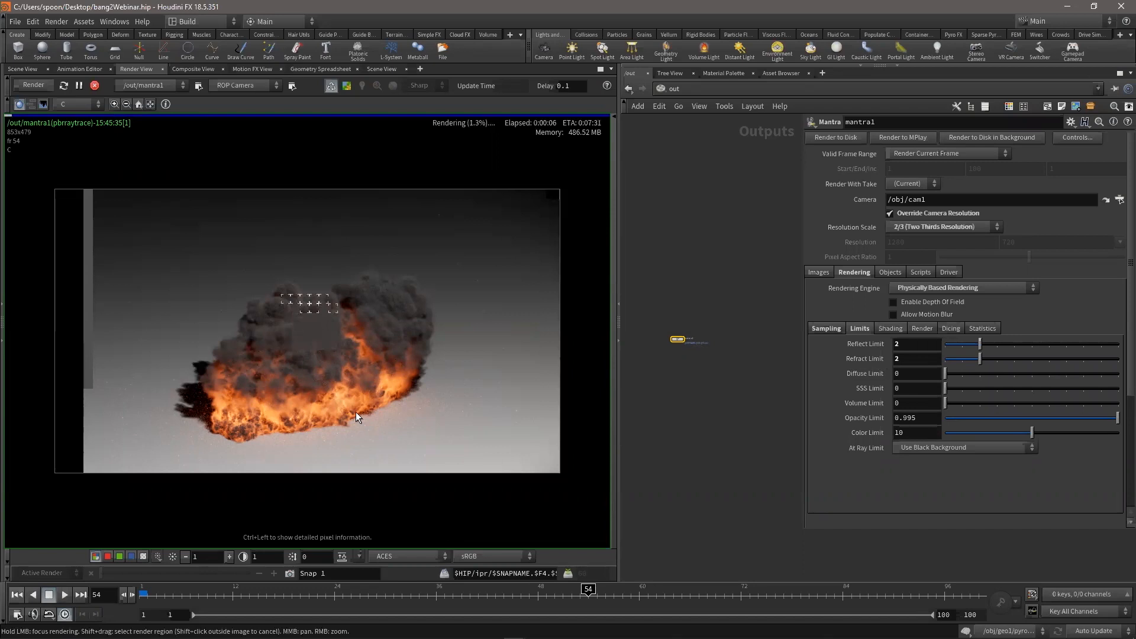
click(412, 403)
mouse_move(426, 404)
mouse_down()
mouse_move(453, 296)
mouse_move(264, 302)
mouse_up()
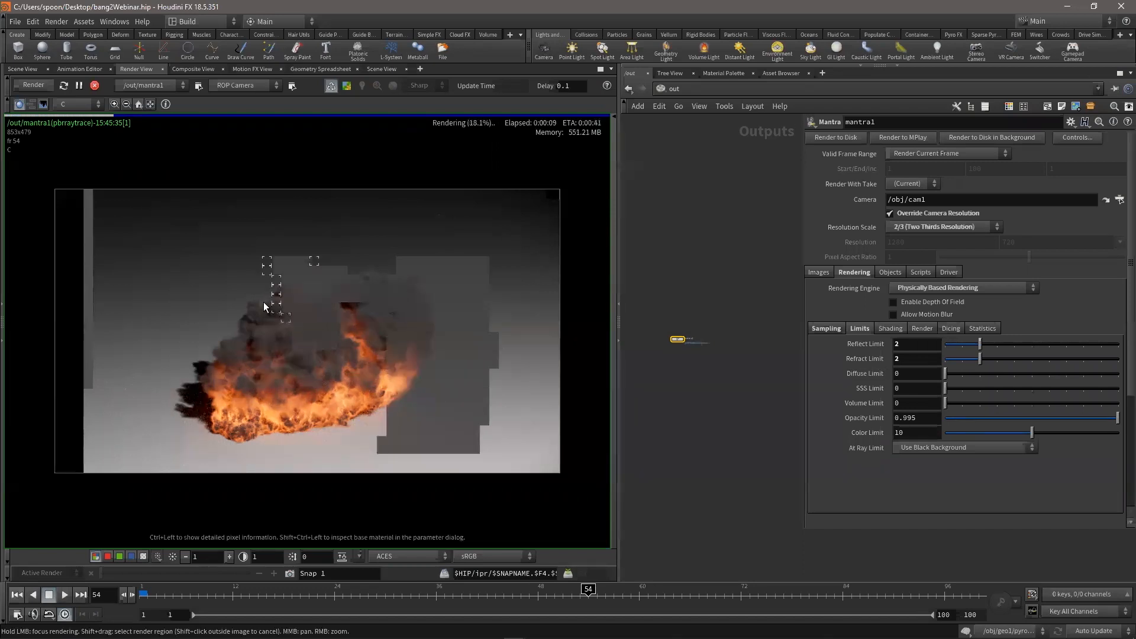
Disable Headlight Creation in the mantra1 object settings so that no default light illuminates the shot
click(921, 328)
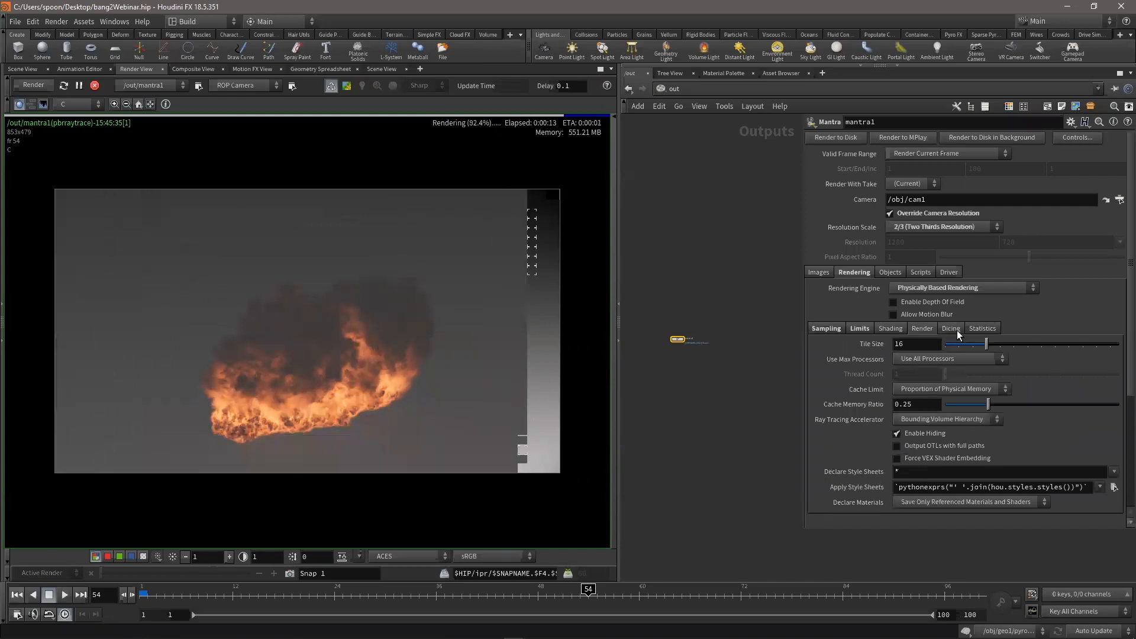
click(977, 328)
click(947, 327)
click(892, 272)
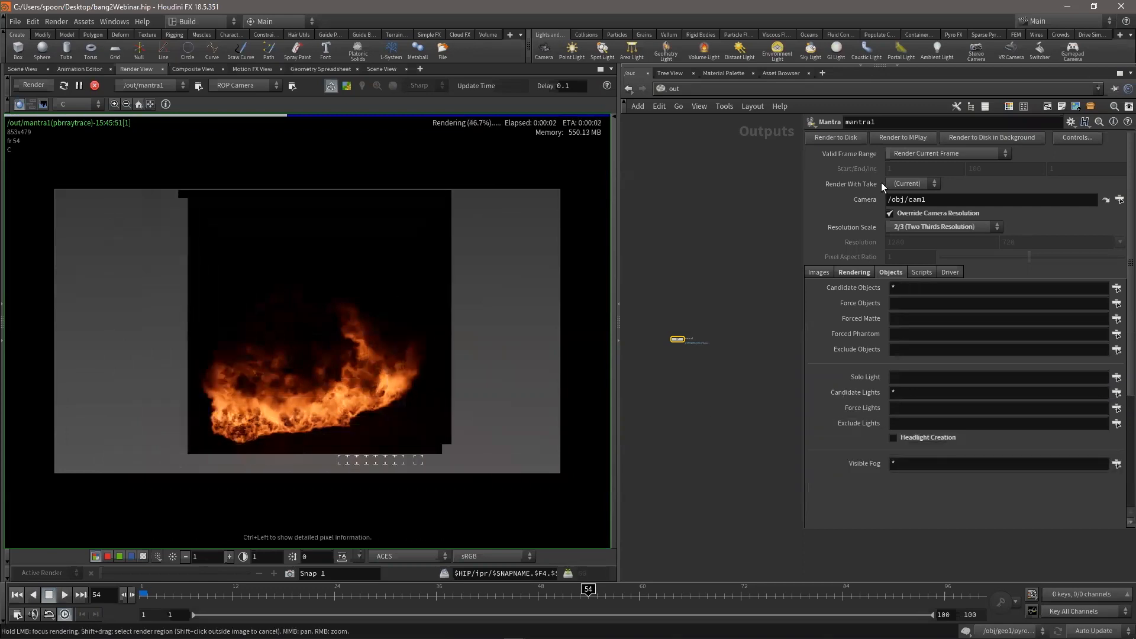
click(822, 272)
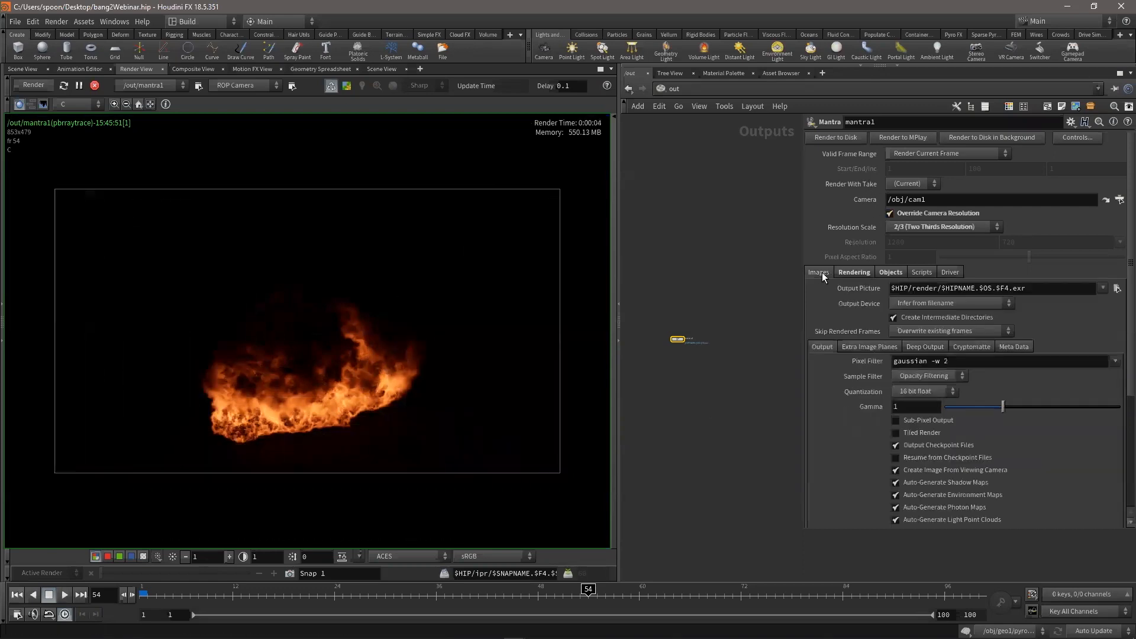
click(890, 274)
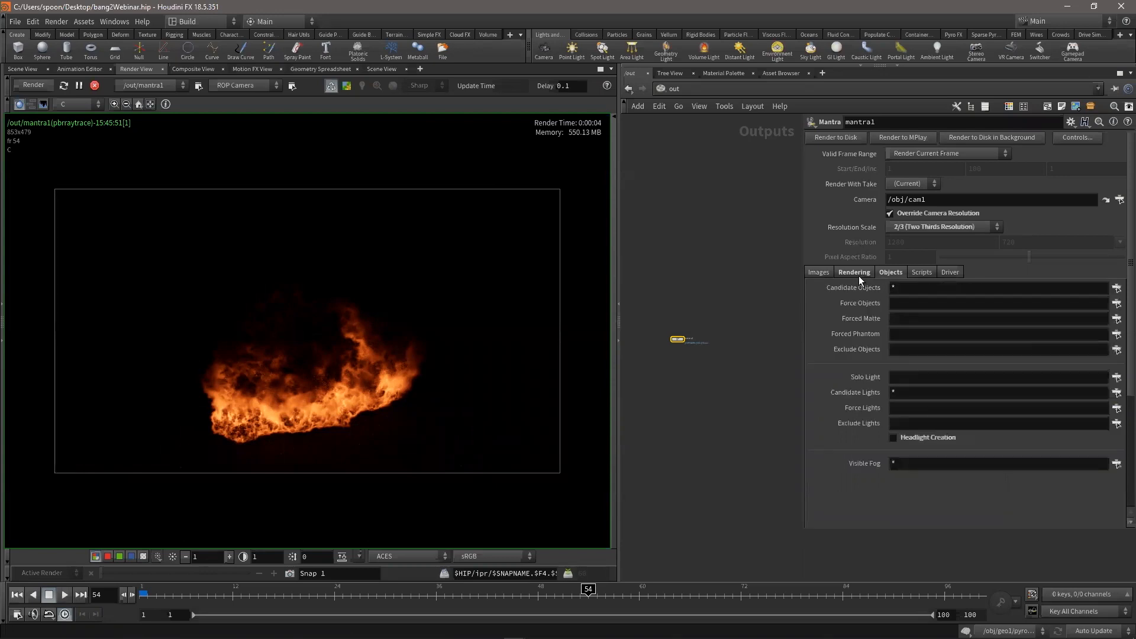
Set the Mantra Diffuse Limit to 1 to test the fire's indirect light on the ground
click(856, 273)
click(860, 328)
click(911, 376)
text(1)
key(Return)
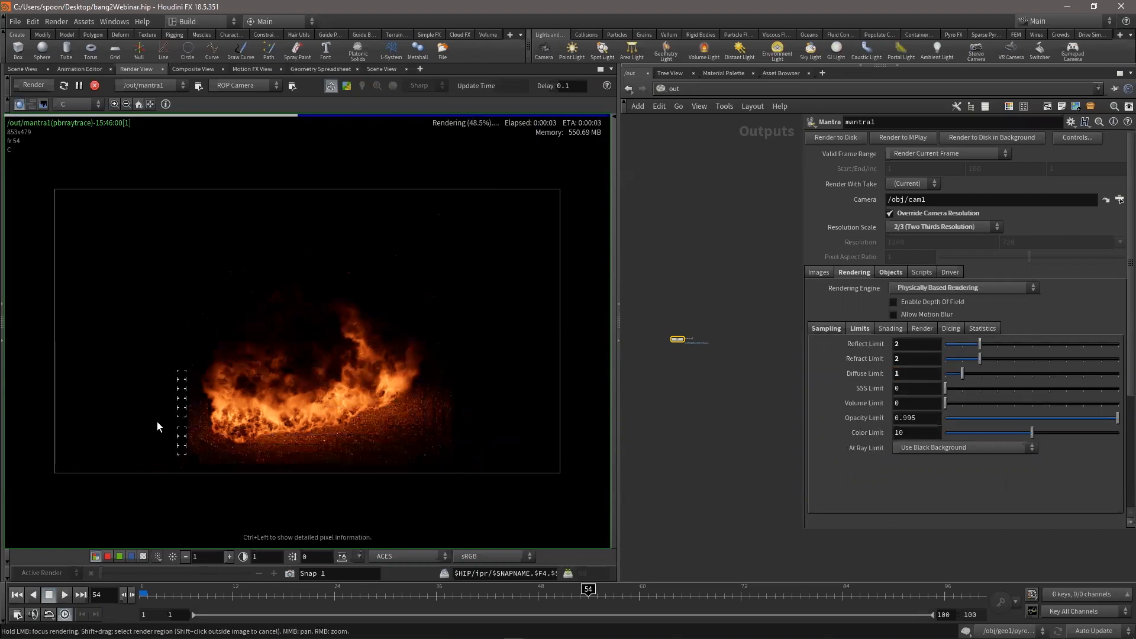
Reset the Mantra Diffuse Limit to 0 and stop the render
drag(908, 376, 867, 375)
text(0)
key(Return)
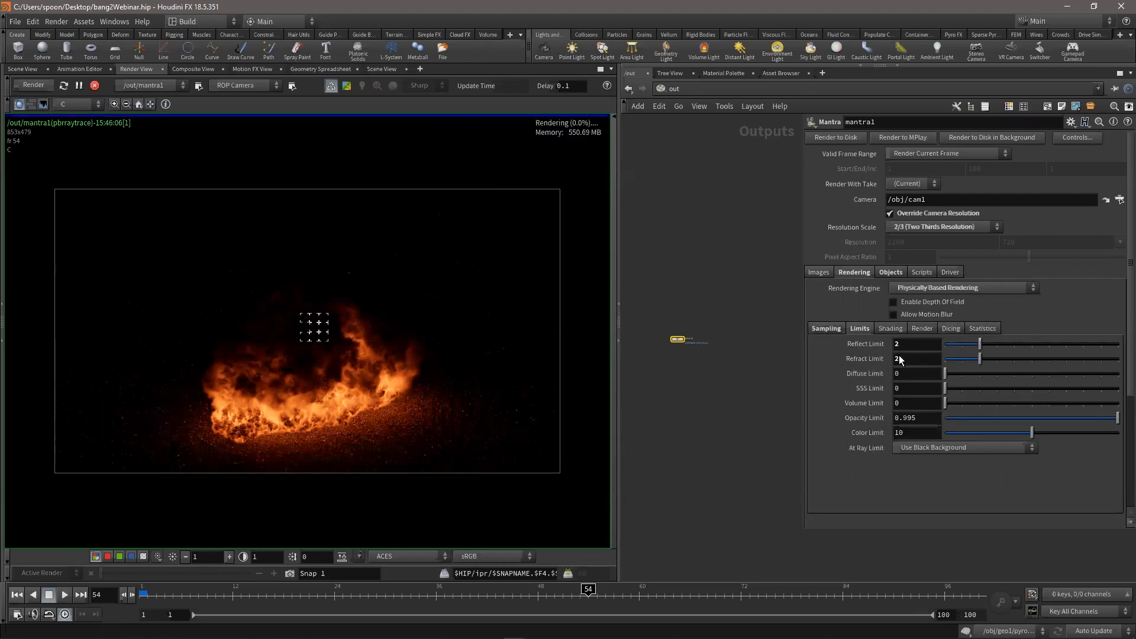
click(95, 86)
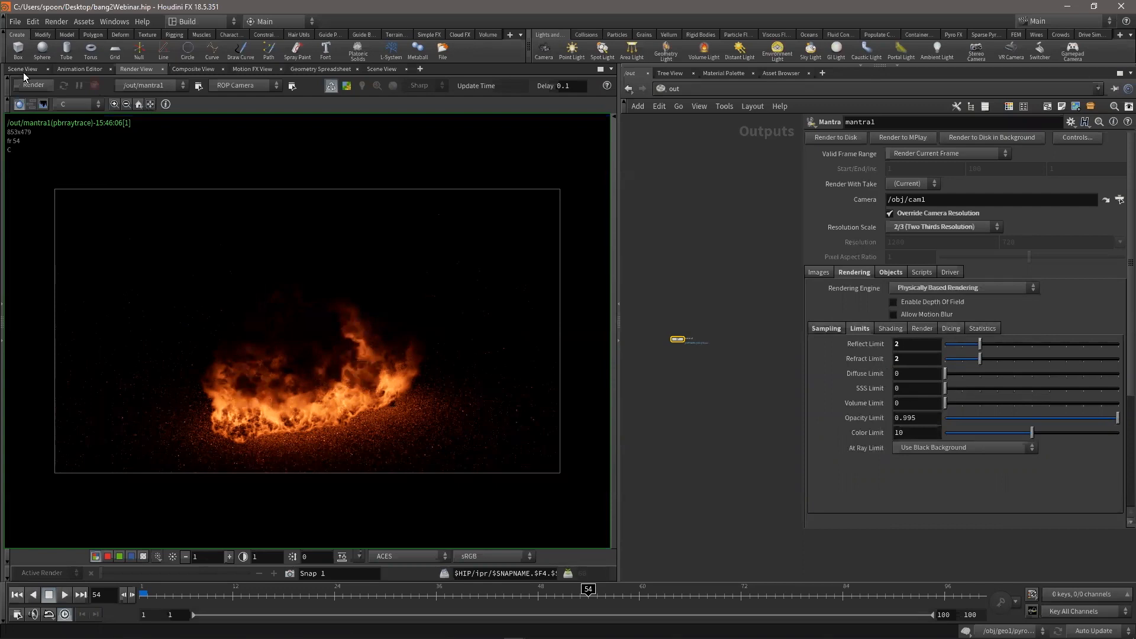
Create a Volume Light from the fireball object in the Scene View
click(23, 69)
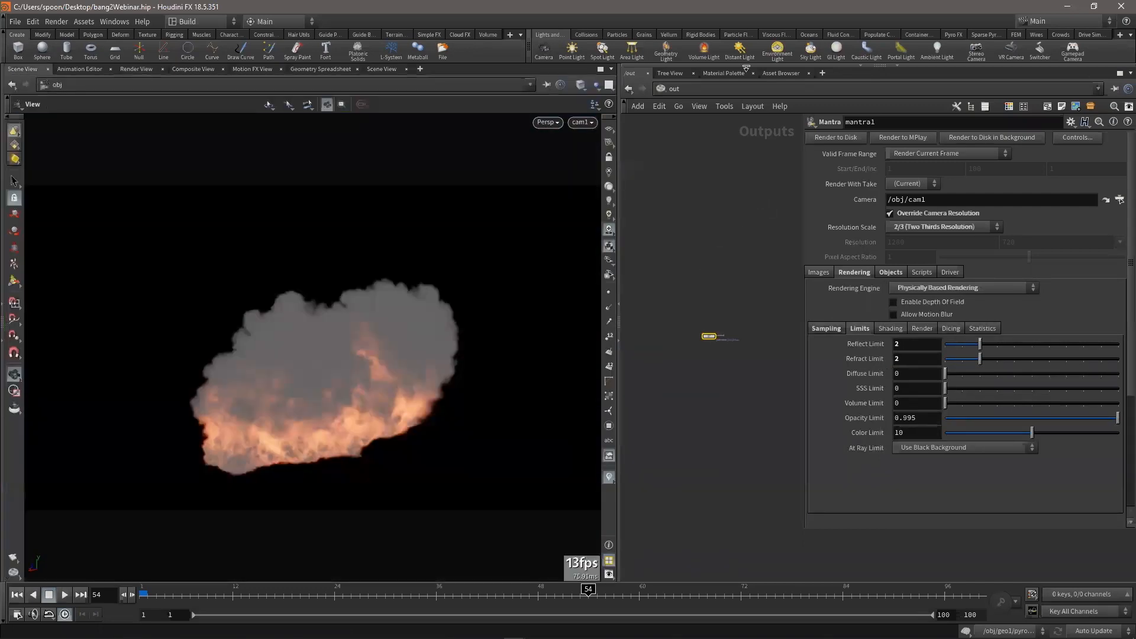
click(704, 49)
click(343, 370)
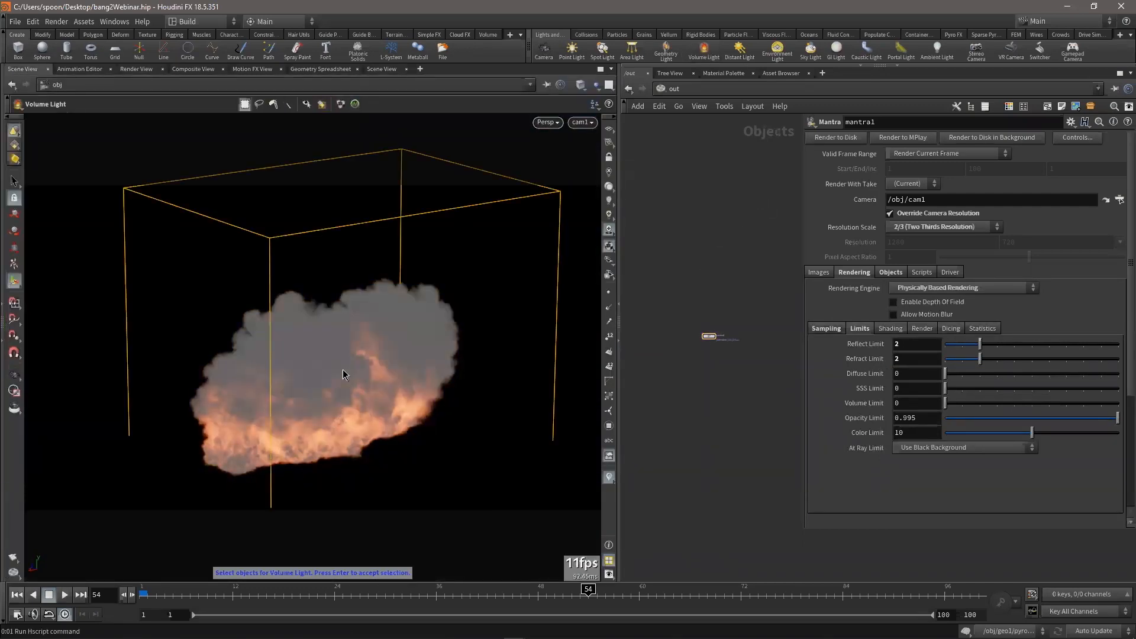
key(Return)
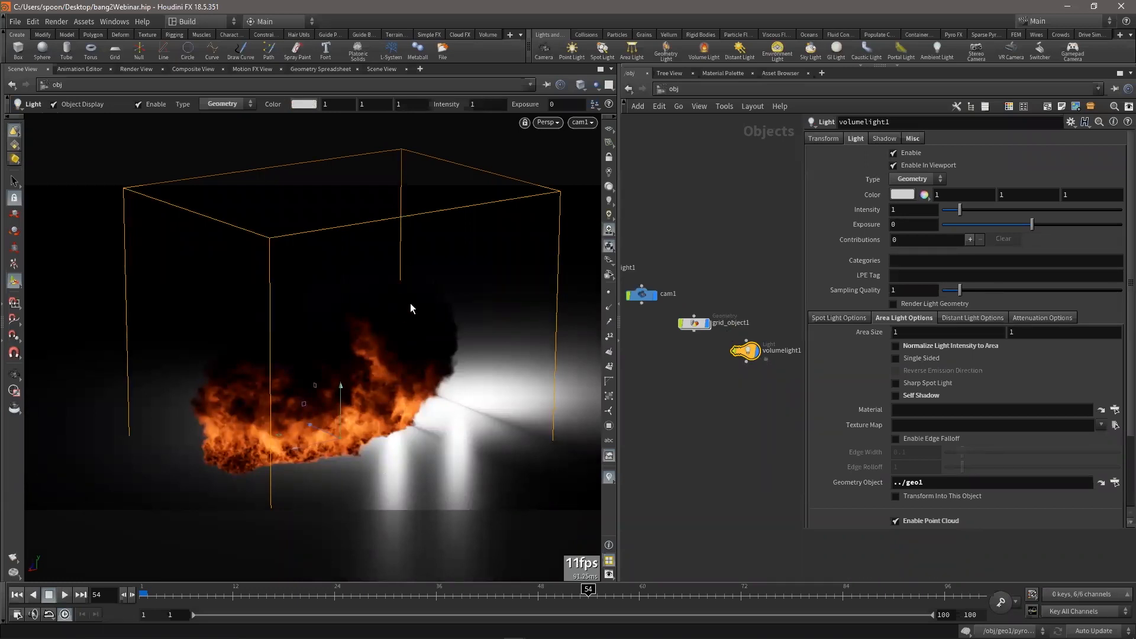
Open a Light Linker pane and limit the light mask of volumelight1 to grid_object1 only
click(822, 74)
mouse_move(834, 95)
mouse_move(939, 261)
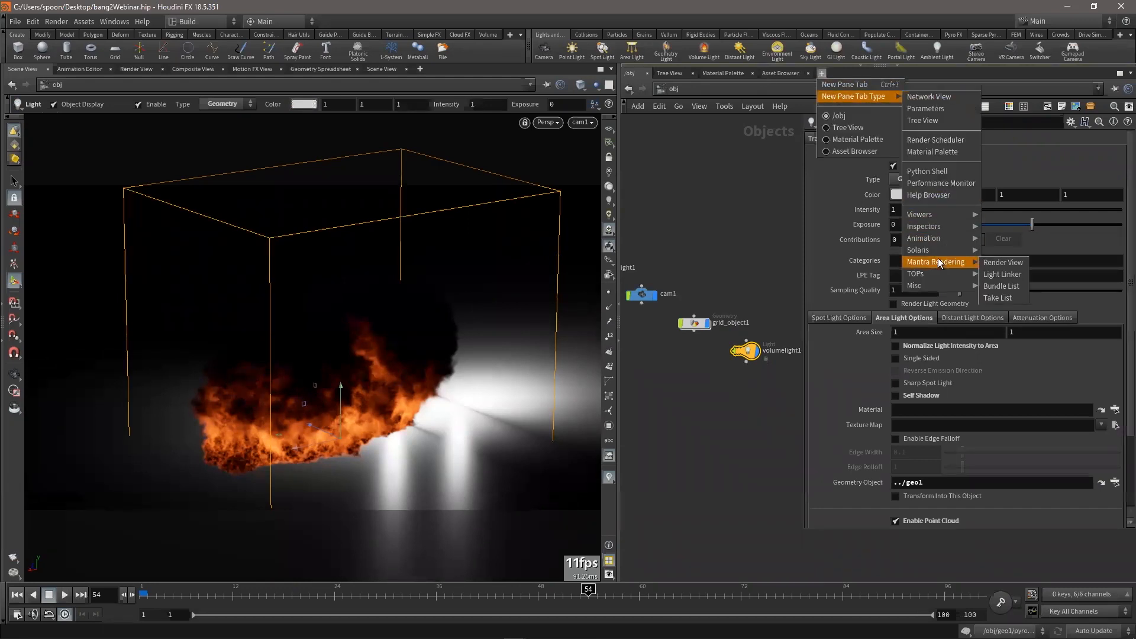
click(1016, 276)
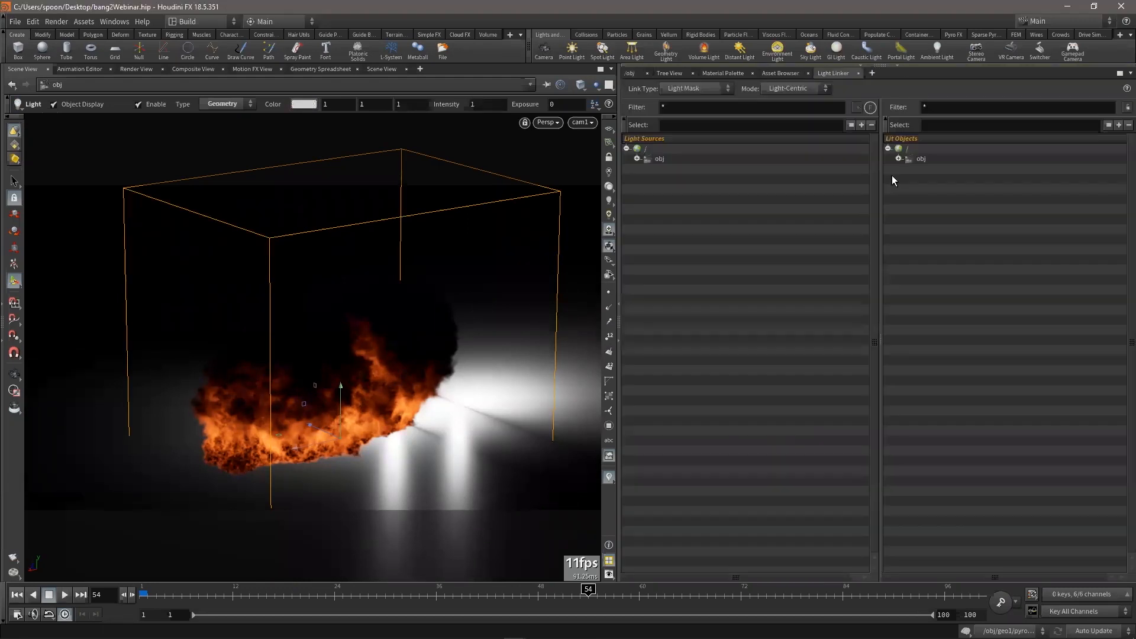
click(637, 158)
click(710, 179)
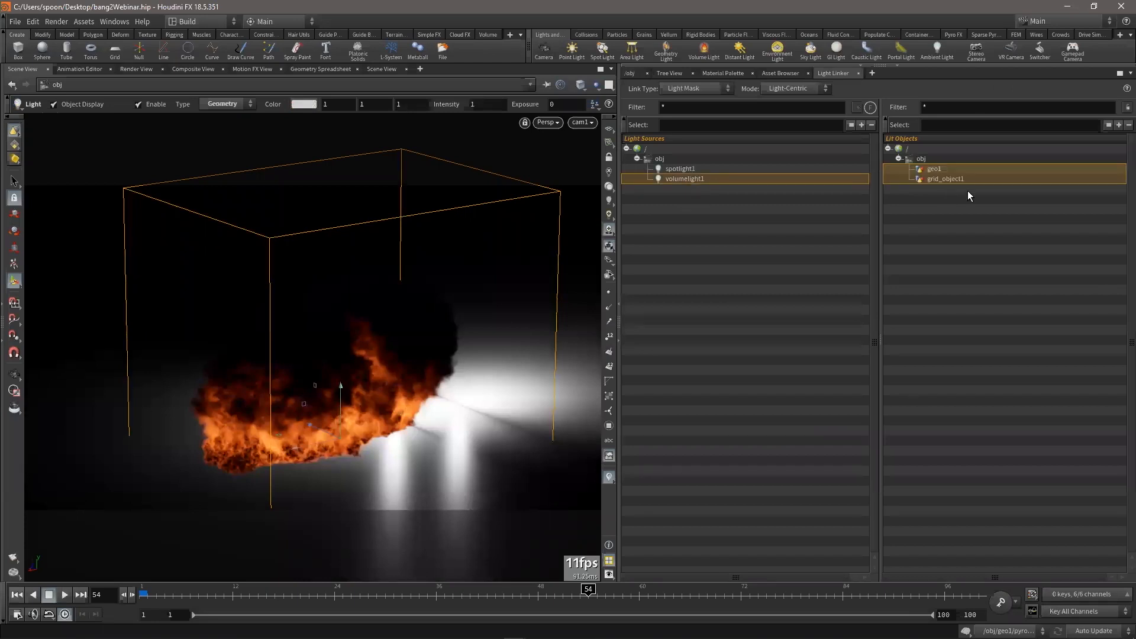
click(941, 180)
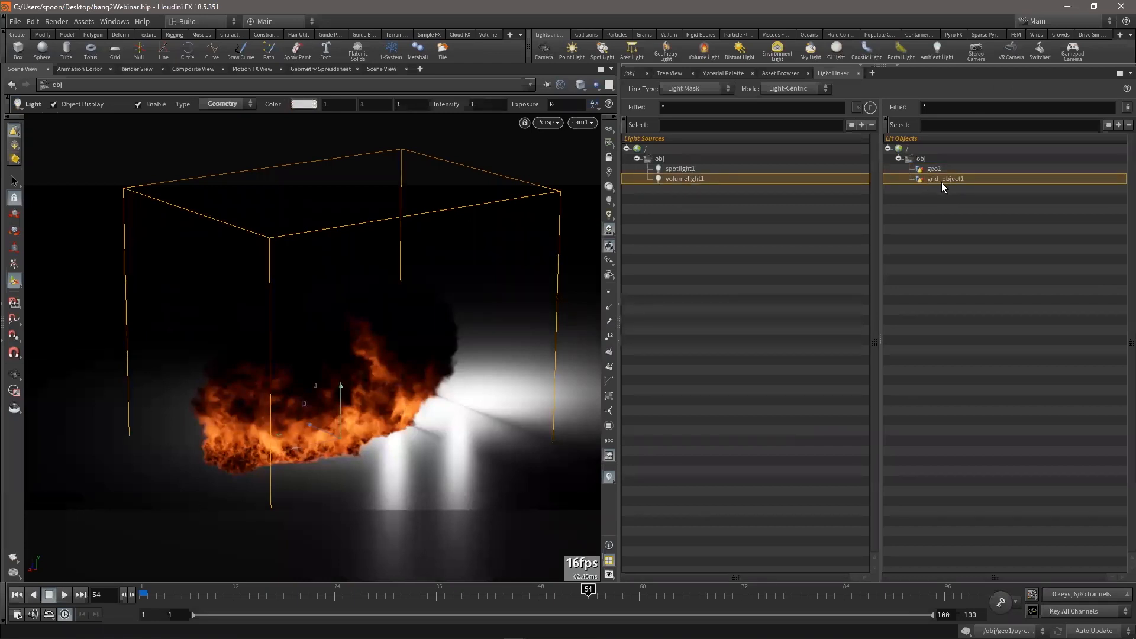
Set the Point Samples of volumelight1 to 32 and render the shot in the Render View
click(631, 74)
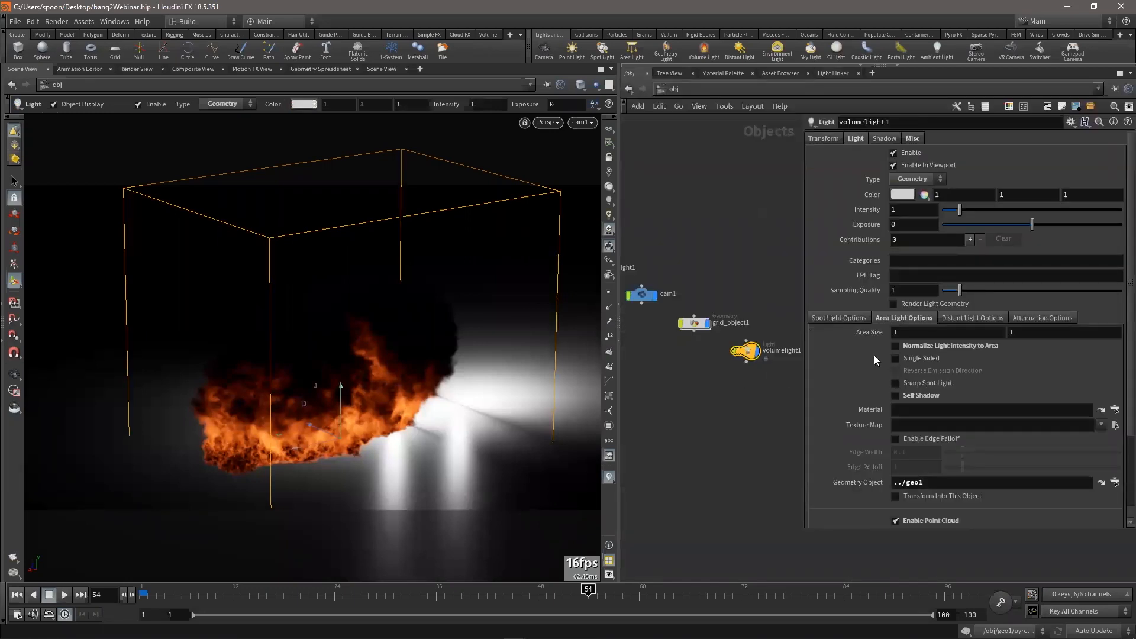
scroll(865, 361, down, 3)
drag(914, 444, 839, 443)
key(Return)
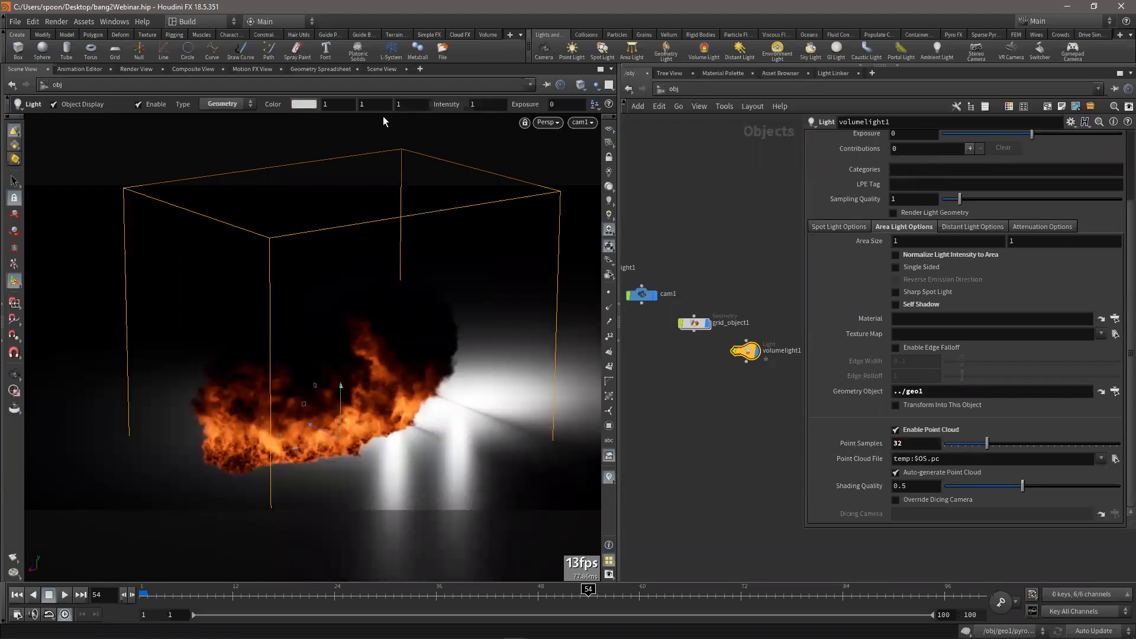
click(148, 69)
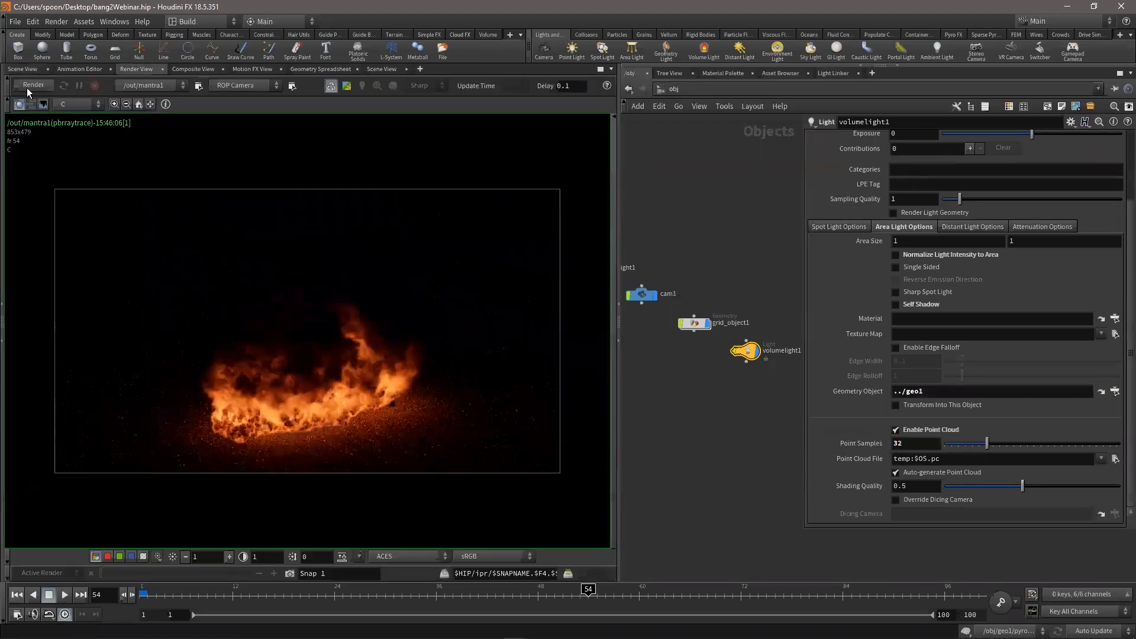
click(30, 84)
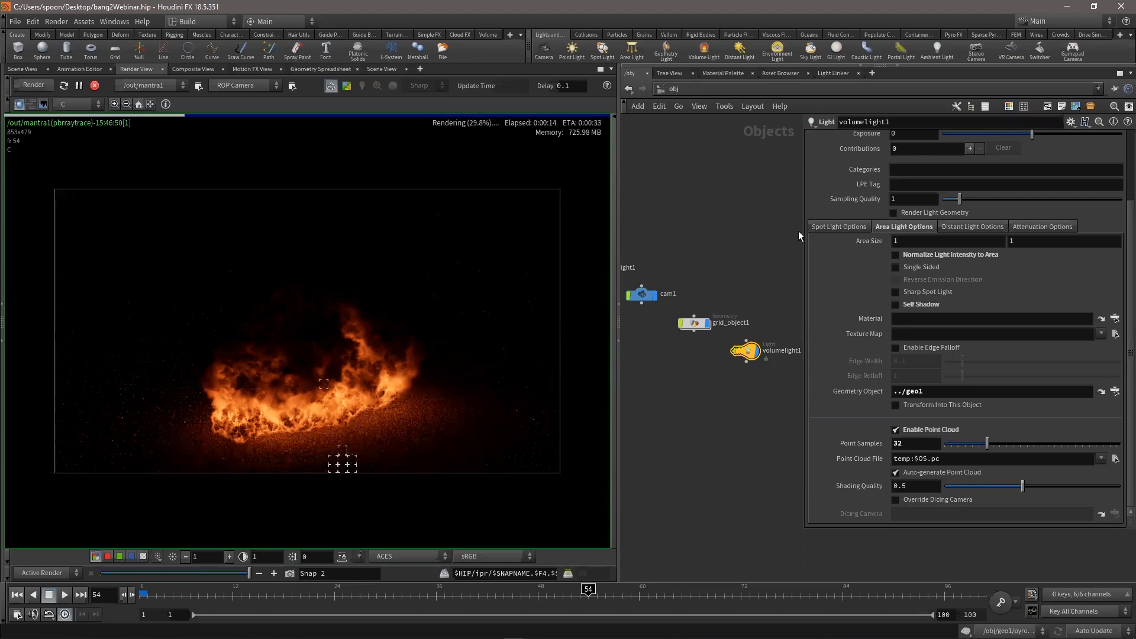
Set the Mantra Pixel Samples to 4 by 4 in the out network and focus the render on the ground below the fire
click(702, 92)
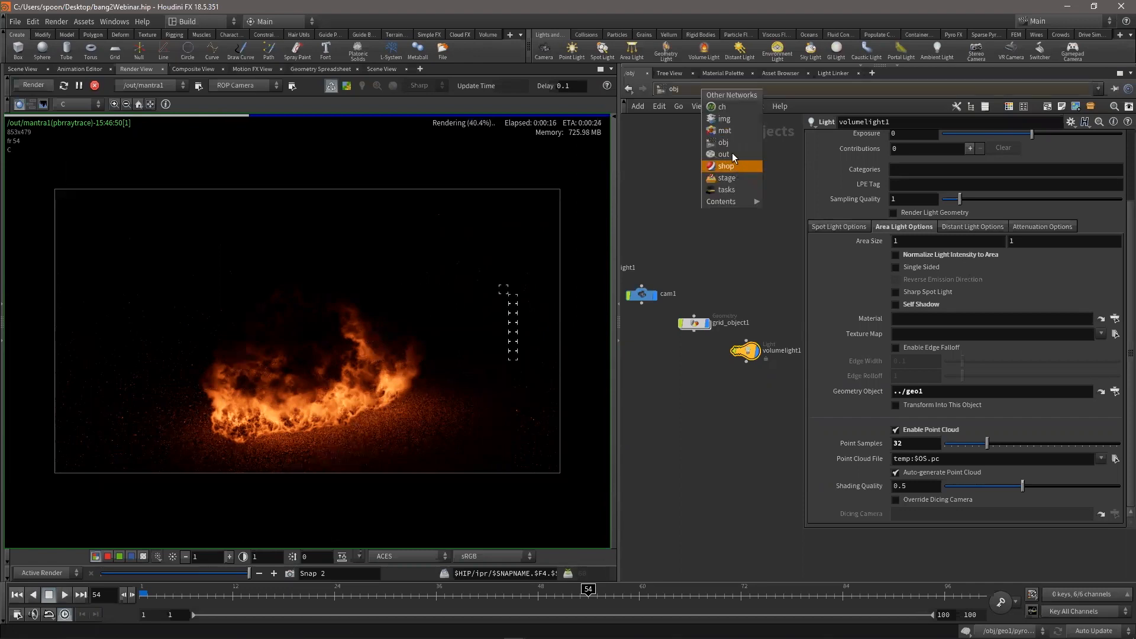
click(732, 154)
click(818, 272)
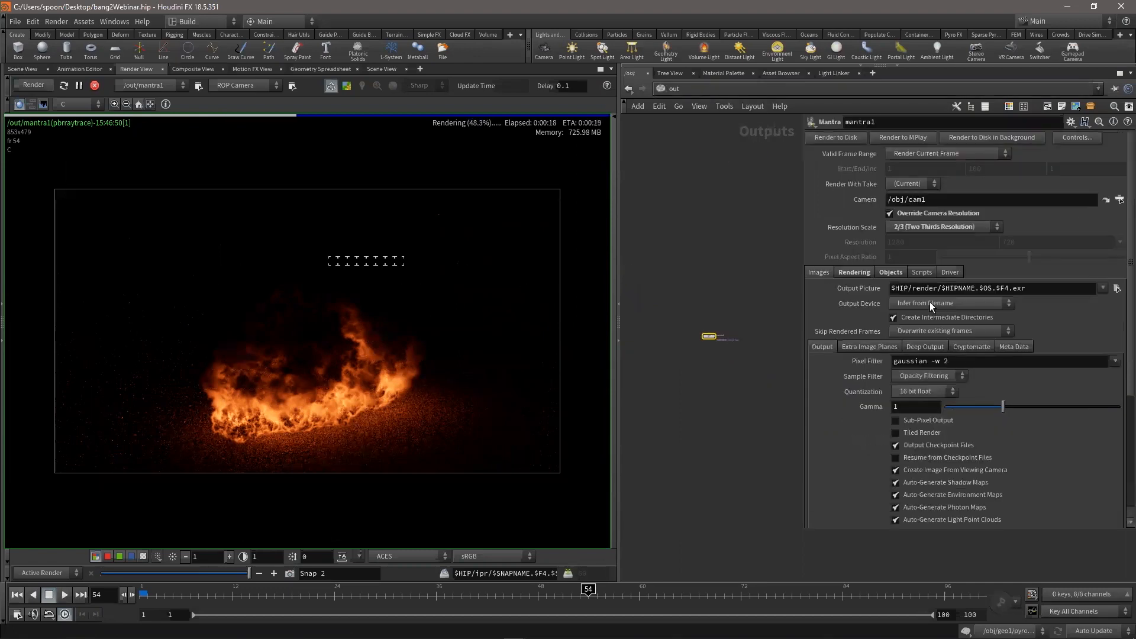
click(854, 273)
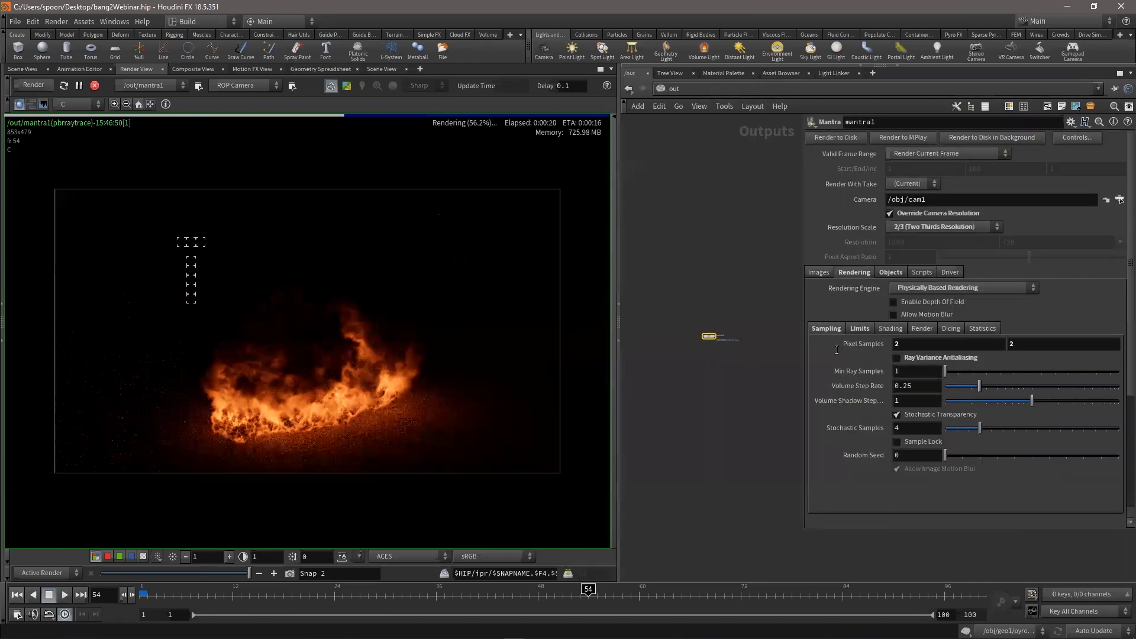
drag(919, 345, 837, 348)
text(4)
key(Tab)
text(4)
key(Return)
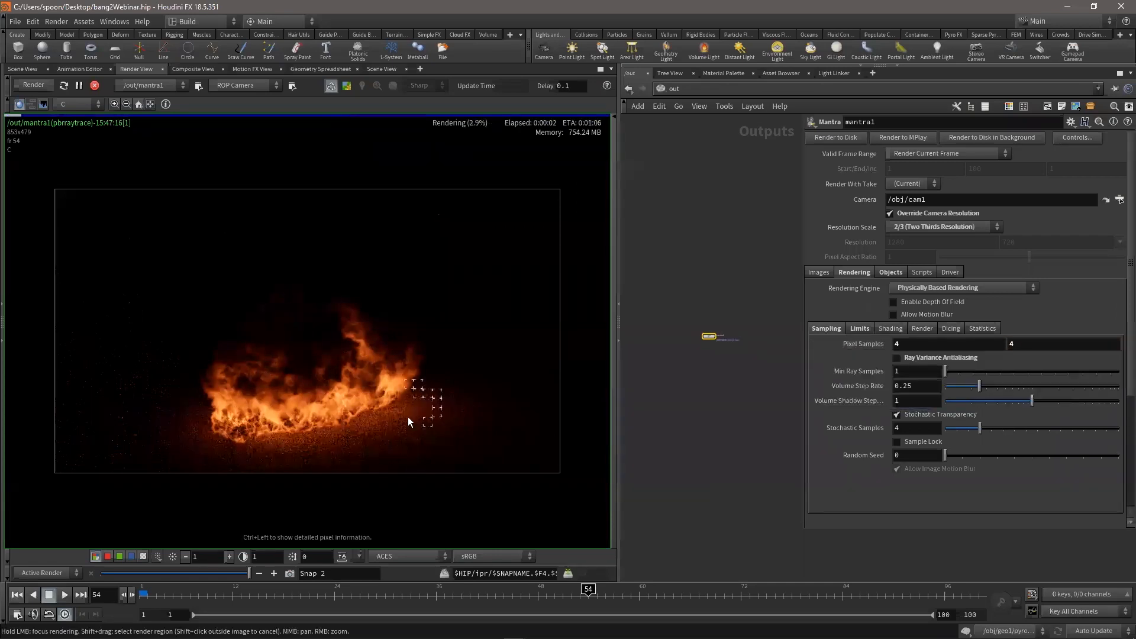
mouse_move(414, 413)
mouse_down()
mouse_move(453, 410)
mouse_move(443, 418)
mouse_up()
mouse_move(358, 436)
mouse_down()
mouse_move(363, 426)
mouse_move(472, 418)
mouse_move(341, 441)
mouse_move(350, 432)
mouse_move(186, 431)
mouse_move(262, 443)
mouse_up()
Return to the obj network and raise the Point Samples of volumelight1 to 64
click(690, 92)
click(710, 145)
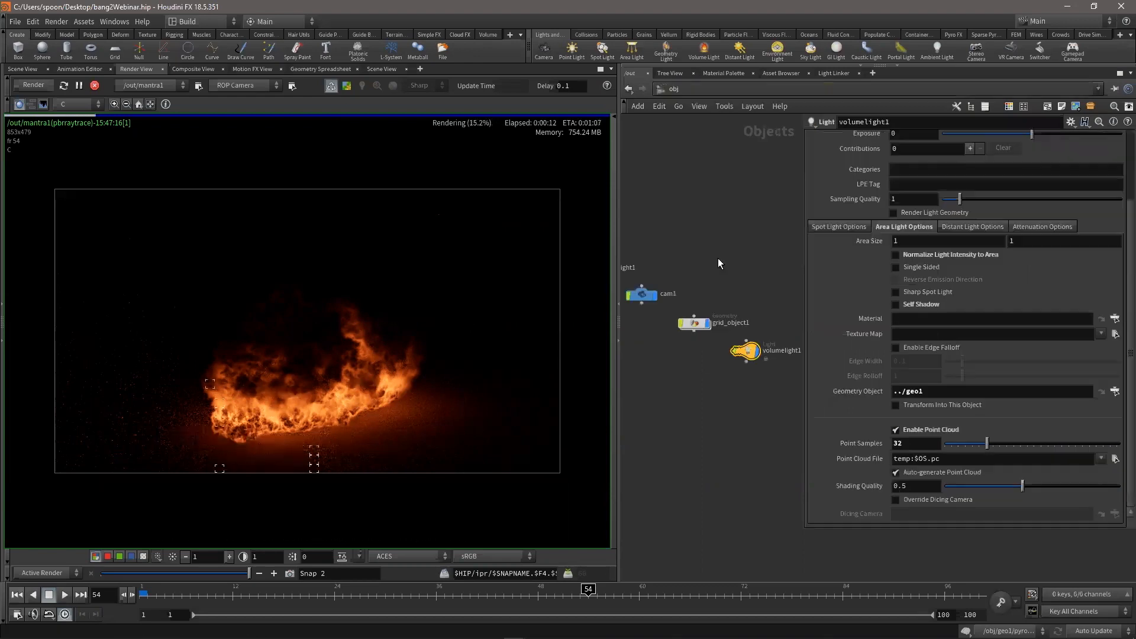
scroll(878, 430, up, 1)
text(6)
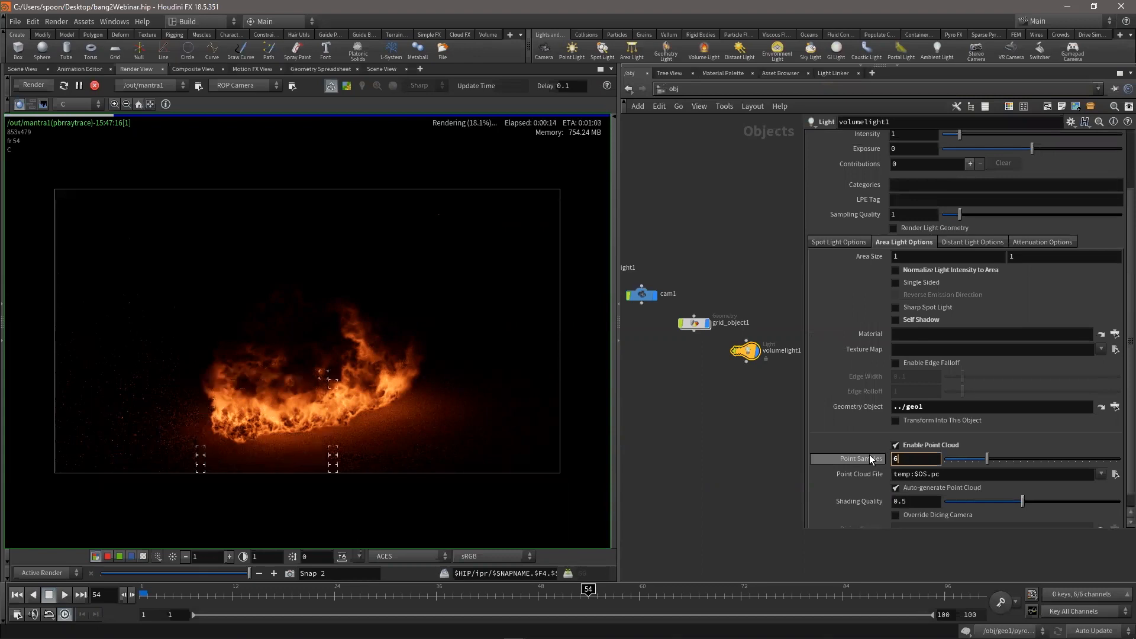
text(4)
key(Return)
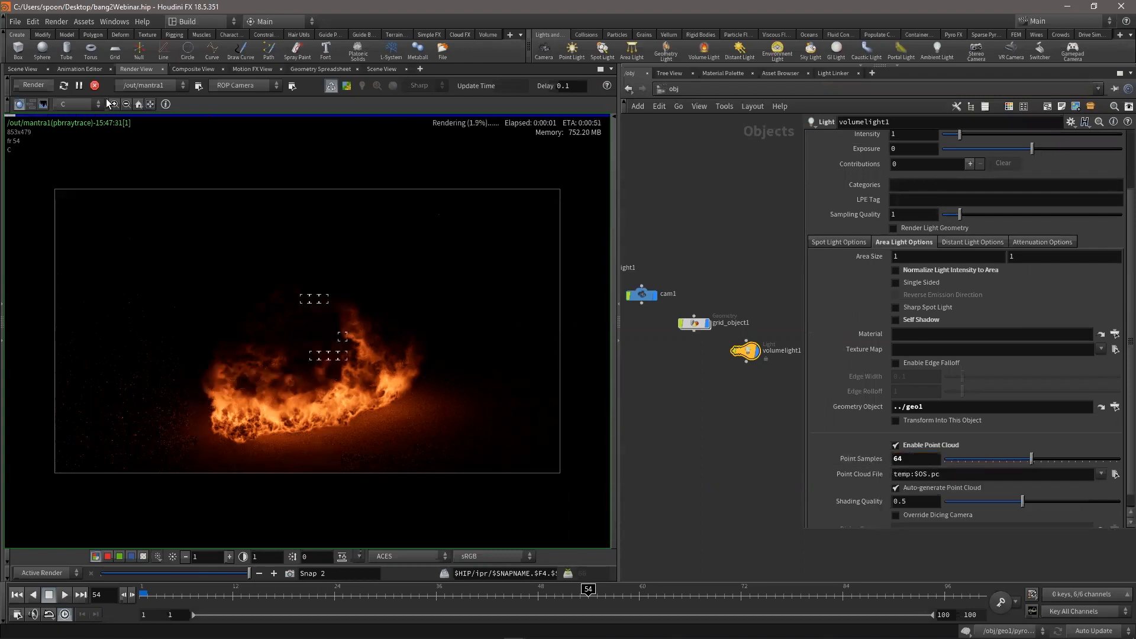
Restart the render, focus it on the lit ground, and go back to the Mantra Pixel Samples in the out network
click(65, 87)
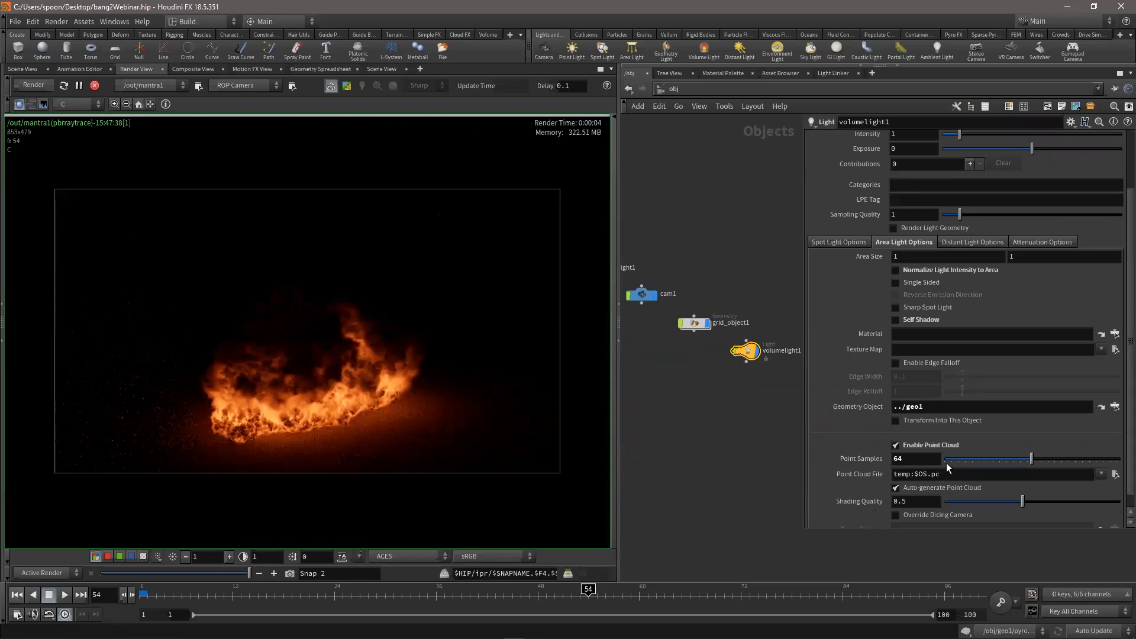
click(314, 323)
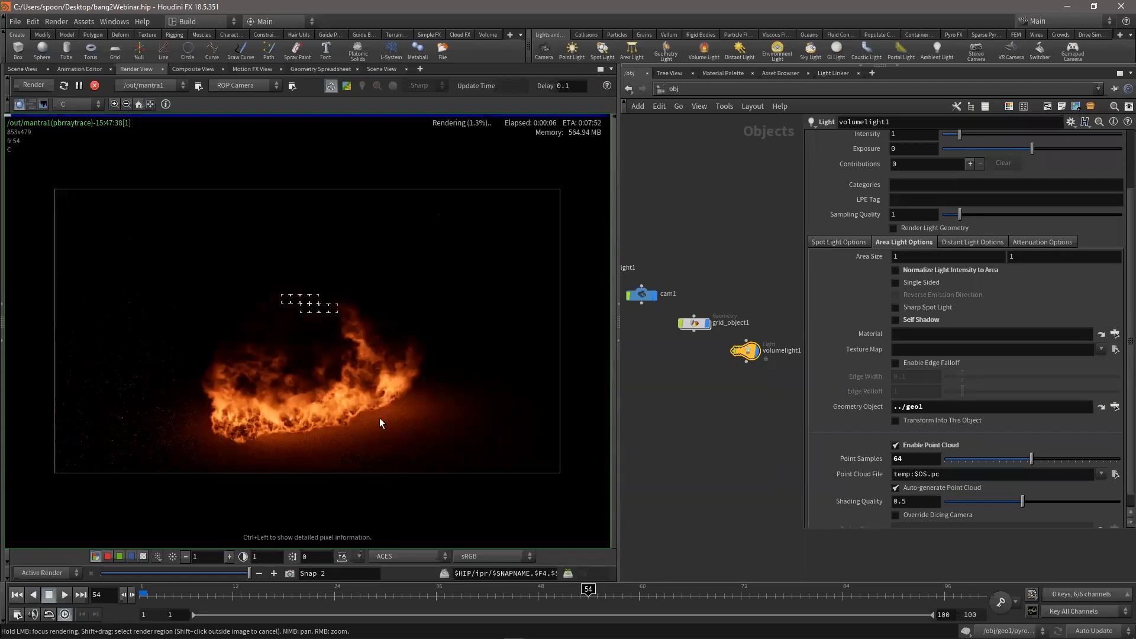
click(388, 417)
mouse_move(414, 410)
mouse_down()
mouse_move(300, 438)
mouse_move(408, 422)
mouse_up()
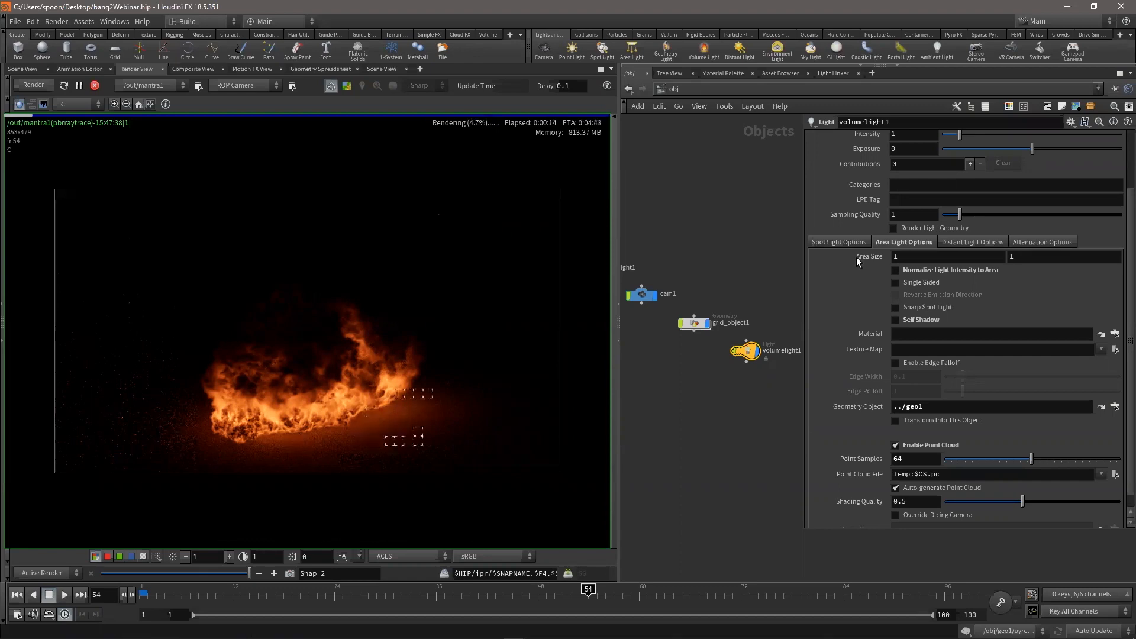
click(737, 90)
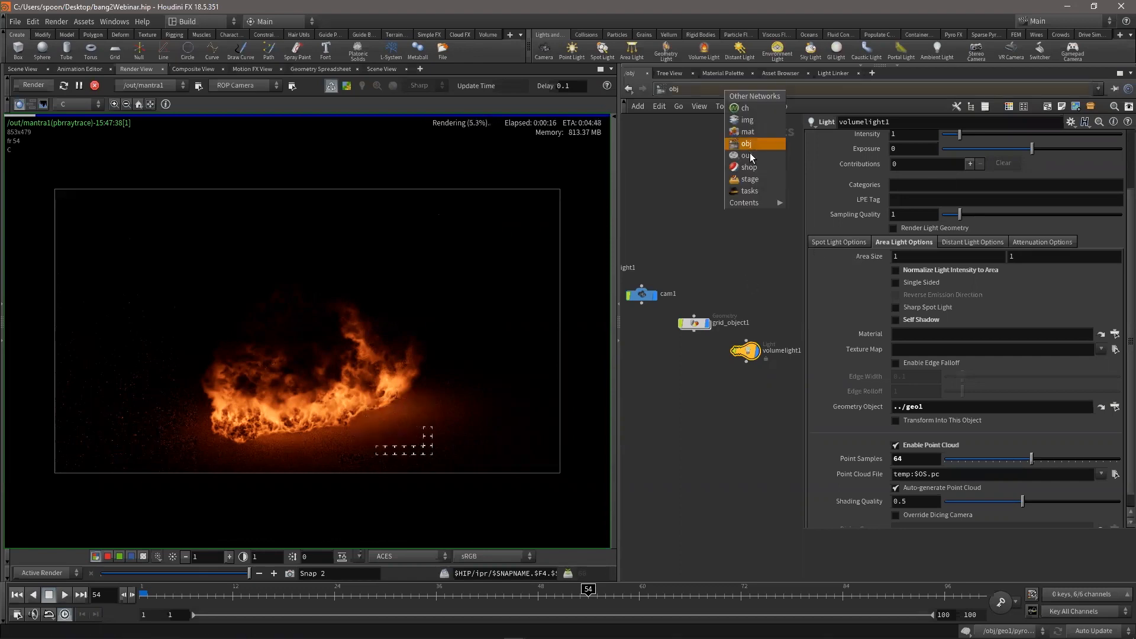
click(752, 143)
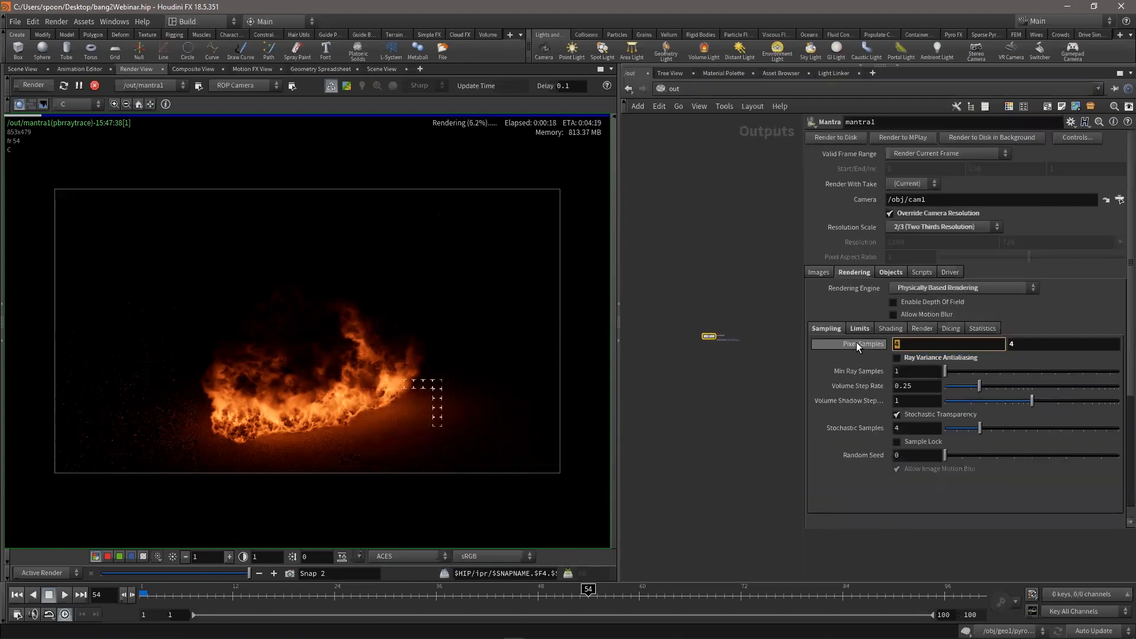
Set the Mantra Pixel Samples to 2 by 2 and assign HDRIHaven_kiara_5_noon_2k.rat as the environment map of envlight1
key(Return)
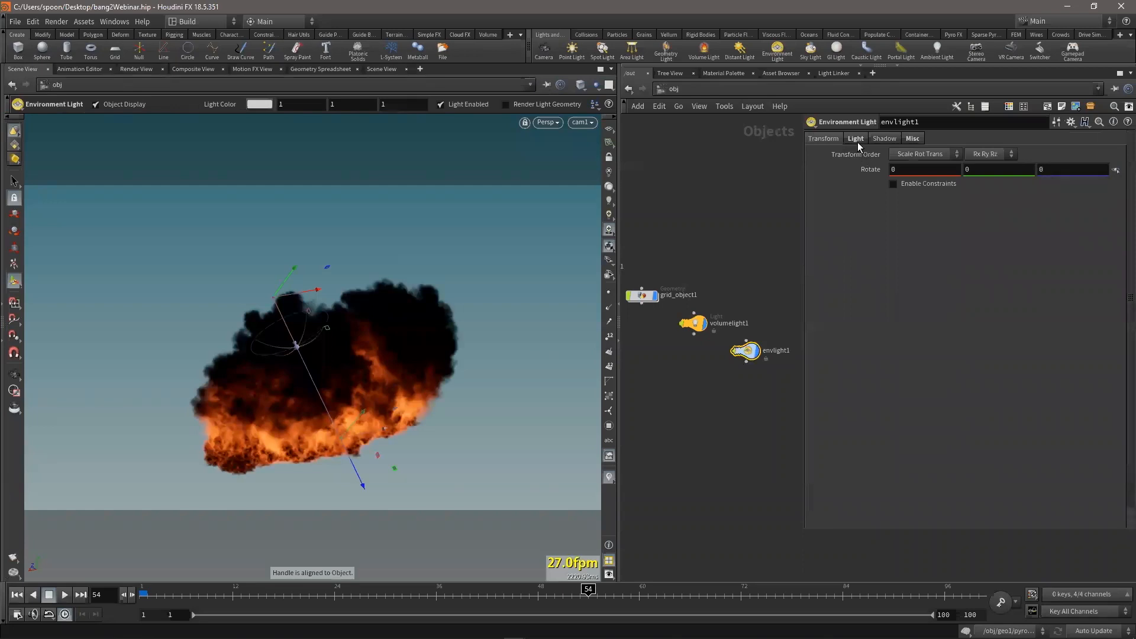
click(858, 139)
click(1103, 200)
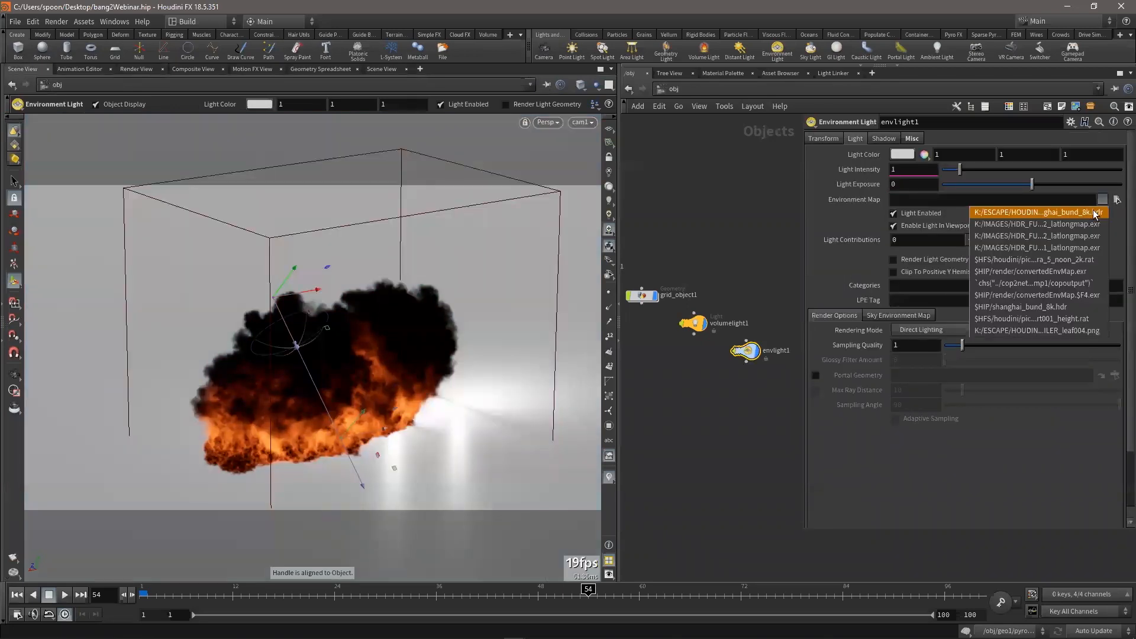
click(1115, 199)
scroll(769, 266, down, 1)
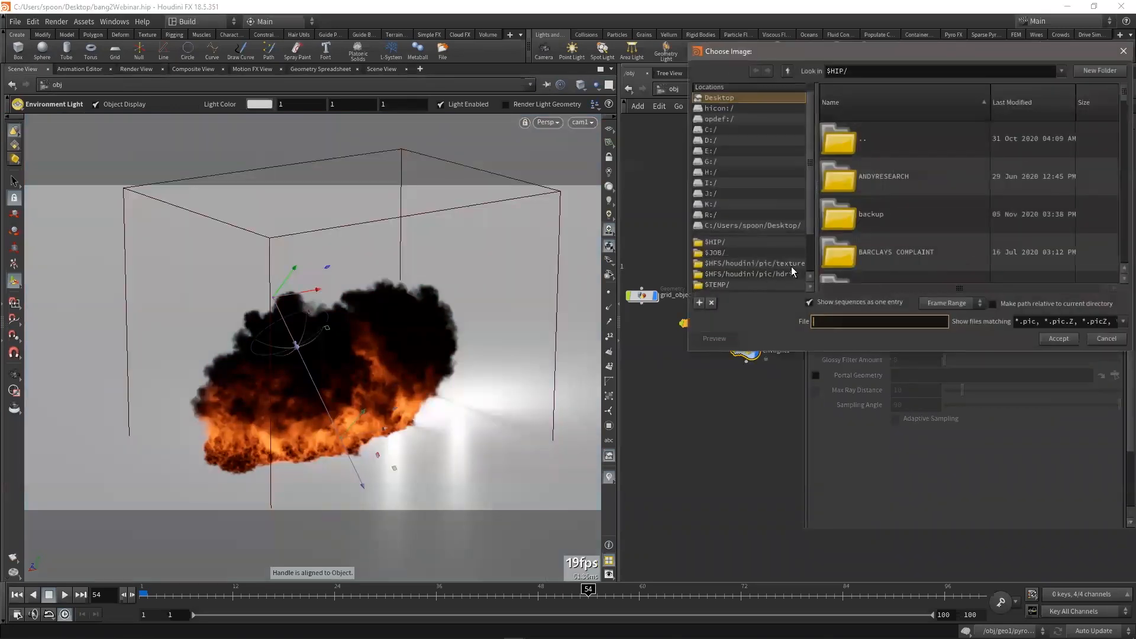
click(791, 265)
click(915, 179)
click(1057, 340)
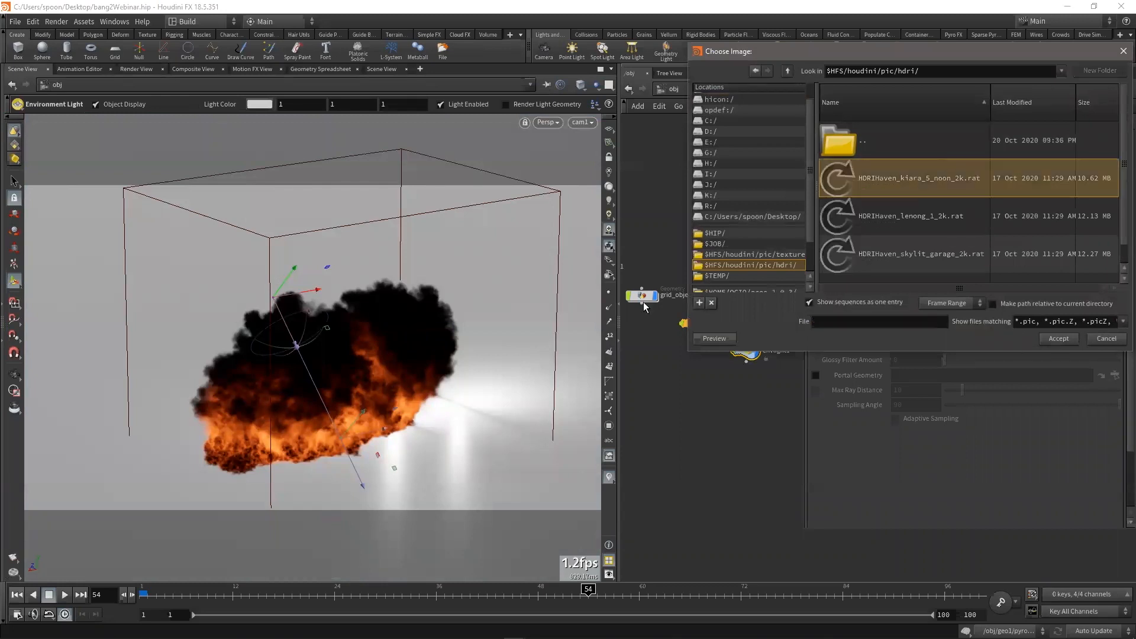
Render the shot in the Render View and focus the render on the area above the smoke
click(133, 69)
click(33, 86)
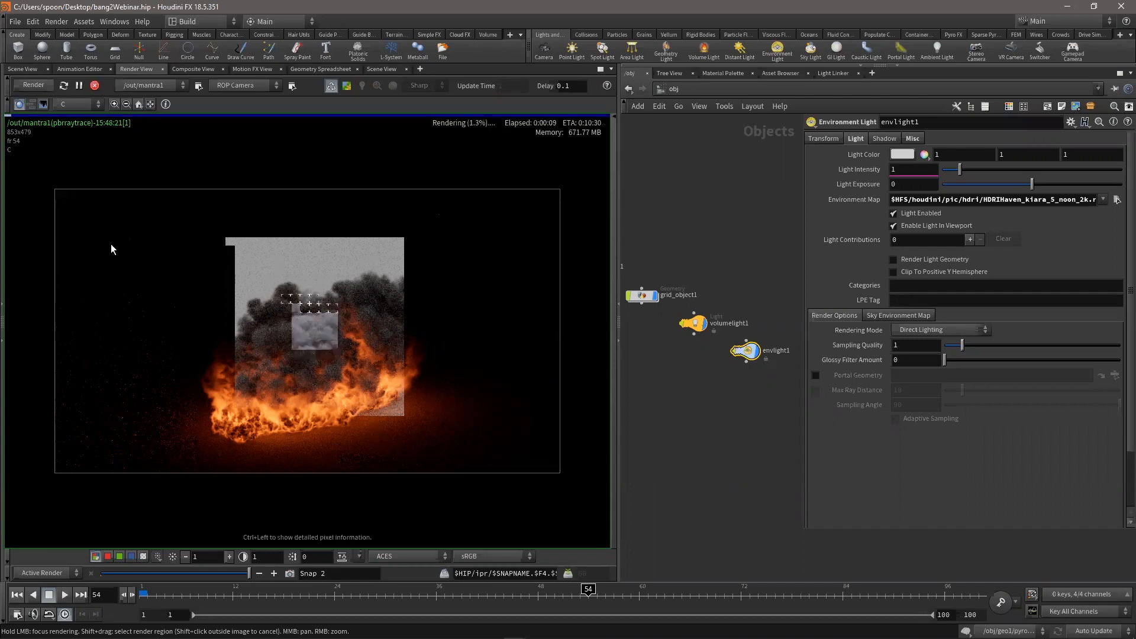
mouse_move(80, 246)
mouse_down()
mouse_move(184, 262)
mouse_move(293, 234)
mouse_move(164, 231)
mouse_move(347, 232)
mouse_up()
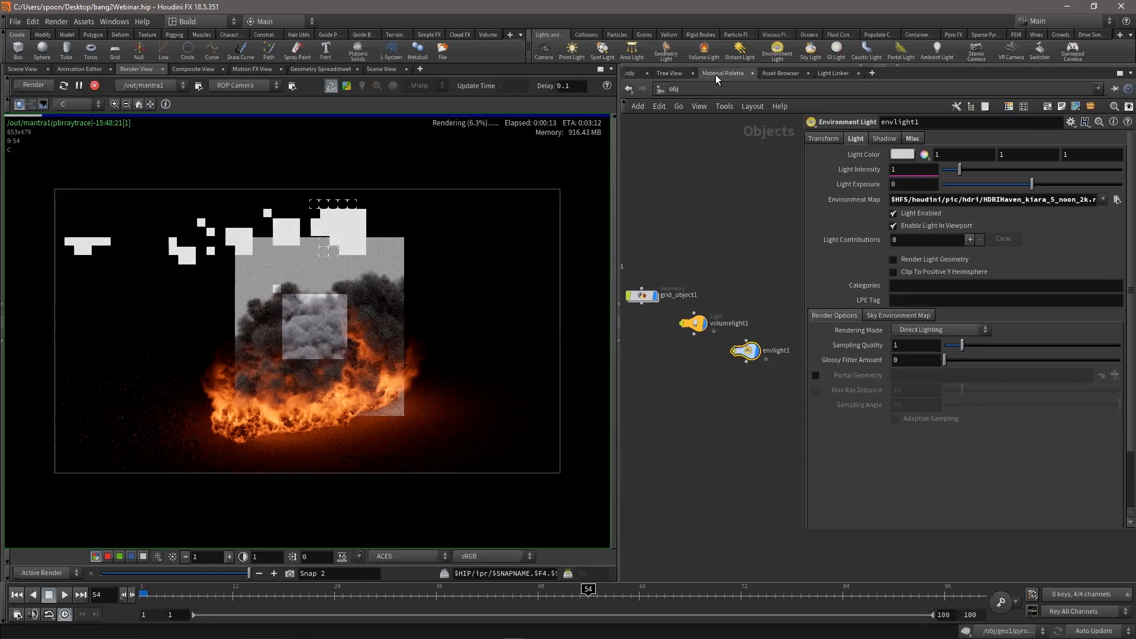
Apply the Clay preset to the principledshader material and check its base color, specular and reflection values
click(716, 75)
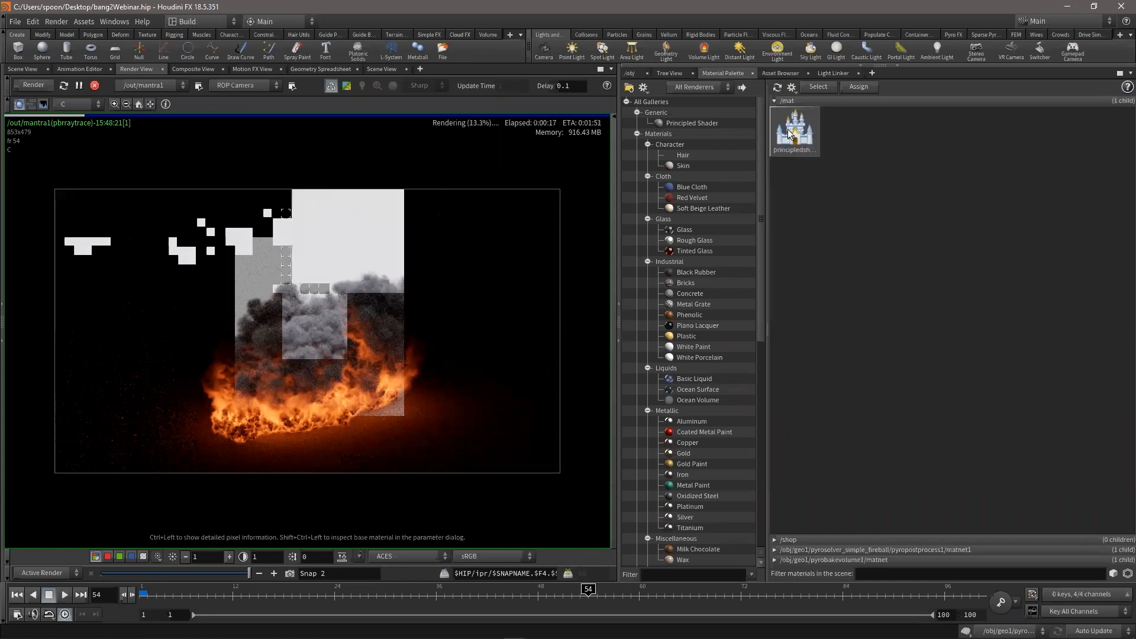
click(795, 131)
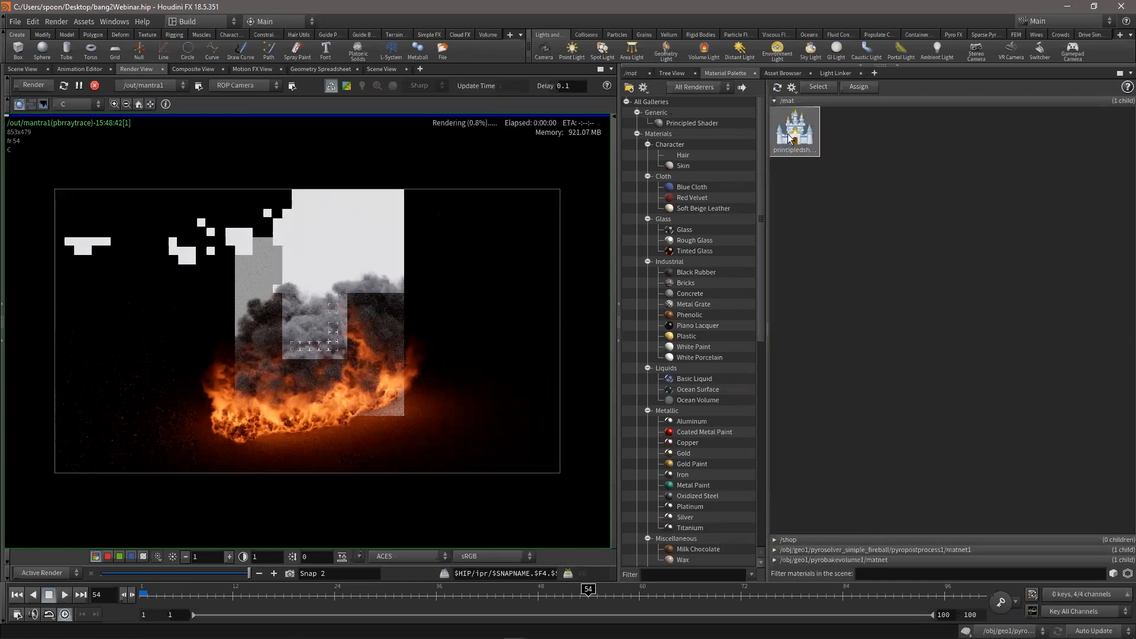
click(862, 65)
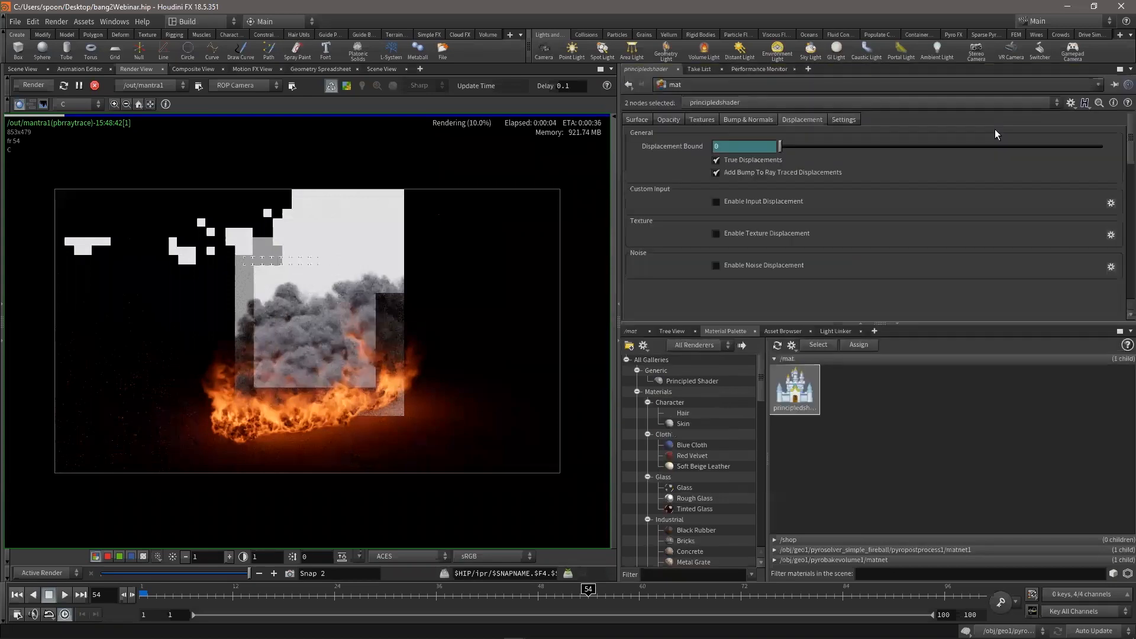
click(1072, 103)
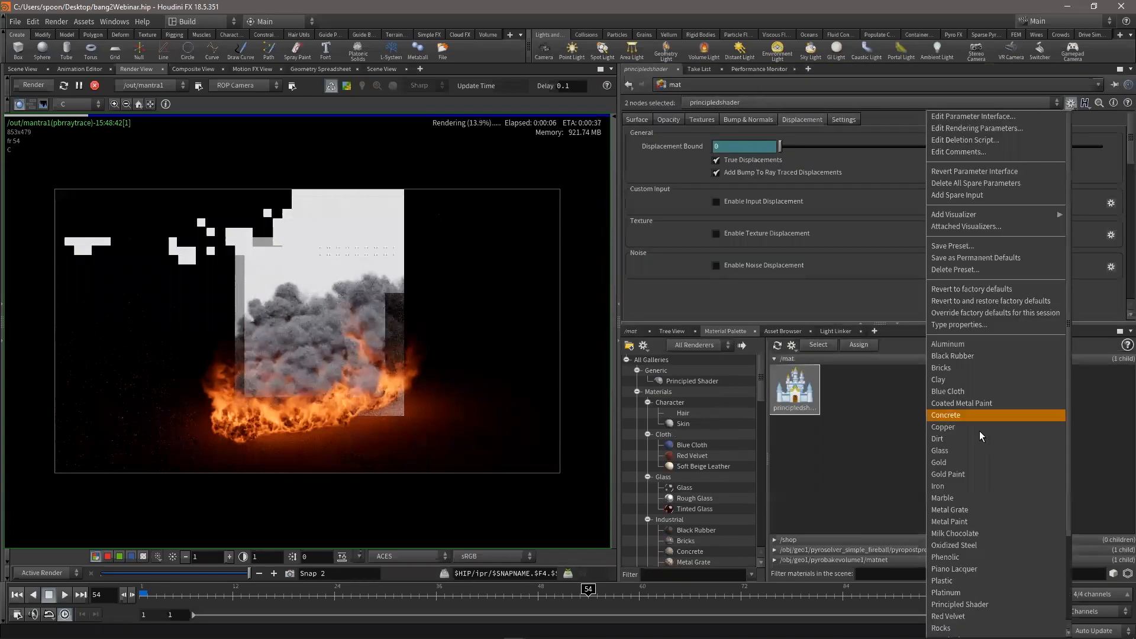
click(978, 380)
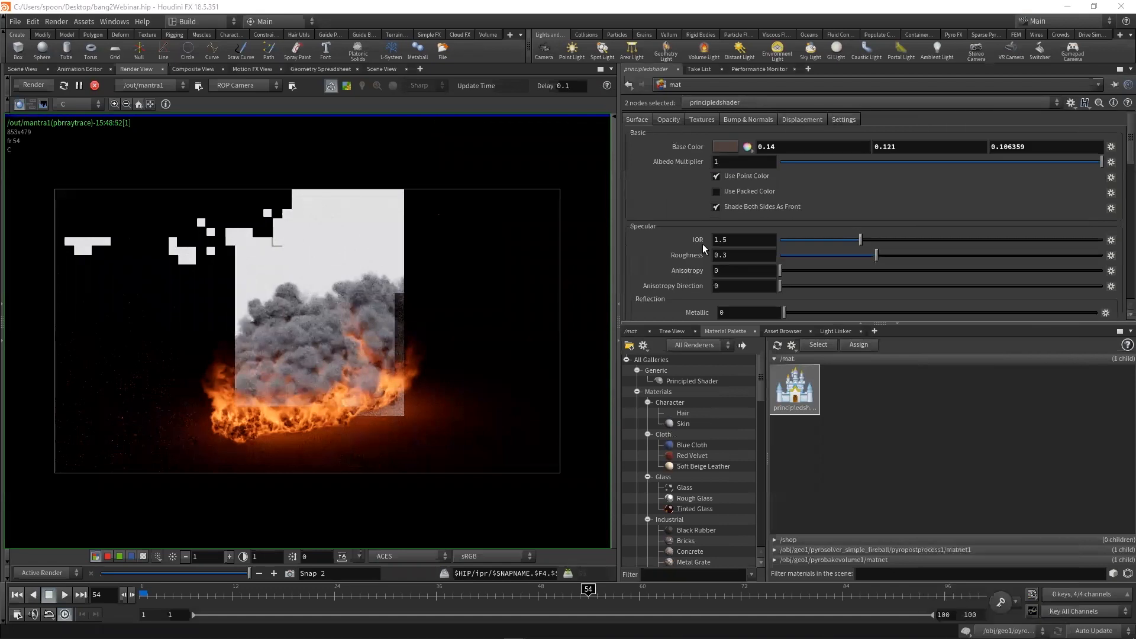
scroll(705, 244, down, 2)
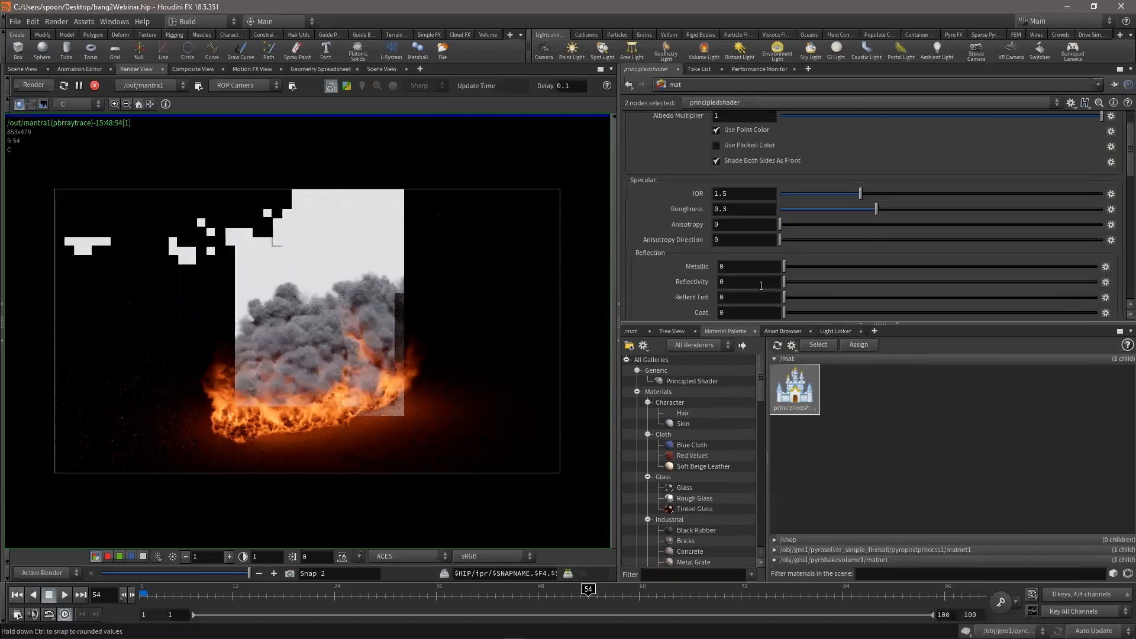
scroll(704, 100, up, 2)
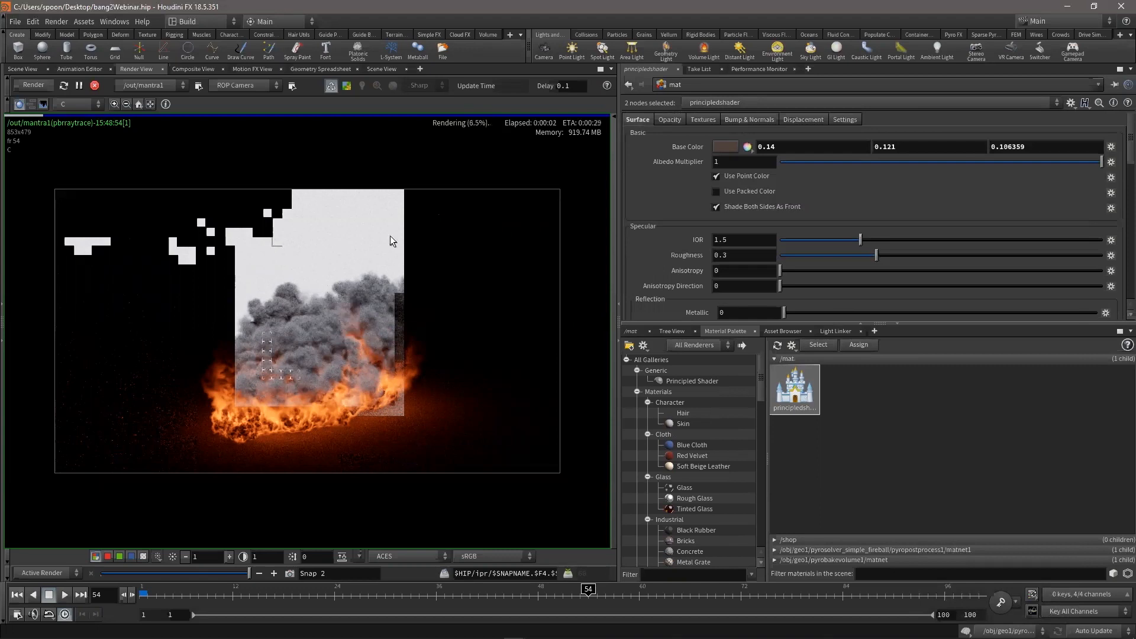
Return to the obj network, restore the full-height network view, and save the scene file
click(637, 332)
click(676, 347)
click(709, 403)
click(860, 324)
key(ctrl+s)
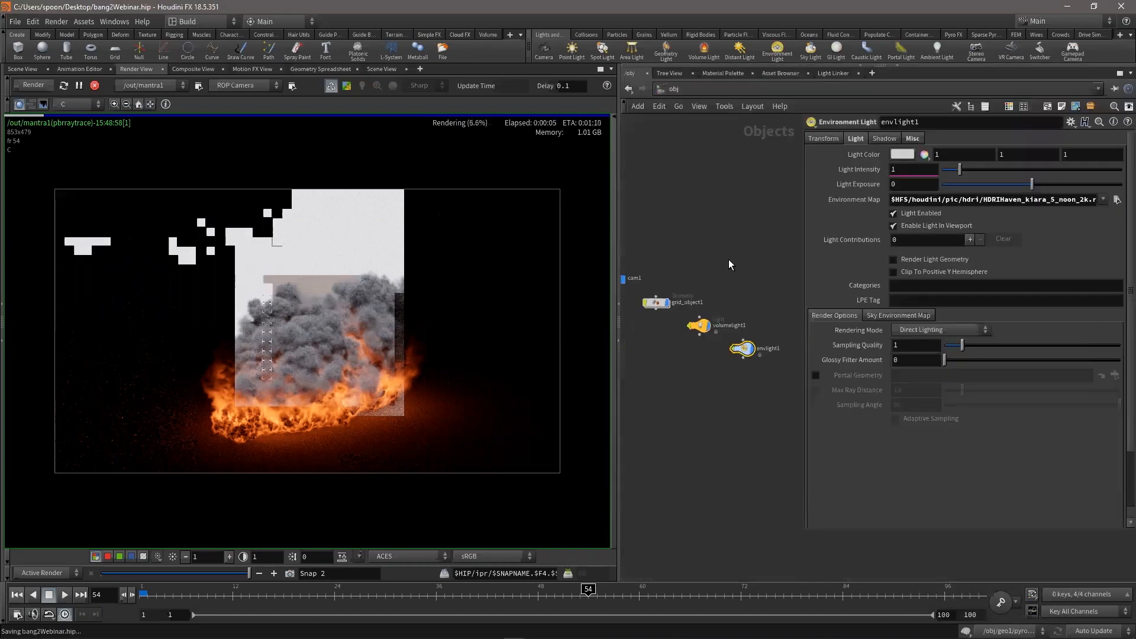
Widen the network view and focus the render across the ground, smoke and fire base
drag(803, 257, 873, 255)
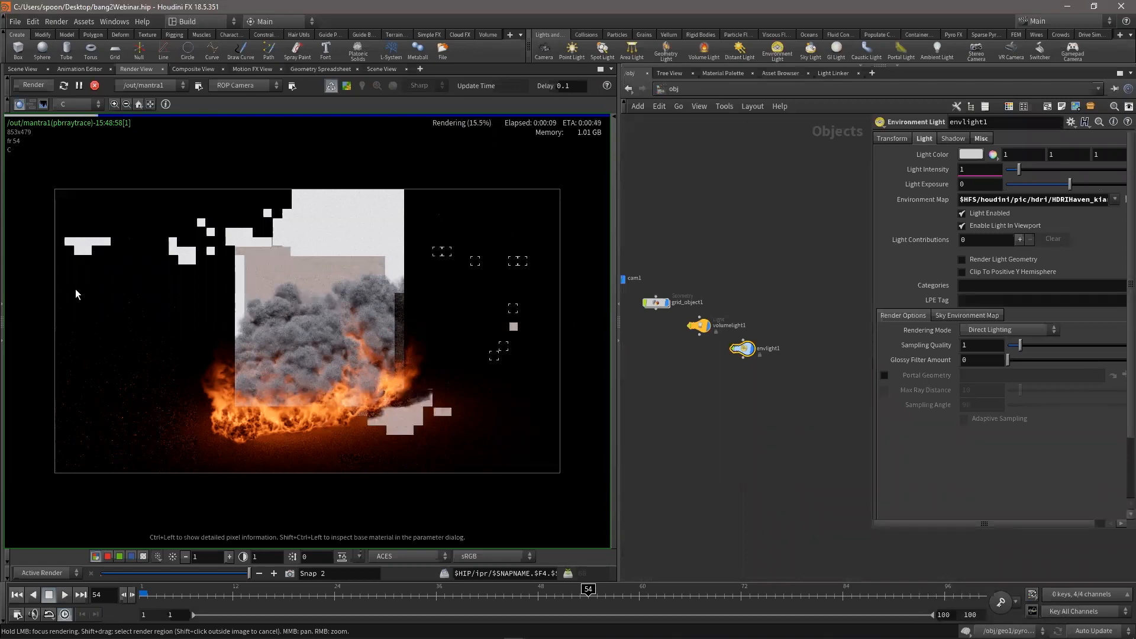
mouse_move(157, 293)
mouse_down()
mouse_move(190, 201)
mouse_move(250, 205)
mouse_move(391, 252)
mouse_up()
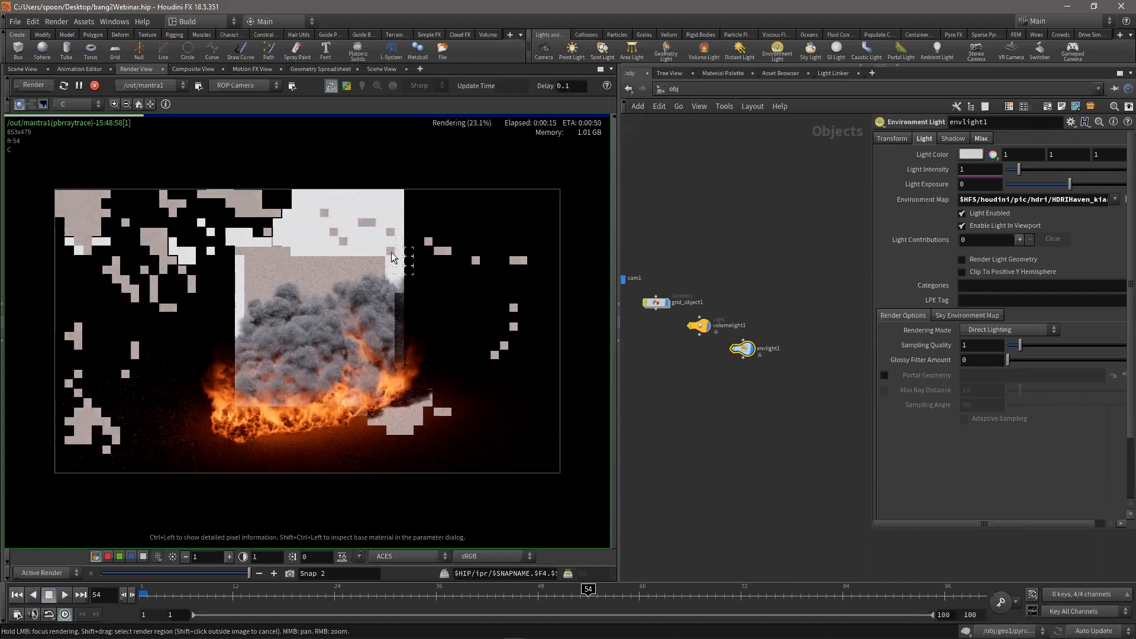
mouse_move(257, 412)
mouse_down()
mouse_move(296, 425)
mouse_move(360, 420)
mouse_move(409, 388)
mouse_move(386, 207)
mouse_move(317, 231)
mouse_move(226, 400)
mouse_up()
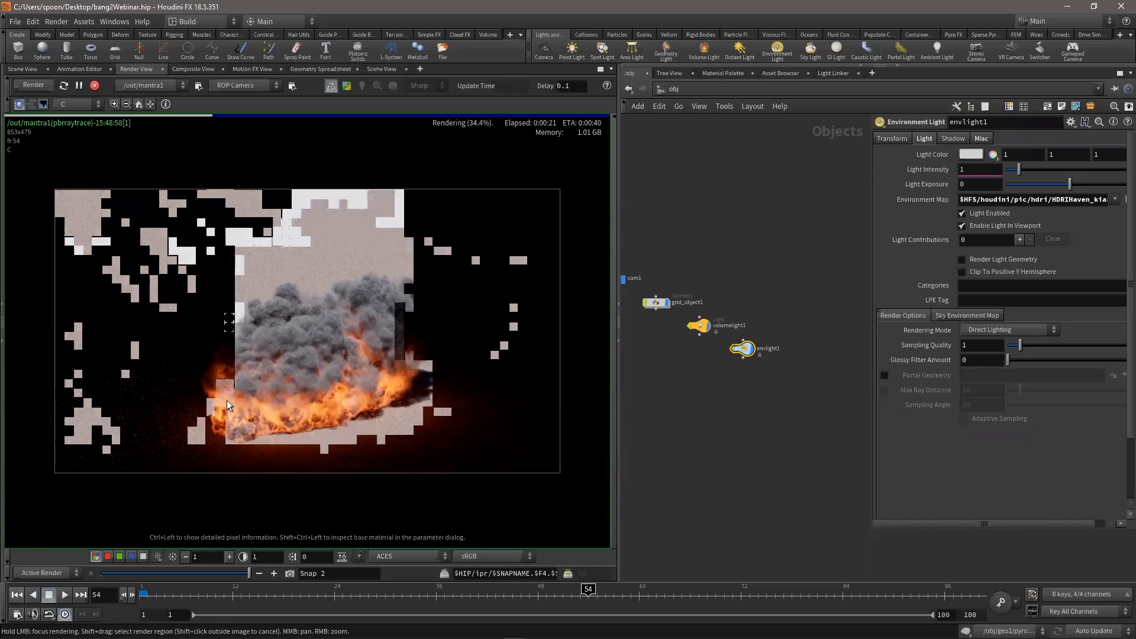
mouse_move(219, 439)
mouse_down()
mouse_move(403, 436)
mouse_move(411, 354)
mouse_move(399, 269)
mouse_move(427, 212)
mouse_move(244, 223)
mouse_up()
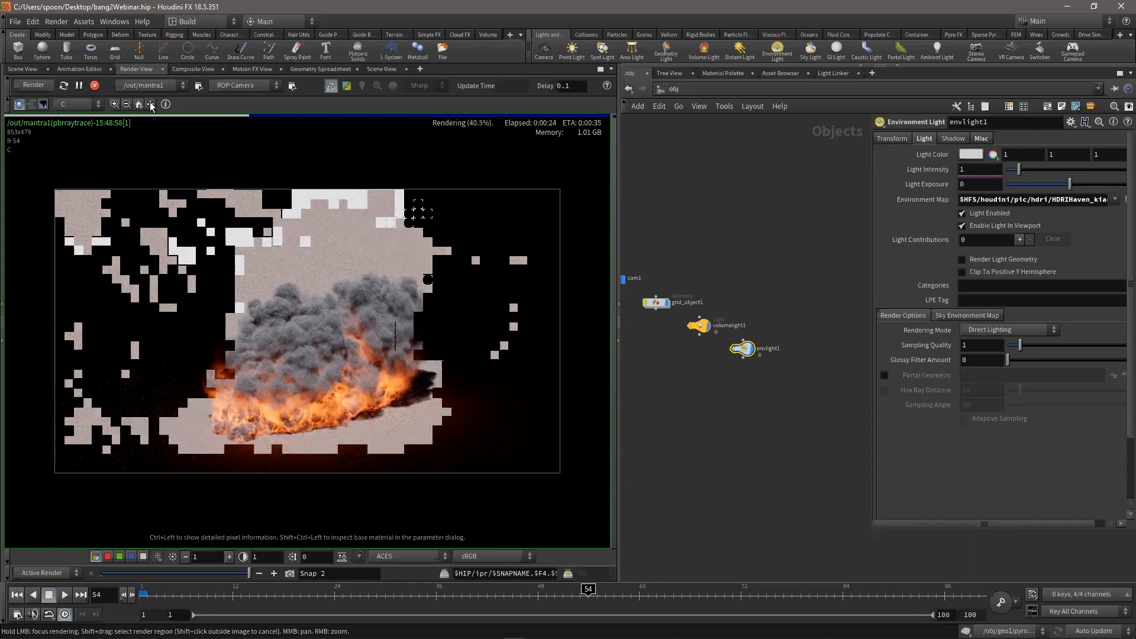
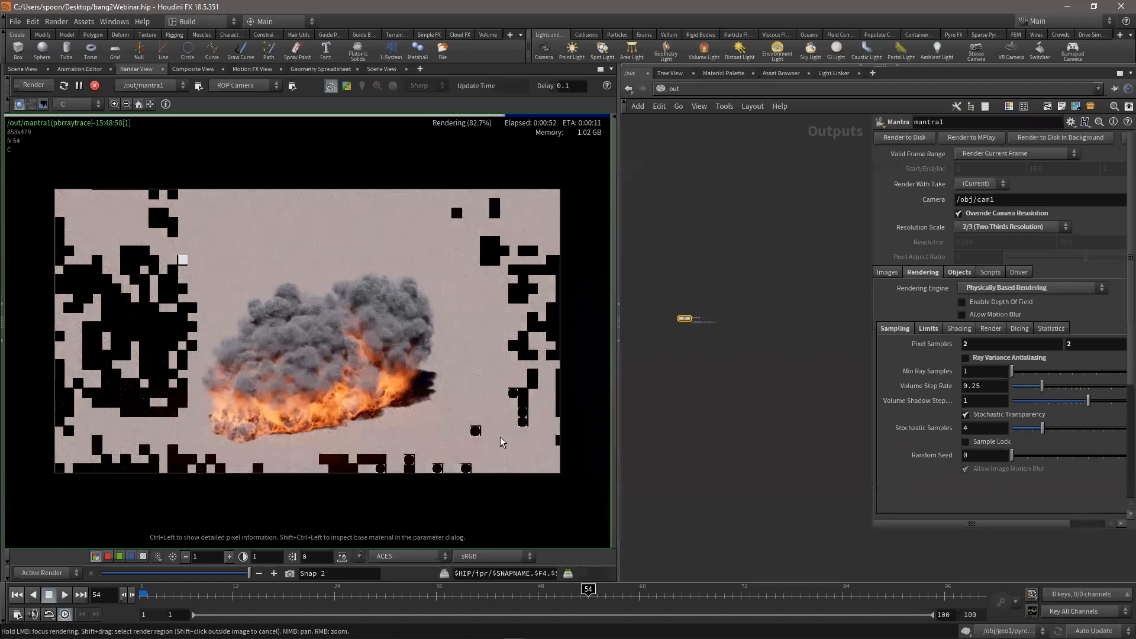
Open the Render settings of mantra1, compare the active render with Snap 1, and store it as a new snapshot
scroll(745, 359, up, 3)
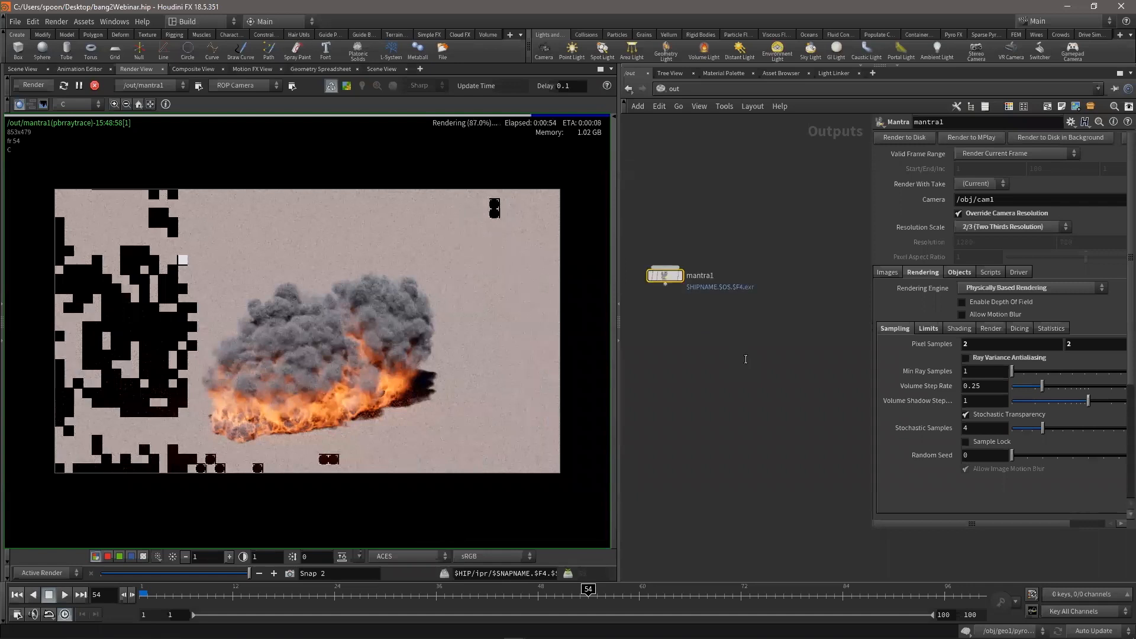
click(959, 328)
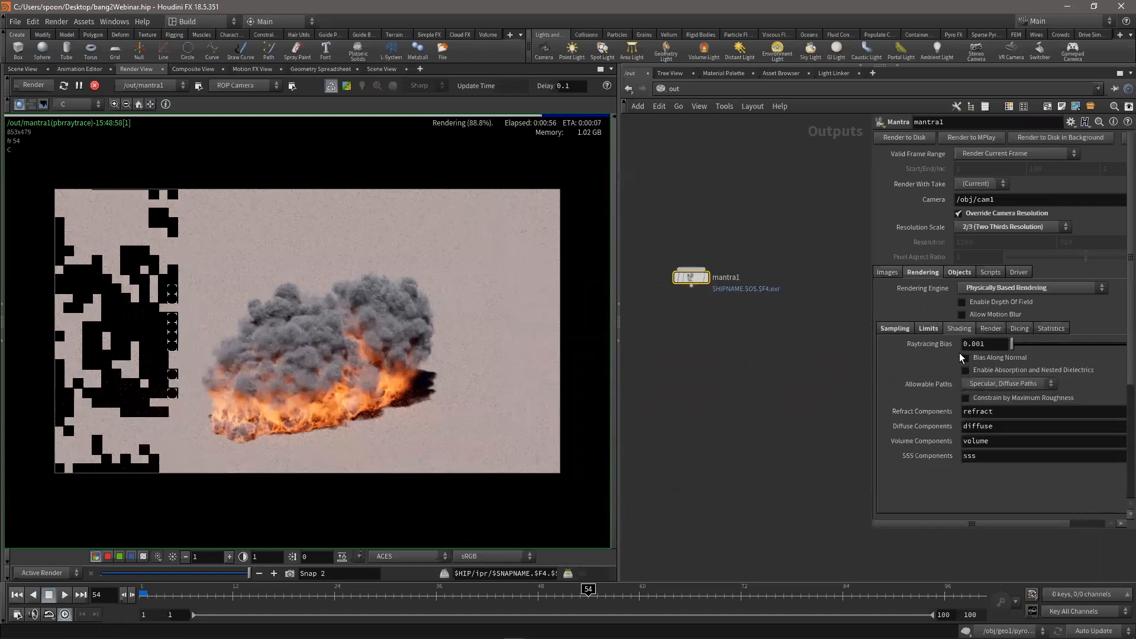
click(991, 328)
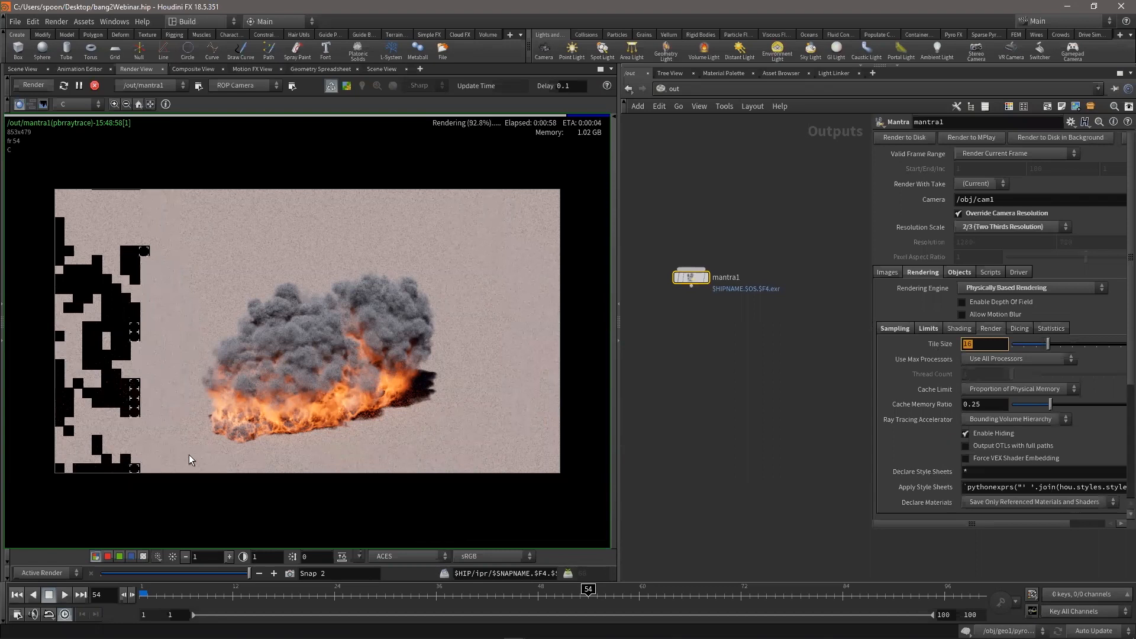
click(99, 578)
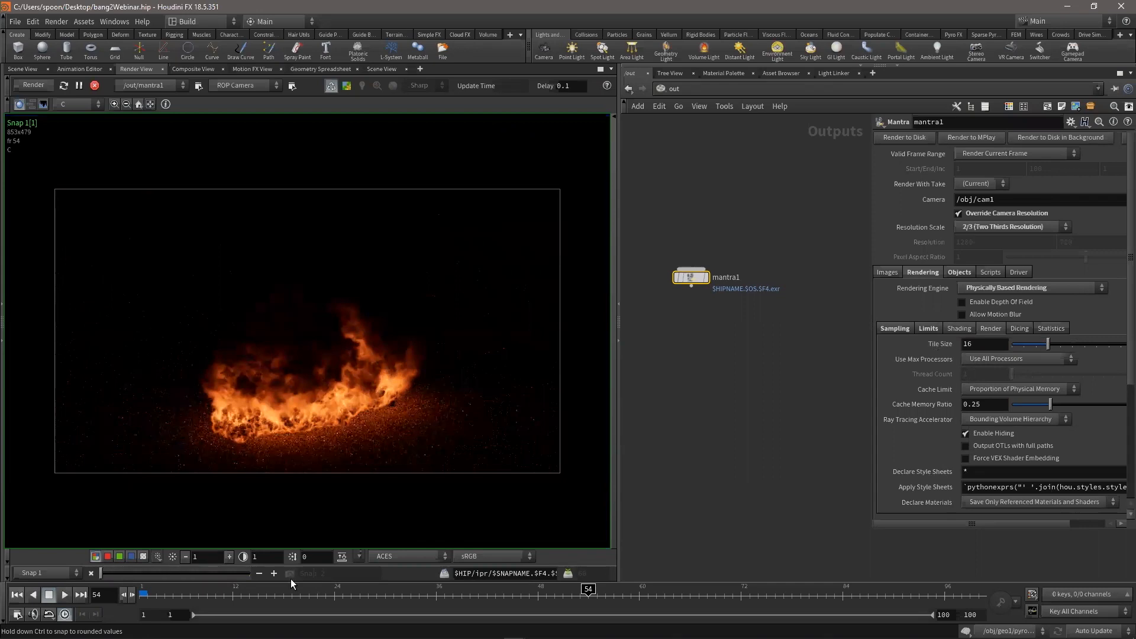
drag(216, 543, 266, 536)
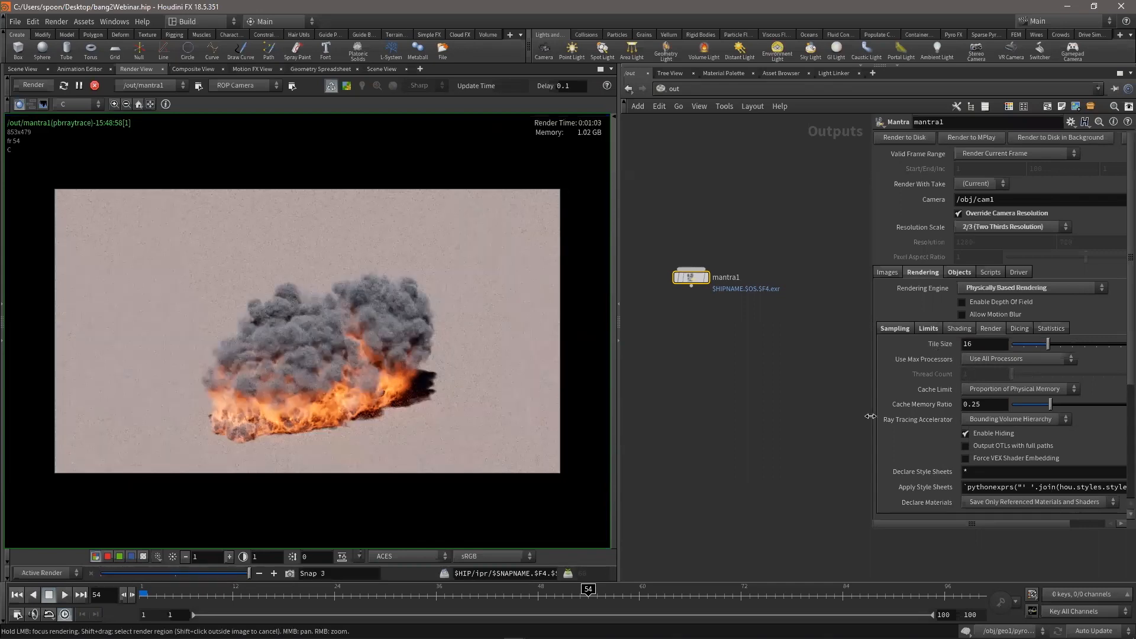
Set the Tile Size of mantra1 to 32
click(988, 345)
text(32)
key(Return)
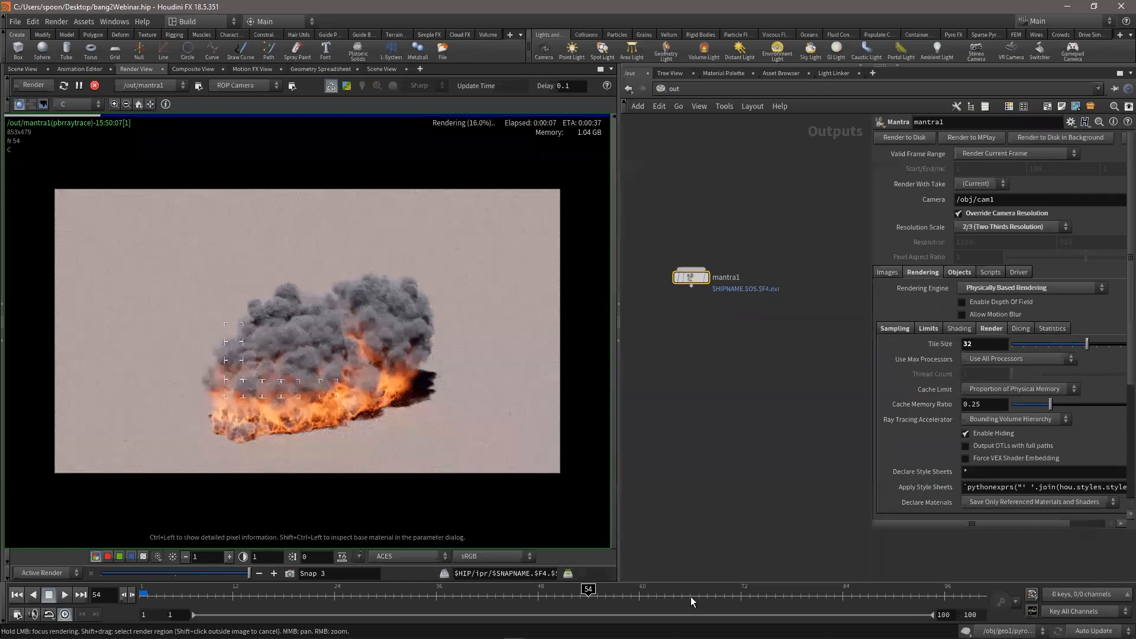
Stop the current render, render frame 69, and move on to render frame 88
click(95, 86)
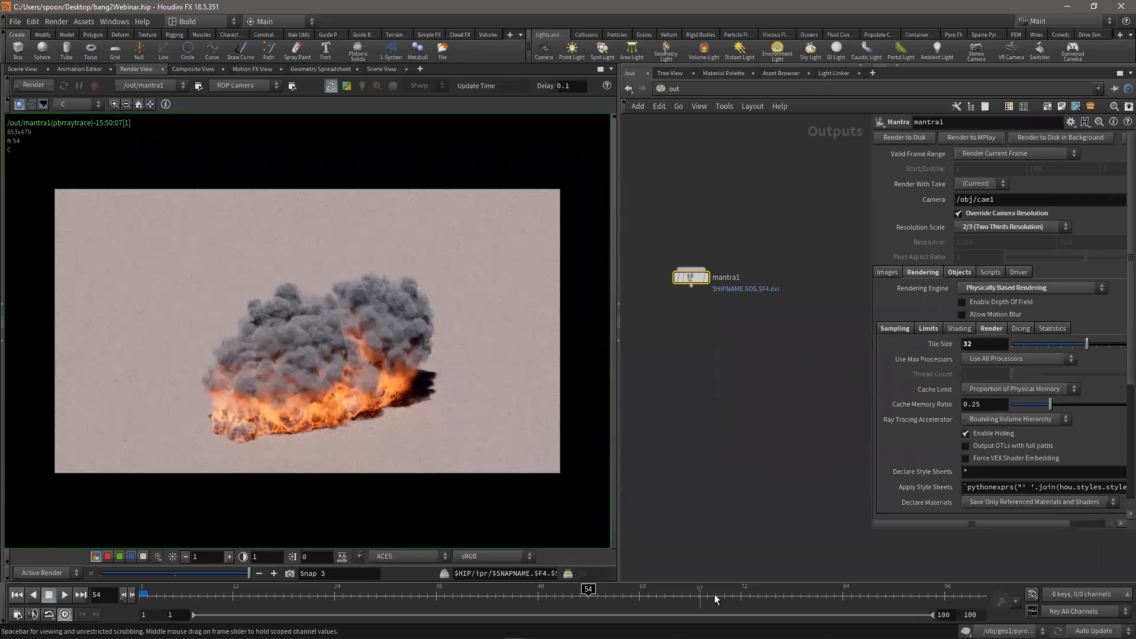
click(33, 85)
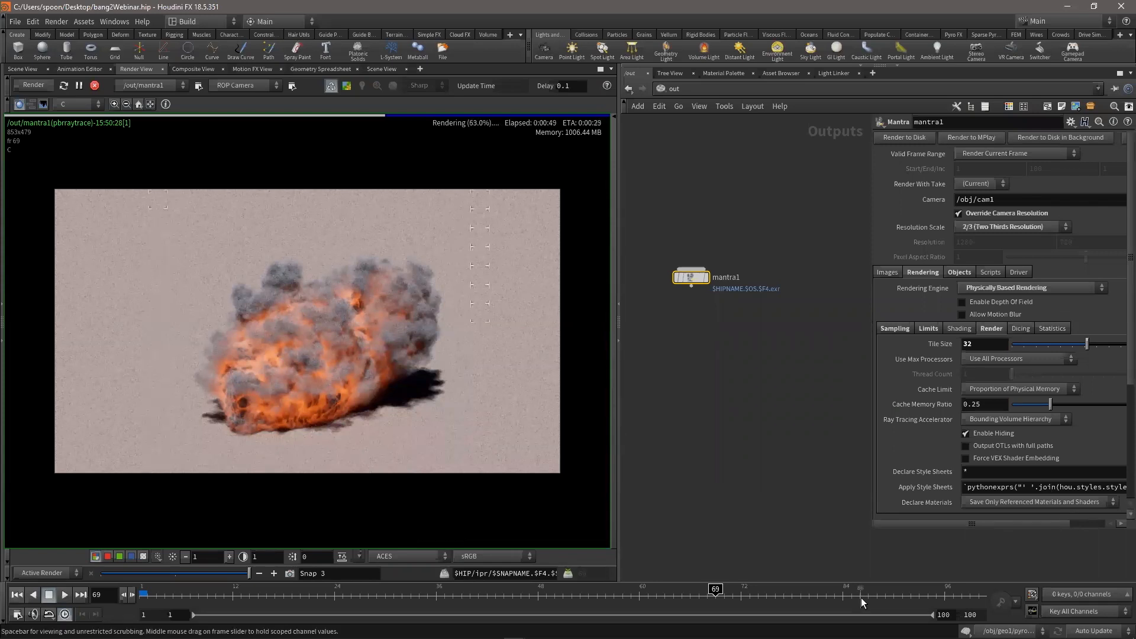
click(877, 594)
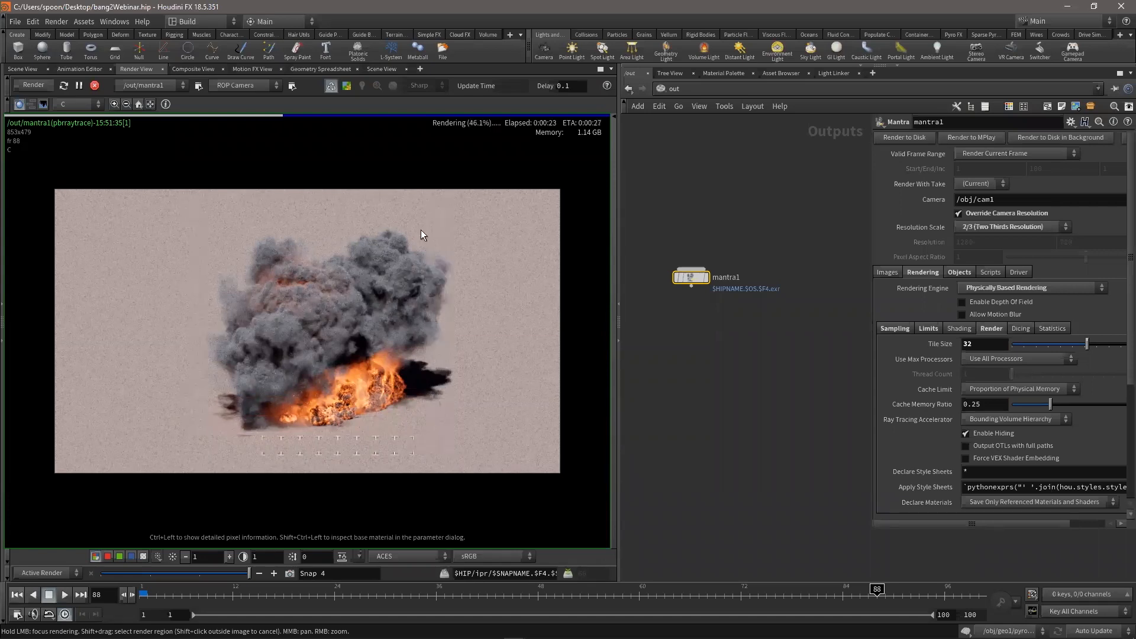
Compare the frame 88 render with the stored snapshots, save it as a snapshot, and stop rendering
click(236, 574)
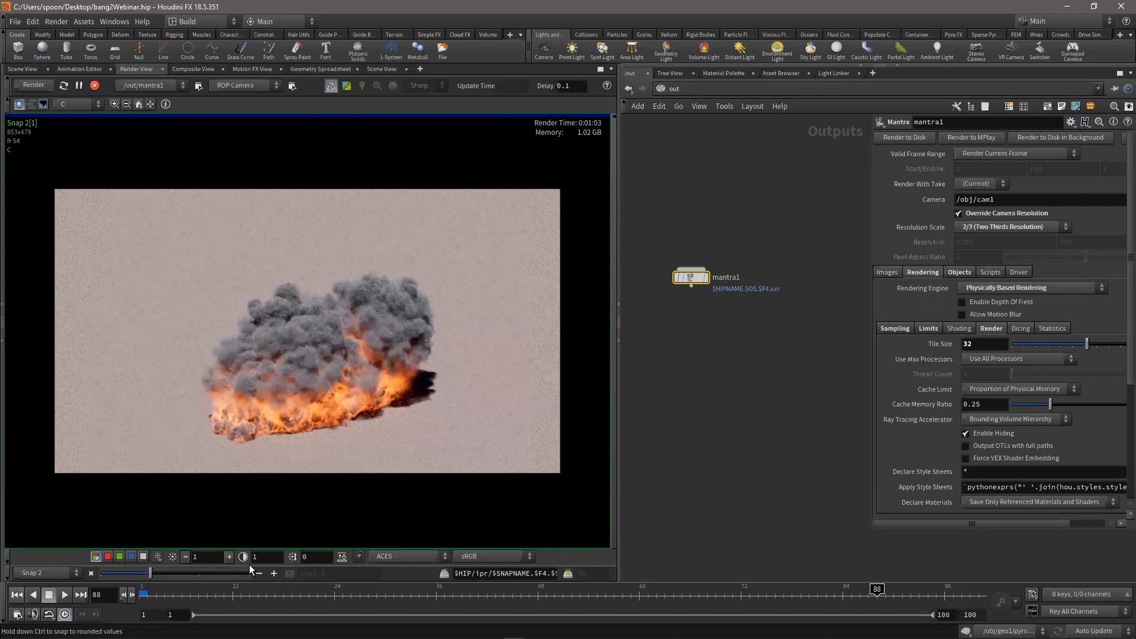
click(250, 574)
click(291, 573)
click(96, 86)
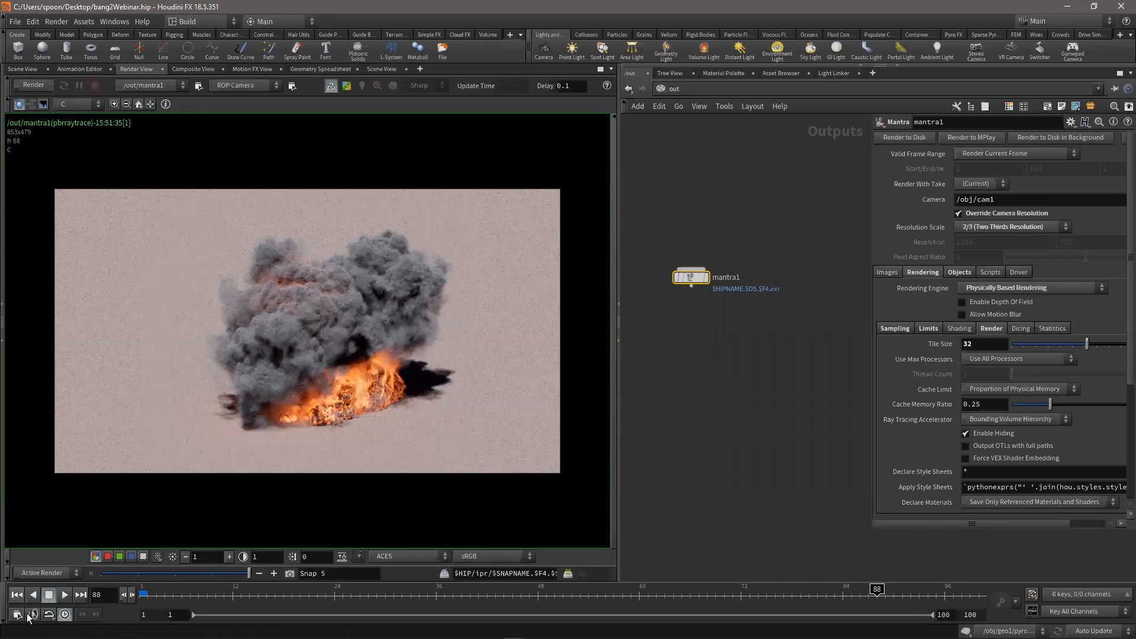
Play the simulation in the Scene View, move to frame 36, and render that frame in the Render View
click(65, 595)
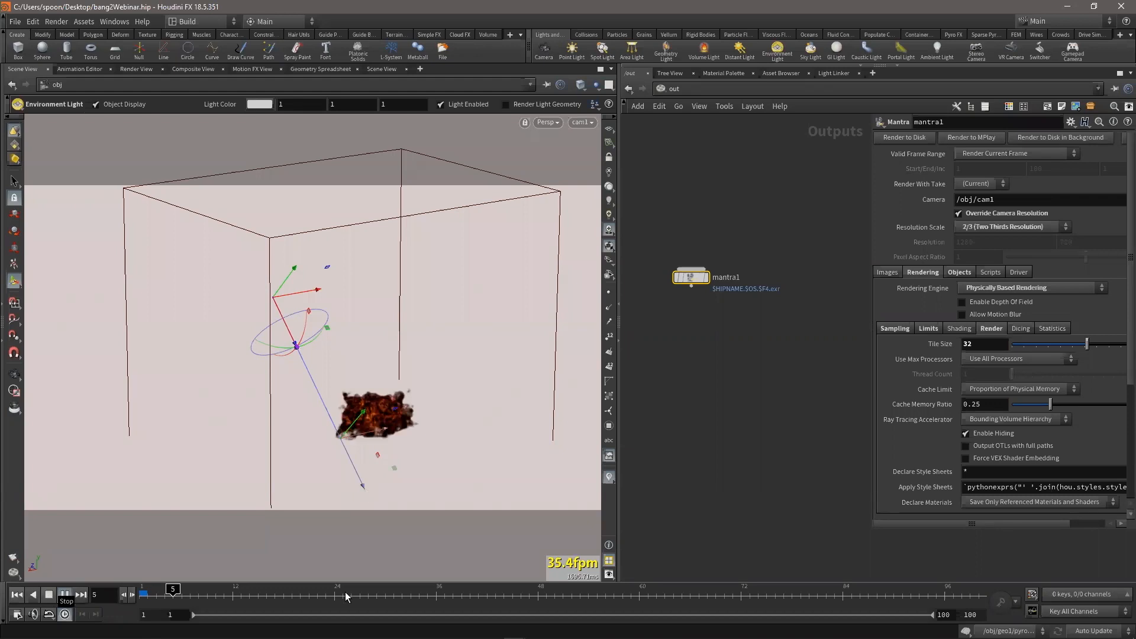
click(372, 594)
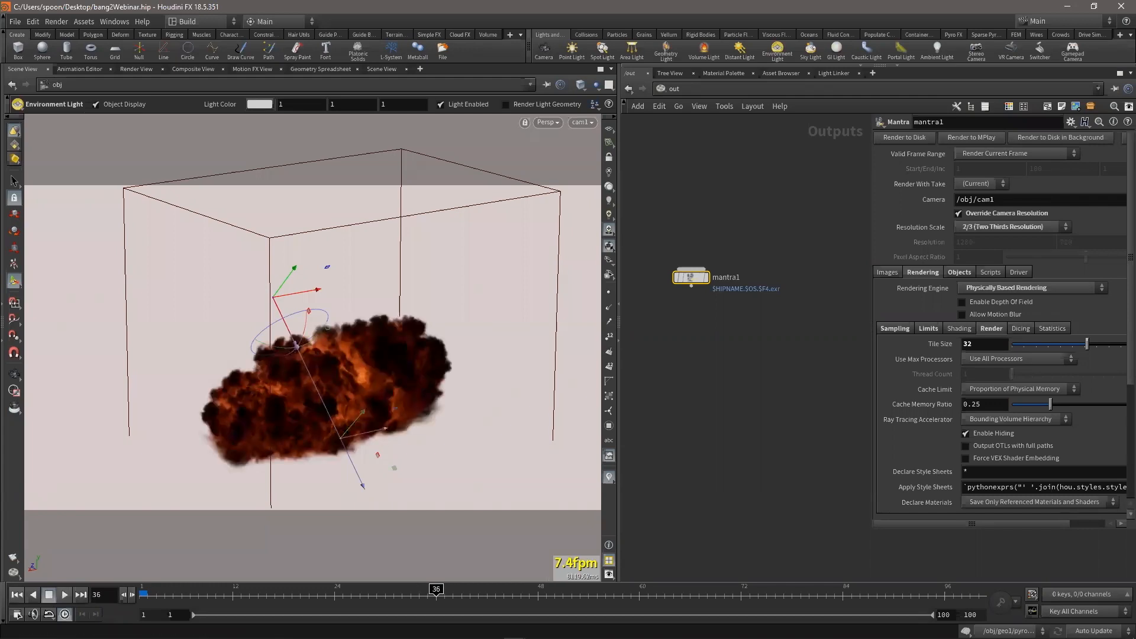
click(137, 69)
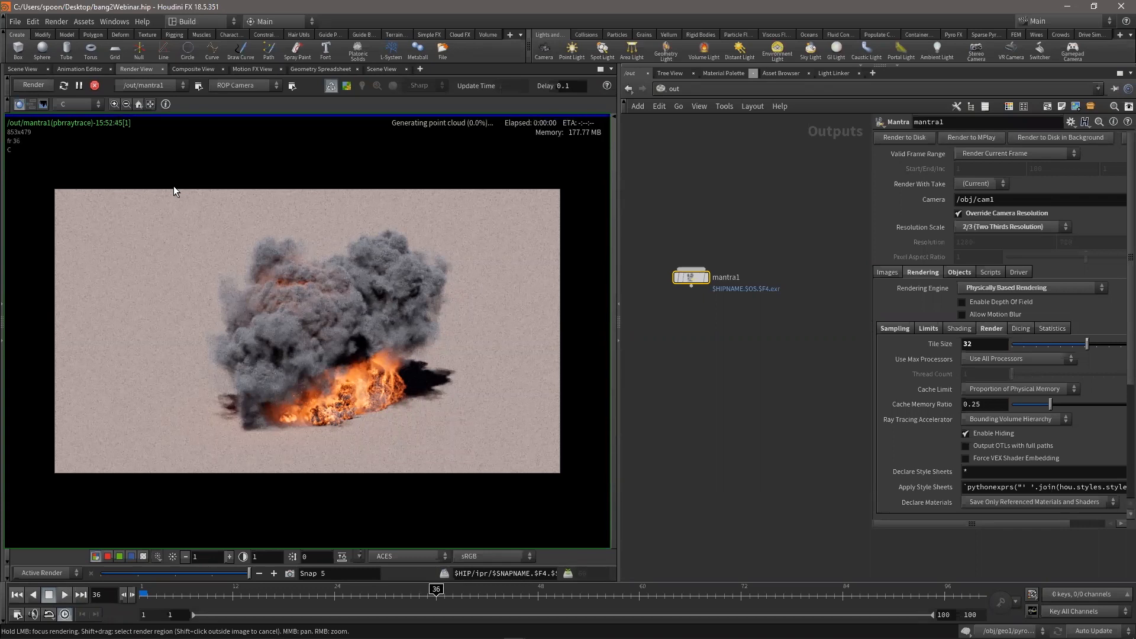
Open the network inside geo1 and show the pyrobakevolume1 parameters in a wider parameter area
click(729, 88)
click(747, 142)
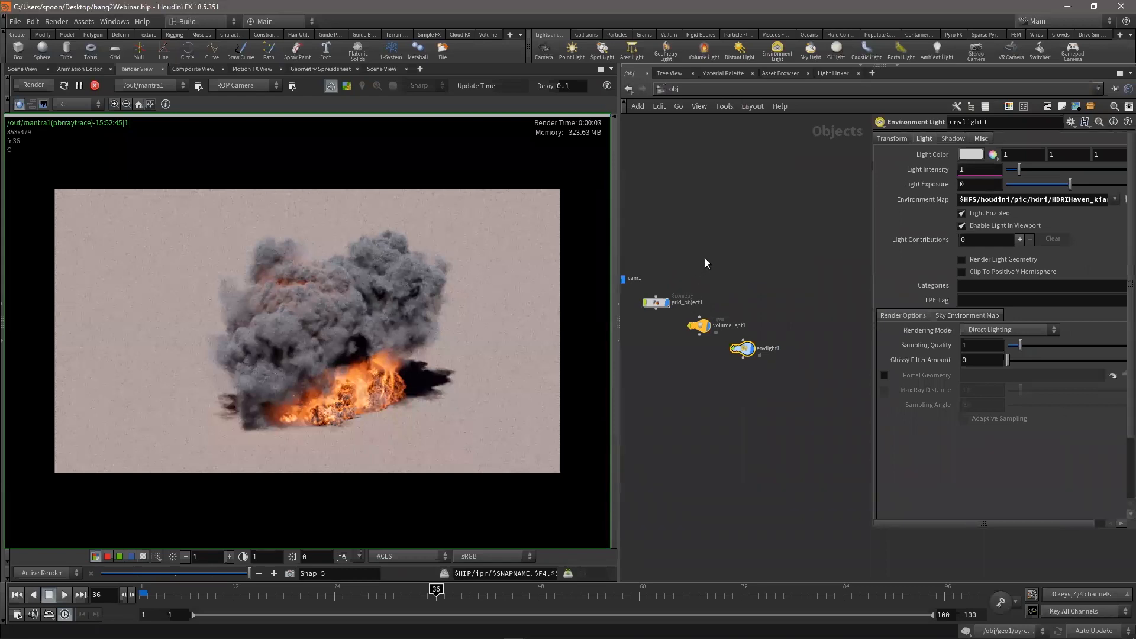
middle_drag(697, 257, 776, 271)
scroll(687, 265, up, 2)
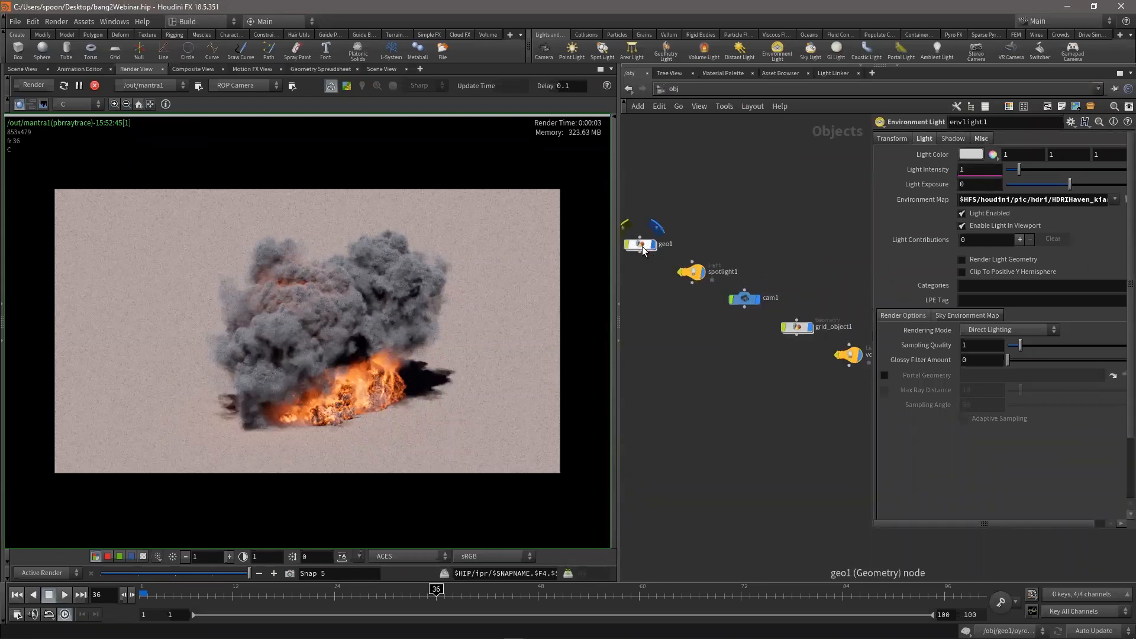
double_click(643, 248)
drag(755, 386, 659, 326)
drag(776, 430, 680, 395)
middle_drag(762, 486, 755, 467)
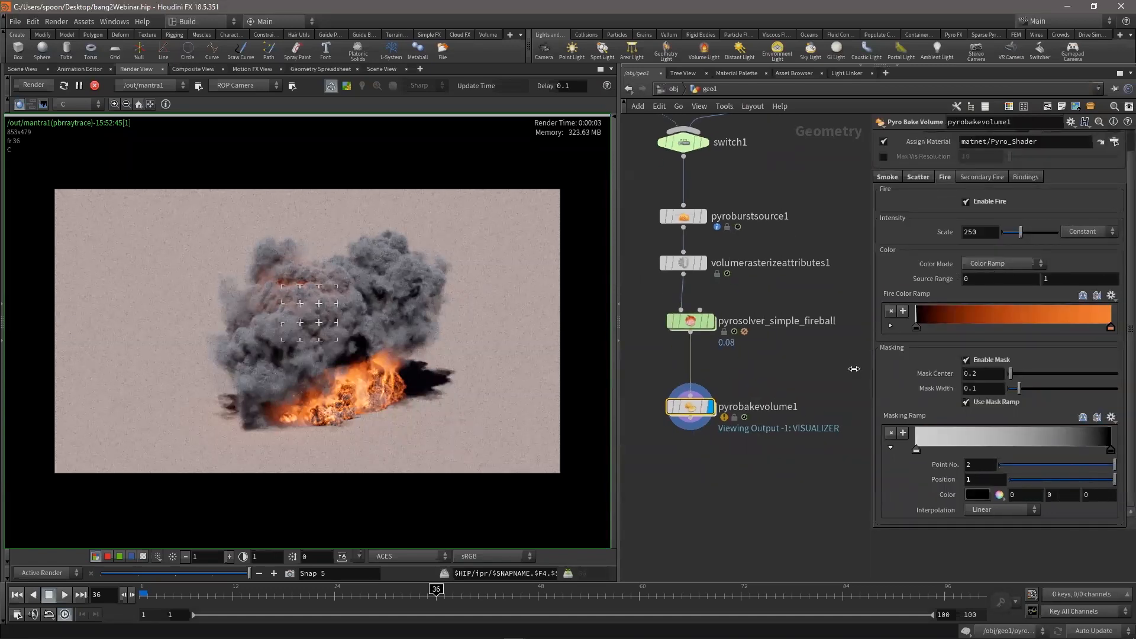
drag(873, 354, 805, 334)
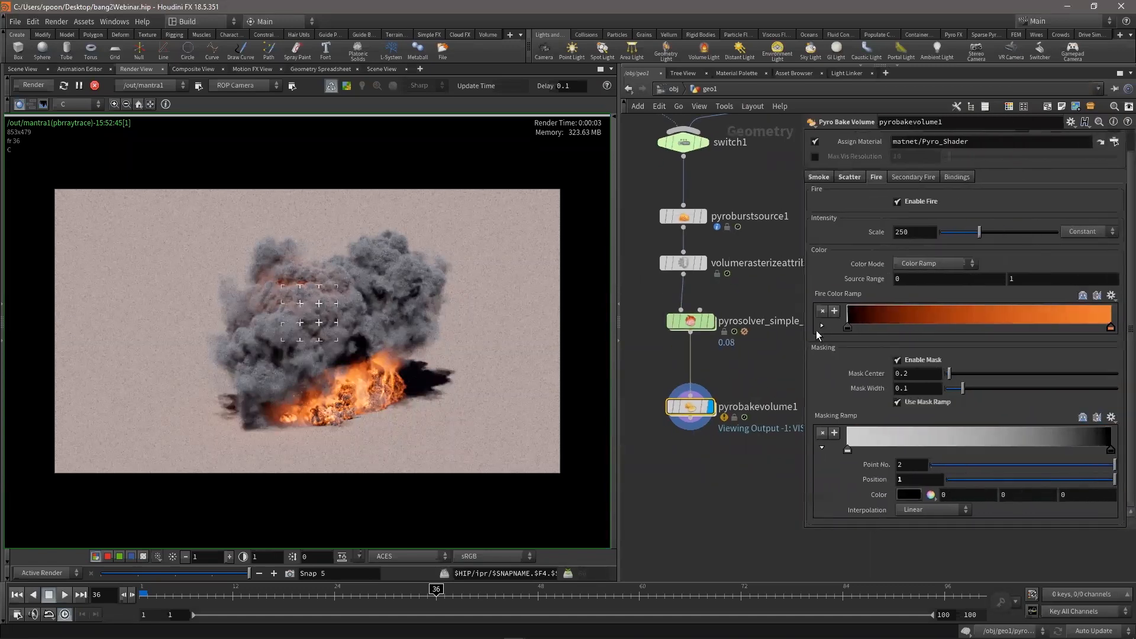
Examine the Scatter and Fire settings of pyrobakevolume1, including the Source Range of the fire color
click(850, 179)
click(876, 177)
click(854, 174)
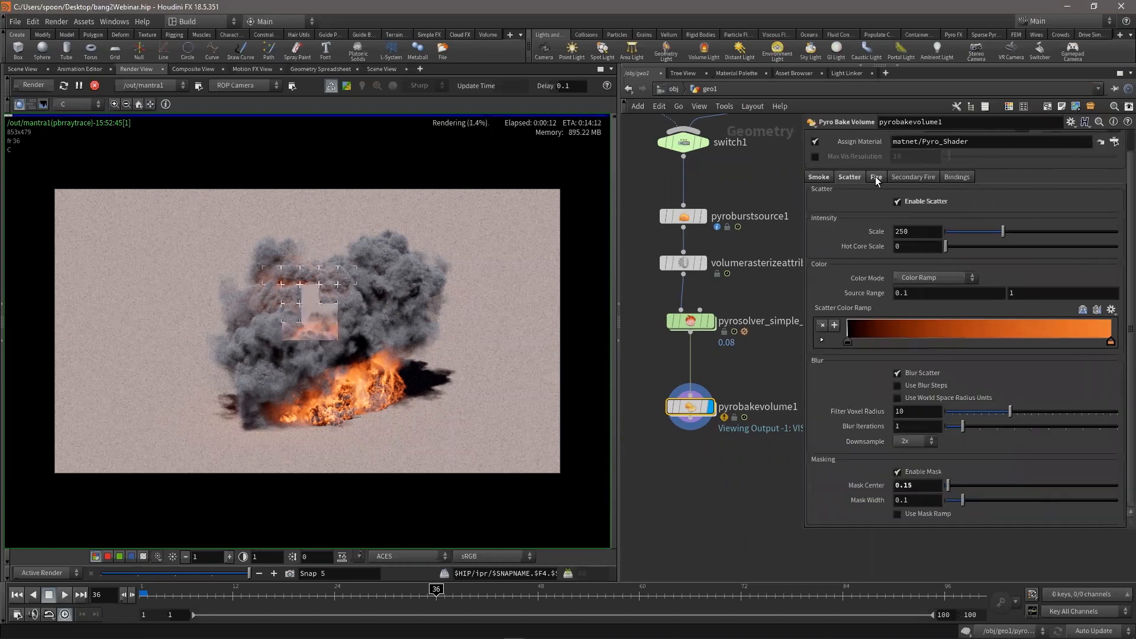
click(875, 176)
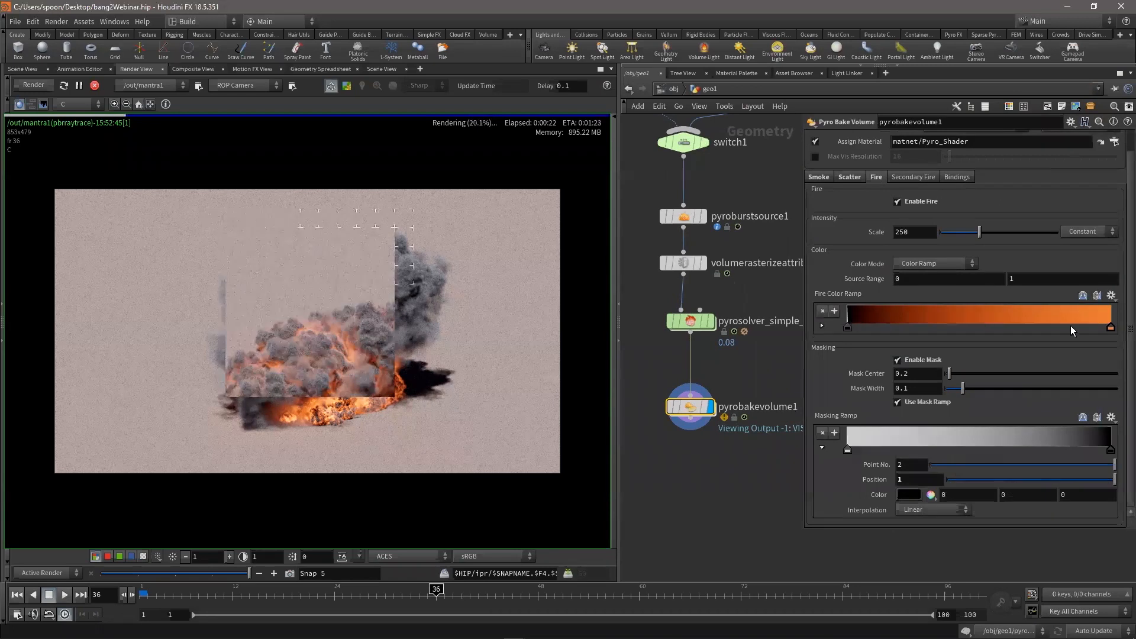
double_click(965, 280)
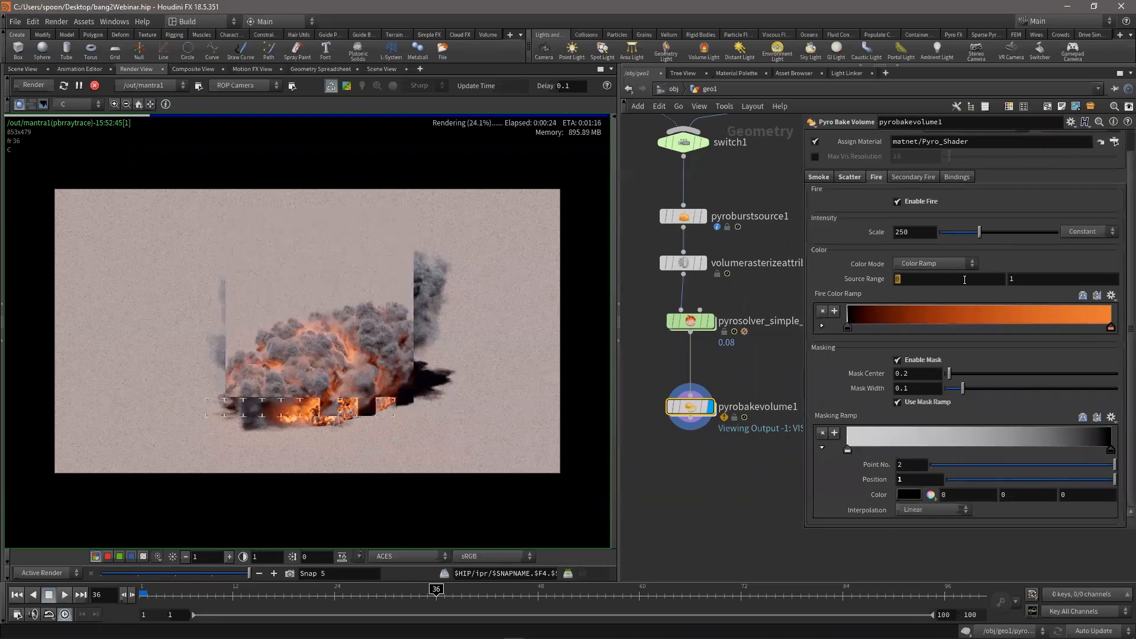
key(Tab)
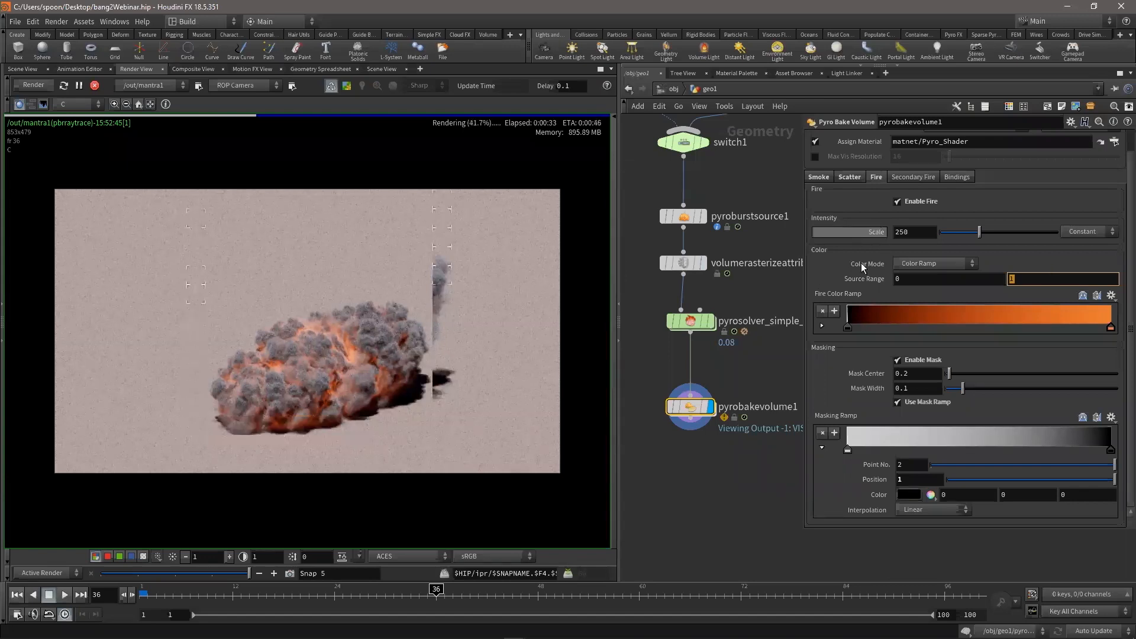
Apply the Black Body preset to the fire and scatter color ramps of pyrobakevolume1
click(1112, 295)
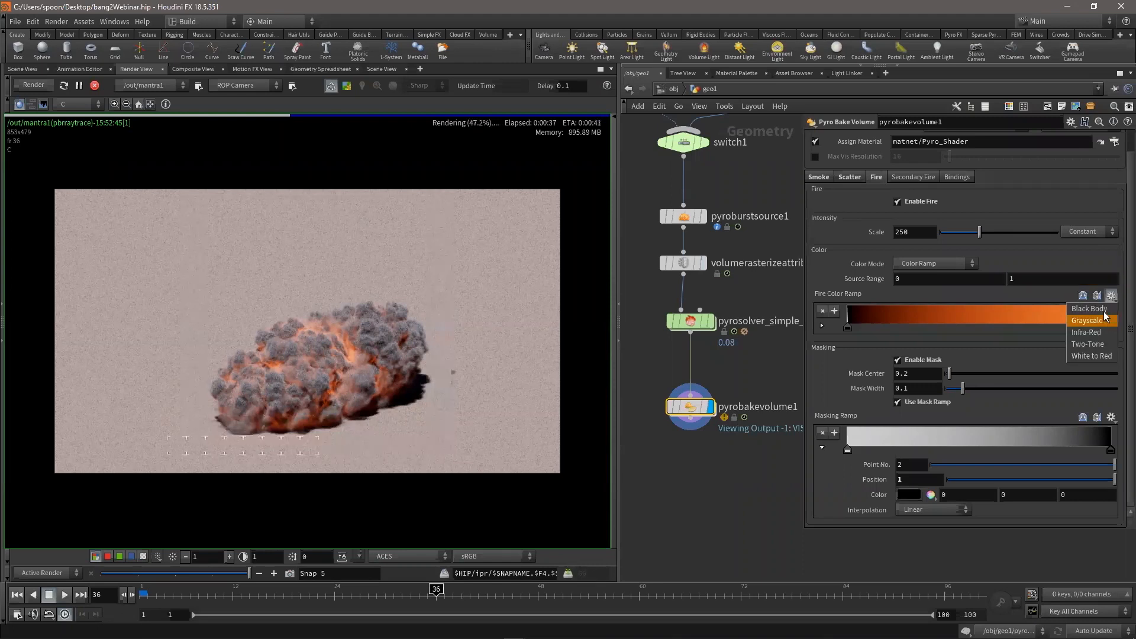
click(1078, 330)
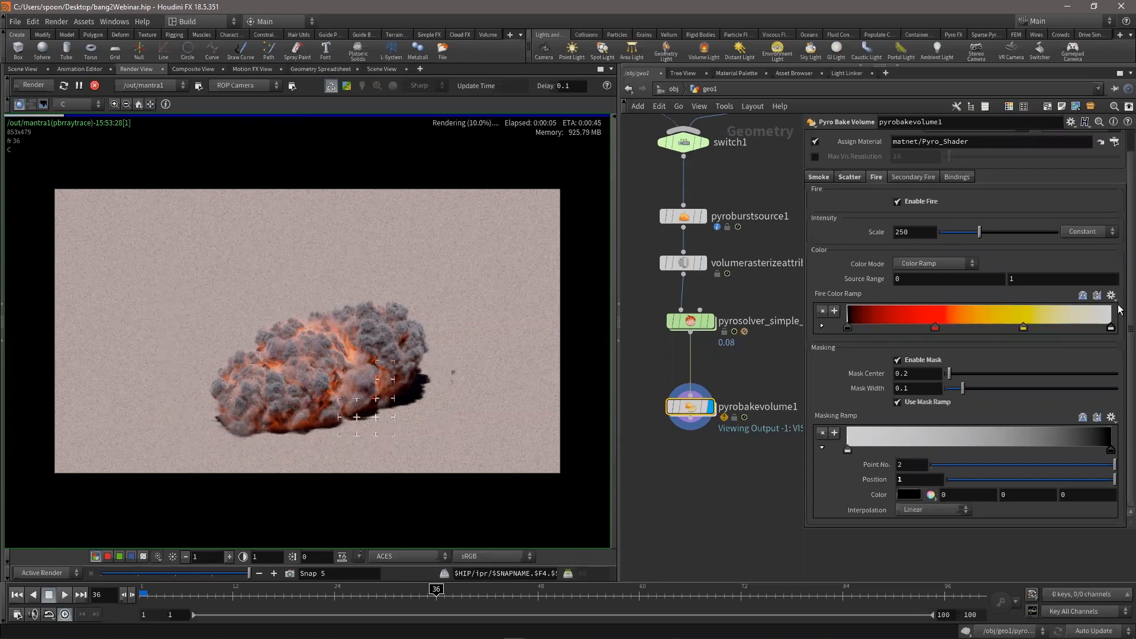
click(849, 176)
click(1095, 322)
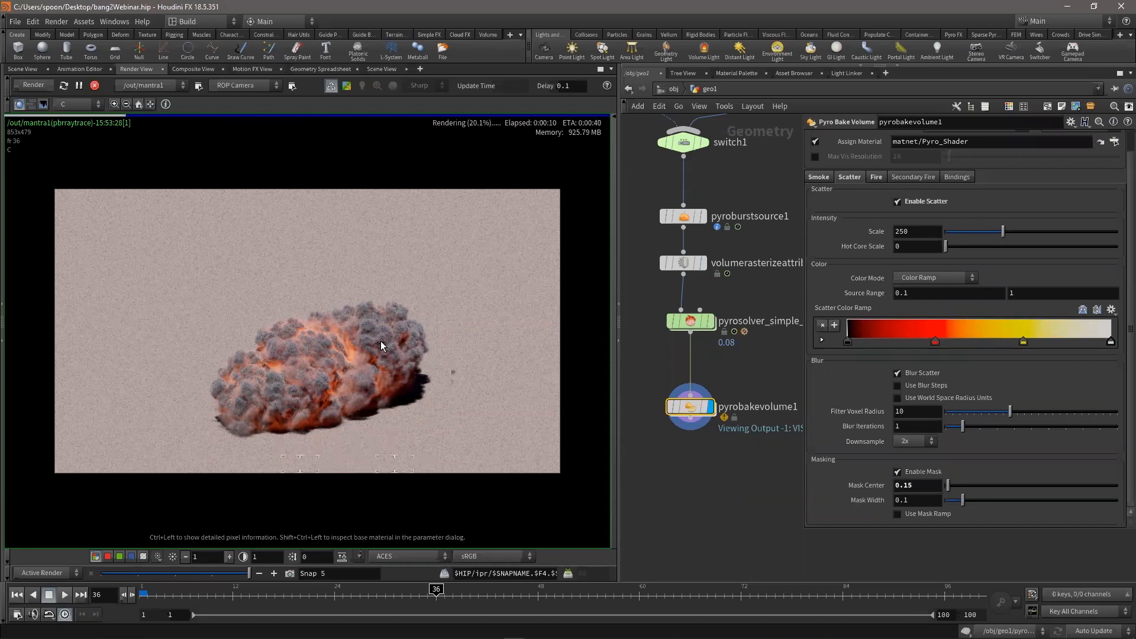
Apply the Infra-Red preset to the scatter and fire color ramps, and focus the render on the fireball
click(1111, 312)
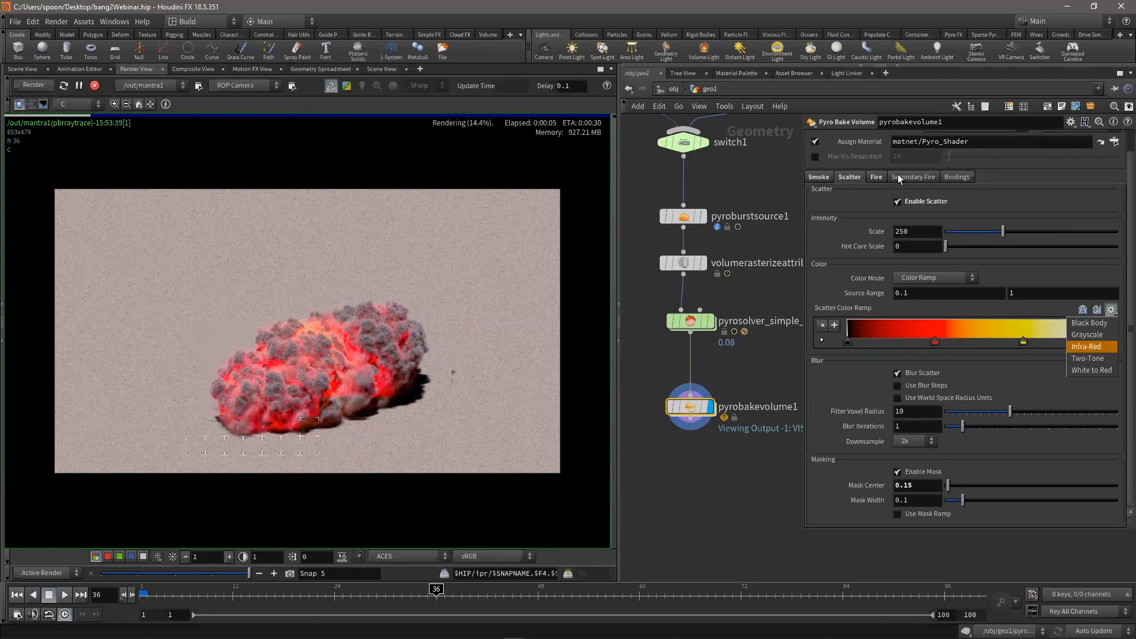
click(1088, 346)
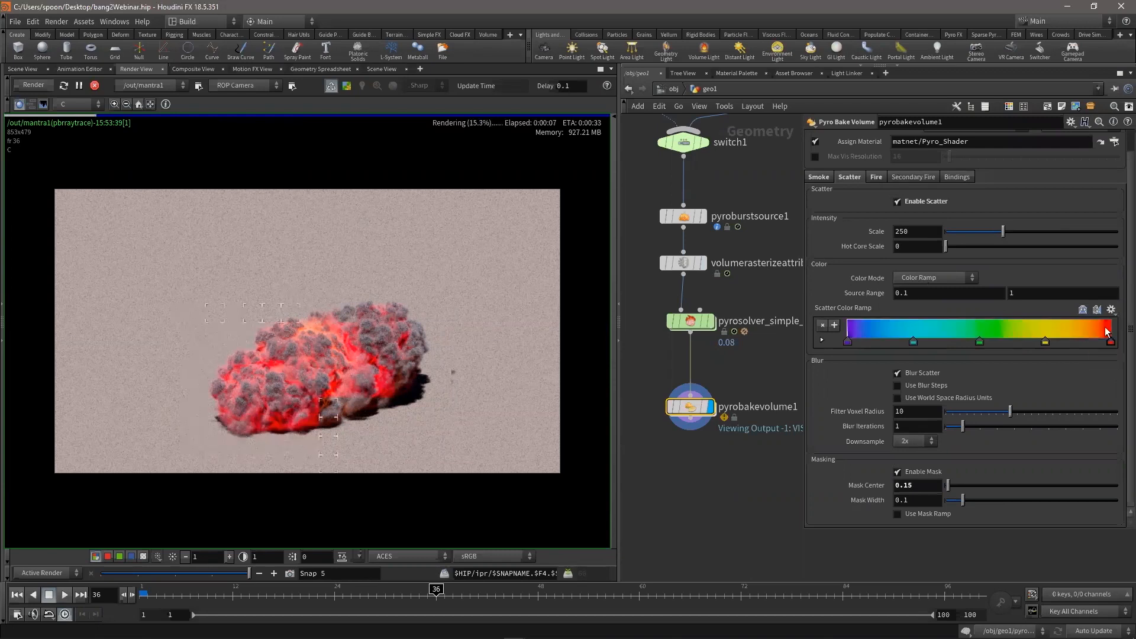
click(876, 177)
click(1111, 295)
click(1041, 330)
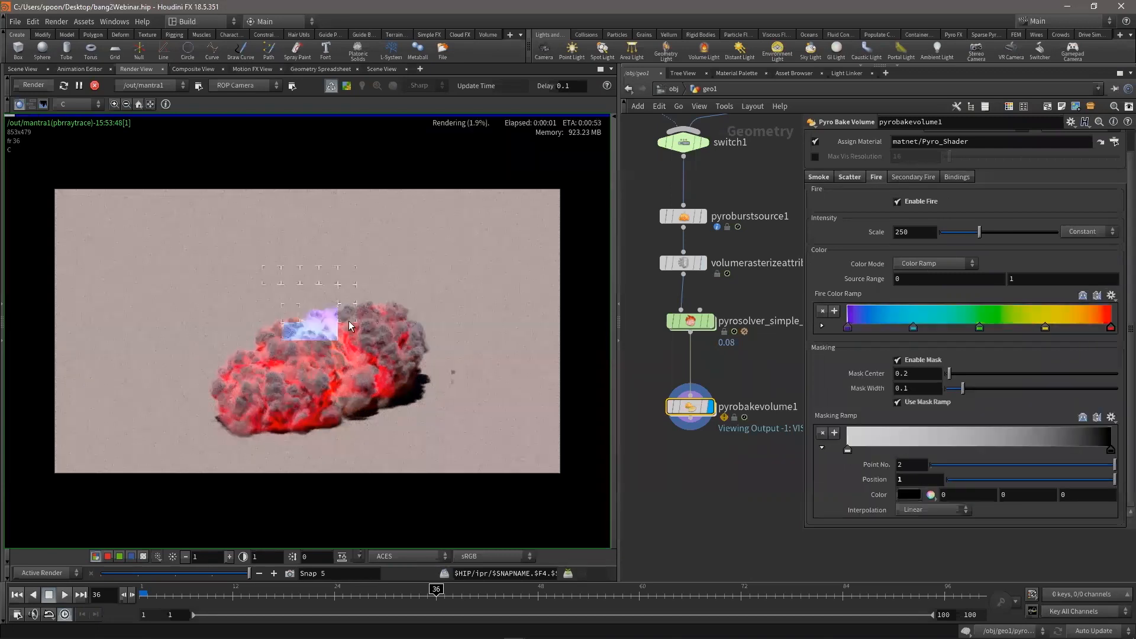
click(343, 337)
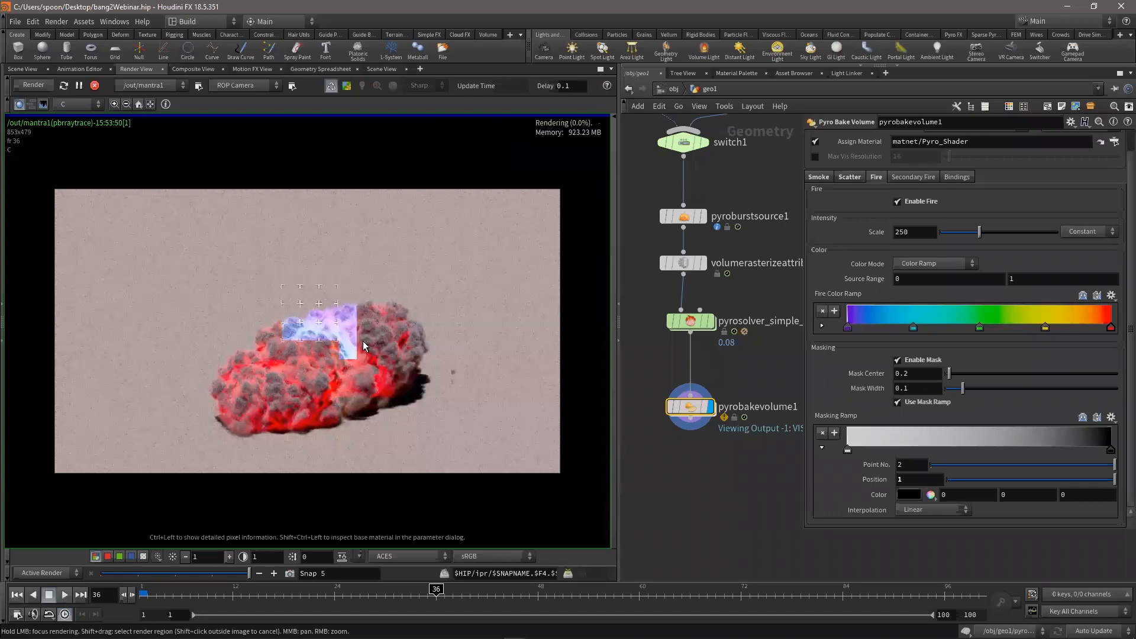
mouse_move(363, 341)
mouse_down()
mouse_move(359, 378)
mouse_move(379, 370)
mouse_move(289, 373)
mouse_up()
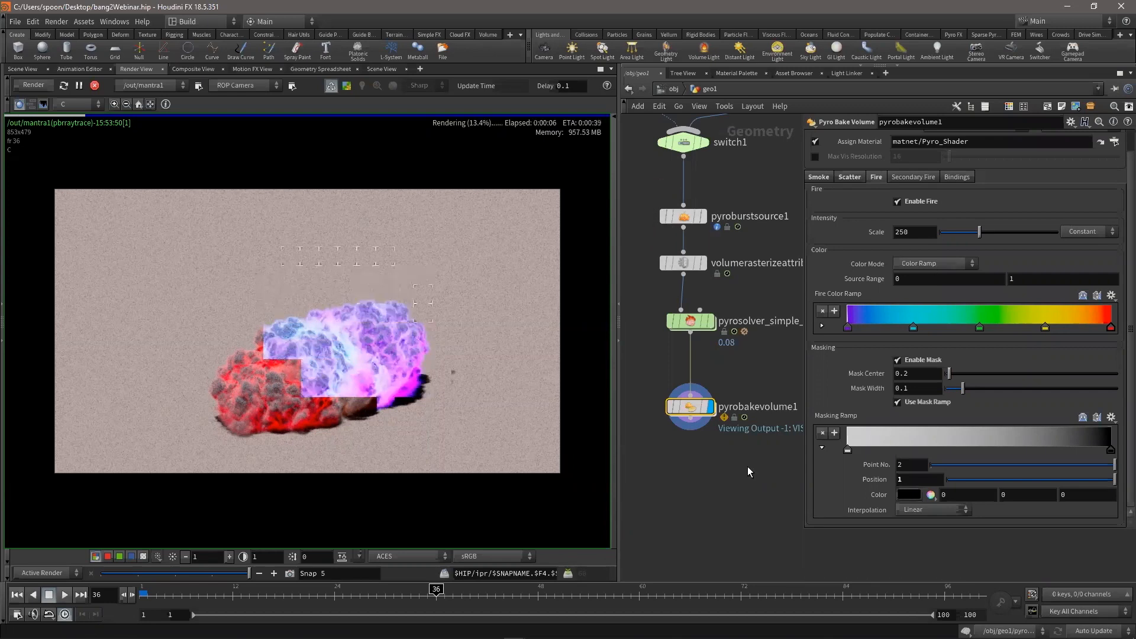
Undo the color ramp preset changes and set the Color Mode of both scatter and fire to Physical Blackbody
key(ctrl+z)
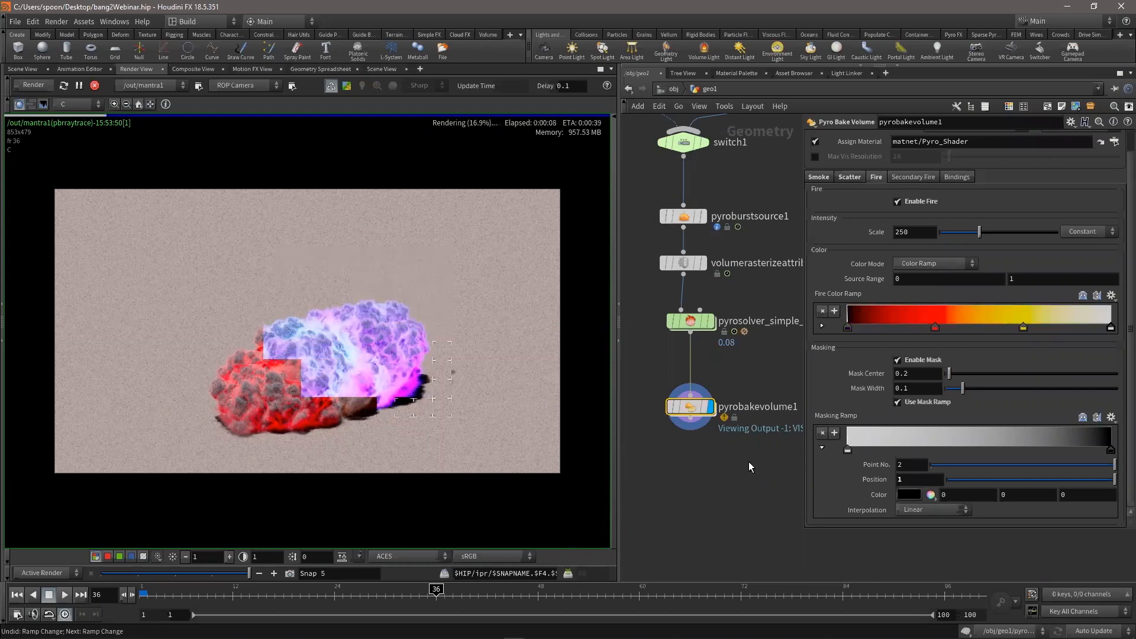
click(850, 177)
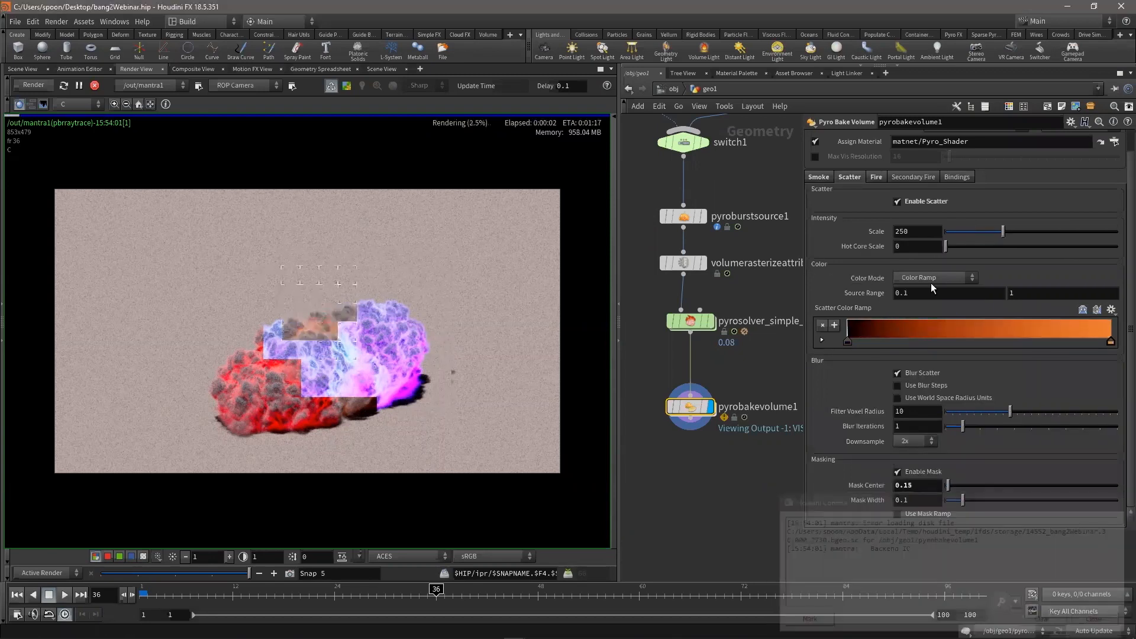
click(936, 277)
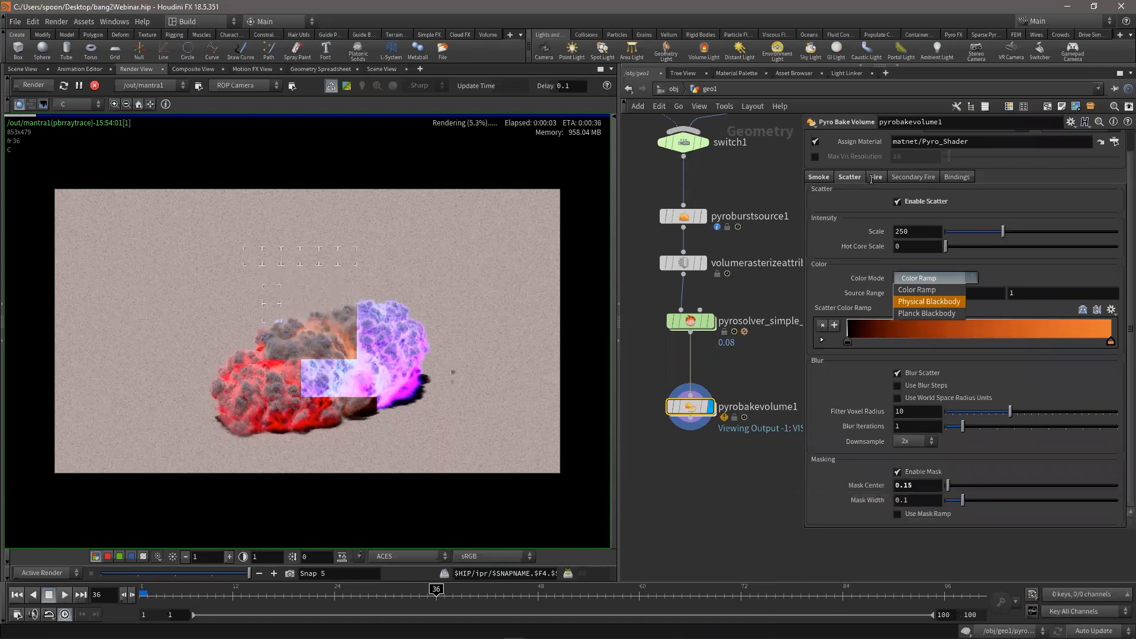
click(878, 179)
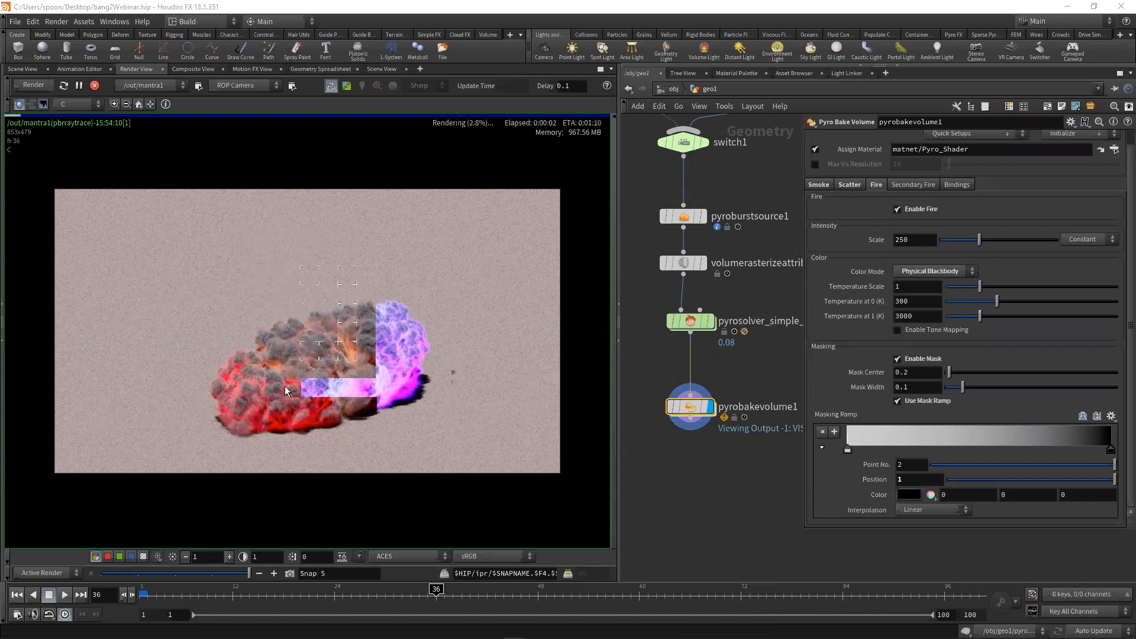
Check the blackbody colors on the rendered fireball and move the timeline to frame 13 to render it
click(391, 351)
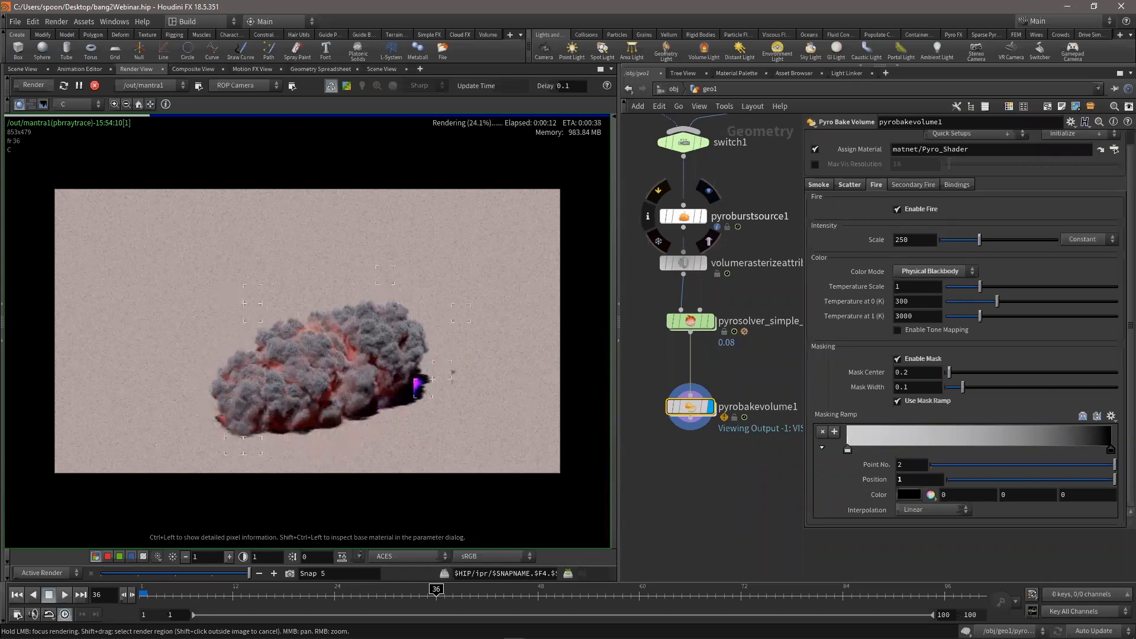
click(17, 595)
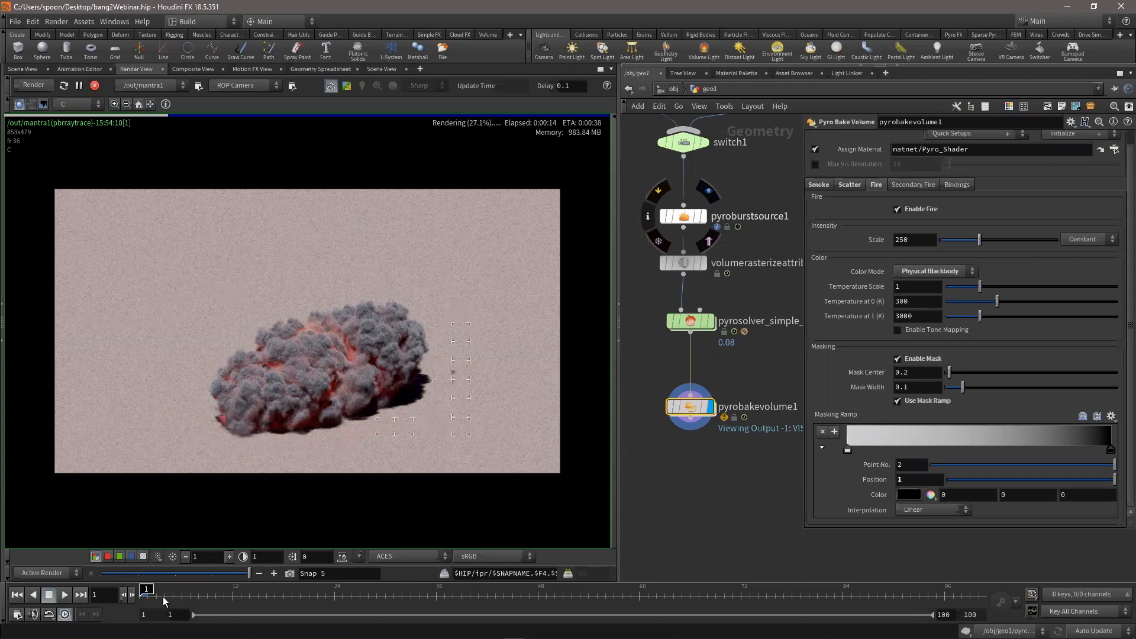
click(240, 593)
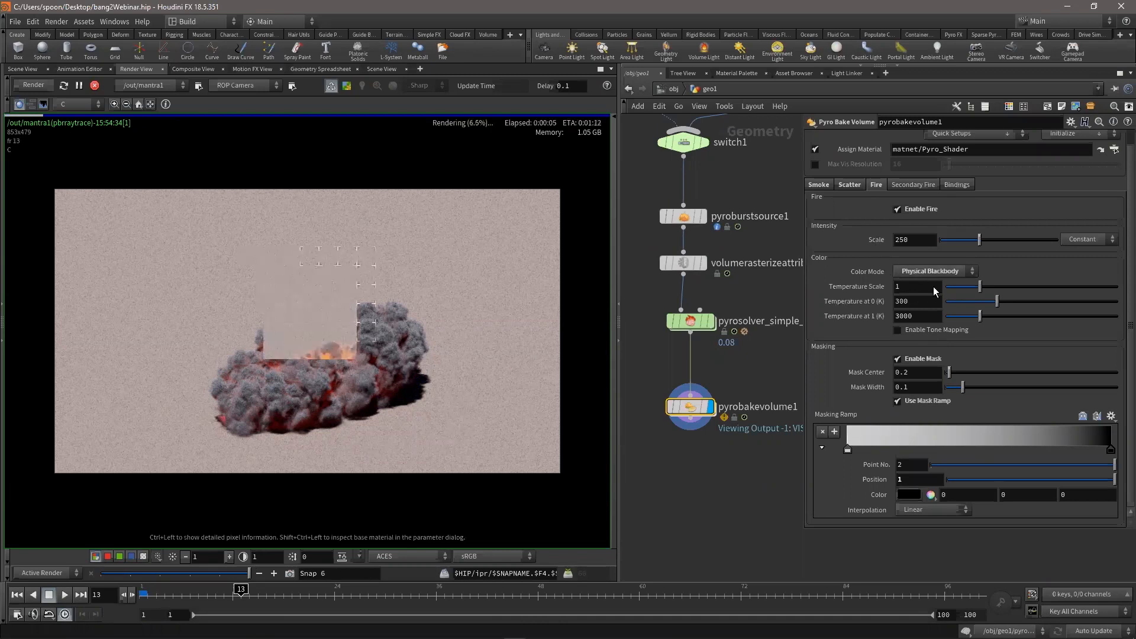
Try the fire's Temperature at 1 (K) at 4000 and 10000, and restore it to 3000
click(849, 186)
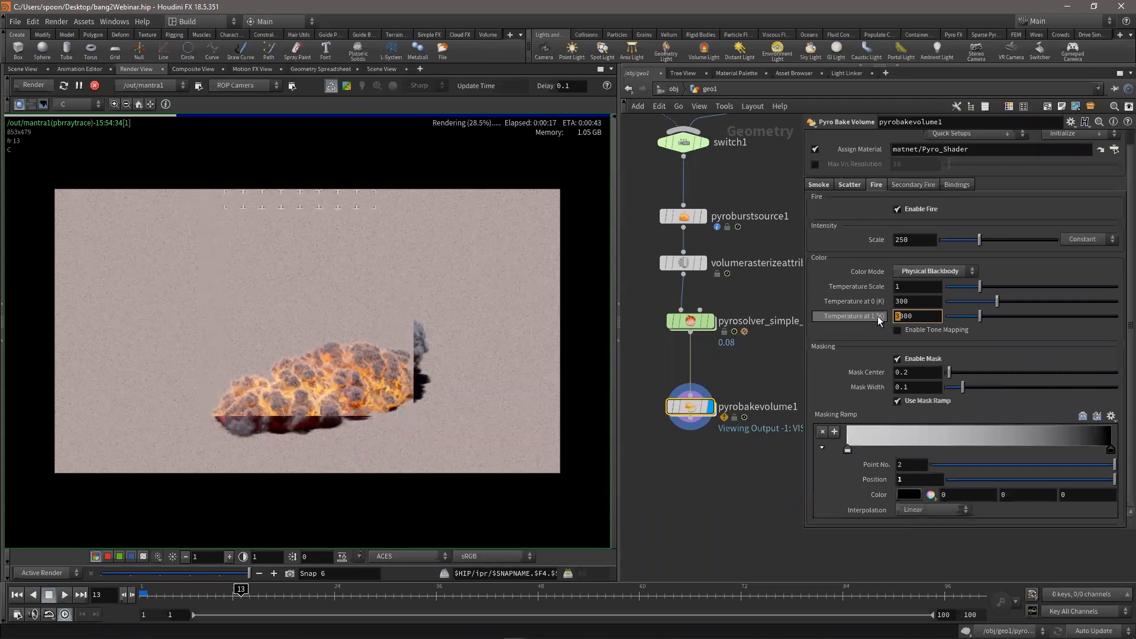
text(4)
key(Return)
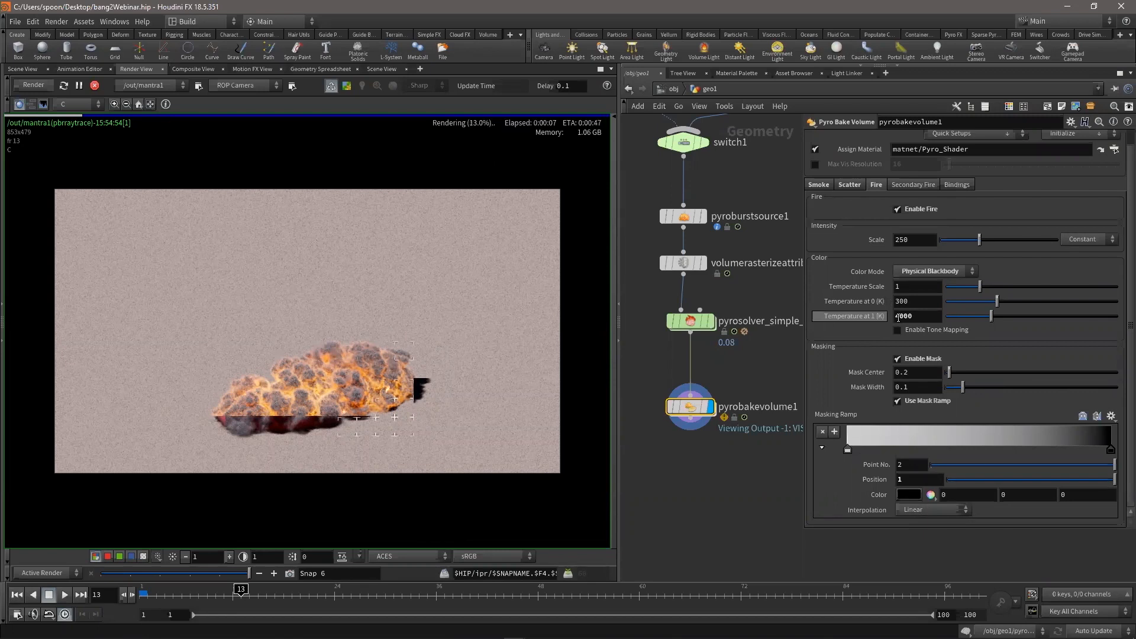
drag(900, 318, 772, 317)
text(10)
key(Return)
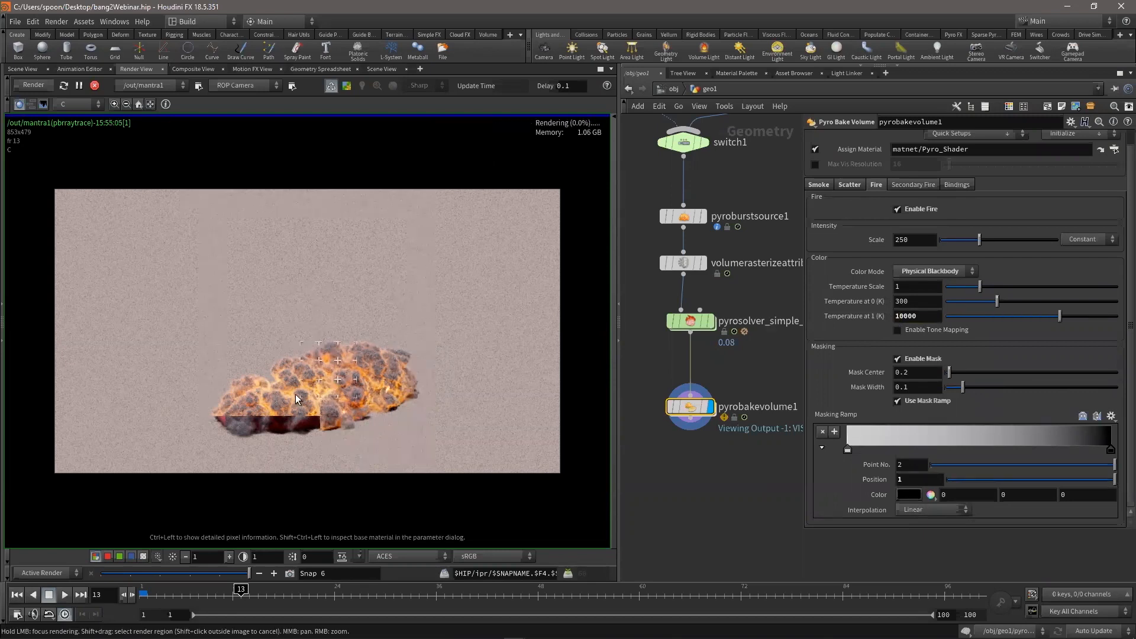
click(844, 318)
text(3000)
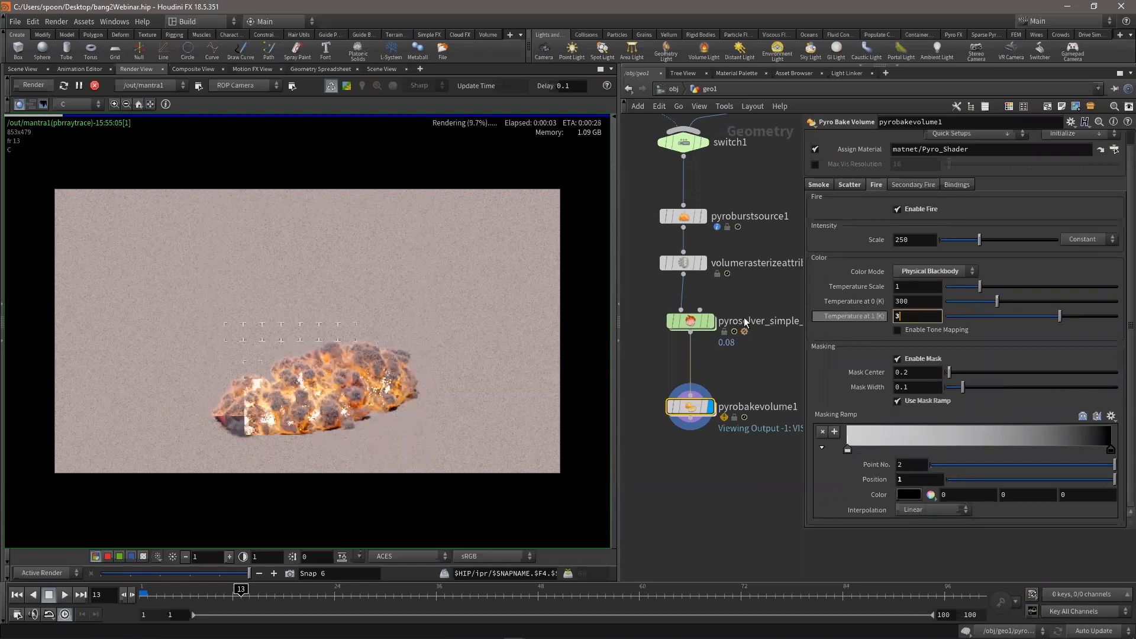
key(Return)
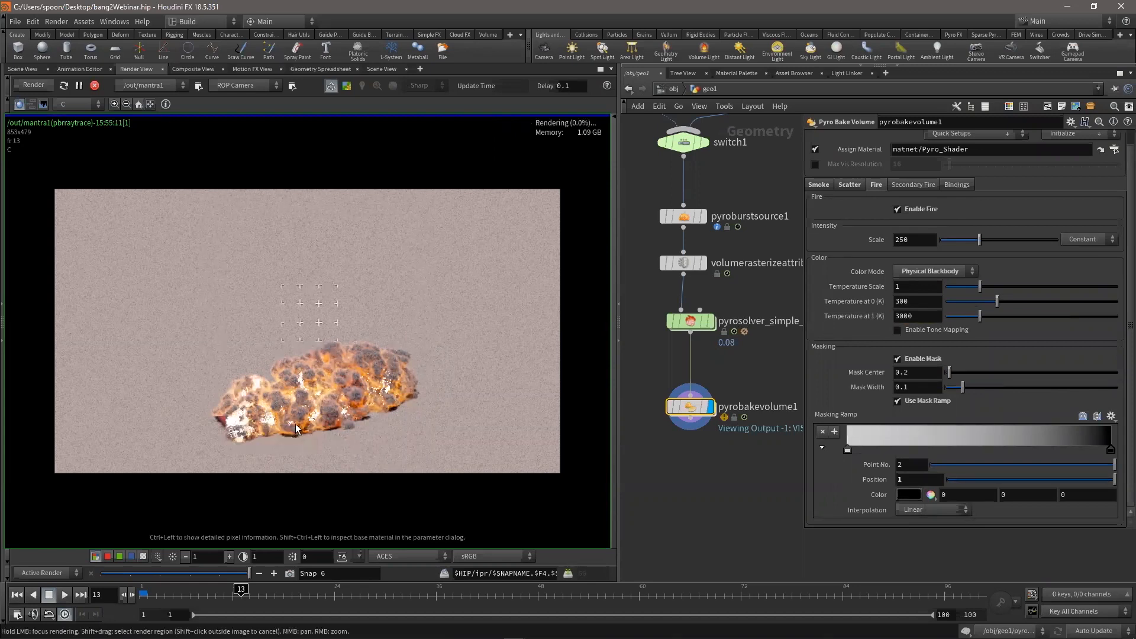
Set the fire's Temperature Scale to 3
click(925, 288)
text(3)
key(Return)
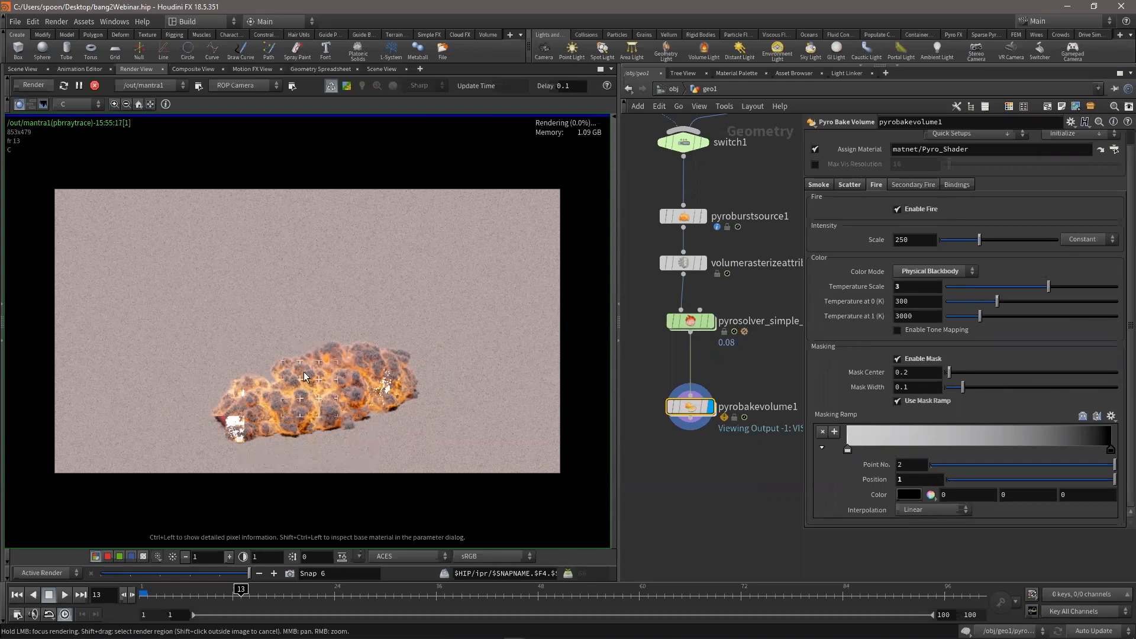
Limit rendering to a region enclosing the whole fireball
mouse_move(226, 319)
shift+mouse_down()
mouse_move(392, 418)
mouse_move(417, 449)
shift+mouse_up()
shift+click(336, 335)
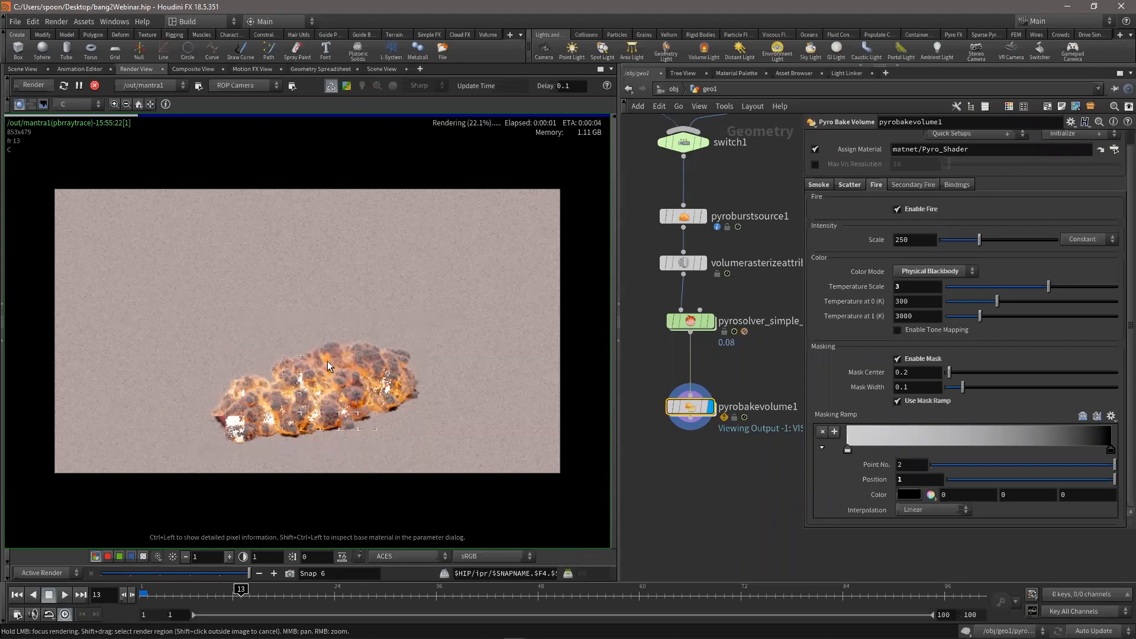
shift+drag(443, 454, 197, 312)
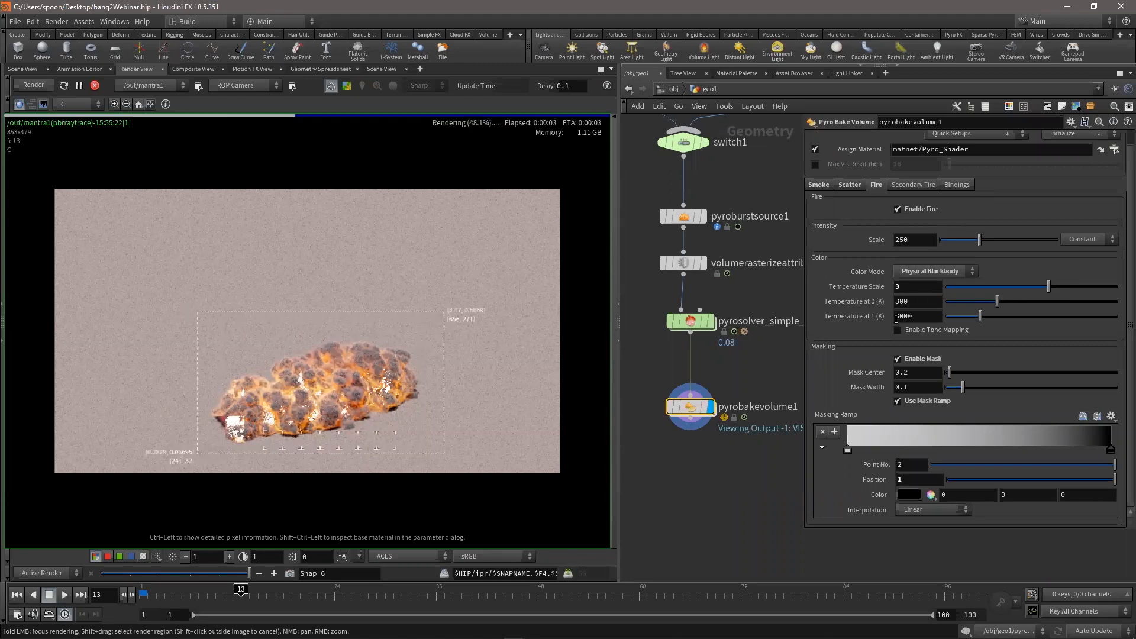
Set the fire's Temperature Scale to 1 and its Color Mode to Planck Blackbody
click(915, 288)
key(BackSpace)
text(1)
key(Return)
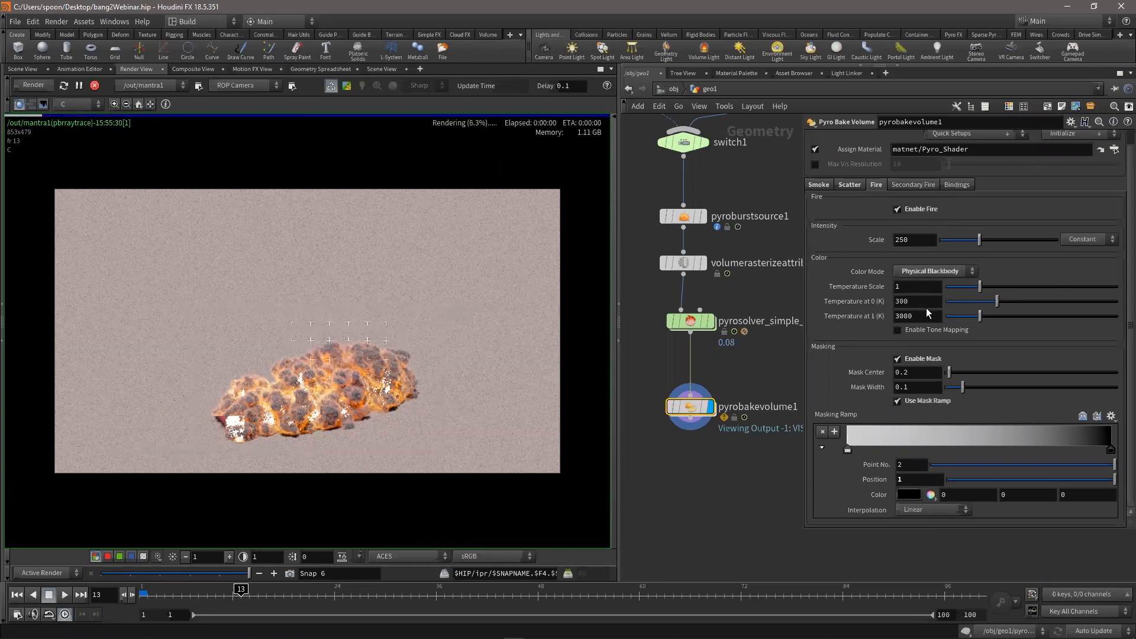
click(933, 271)
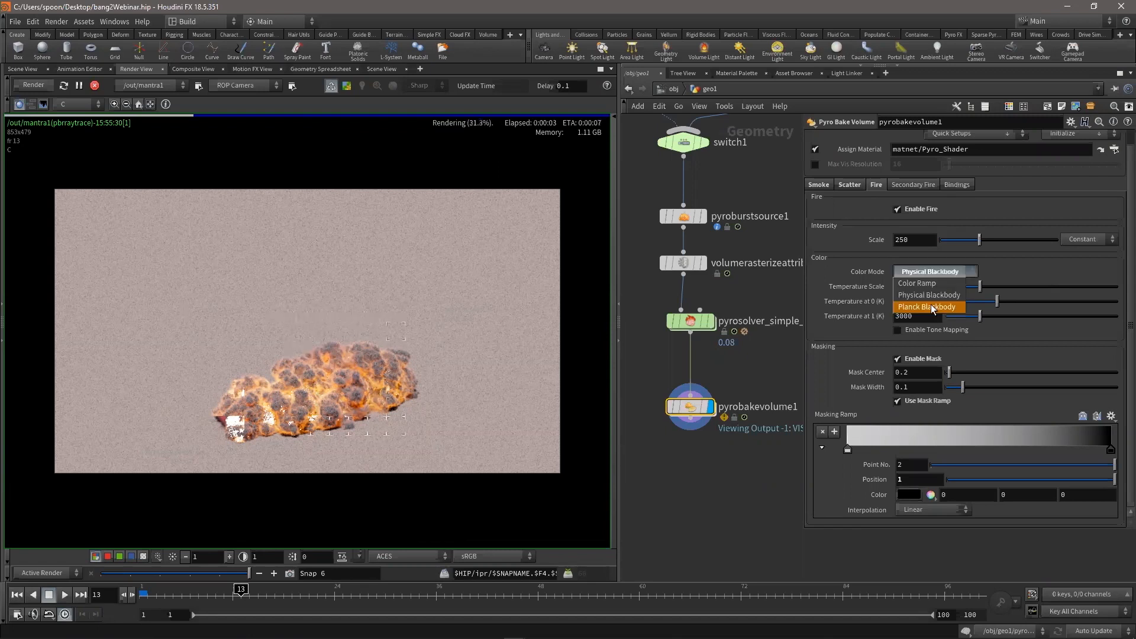
click(932, 304)
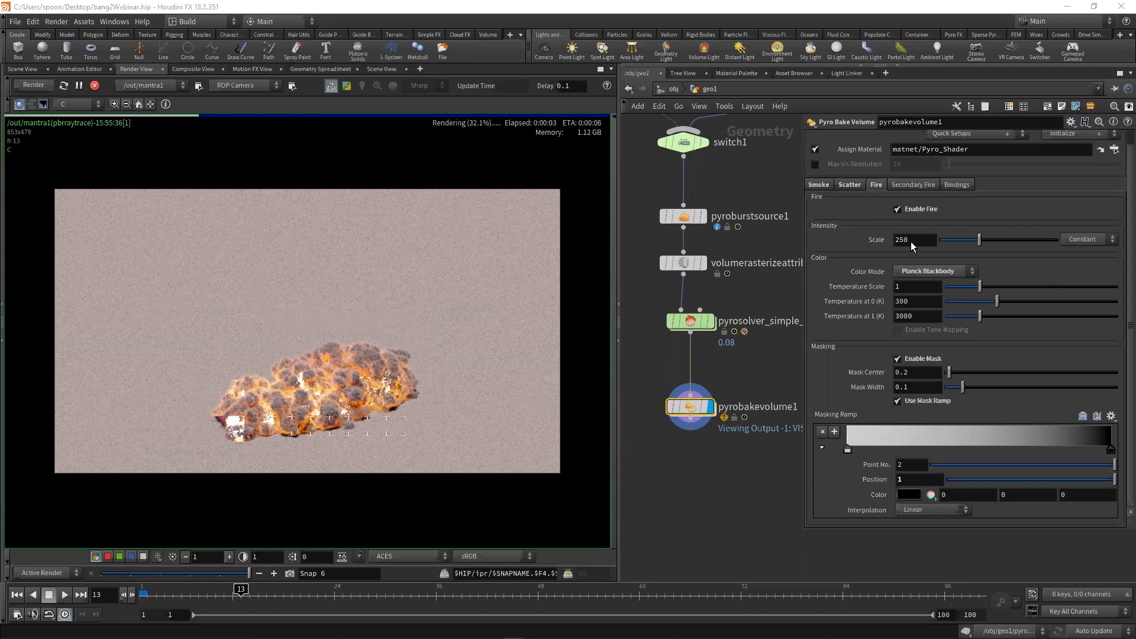
Set the scatter intensity Scale of pyrobakevolume1 to 1
click(843, 184)
drag(923, 240, 854, 242)
text(1)
key(Return)
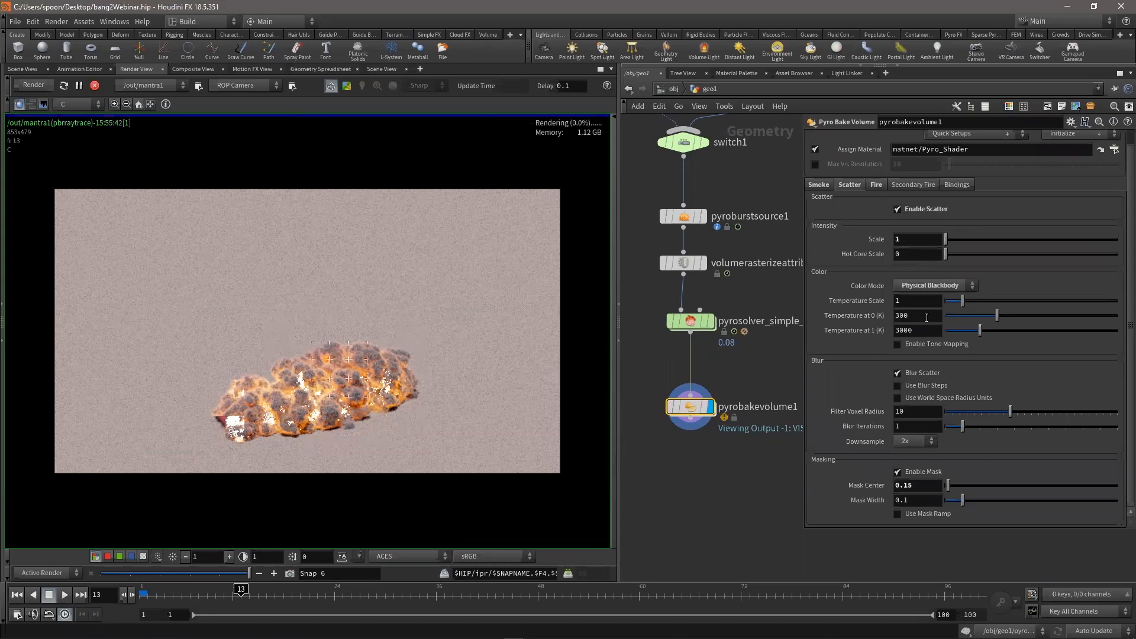
Set the scatter Color Mode of pyrobakevolume1 to Planck Blackbody and render frames 24 and 35
click(927, 317)
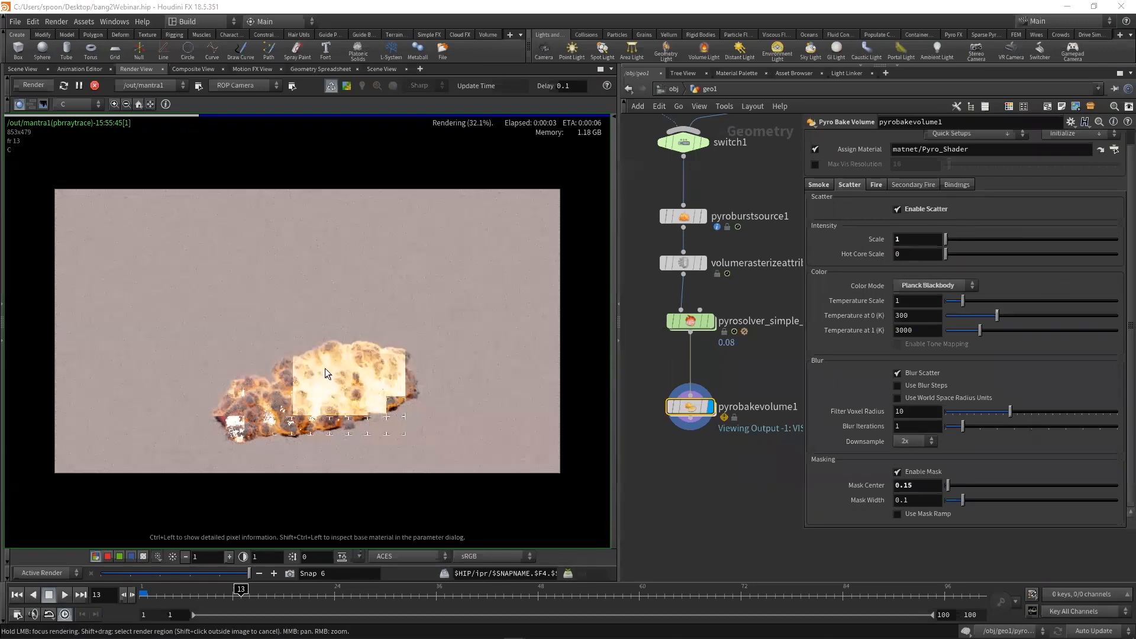
click(331, 597)
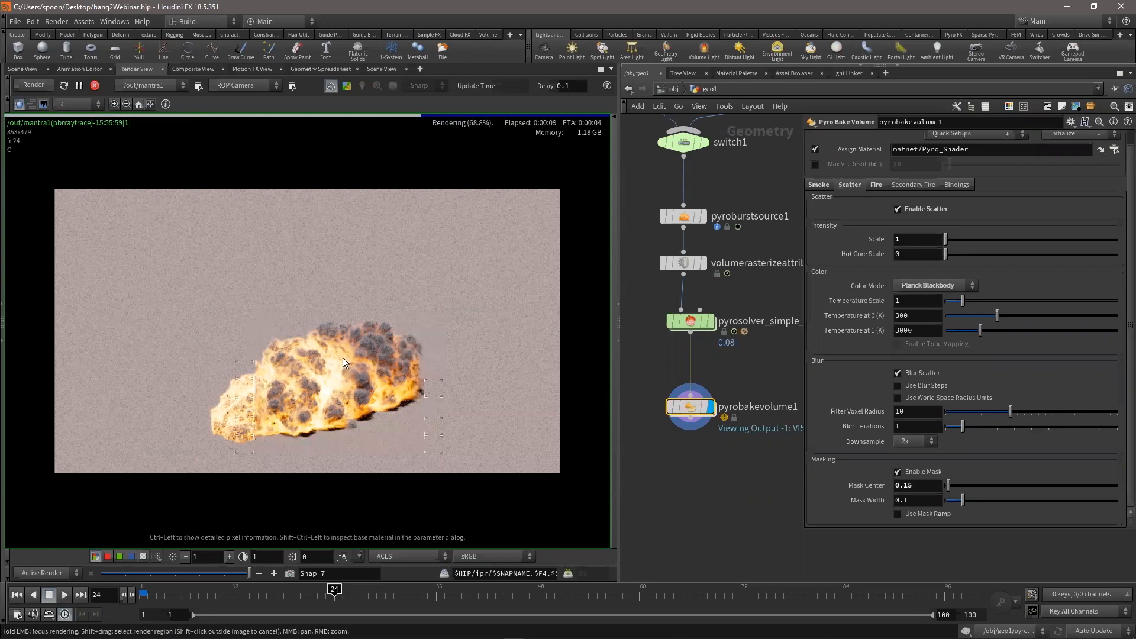
click(427, 592)
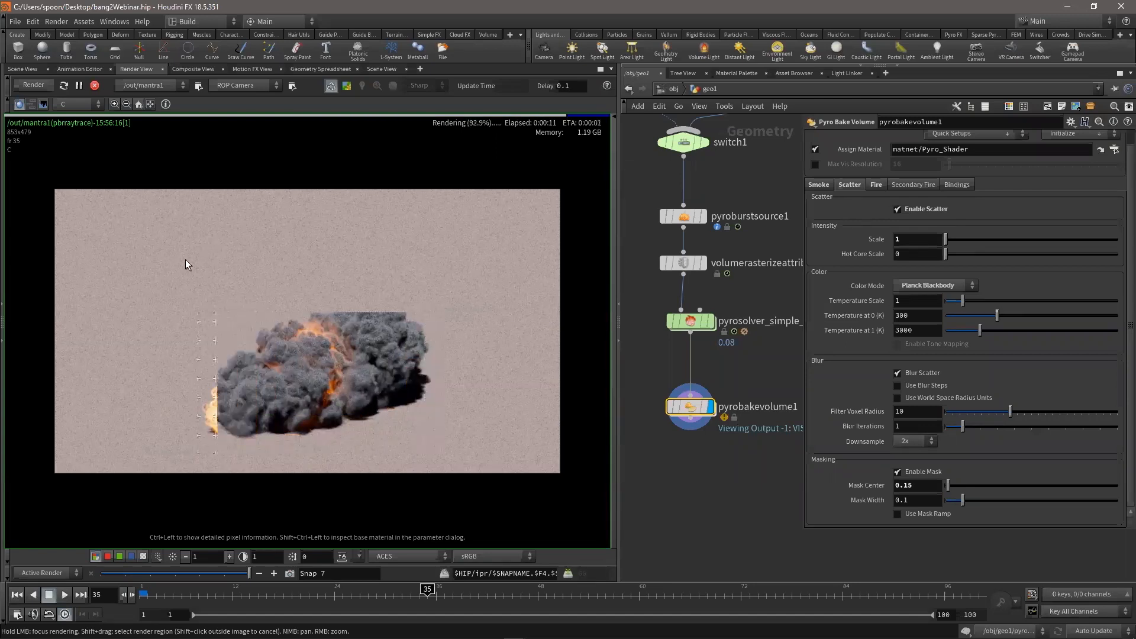
Redraw the render region around the whole smoke cloud and set the scatter and fire Color Mode to Physical Blackbody
shift+drag(473, 447, 495, 452)
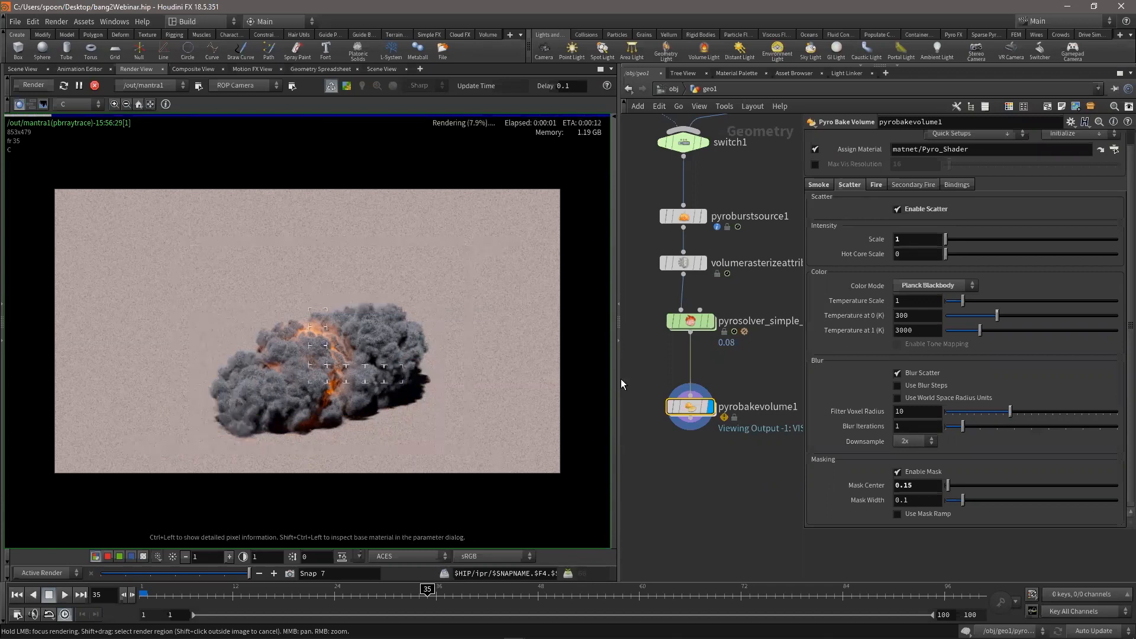
click(931, 286)
click(932, 309)
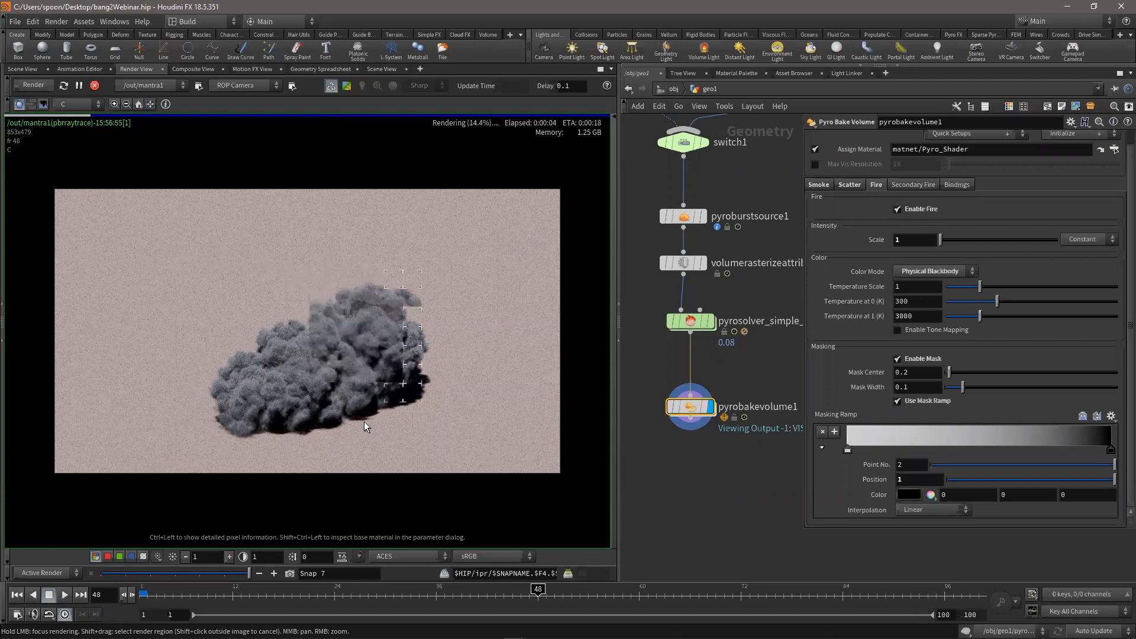
Advance to frame 76 and set the intensity Scale of both fire and scatter to 250
click(657, 593)
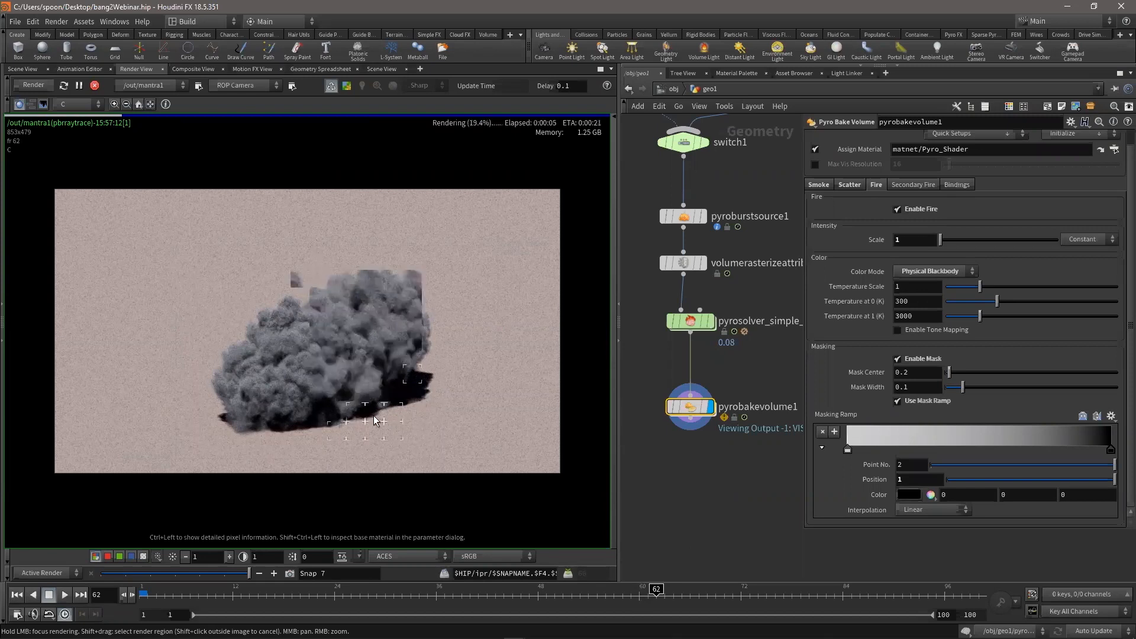
click(776, 595)
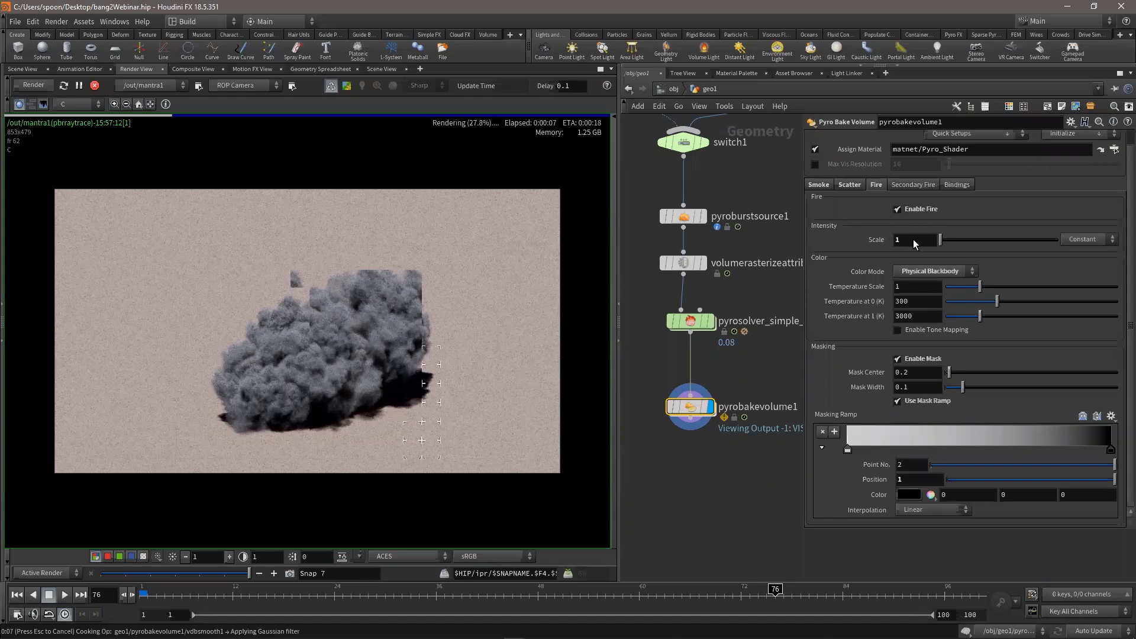
click(914, 240)
text(2)
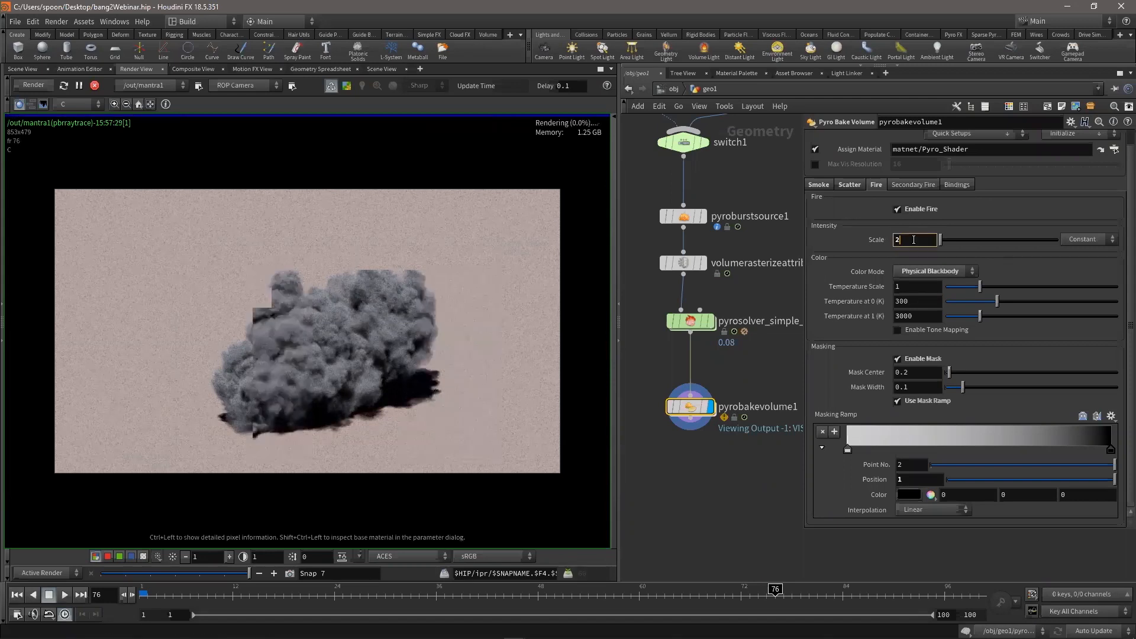
text(5)
click(850, 185)
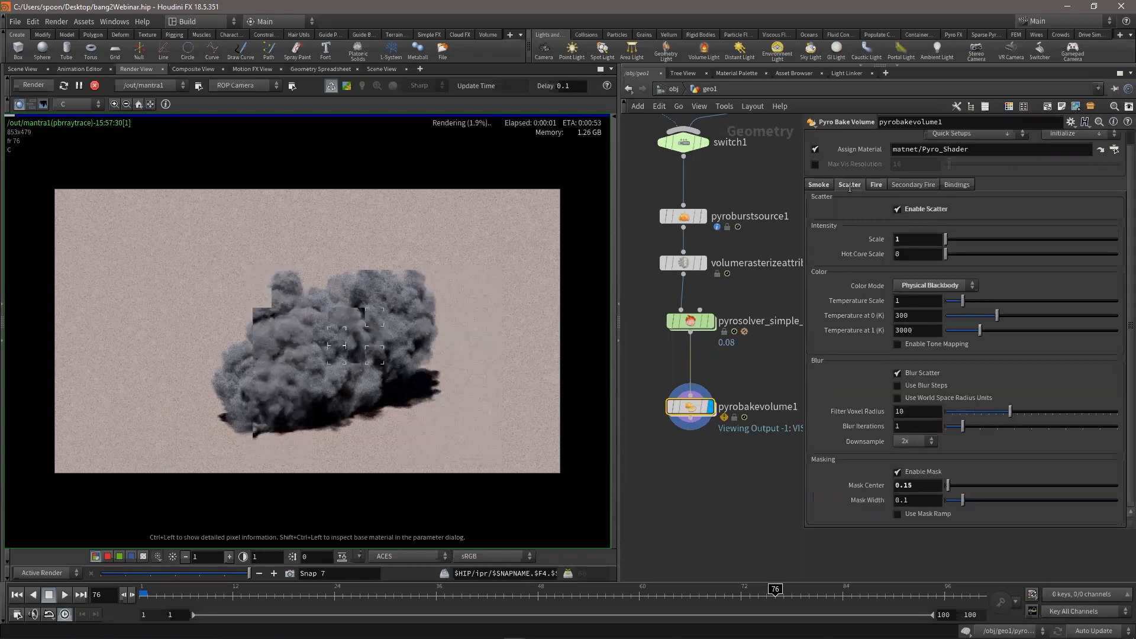
key(Tab)
text(250)
key(Return)
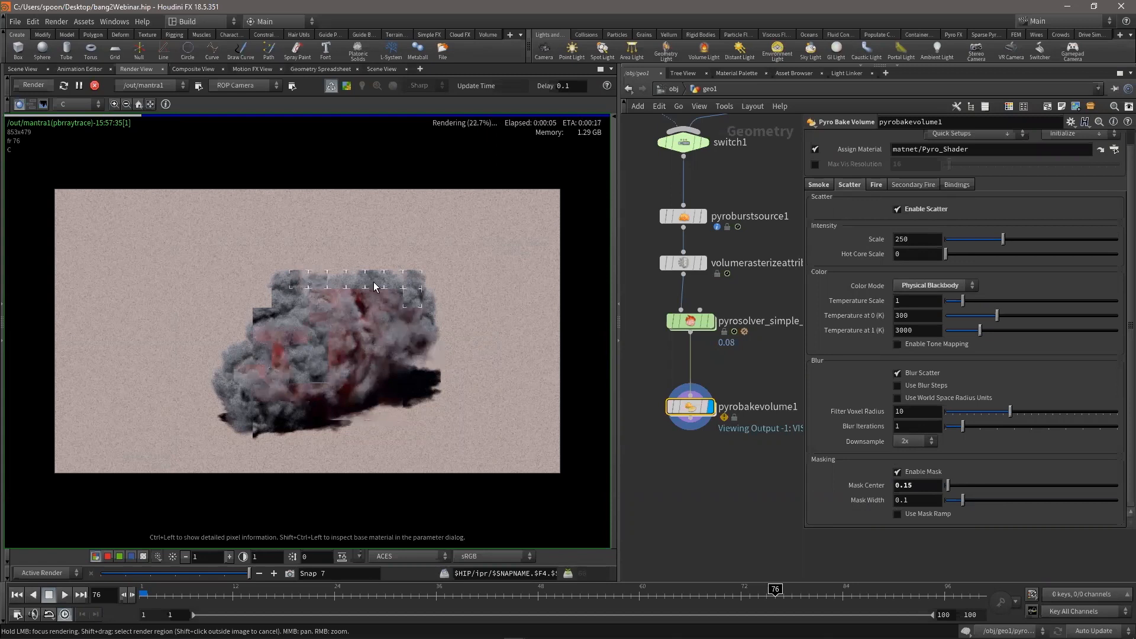
Enable tone mapping for both scatter and fire with an Adaptation of 0.1
click(922, 343)
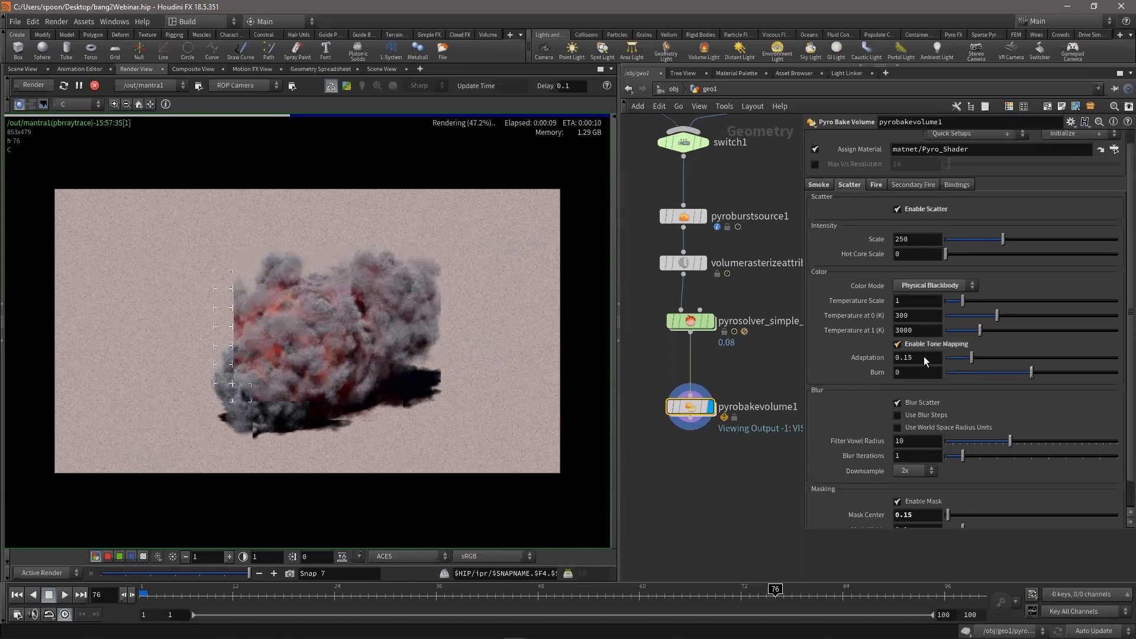
click(889, 359)
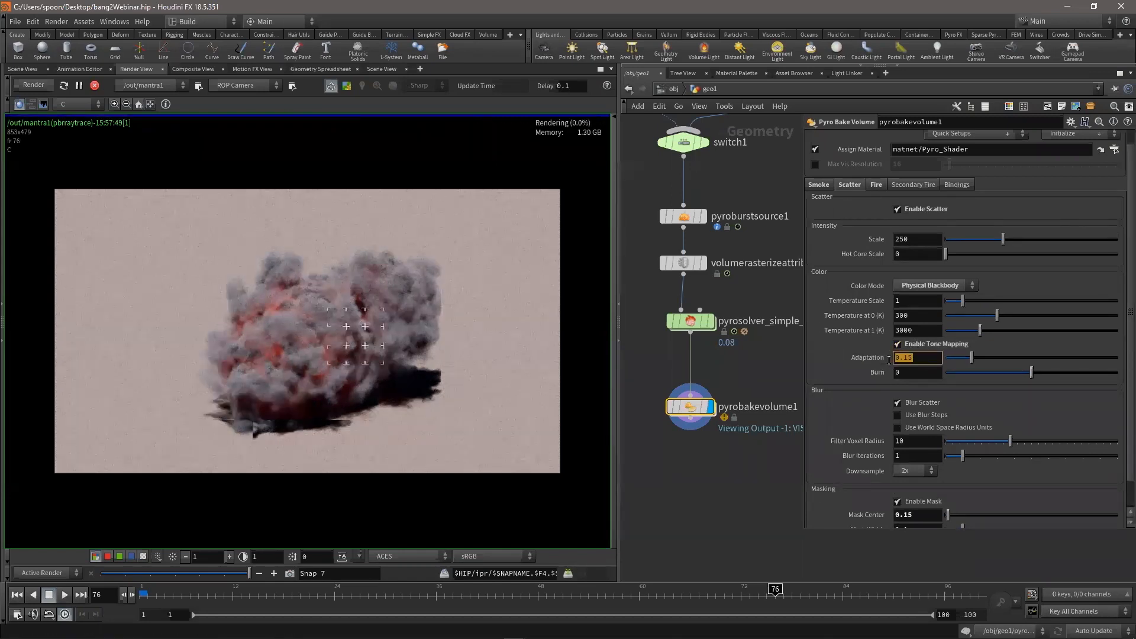
text(.1)
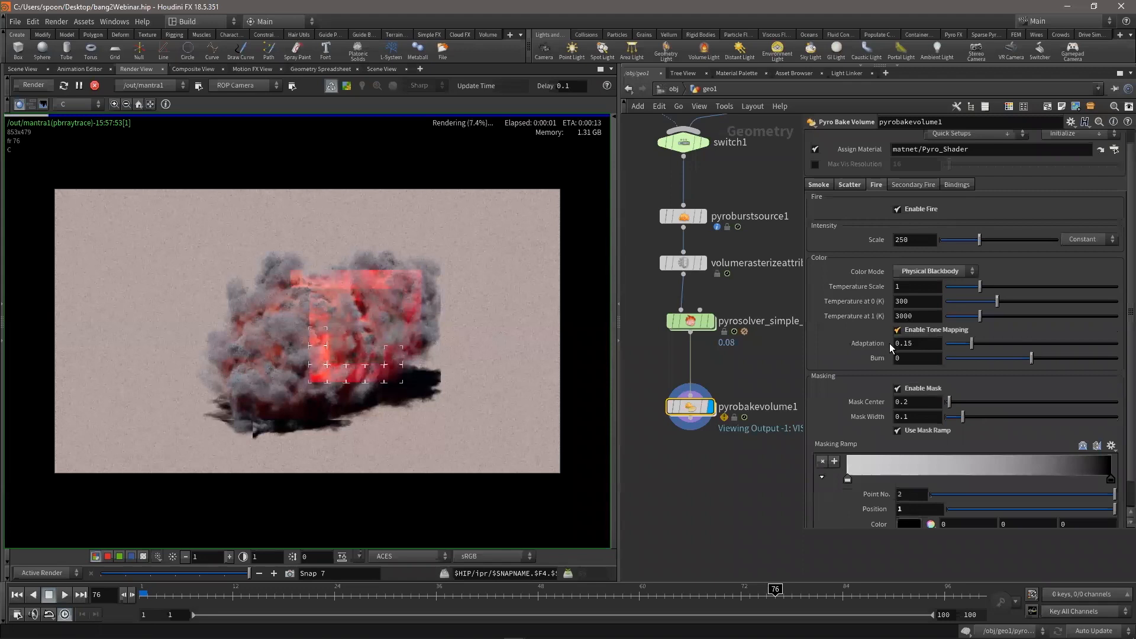
text(.1)
key(Return)
click(376, 286)
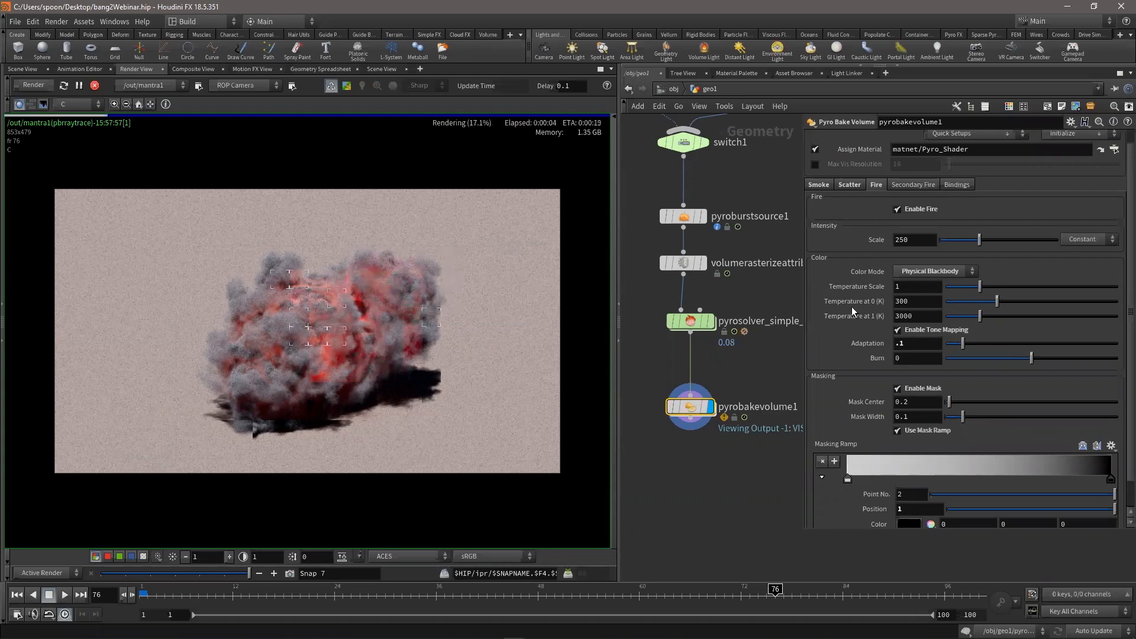
Lower the tone mapping Adaptation of both fire and scatter to 0.05
double_click(917, 345)
text(.05)
click(849, 185)
drag(915, 359, 844, 363)
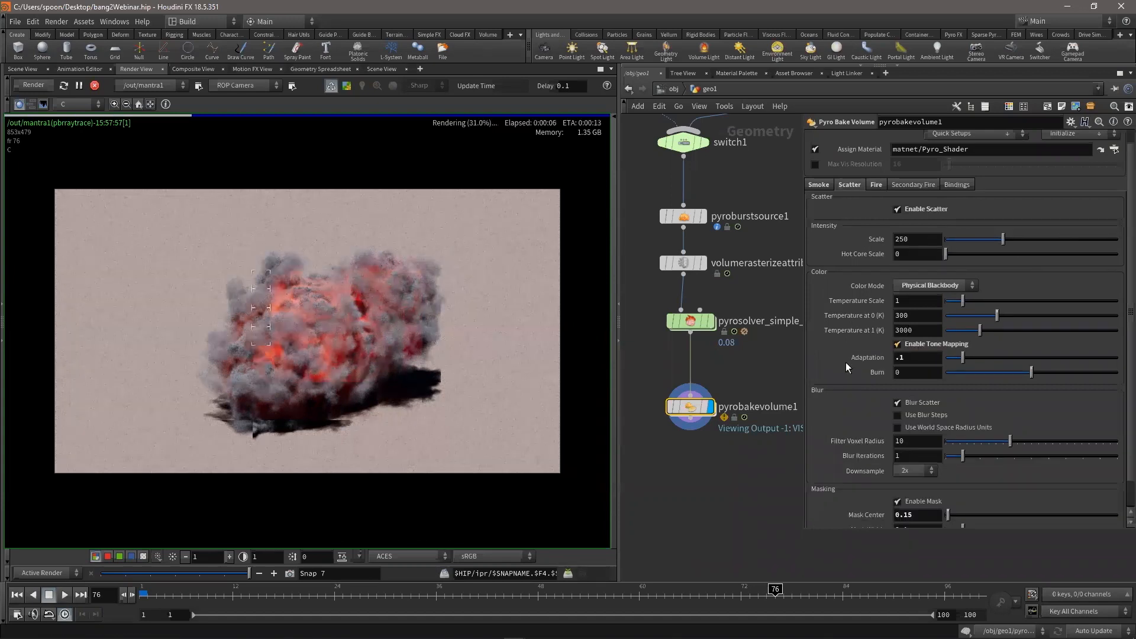
text(.05)
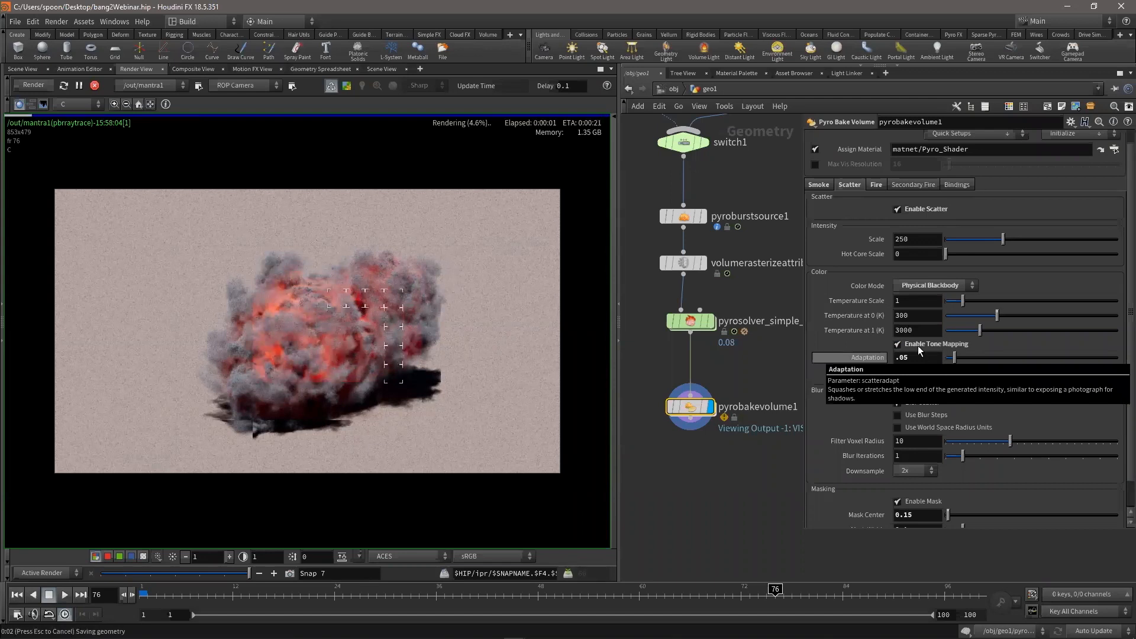
click(879, 284)
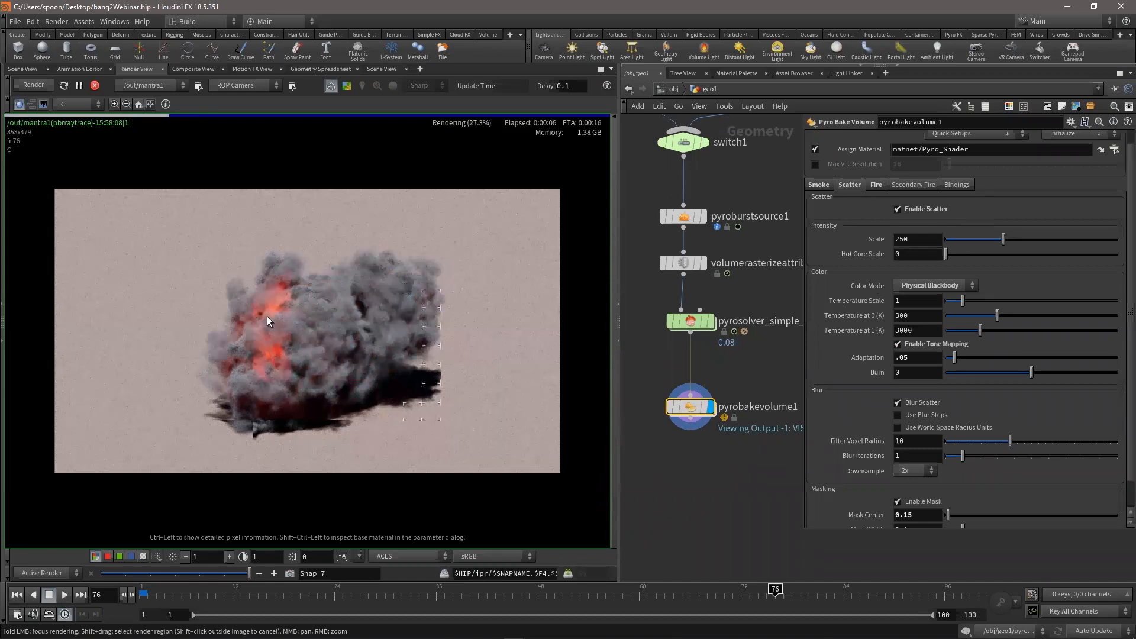
Preview the fireball render at several points of the timeline, including frames 11, 20 and 62
click(17, 595)
click(224, 594)
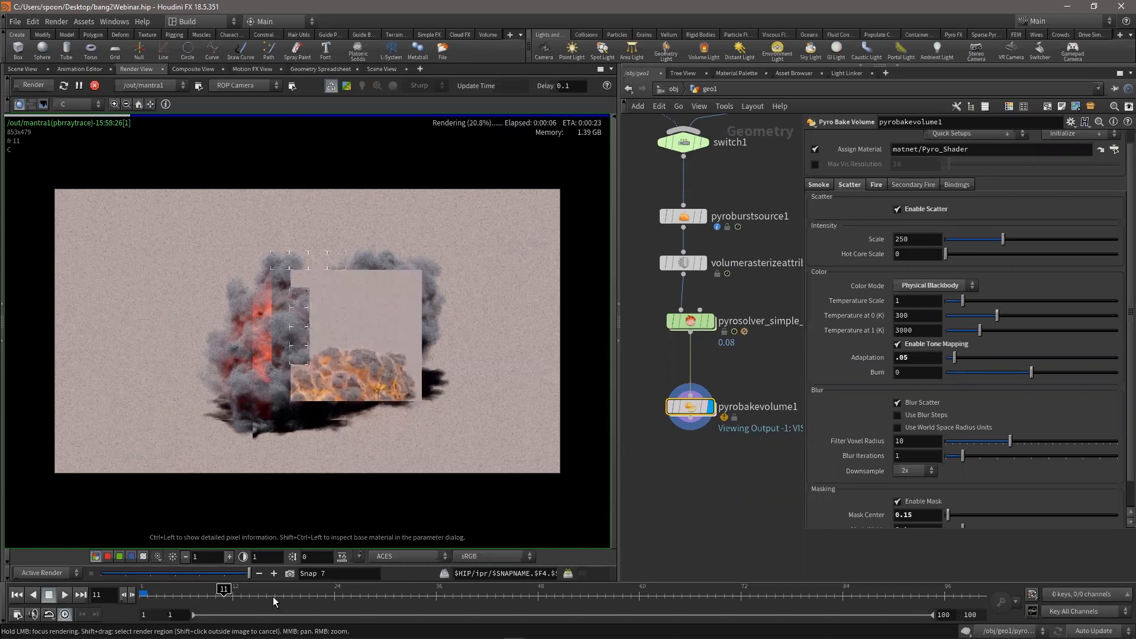
click(303, 595)
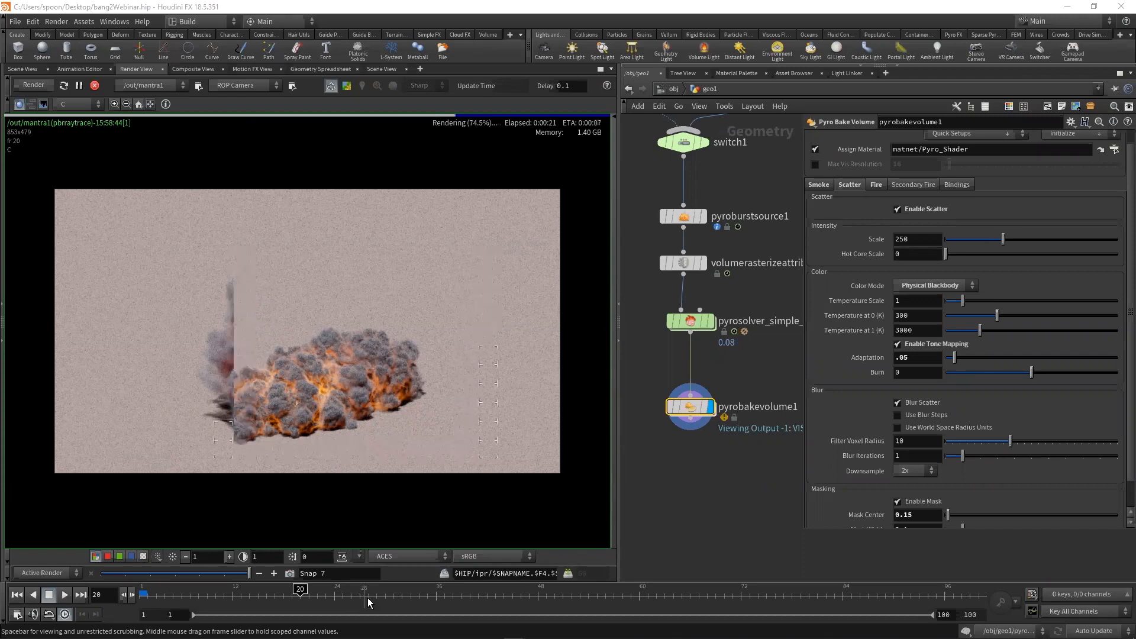
click(367, 598)
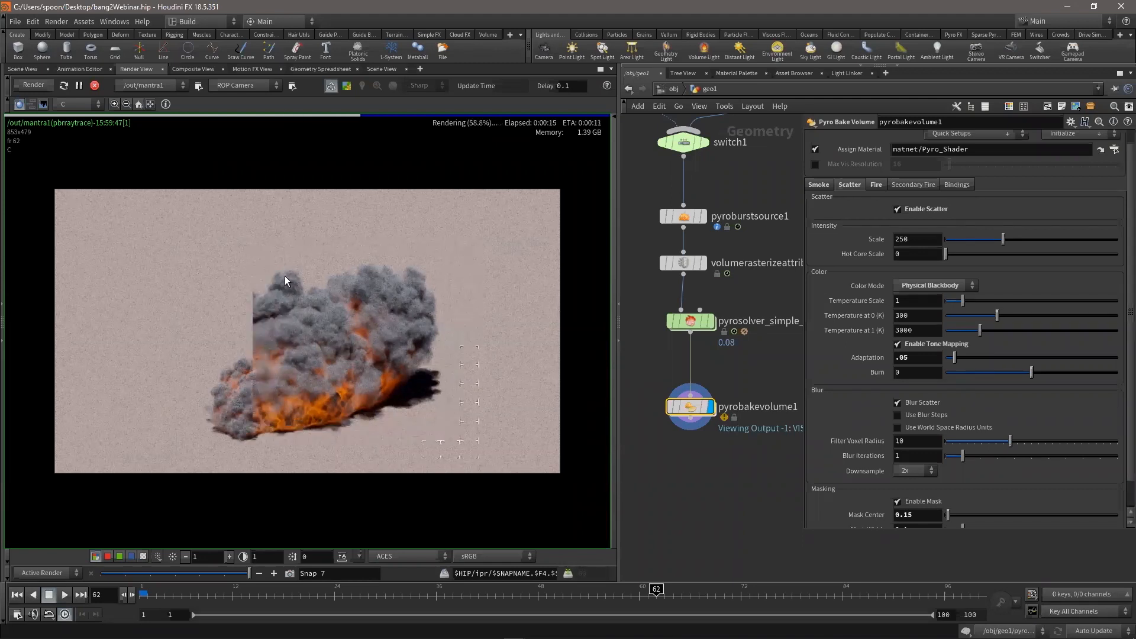
Display pyrosolver_simple_fireball in the scene view, show its temperature visualization and frame the temperature slice outside the camera view
click(23, 69)
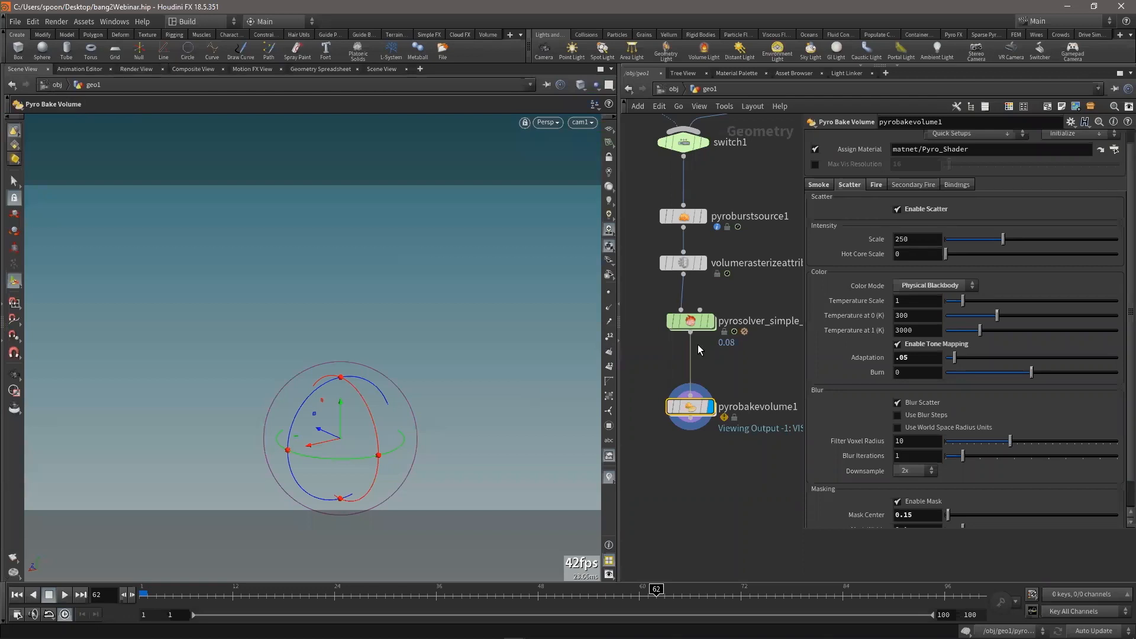
click(713, 326)
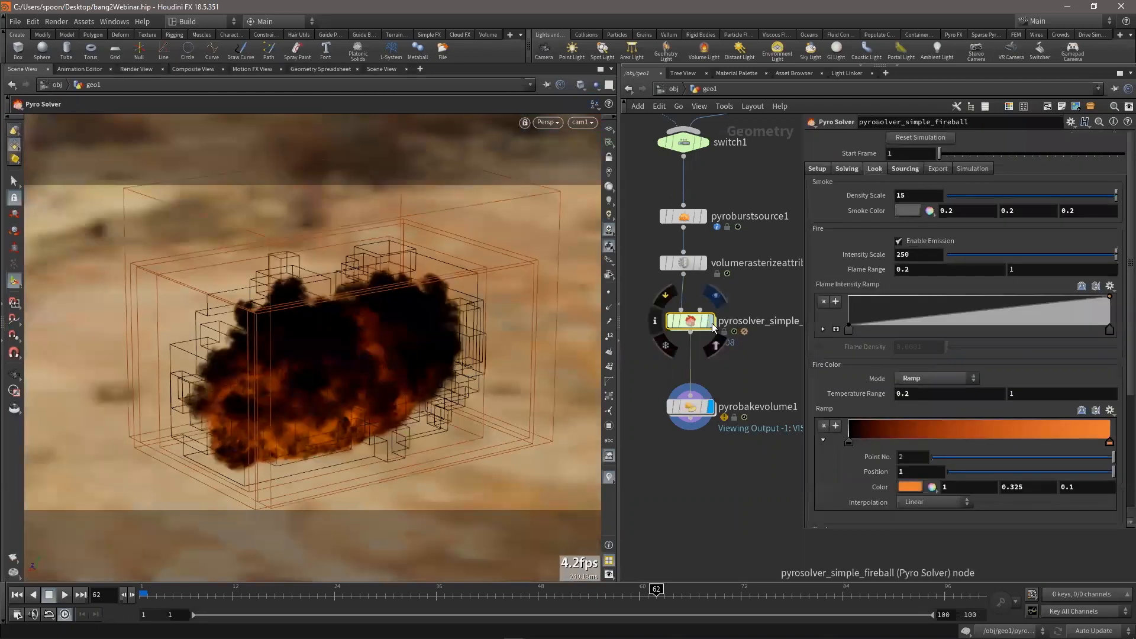
click(711, 321)
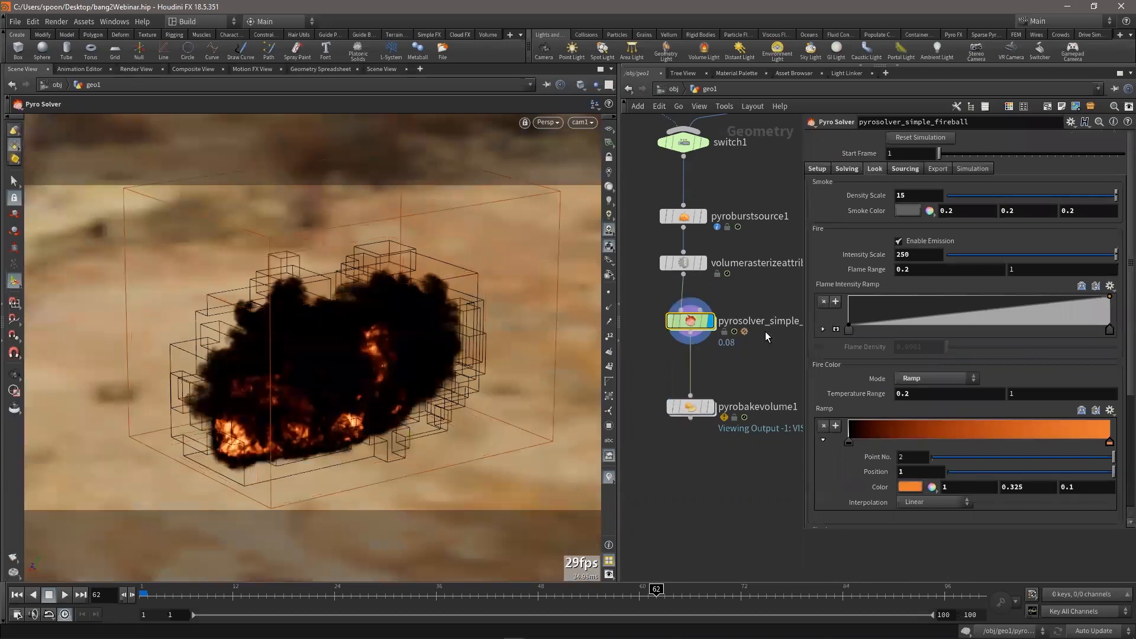
scroll(796, 184, up, 1)
click(819, 170)
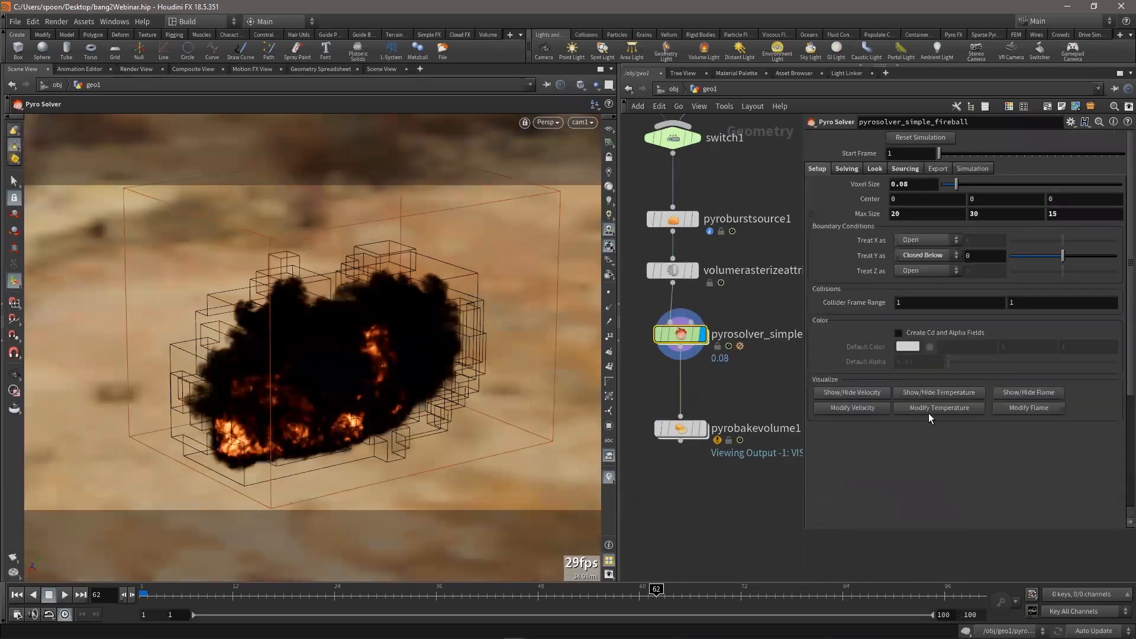
click(924, 393)
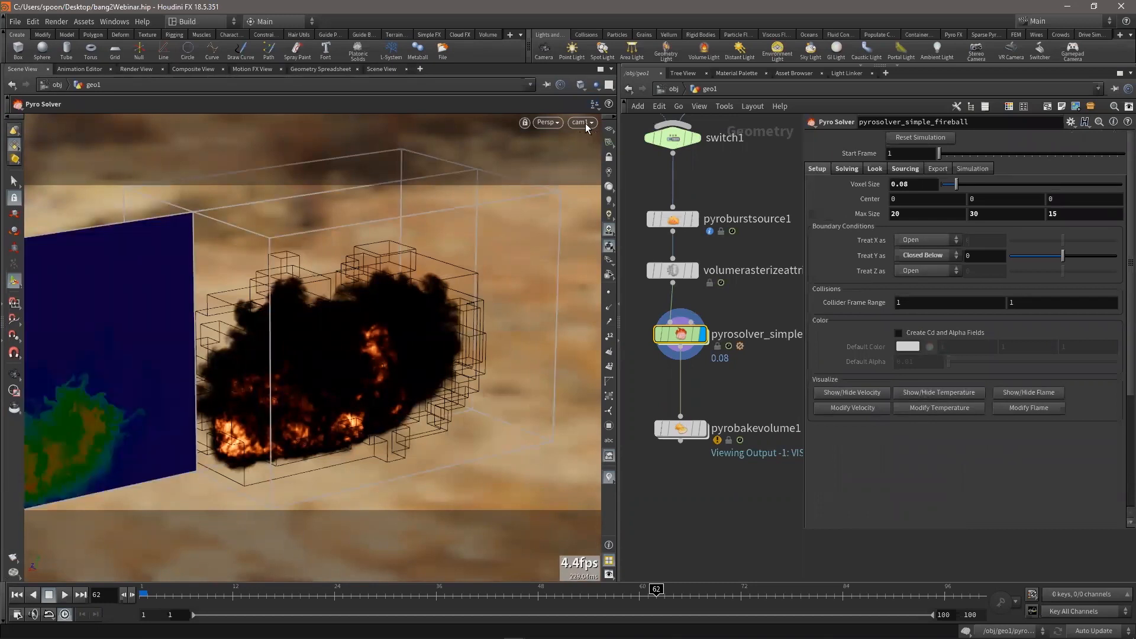
alt+drag(393, 320, 360, 315)
alt+middle_drag(360, 315, 310, 335)
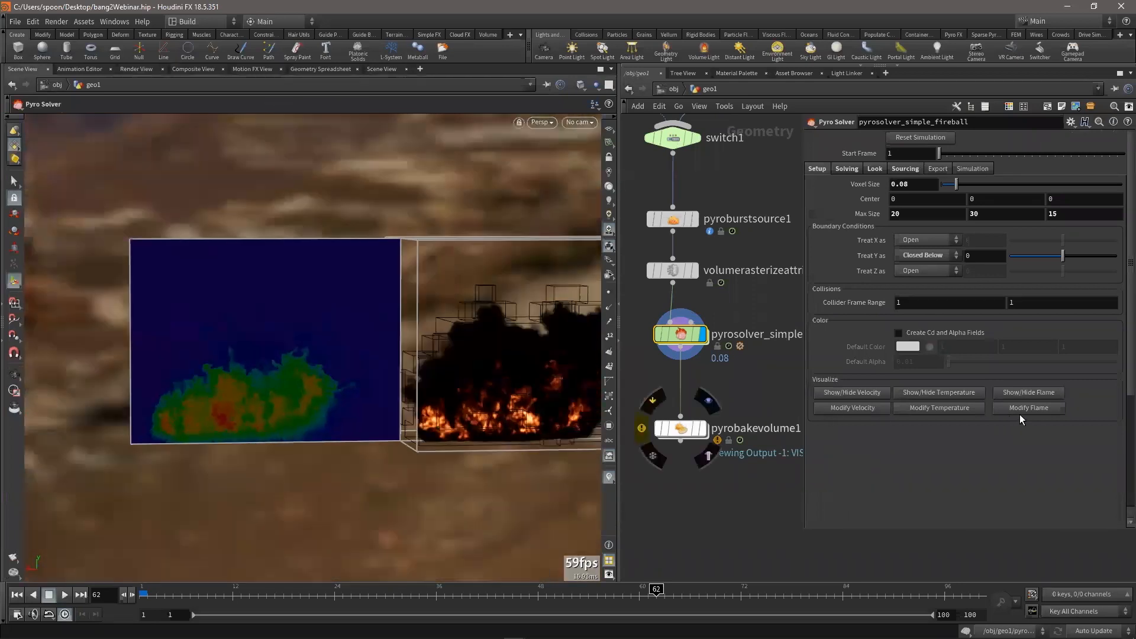
Open the Volume Temperature visualizer's settings and examine the colors of the temperature slice against its Min and Max range
click(957, 408)
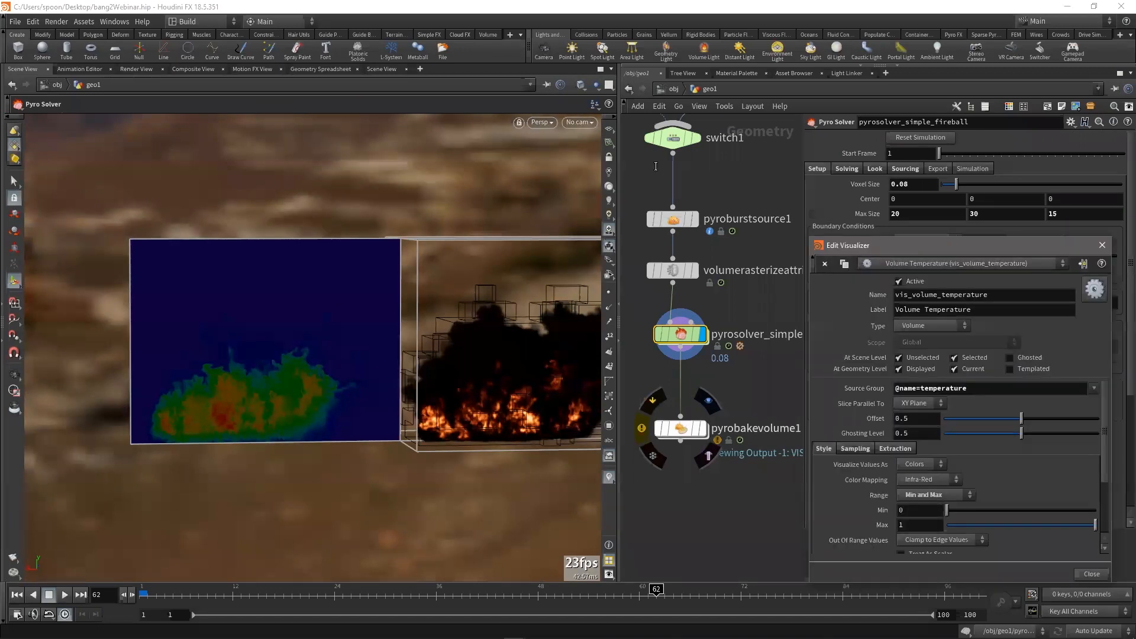
drag(896, 251, 658, 165)
double_click(698, 438)
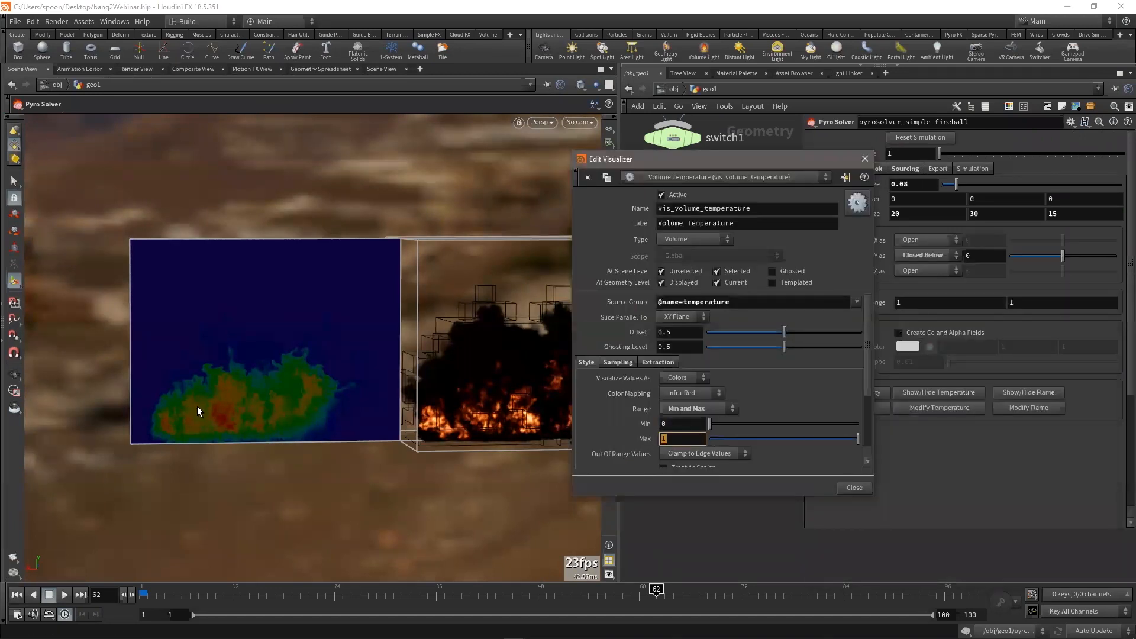
click(14, 376)
right_drag(237, 404, 415, 370)
drag(311, 384, 281, 381)
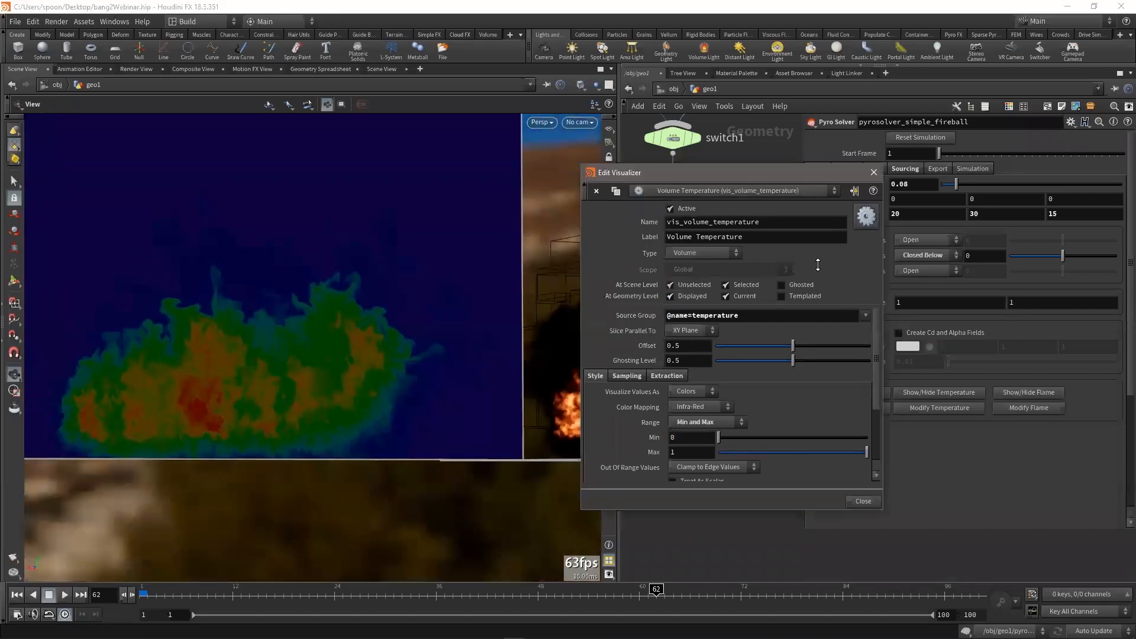
drag(675, 159, 822, 273)
mouse_move(172, 330)
mouse_down()
mouse_move(456, 350)
mouse_move(225, 354)
mouse_up()
click(609, 172)
drag(402, 286, 394, 286)
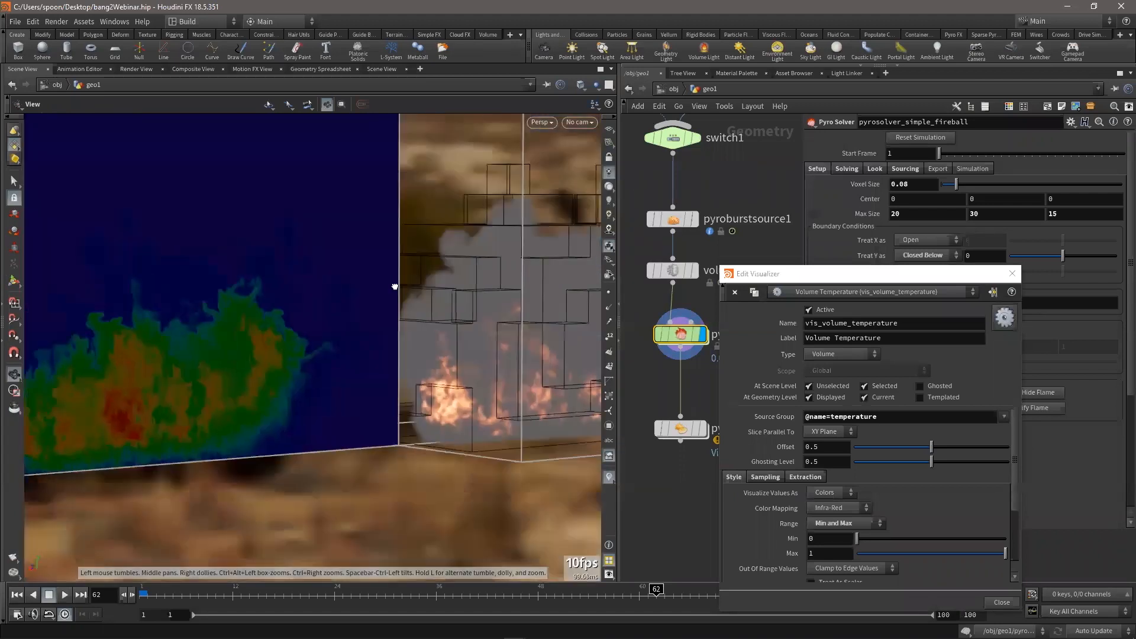
middle_drag(394, 285, 492, 283)
drag(492, 282, 411, 276)
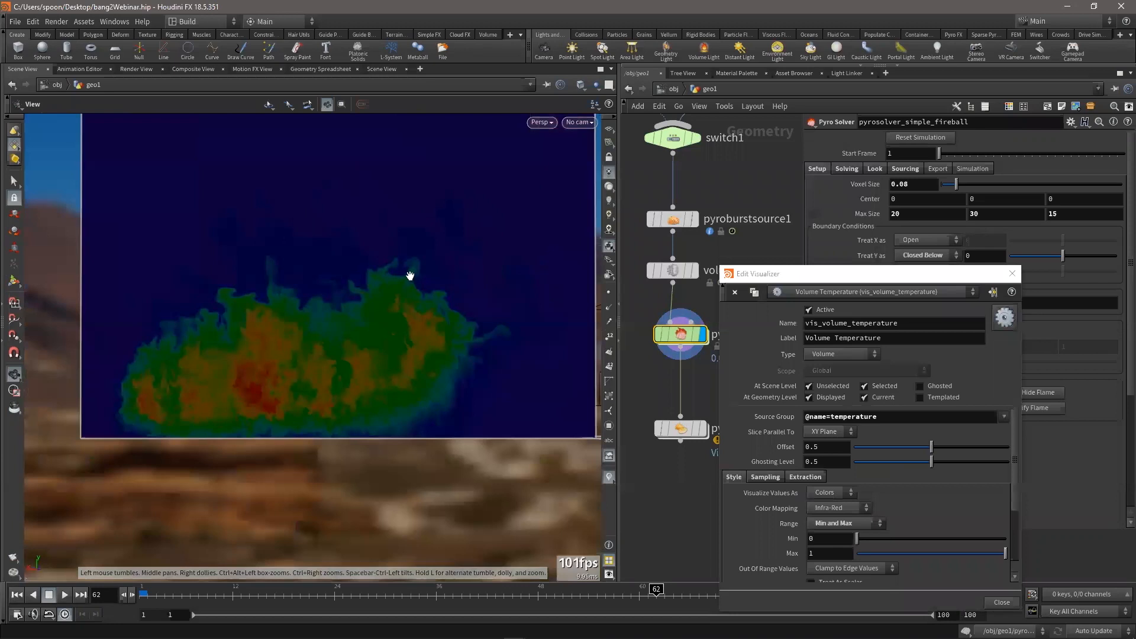
scroll(396, 286, up, 1)
Set the temperature visualizer's Max to 1.1 and play the simulation from the first frame
drag(929, 275, 829, 138)
mouse_move(732, 416)
middle_down()
mouse_move(747, 415)
mouse_move(737, 418)
middle_up()
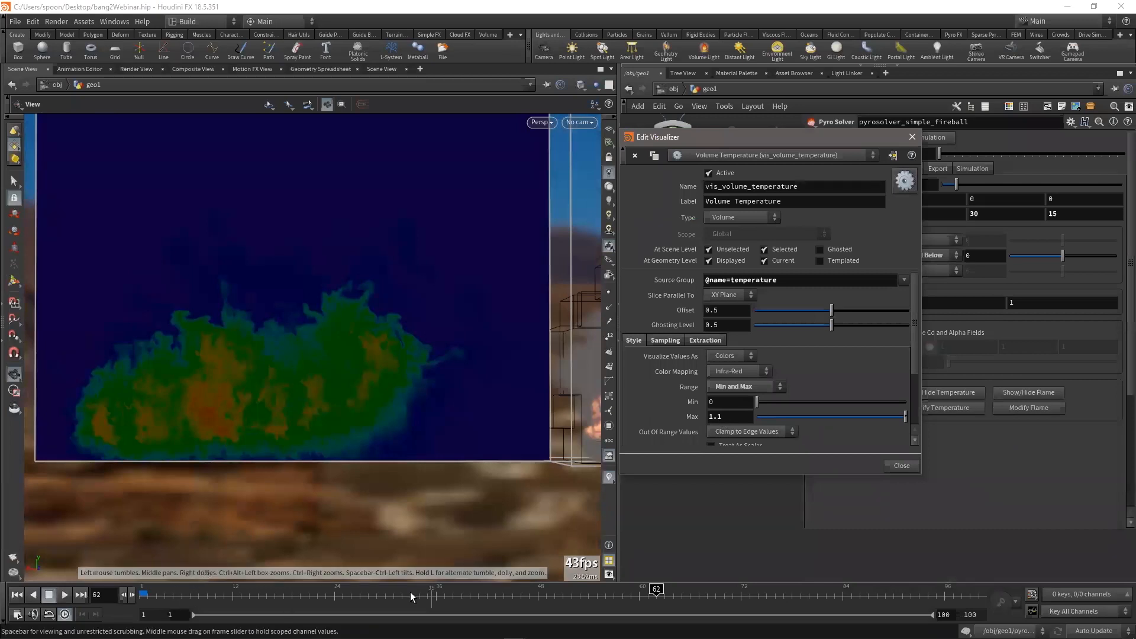
click(17, 595)
key(Up)
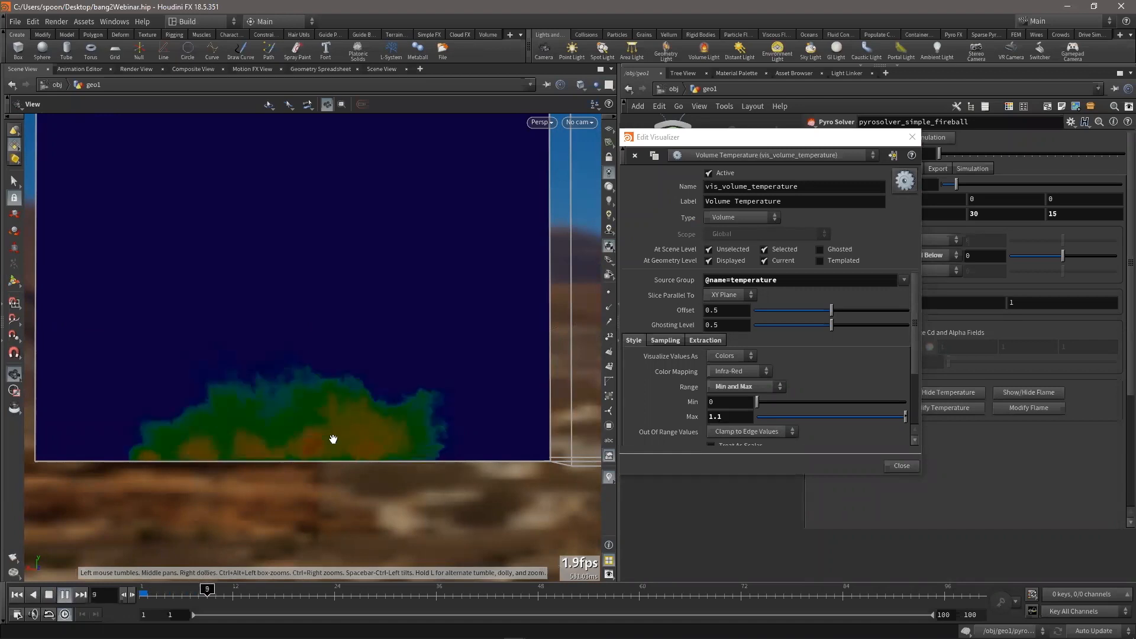
Reset the temperature visualizer's Max to its default of 1 and resume playback of the simulation
ctrl+middle_click(733, 421)
click(733, 421)
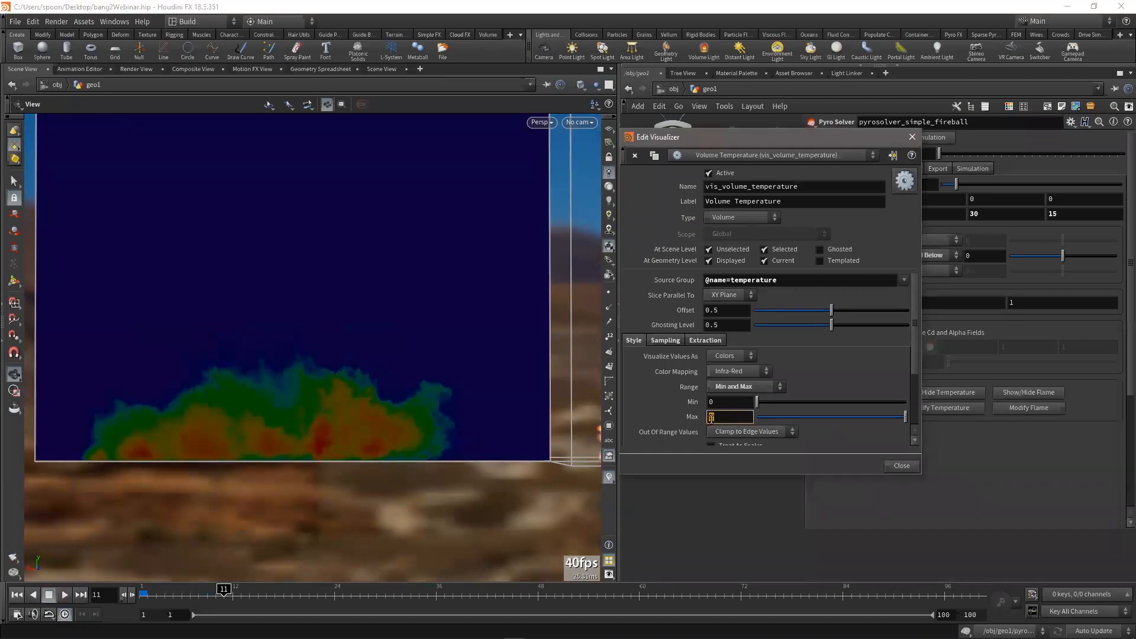
click(705, 525)
key(Up)
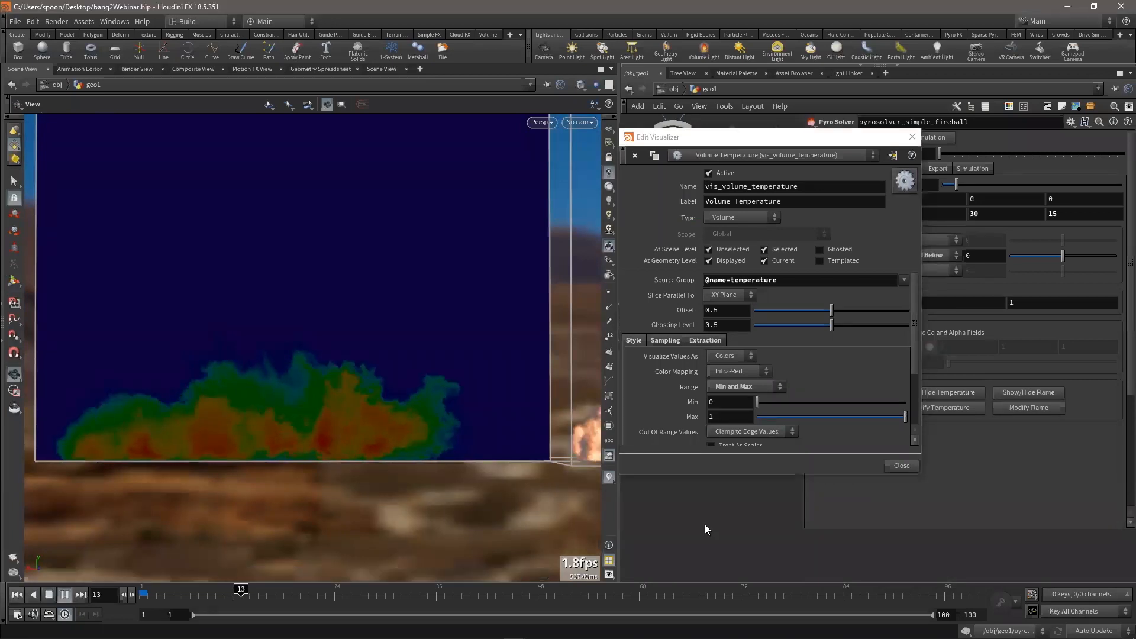
Stop playback, close the temperature visualizer's settings and show the flame visualization in place of the temperature slice
key(Up)
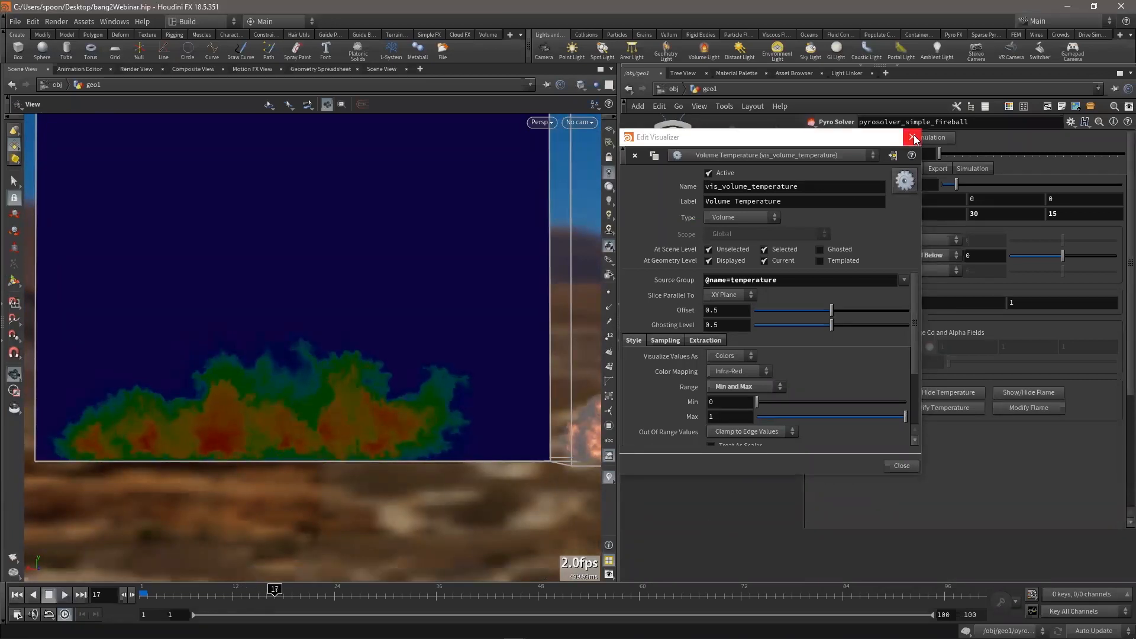
click(912, 137)
click(965, 393)
click(1021, 394)
middle_drag(375, 341, 399, 340)
right_drag(399, 340, 429, 346)
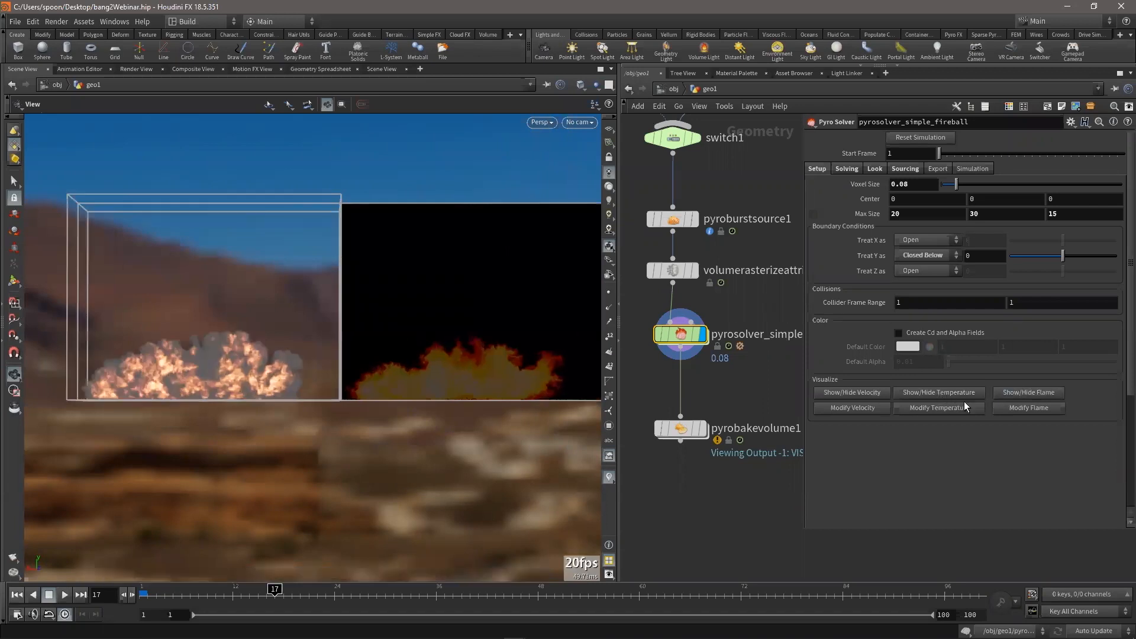
Open the Volume Flame visualizer's settings and set its Color Mapping to Infra-Red
click(1027, 408)
scroll(538, 332, up, 5)
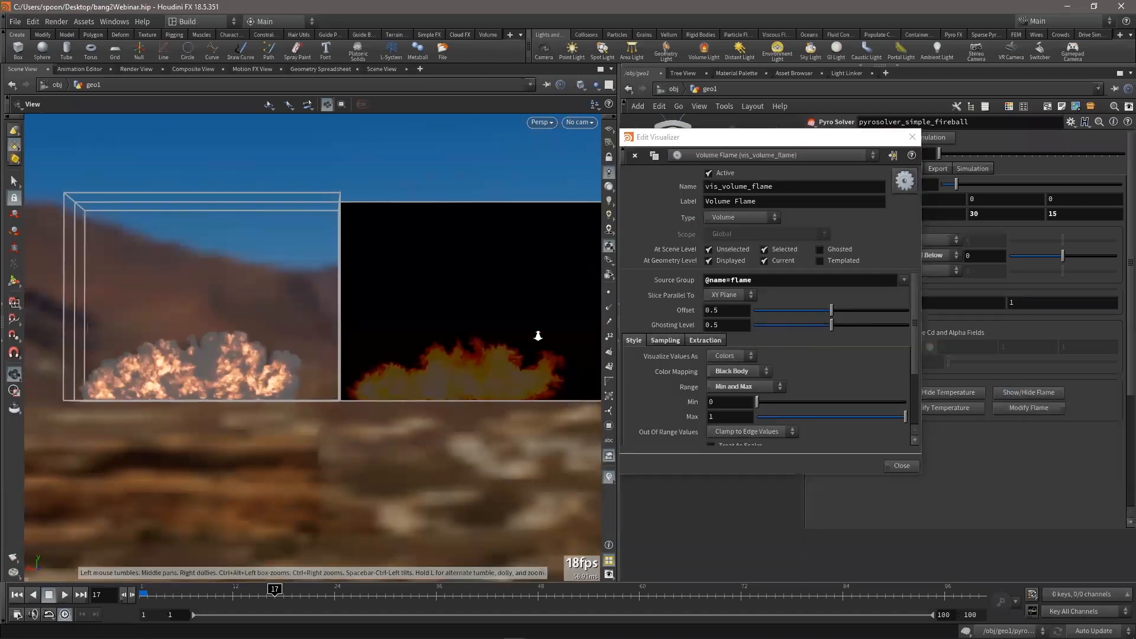
click(754, 370)
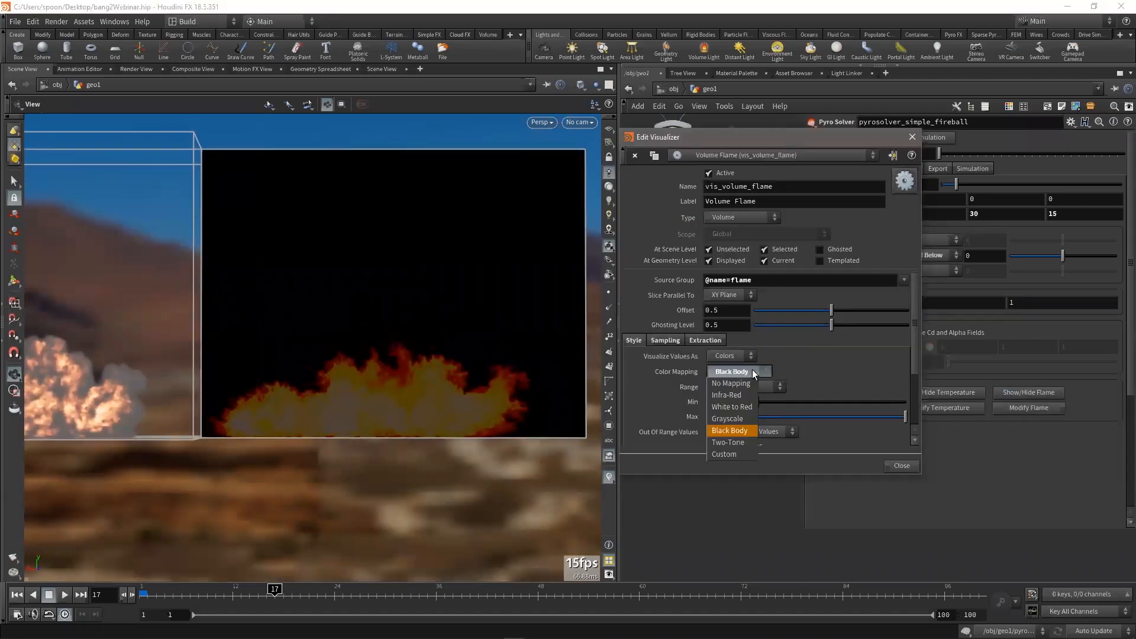
click(747, 394)
scroll(385, 424, up, 2)
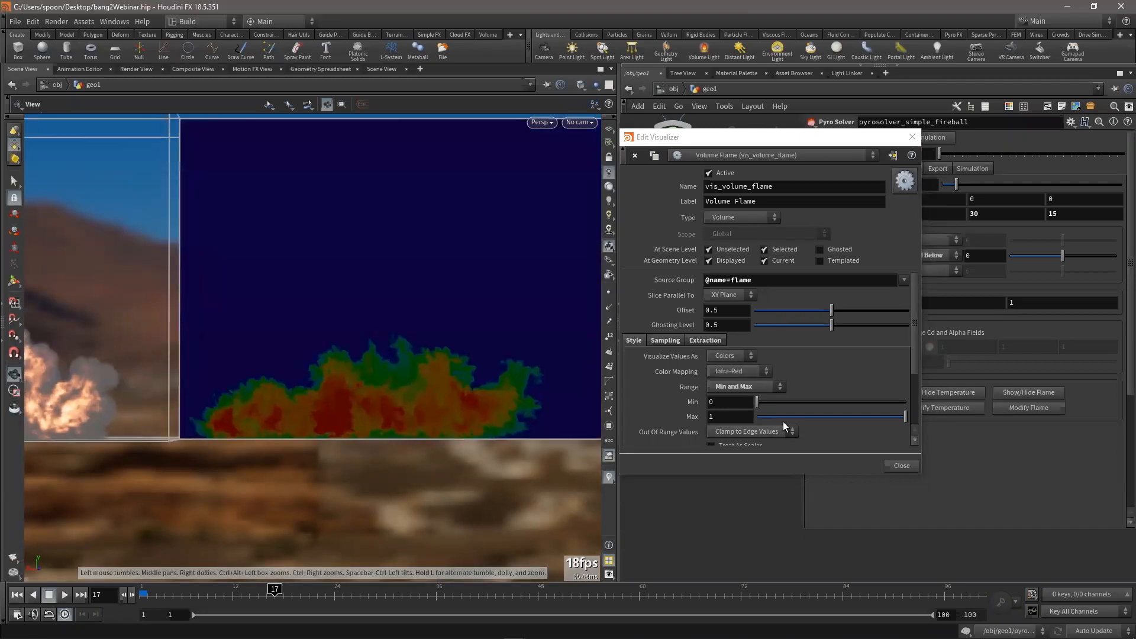
Try a Max of 1.2 on the flame visualizer while playing the simulation, and restore its Max to 1
mouse_move(729, 421)
middle_down()
mouse_move(752, 417)
mouse_move(730, 430)
middle_up()
drag(731, 418, 694, 418)
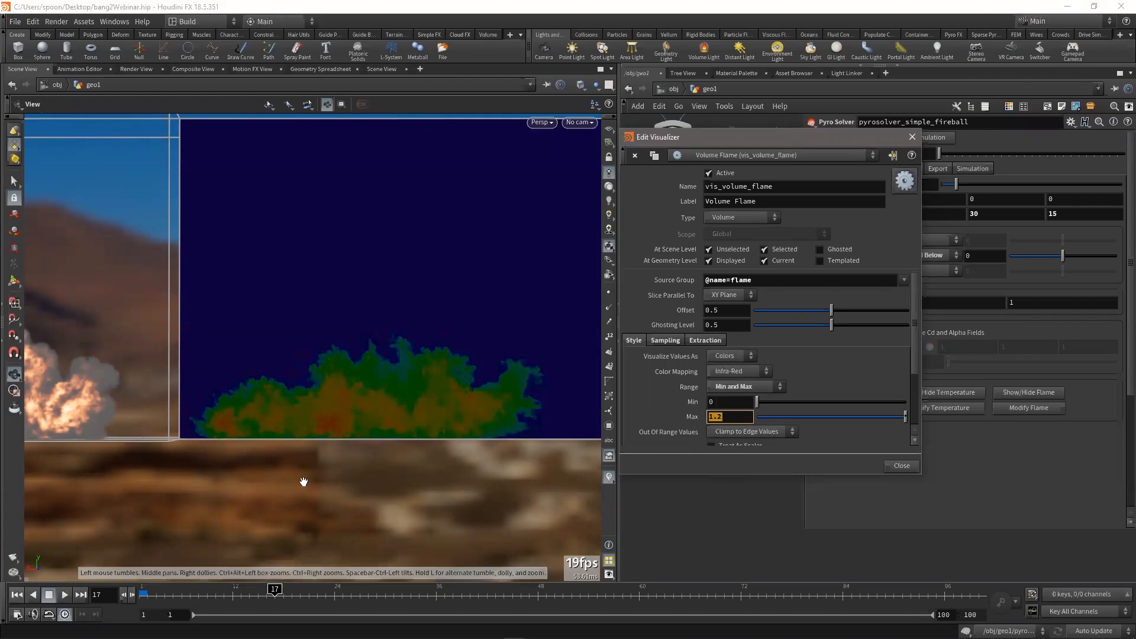
click(434, 521)
key(Up)
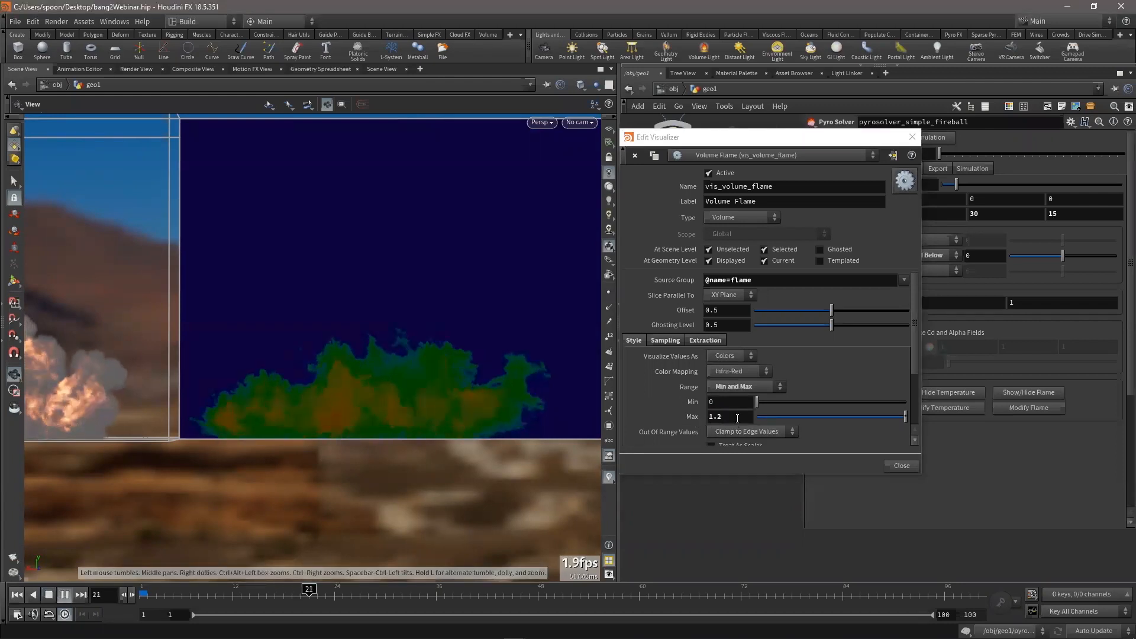
drag(738, 418, 692, 416)
text(1)
key(Return)
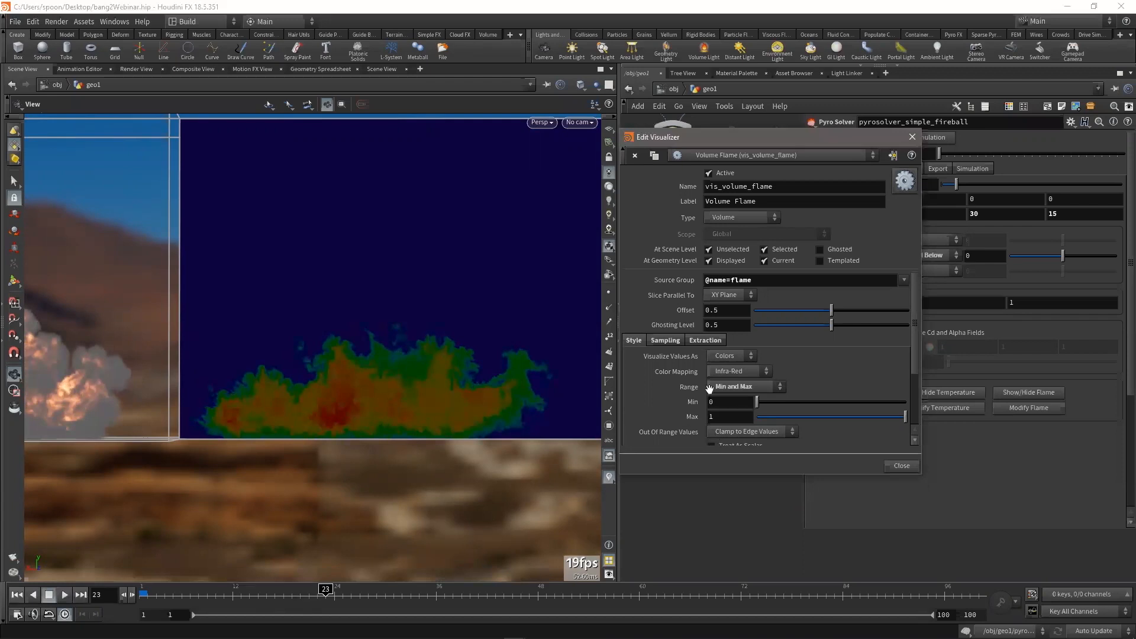
Show the temperature slice alongside the flame slice, frame both and play a few frames of the simulation
click(950, 392)
right_drag(418, 333, 135, 336)
drag(270, 338, 296, 344)
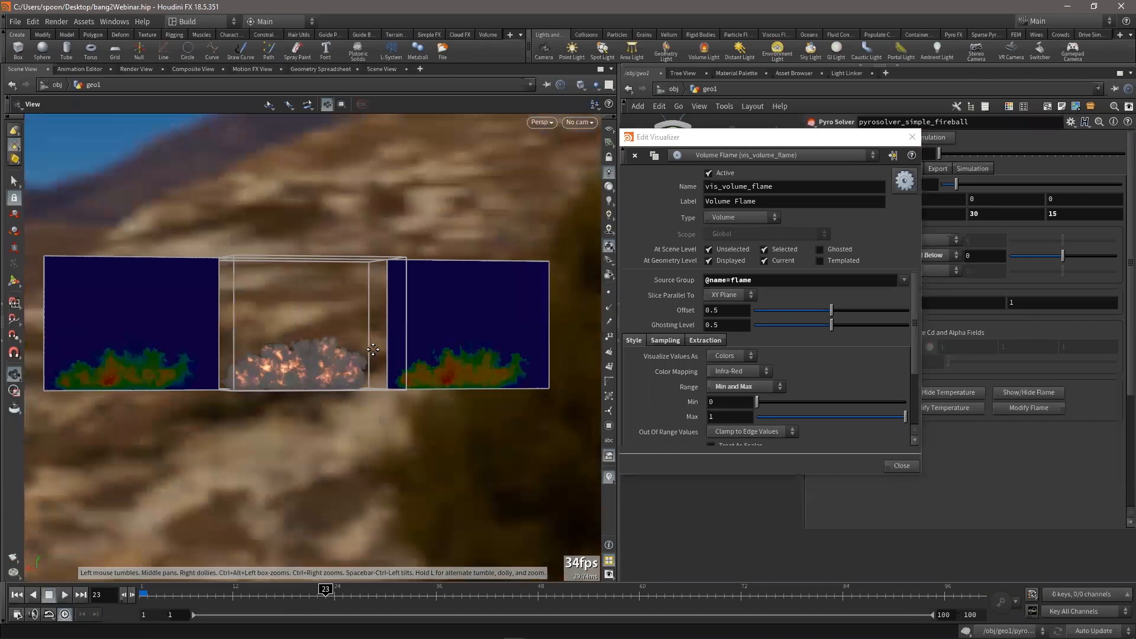
middle_drag(296, 345, 320, 346)
drag(320, 345, 249, 343)
key(Up)
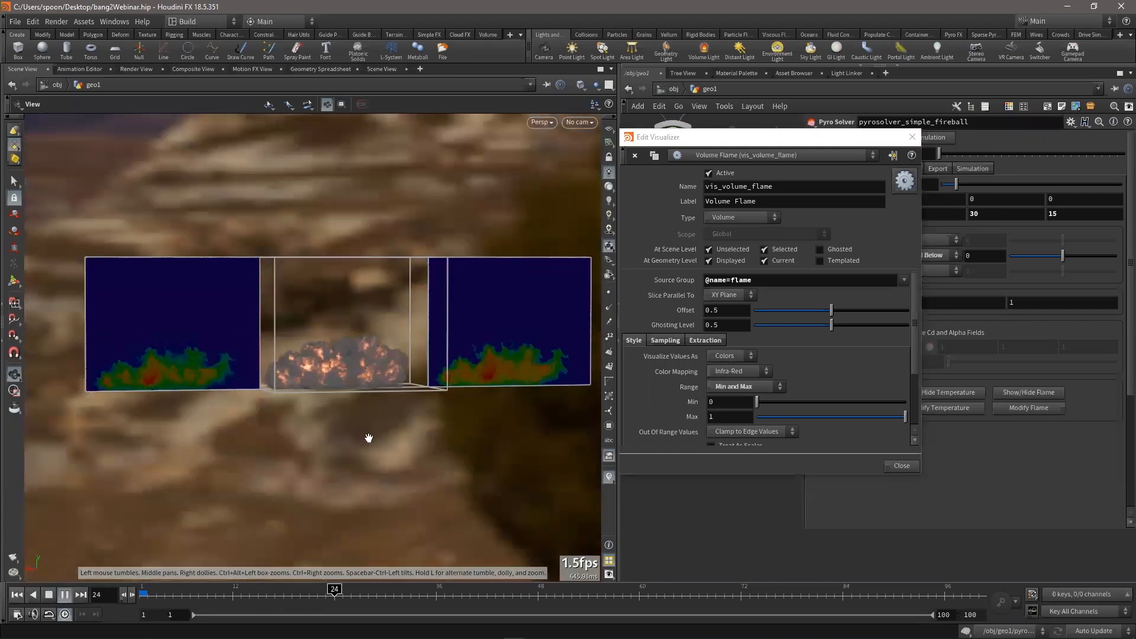
key(Up)
Try the White to Red color mapping on the flame visualizer and return it to Infra-Red
click(737, 369)
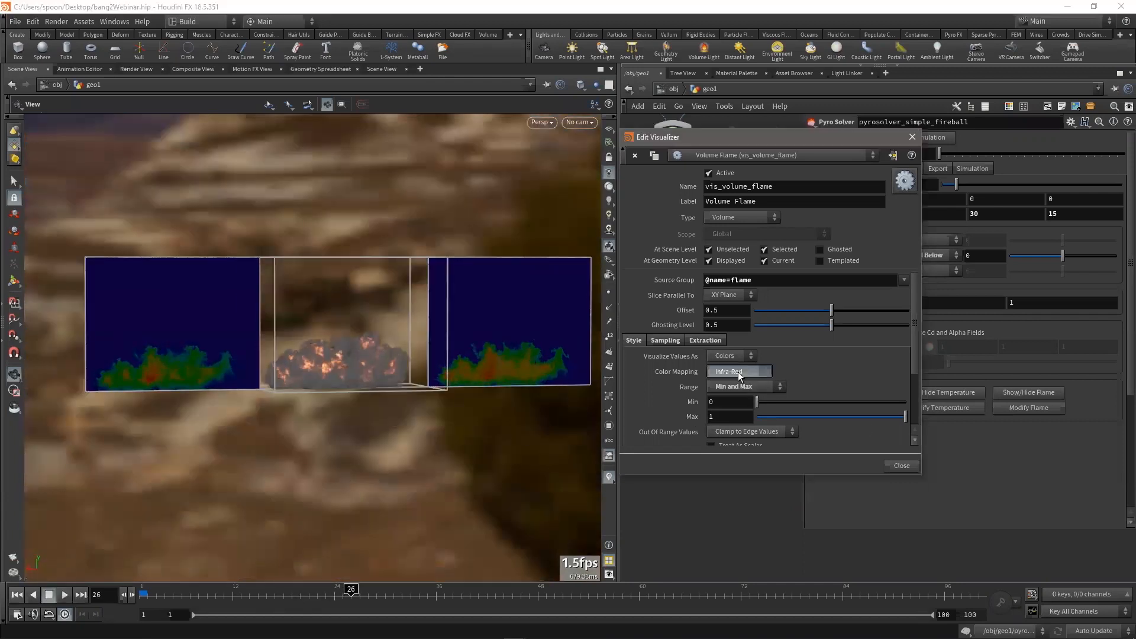
click(735, 407)
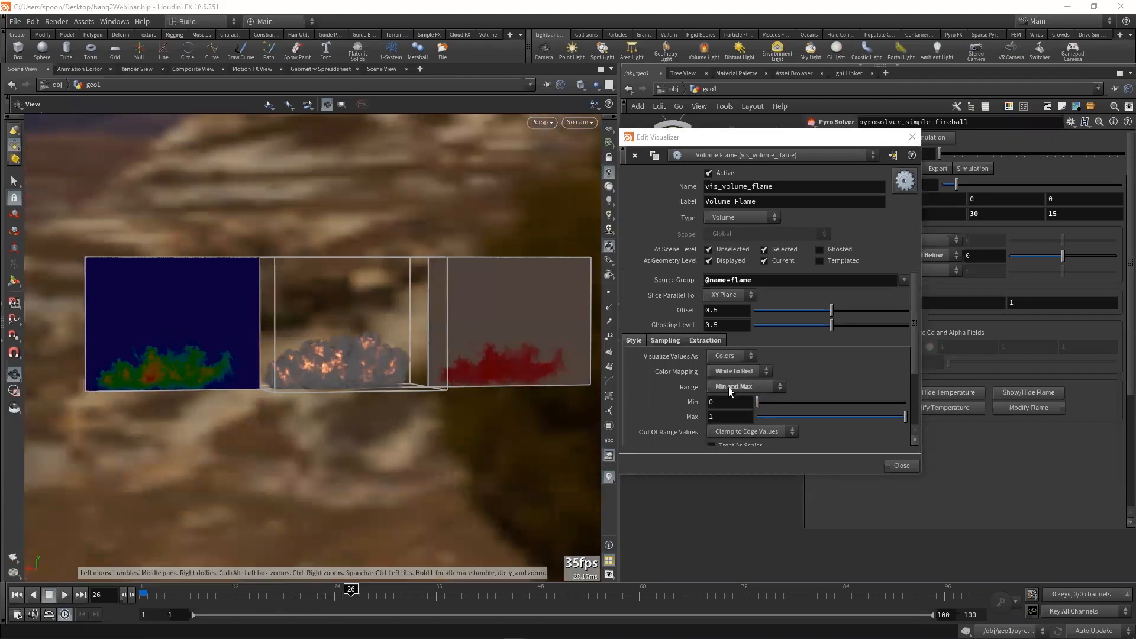
click(736, 371)
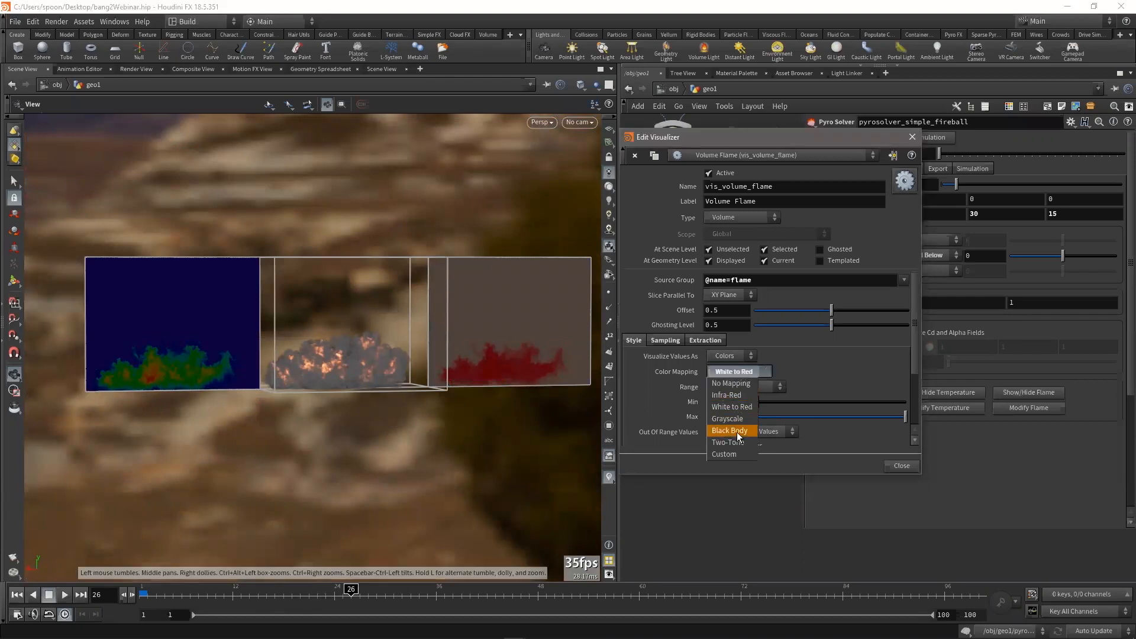
click(728, 395)
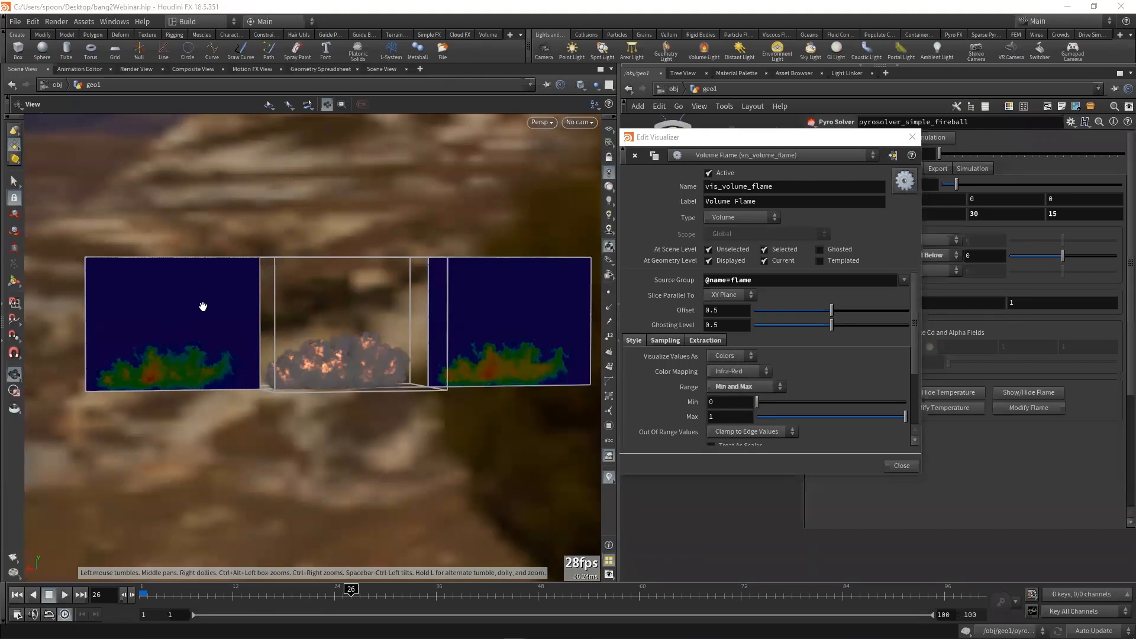
Play a few more frames and compare the temperature and flame slices on either side of the fireball
key(Up)
key(Up)
drag(338, 376, 360, 353)
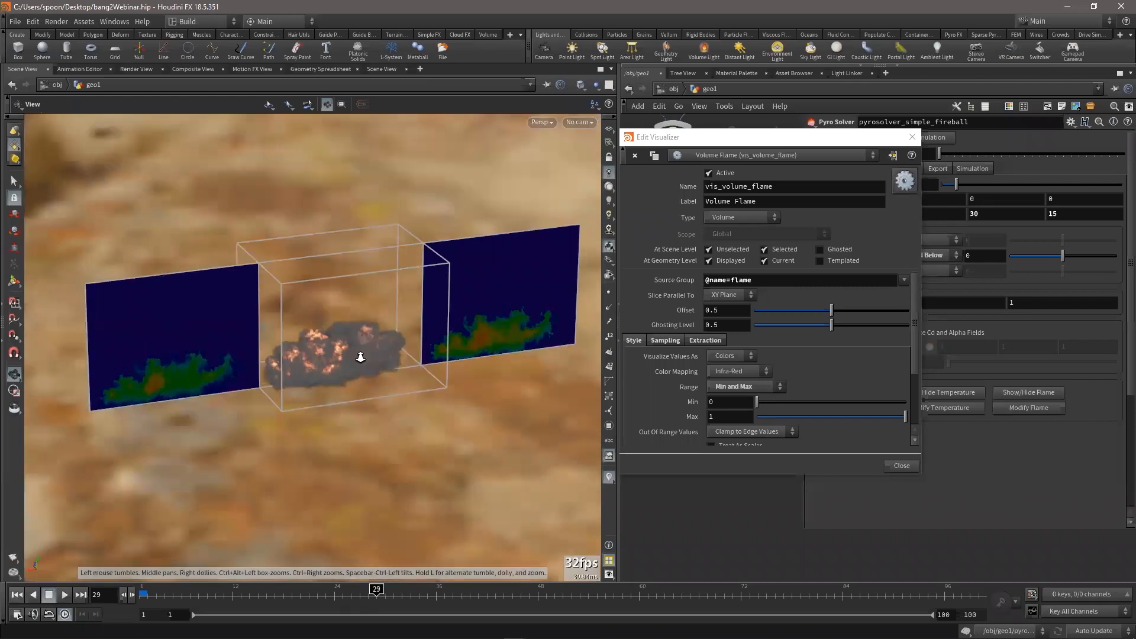
scroll(360, 354, up, 2)
Close the flame visualizer's settings, hide the temperature and flame visualizations and reframe the fireball
click(913, 139)
click(913, 138)
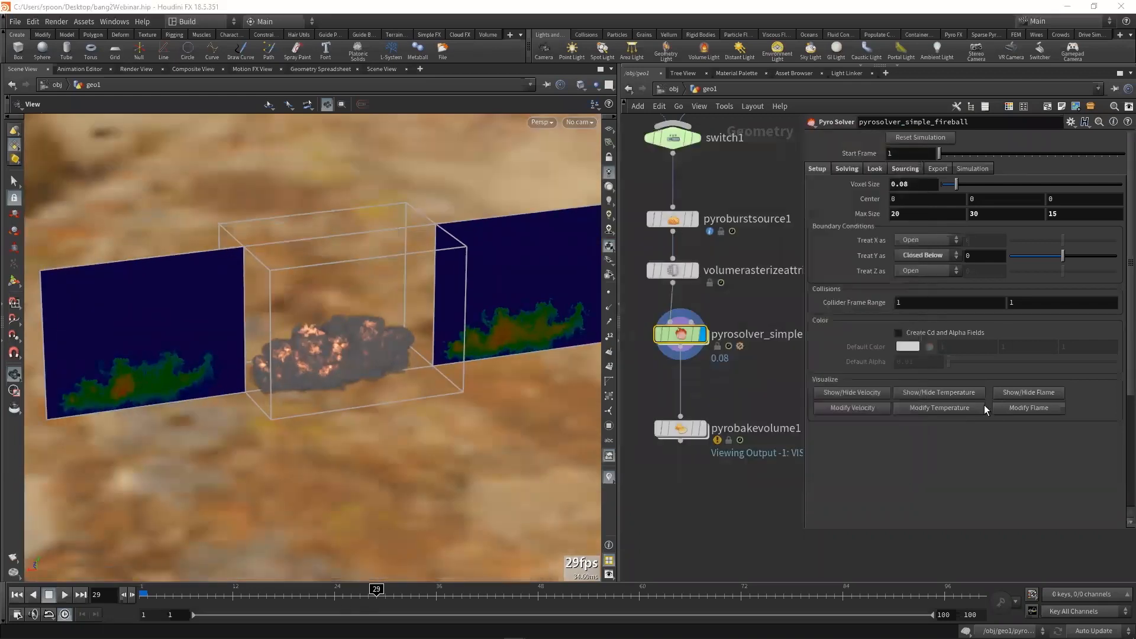
click(950, 392)
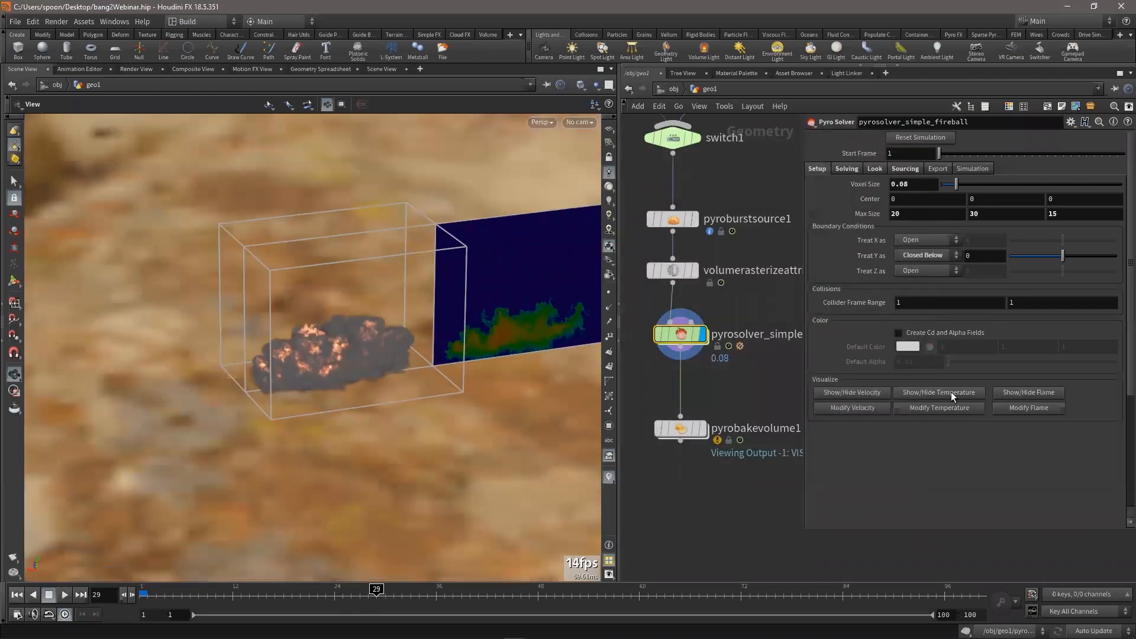
click(1035, 392)
scroll(439, 302, up, 2)
scroll(440, 301, up, 2)
drag(440, 302, 442, 276)
Examine the Source Value Scale of the temperature source in pyroburstsource1's burst components
middle_drag(753, 372, 751, 382)
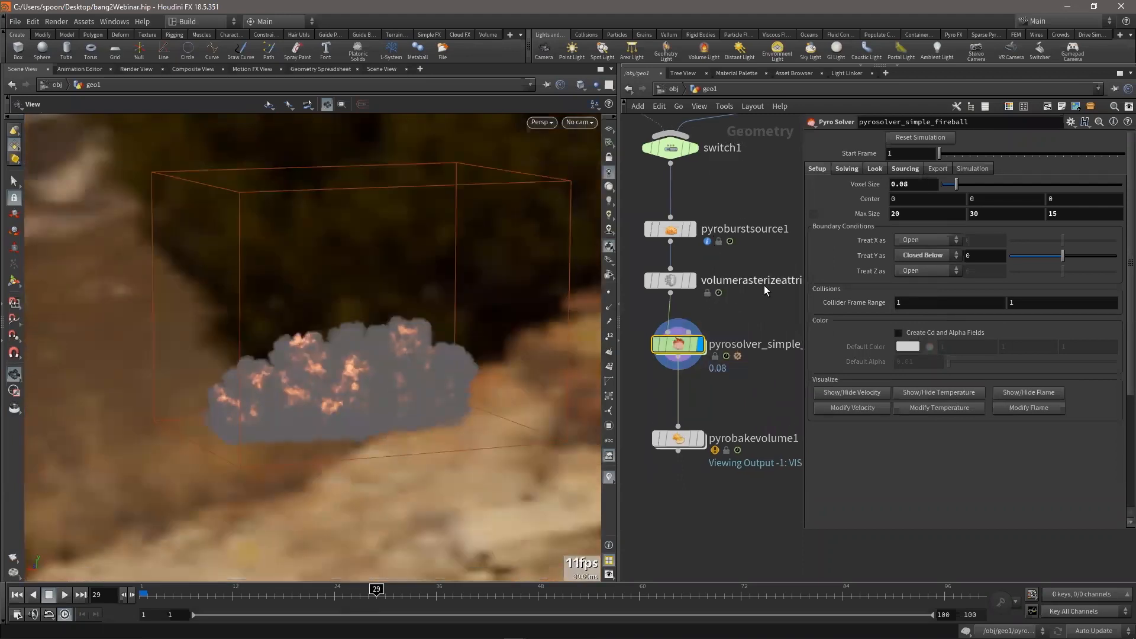
click(670, 235)
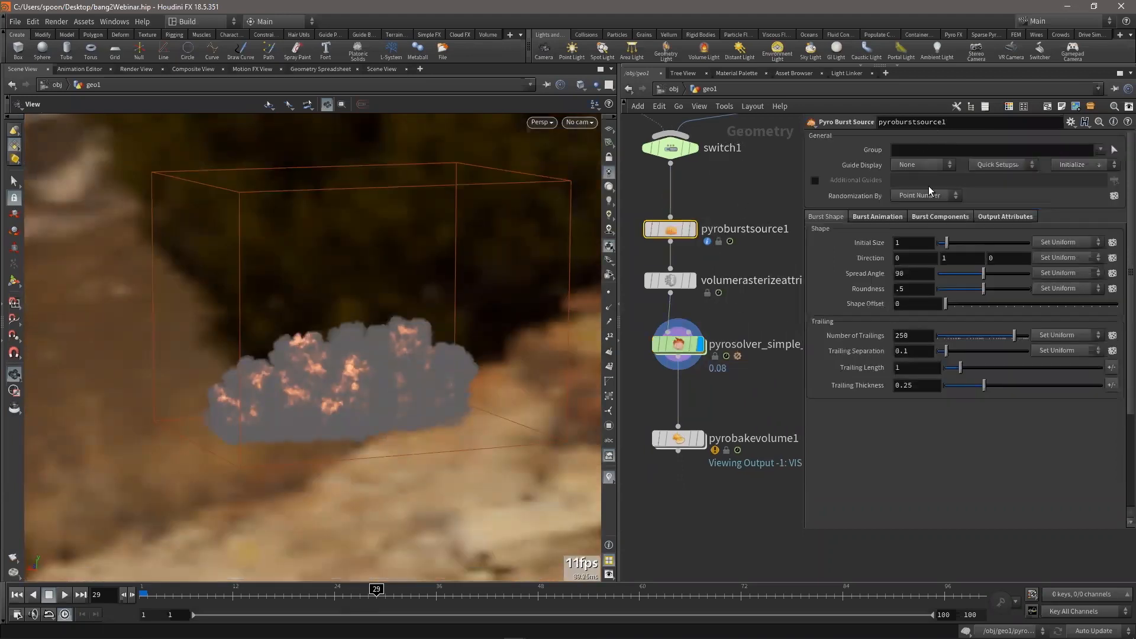
click(943, 215)
scroll(957, 394, down, 5)
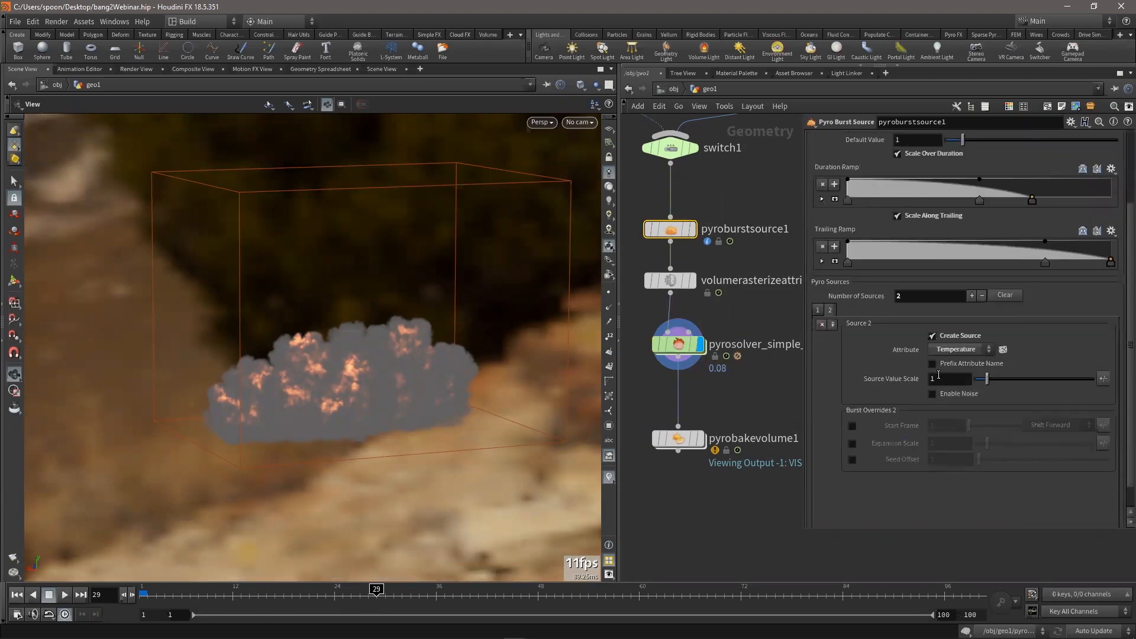
double_click(939, 378)
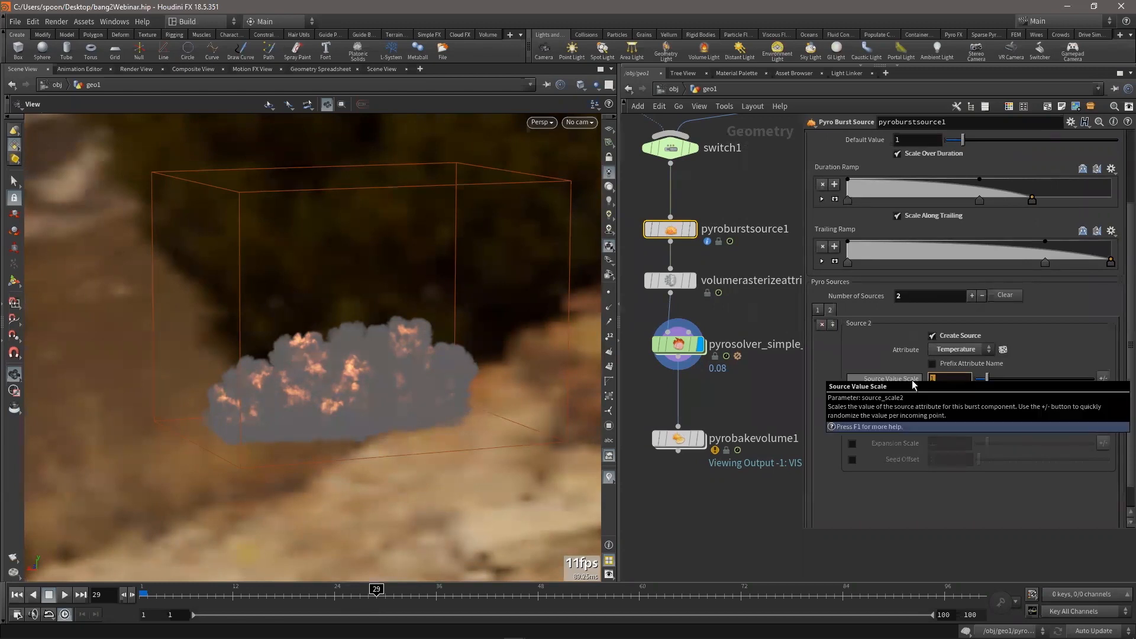
Review the bindings and scatter settings of pyrobakevolume1
click(678, 438)
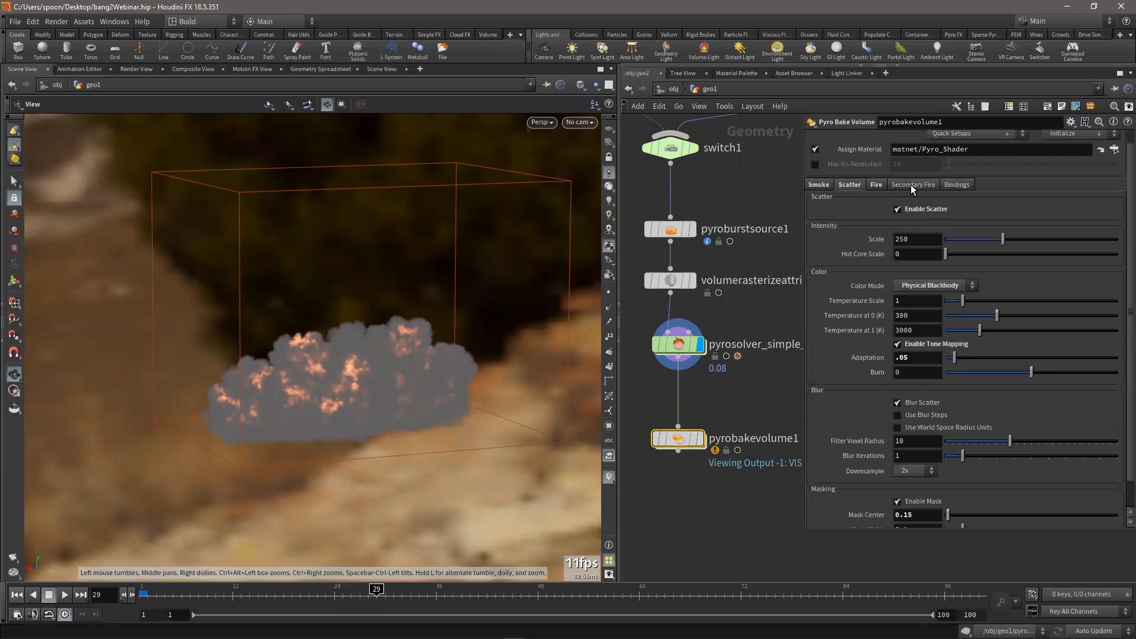
click(959, 185)
click(846, 185)
Examine the sourcing operations of pyrosolver_simple_fireball, including the Scale of the temperature source, against pyroburstsource1's source settings
click(681, 345)
click(905, 170)
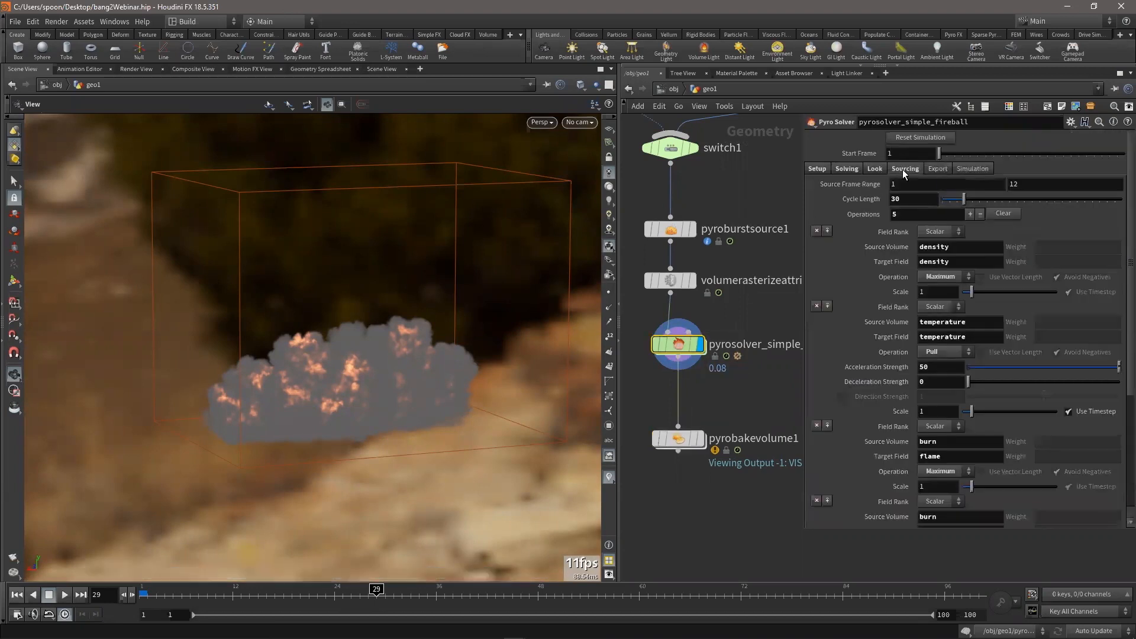
drag(735, 254, 644, 198)
drag(724, 382, 655, 331)
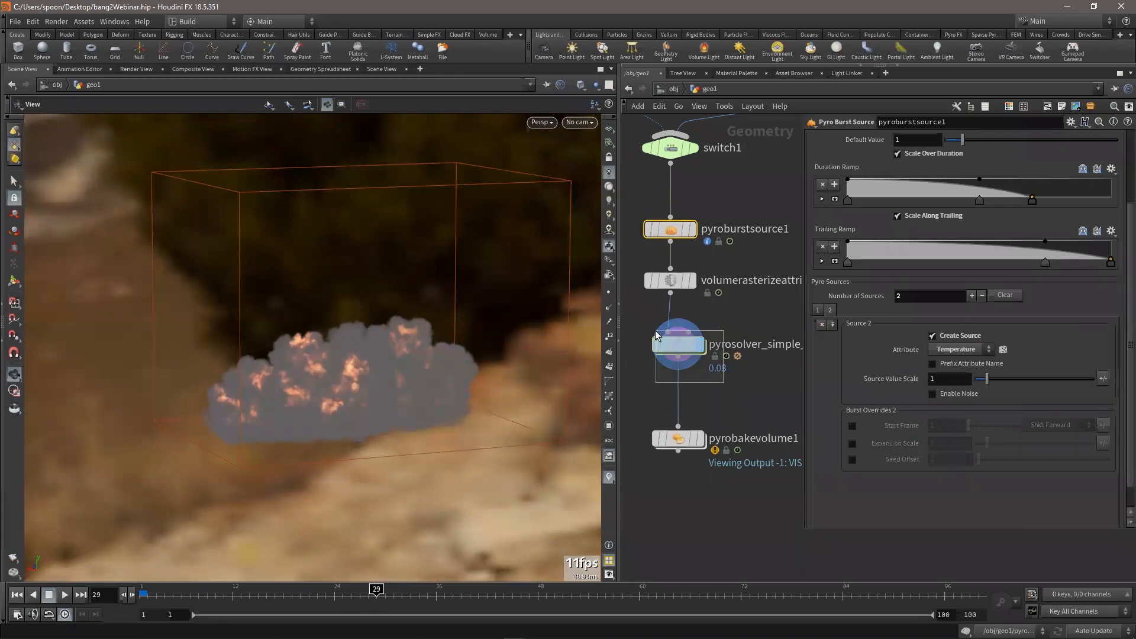
scroll(854, 328, down, 3)
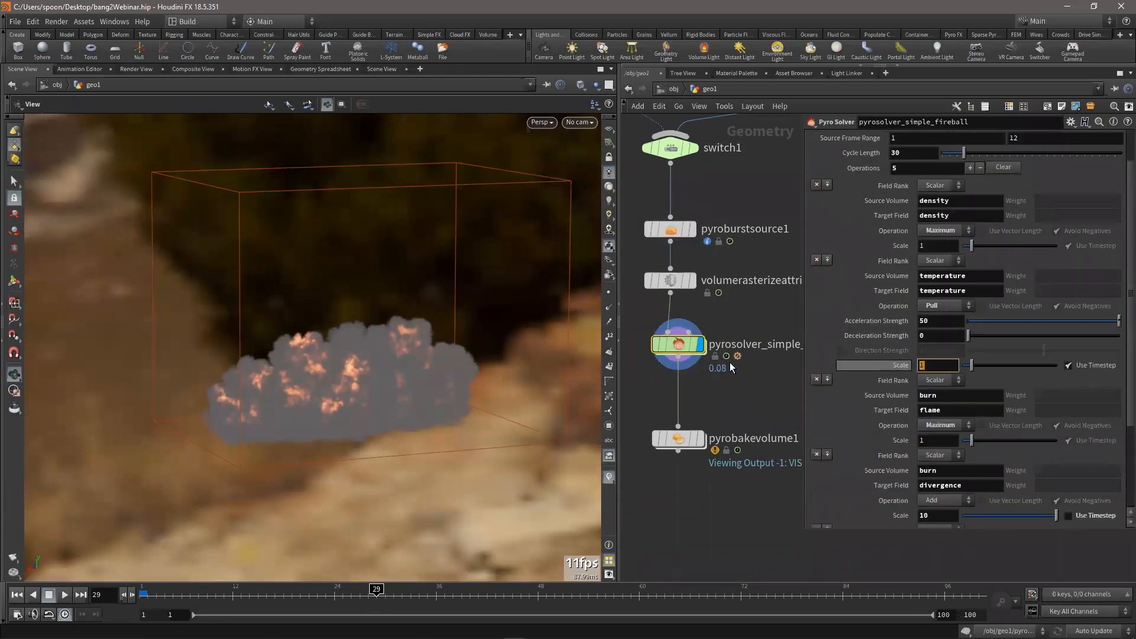
scroll(825, 312, down, 4)
scroll(827, 314, up, 7)
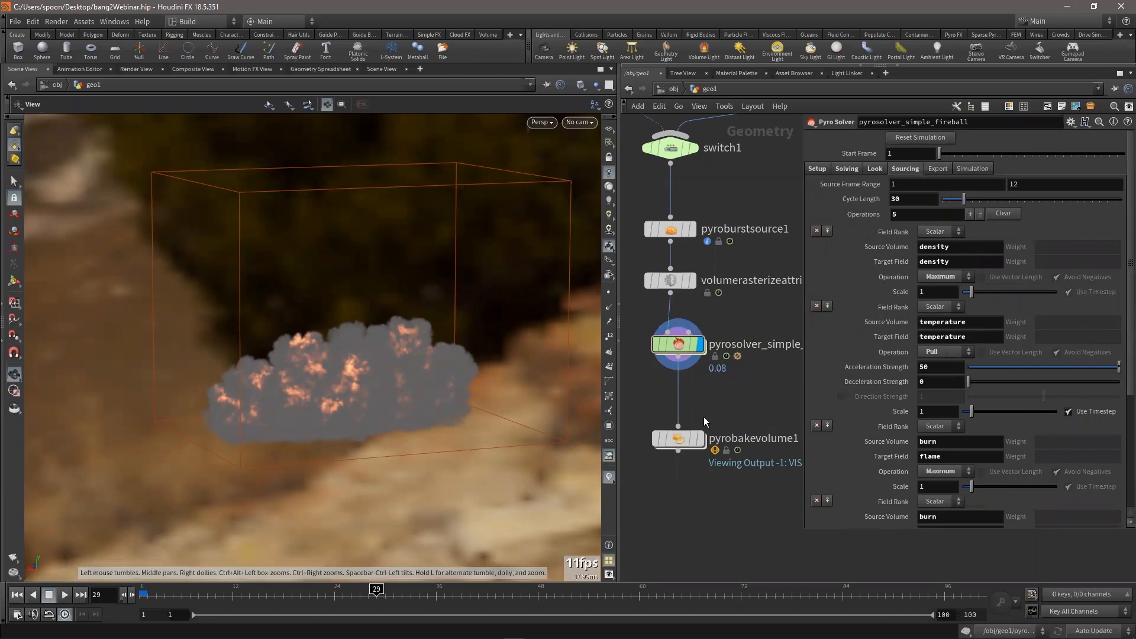
Display pyrobakevolume1, return to the object level and look through cam1
mouse_move(681, 439)
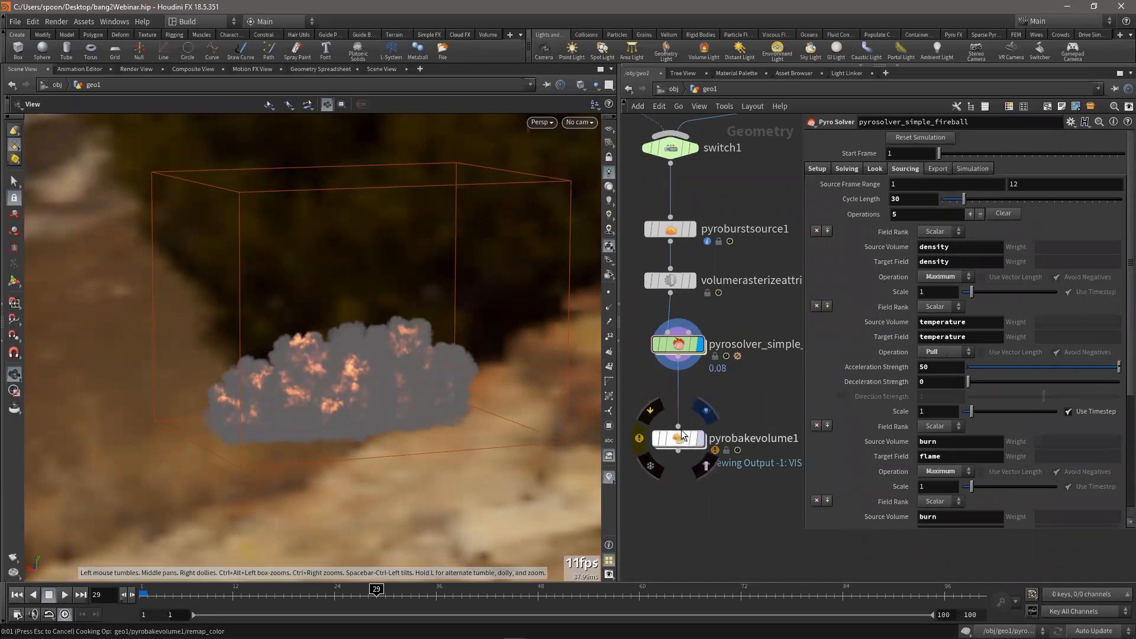
click(681, 438)
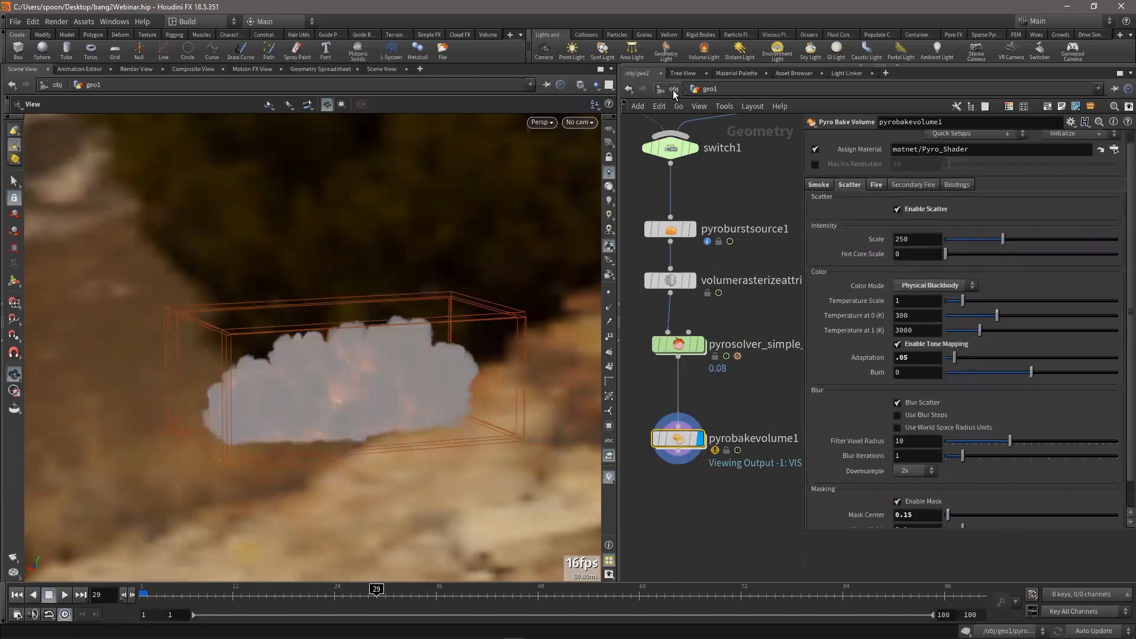
click(673, 89)
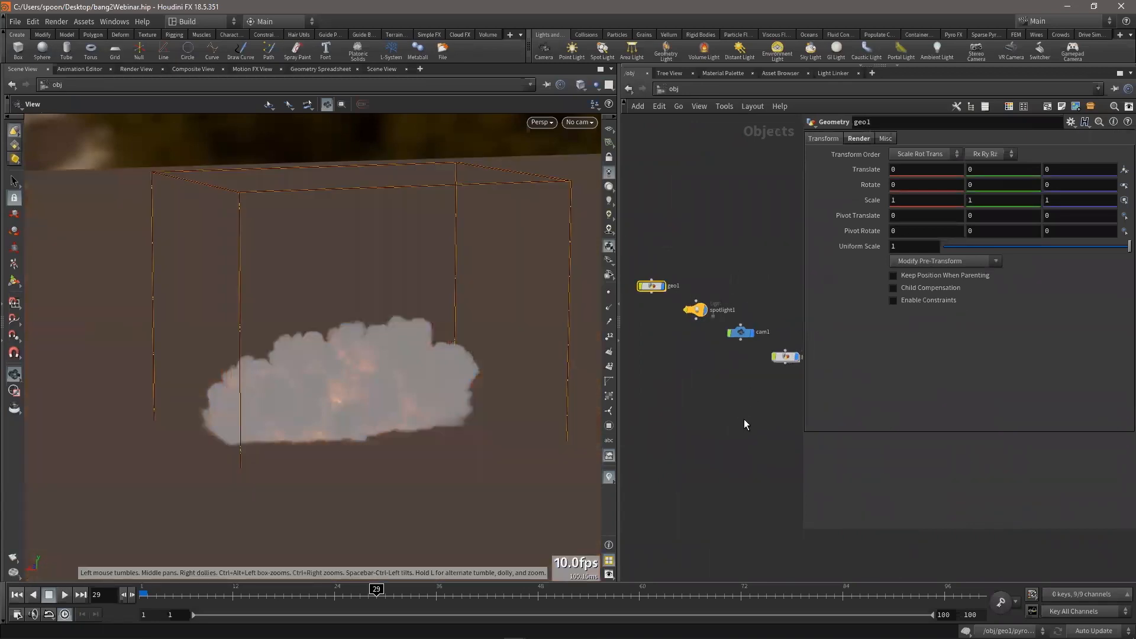
click(613, 228)
click(582, 125)
click(587, 178)
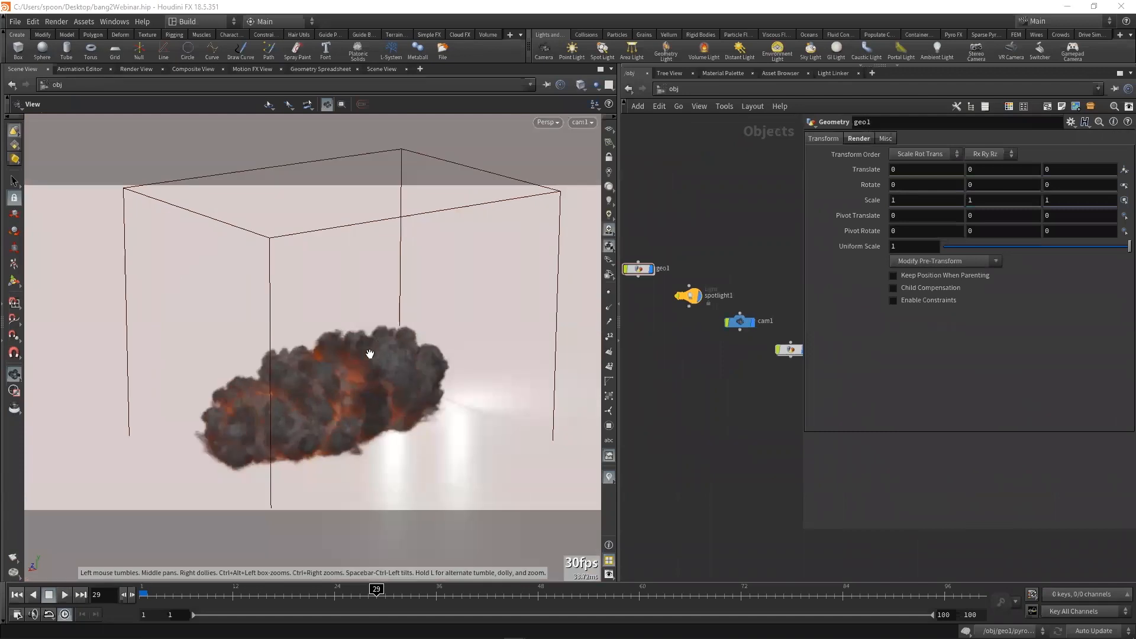
Switch to the Render View and save the scene file
click(147, 69)
click(16, 23)
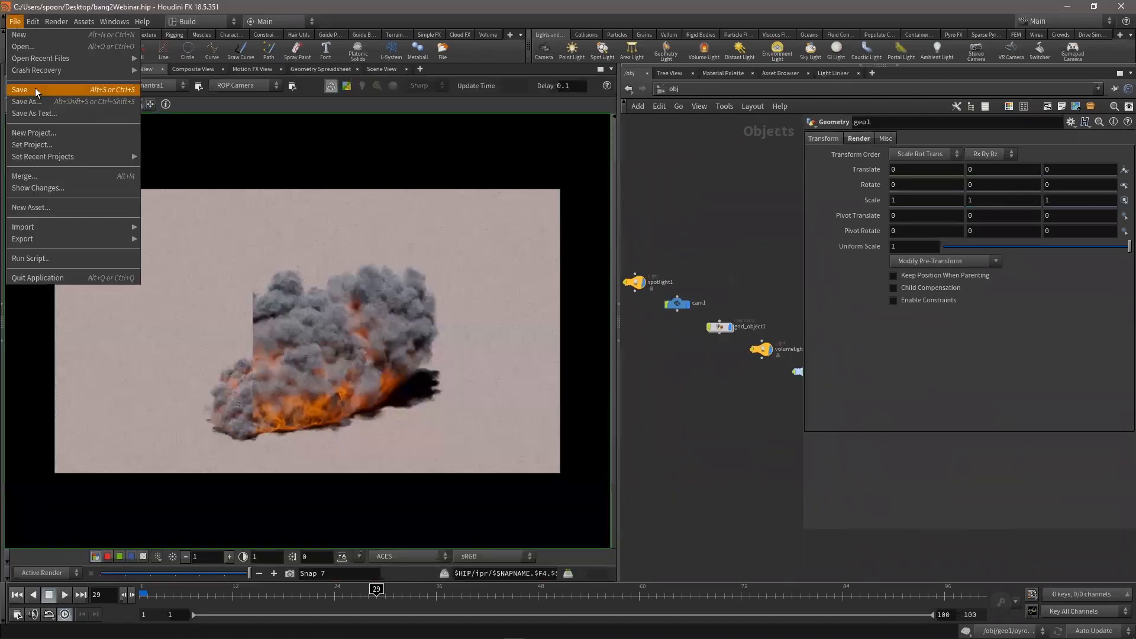
click(27, 90)
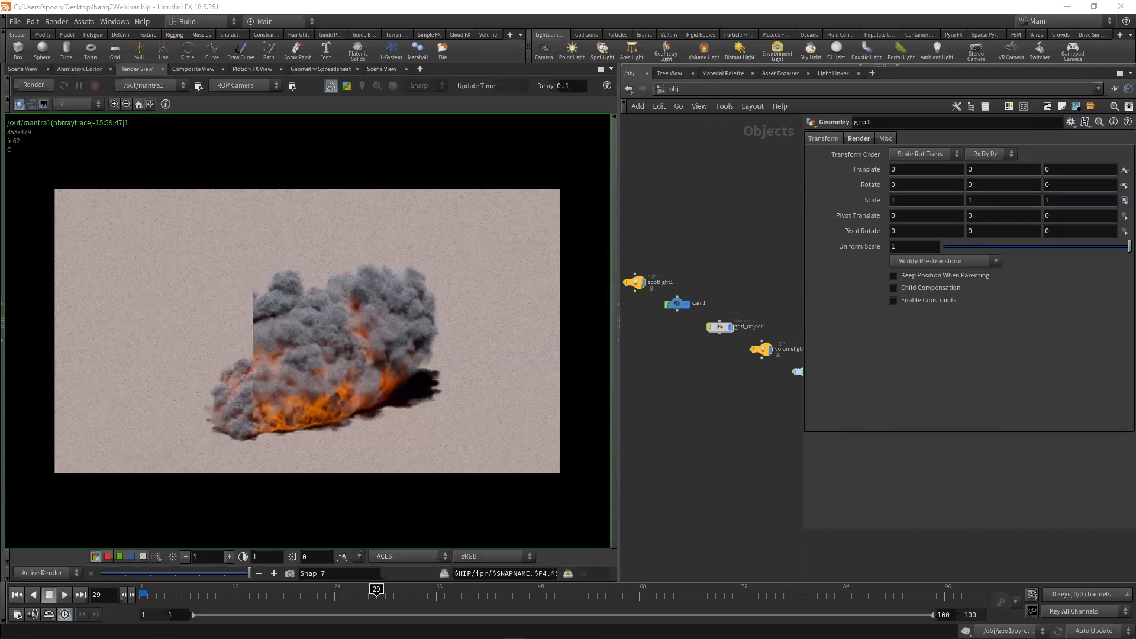